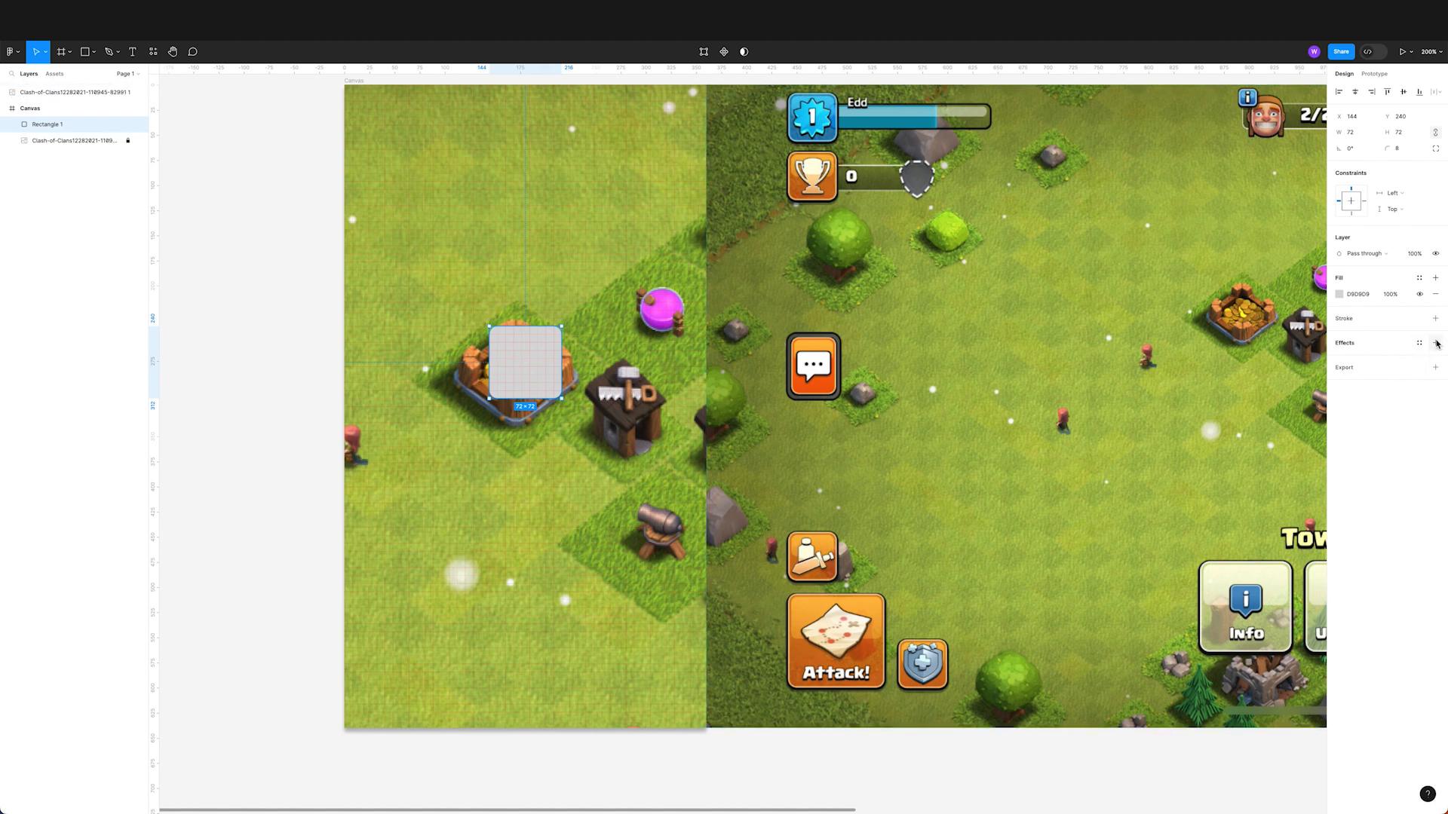
# Step: Add a drop shadow to the grey rounded square and set the shadow's opacity to 100%
pyautogui.hscroll(-4, 596, 405)
pyautogui.scroll(1, 596, 405)
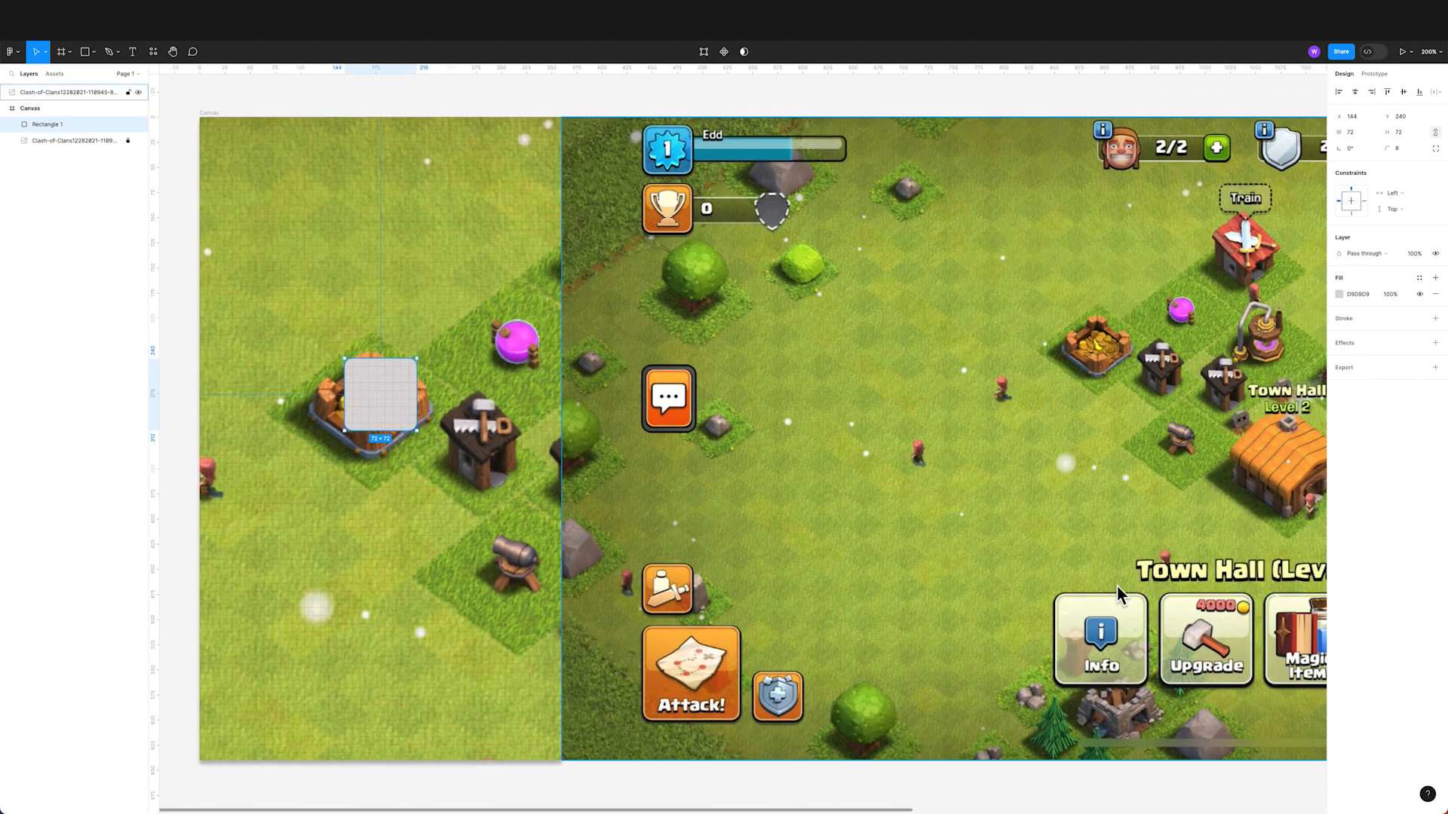
pyautogui.scroll(-1, 1093, 595)
pyautogui.hscroll(-1, 1094, 596)
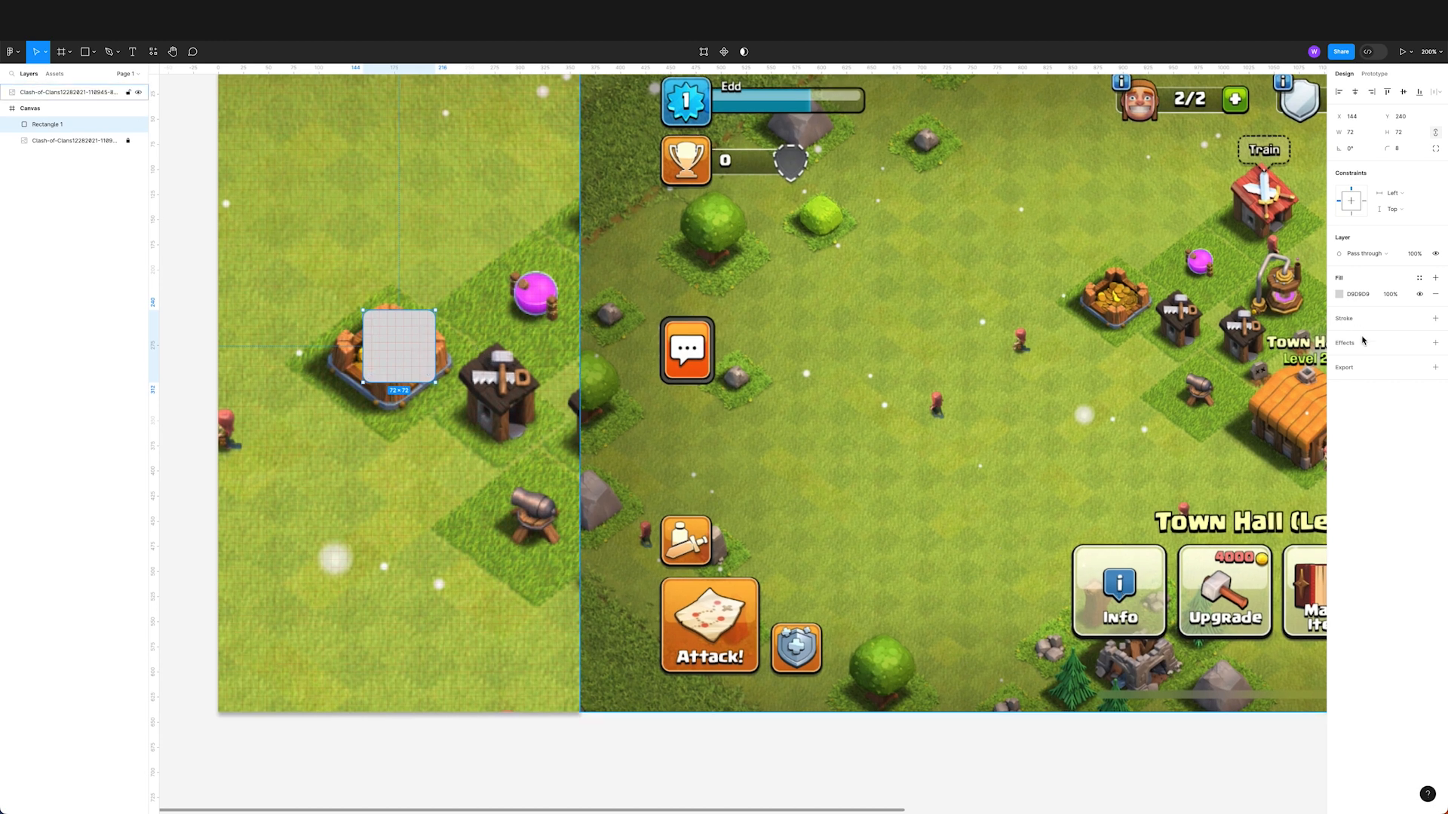
pyautogui.click(1436, 343)
pyautogui.click(1388, 360)
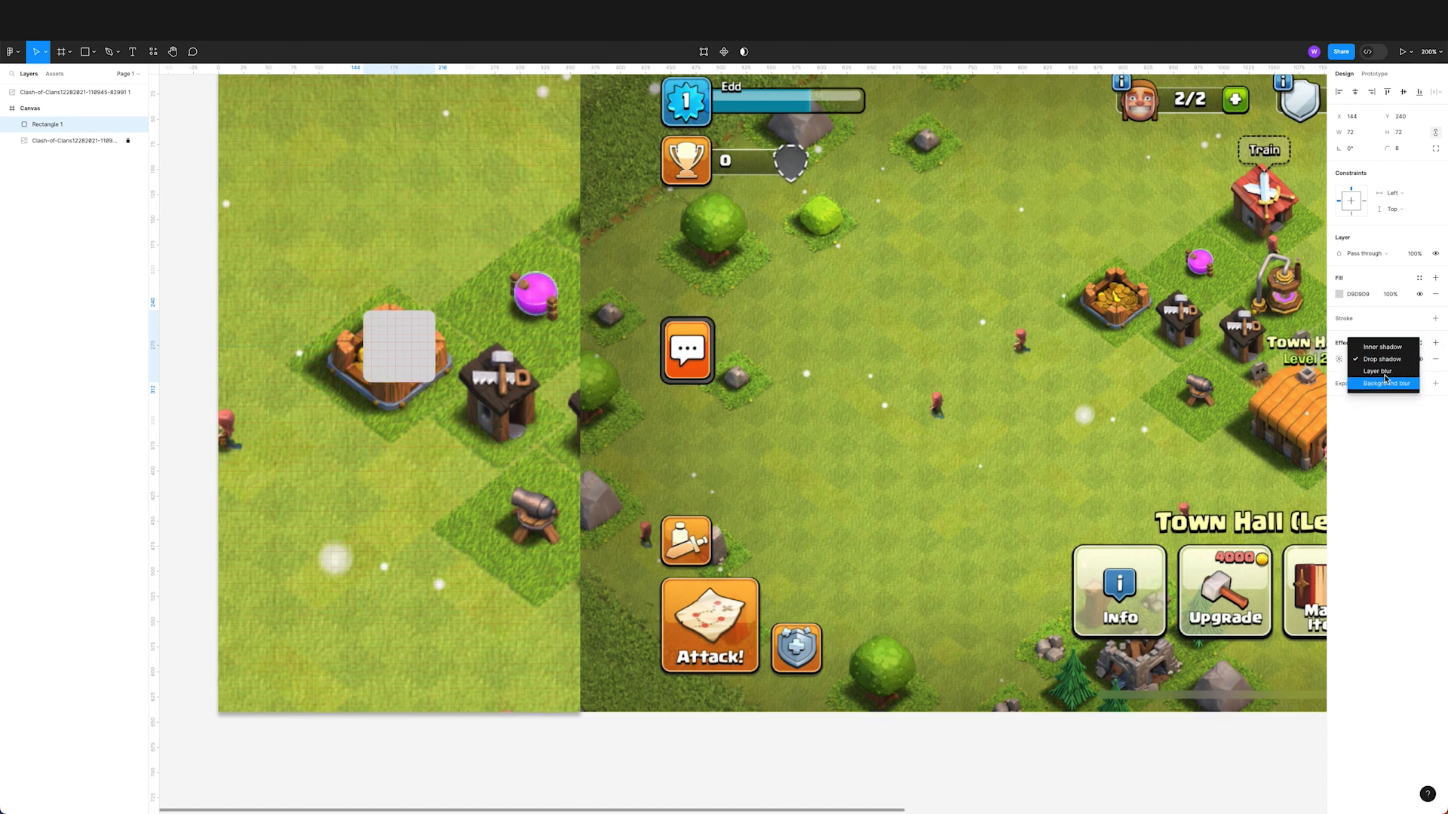
pyautogui.click(1382, 360)
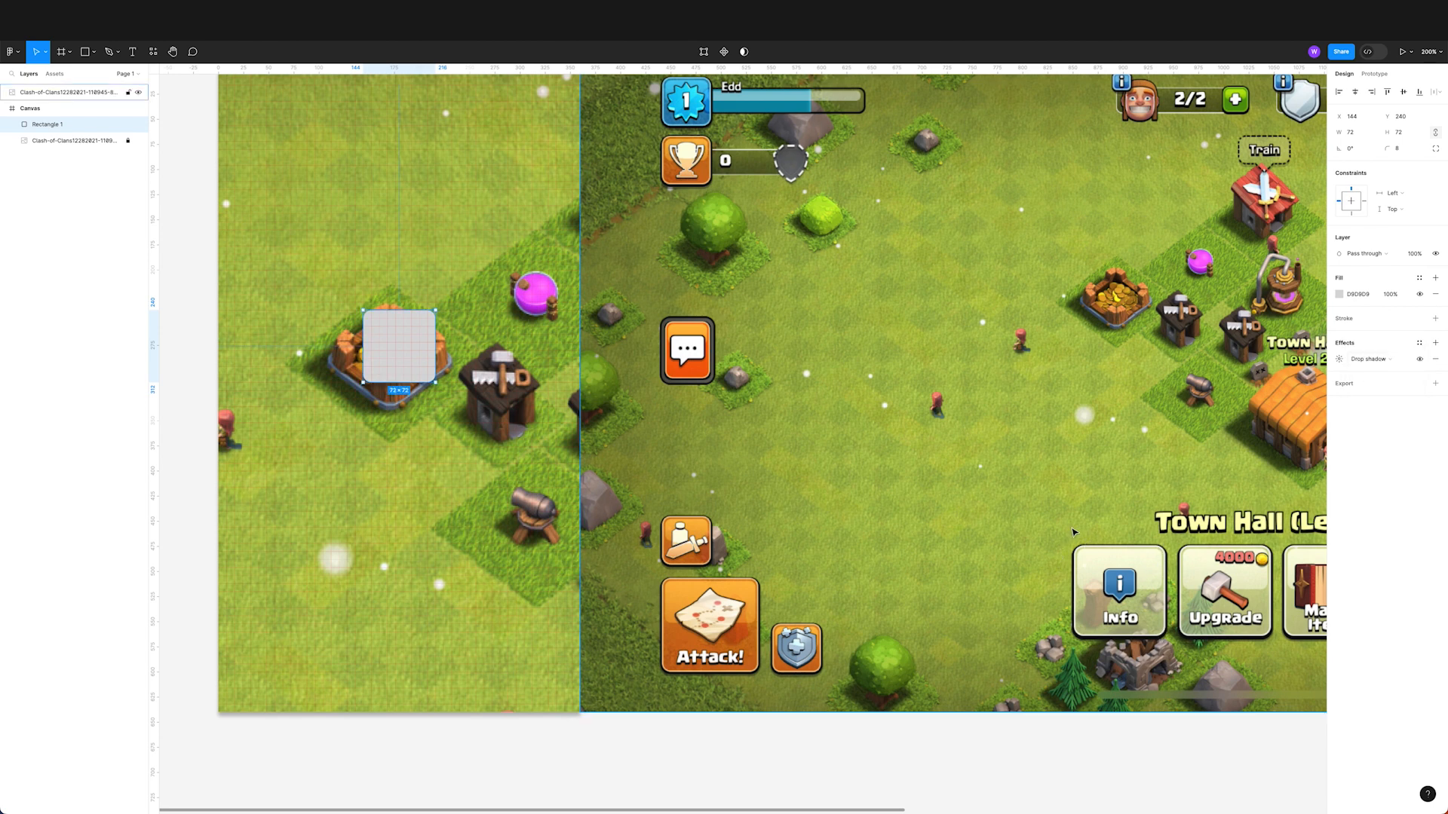
pyautogui.click(1340, 360)
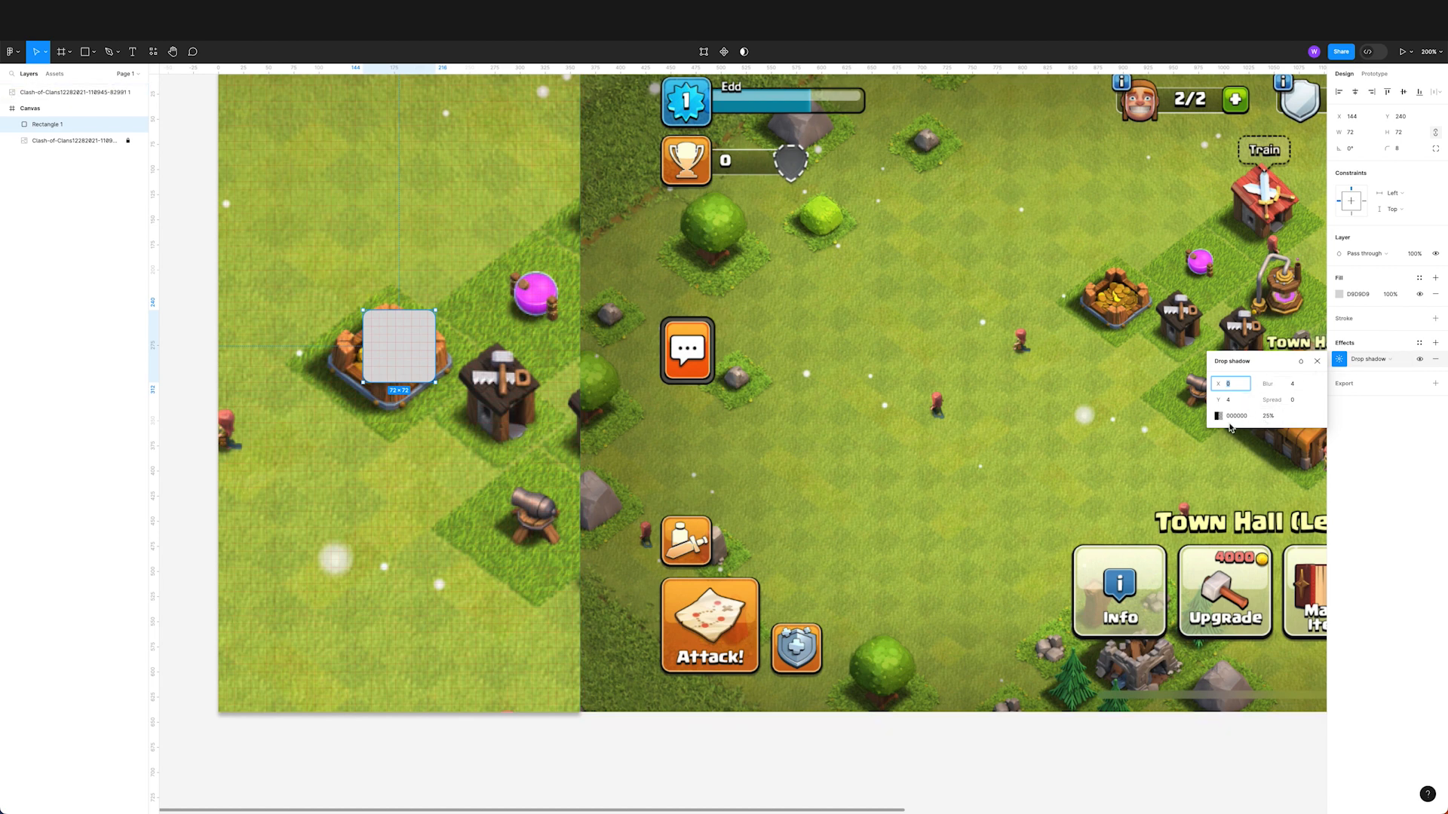
pyautogui.click(1268, 418)
pyautogui.write('100')
pyautogui.press('Return')
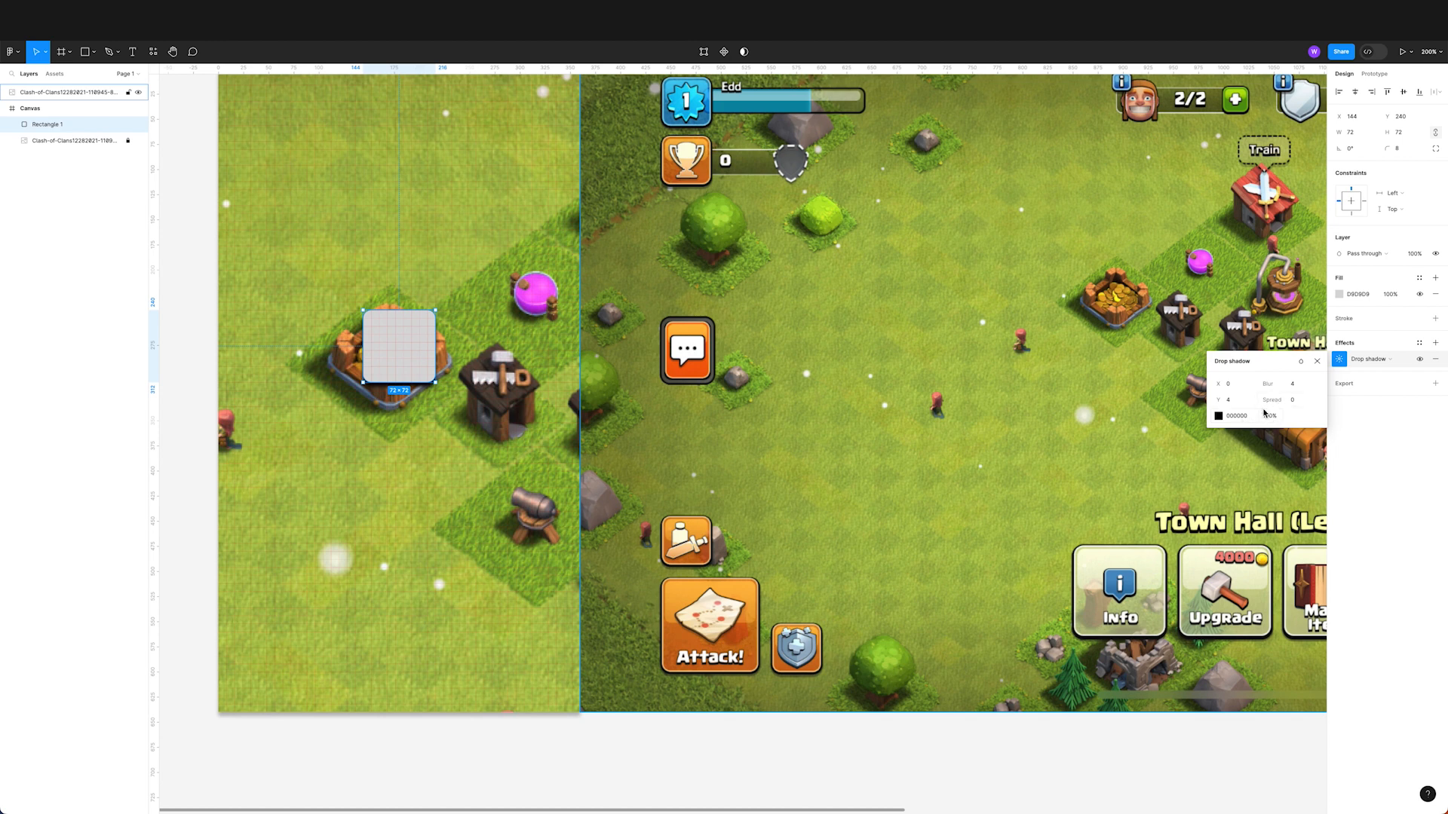
# Step: Set the square's drop shadow to blur 1, spread 2 and Y offset 2
pyautogui.moveTo(1279, 384); pyautogui.dragTo(1221, 398)
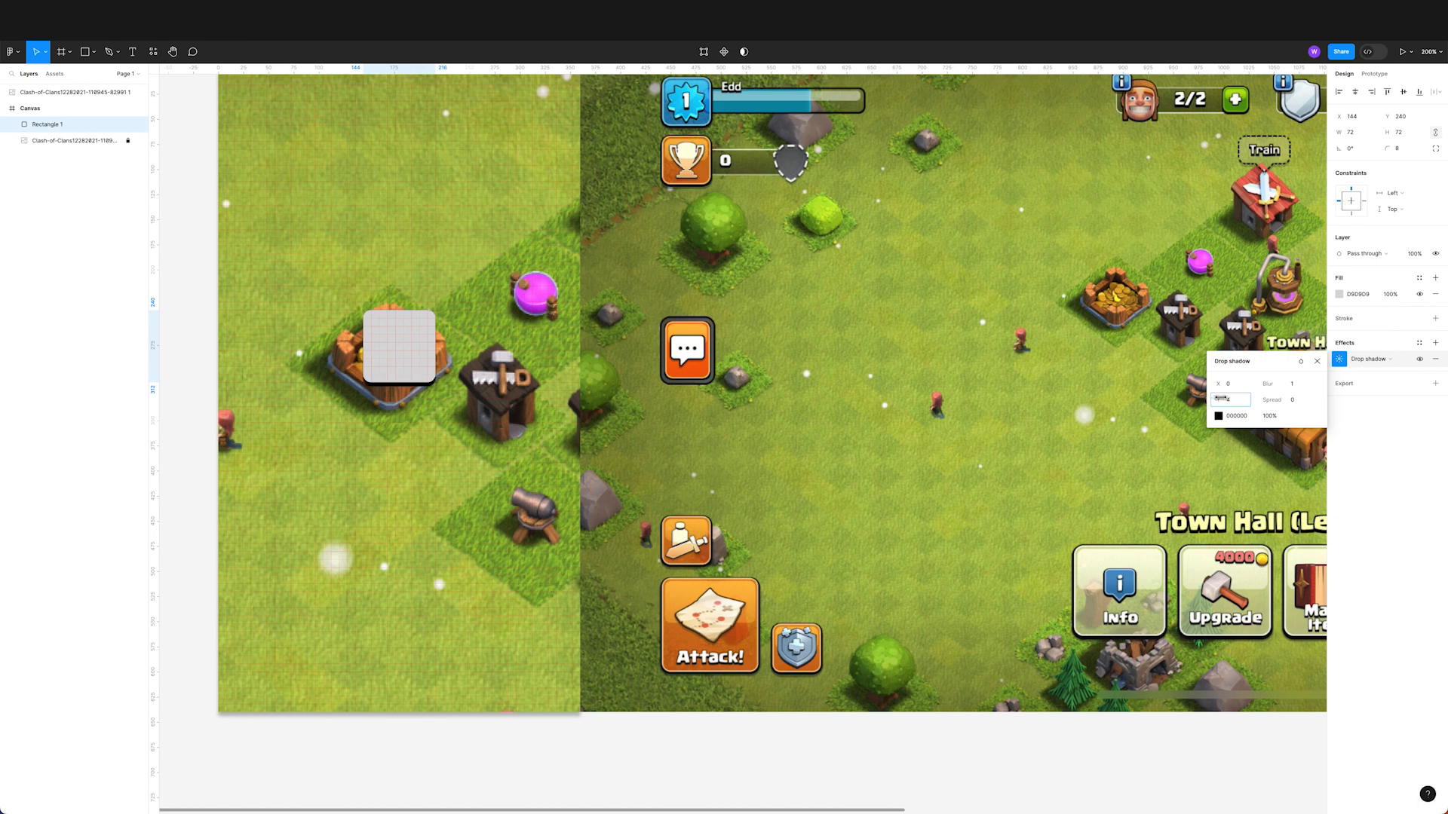
pyautogui.moveTo(1269, 401); pyautogui.dragTo(1271, 400)
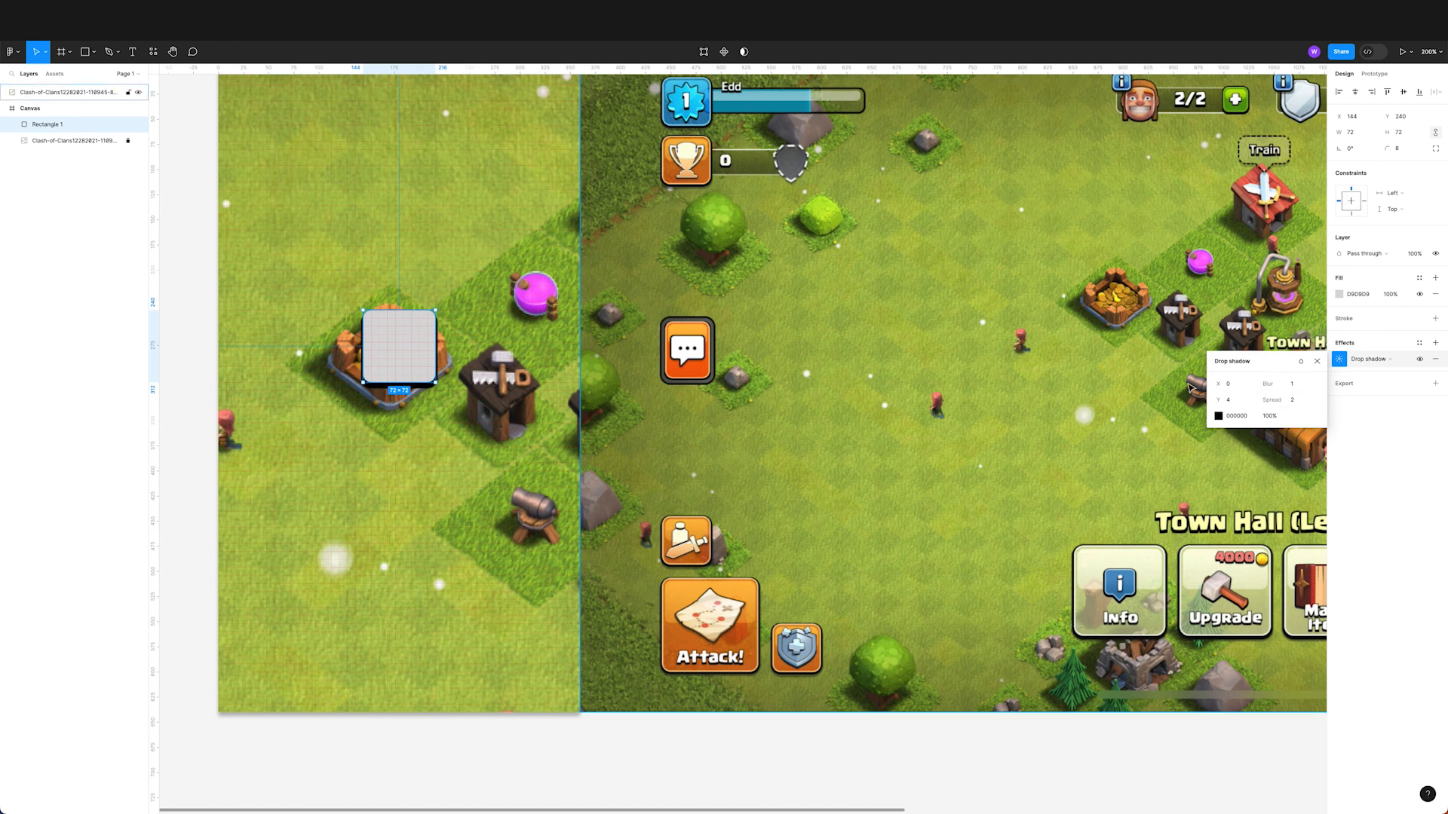
pyautogui.moveTo(1218, 400); pyautogui.dragTo(1218, 399)
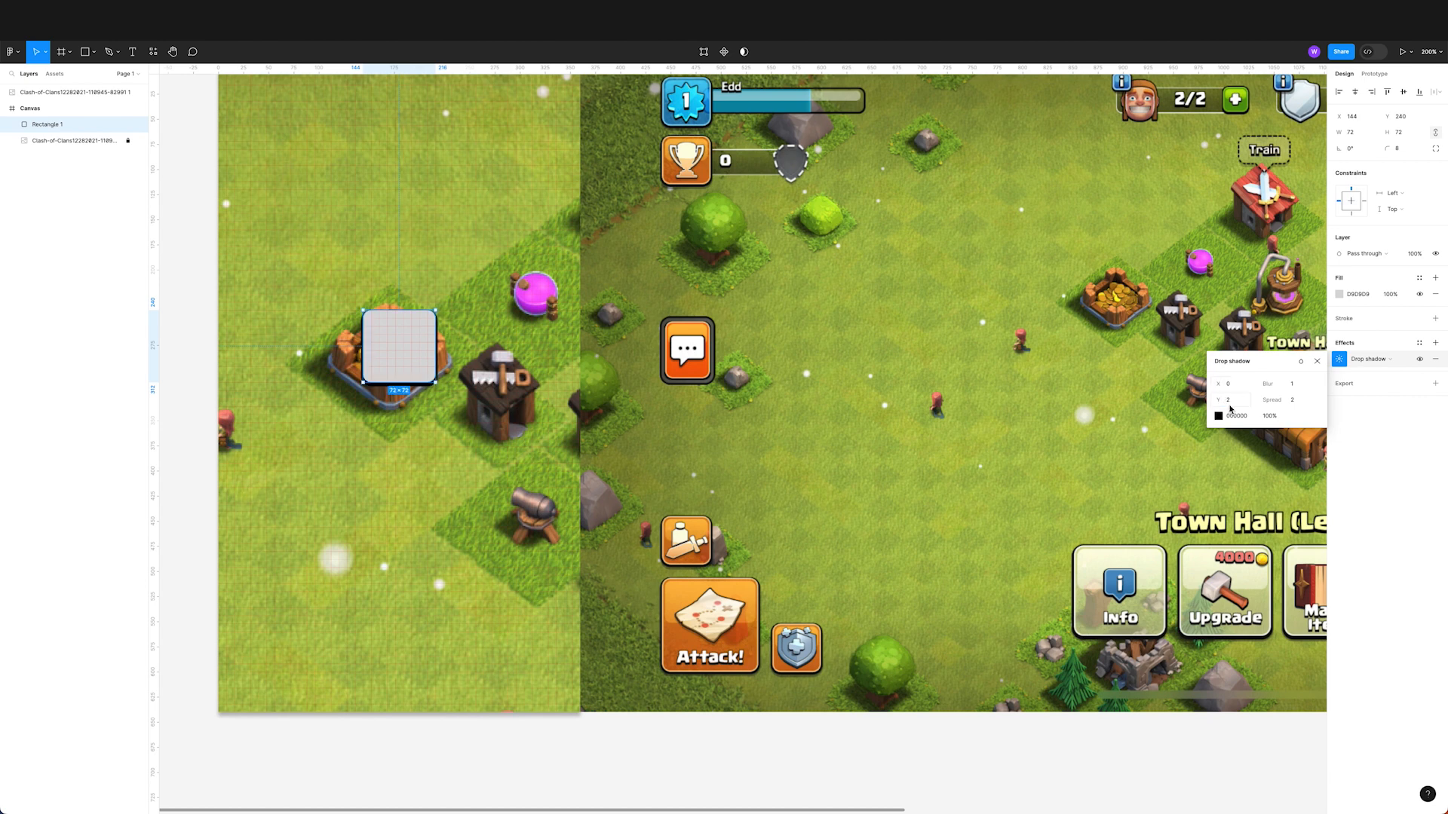
# Step: Add a black 1 px stroke to the square and align it outside
pyautogui.click(1435, 318)
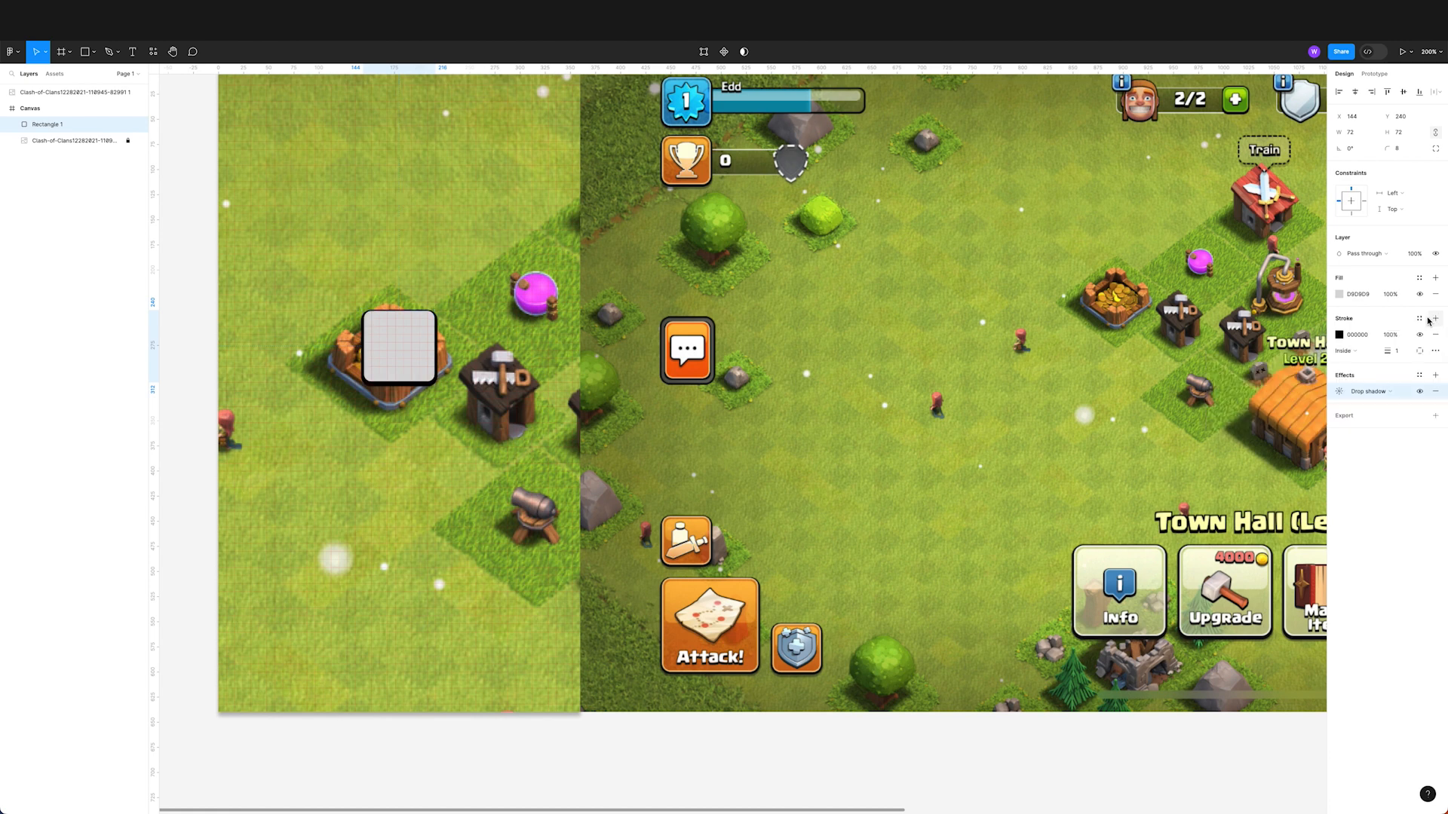
pyautogui.click(1345, 351)
pyautogui.click(1350, 369)
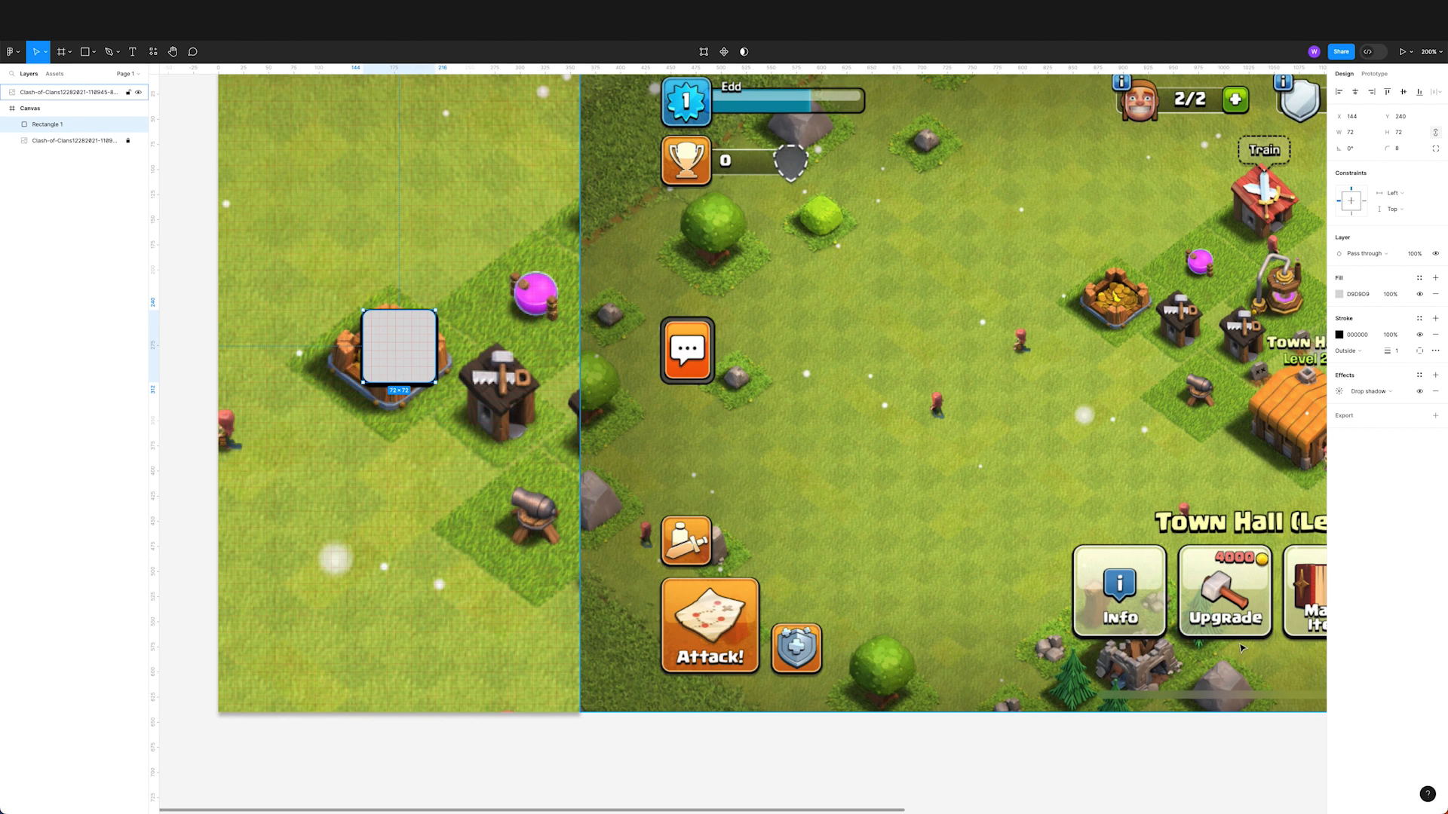
# Step: Add a second drop shadow to the square with blur 0 and Y offset 6
pyautogui.click(1435, 374)
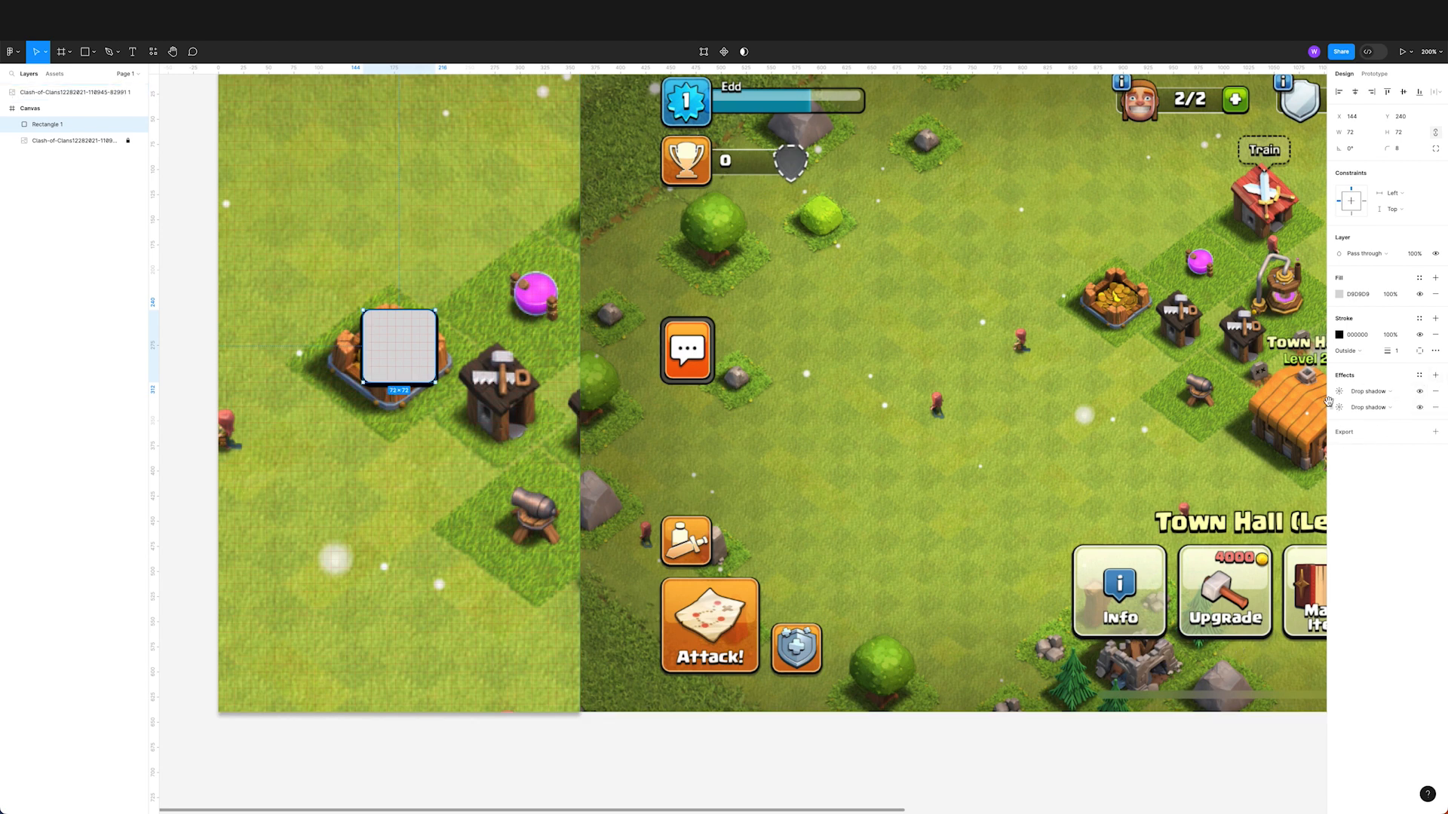
pyautogui.click(1339, 393)
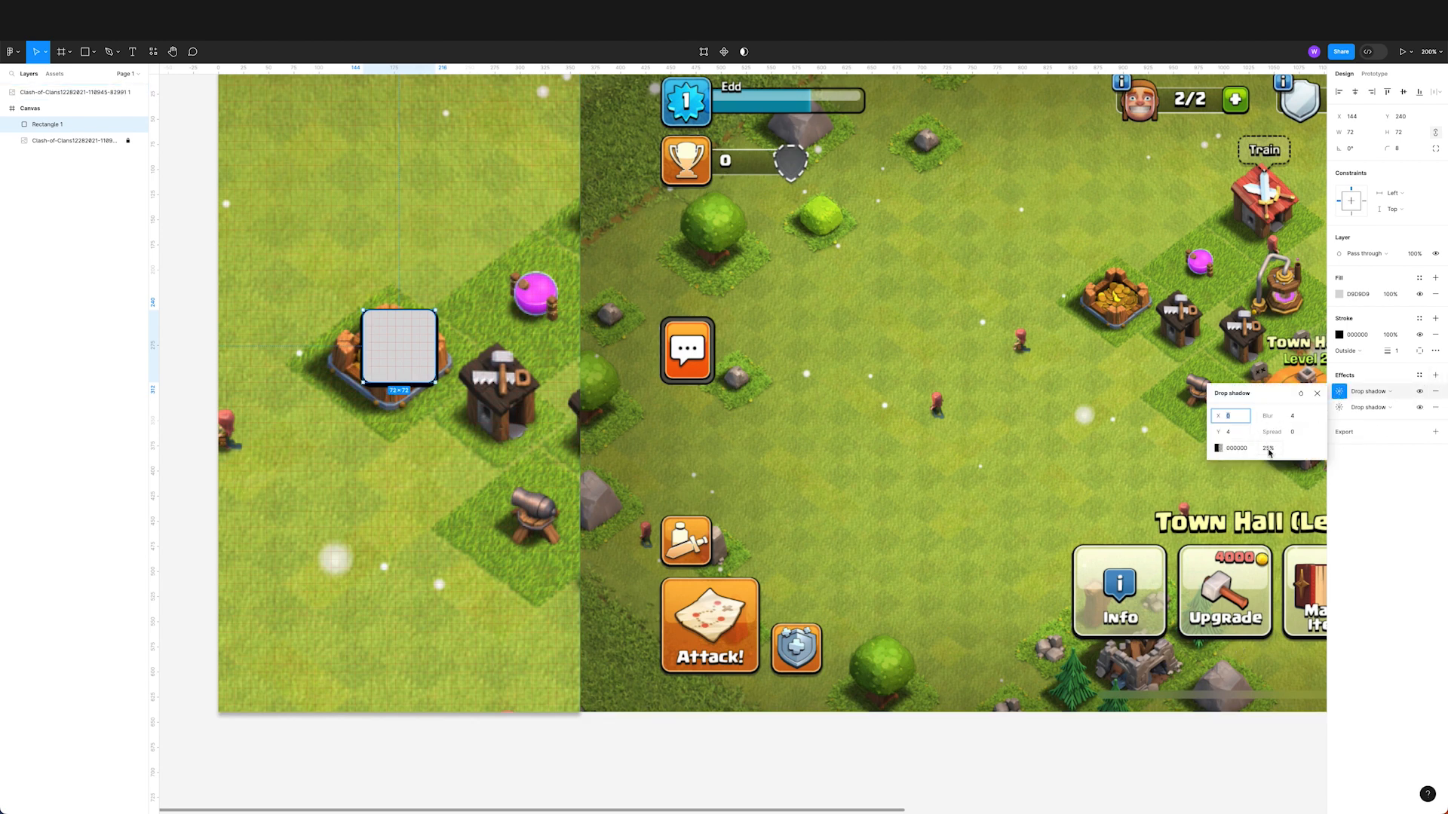
pyautogui.moveTo(1217, 432); pyautogui.dragTo(1150, 430)
pyautogui.click(1243, 435)
pyautogui.write('4')
pyautogui.press('Return')
pyautogui.moveTo(1218, 432); pyautogui.dragTo(1222, 432)
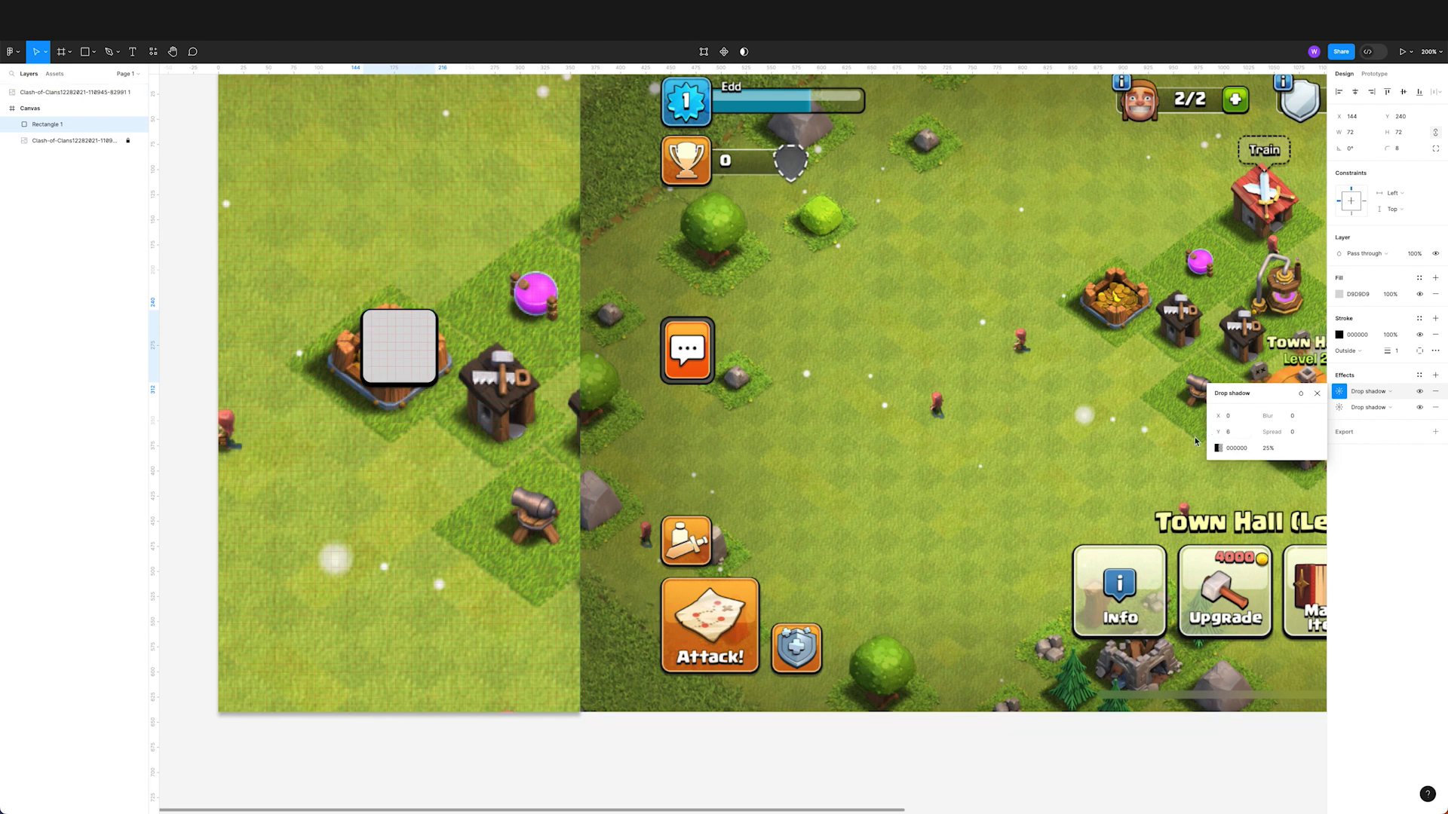
pyautogui.click(1085, 434)
pyautogui.click(431, 365)
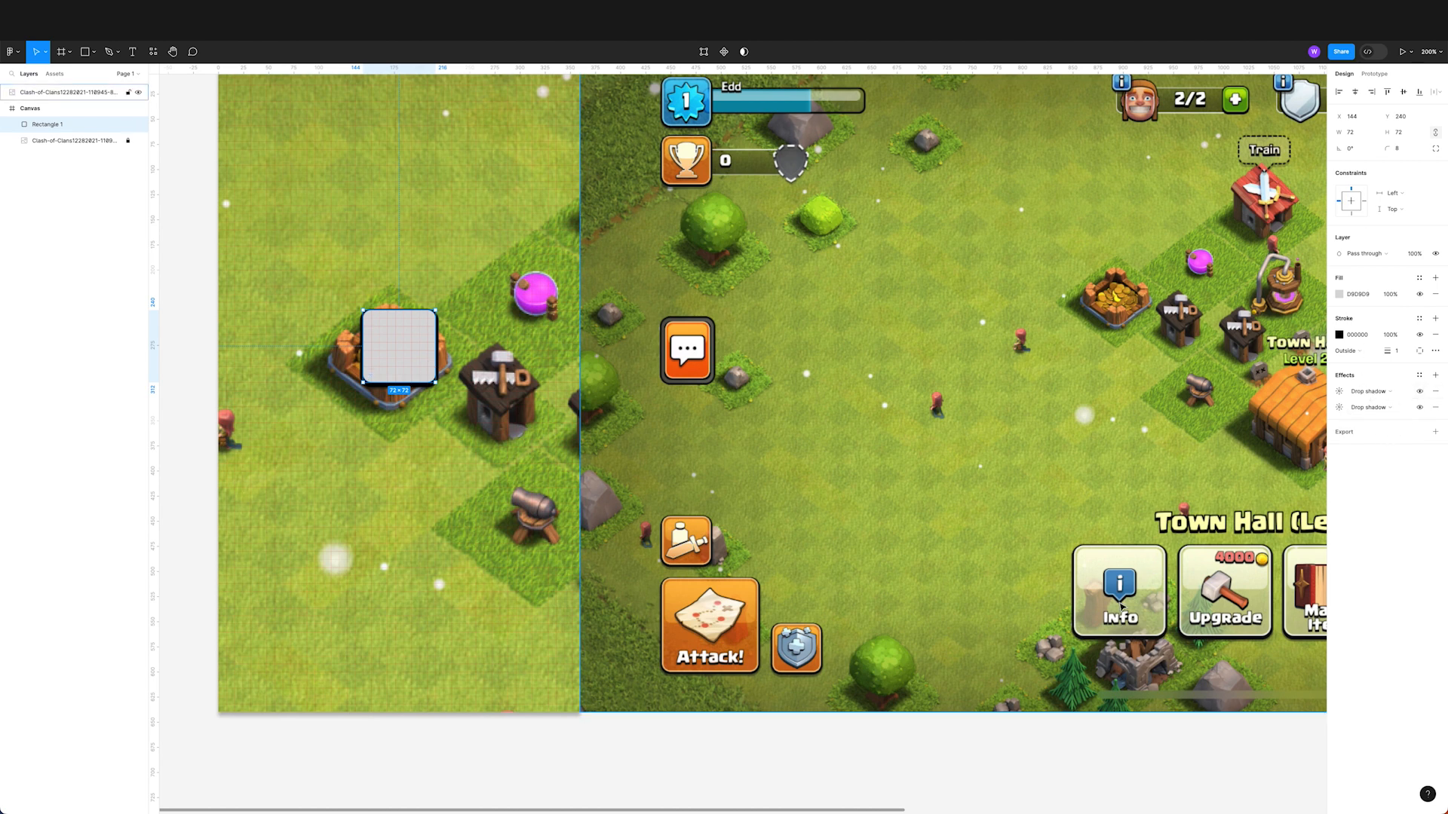
# Step: Lower the opacity of the square's grey fill to 80%
pyautogui.click(1340, 294)
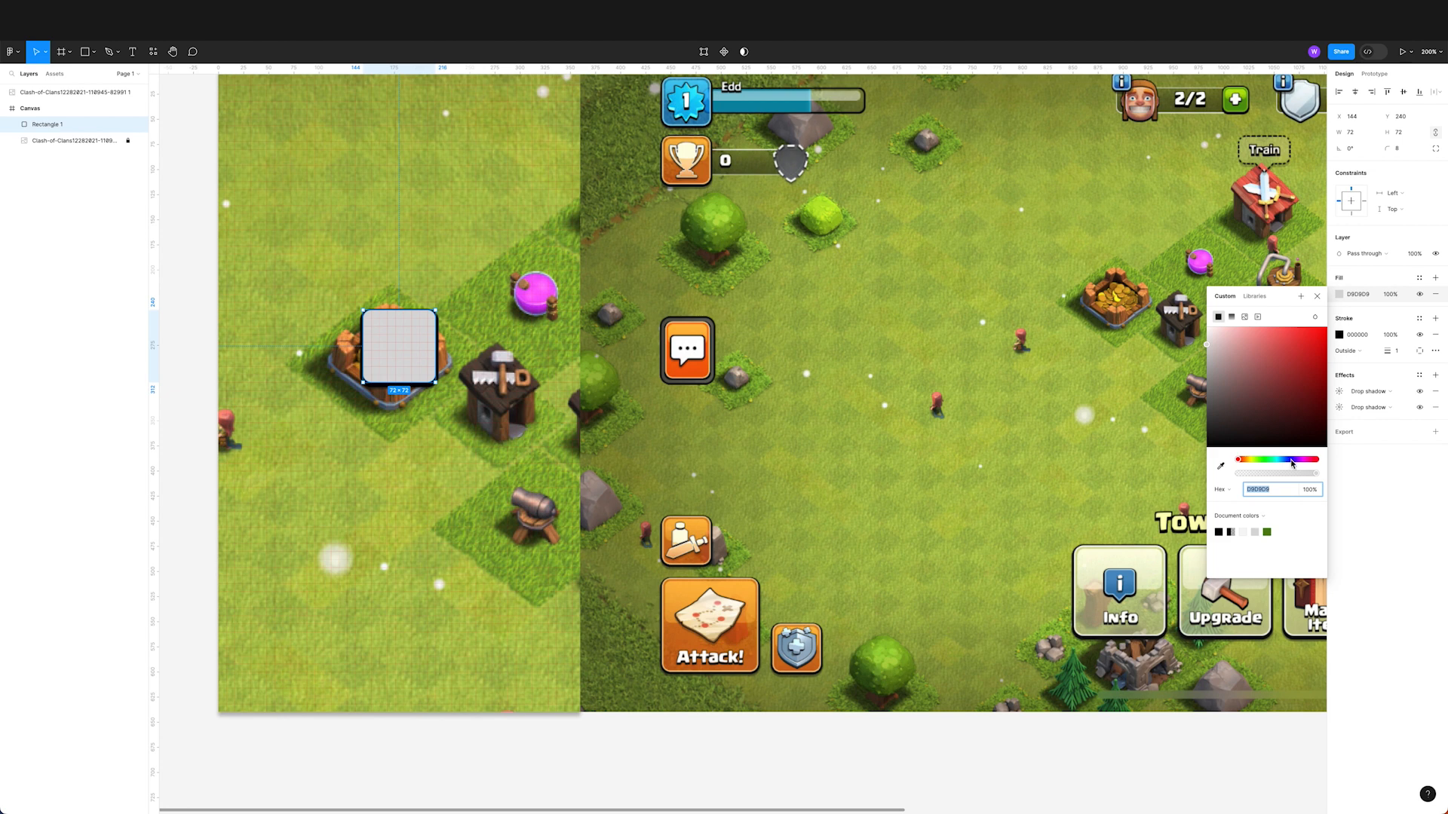
pyautogui.moveTo(1314, 473)
pyautogui.mouseDown()
pyautogui.moveTo(1267, 473)
pyautogui.moveTo(1301, 477)
pyautogui.mouseUp()
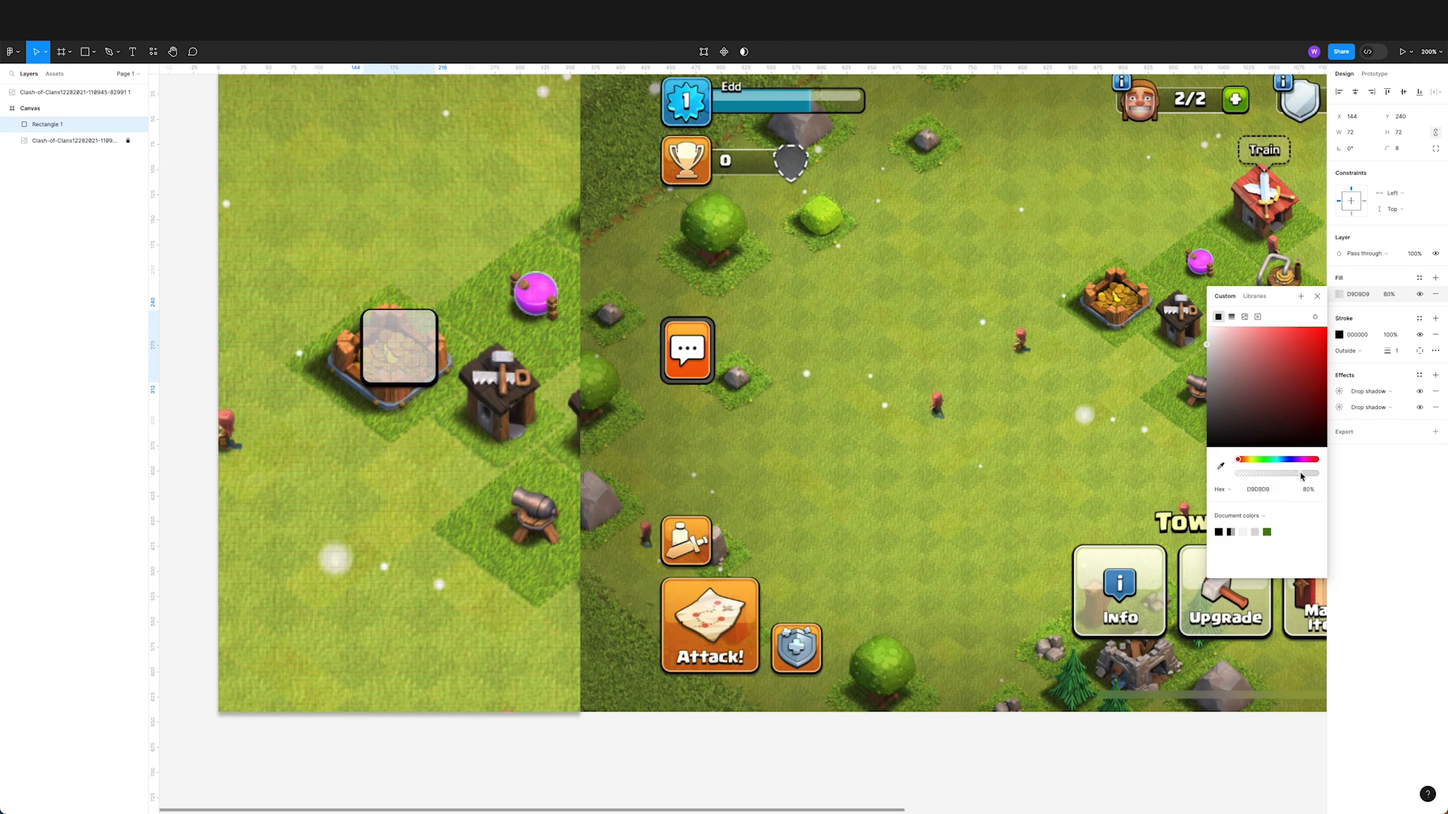
pyautogui.click(1317, 296)
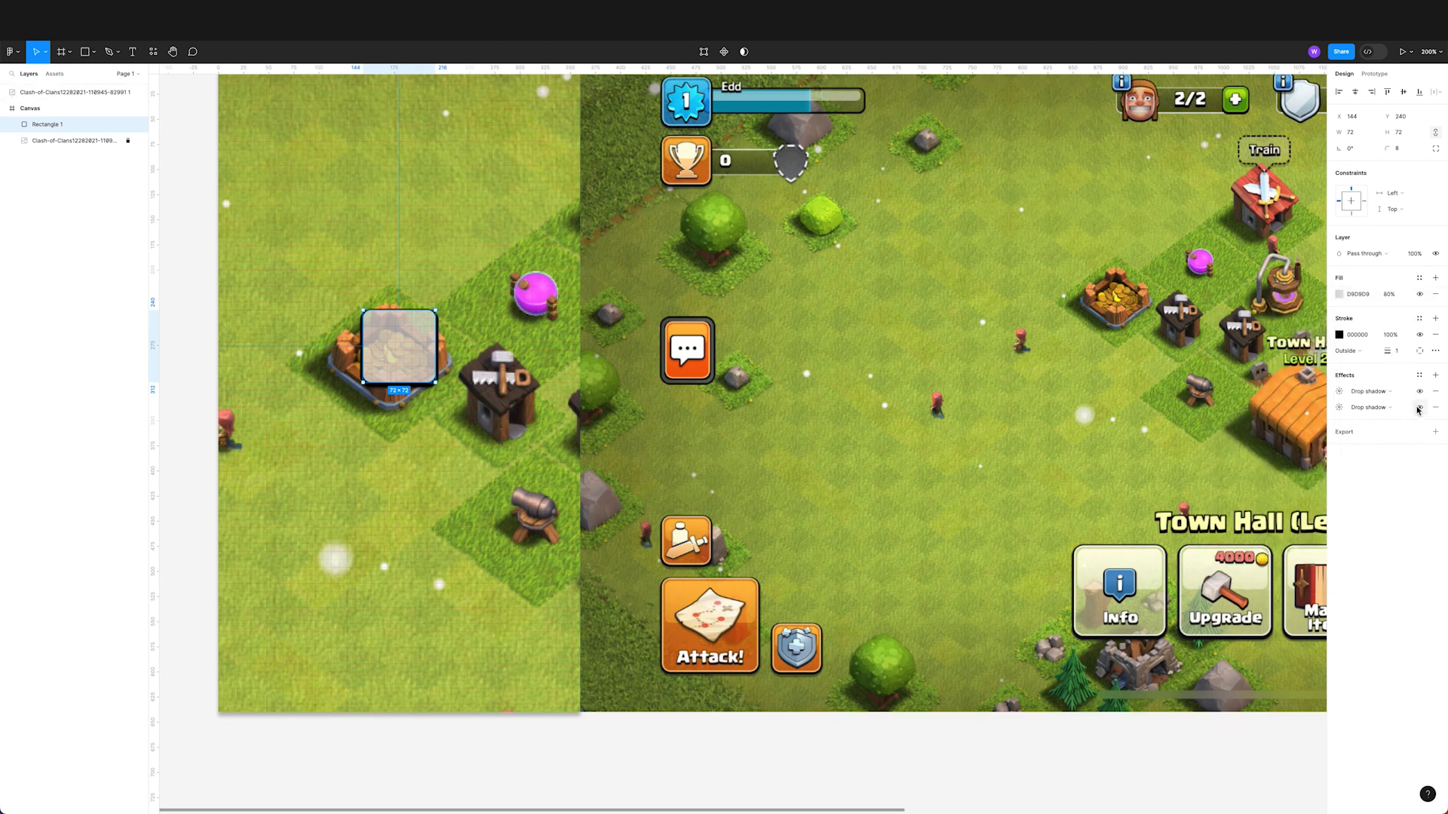
# Step: Add a third effect to the square, change it to a background blur and adjust its blur amount
pyautogui.click(1435, 374)
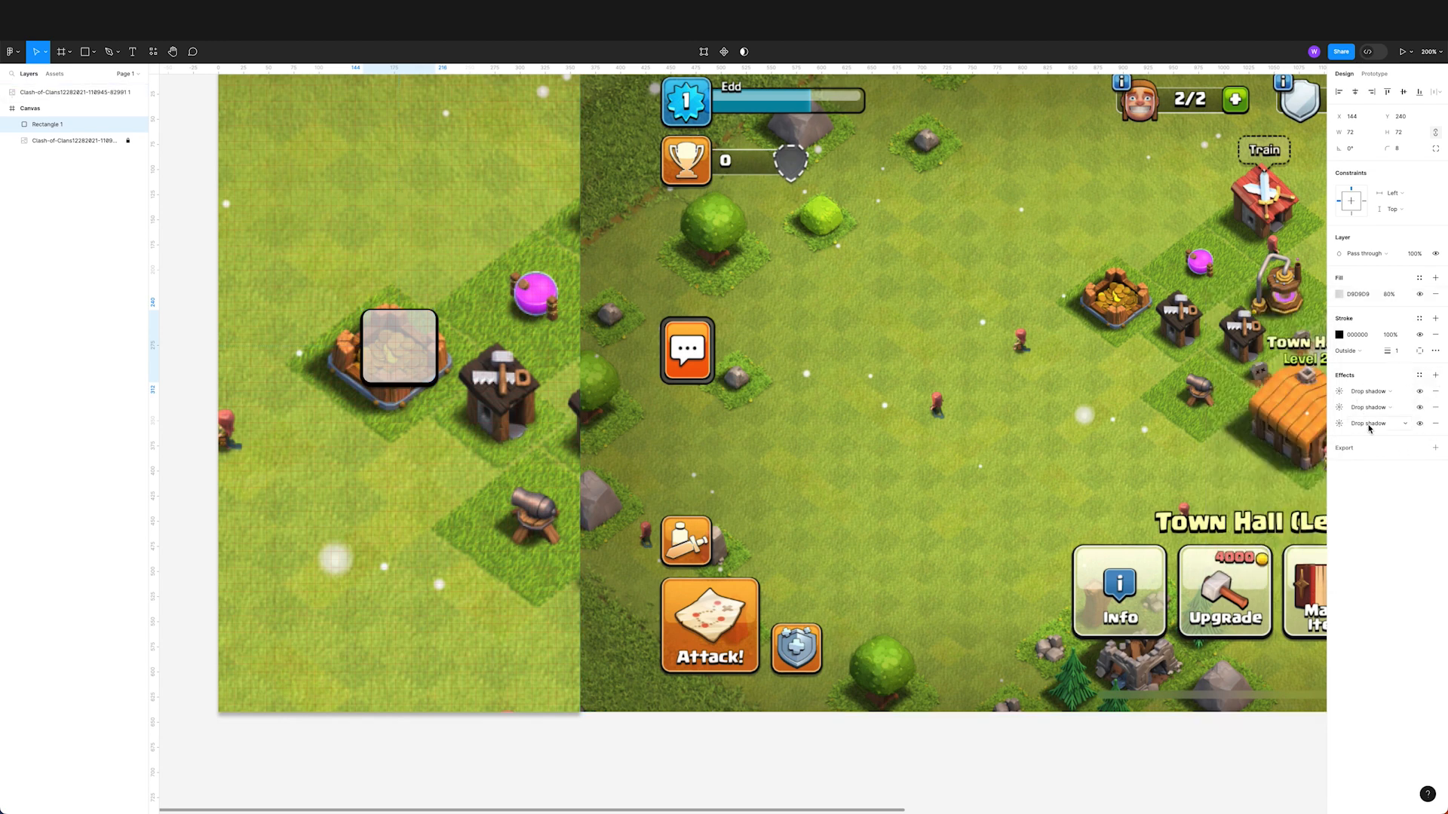
pyautogui.click(1366, 397)
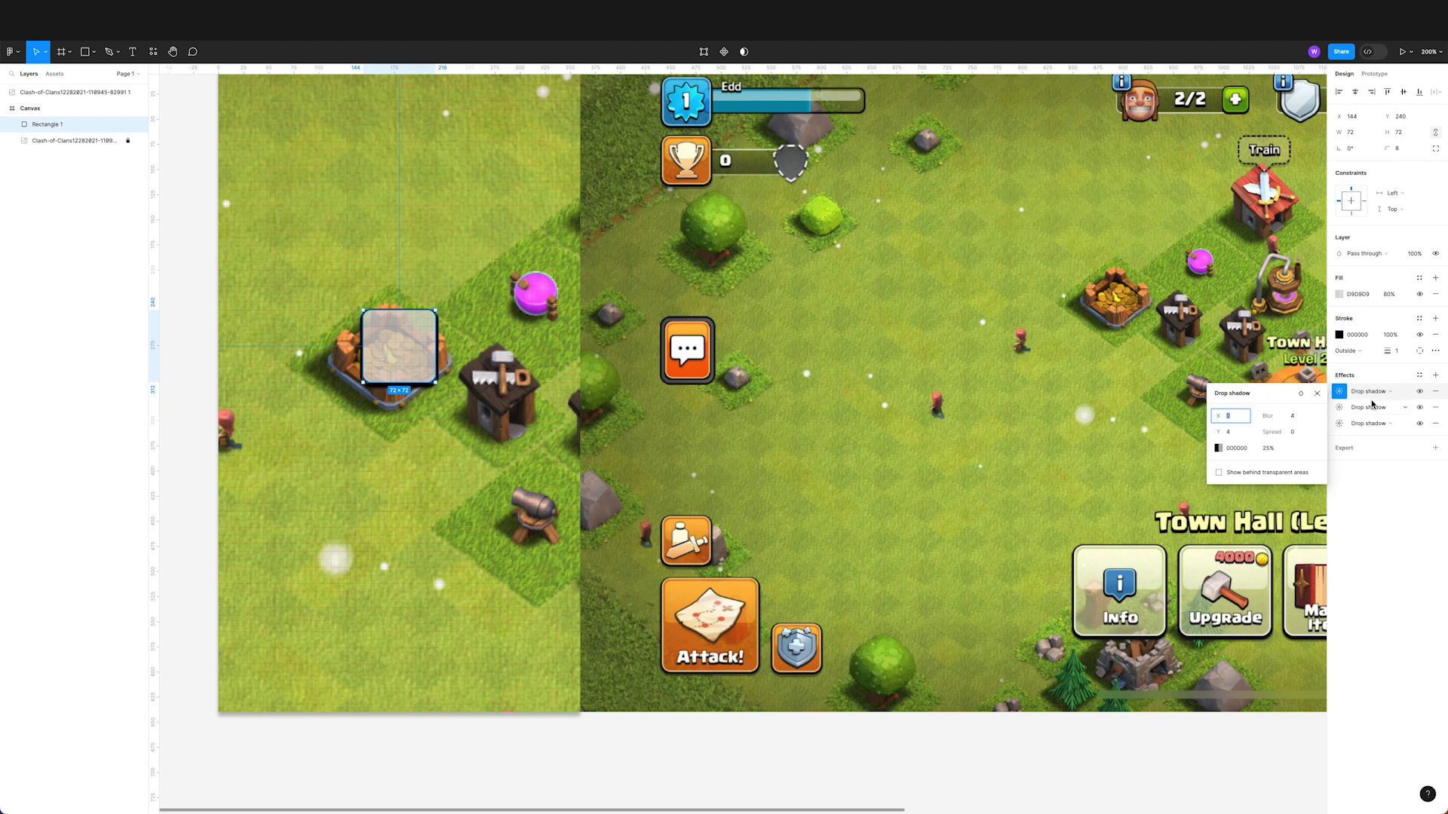
pyautogui.click(1369, 396)
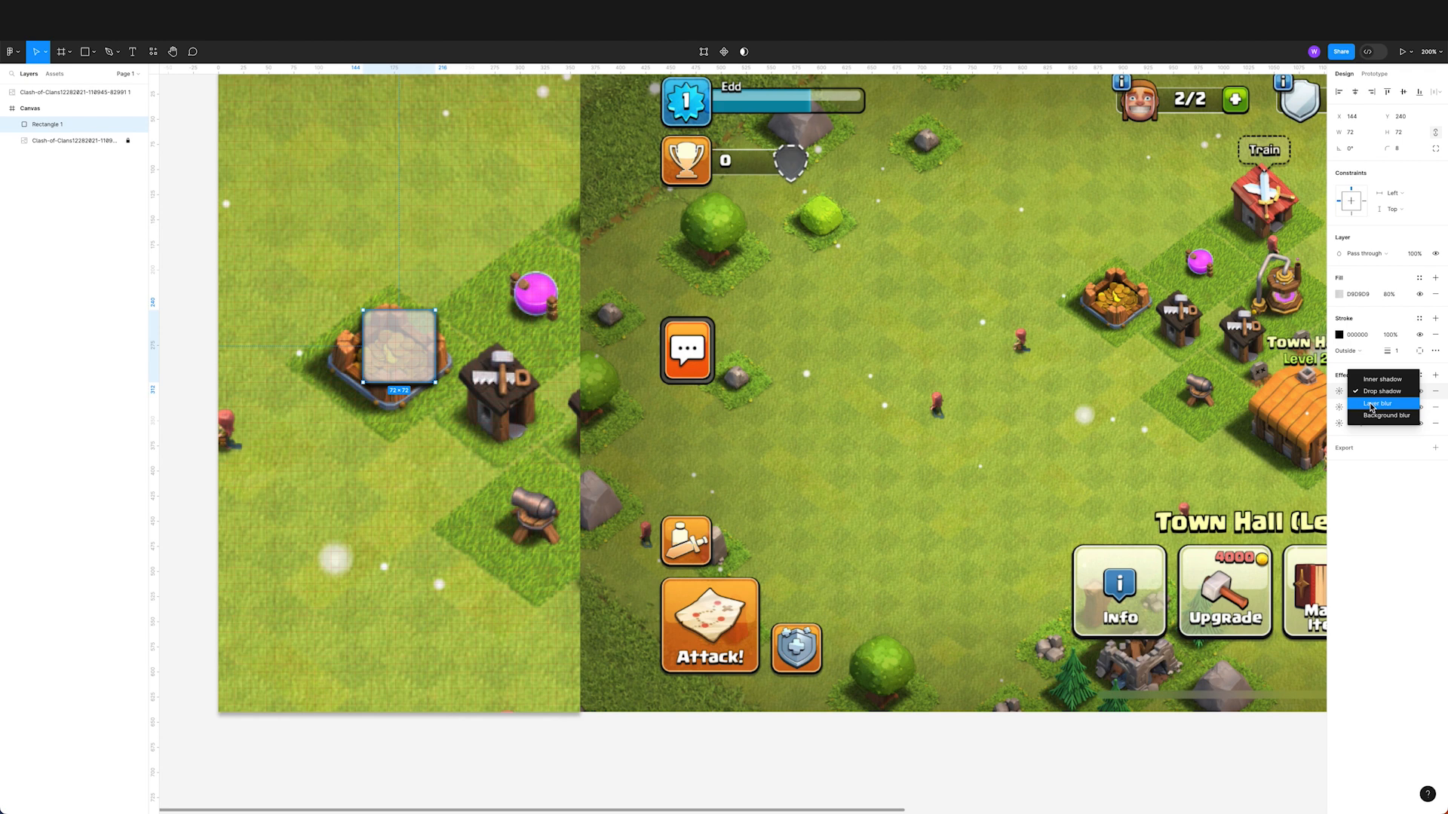
pyautogui.click(1371, 407)
pyautogui.click(1375, 390)
pyautogui.click(1377, 407)
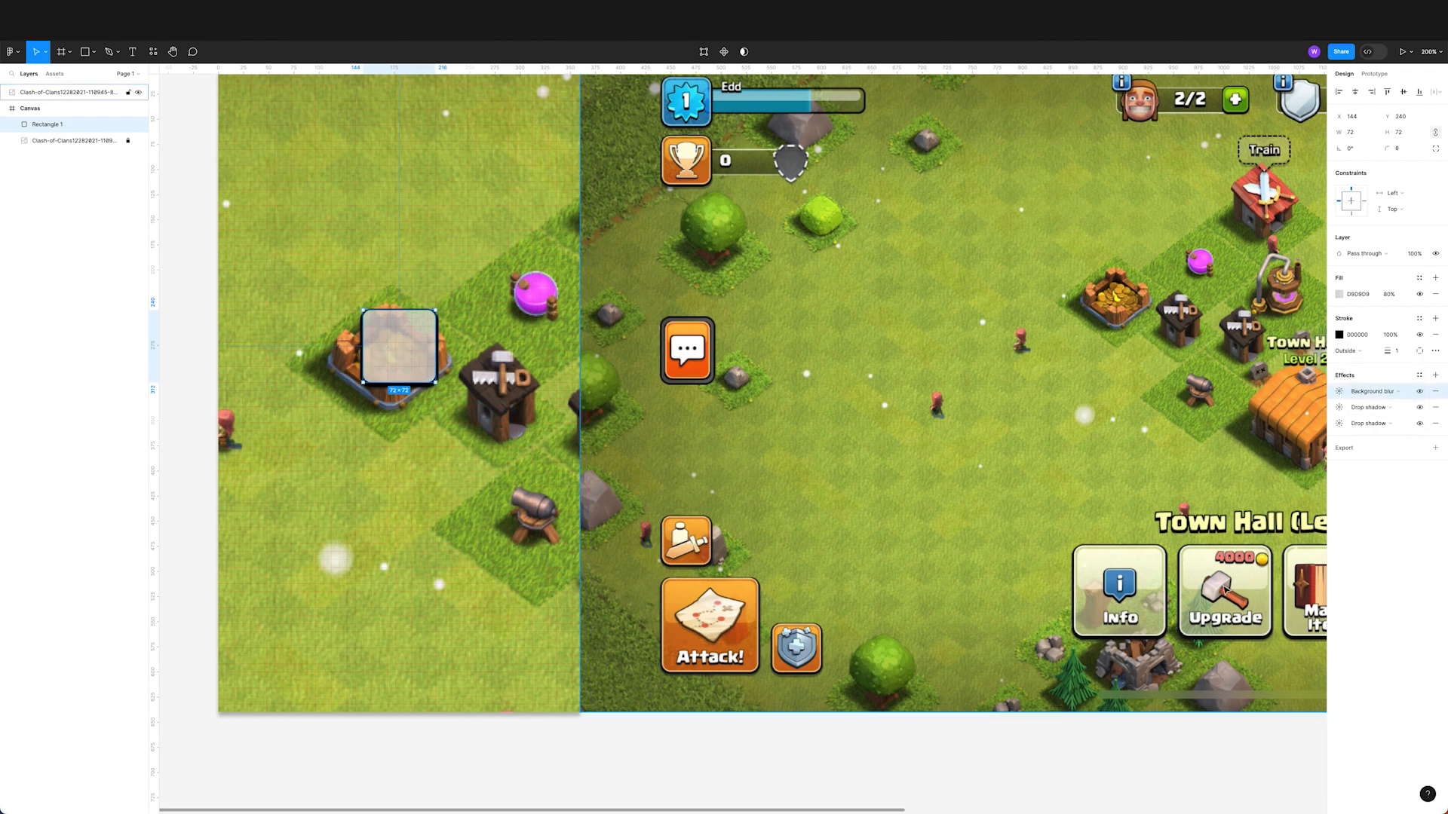
pyautogui.click(1340, 391)
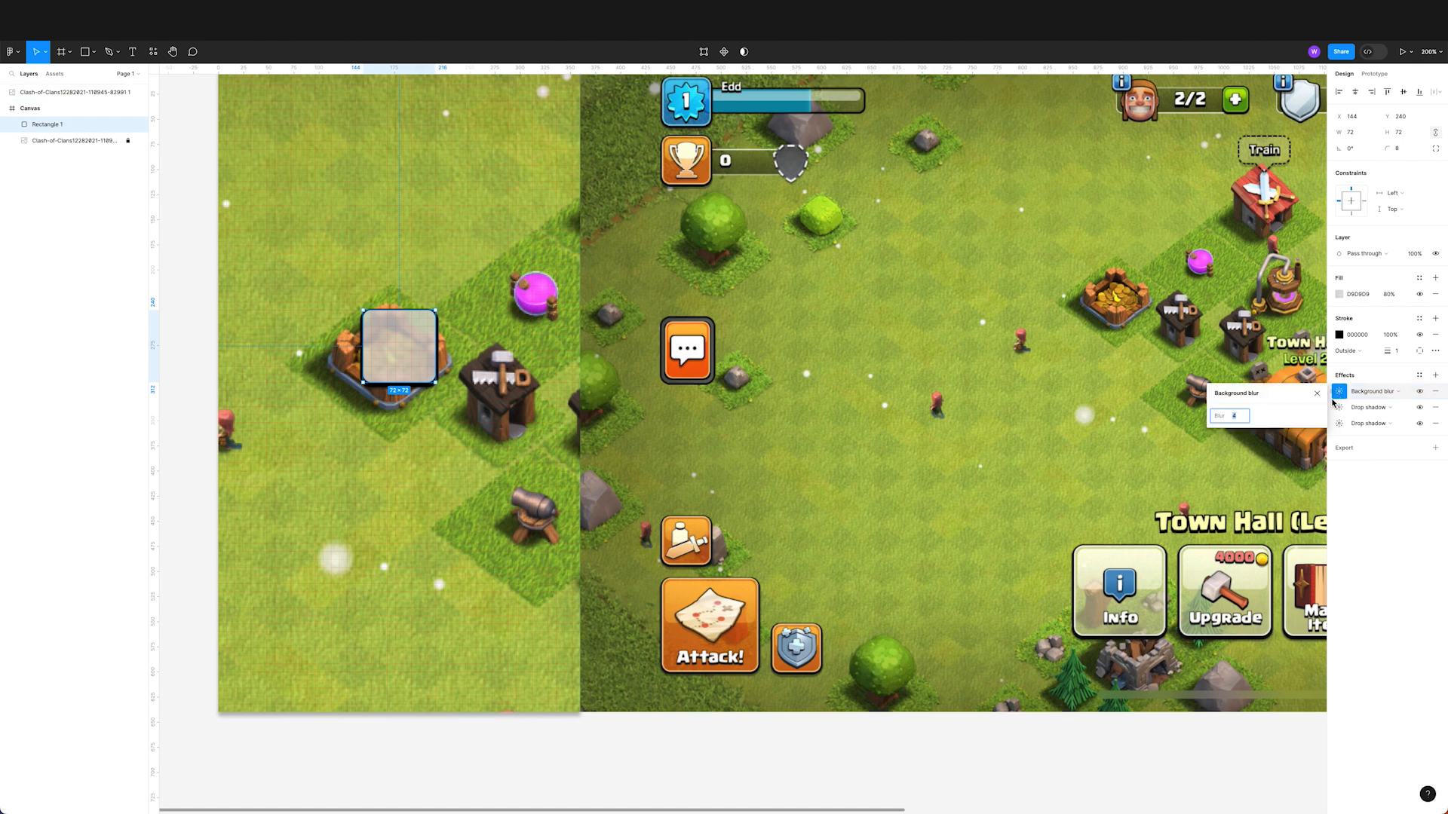
pyautogui.moveTo(1216, 415)
pyautogui.mouseDown()
pyautogui.moveTo(1165, 417)
pyautogui.moveTo(1201, 419)
pyautogui.mouseUp()
# Step: Deselect the square and hide the layout grids on the canvas
pyautogui.click(393, 289)
pyautogui.hotkey('ctrl', 'g')
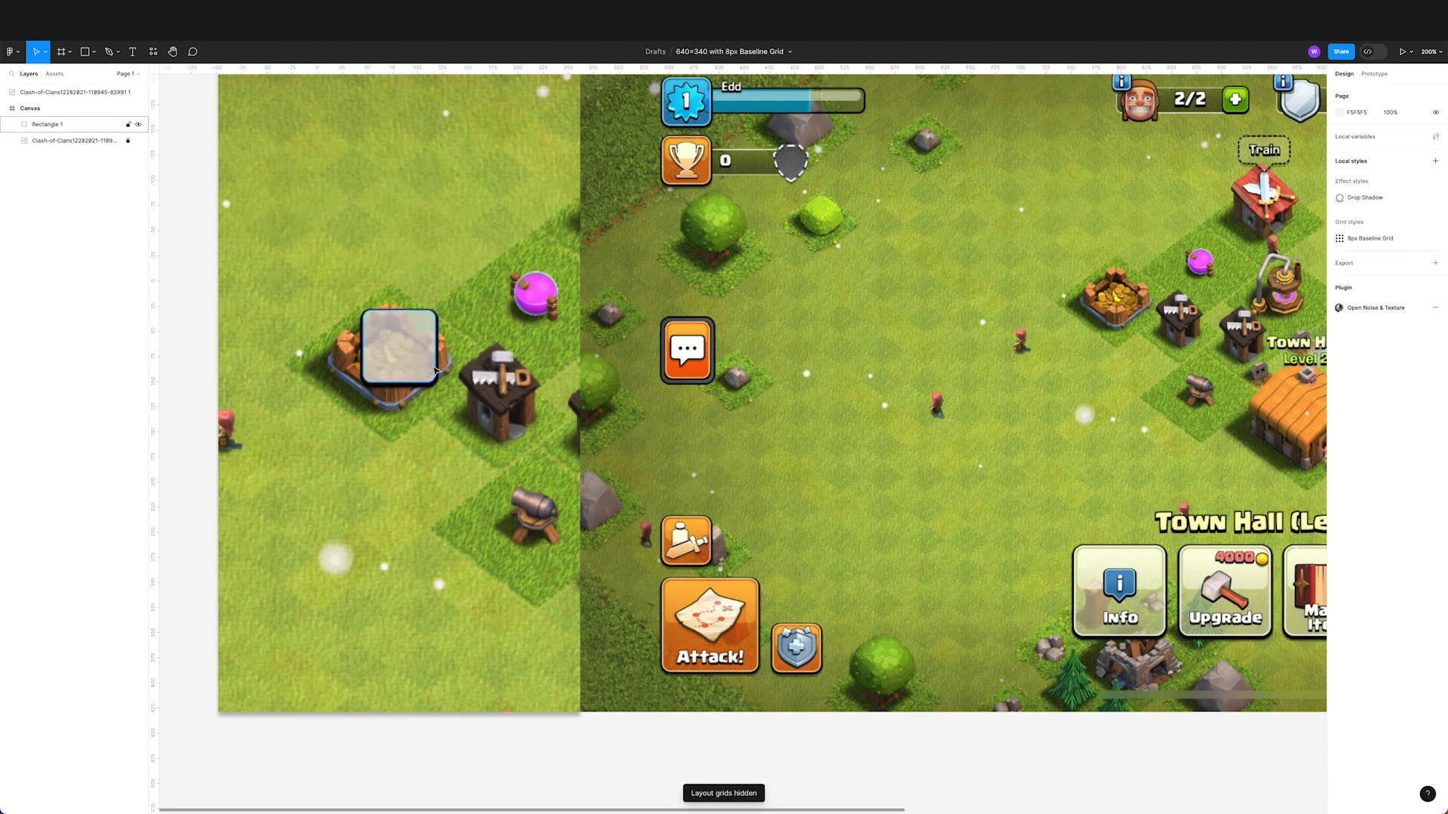
pyautogui.moveTo(428, 354); pyautogui.dragTo(627, 387)
pyautogui.hotkey('ctrl', 'z')
pyautogui.hotkey('ctrl', 'z')
pyautogui.hotkey('ctrl', 'z')
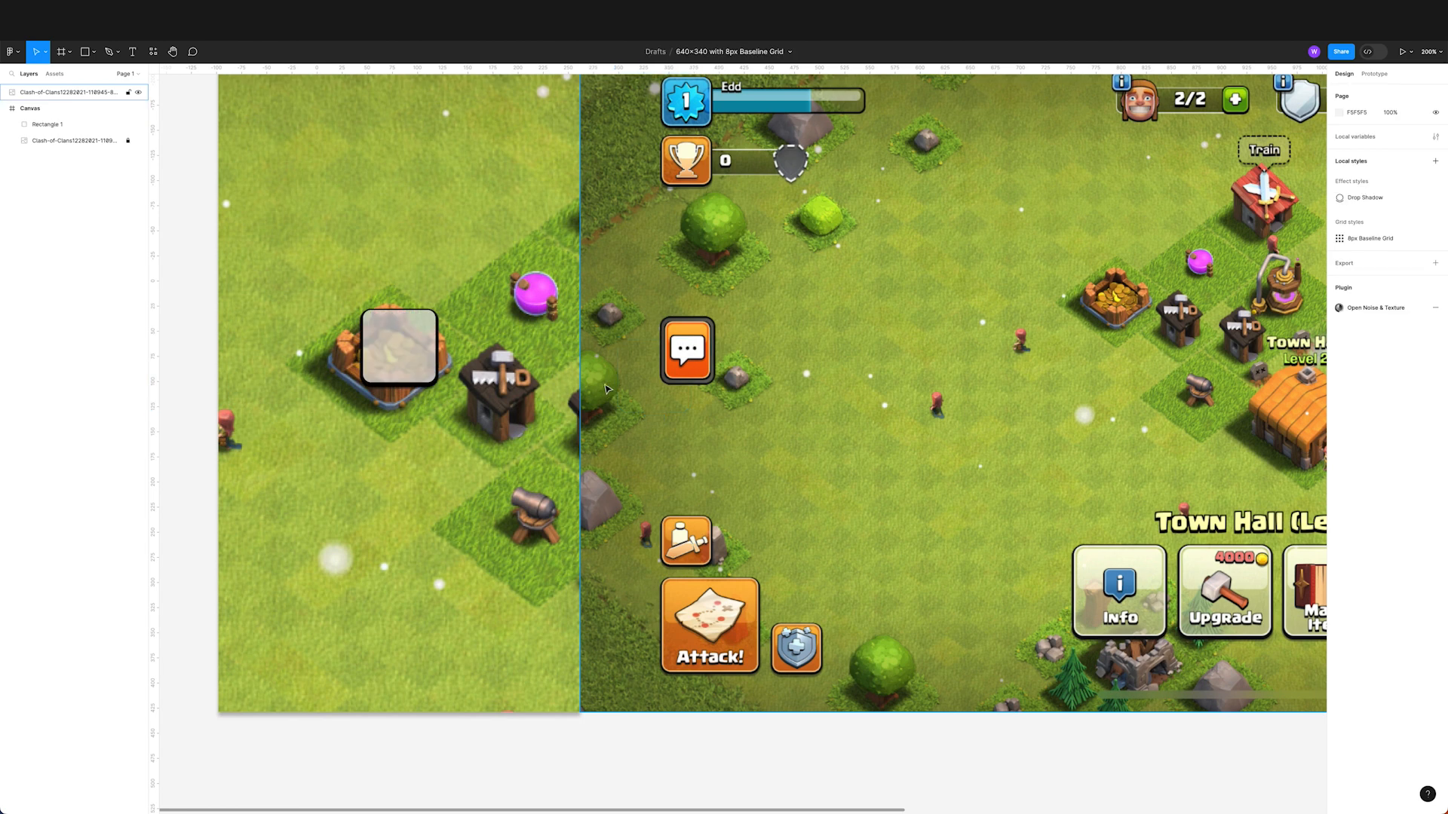
# Step: Rename the square's layer as Base and duplicate it in place
pyautogui.click(403, 353)
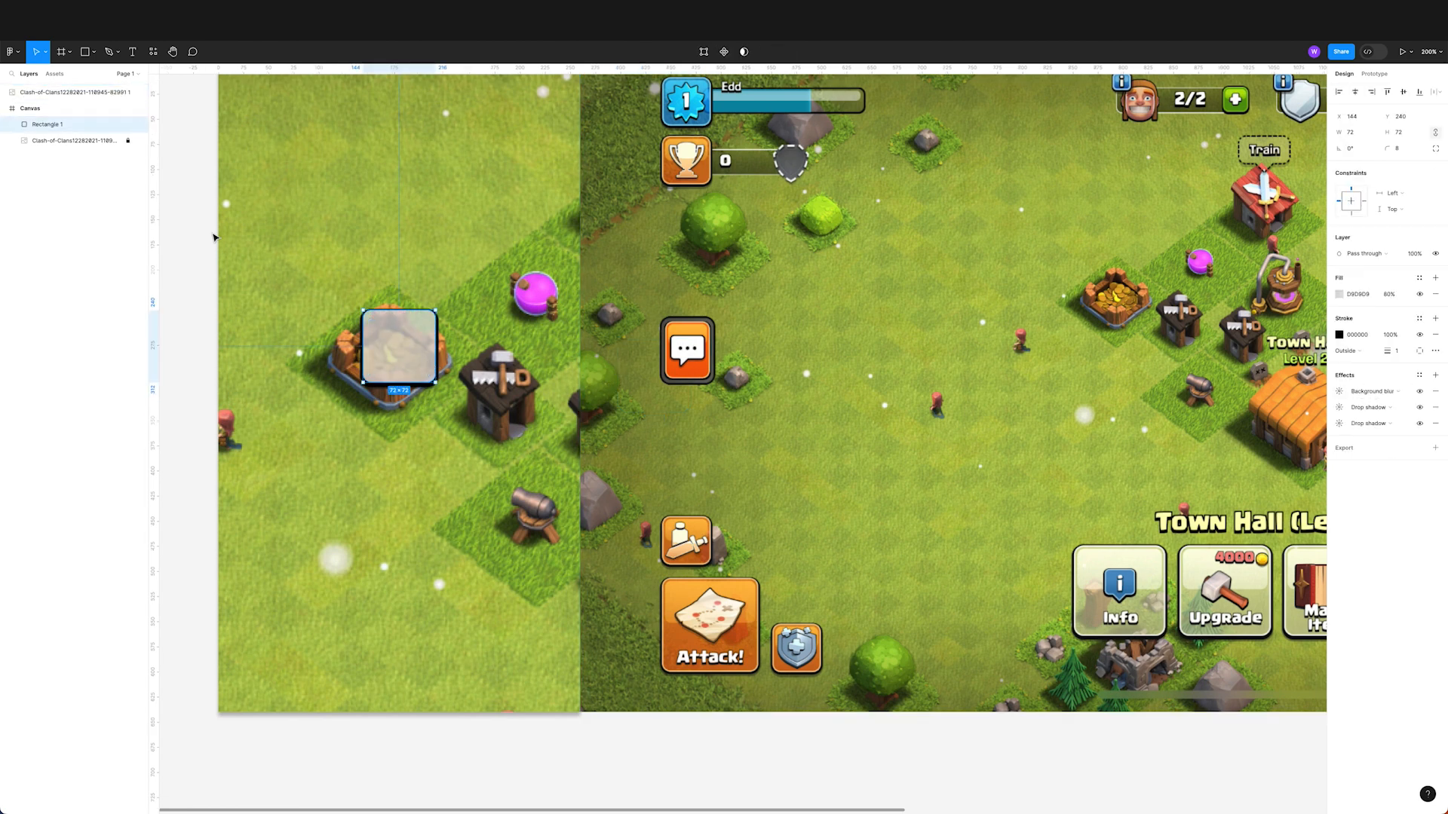
pyautogui.doubleClick(50, 129)
pyautogui.write('Base')
pyautogui.press('Return')
pyautogui.hotkey('ctrl', 'd')
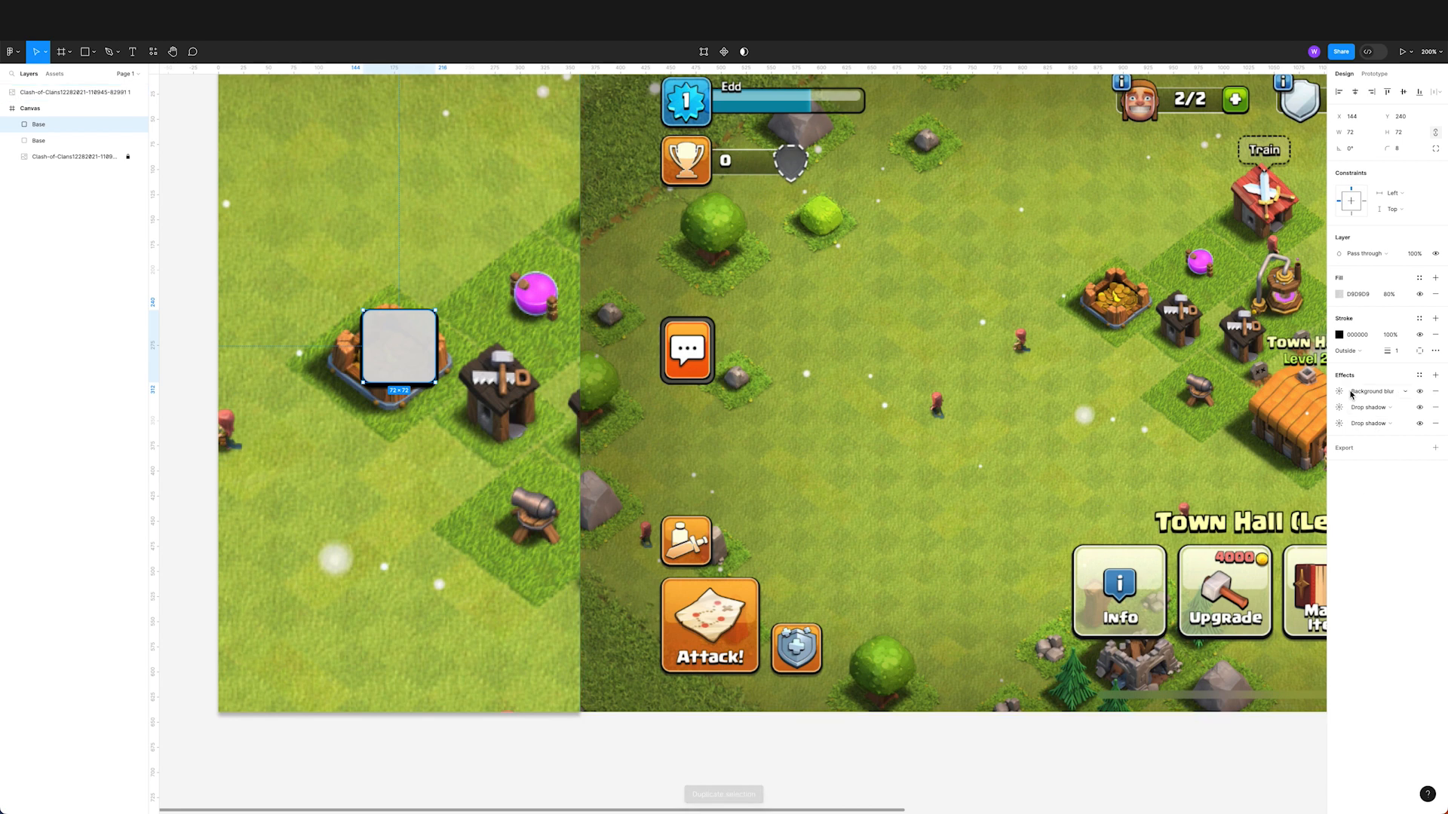
# Step: Remove the background blur and both drop shadows from the duplicated Base layer
pyautogui.click(1435, 394)
pyautogui.click(1434, 394)
pyautogui.click(1434, 393)
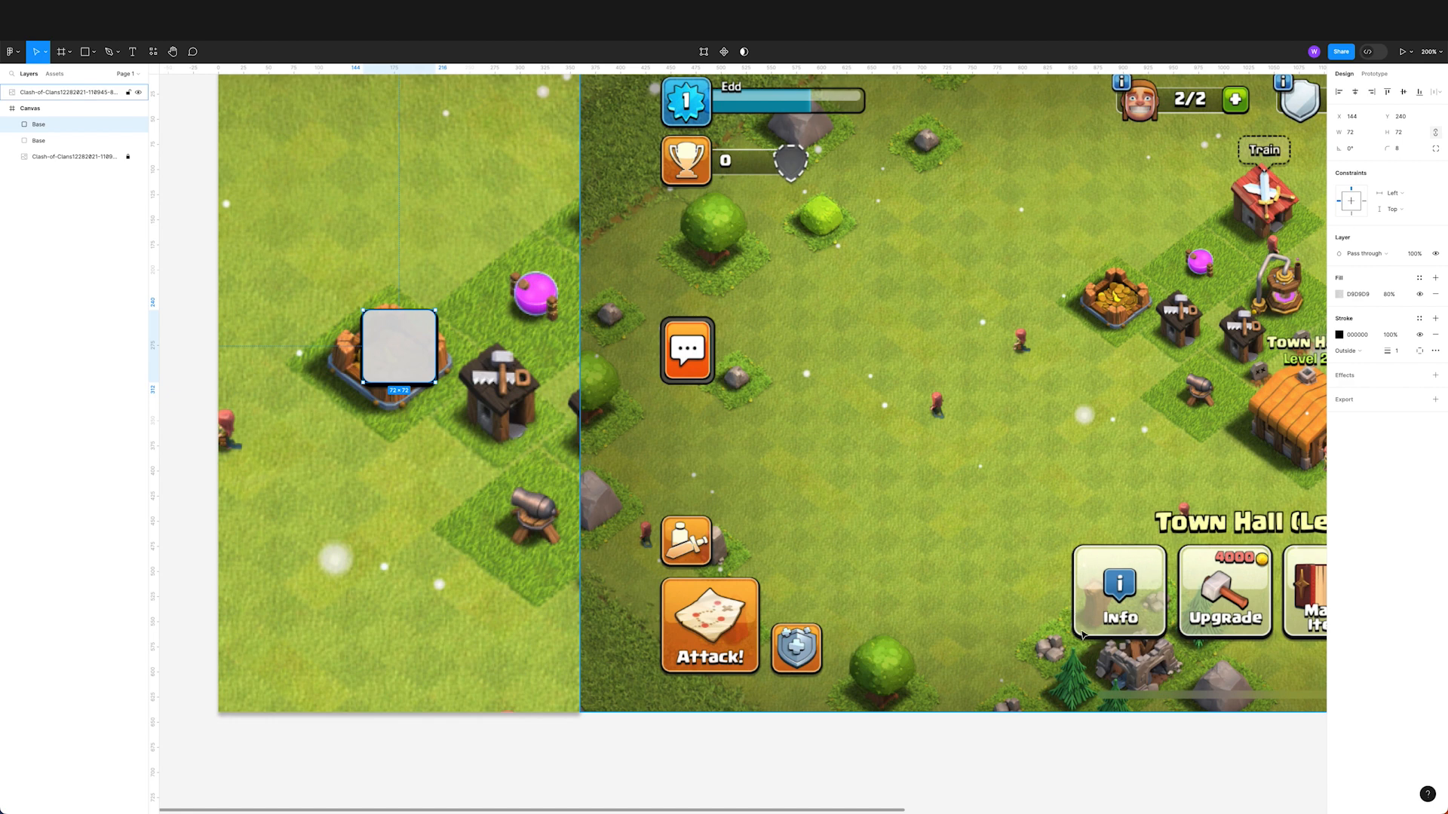
# Step: Align the duplicate's stroke to the inside of the shape
pyautogui.click(1365, 351)
pyautogui.click(1356, 338)
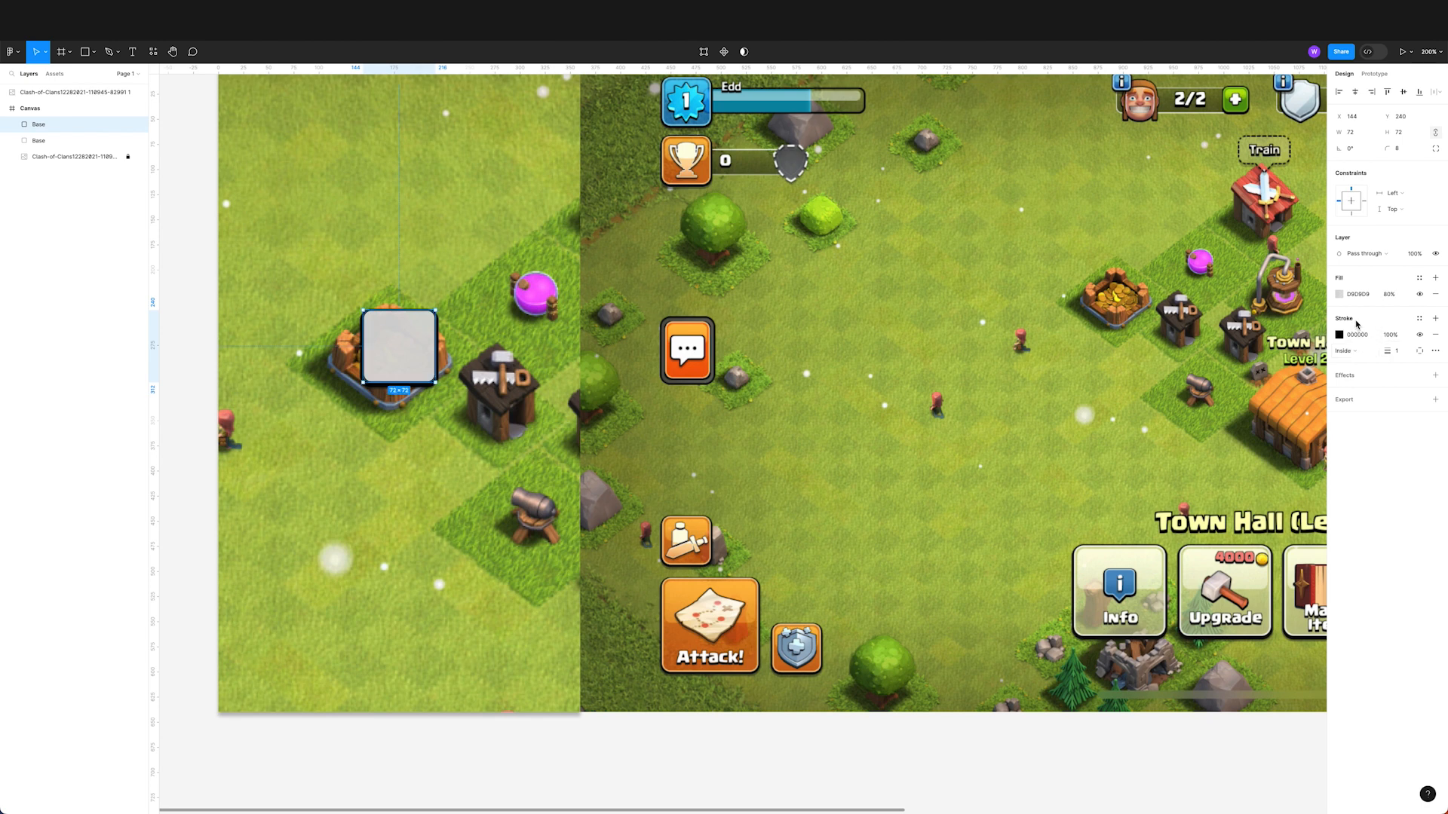
pyautogui.click(1348, 351)
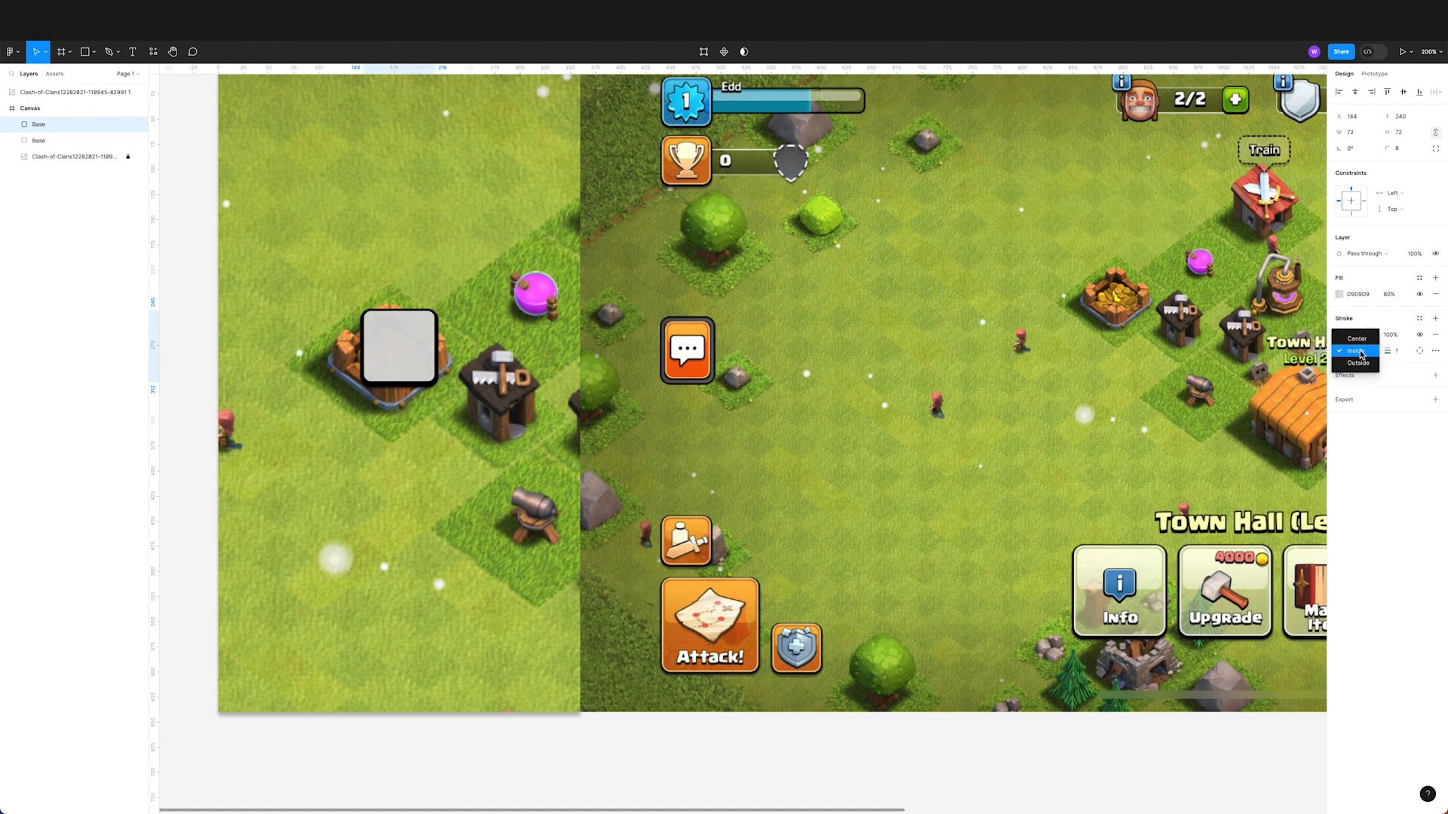
pyautogui.click(1362, 353)
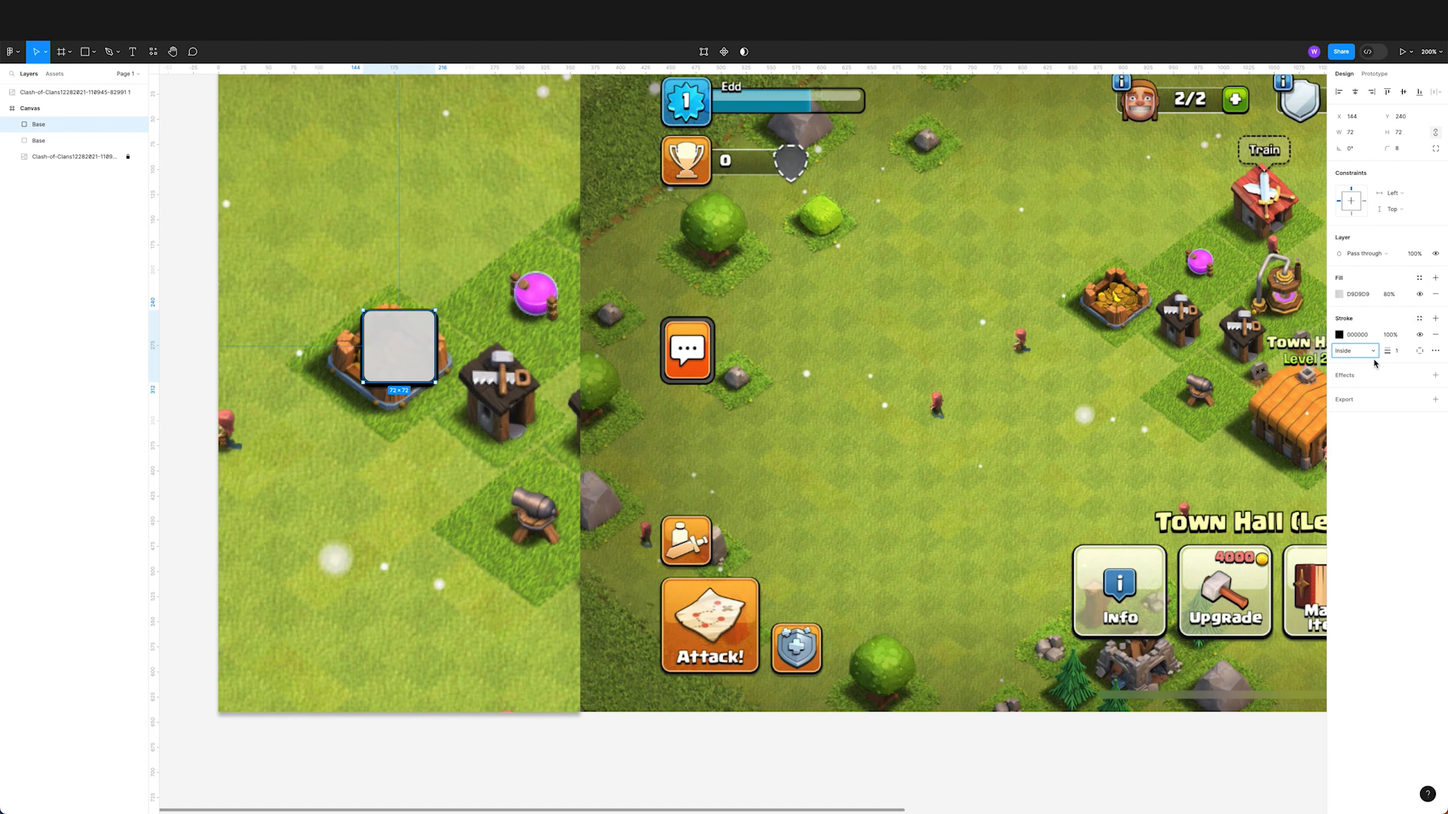
# Step: Change the duplicate's stroke colour to white (FFFFFF) and lower its opacity to 60%
pyautogui.click(1340, 336)
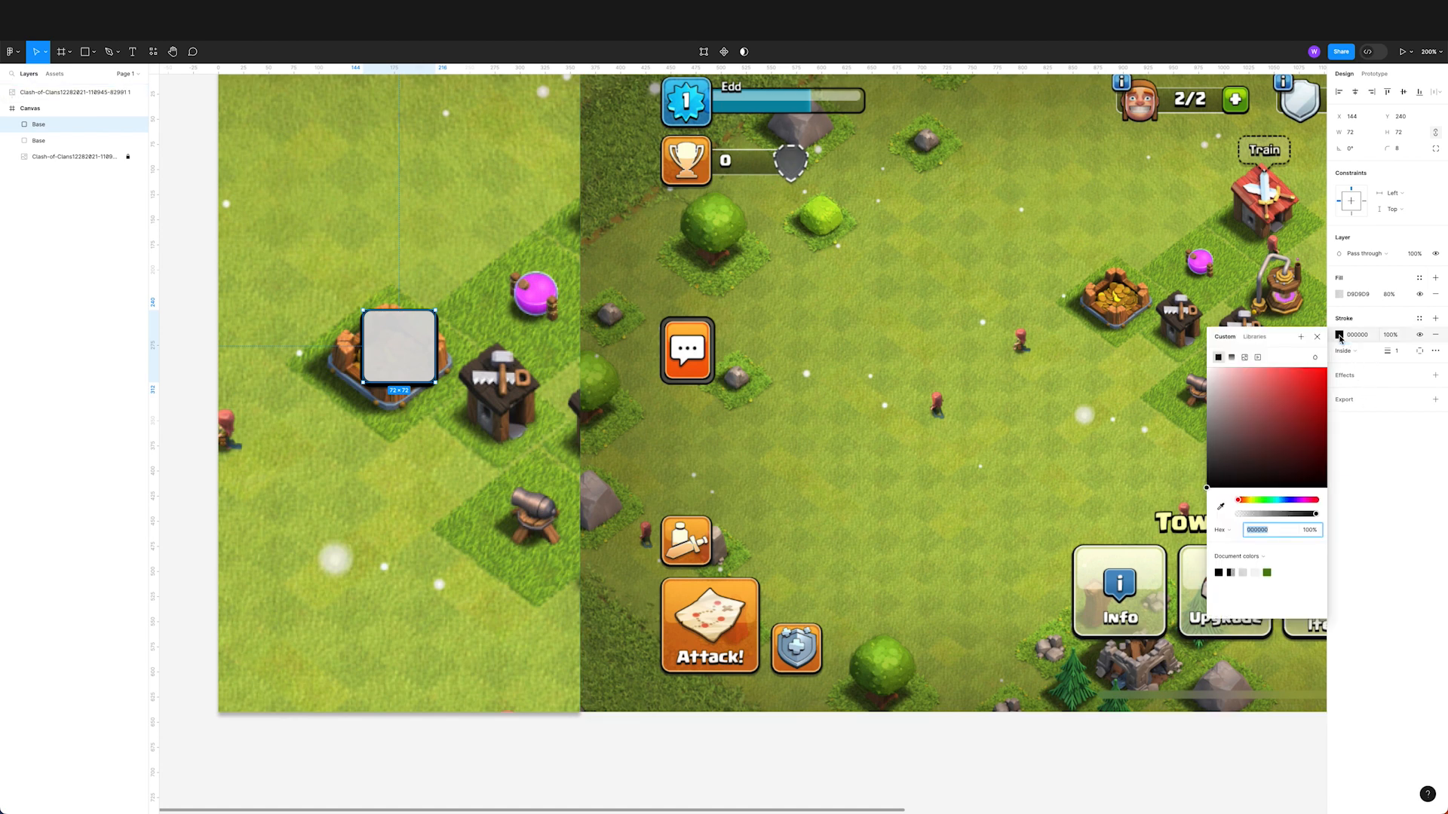
pyautogui.write('fff')
pyautogui.press('Return')
pyautogui.click(1314, 336)
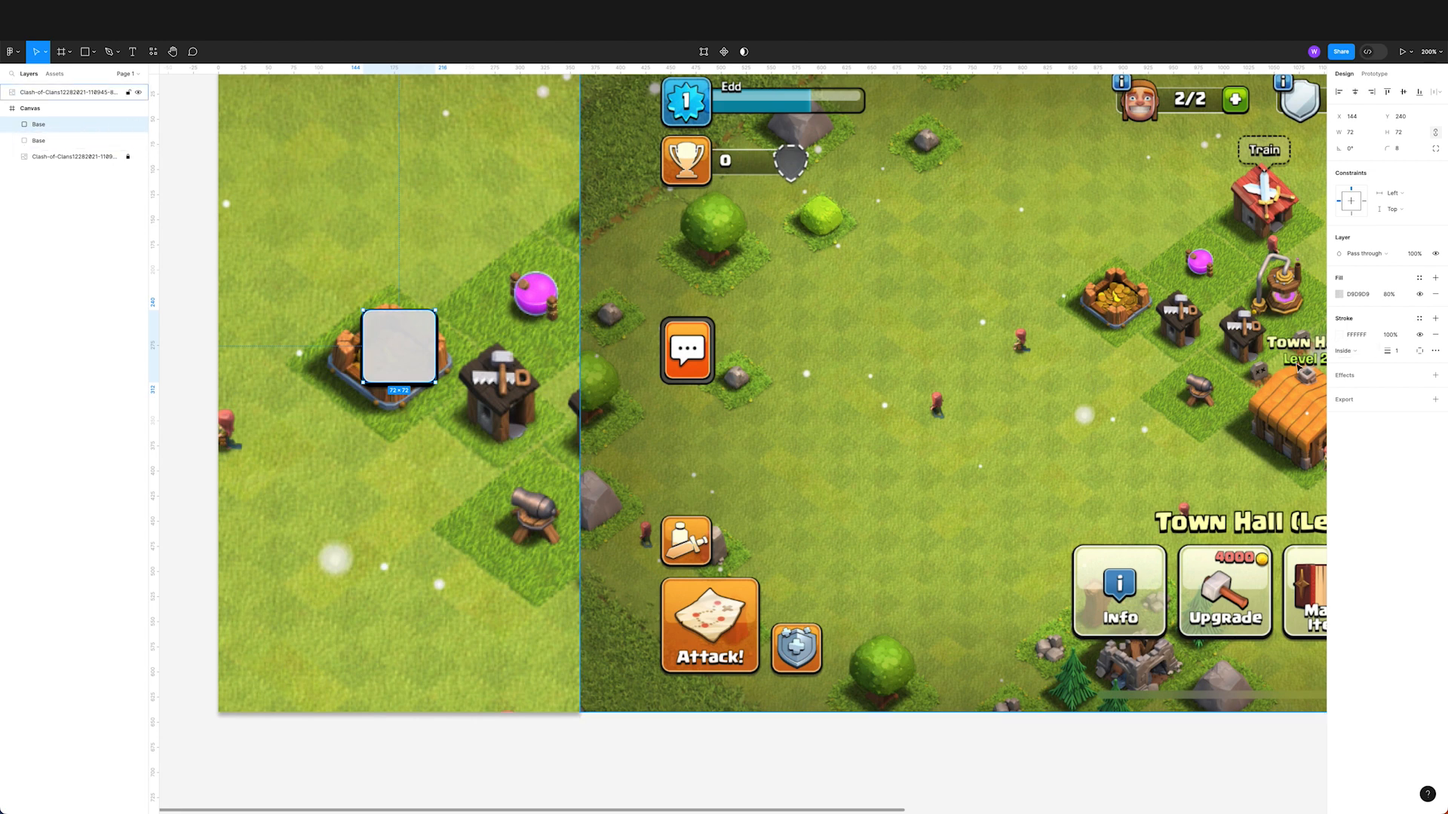
pyautogui.click(1340, 335)
pyautogui.moveTo(1311, 519)
pyautogui.mouseDown()
pyautogui.moveTo(1239, 517)
pyautogui.moveTo(1293, 512)
pyautogui.mouseUp()
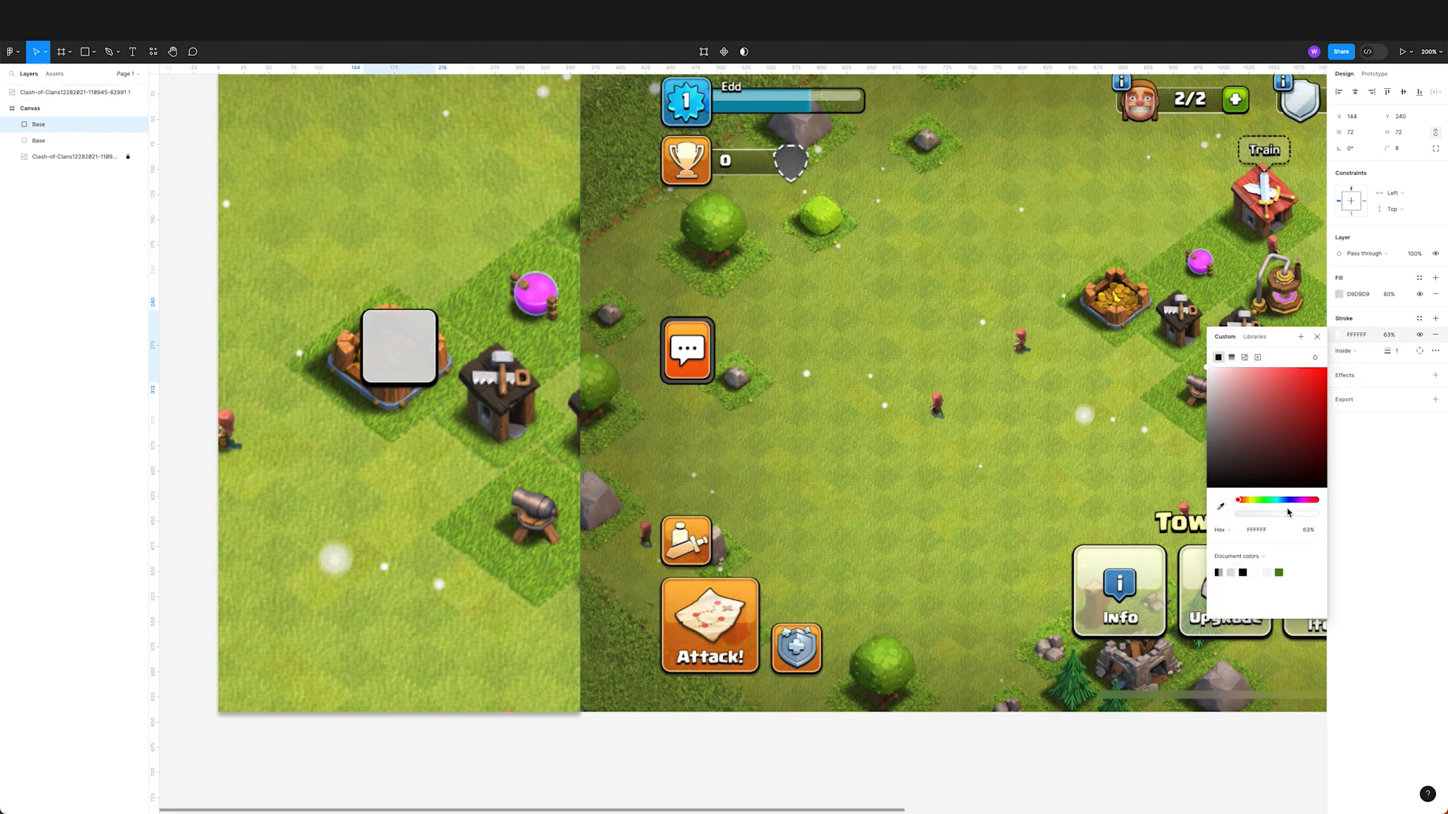
pyautogui.click(1317, 337)
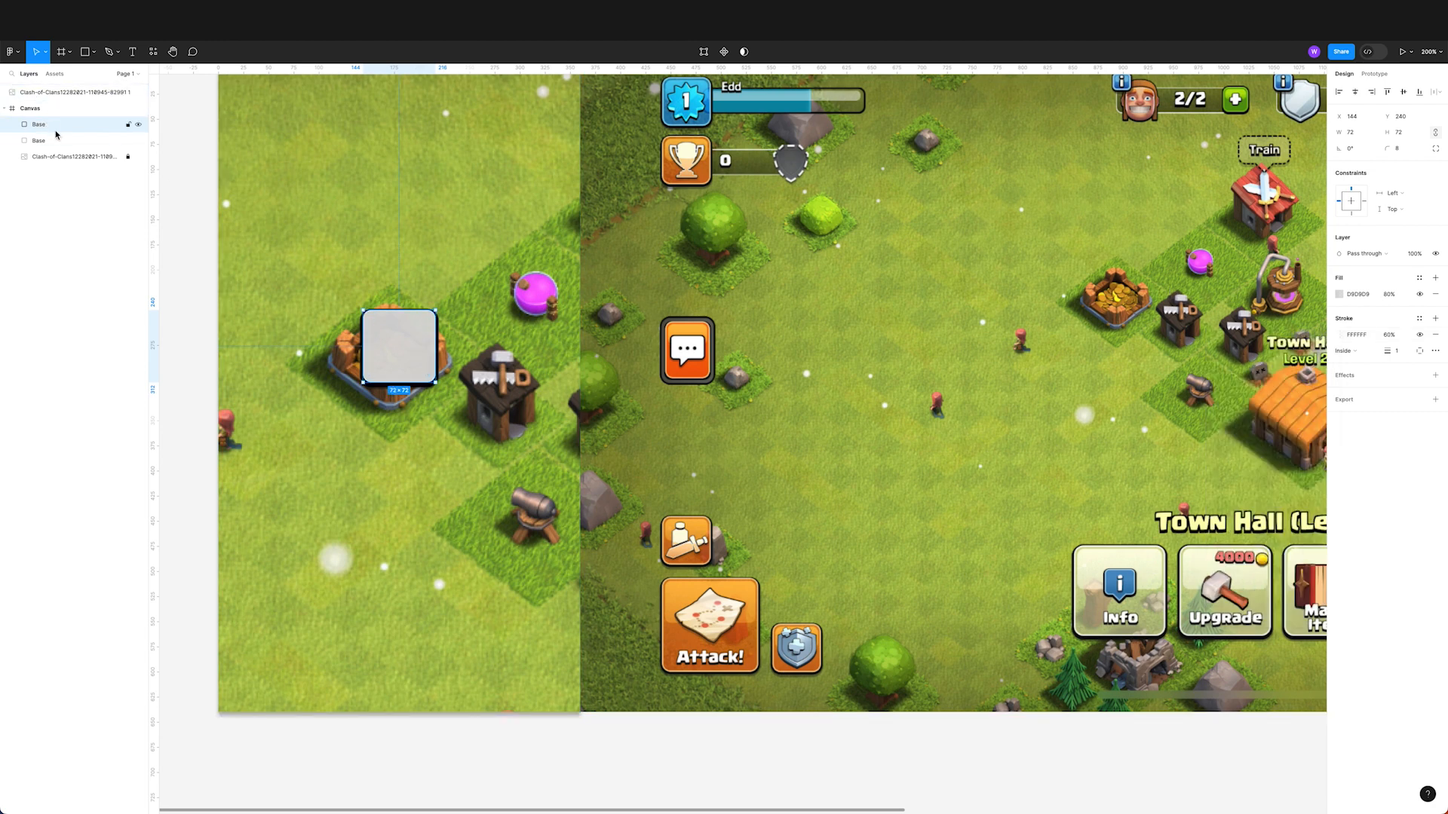
# Step: Remove the fill from the duplicated Base square so only its white inside stroke is left
pyautogui.click(1436, 296)
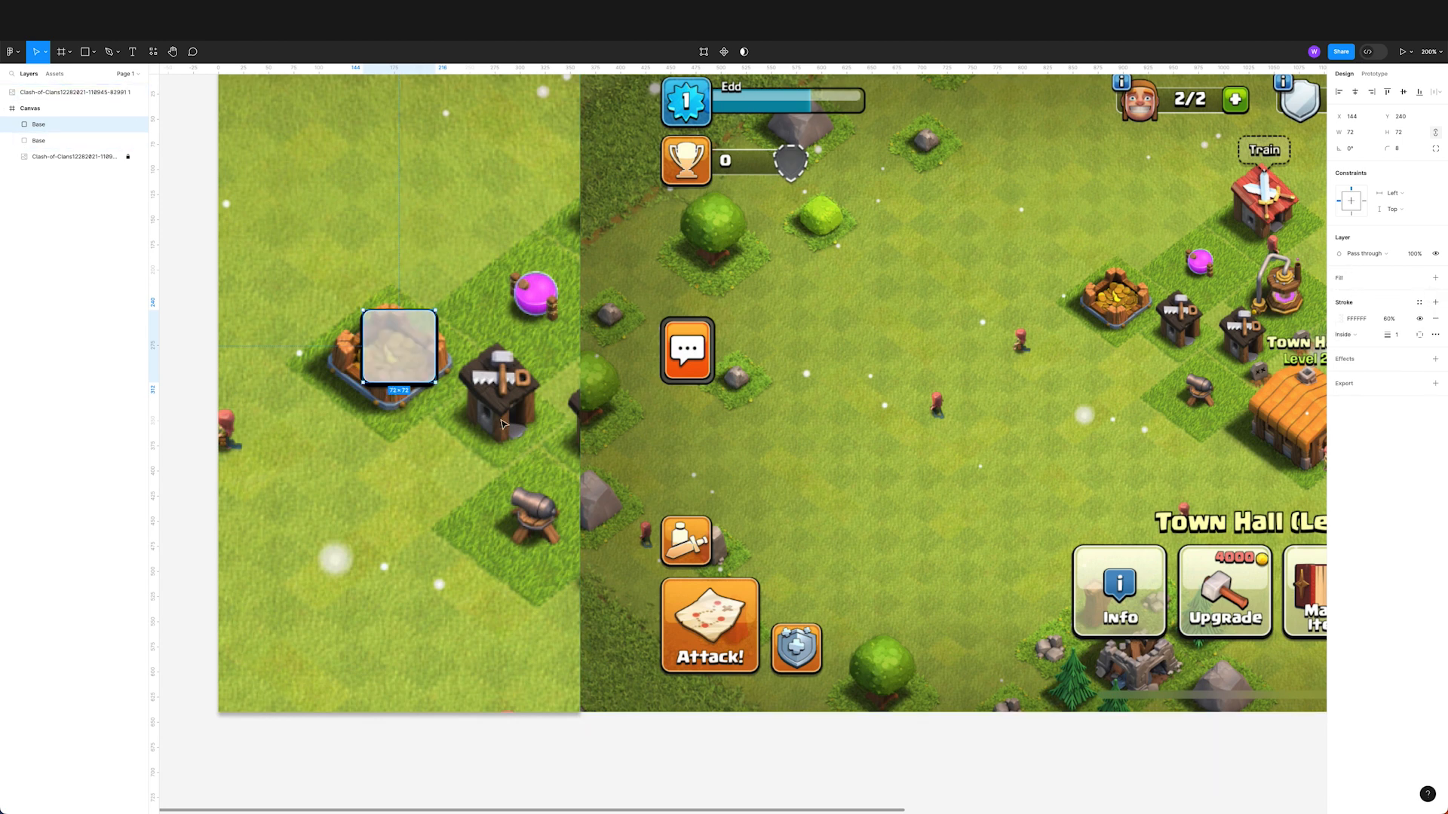
pyautogui.click(180, 187)
# Step: Duplicate the filled Base square and resize the copy to a 64 × 20 strip inset along the button's upper edge
pyautogui.click(392, 352)
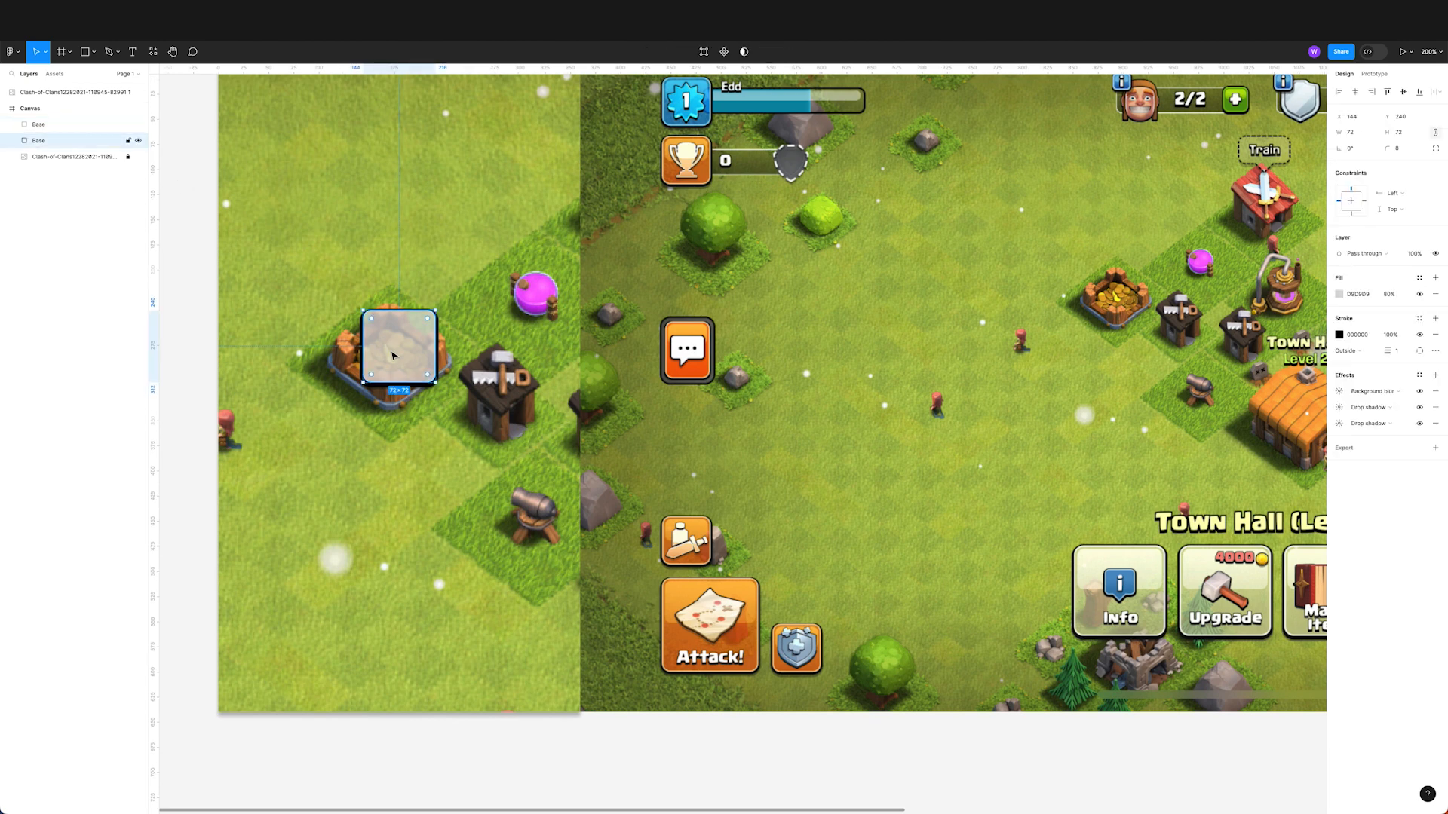
pyautogui.hotkey('ctrl', 'd')
pyautogui.moveTo(435, 309); pyautogui.dragTo(431, 313)
pyautogui.moveTo(402, 381); pyautogui.dragTo(395, 346)
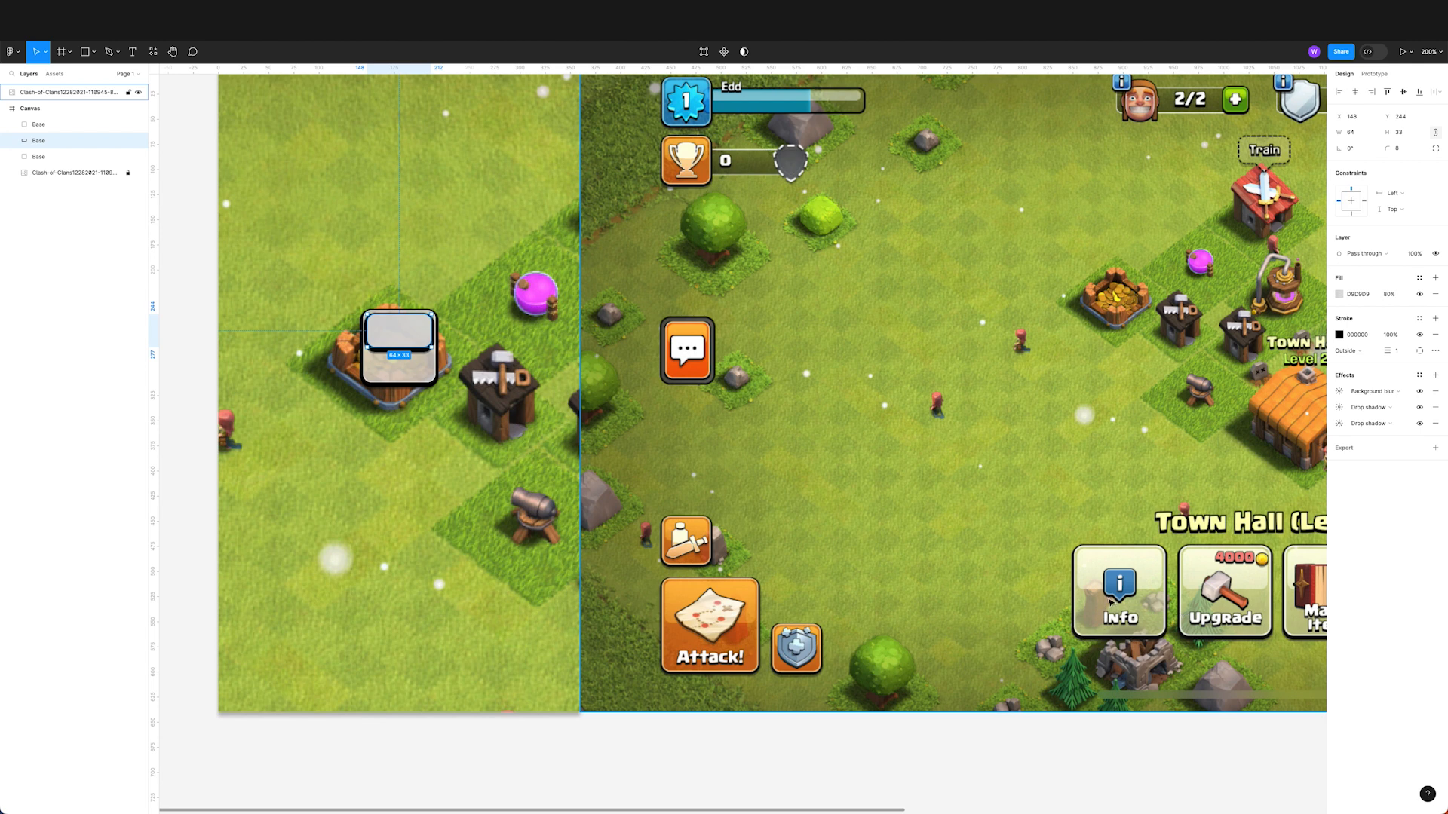
pyautogui.moveTo(411, 348); pyautogui.dragTo(410, 333)
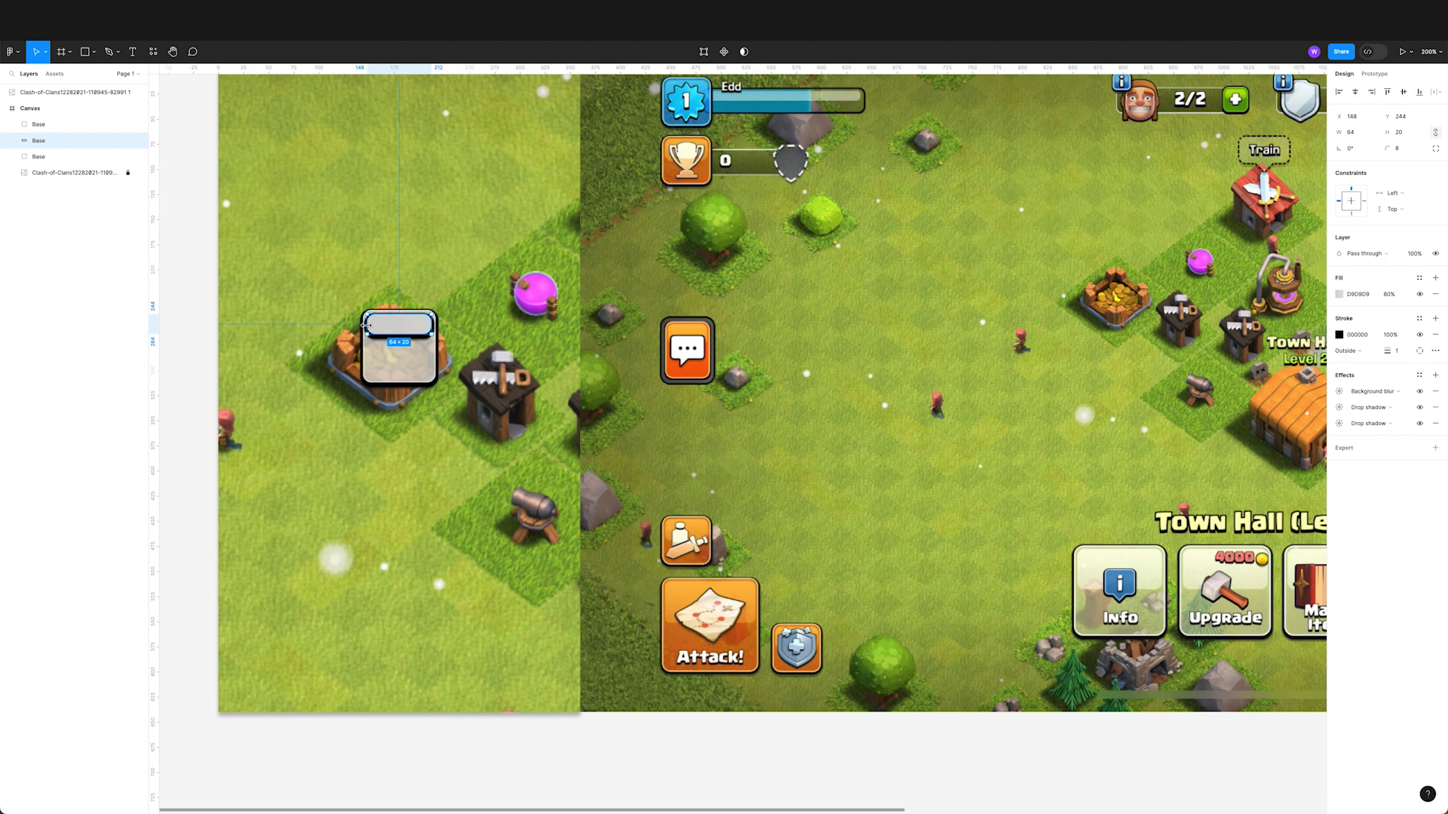
# Step: Set the strip's corner radius to 5 and remove its effects and stroke
pyautogui.scroll(10, 365, 324)
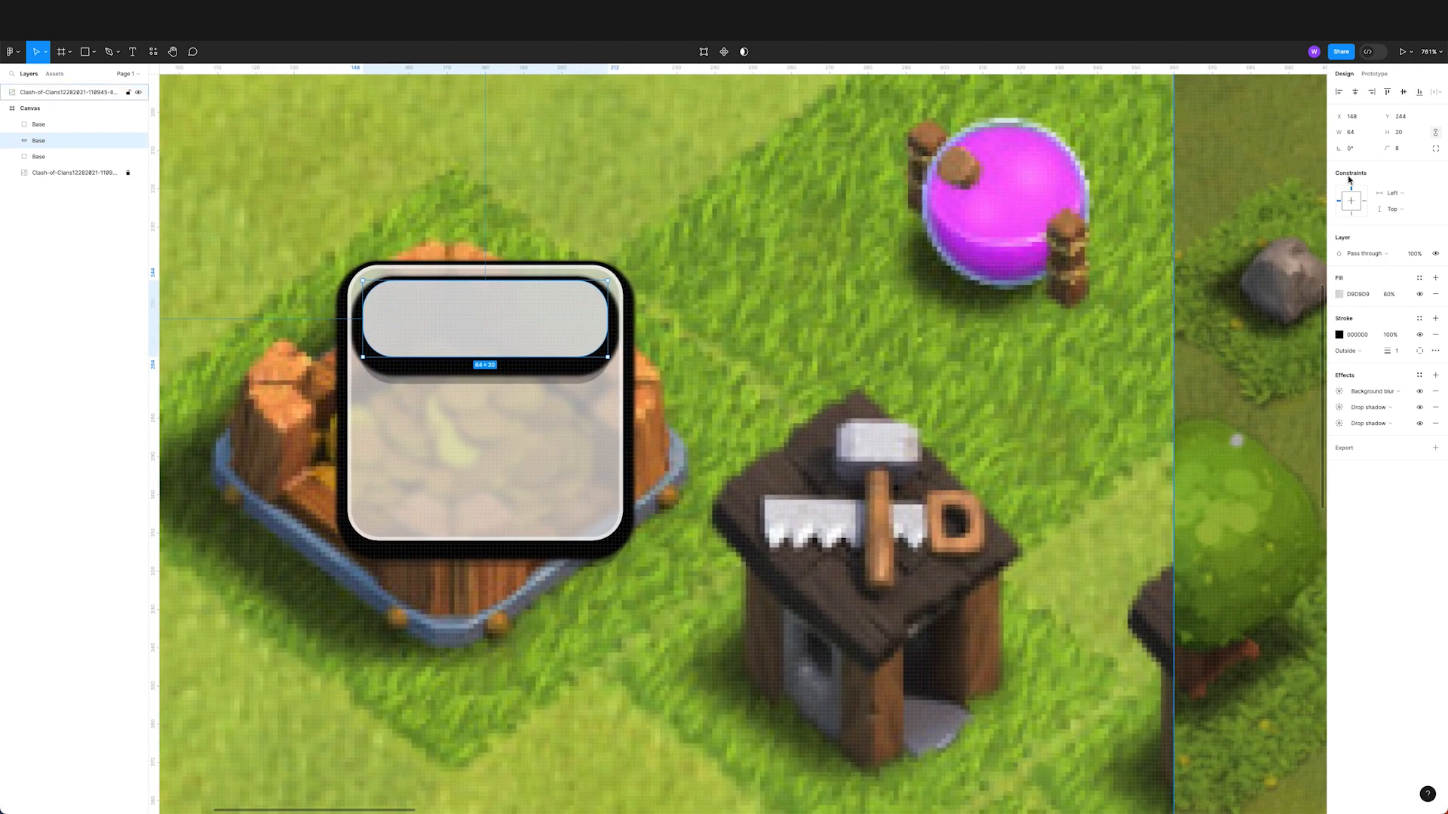
pyautogui.moveTo(1387, 148); pyautogui.dragTo(1364, 150)
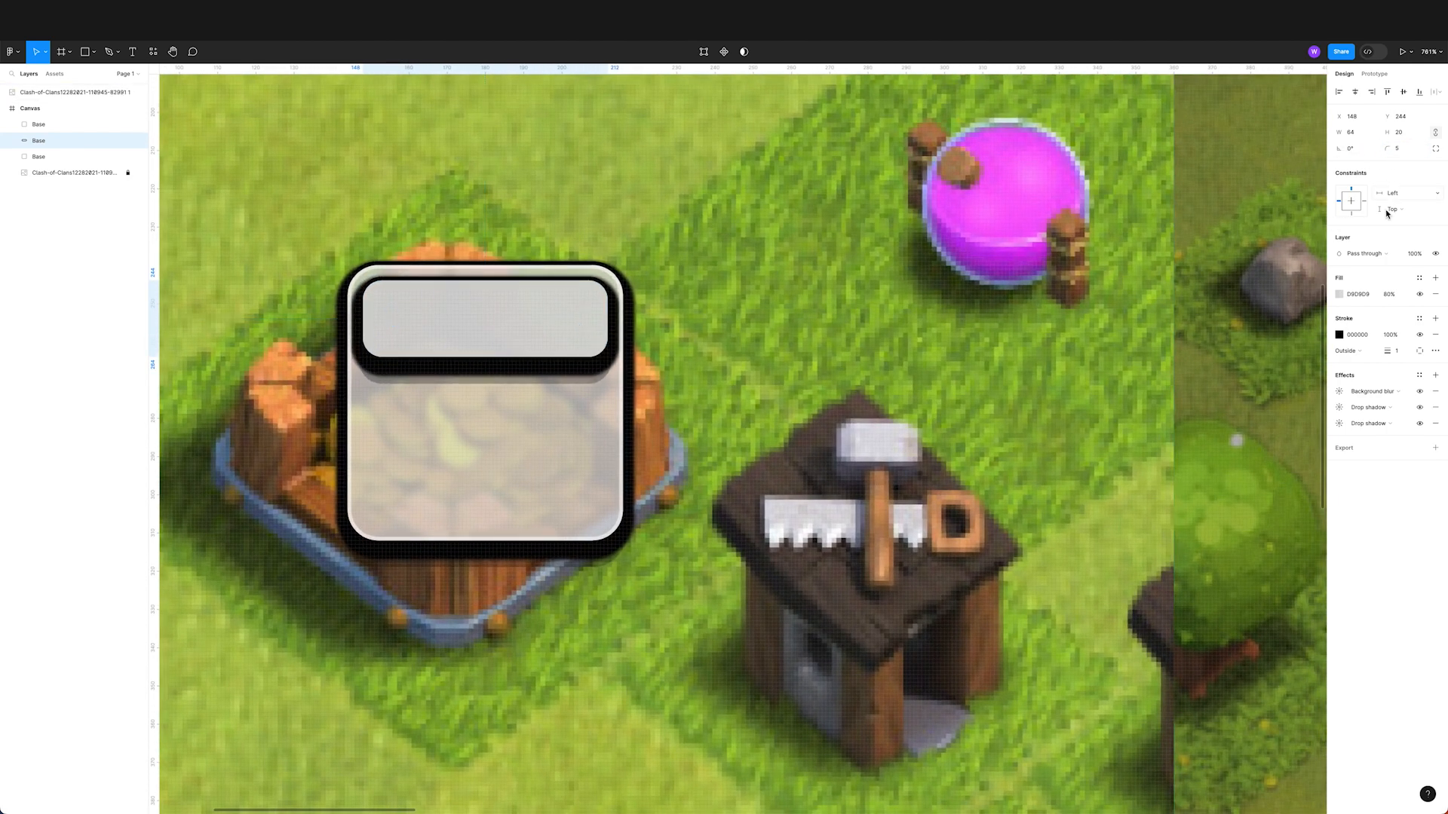
pyautogui.click(1435, 391)
pyautogui.click(1435, 390)
pyautogui.click(1435, 389)
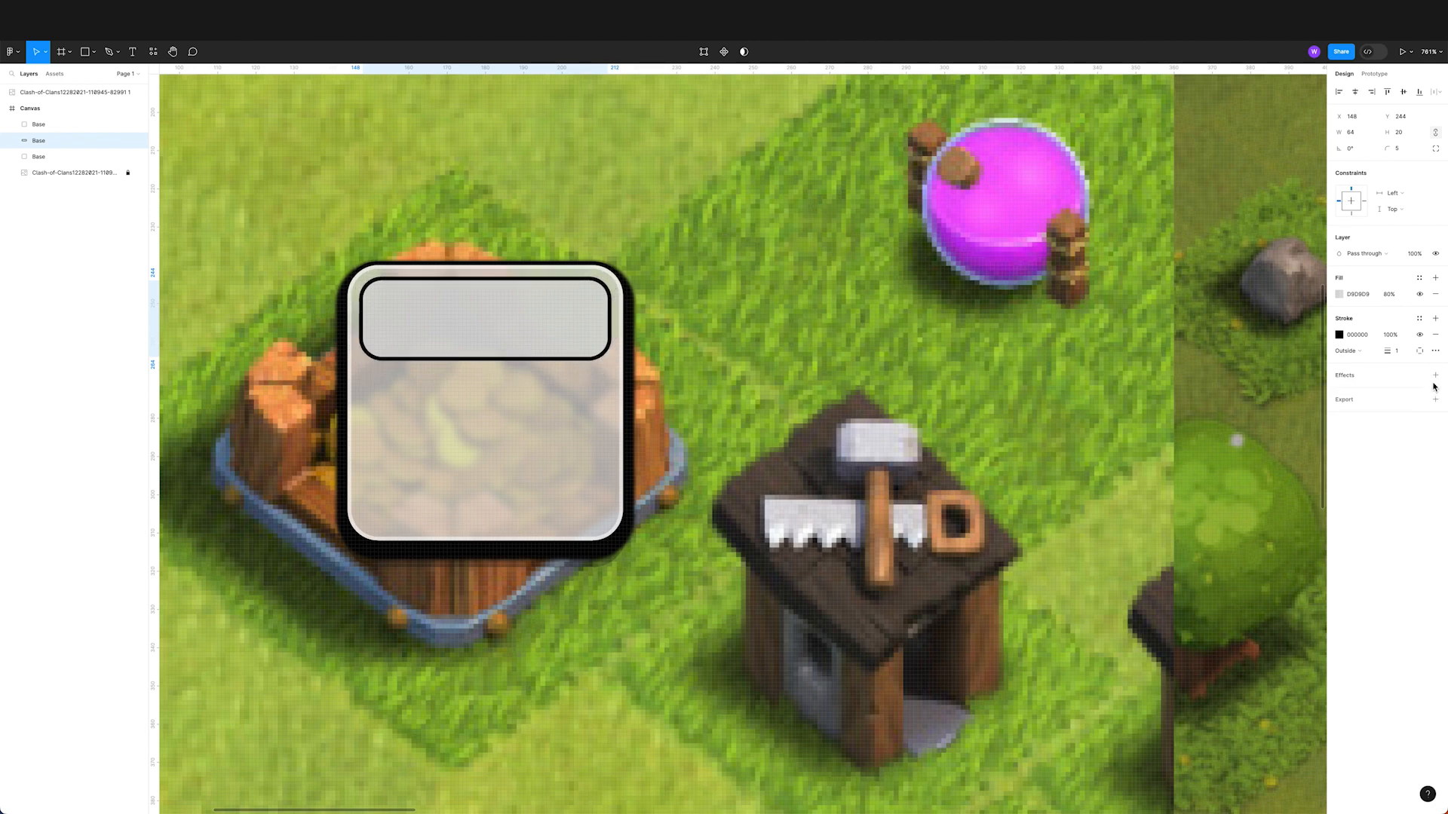
pyautogui.click(1435, 334)
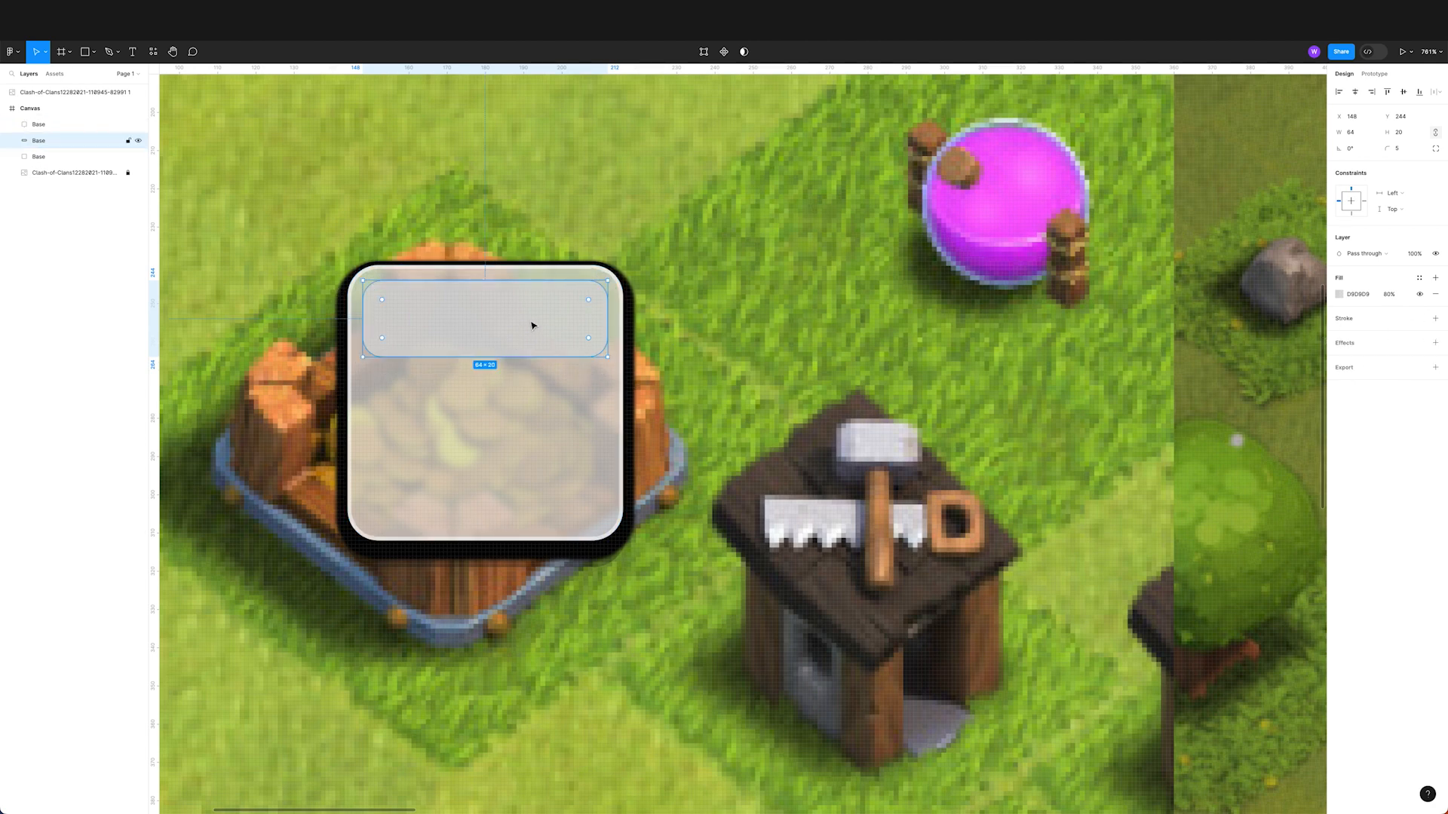
# Step: Change the strip's fill to white (FFFFFF) at 40% opacity
pyautogui.scroll(-5, 1132, 332)
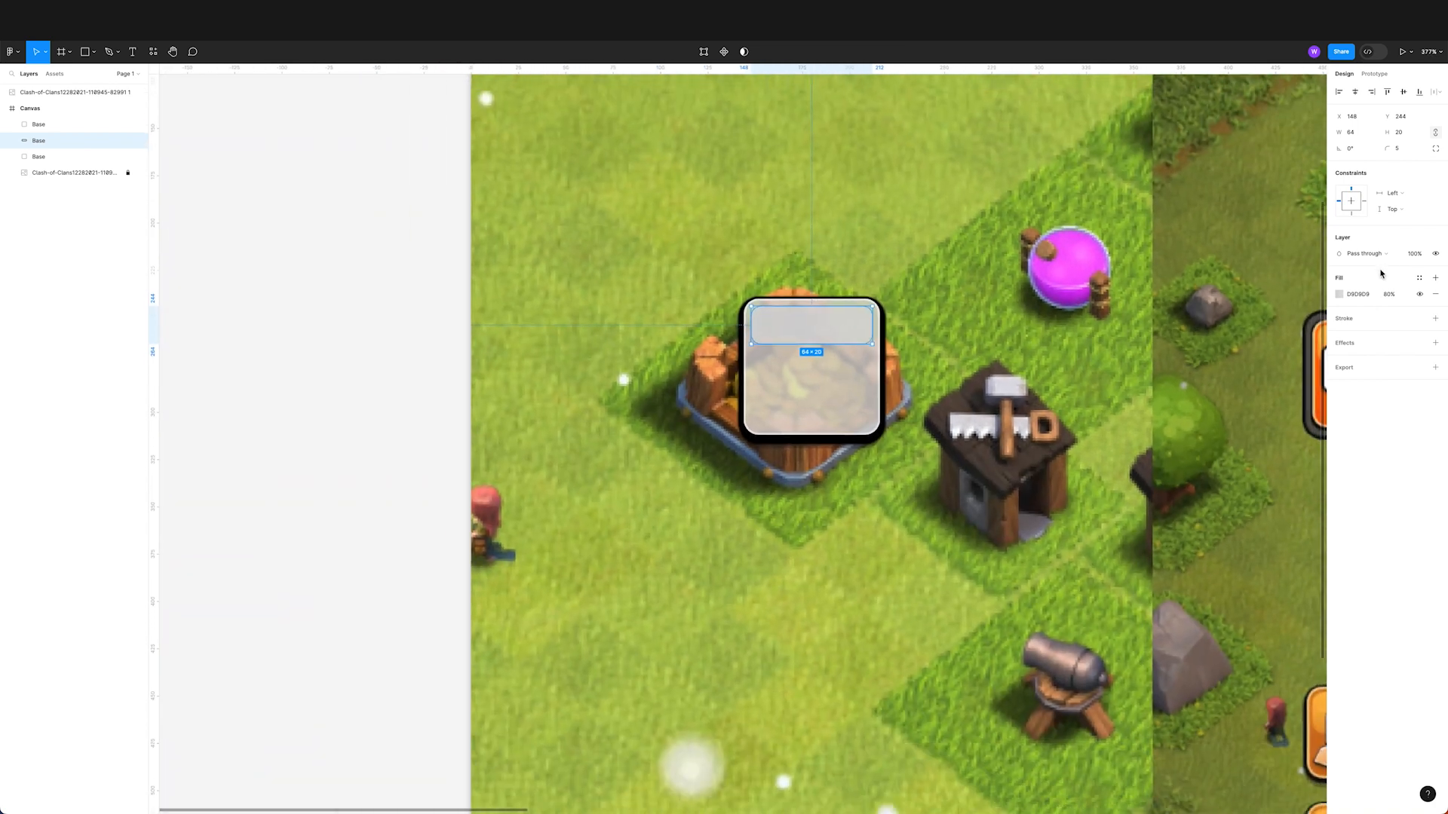
pyautogui.click(1339, 294)
pyautogui.moveTo(1265, 346); pyautogui.dragTo(1207, 327)
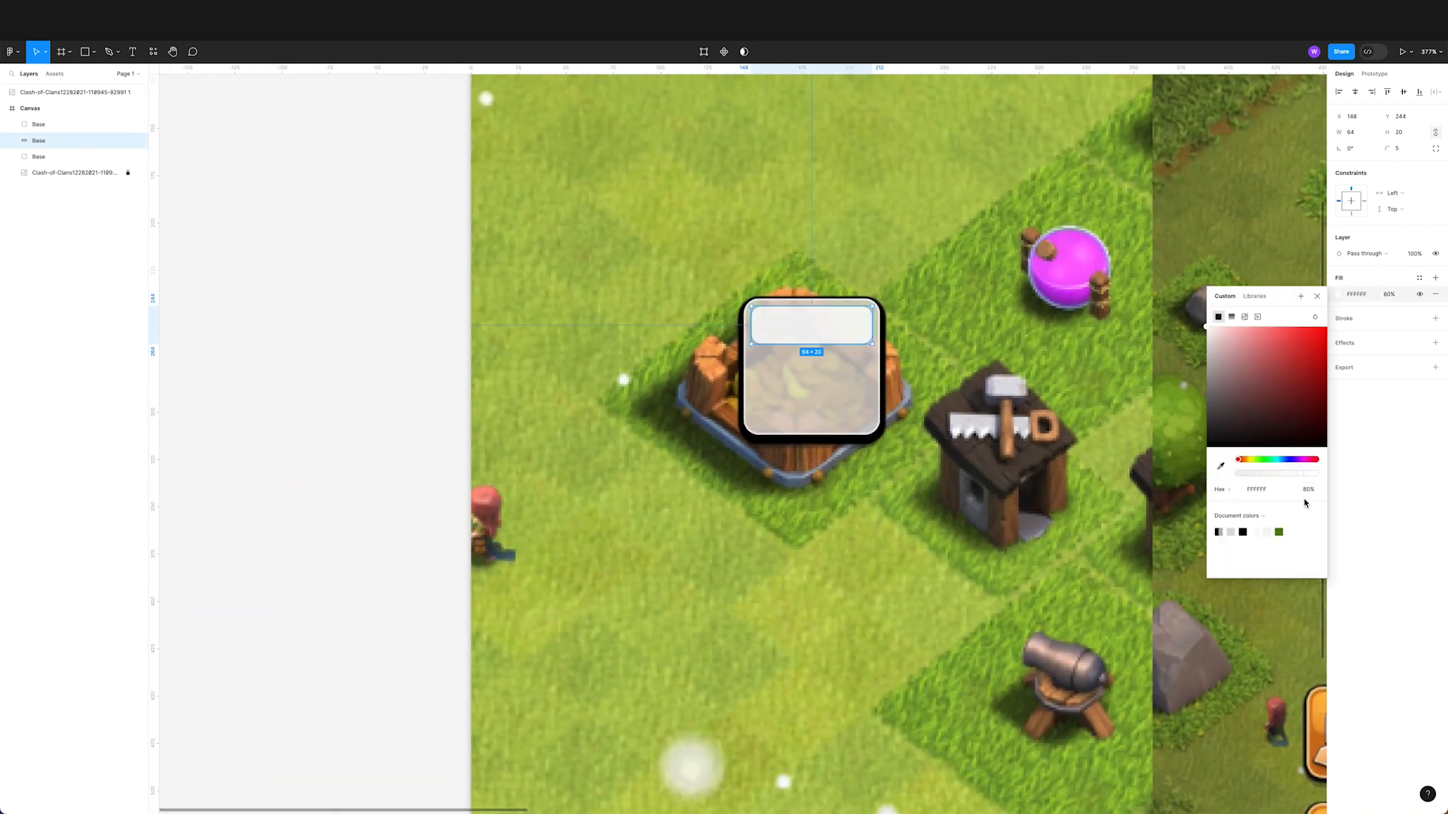
pyautogui.moveTo(1301, 476); pyautogui.dragTo(1270, 477)
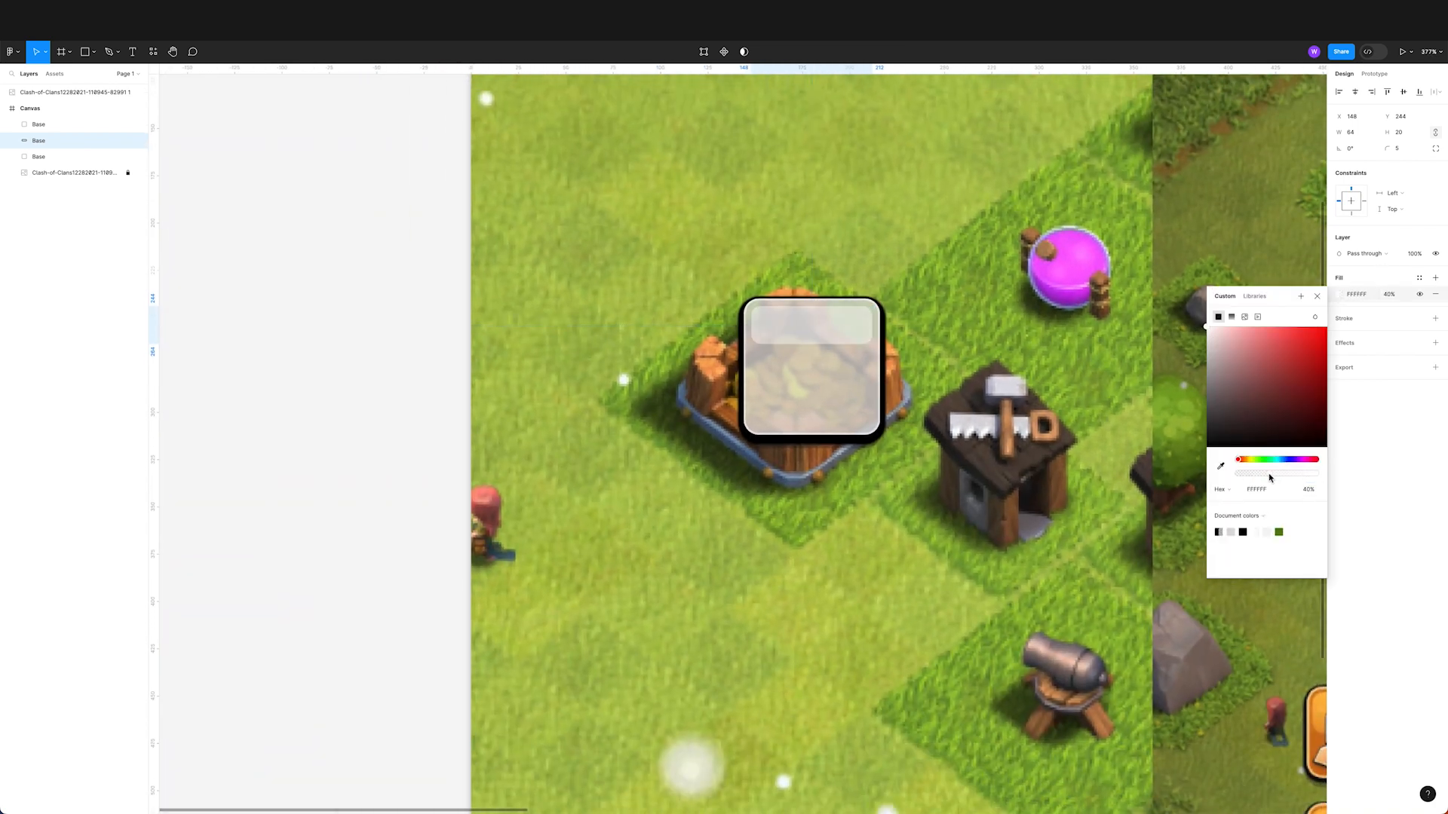
pyautogui.click(1317, 296)
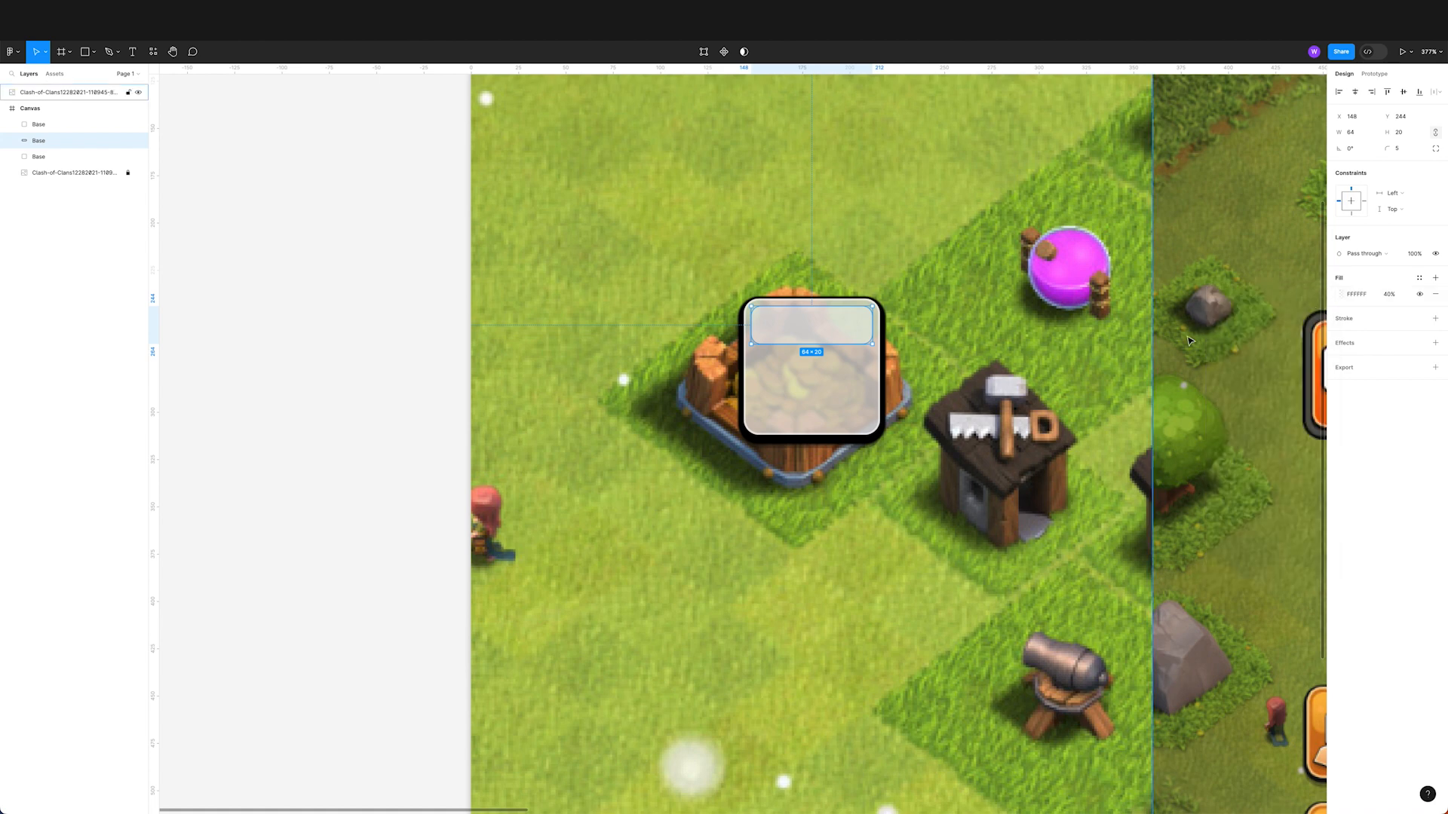
# Step: Set the weight of the filled Base square's black outside stroke to 2
pyautogui.scroll(-2, 1108, 374)
pyautogui.scroll(-4, 1108, 374)
pyautogui.scroll(-4, 910, 398)
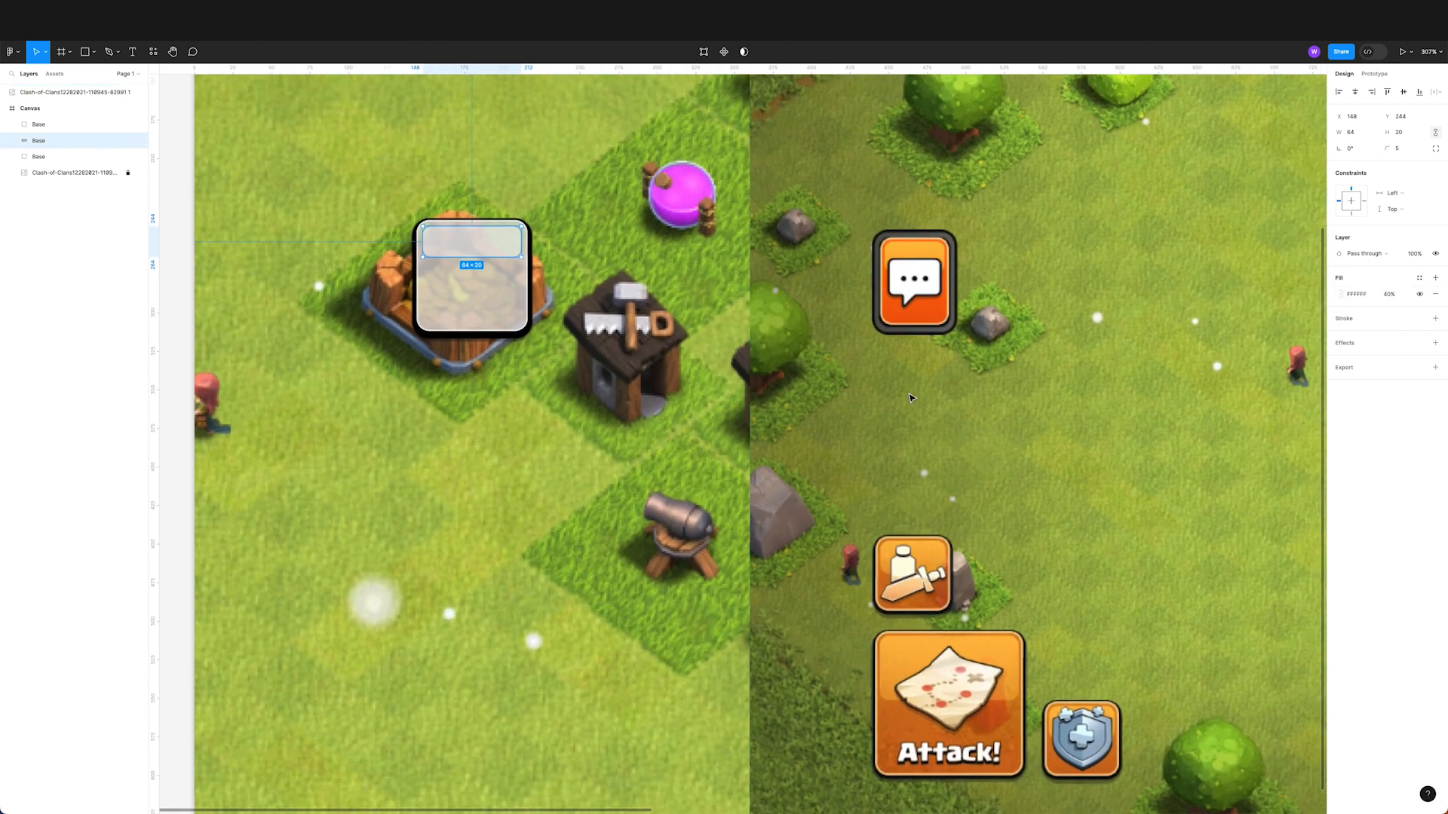
pyautogui.scroll(5, 910, 398)
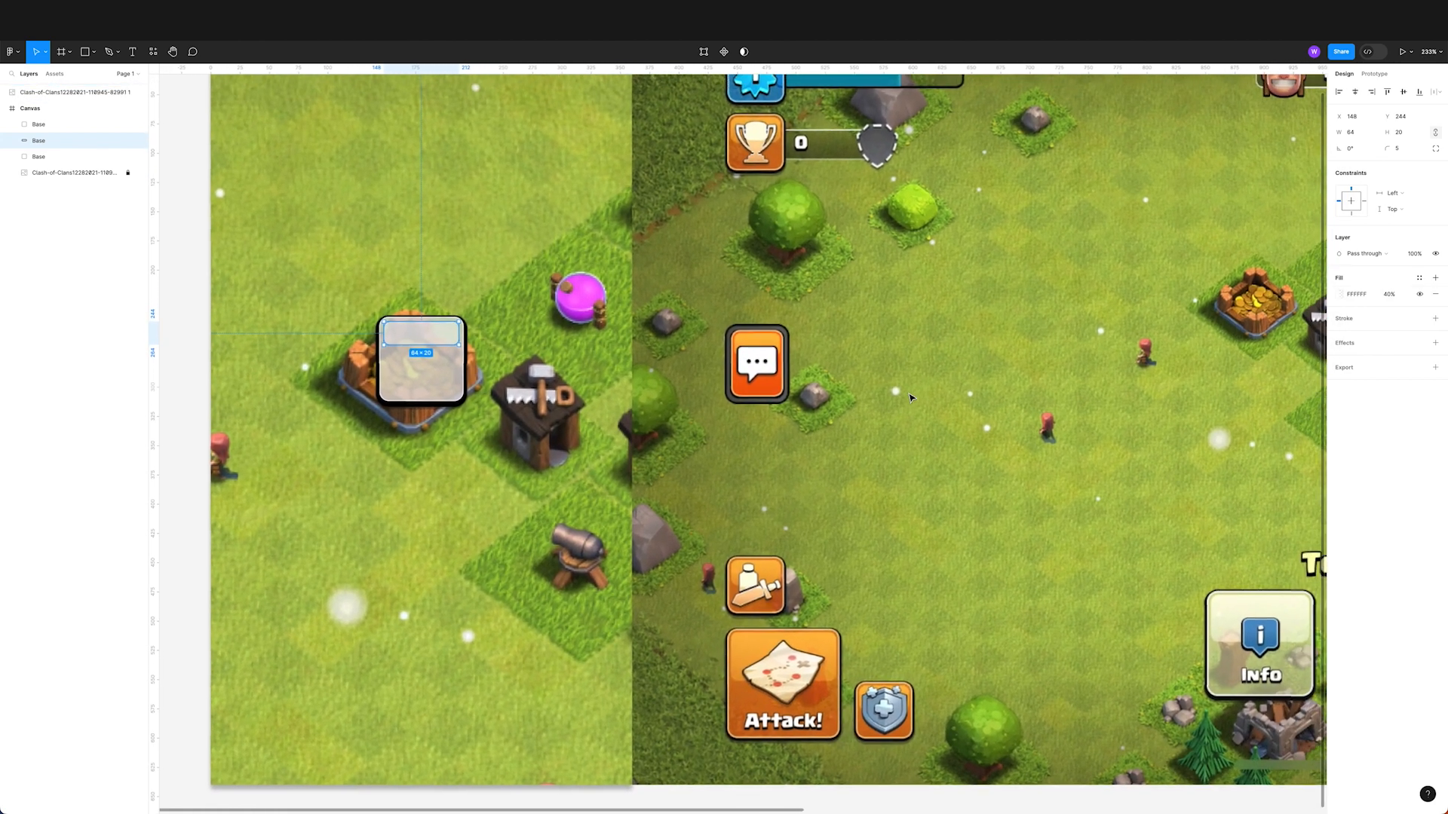
pyautogui.click(910, 398)
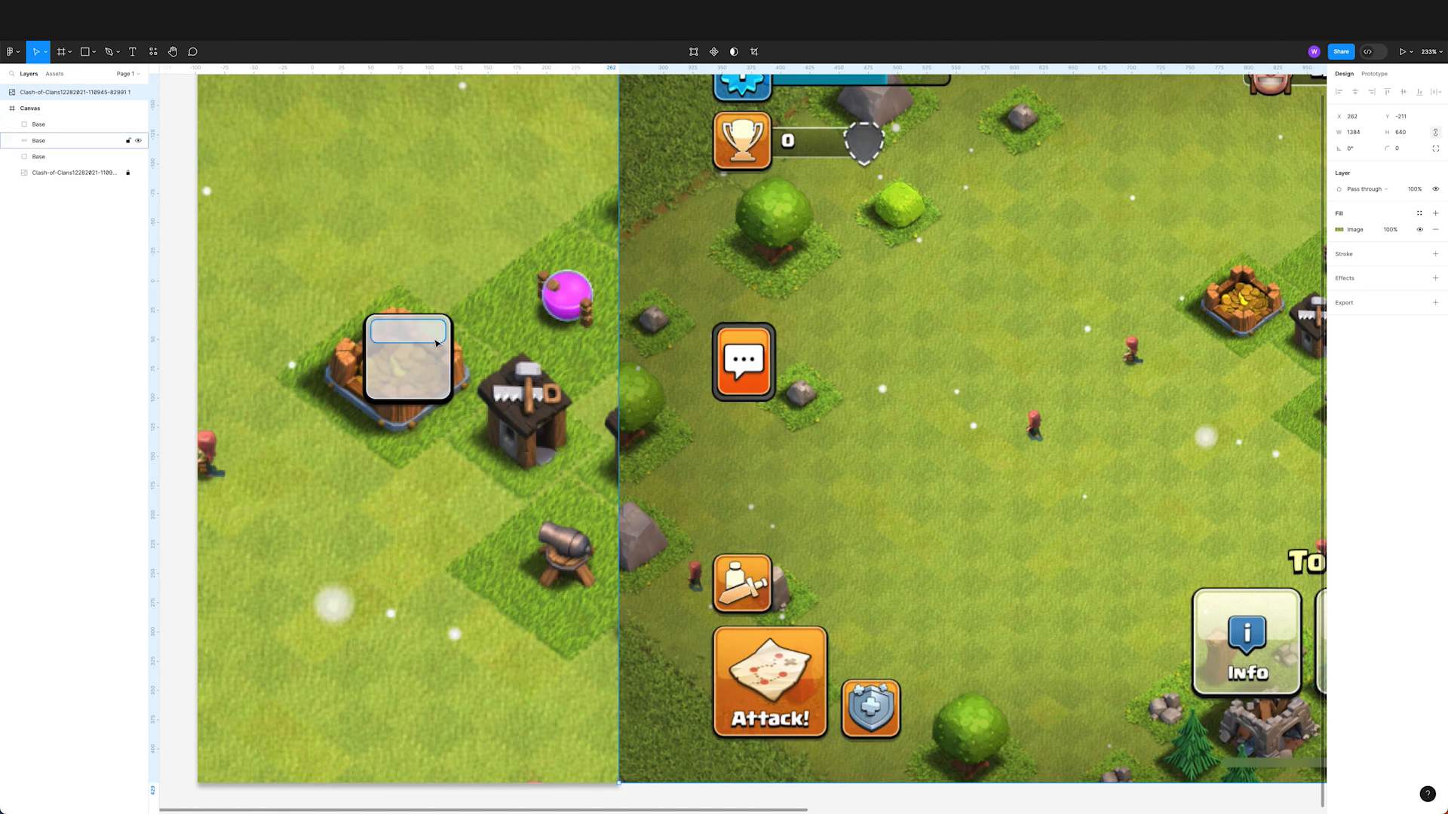
pyautogui.click(407, 334)
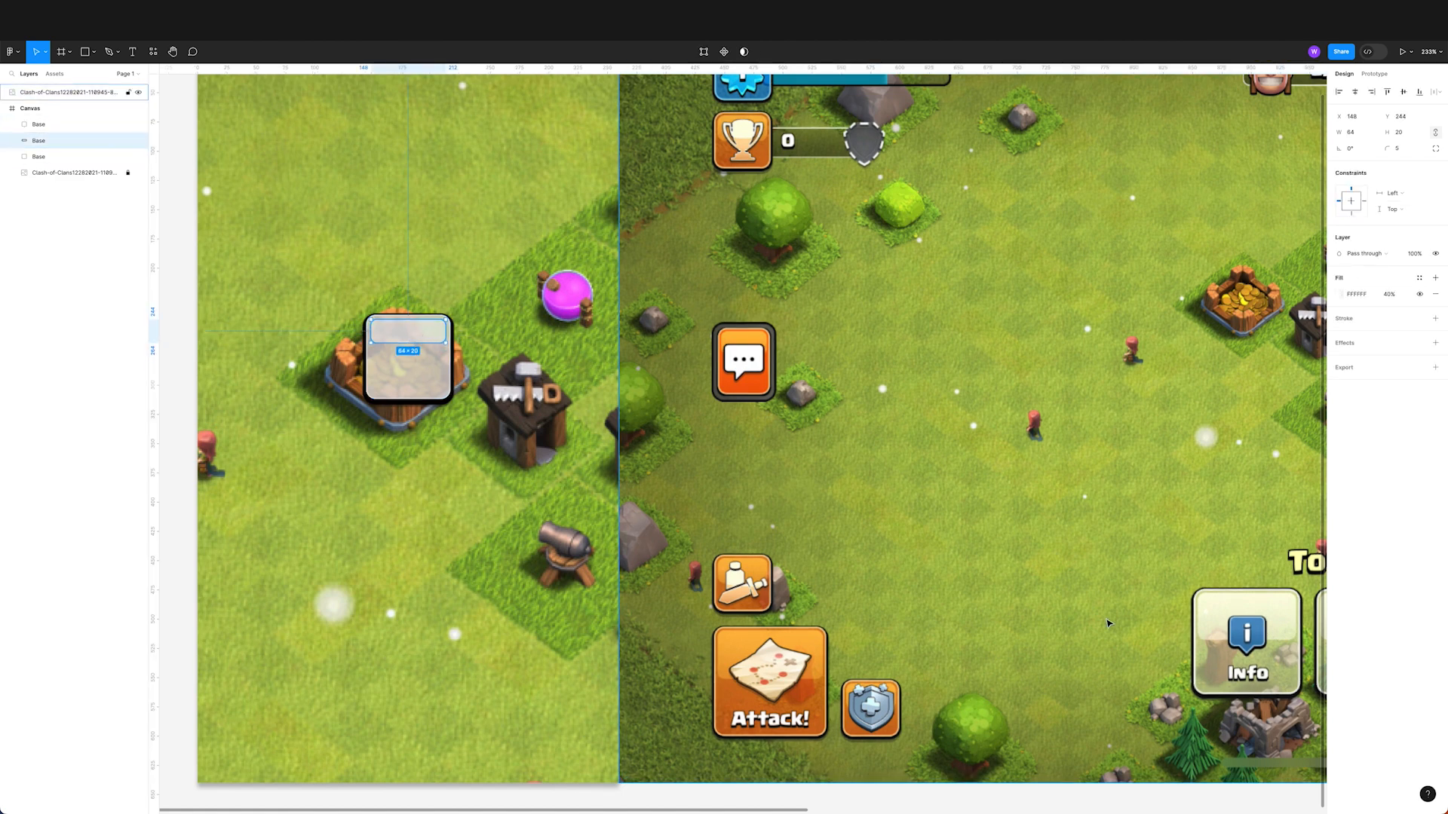
pyautogui.click(436, 382)
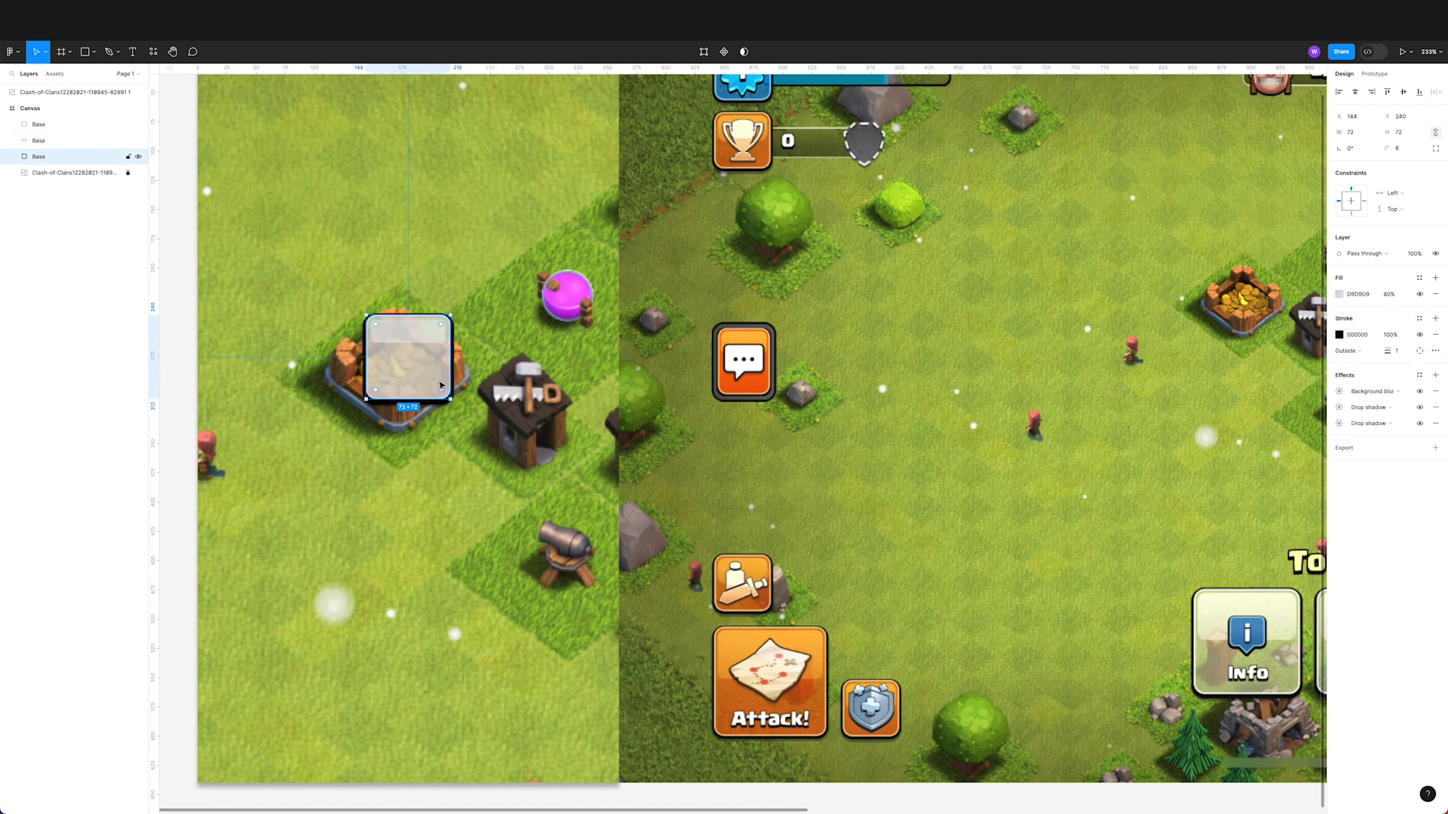
pyautogui.write('2')
pyautogui.press('Return')
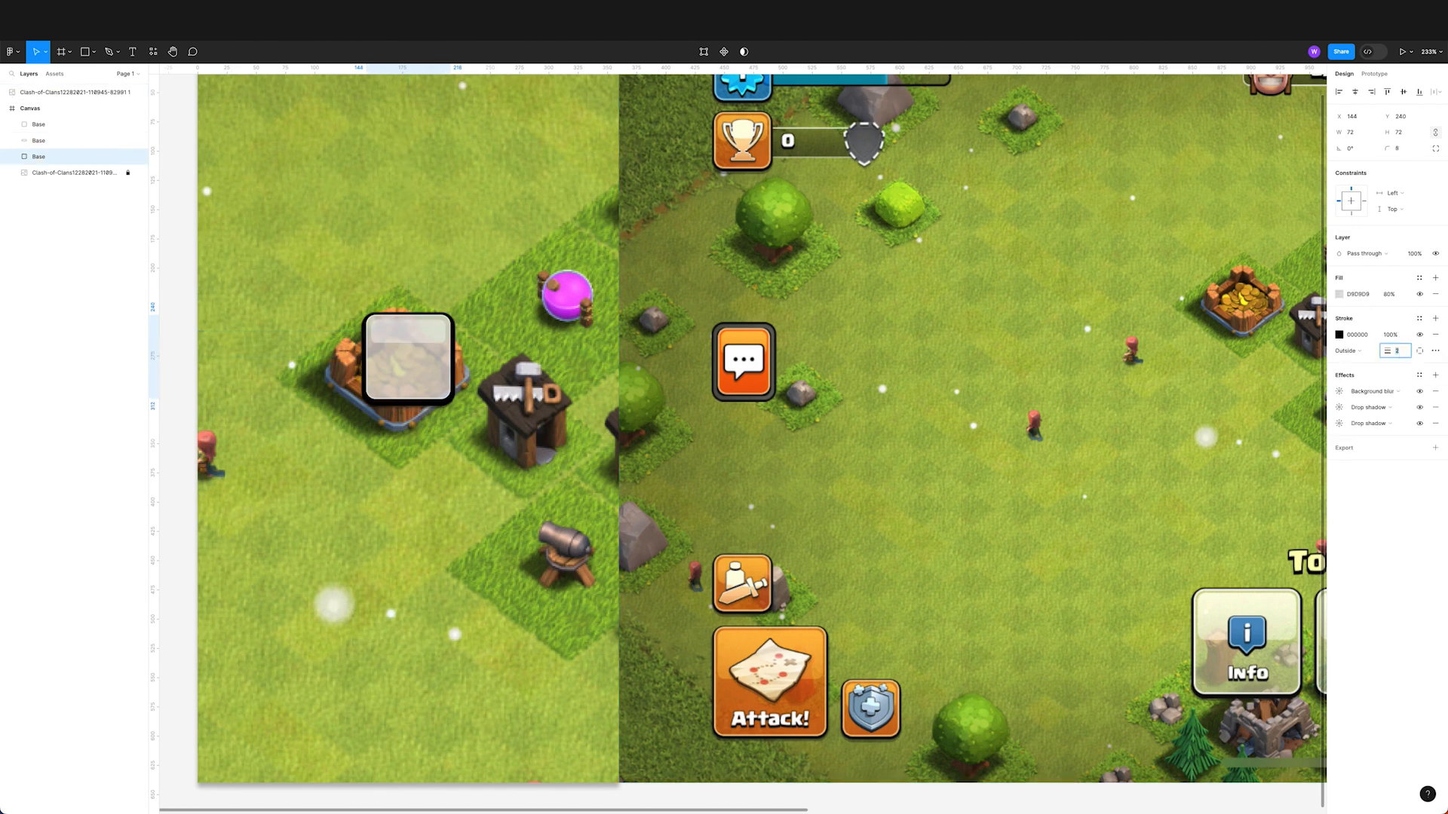
# Step: Move the strip's layer above the white-stroked square and set that square's stroke weight to 1.5
pyautogui.click(75, 141)
pyautogui.moveTo(97, 144); pyautogui.dragTo(98, 124)
pyautogui.click(88, 141)
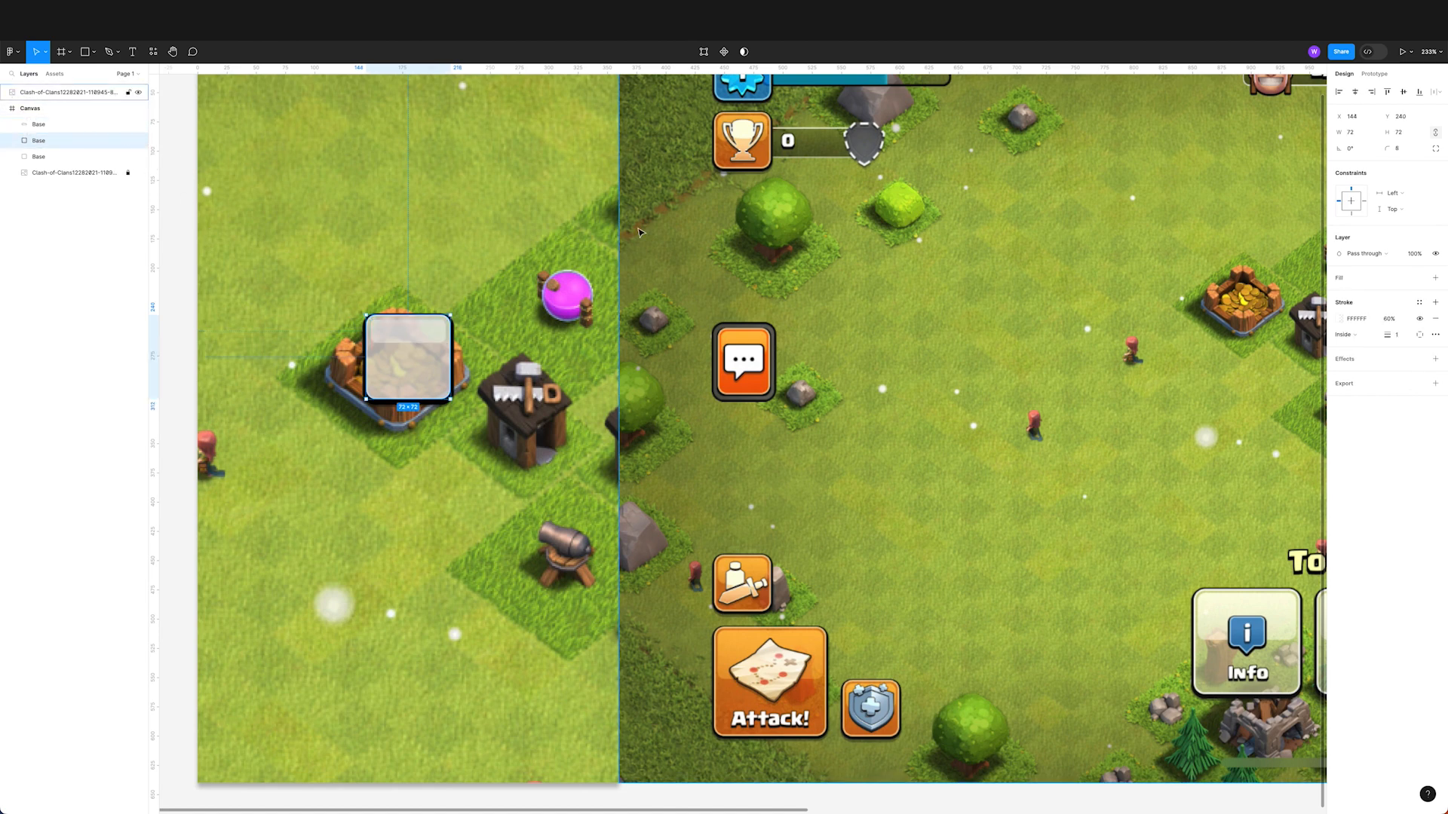
pyautogui.click(1395, 334)
pyautogui.write('.5')
pyautogui.press('Return')
# Step: Examine the bars, badges and buttons across the reference game screenshot for their outlines, edges and highlights
pyautogui.hscroll(10, 1143, 499)
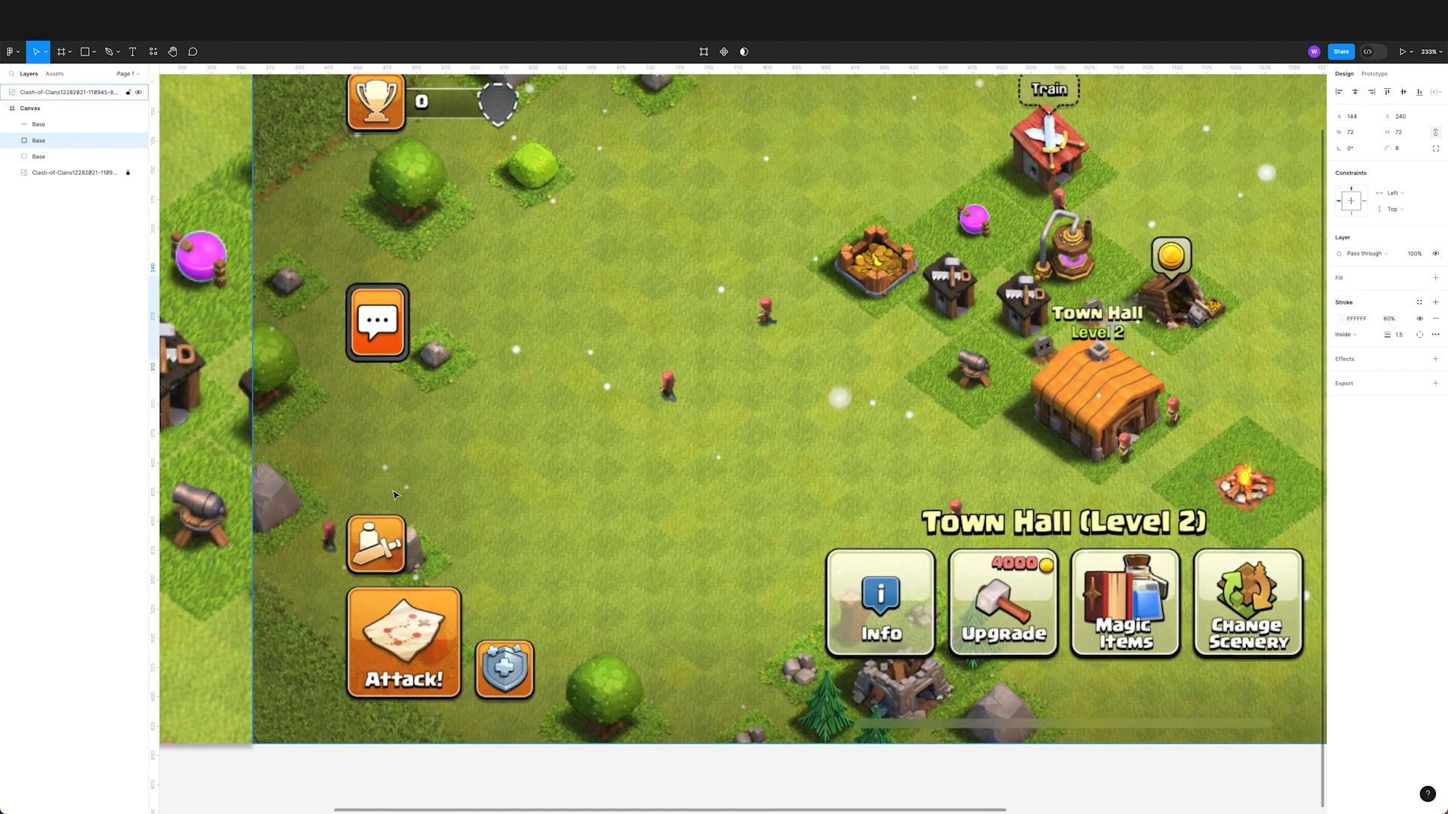
pyautogui.scroll(4, 392, 500)
pyautogui.hscroll(3, 482, 190)
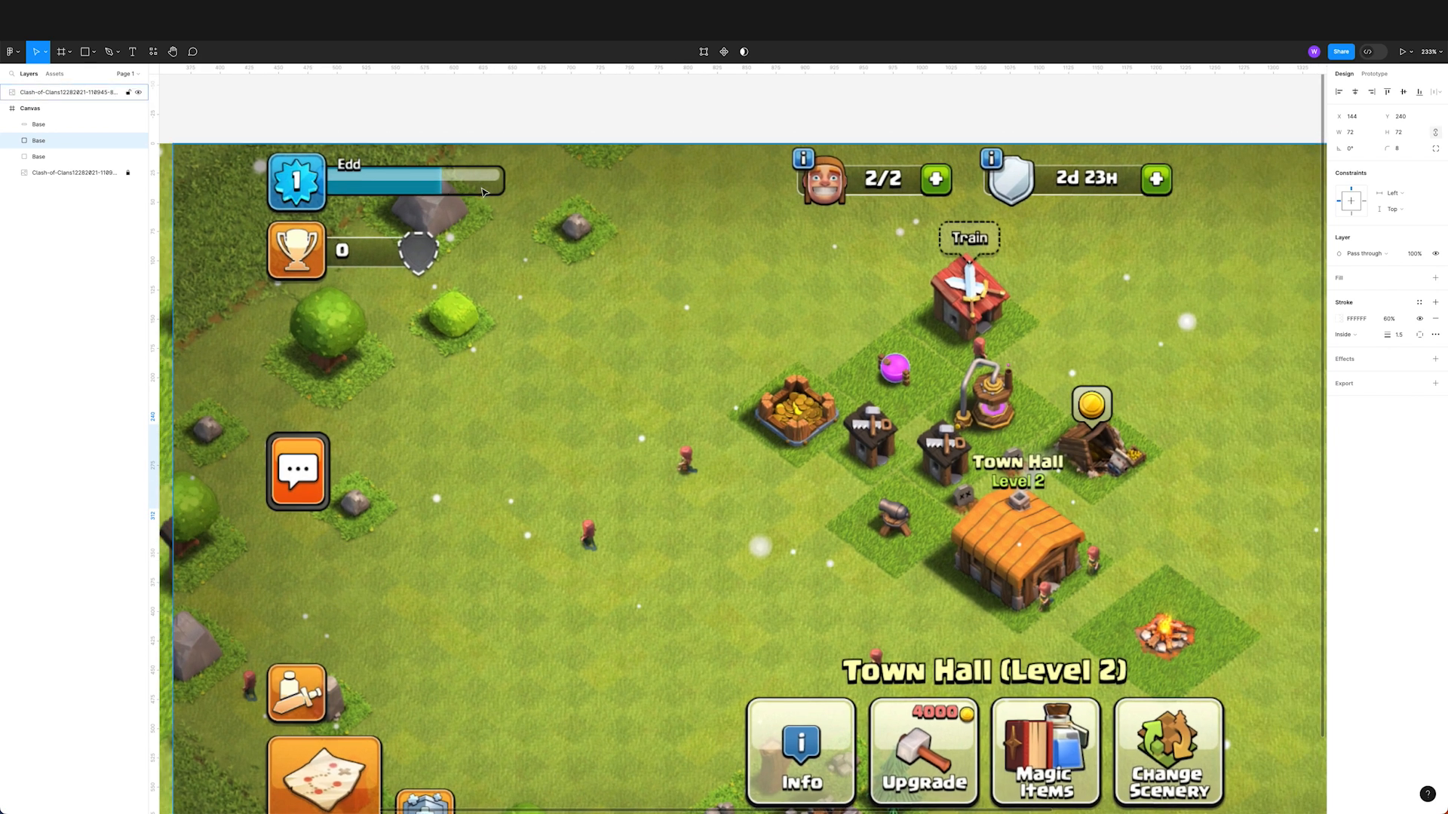
pyautogui.moveTo(726, 223); pyautogui.dragTo(809, 237)
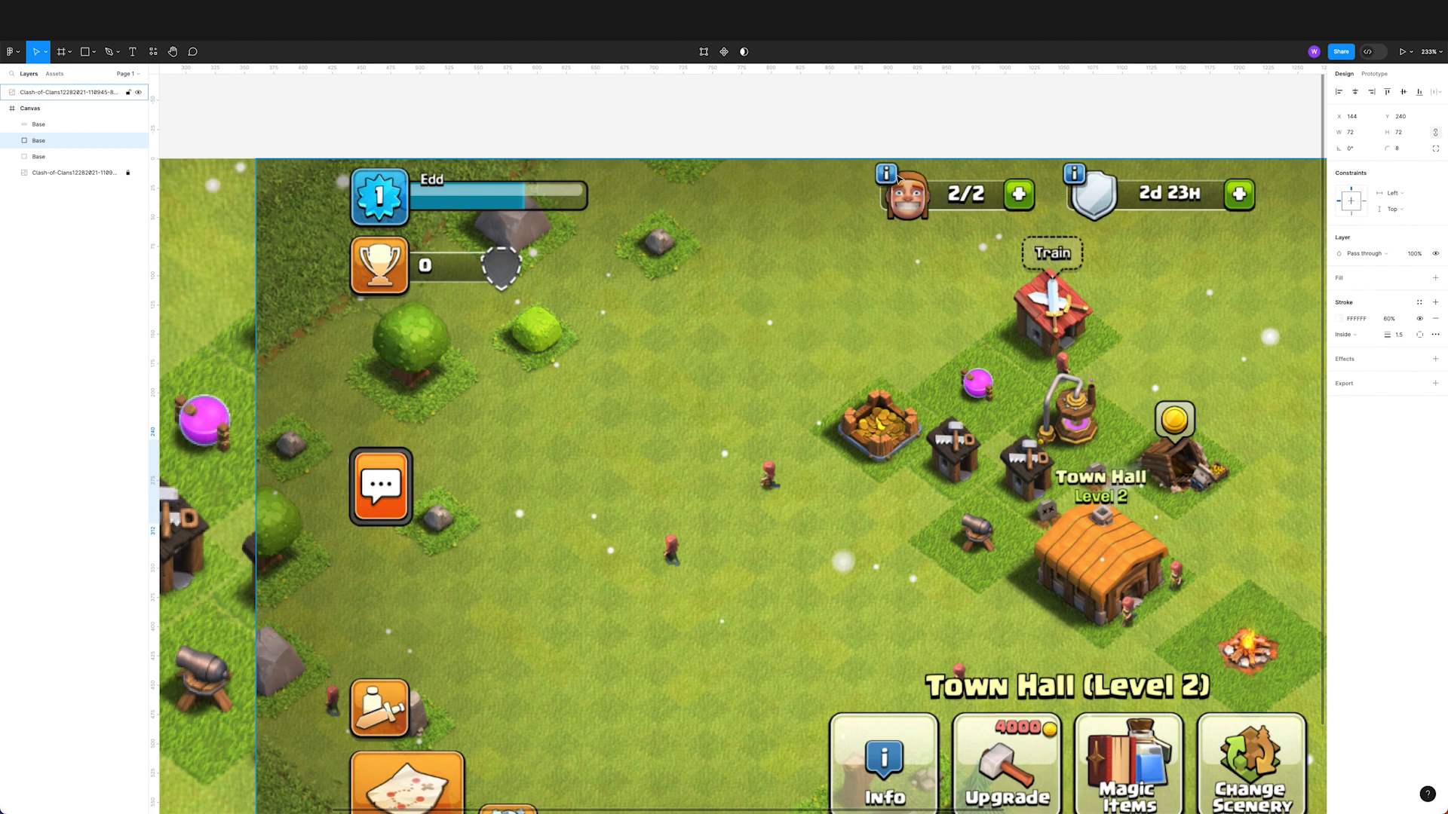
pyautogui.hscroll(10, 918, 229)
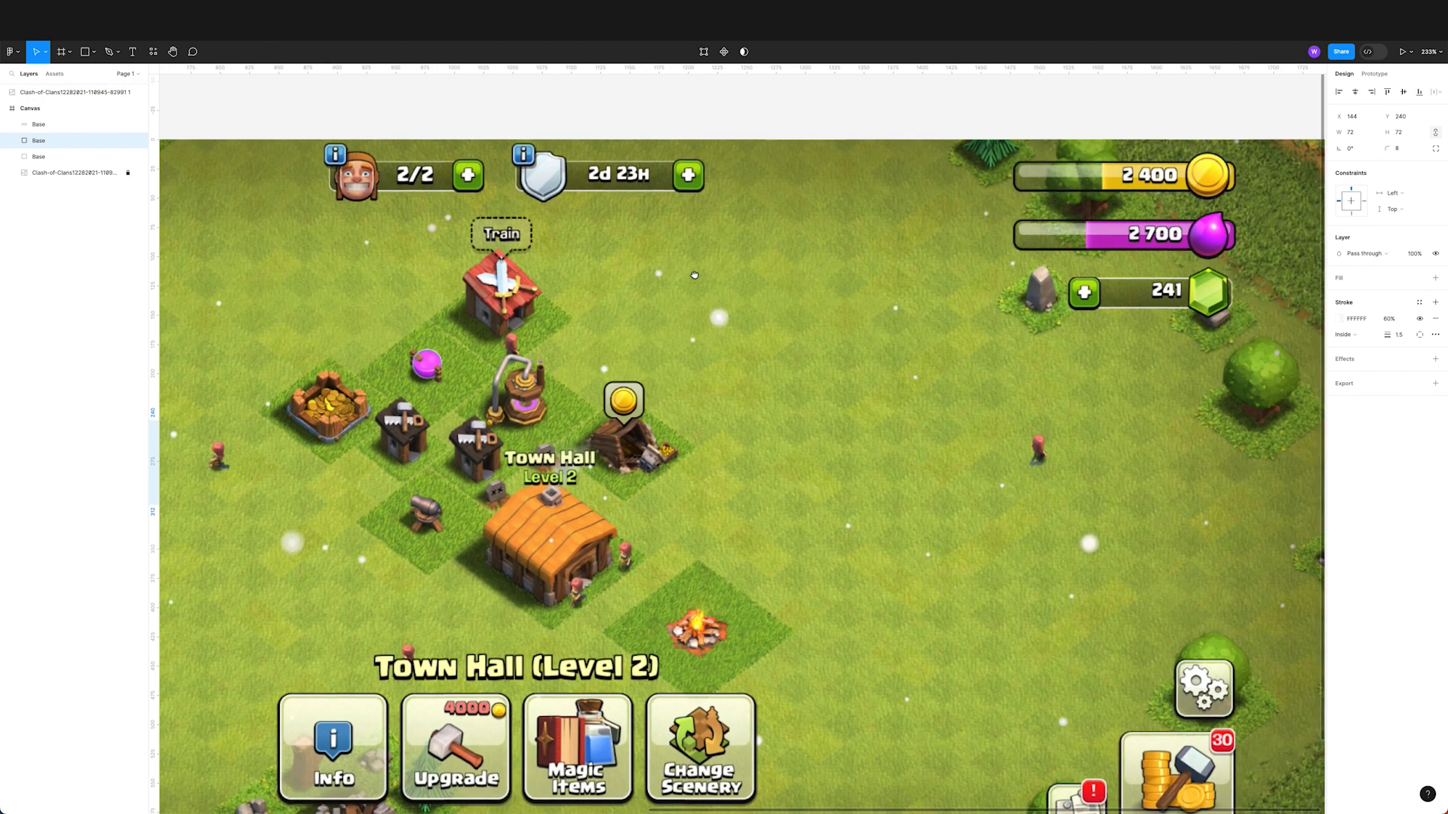
pyautogui.moveTo(695, 275)
pyautogui.mouseDown()
pyautogui.moveTo(612, 201)
pyautogui.moveTo(659, 166)
pyautogui.moveTo(695, 258)
pyautogui.mouseUp()
pyautogui.hscroll(-8, 696, 259)
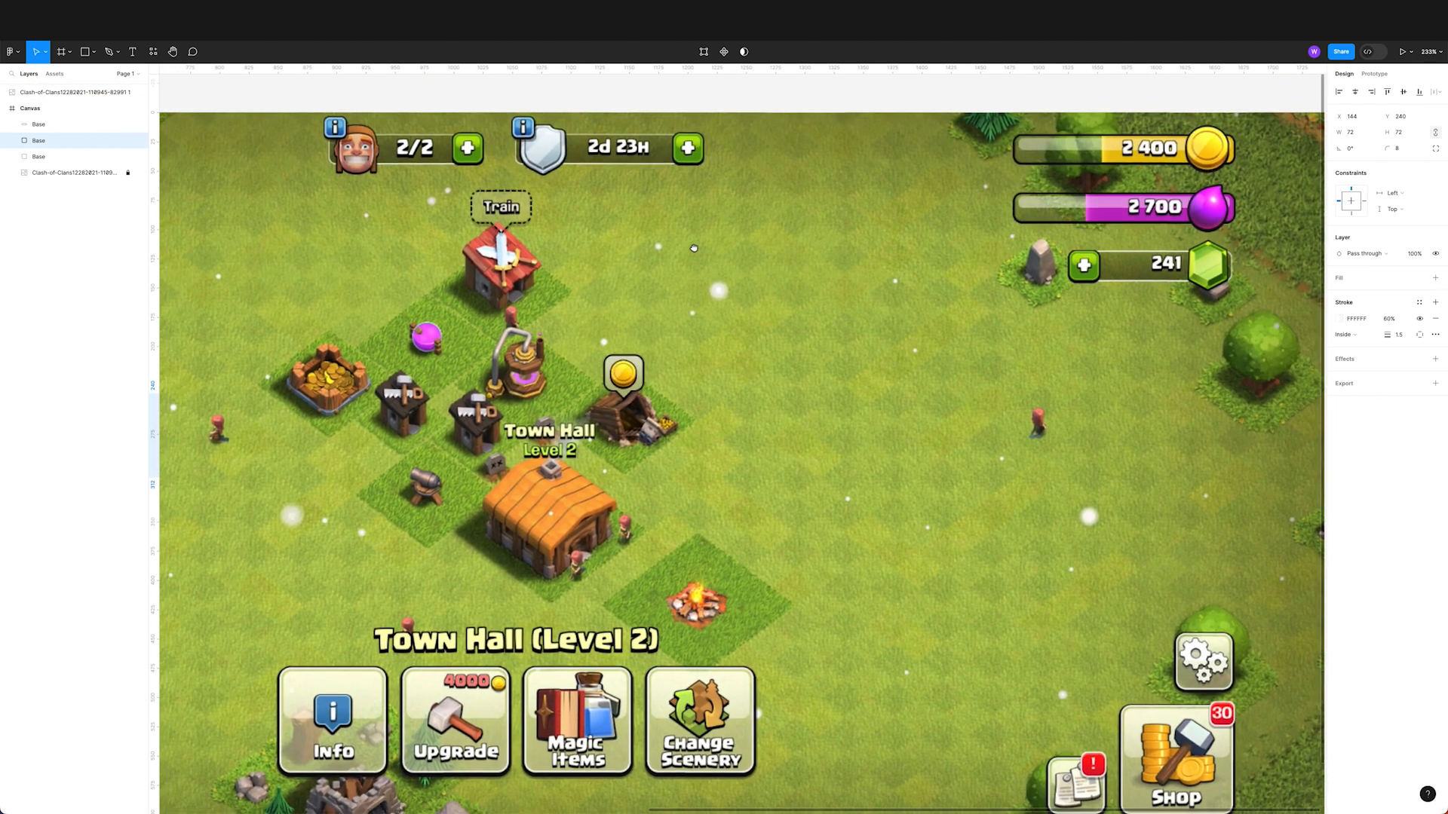
pyautogui.hscroll(-12, 742, 293)
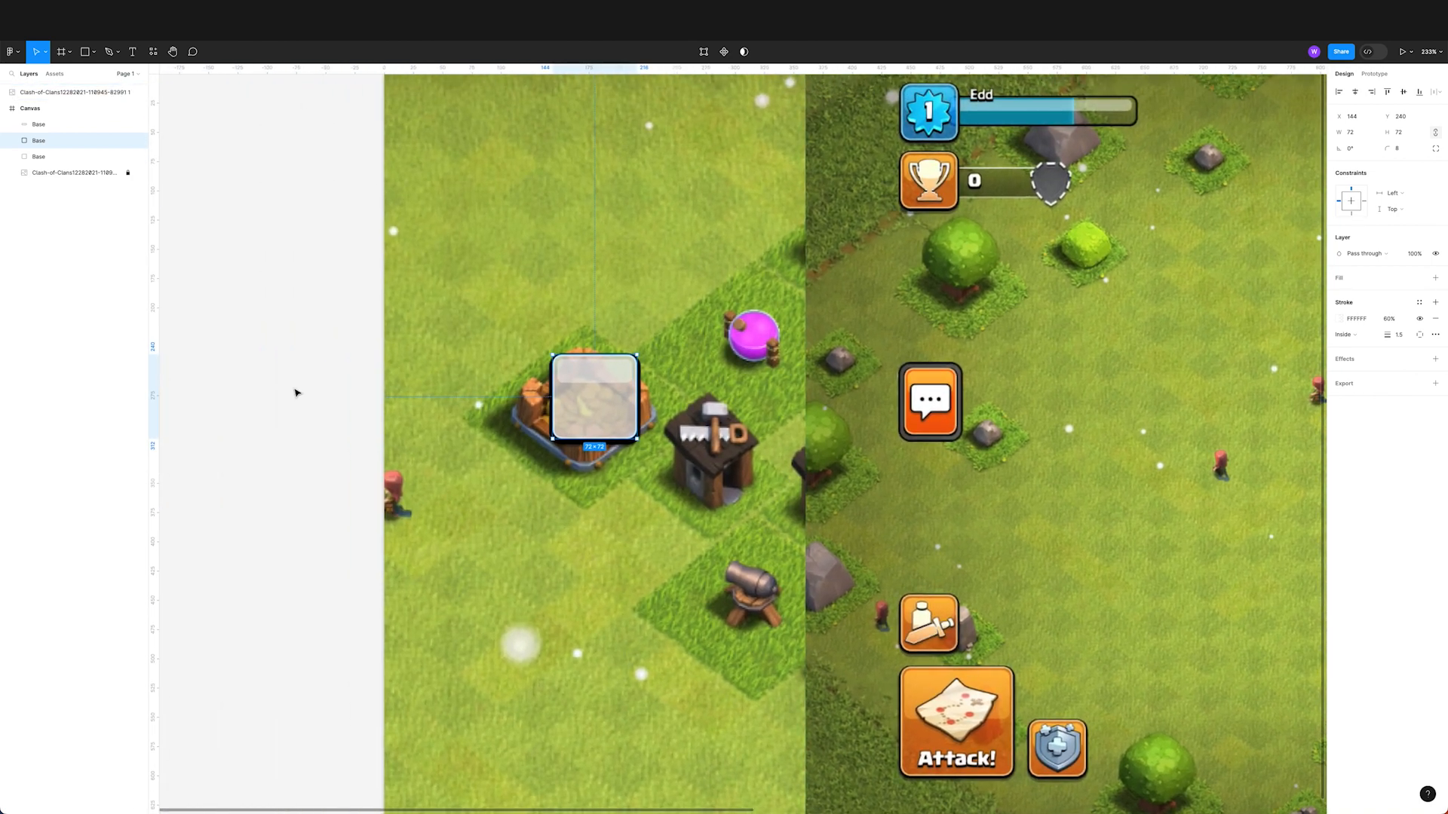
# Step: Rename the translucent white strip's layer as Highlight
pyautogui.click(299, 377)
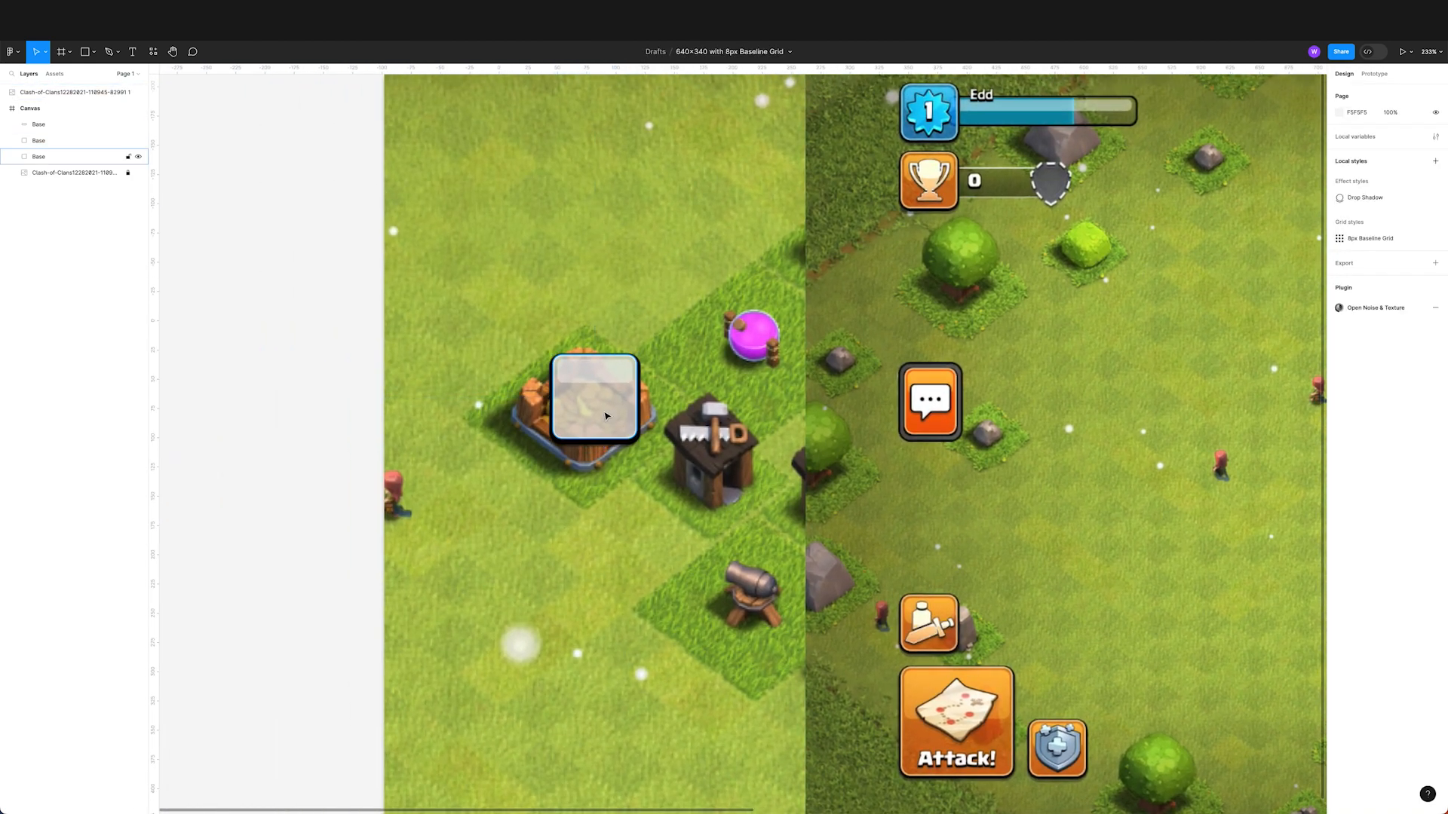
pyautogui.click(72, 156)
pyautogui.keyDown('shift'); pyautogui.click(71, 129); pyautogui.keyUp('shift')
pyautogui.click(38, 125)
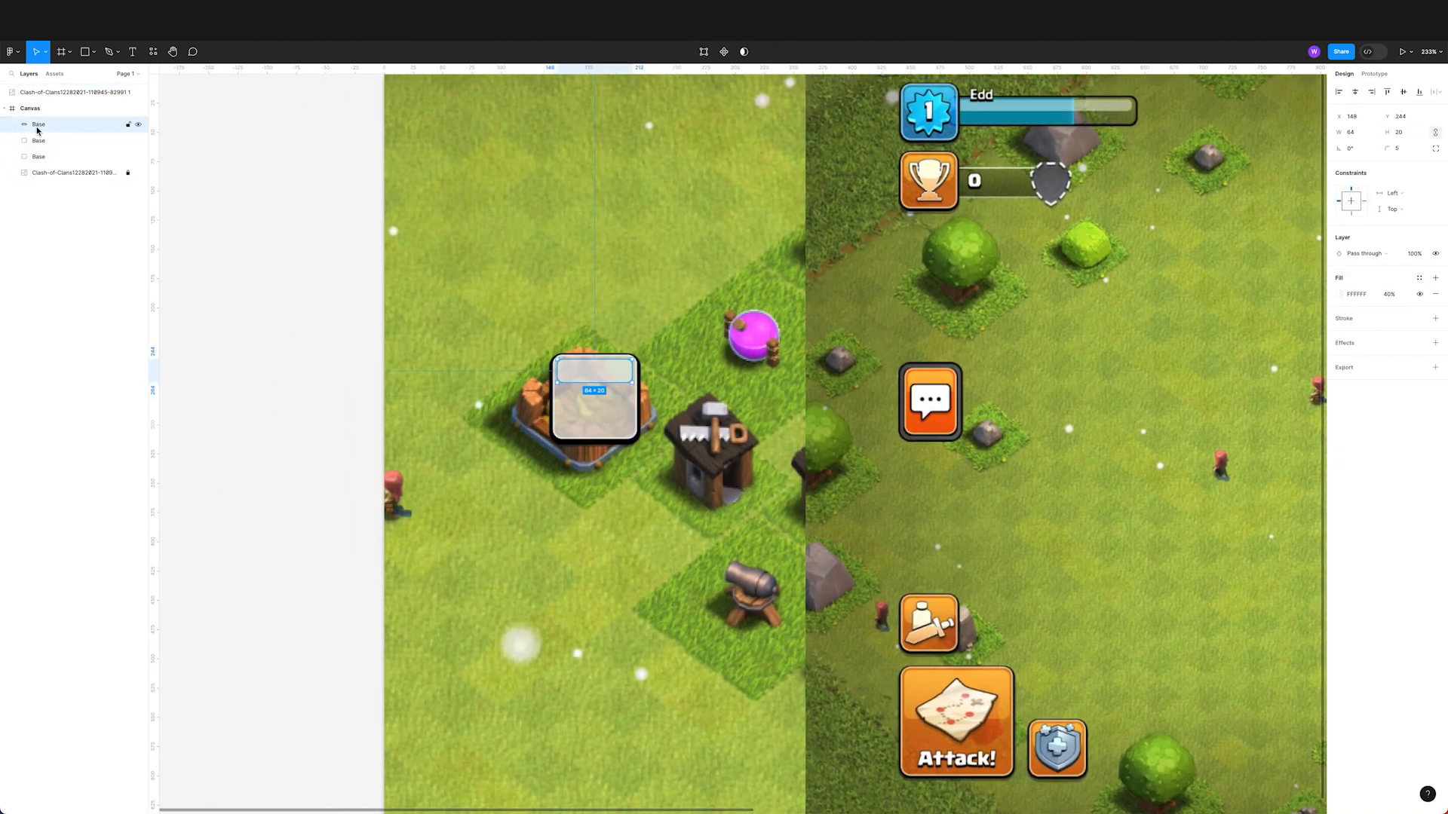
pyautogui.doubleClick(37, 126)
pyautogui.write('Highlight')
pyautogui.press('Return')
# Step: Rename the white-stroked square's layer as Edge
pyautogui.doubleClick(42, 141)
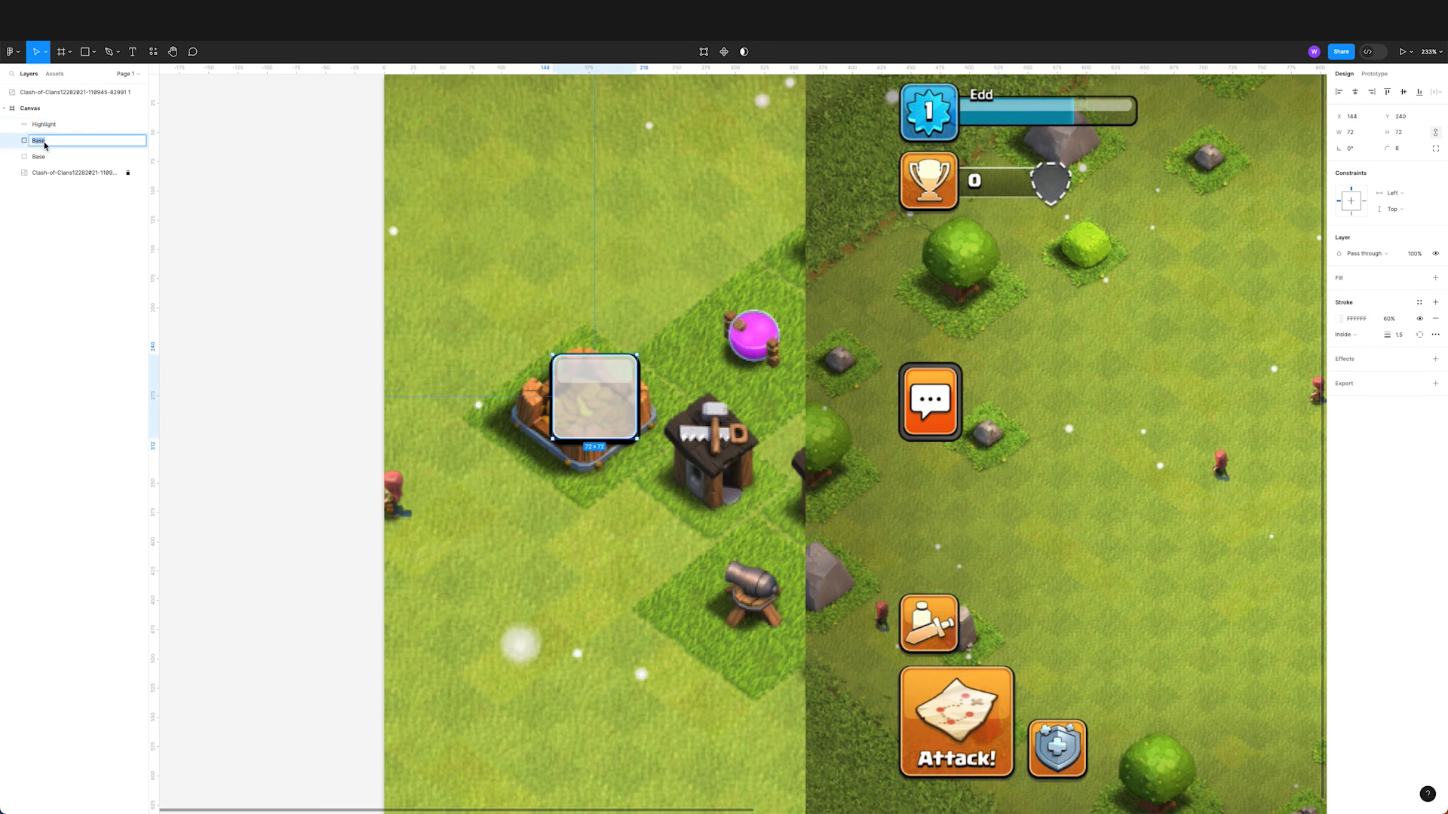
pyautogui.write('Edge')
pyautogui.press('Return')
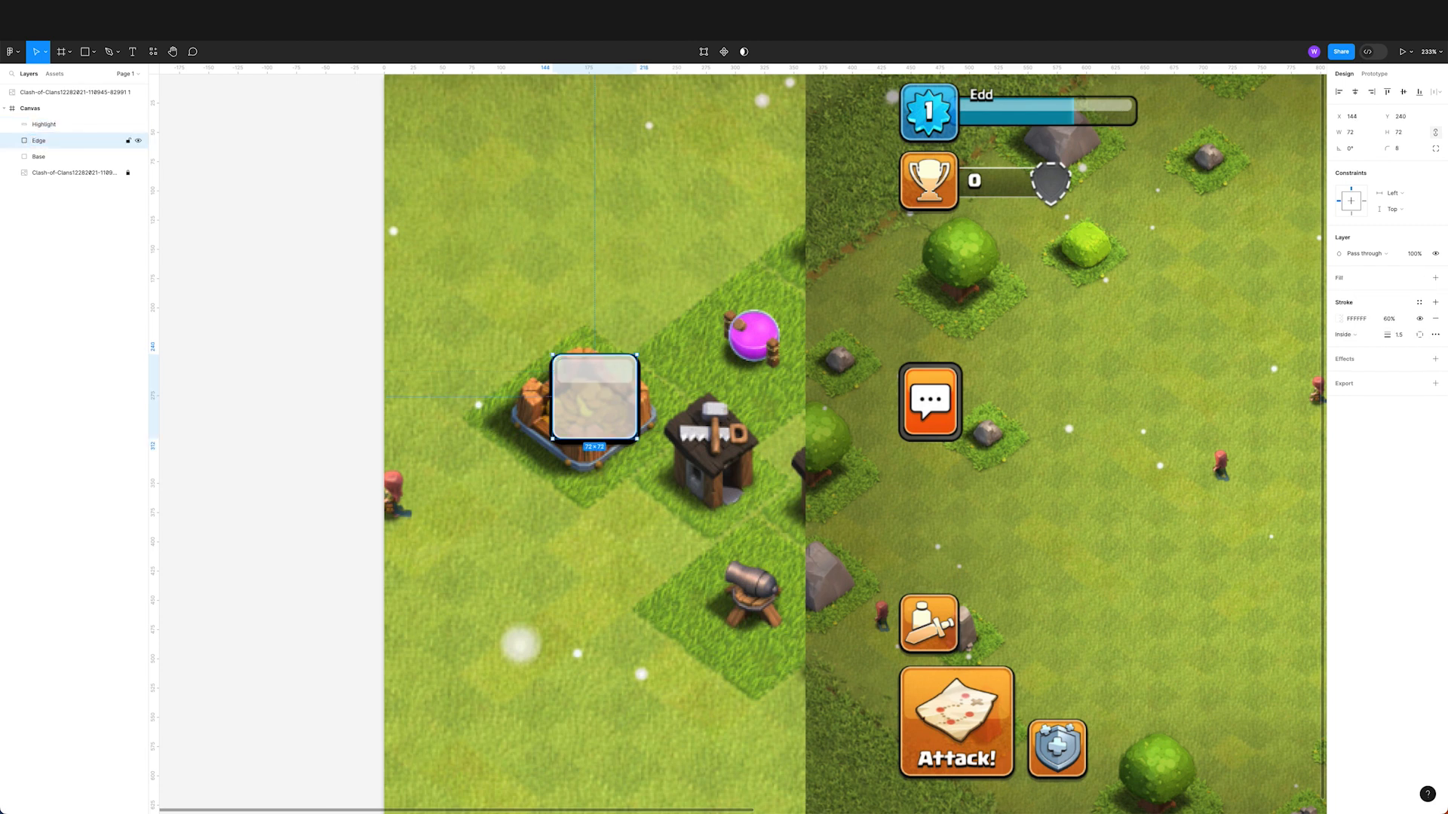
# Step: Select the Highlight, Edge and Base layers together
pyautogui.keyDown('shift'); pyautogui.click(56, 156); pyautogui.keyUp('shift')
pyautogui.keyDown('shift'); pyautogui.click(55, 123); pyautogui.keyUp('shift')
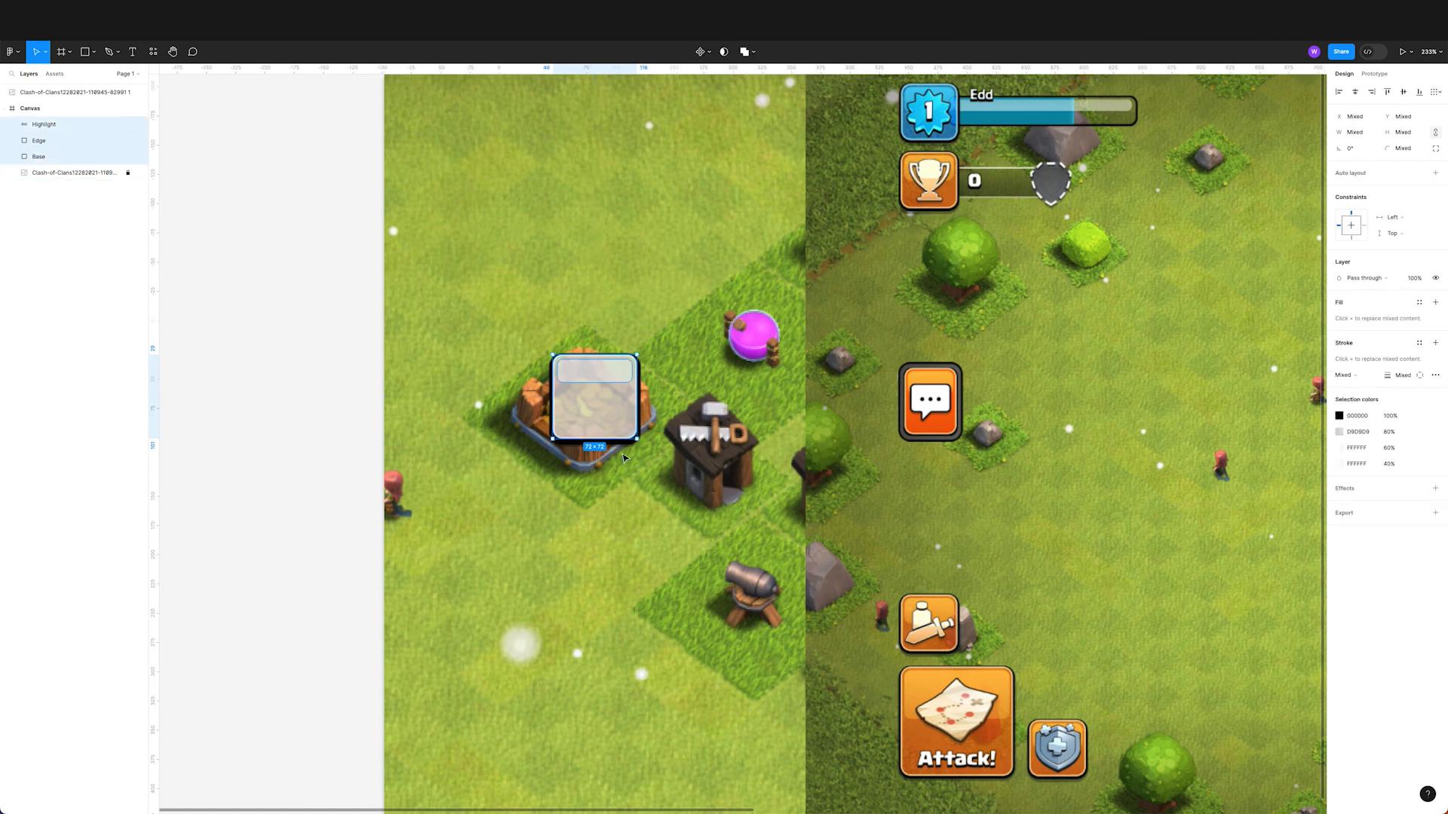
pyautogui.hscroll(3, 632, 415)
pyautogui.scroll(2, 756, 463)
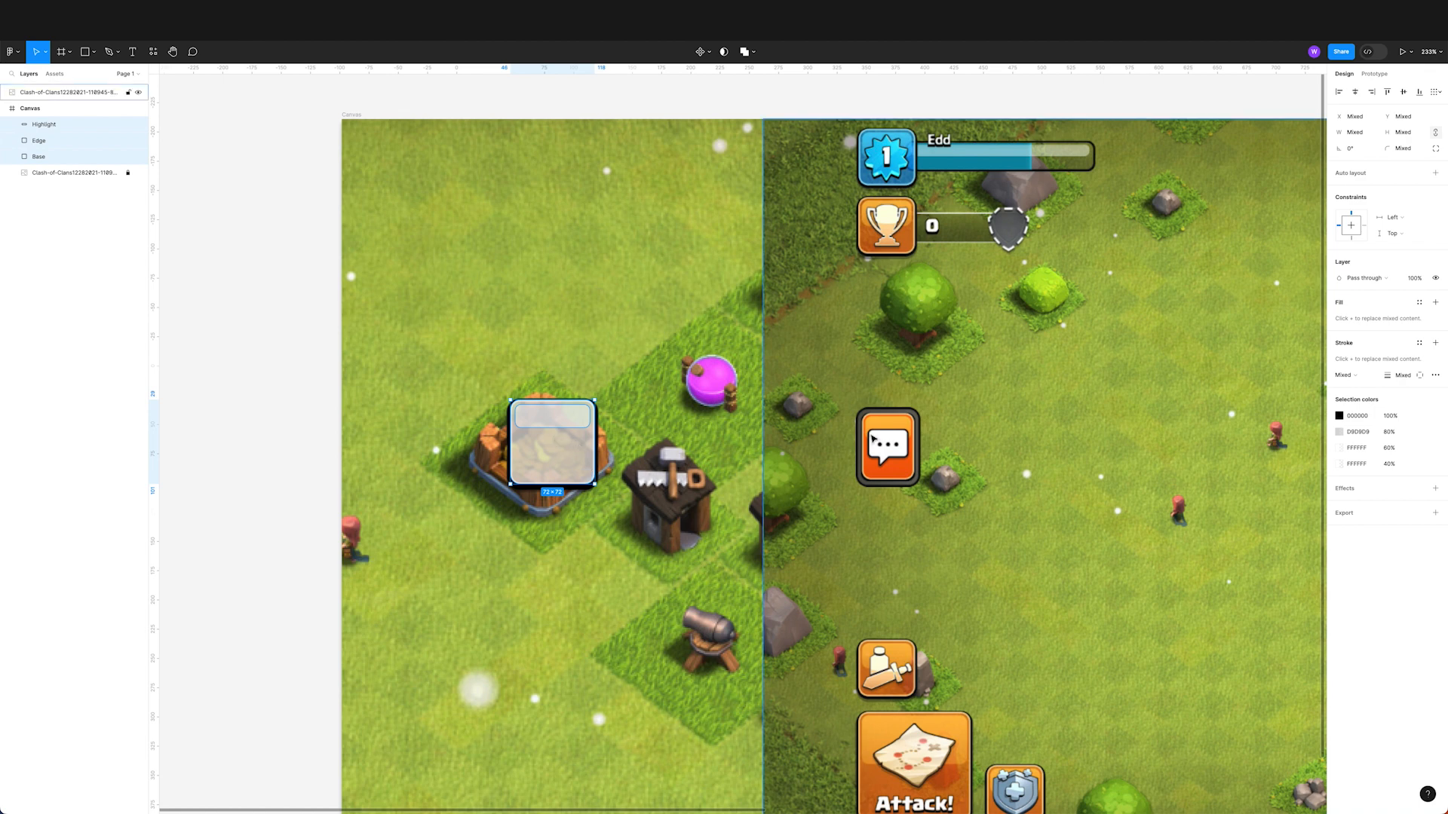
pyautogui.moveTo(985, 617); pyautogui.dragTo(938, 555)
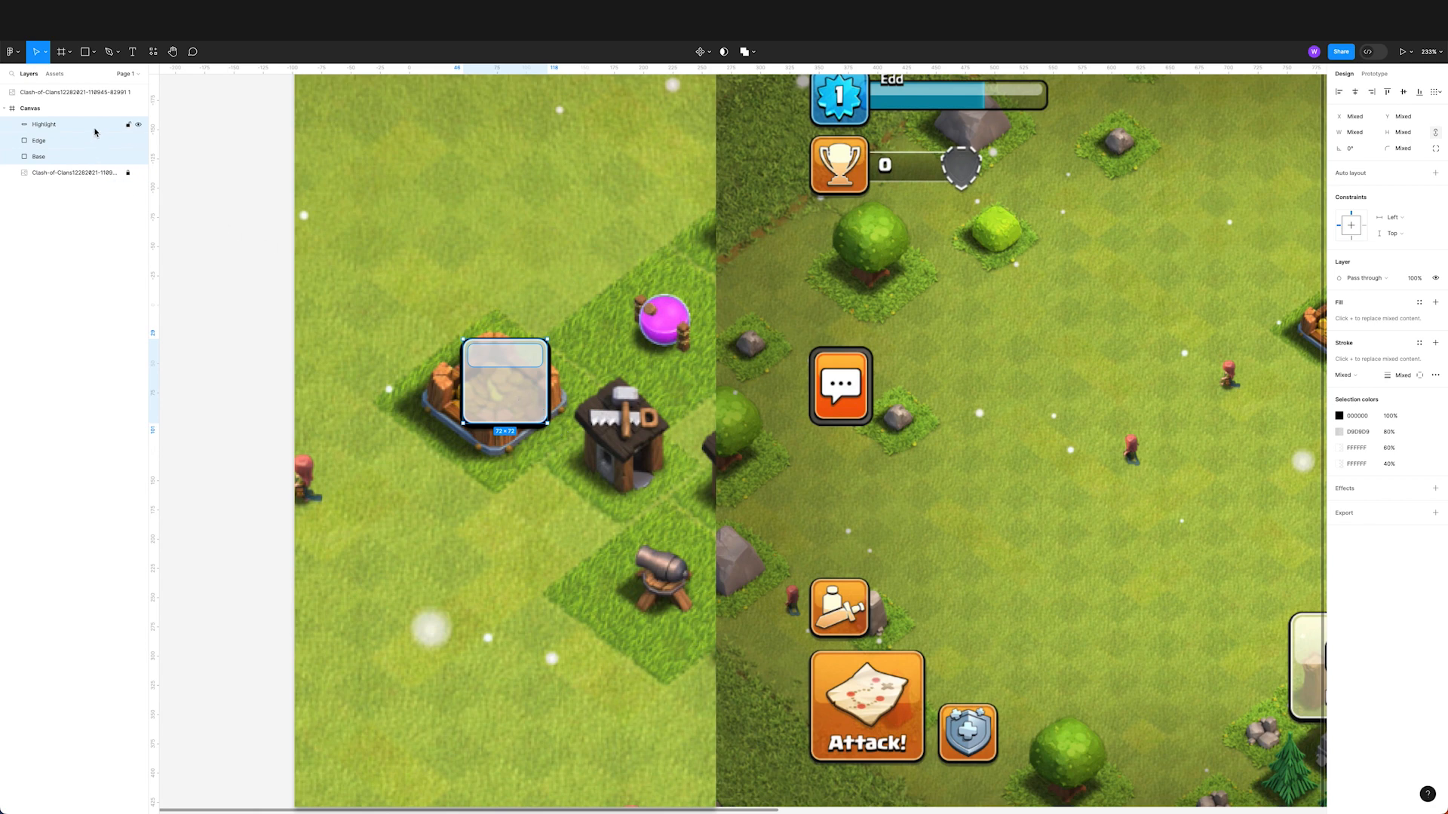
# Step: Try placing a copy of the three layers above the original button and undo it
pyautogui.moveTo(503, 389); pyautogui.dragTo(503, 285)
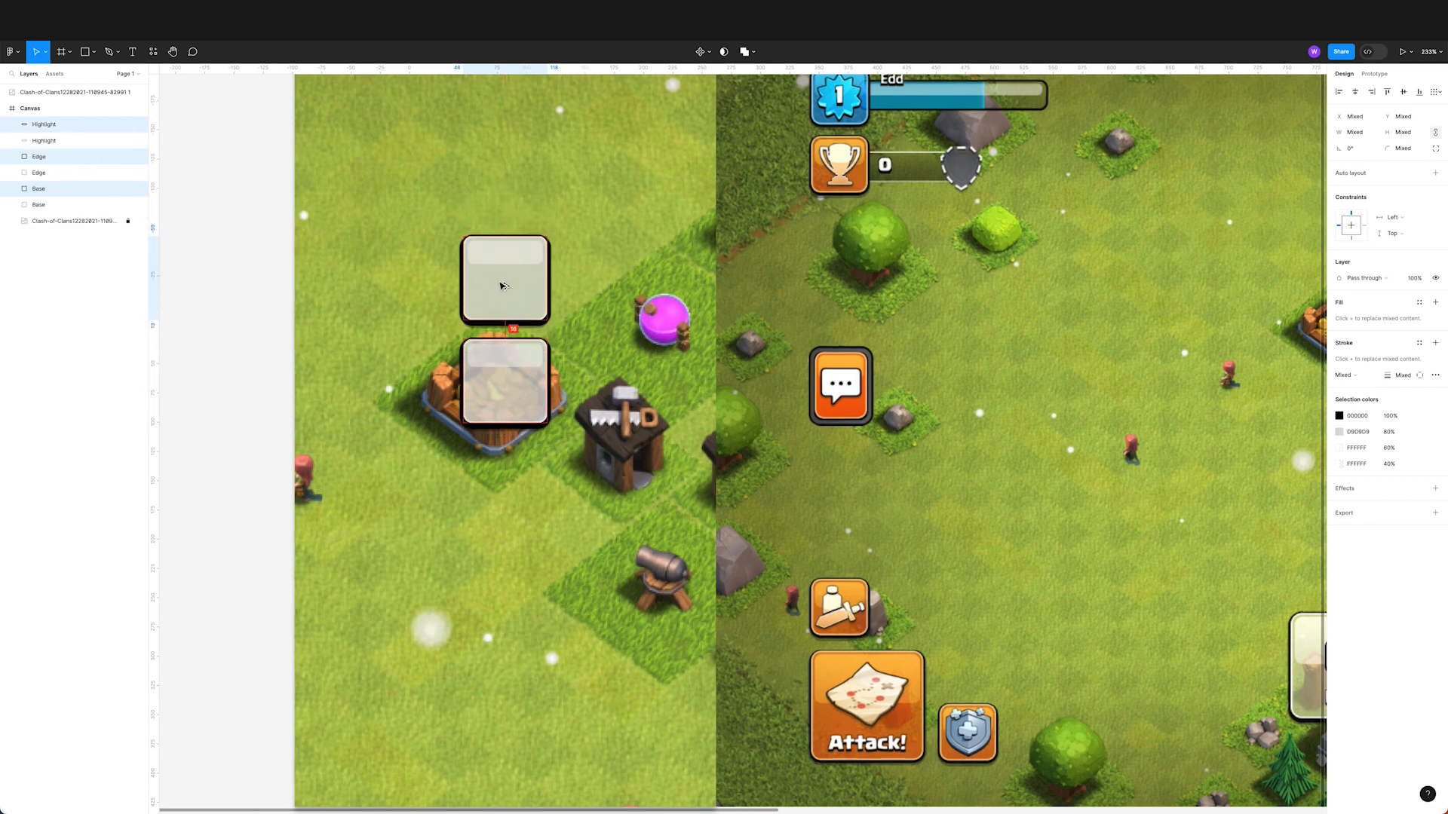
pyautogui.hotkey('ctrl', 'z')
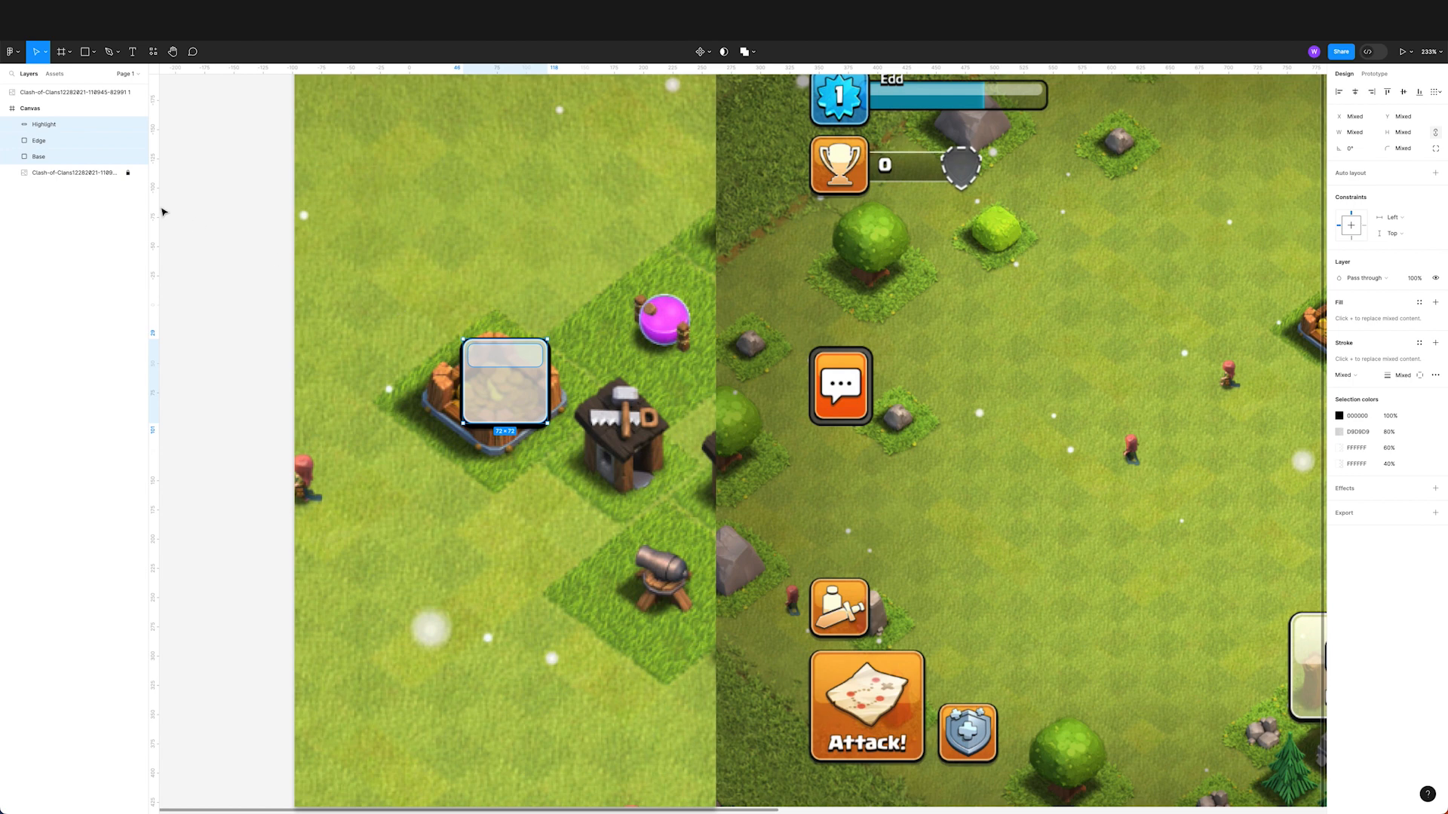
# Step: Reselect the full range of button layers from Highlight to Base
pyautogui.click(77, 125)
pyautogui.keyDown('shift'); pyautogui.click(72, 154); pyautogui.keyUp('shift')
pyautogui.scroll(1, 918, 139)
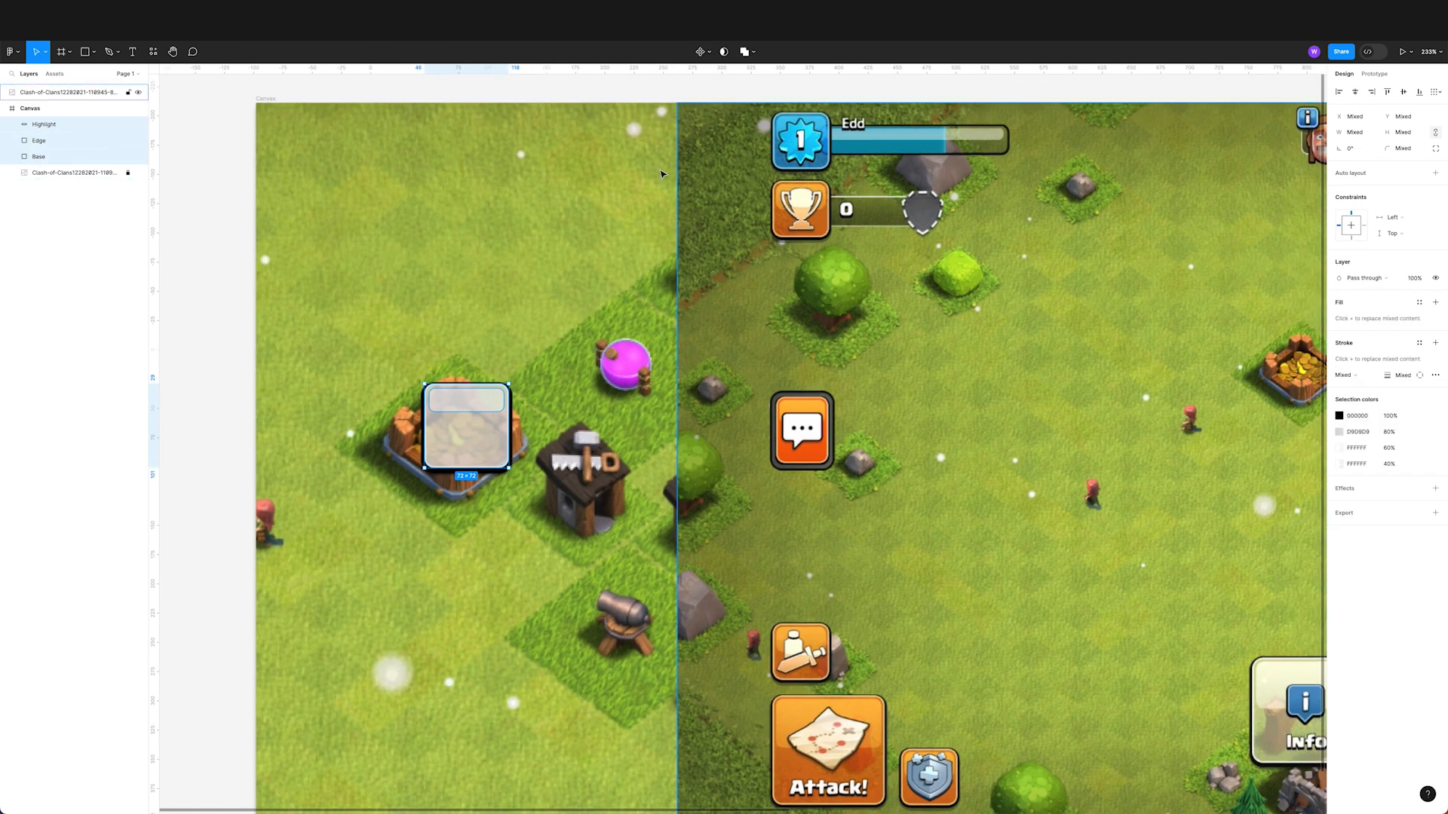
# Step: Turn the selected layers into a component named Button and move it outside the Canvas frame
pyautogui.rightClick(77, 130)
pyautogui.click(155, 294)
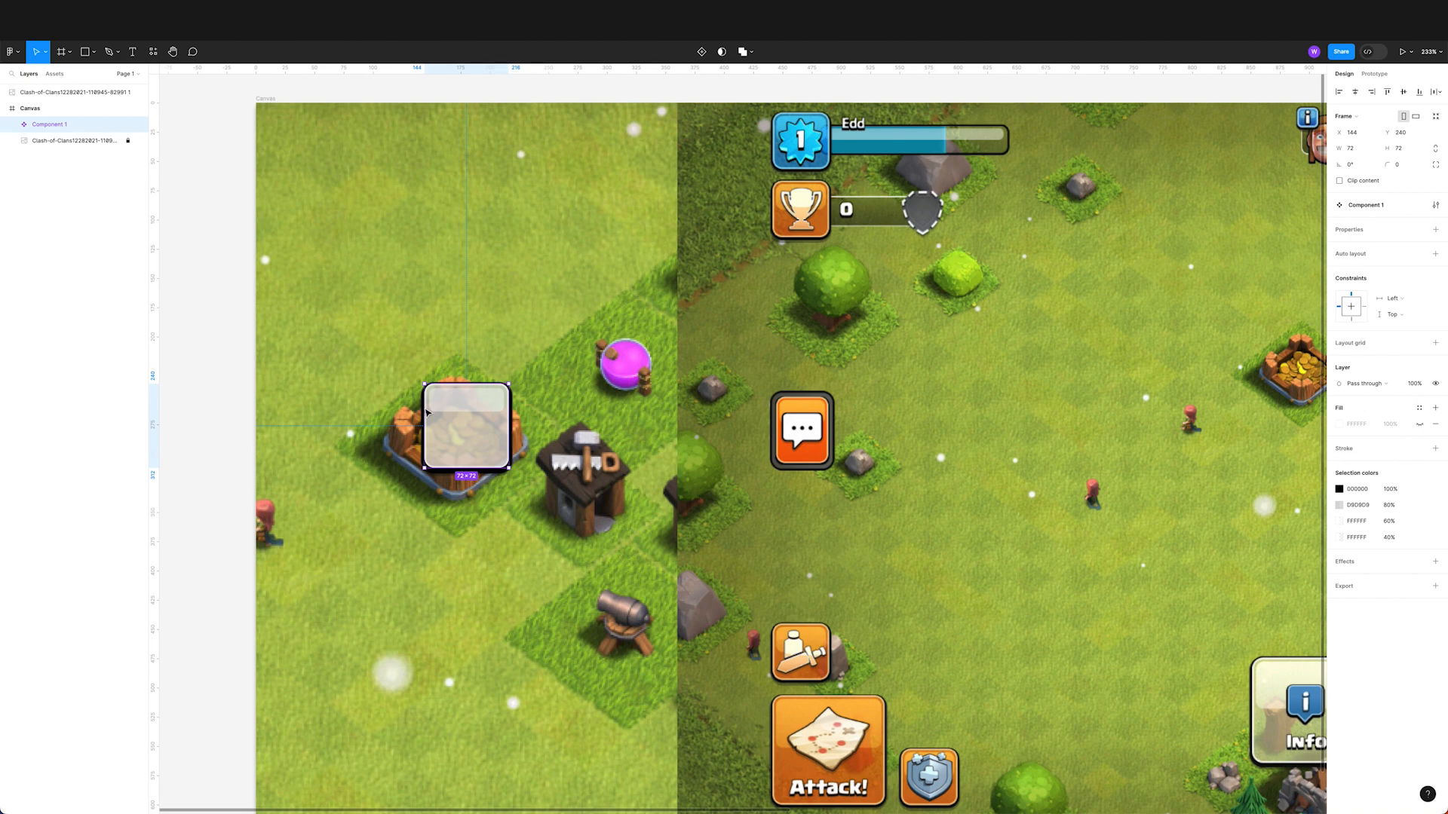
pyautogui.moveTo(451, 417); pyautogui.dragTo(620, 497)
pyautogui.doubleClick(45, 125)
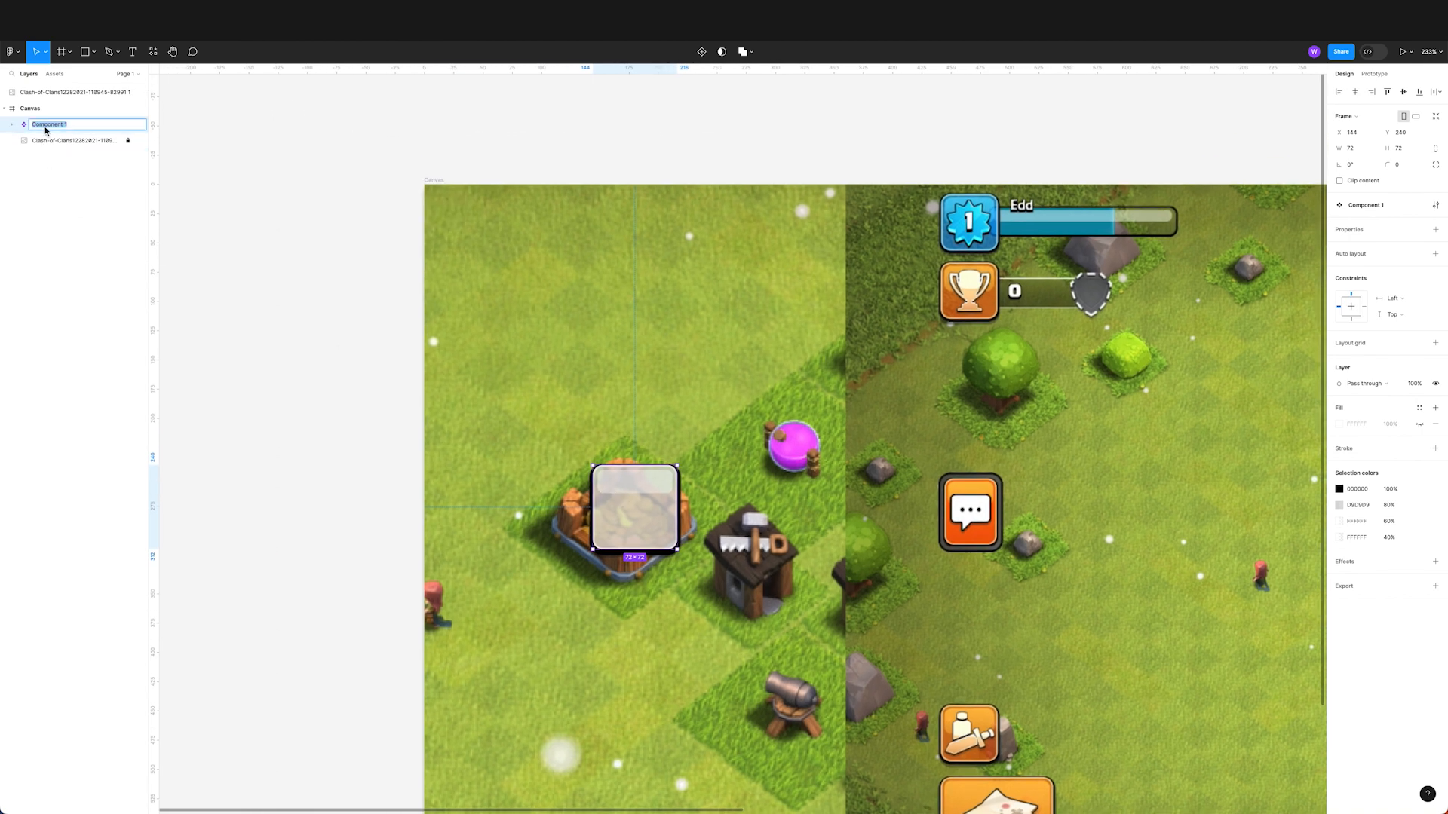
pyautogui.write('Button')
pyautogui.press('Return')
pyautogui.moveTo(598, 476); pyautogui.dragTo(344, 209)
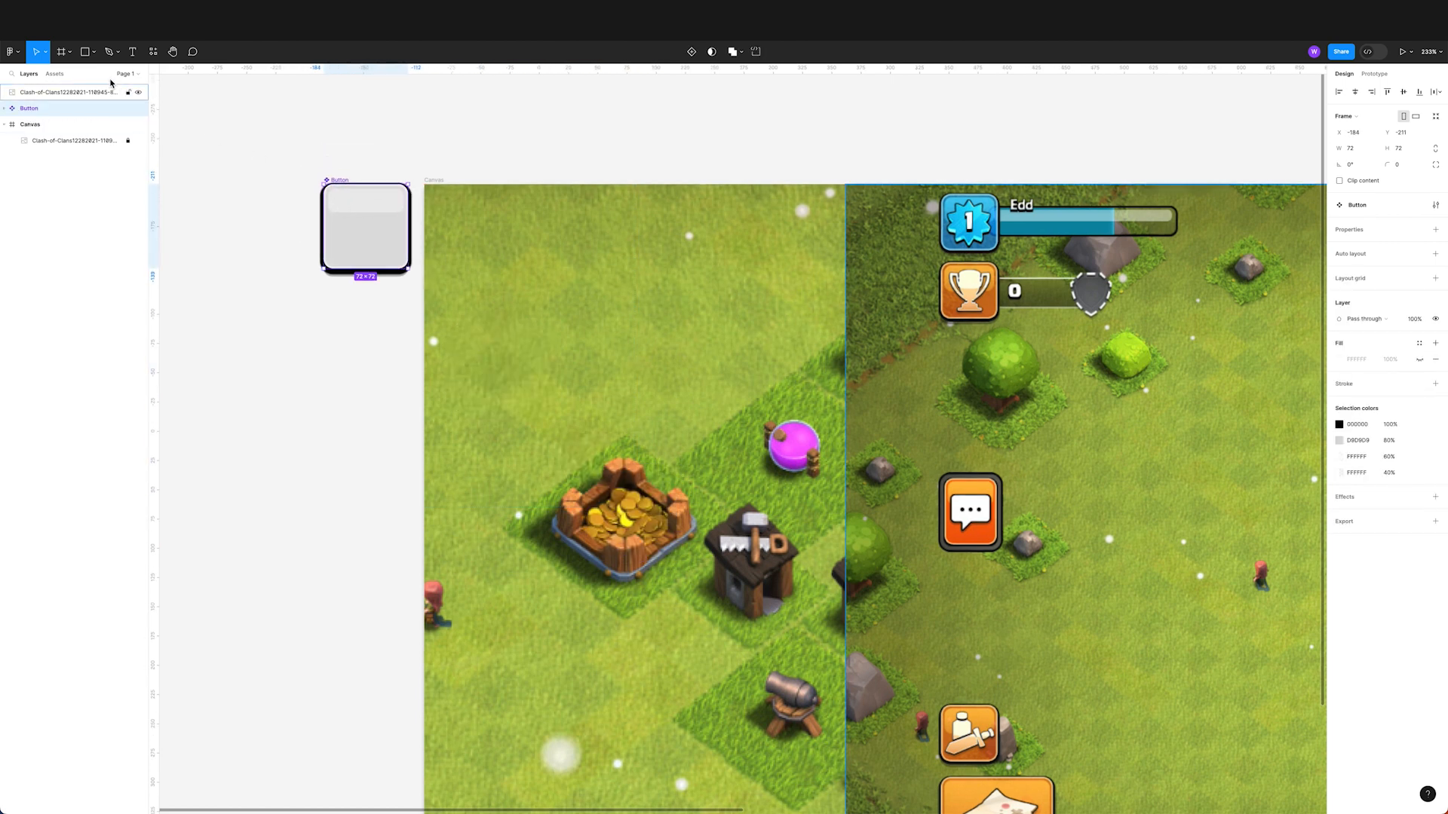
# Step: Review the Button component's entry and details among the file's local components
pyautogui.click(54, 75)
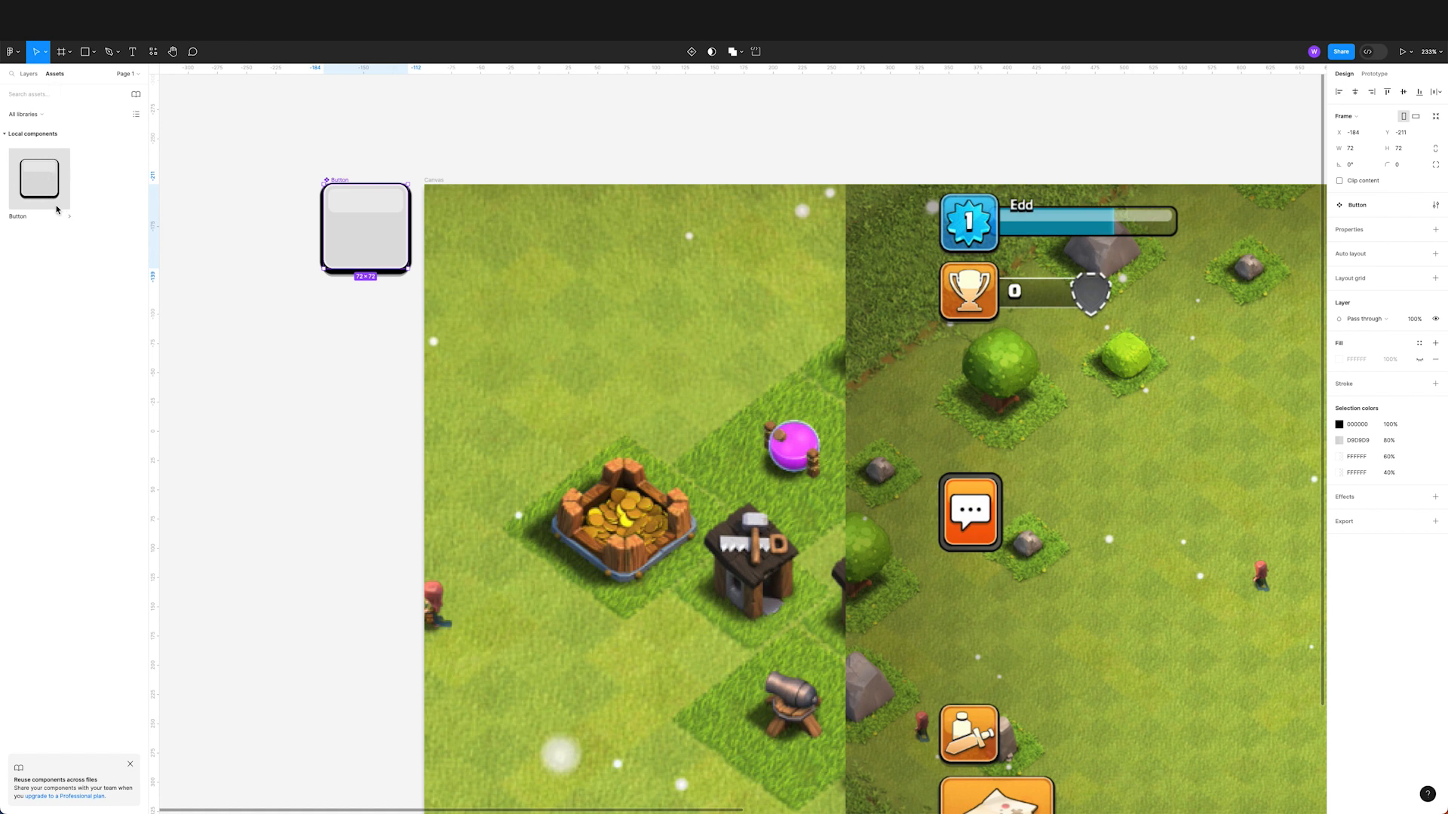
pyautogui.click(66, 214)
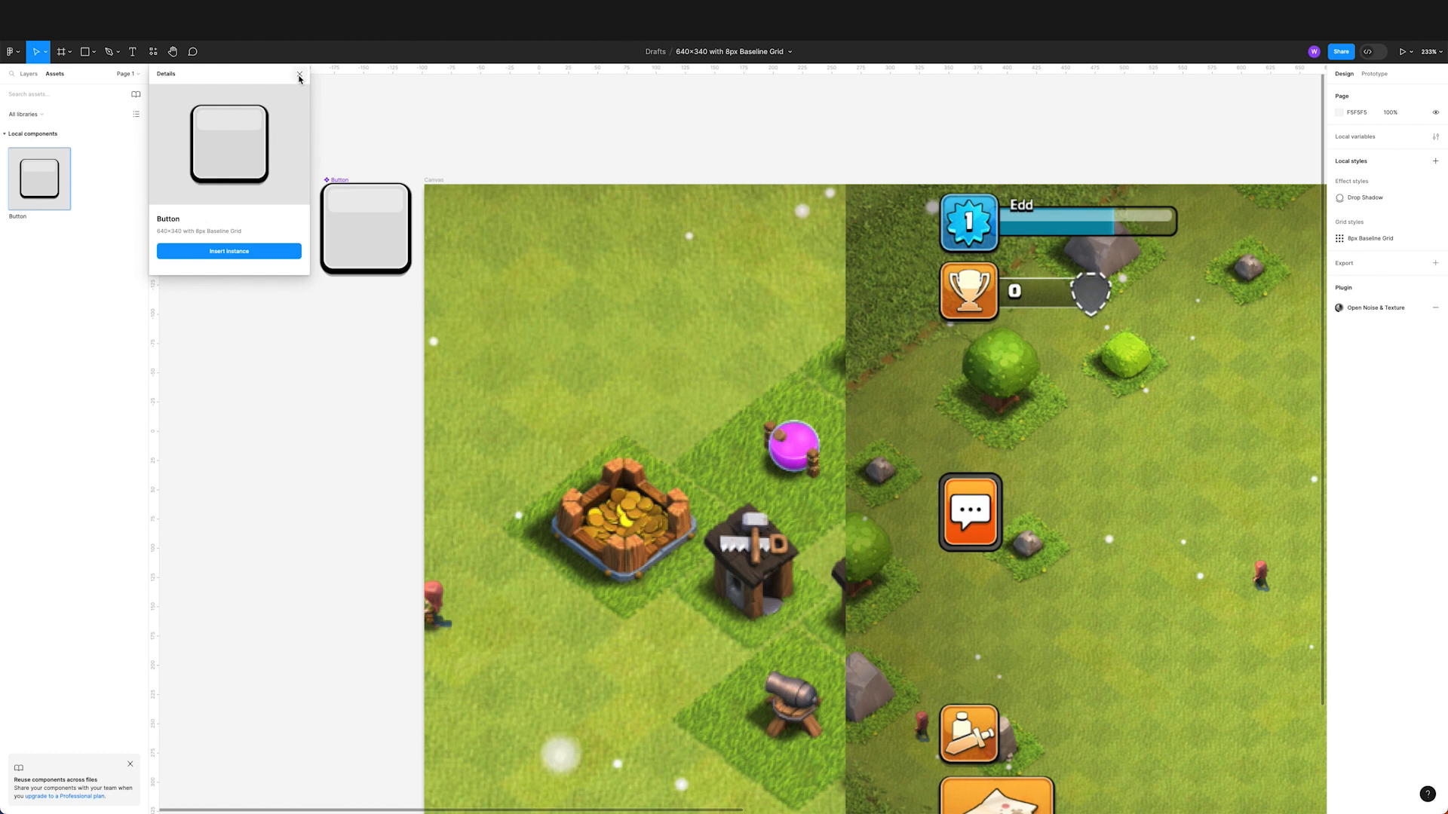
pyautogui.click(299, 75)
pyautogui.rightClick(55, 172)
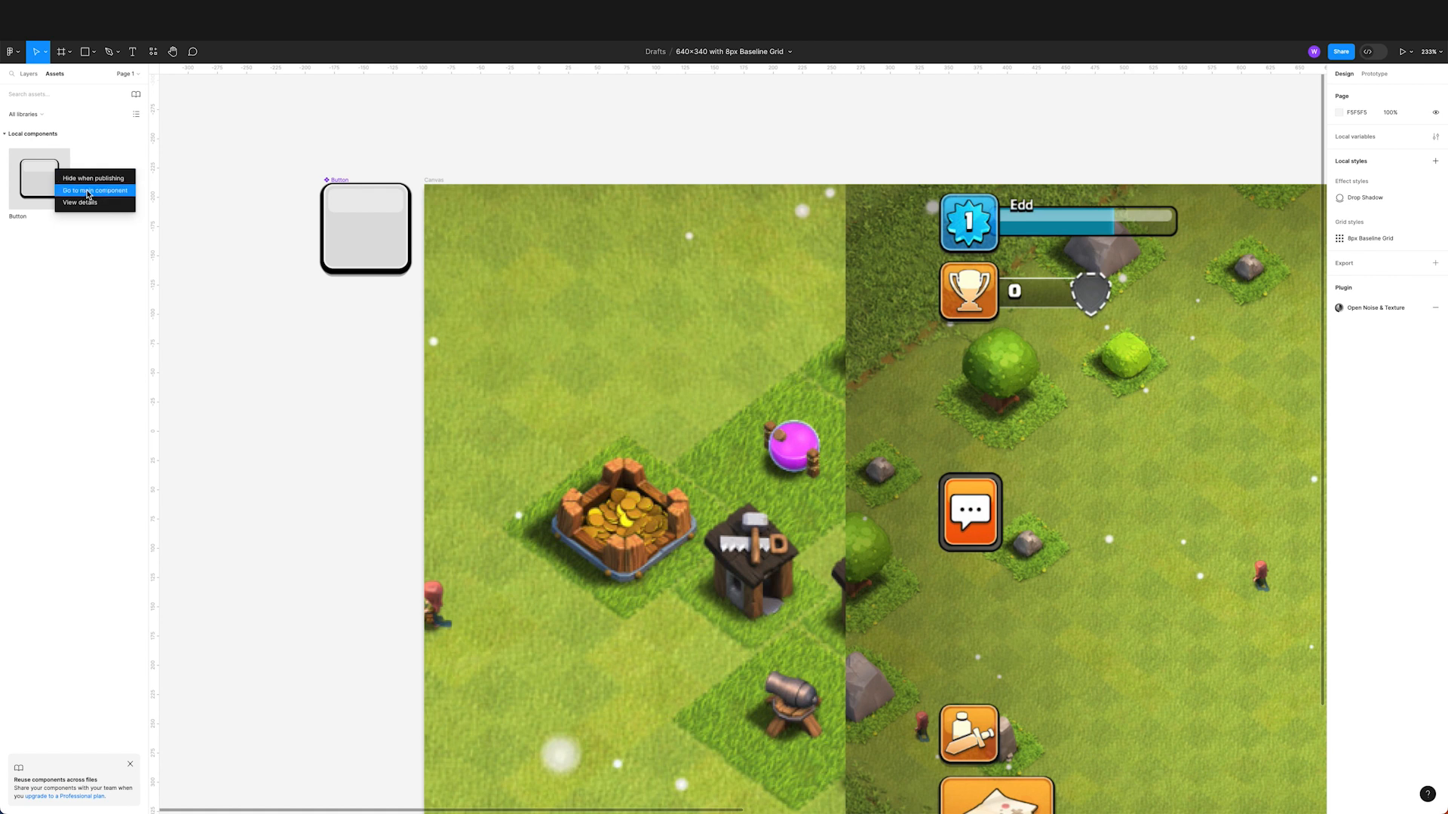
pyautogui.click(32, 78)
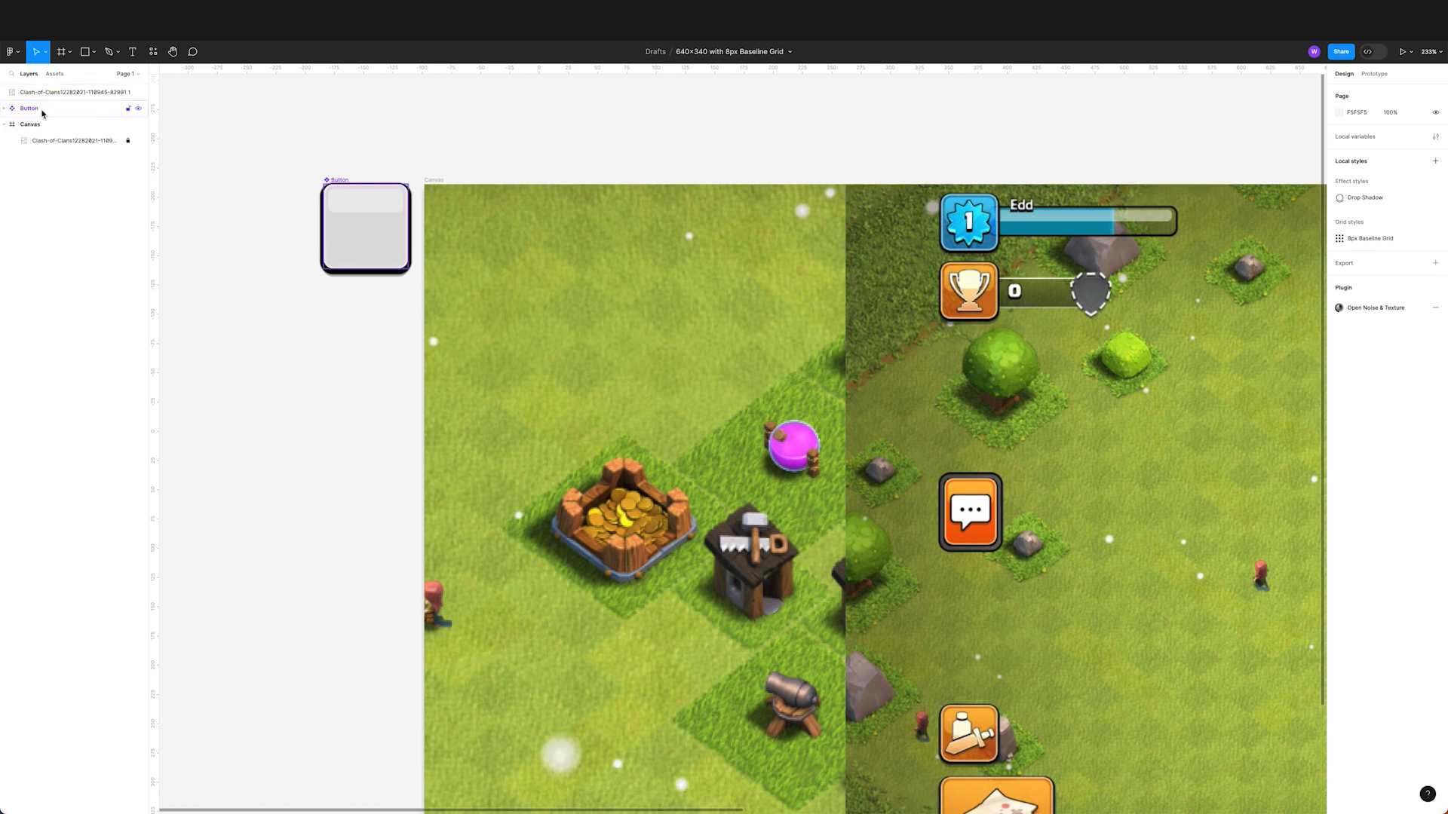
# Step: Place an instance of the Button component inside the Canvas frame over the gold storage building
pyautogui.click(43, 113)
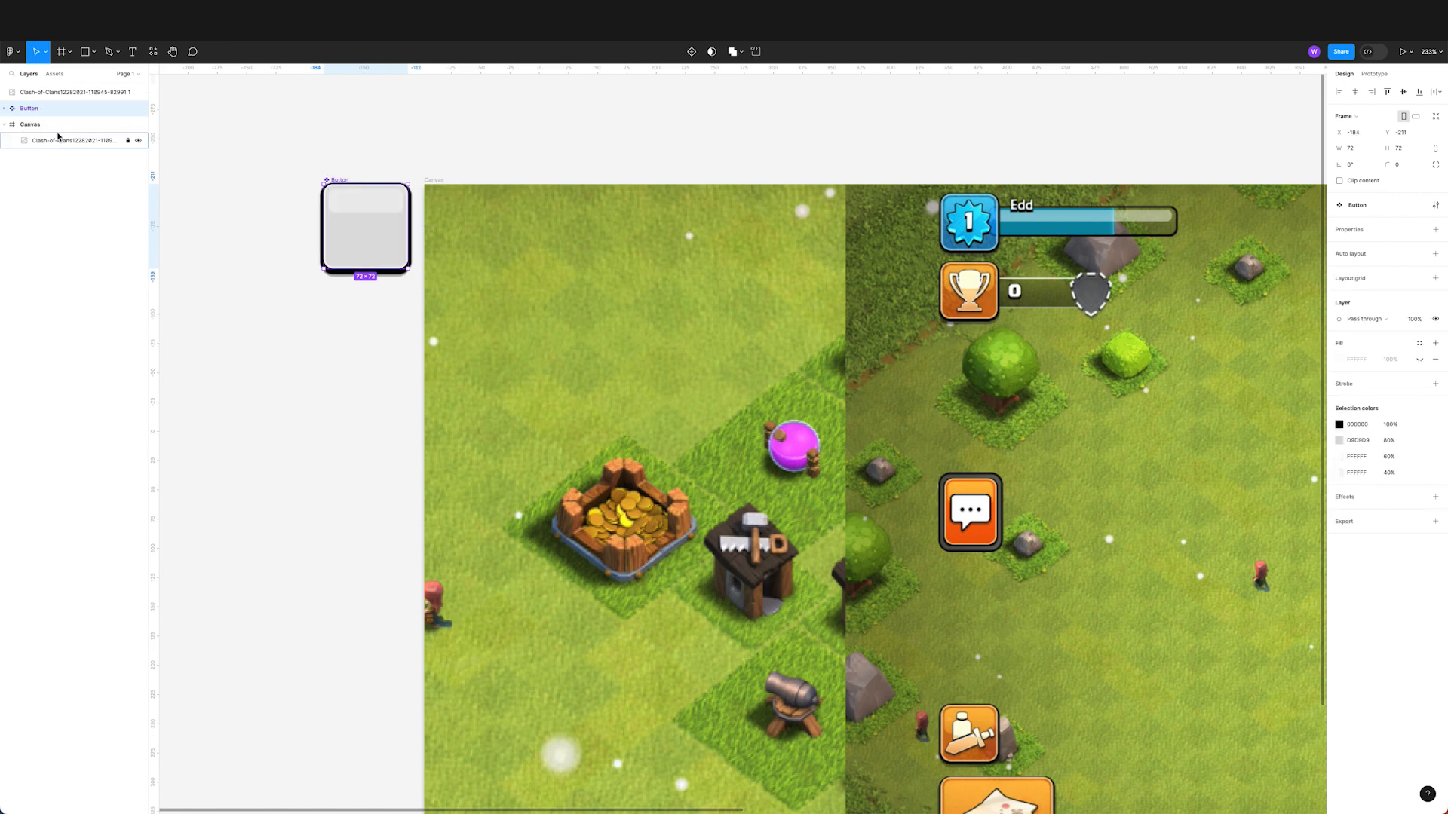
pyautogui.moveTo(351, 231); pyautogui.dragTo(593, 401)
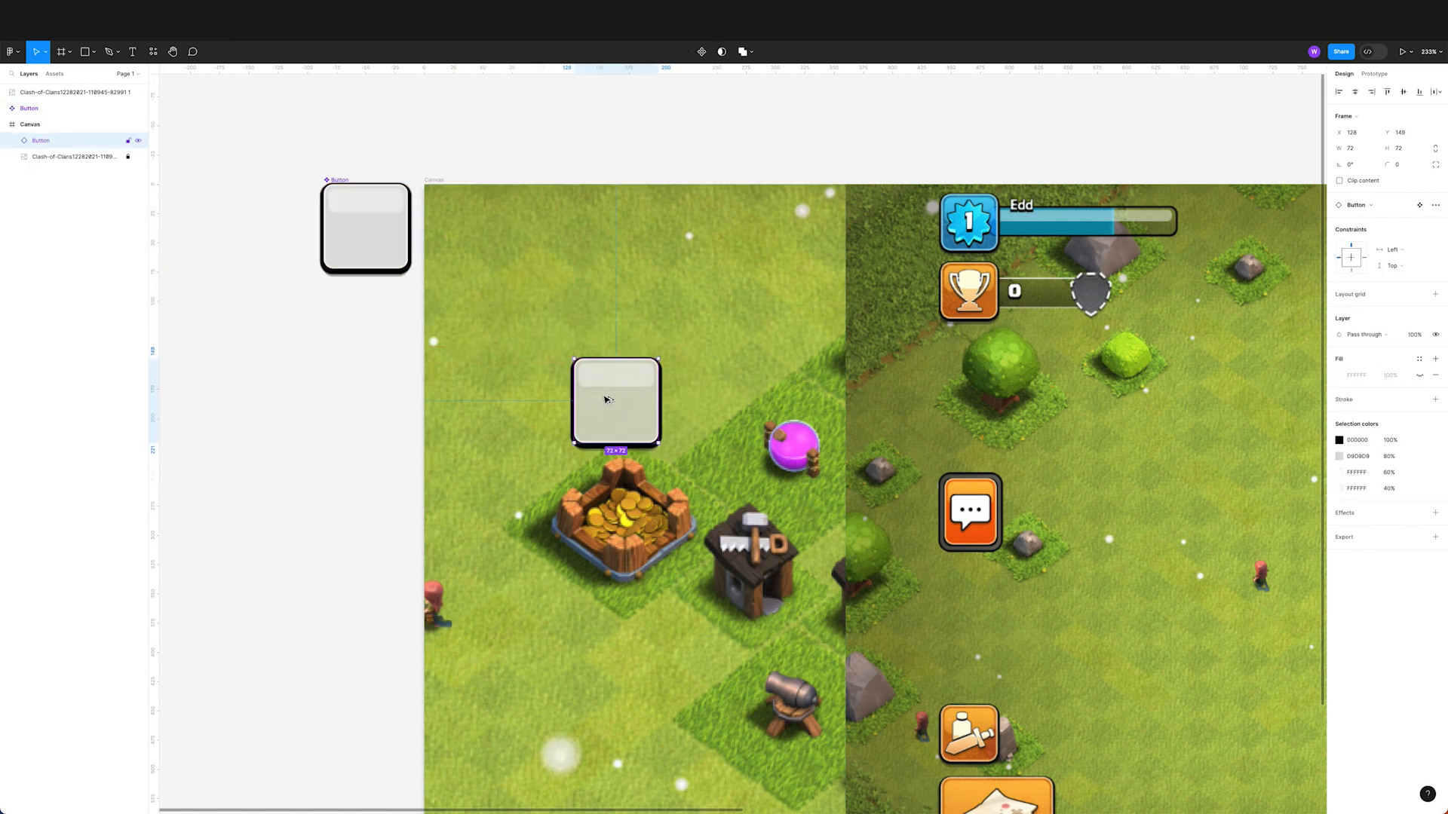
pyautogui.scroll(-3, 689, 429)
pyautogui.moveTo(586, 329); pyautogui.dragTo(603, 439)
pyautogui.hscroll(3, 603, 439)
pyautogui.scroll(-1, 602, 439)
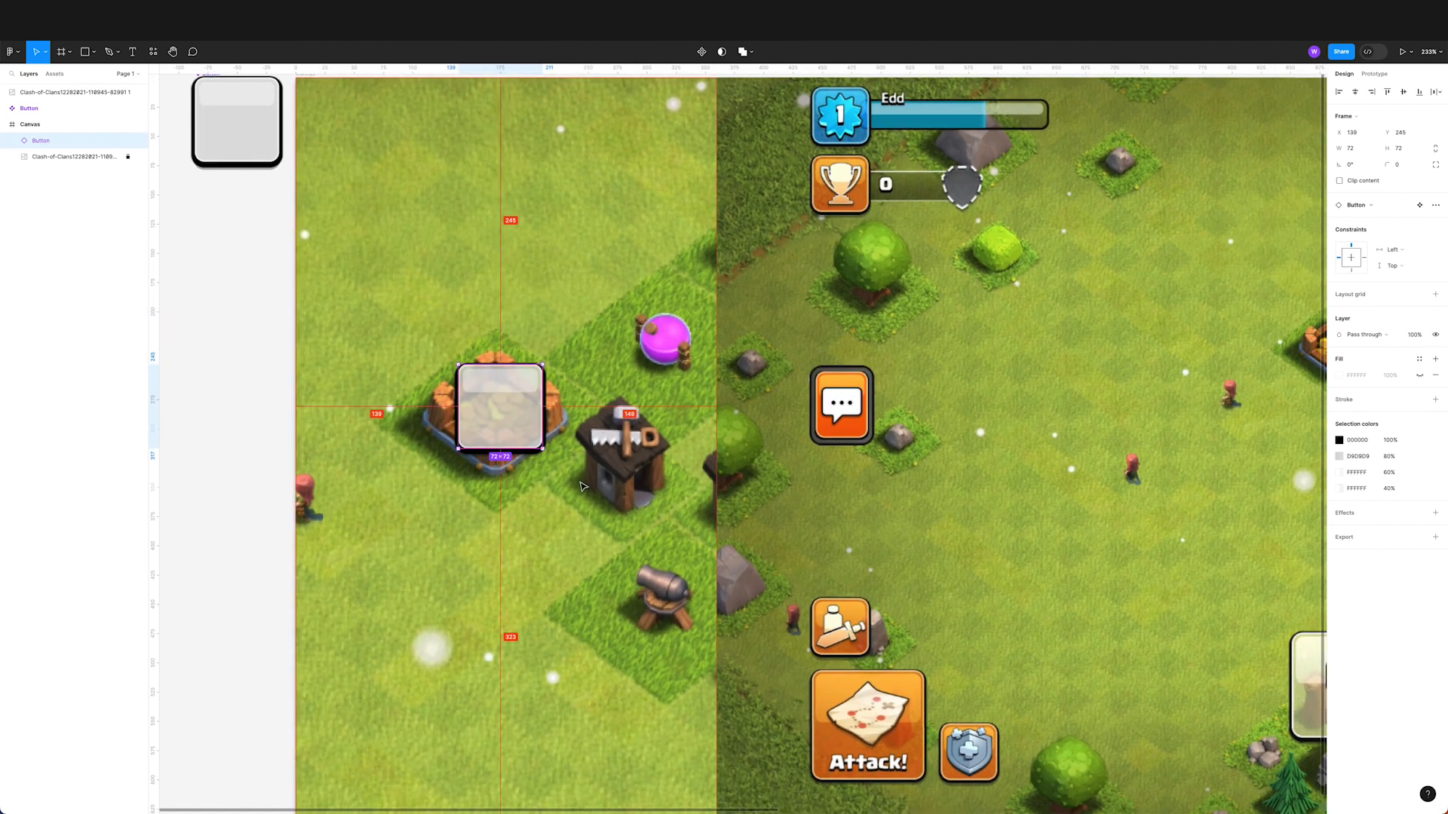
# Step: Add a text layer reading TEXT inside the main Button component and position it in the lower half
pyautogui.hscroll(5, 508, 390)
pyautogui.scroll(-2, 508, 389)
pyautogui.hscroll(-3, 500, 416)
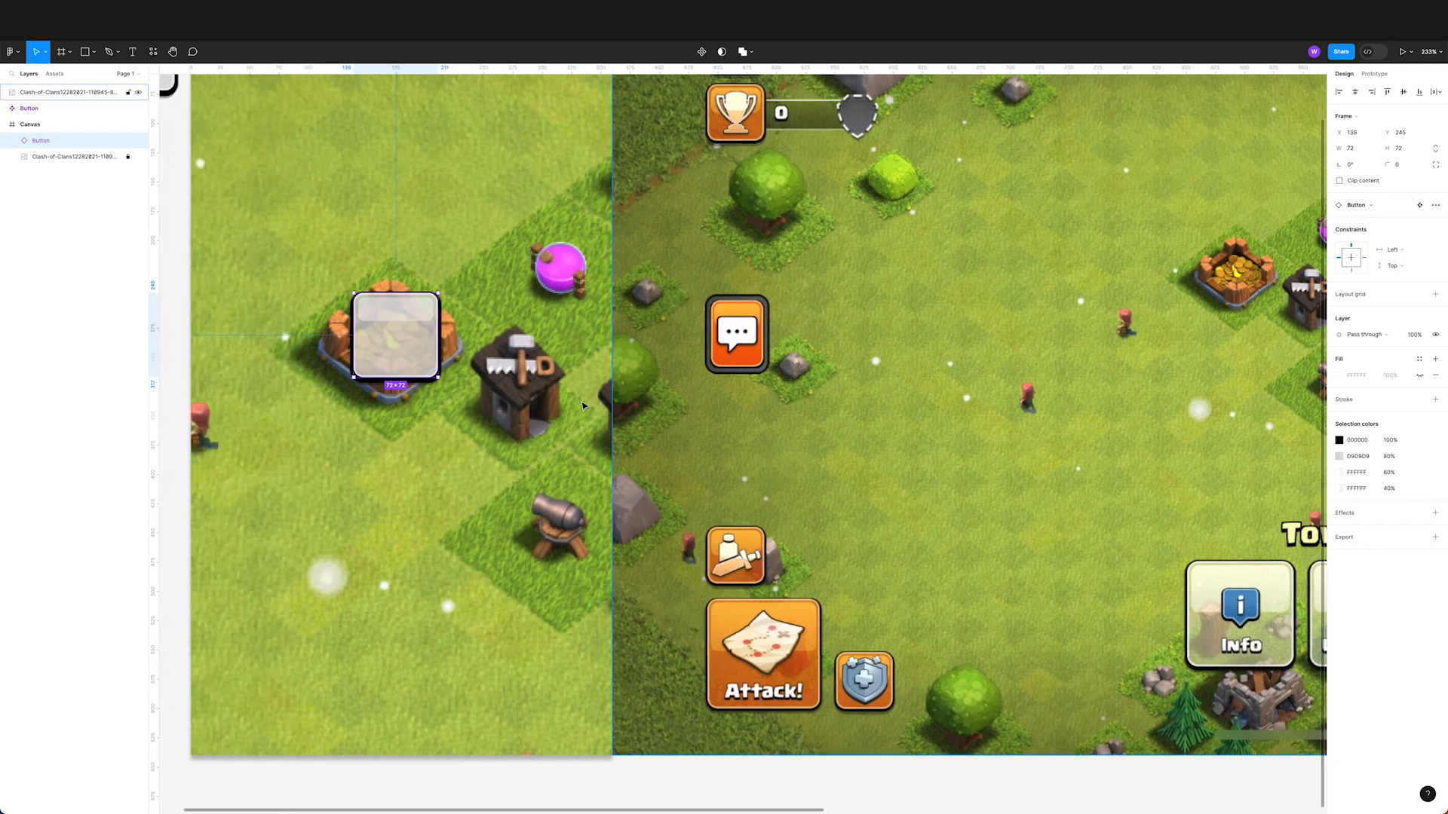
pyautogui.press('t')
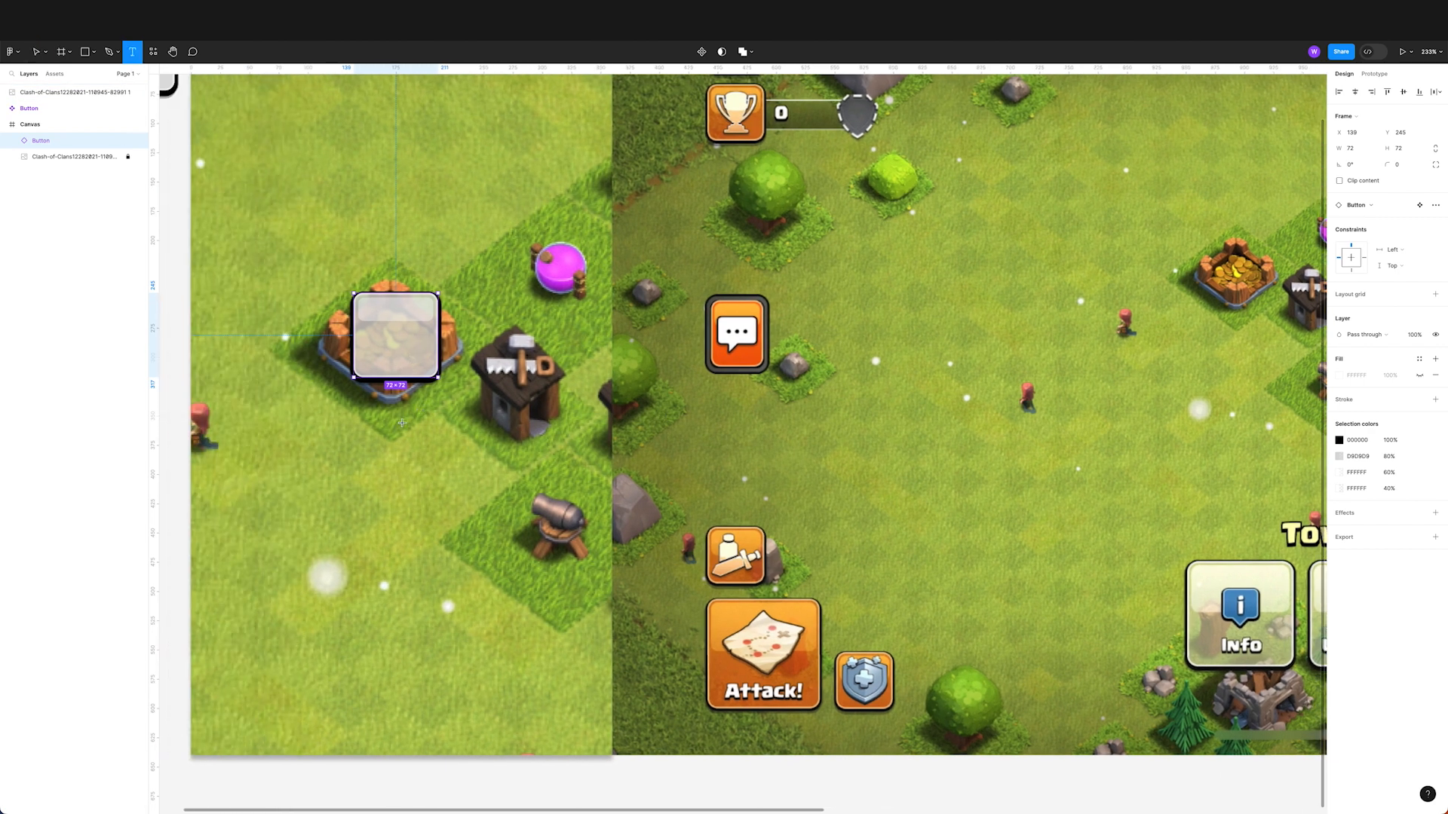
pyautogui.moveTo(320, 285); pyautogui.dragTo(587, 377)
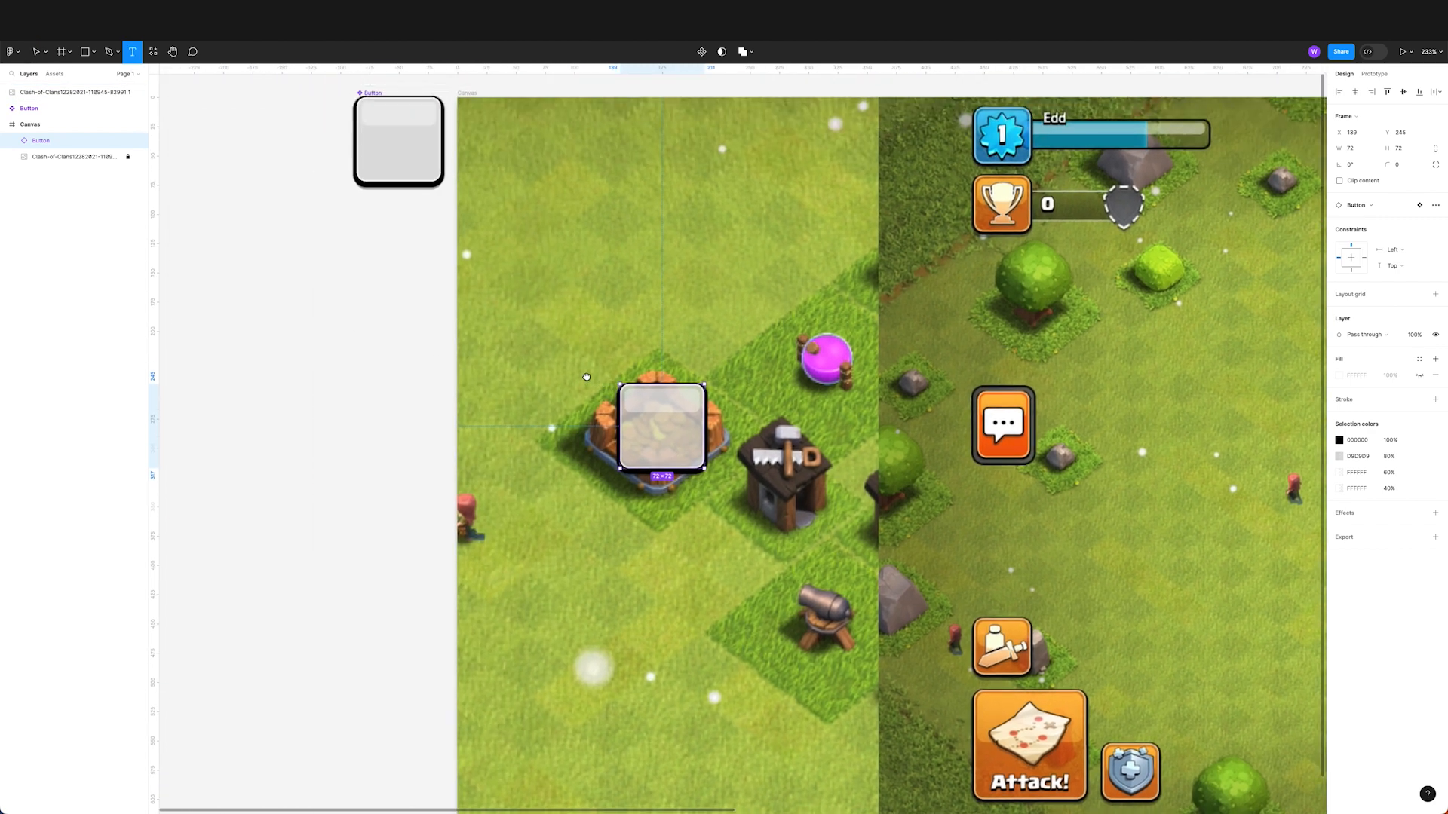
pyautogui.click(386, 167)
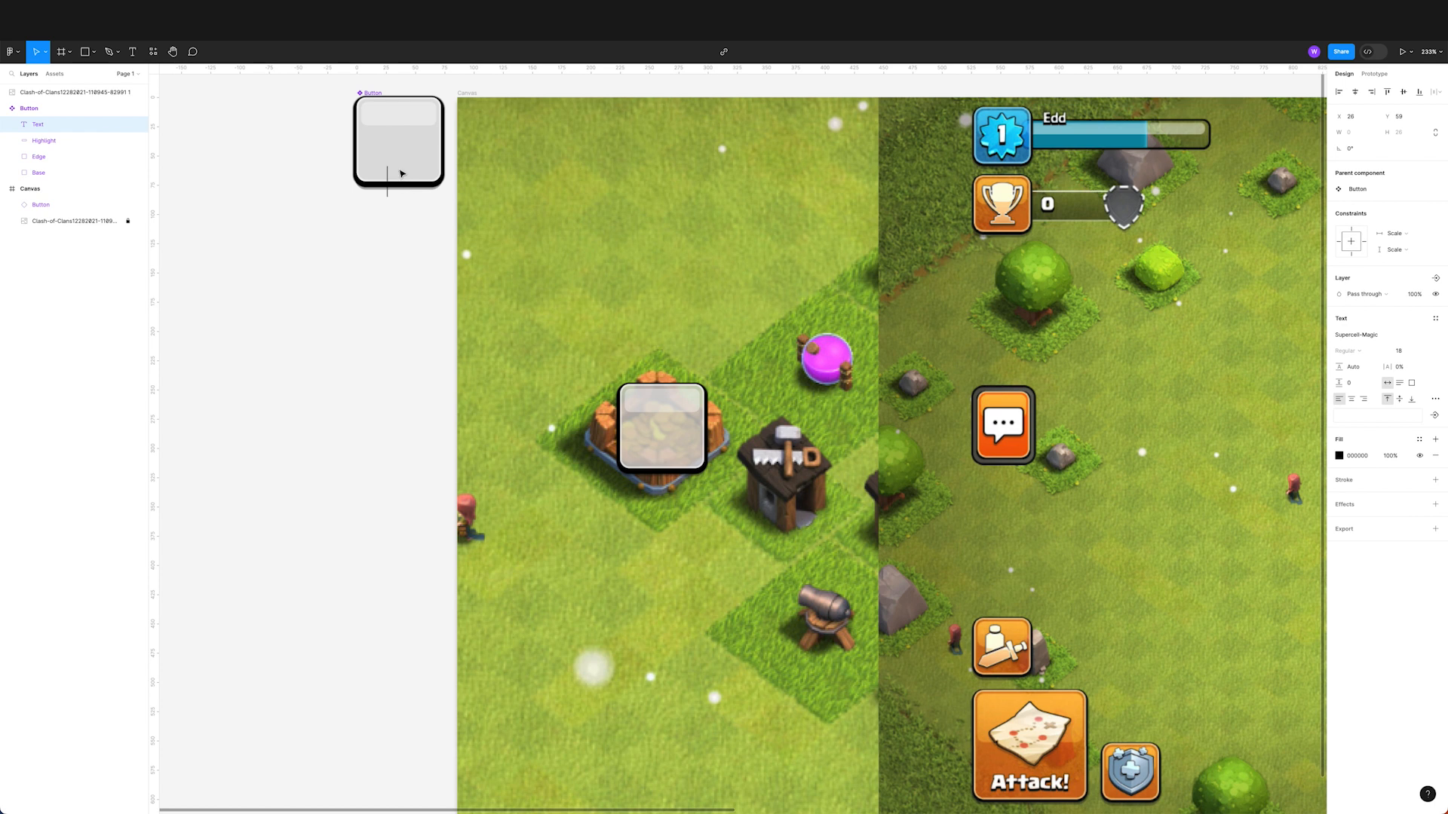
pyautogui.write('TEXT')
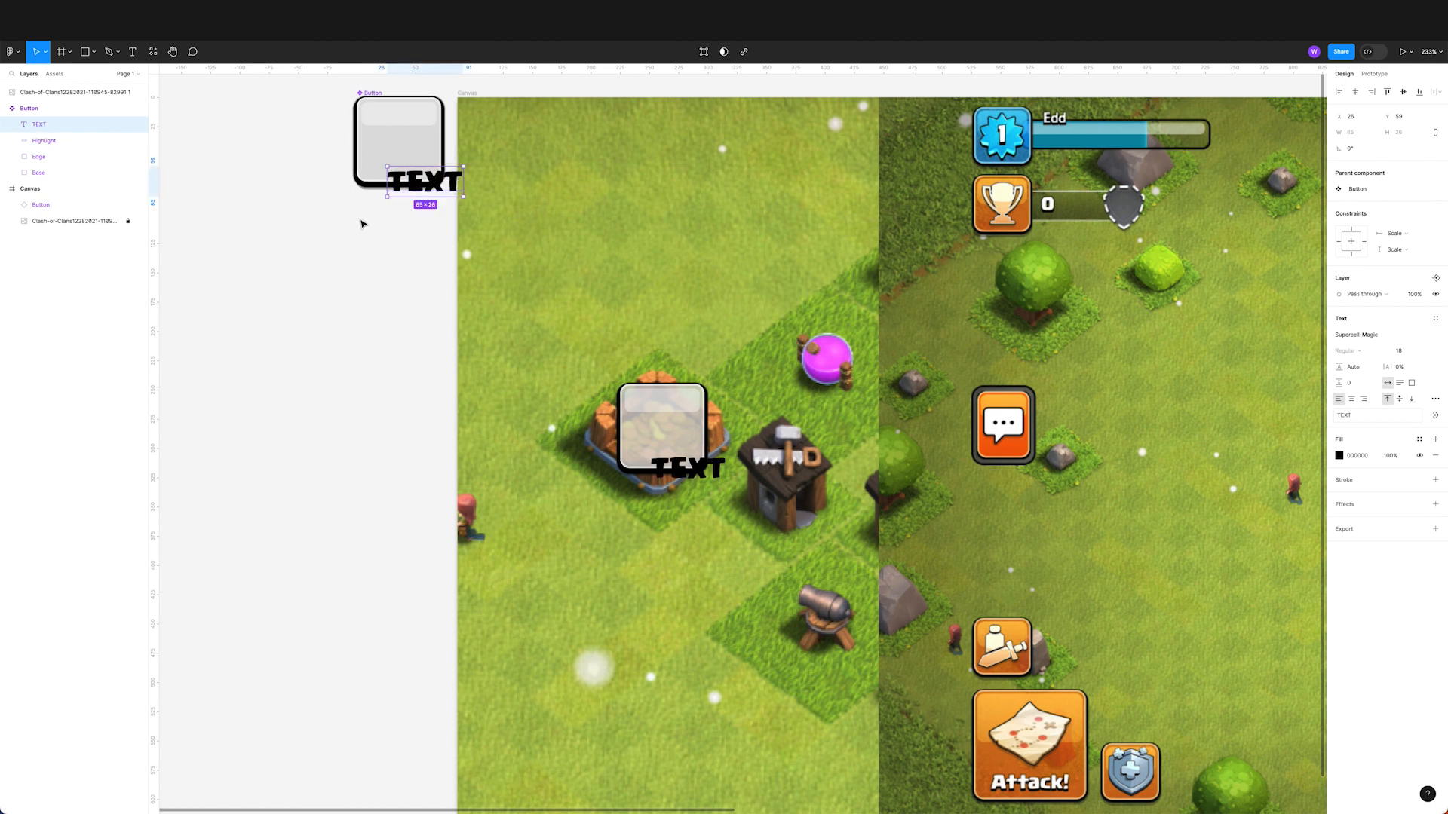
pyautogui.moveTo(446, 192); pyautogui.dragTo(405, 164)
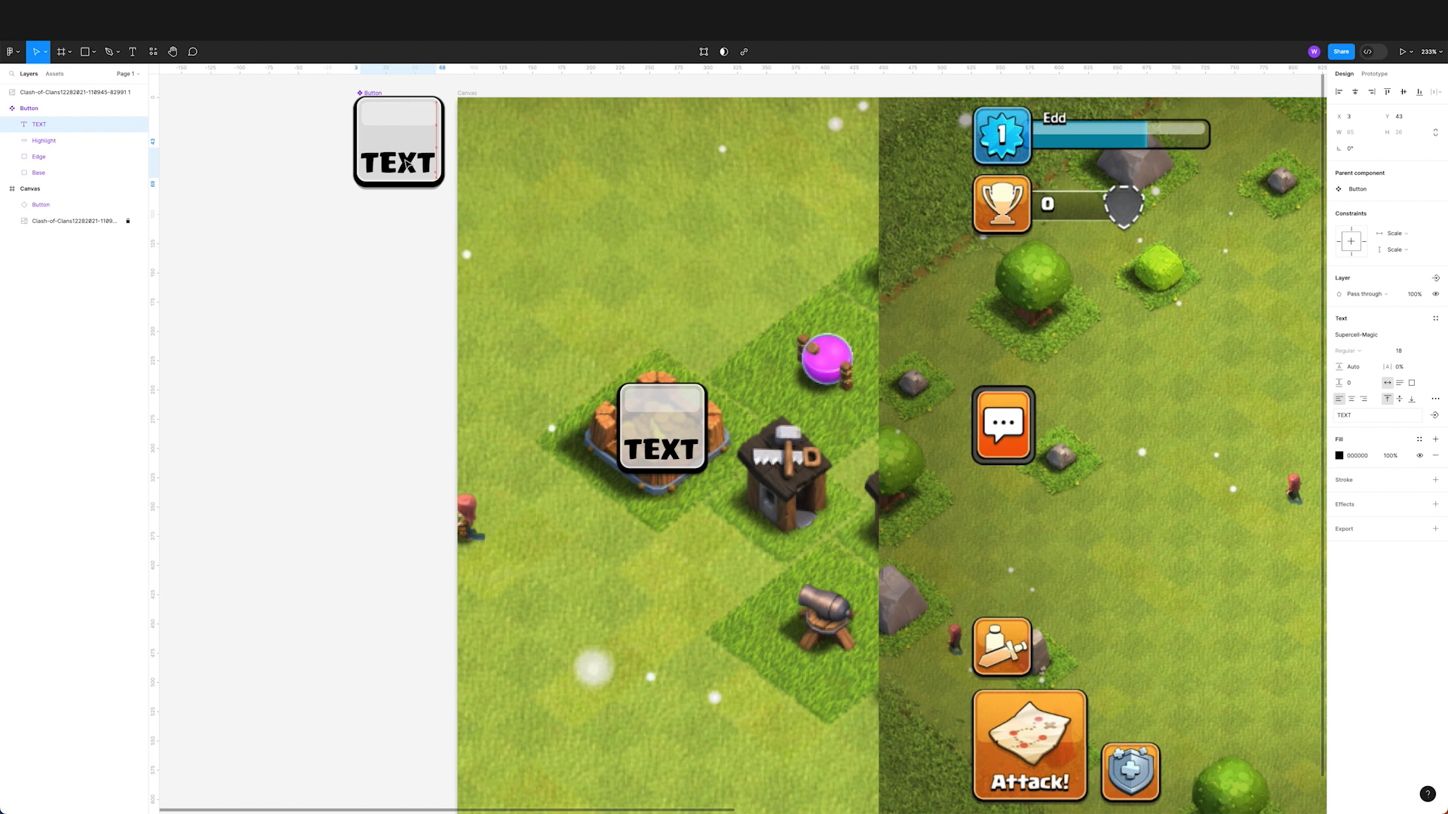
# Step: Reduce the label's font size to 14 and recentre it horizontally near the component's lower edge
pyautogui.click(1400, 352)
pyautogui.press('Down')
pyautogui.press('Down')
pyautogui.press('Down')
pyautogui.press('Down')
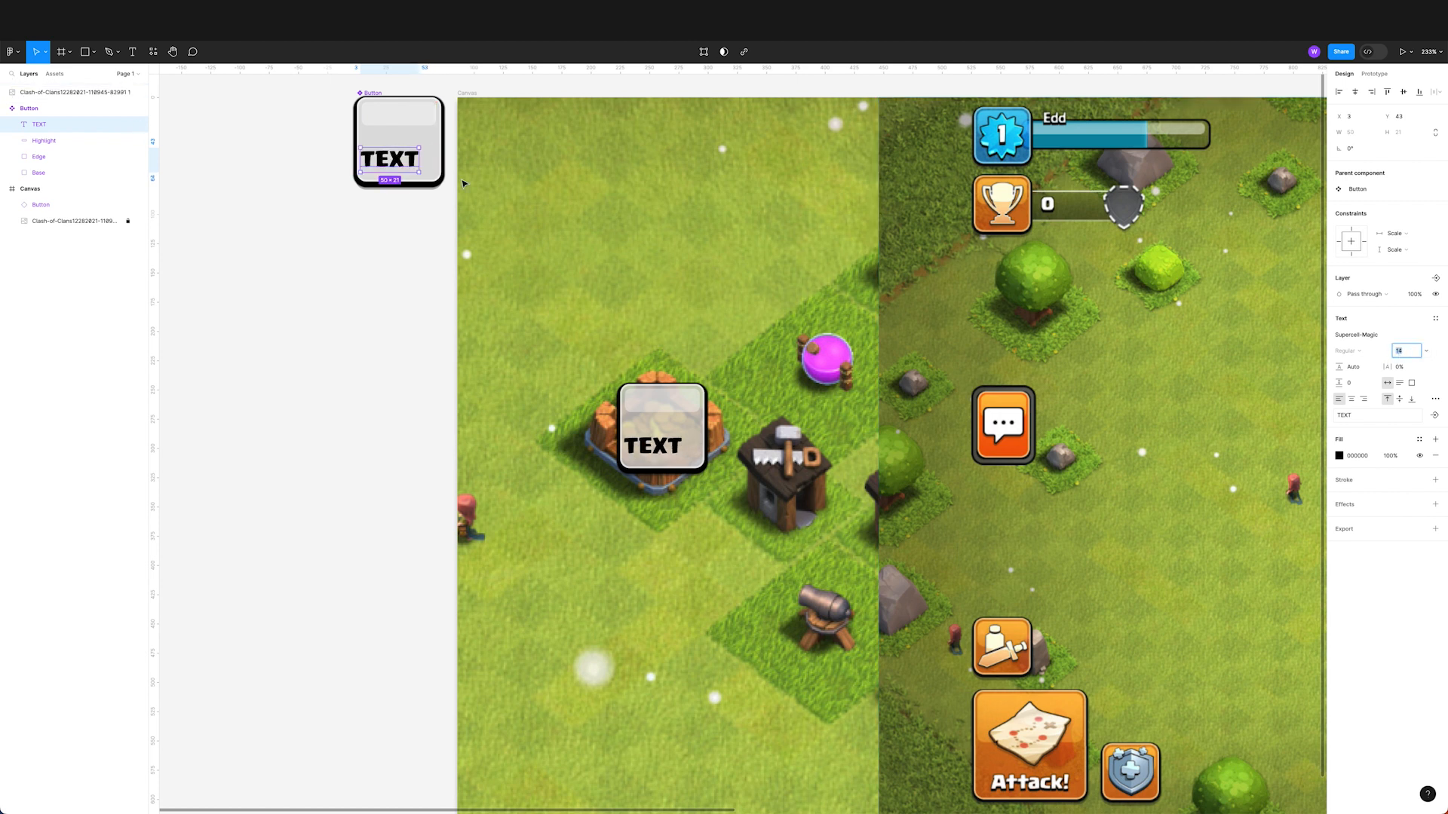
pyautogui.moveTo(411, 168); pyautogui.dragTo(420, 170)
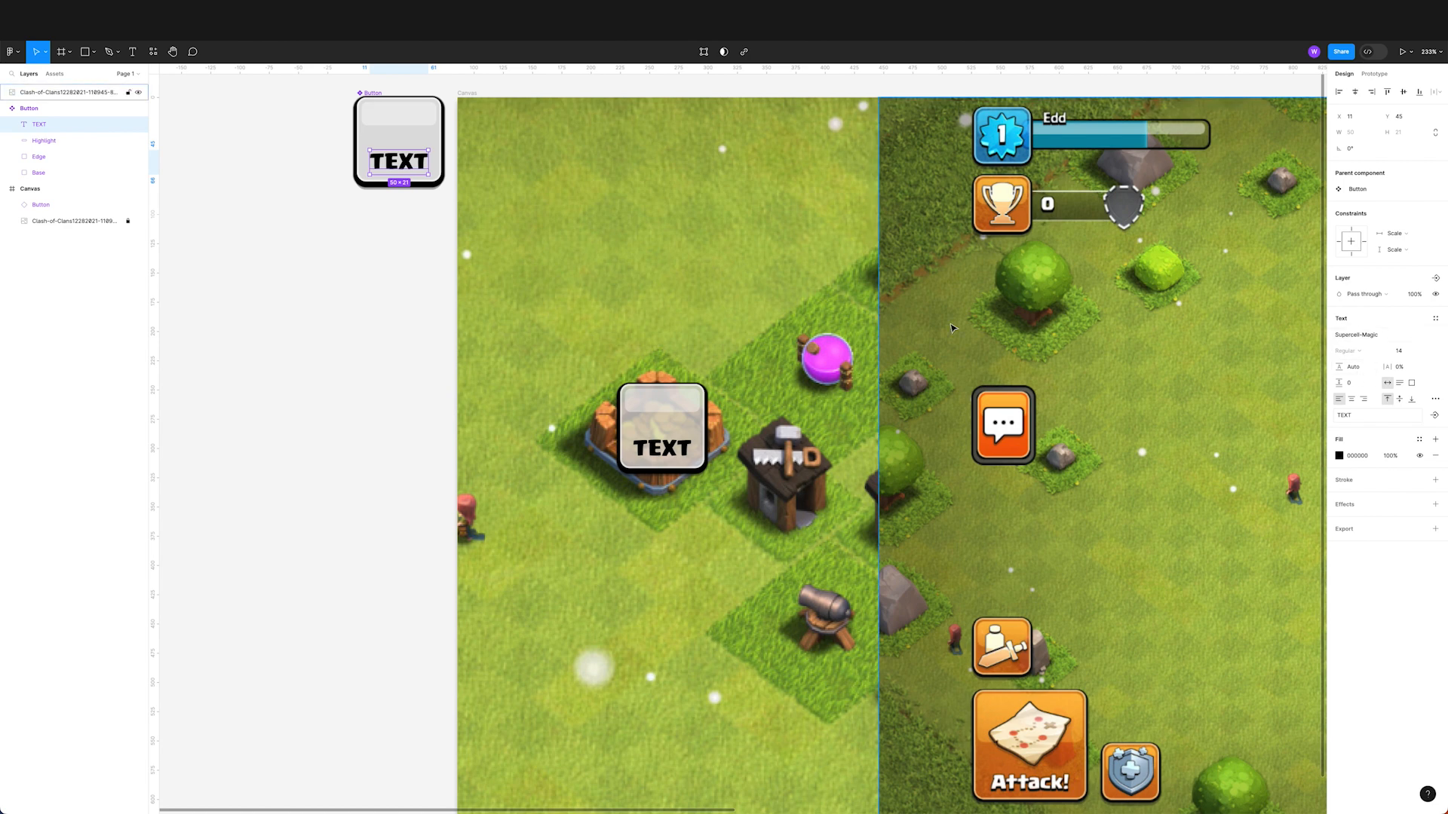
# Step: Fill the TEXT label with white (FFFFFF) and add a black outside stroke 1 thick
pyautogui.moveTo(1052, 474)
pyautogui.mouseDown()
pyautogui.moveTo(696, 345)
pyautogui.moveTo(1059, 458)
pyautogui.mouseUp()
pyautogui.hscroll(3, 1122, 437)
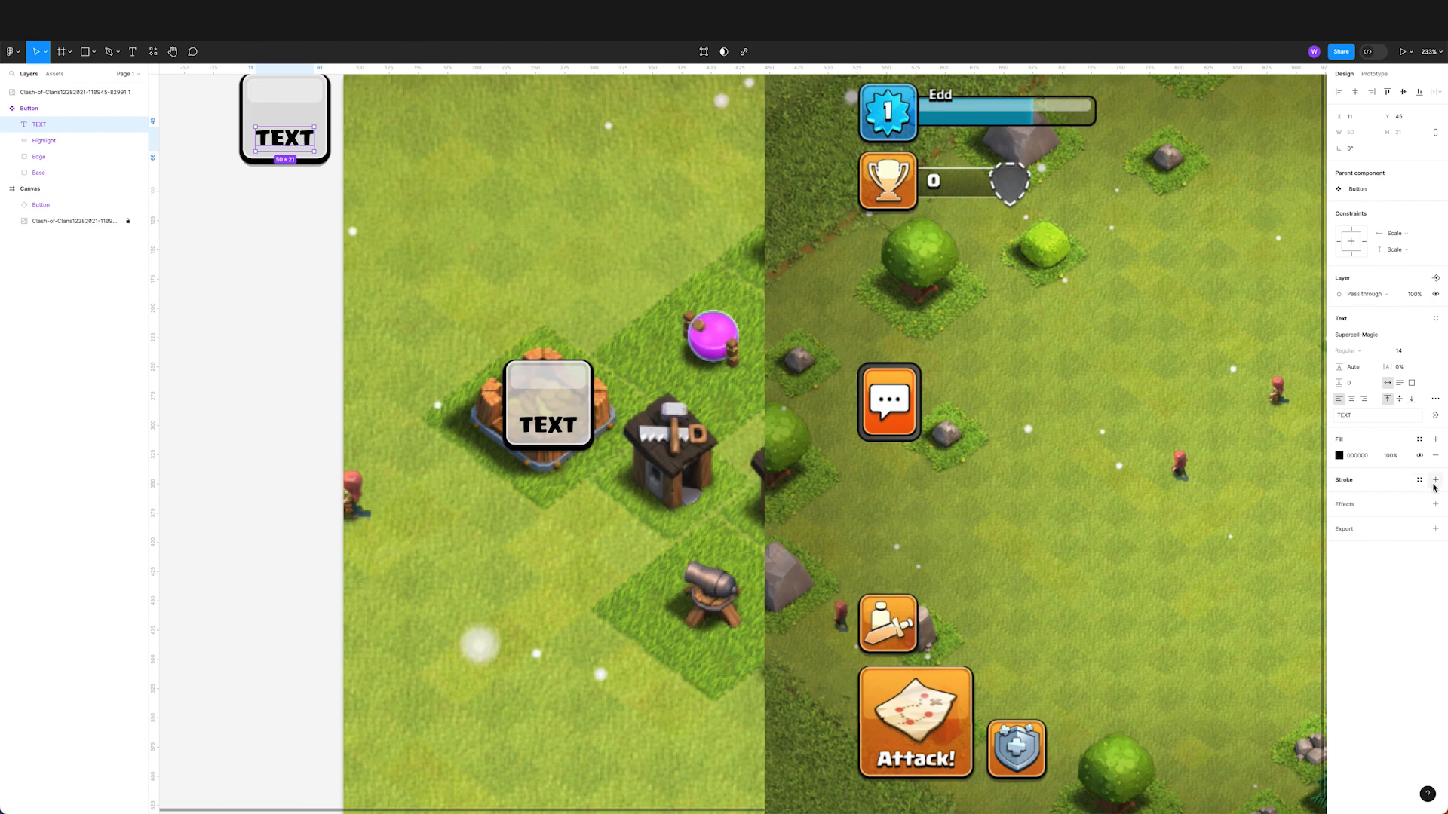
pyautogui.hscroll(4, 1041, 560)
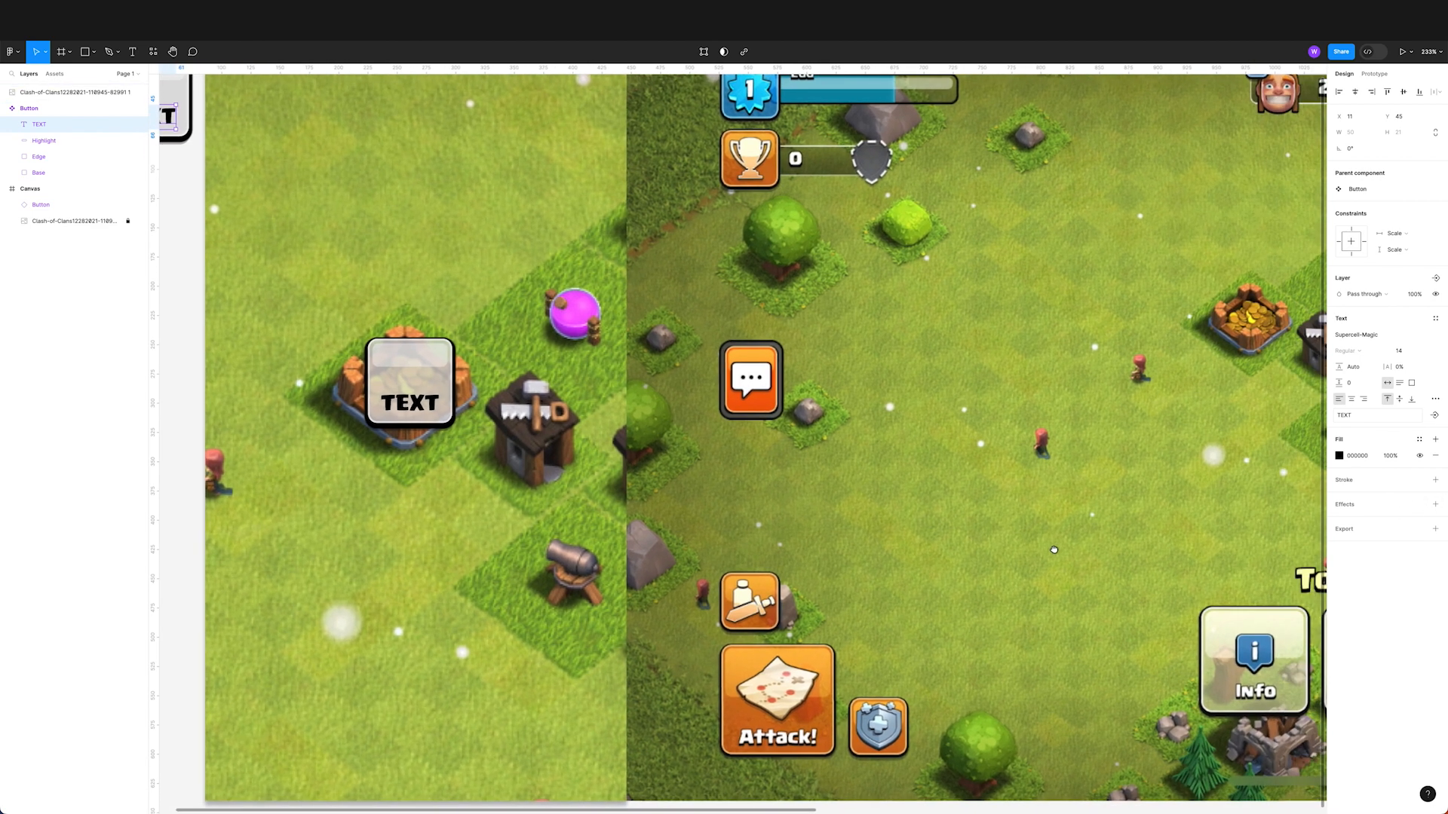
pyautogui.moveTo(1040, 560); pyautogui.dragTo(1160, 587)
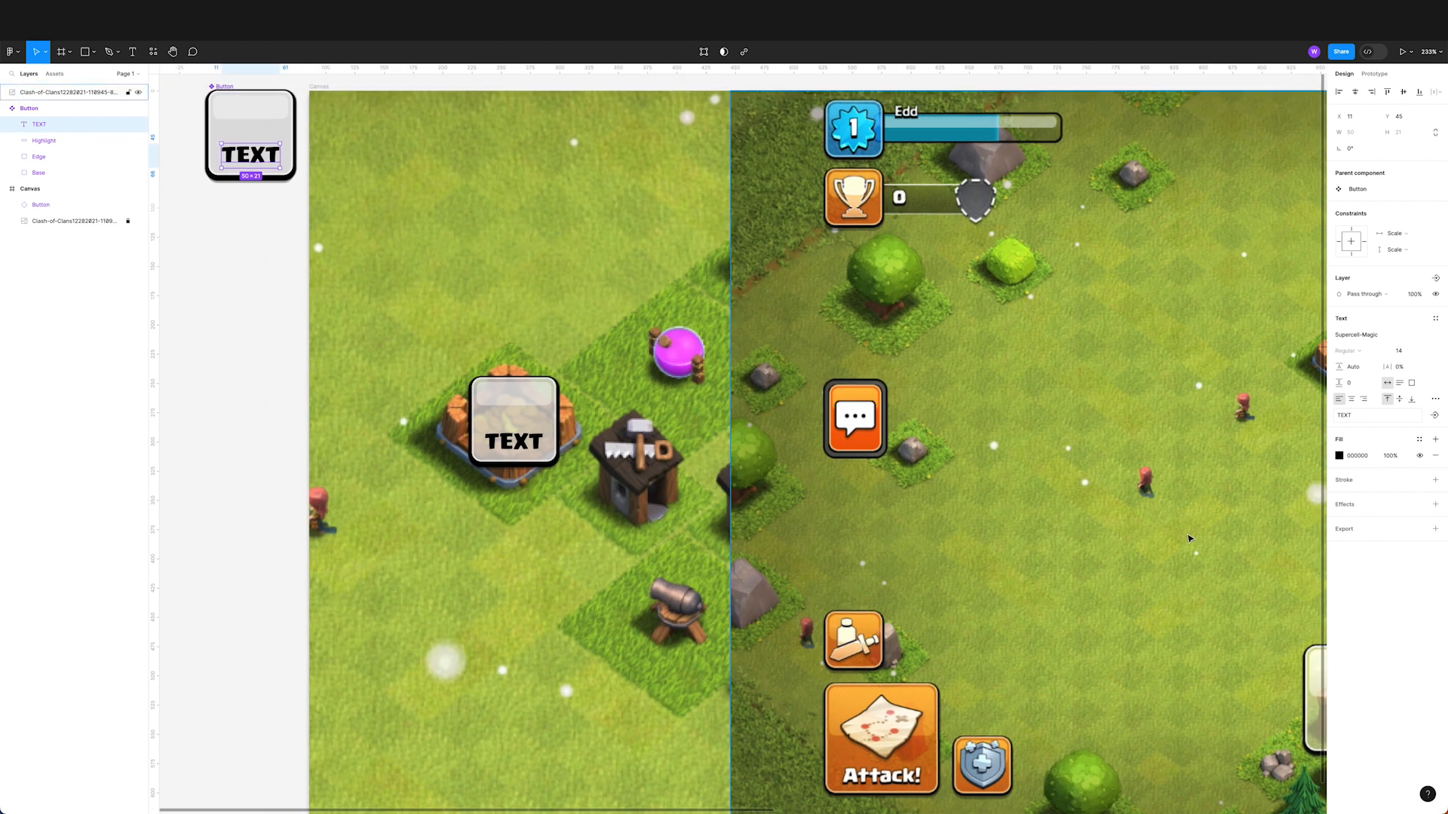
pyautogui.hscroll(2, 1189, 538)
pyautogui.click(1338, 457)
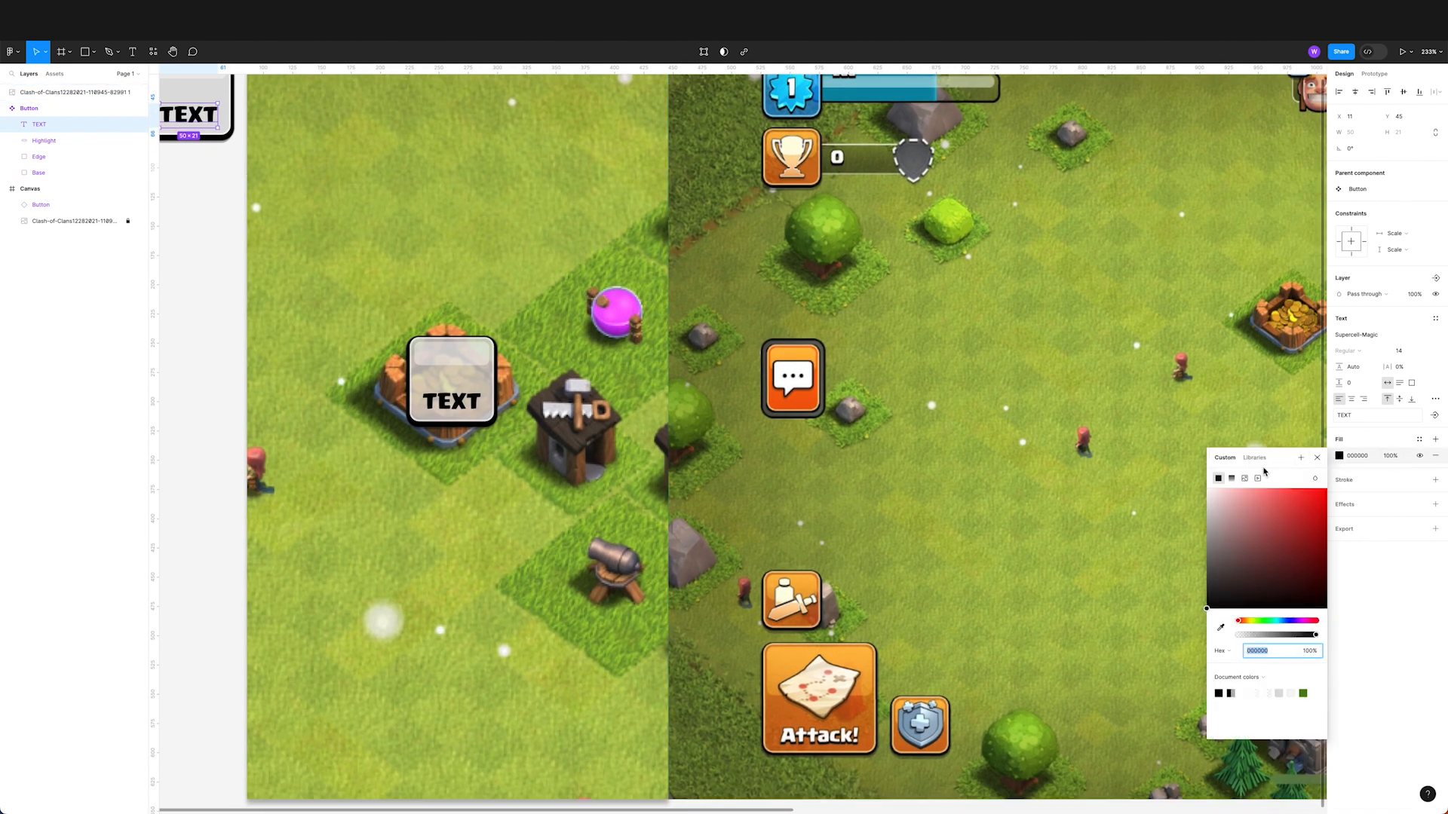
pyautogui.moveTo(1254, 516); pyautogui.dragTo(1143, 447)
pyautogui.click(1317, 458)
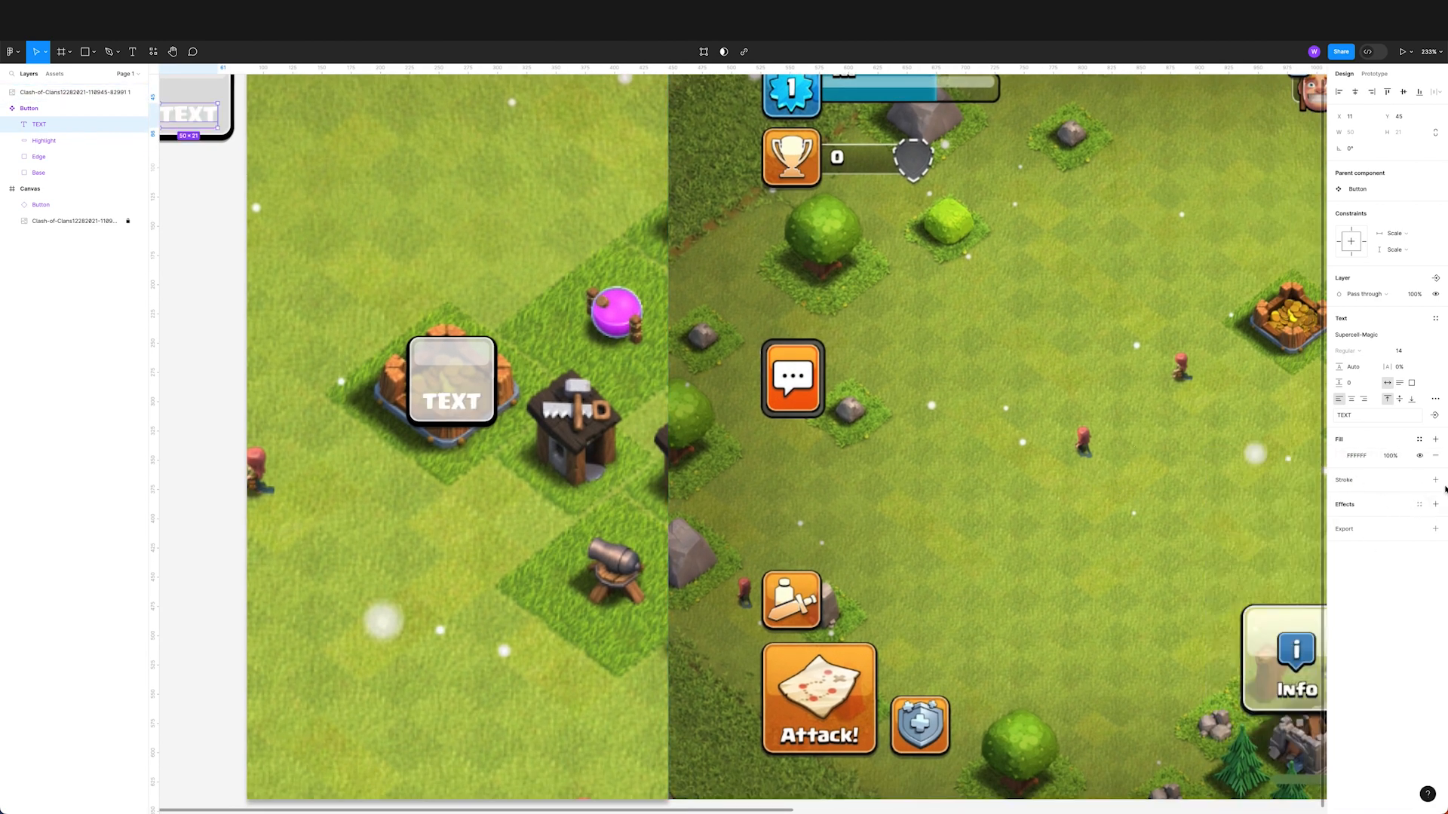
pyautogui.click(1435, 480)
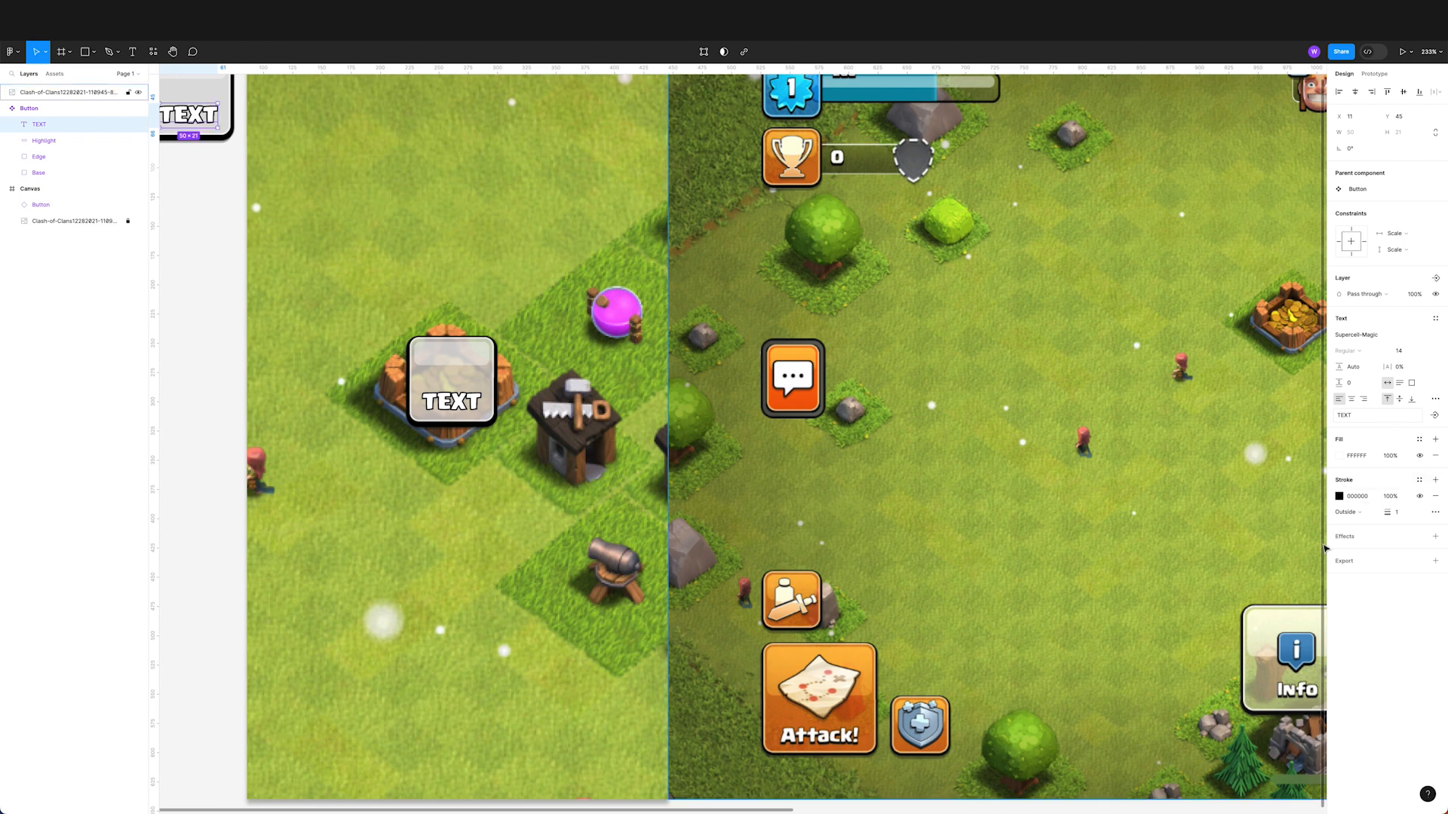
# Step: Add a drop shadow to the label with Y offset 1, blur 0 and 100% black opacity
pyautogui.click(1435, 536)
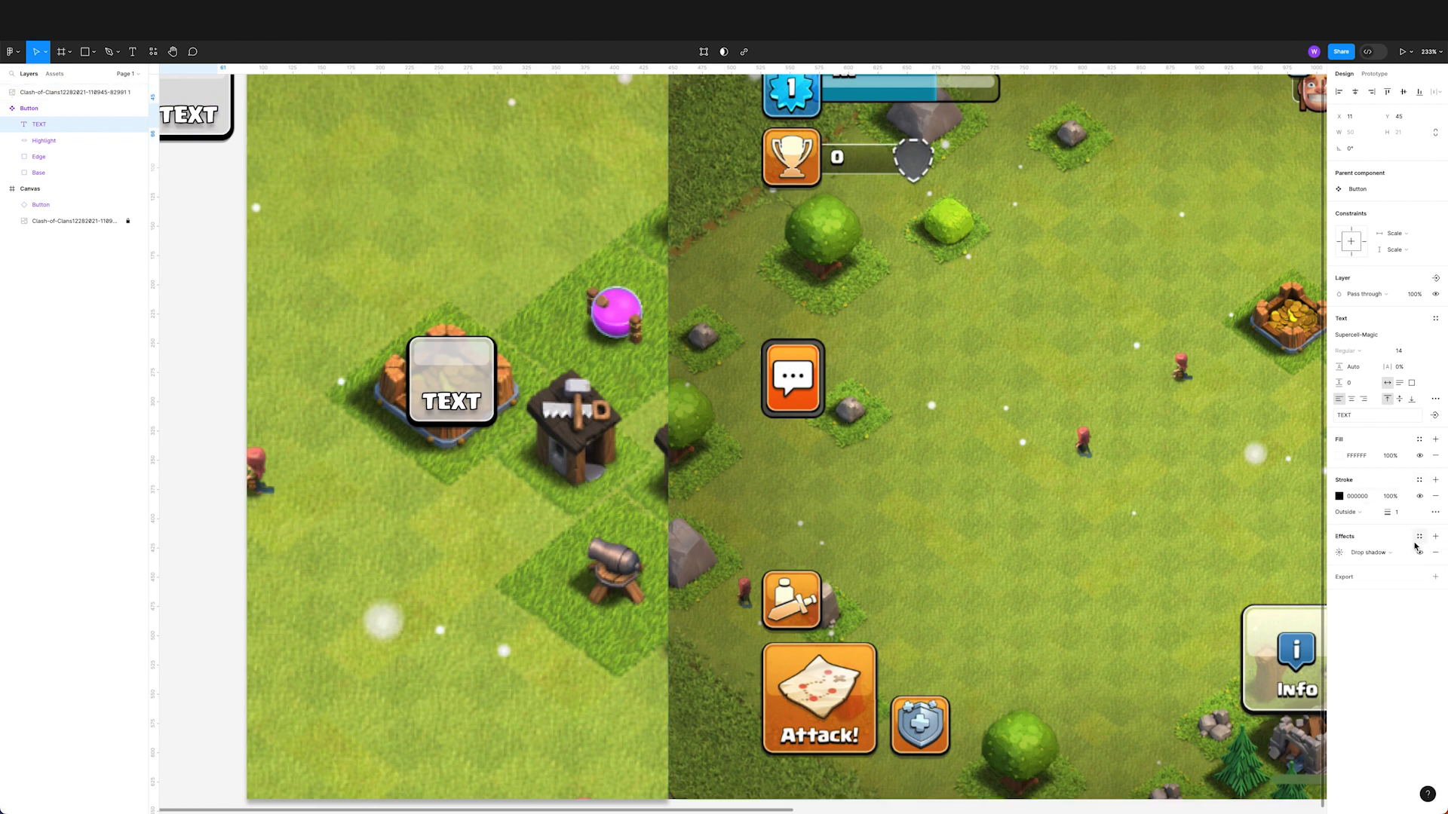
pyautogui.click(1340, 552)
pyautogui.click(1238, 595)
pyautogui.click(1291, 578)
pyautogui.write('2')
pyautogui.press('Down')
pyautogui.click(1233, 596)
pyautogui.press('Down')
pyautogui.press('Down')
pyautogui.press('Down')
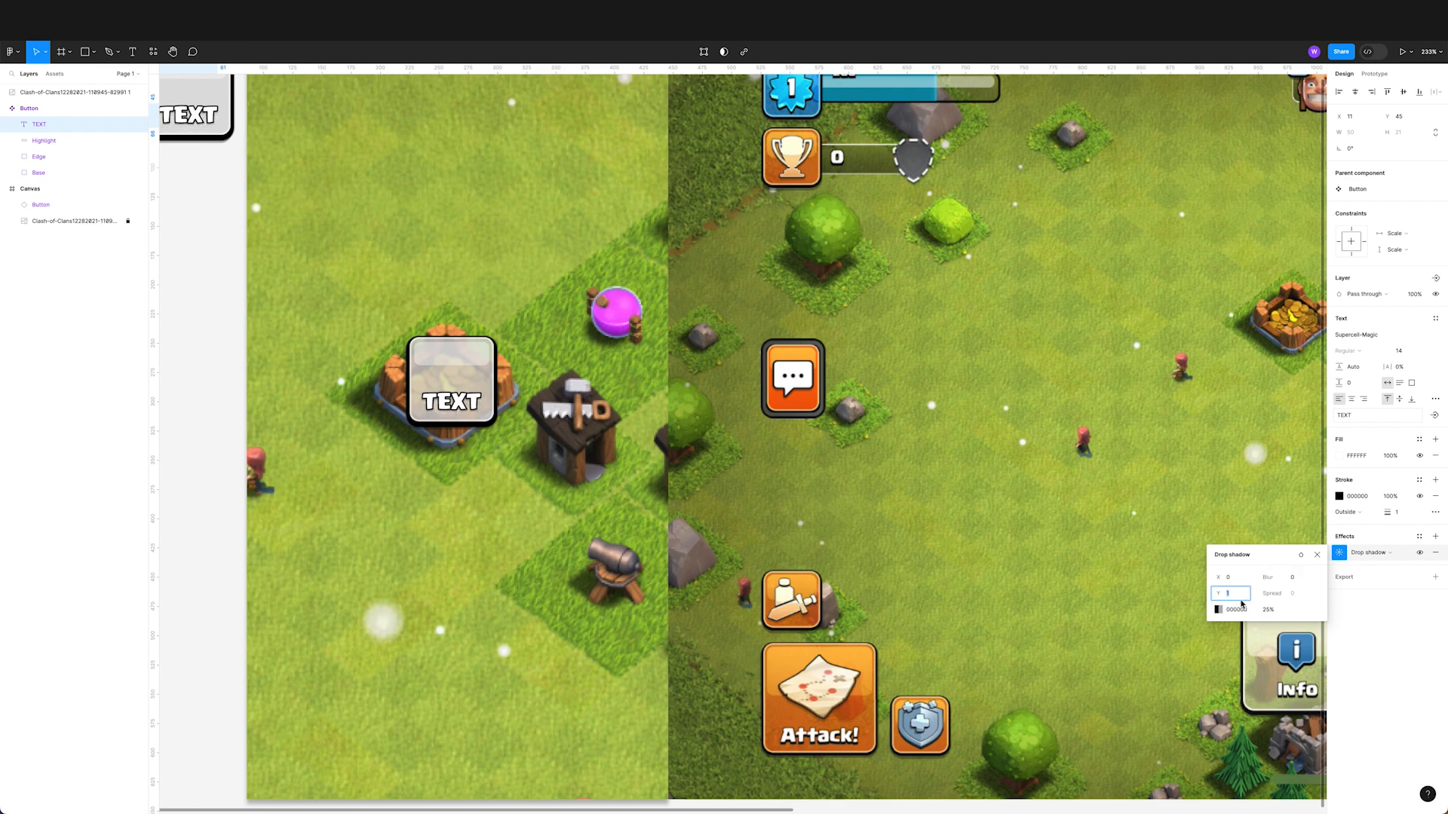
pyautogui.click(1275, 609)
pyautogui.write('100')
pyautogui.click(230, 266)
pyautogui.moveTo(224, 271); pyautogui.dragTo(332, 284)
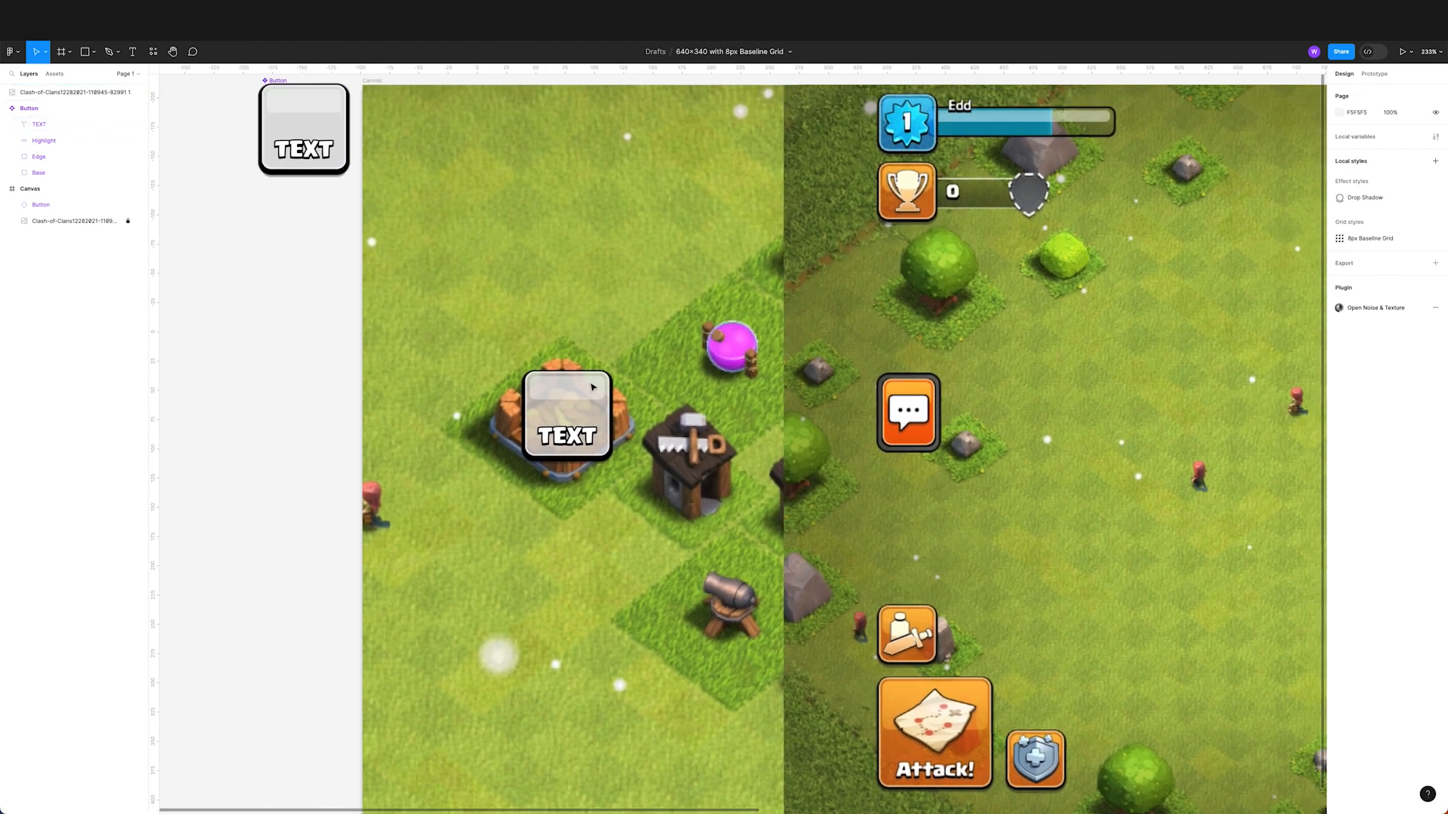
# Step: Change the label of the Button instance on the Canvas frame to Info
pyautogui.moveTo(653, 473); pyautogui.dragTo(603, 450)
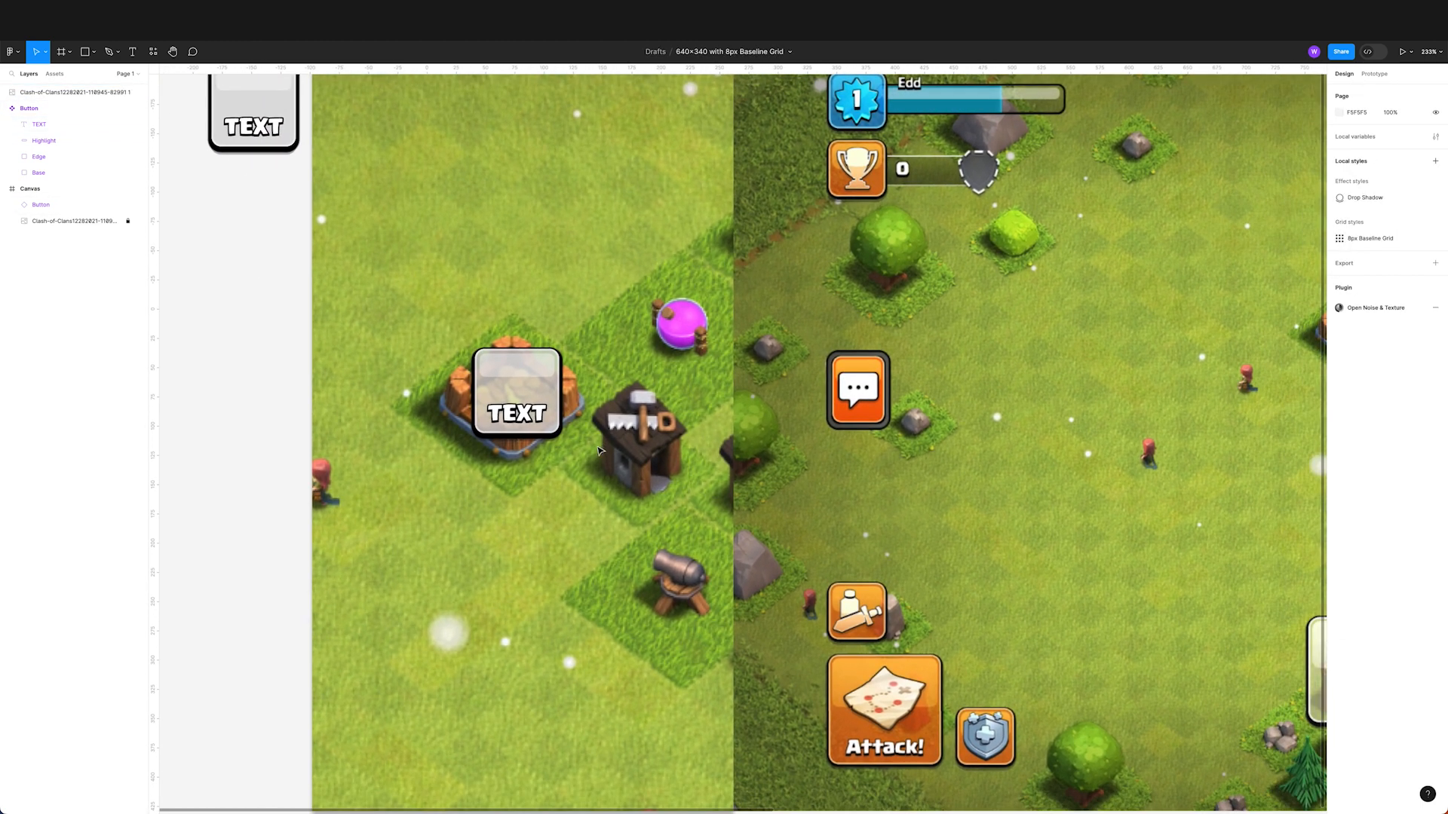
pyautogui.click(521, 417)
pyautogui.moveTo(520, 417); pyautogui.dragTo(499, 446)
pyautogui.doubleClick(504, 448)
pyautogui.write('Info')
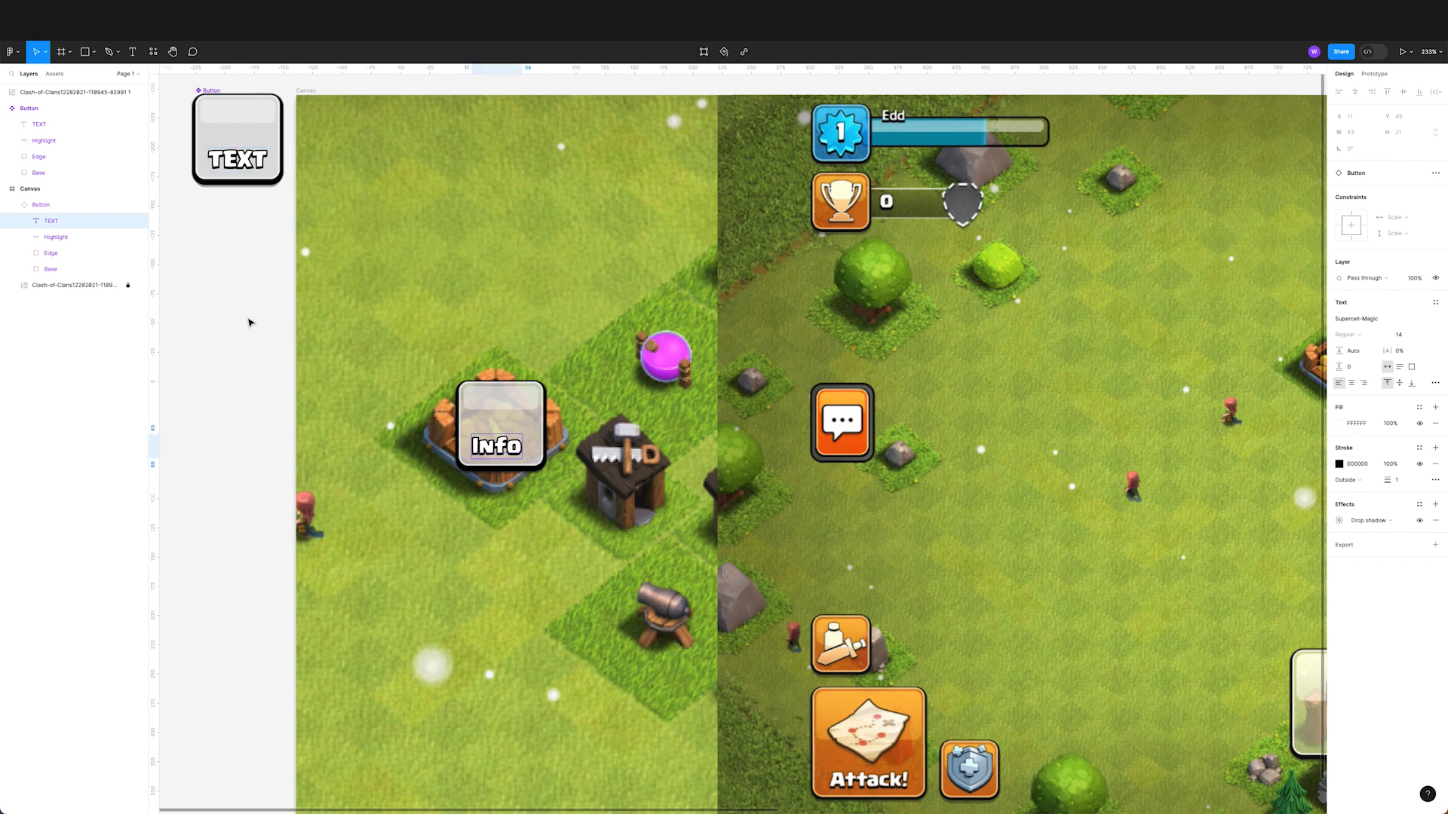
# Step: Centre-align the TEXT label in the main Button component
pyautogui.click(243, 161)
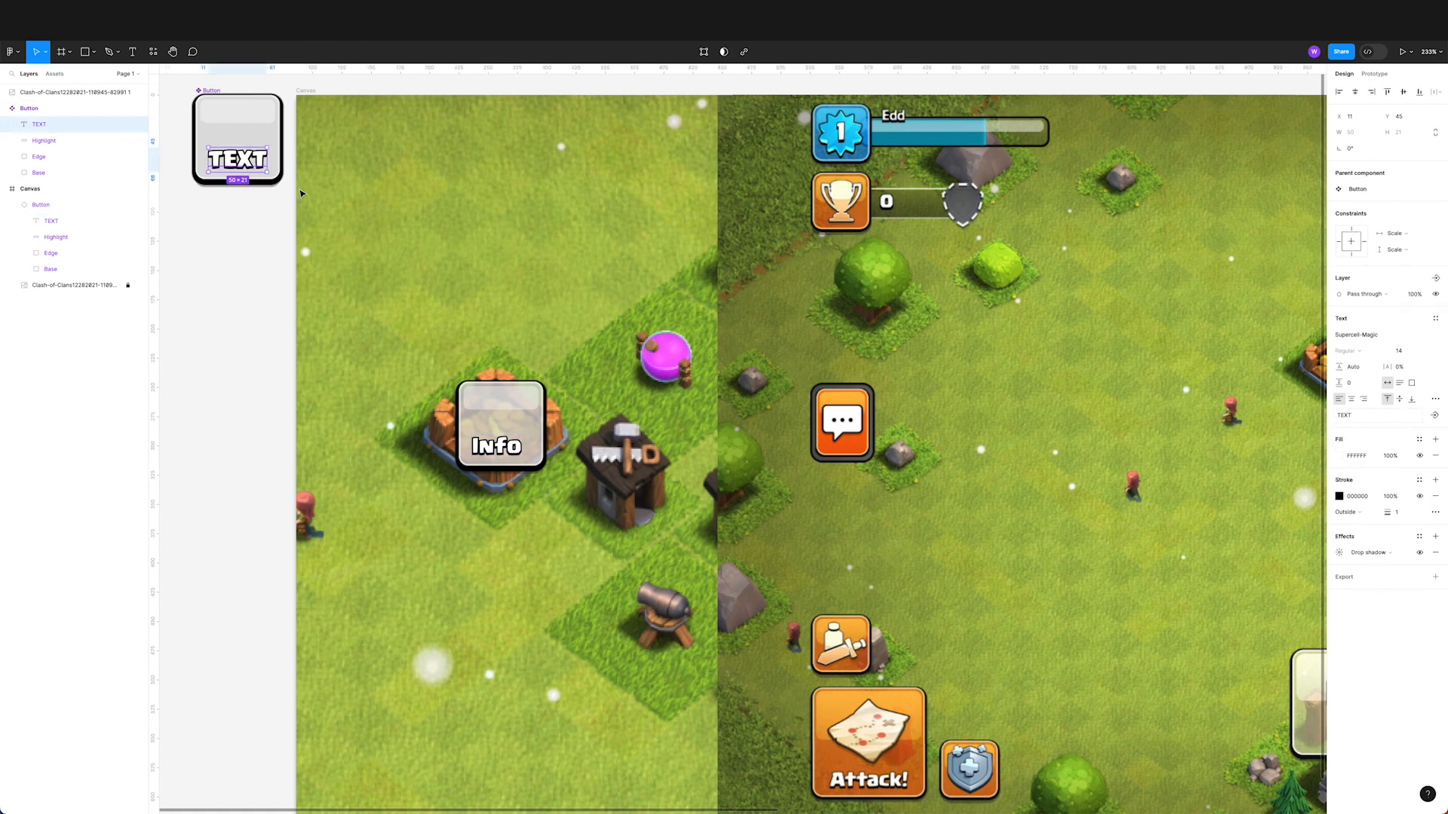
pyautogui.click(1351, 405)
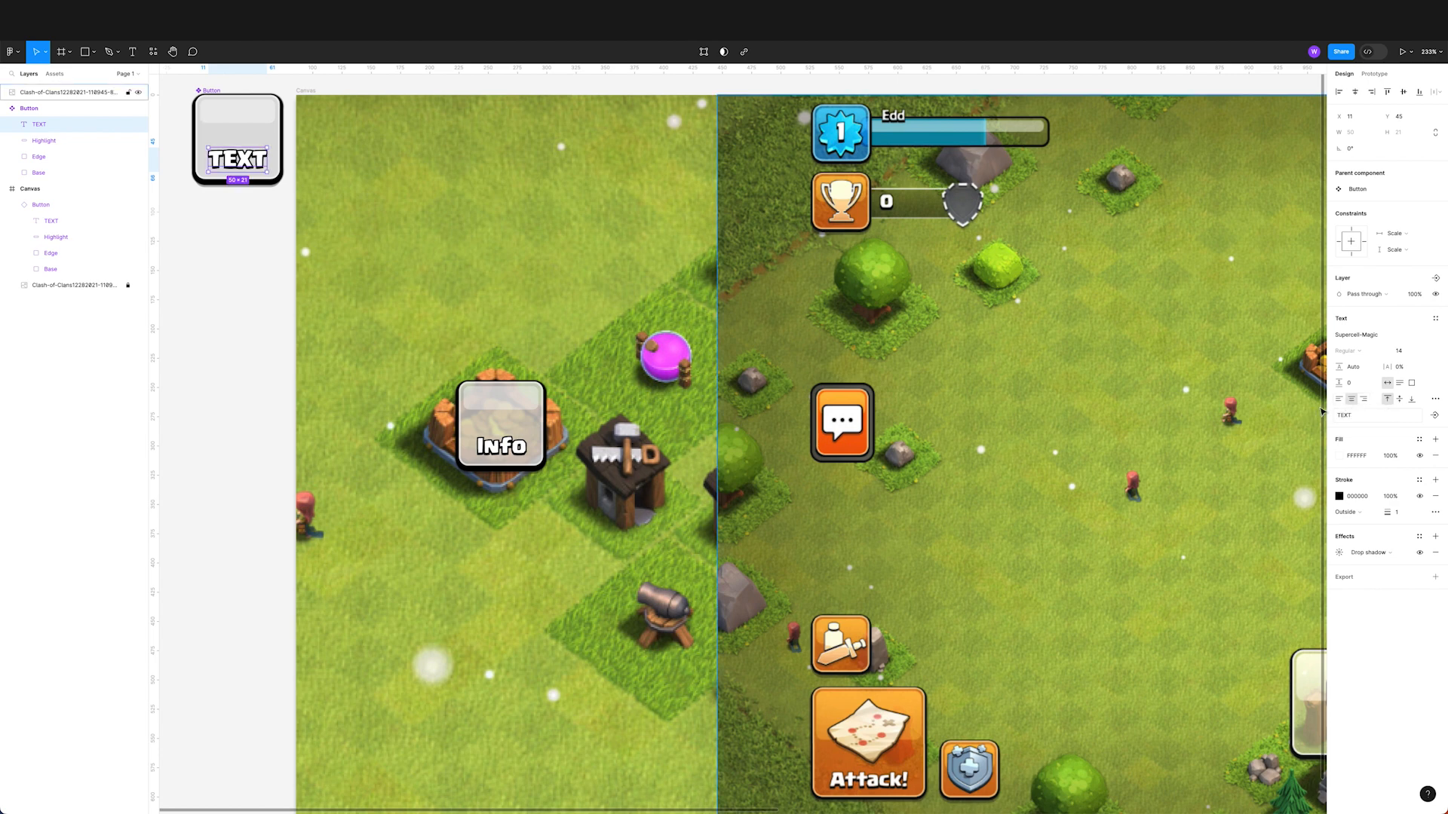
pyautogui.click(242, 298)
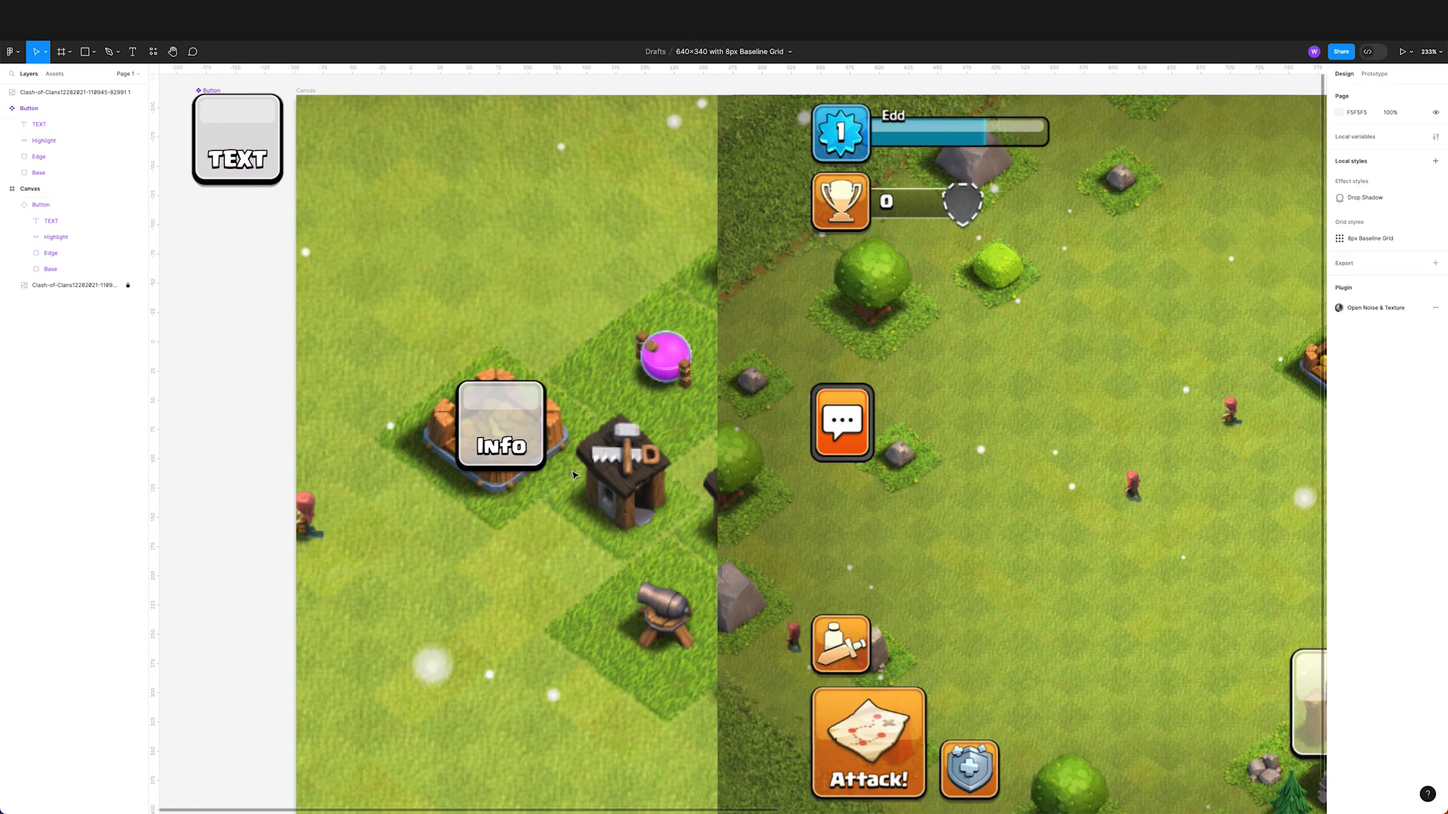
pyautogui.hscroll(5, 519, 455)
pyautogui.scroll(-3, 518, 454)
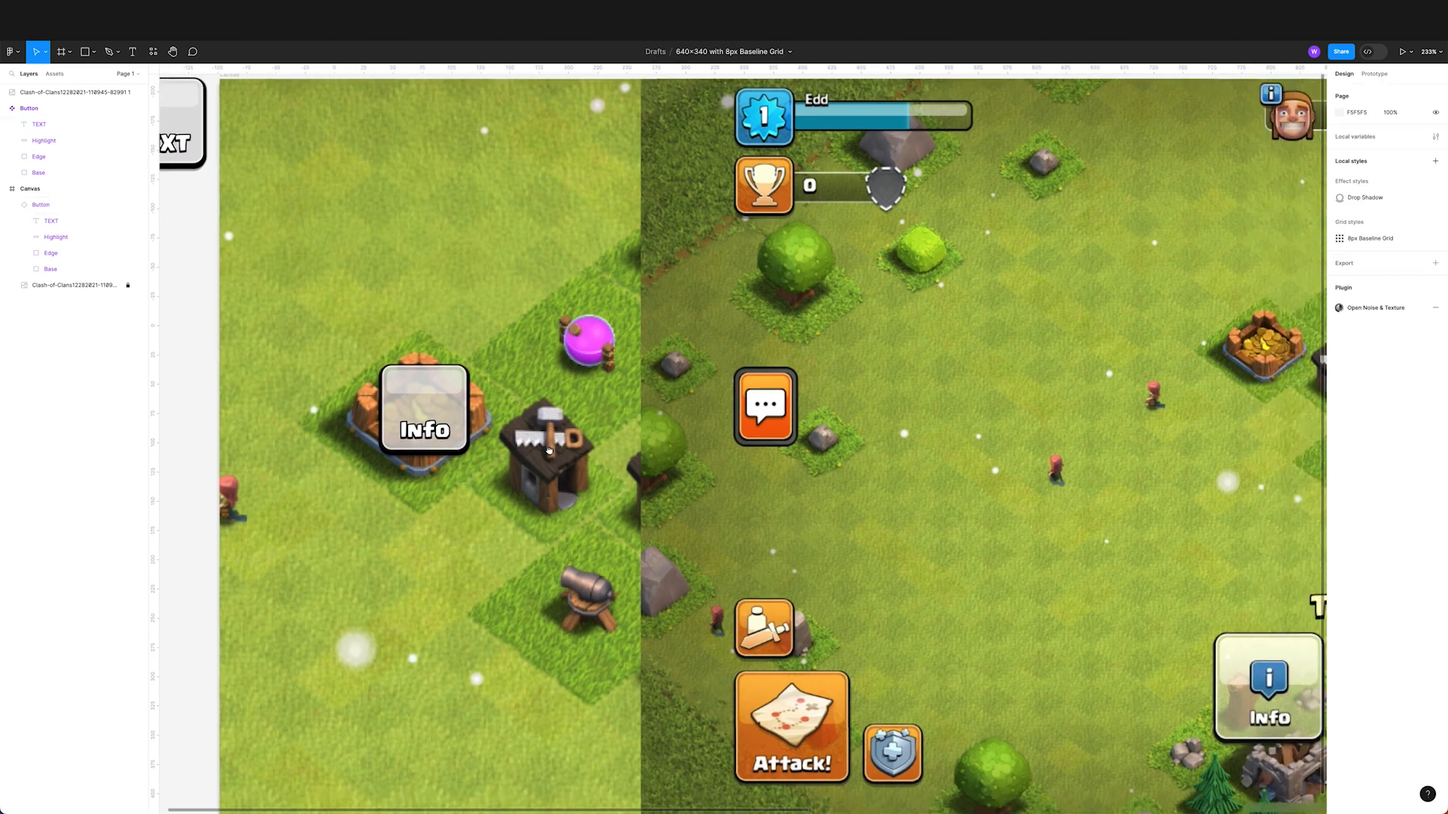
pyautogui.moveTo(455, 408); pyautogui.dragTo(493, 436)
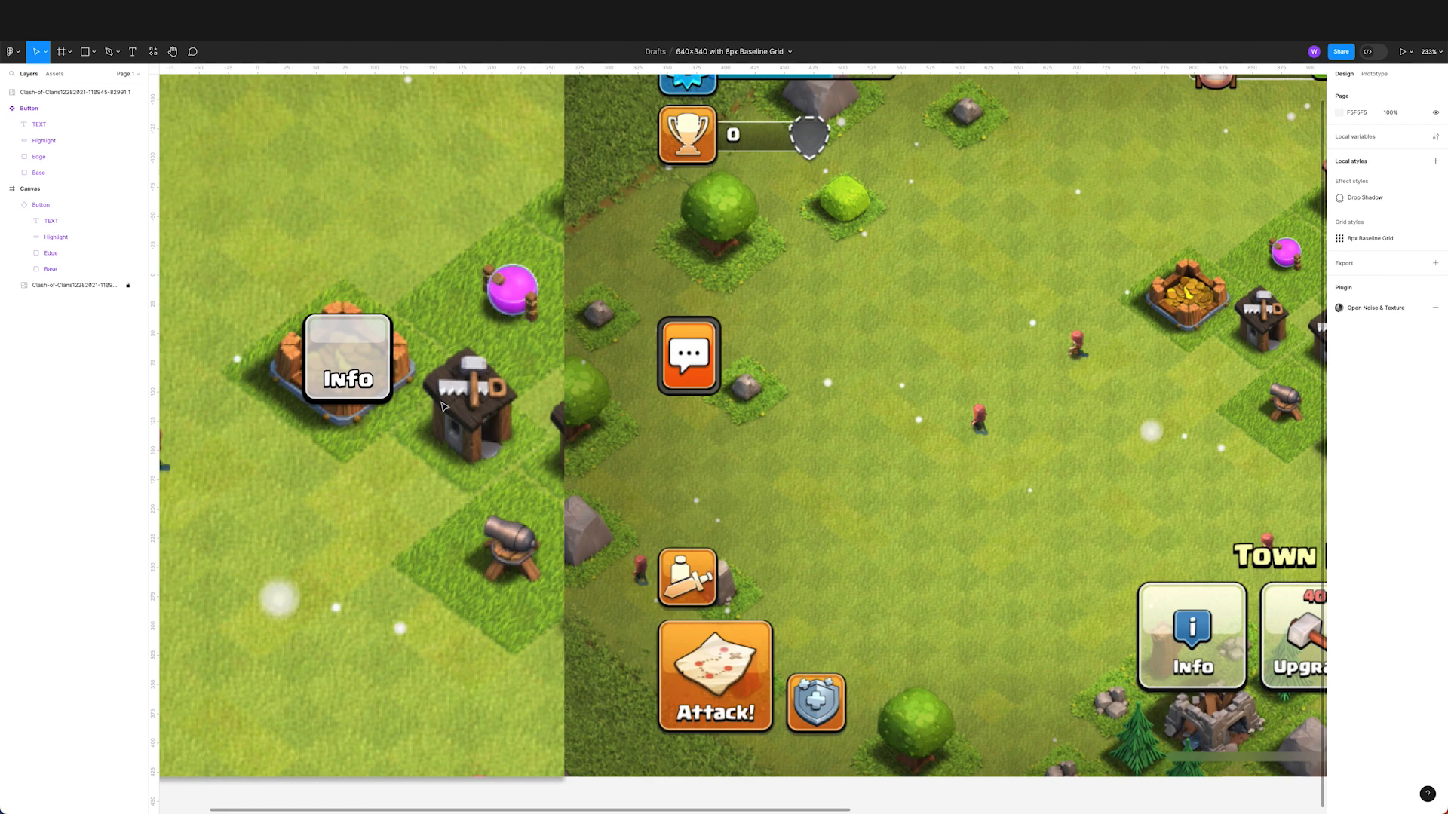
pyautogui.scroll(2, 412, 386)
pyautogui.hscroll(-2, 412, 387)
pyautogui.click(441, 445)
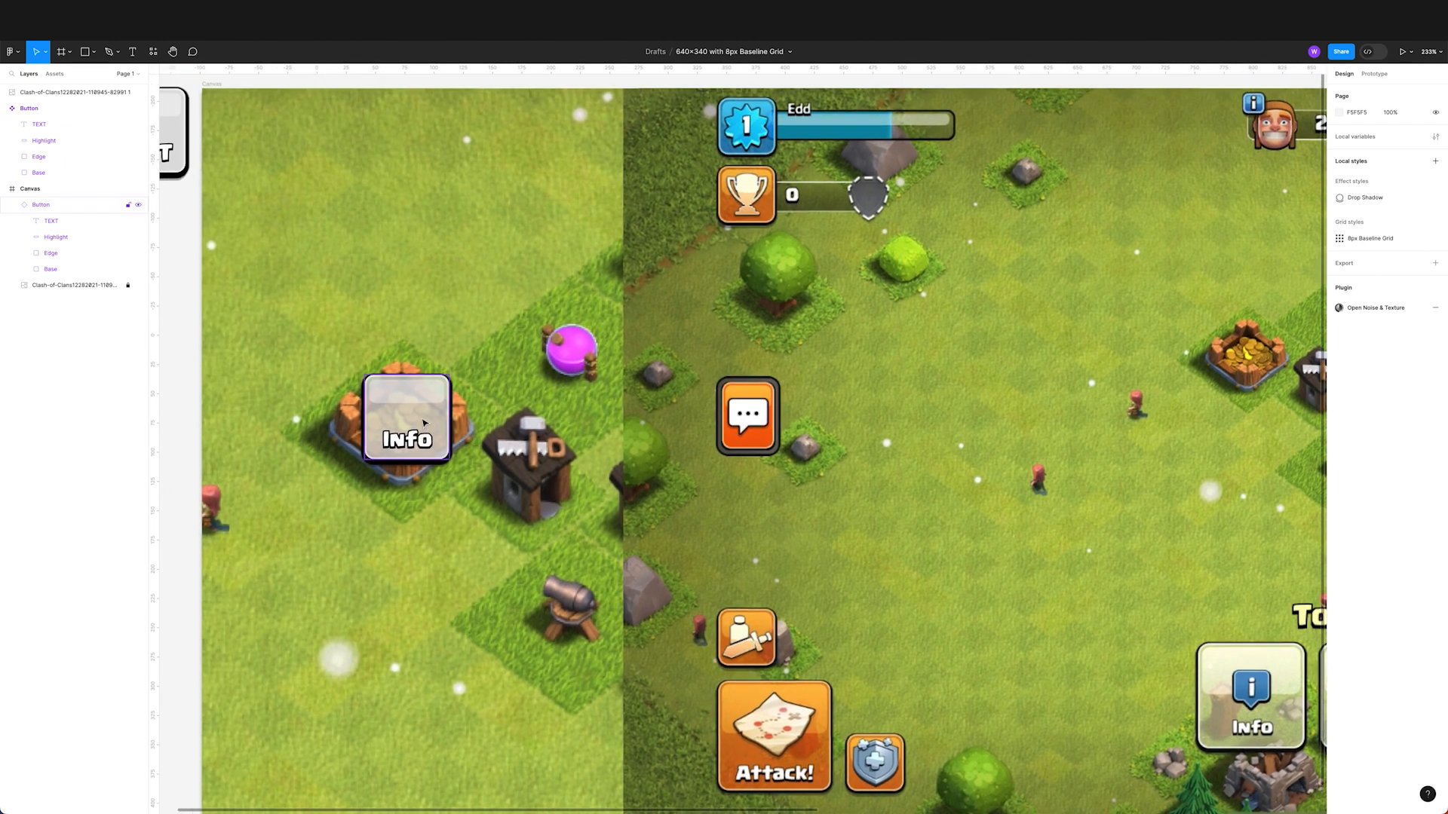
# Step: Duplicate the Info button on the Canvas frame and place the copy directly below the original
pyautogui.scroll(3, 442, 446)
pyautogui.hscroll(-4, 441, 445)
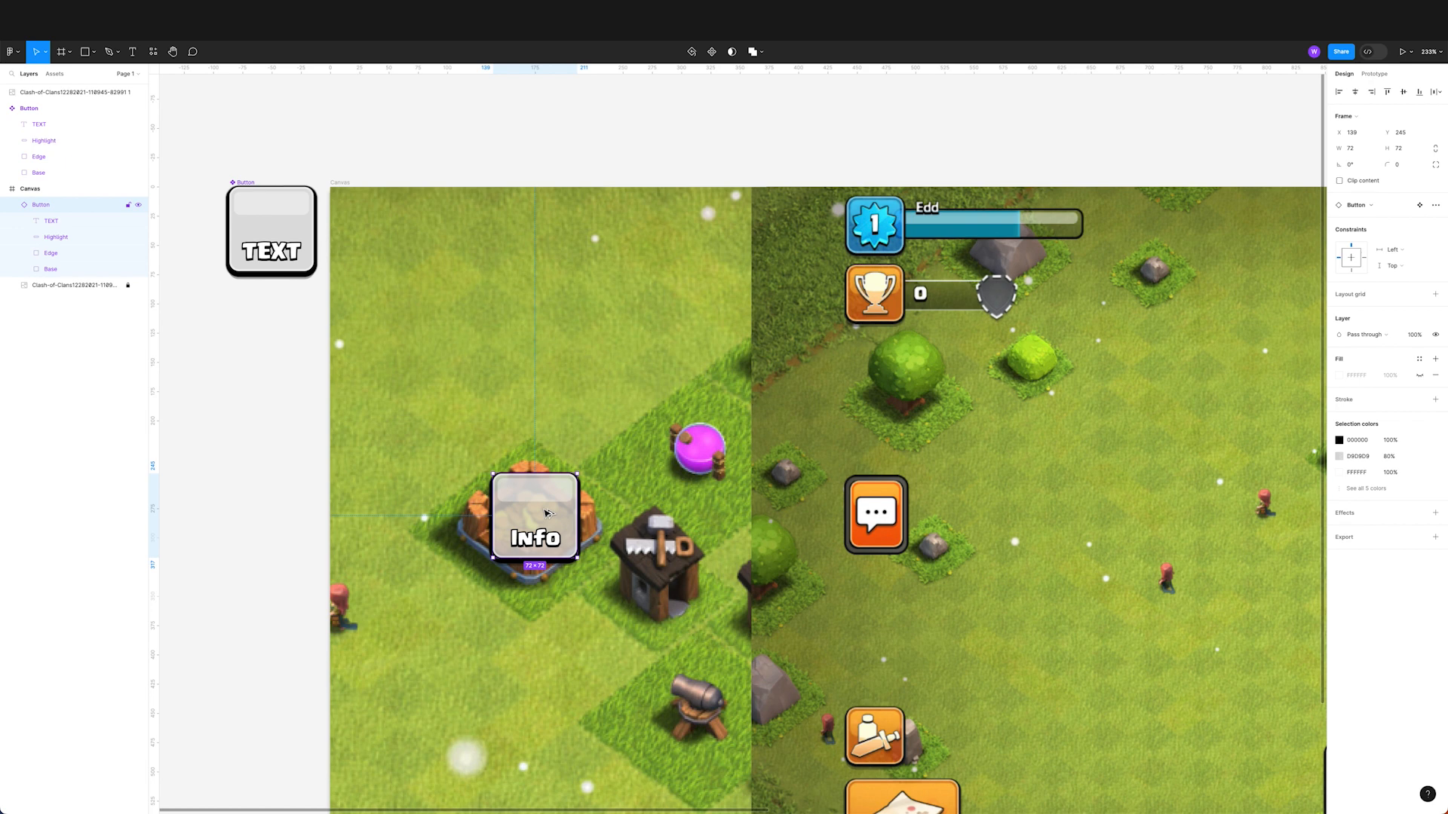
pyautogui.moveTo(548, 513); pyautogui.dragTo(547, 622)
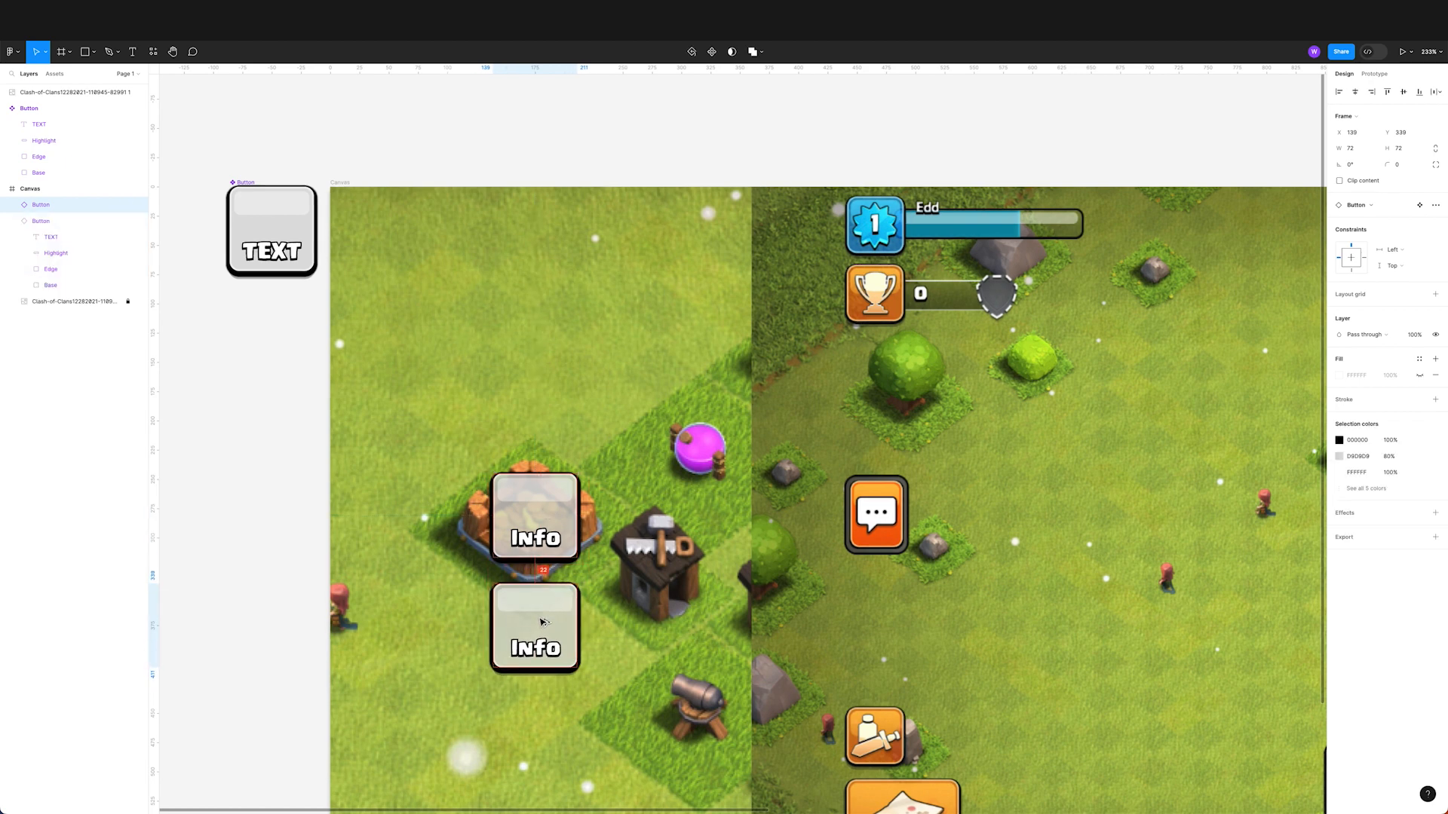
# Step: Give the duplicated button's Base a fully opaque orange fill (F3600C) sampled from the chat button in the reference screenshot
pyautogui.scroll(-3, 553, 485)
pyautogui.hscroll(1, 553, 486)
pyautogui.scroll(-2, 552, 486)
pyautogui.hscroll(1, 553, 485)
pyautogui.doubleClick(489, 447)
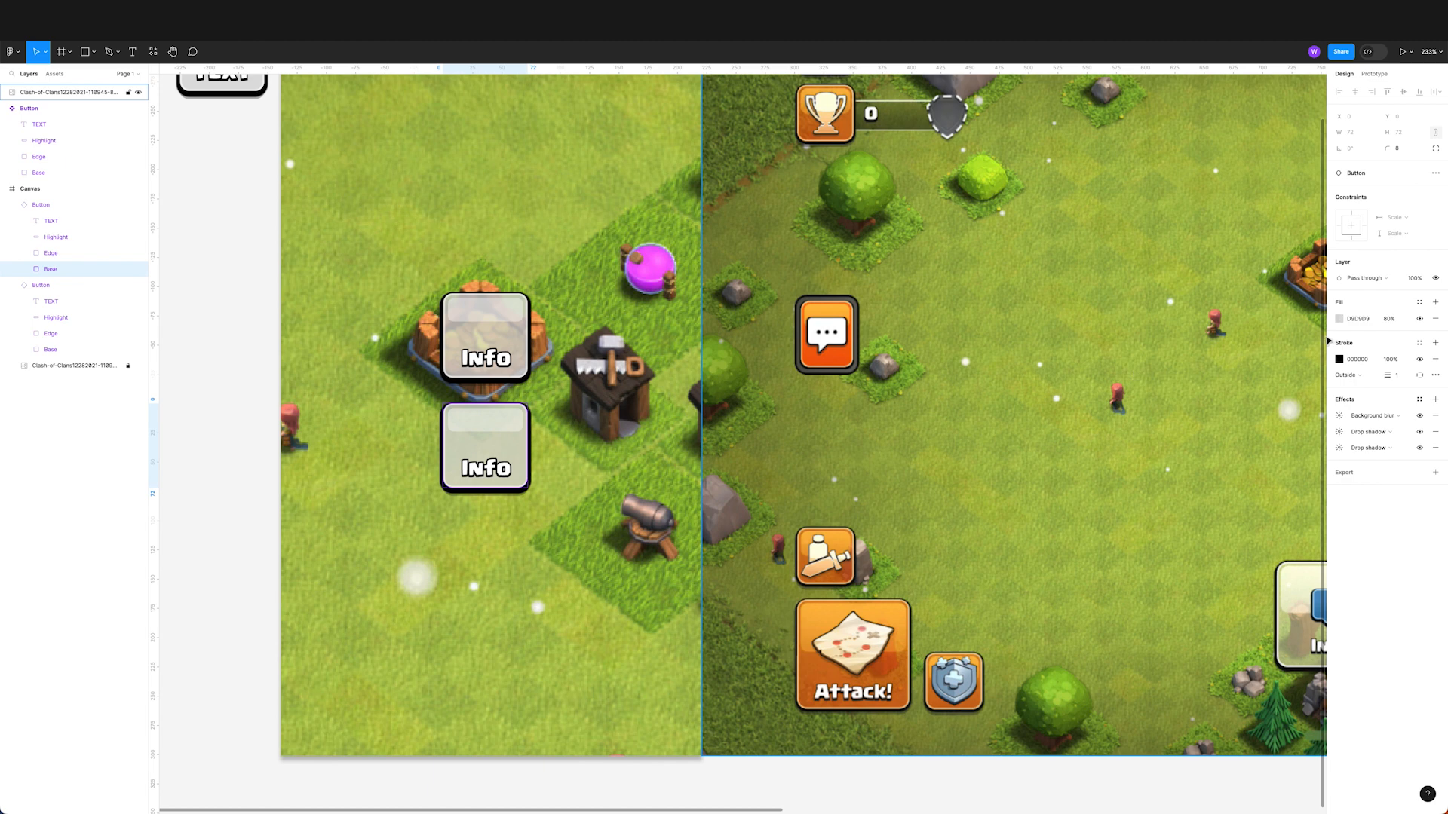
pyautogui.click(1340, 319)
pyautogui.moveTo(1307, 500); pyautogui.dragTo(1319, 498)
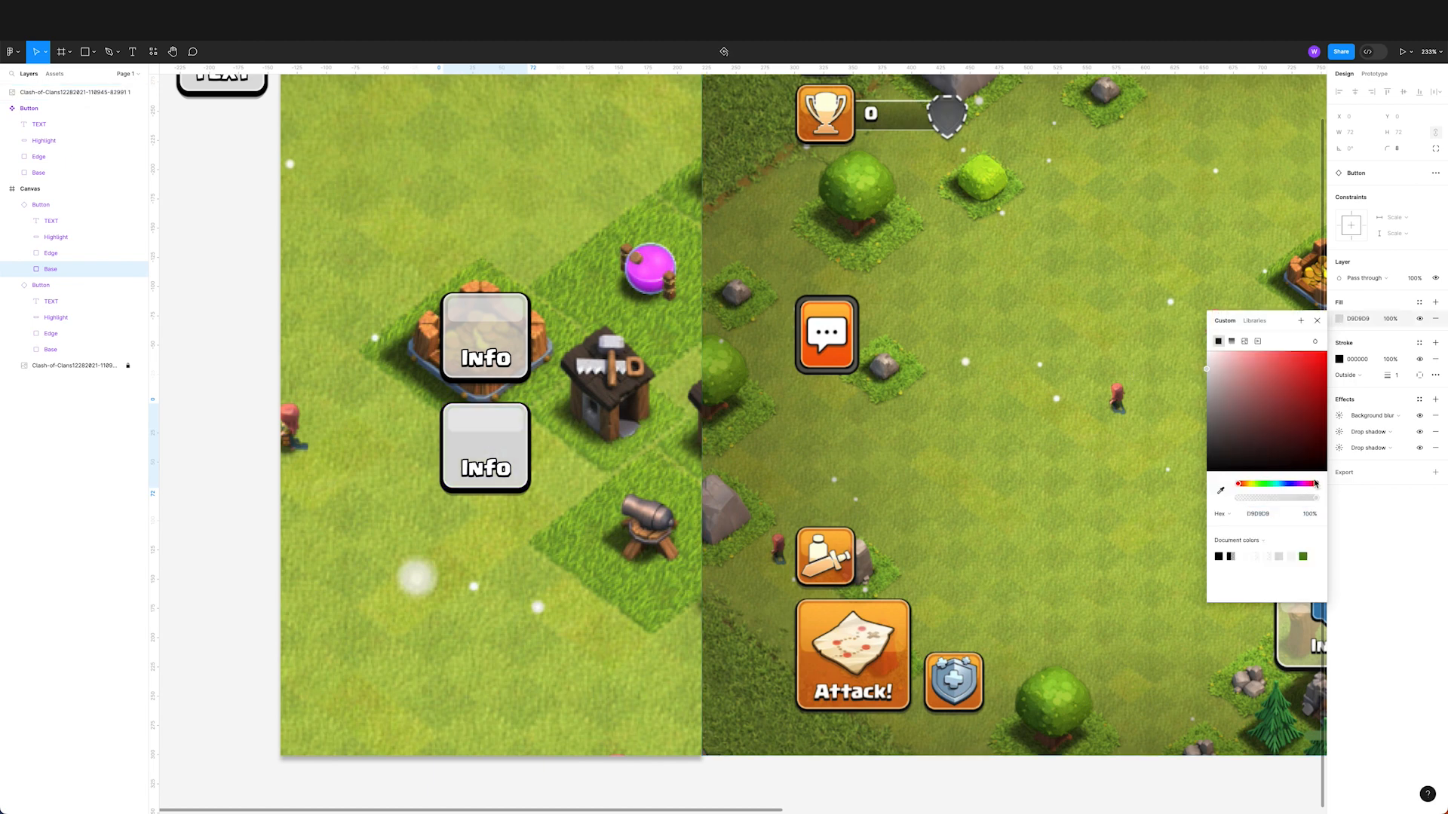
pyautogui.click(1222, 492)
pyautogui.click(844, 364)
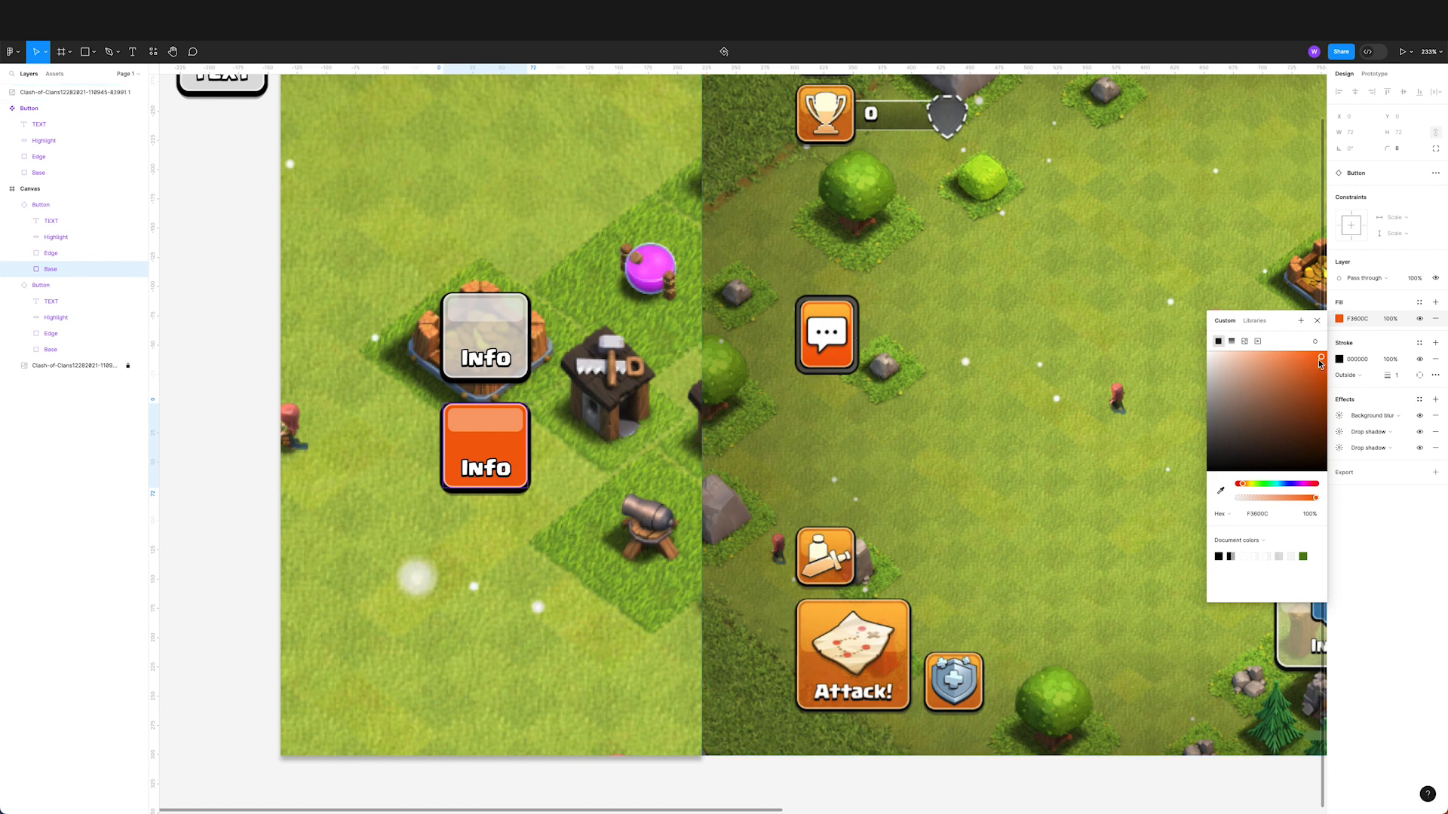
pyautogui.press('Escape')
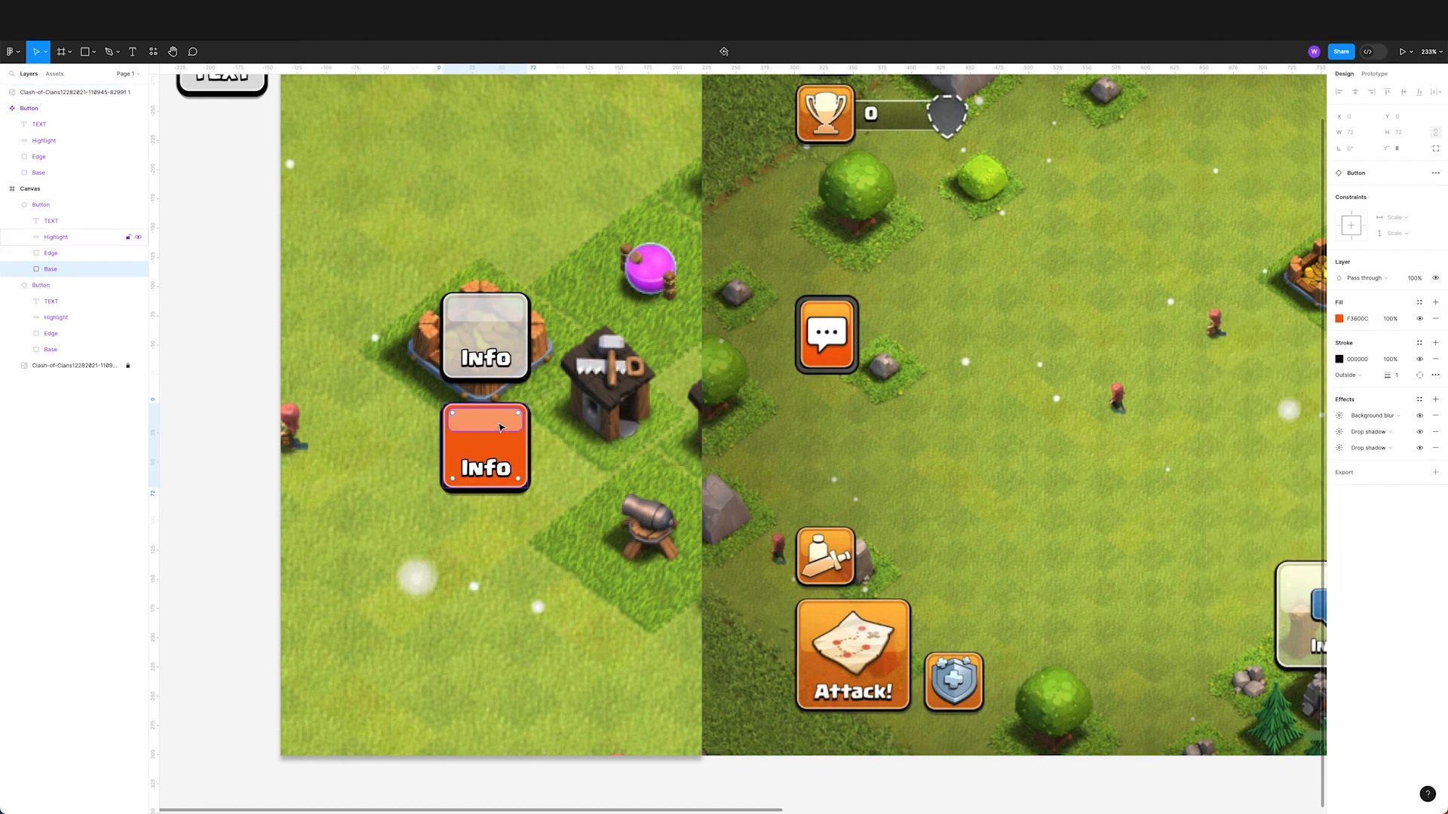
# Step: Change the fill blend mode of the orange button's Highlight to Overlay
pyautogui.click(55, 237)
pyautogui.click(1341, 319)
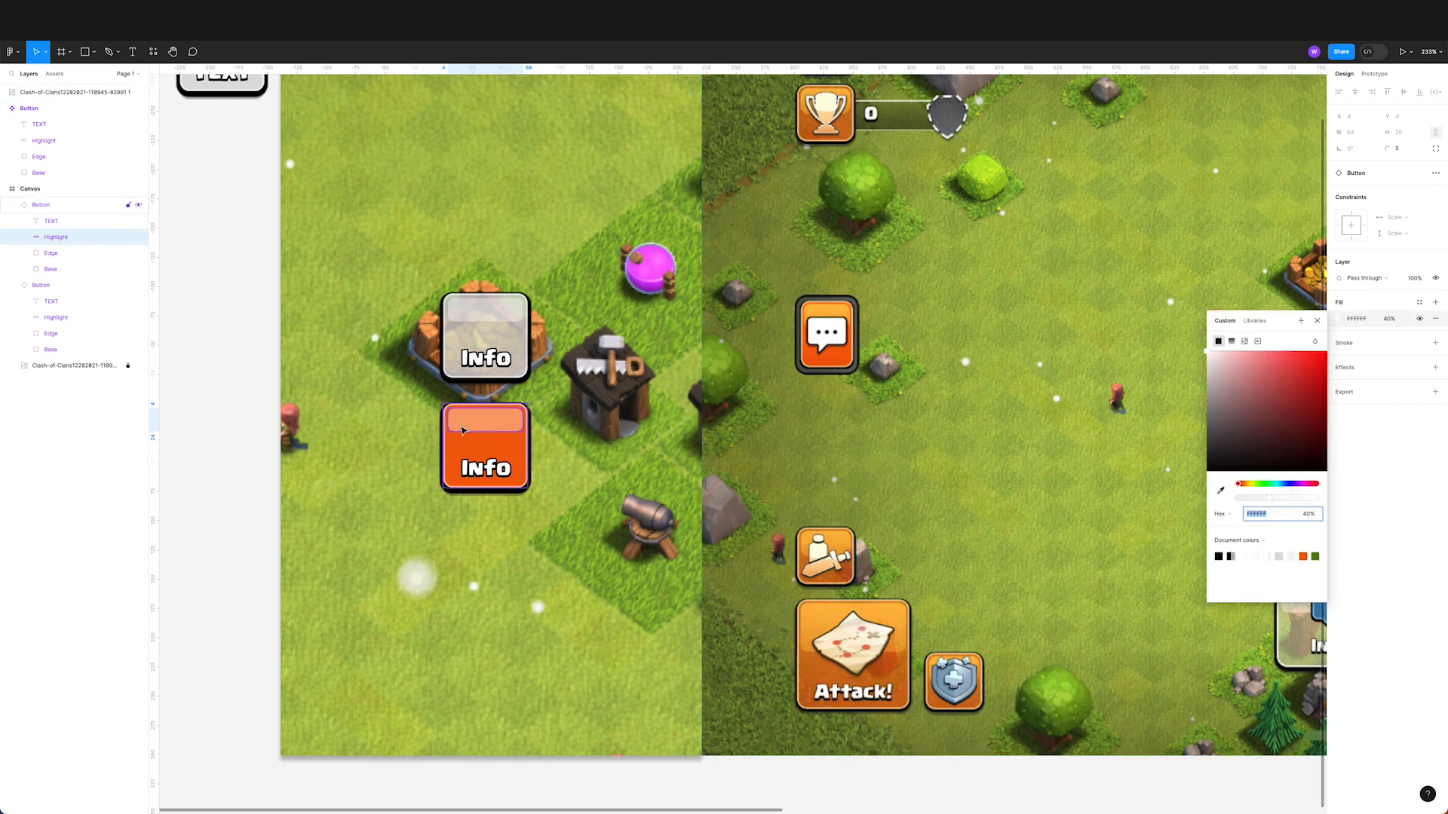
pyautogui.click(1315, 345)
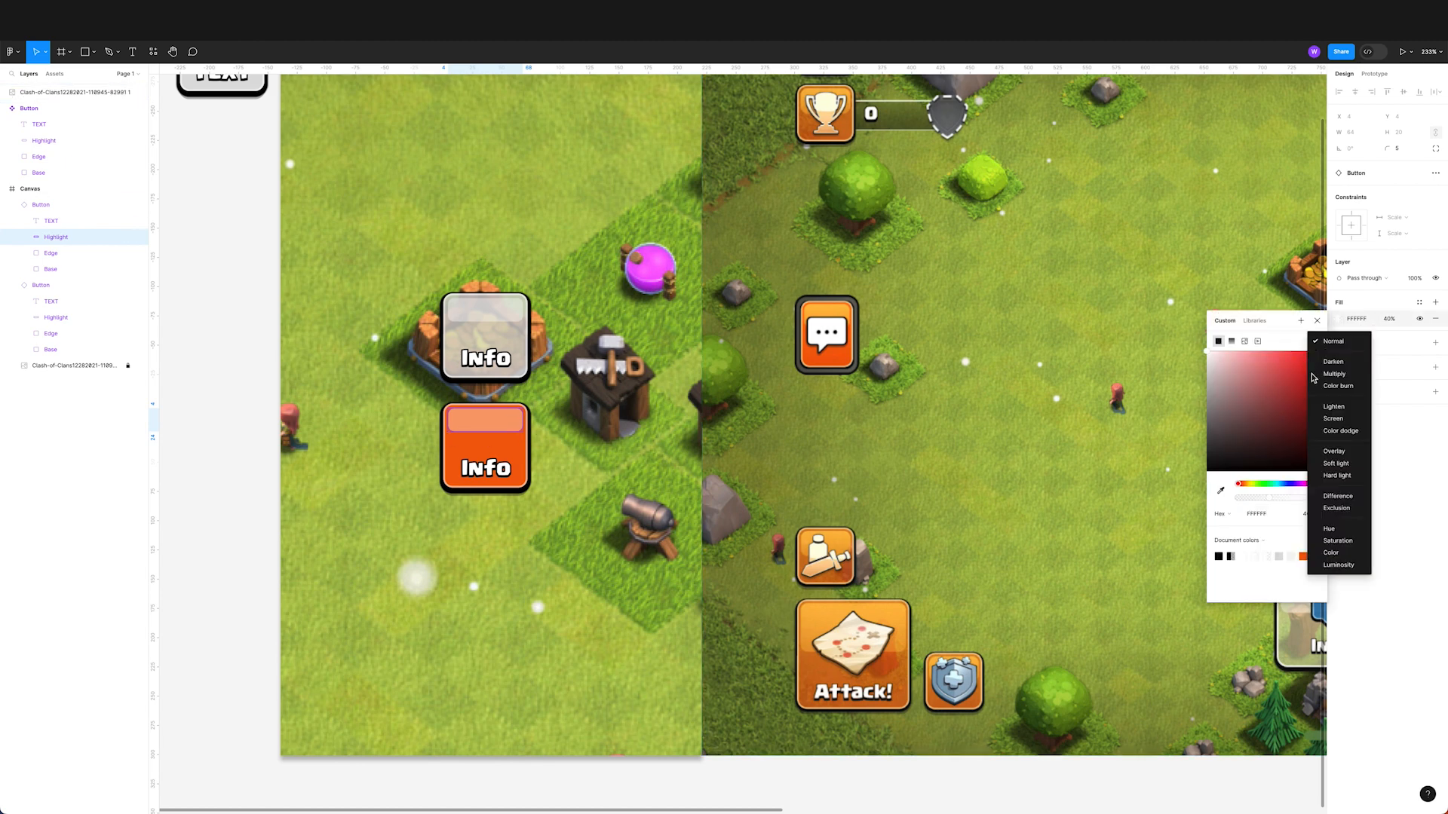
pyautogui.click(1336, 450)
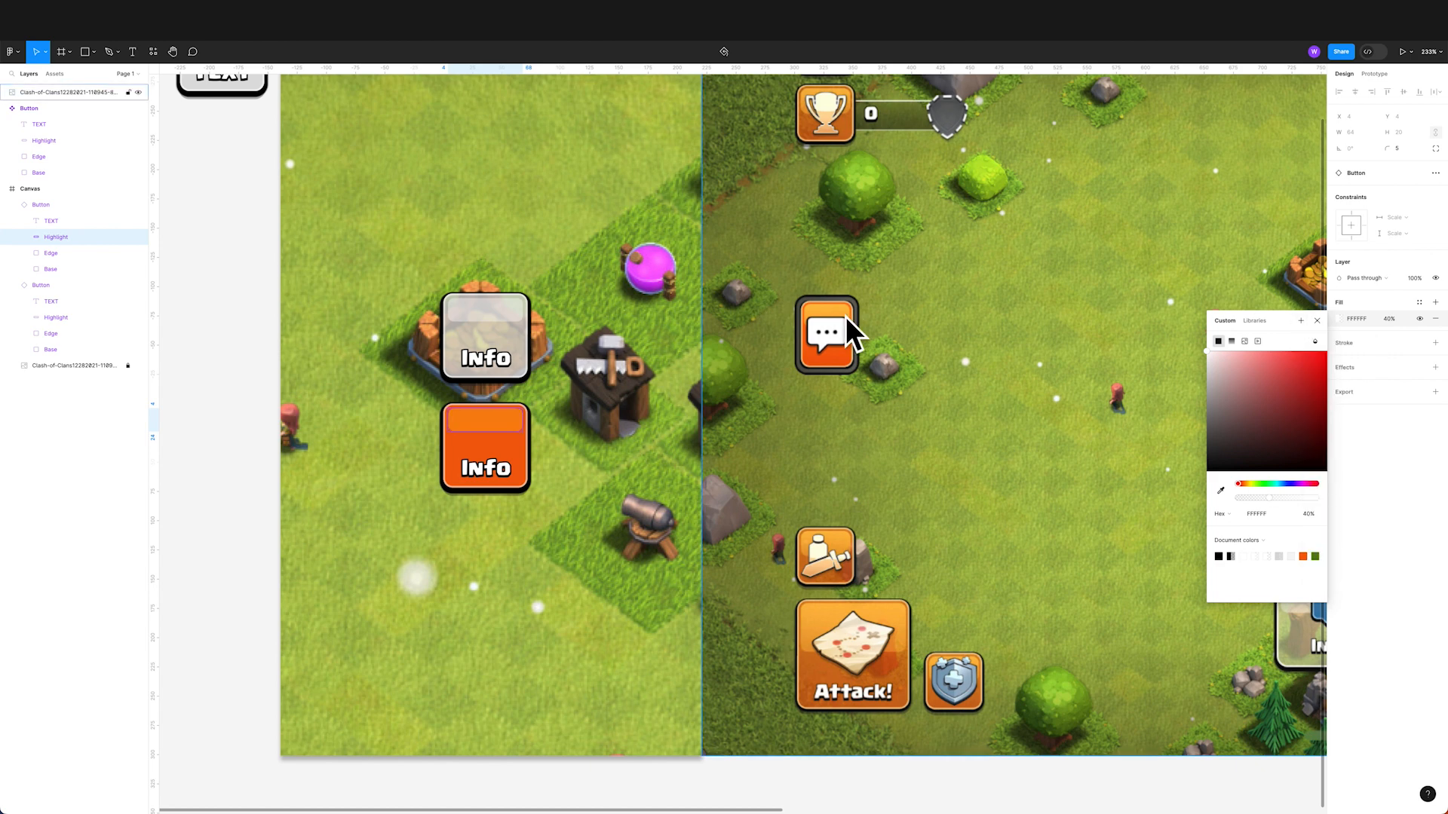
pyautogui.click(1316, 342)
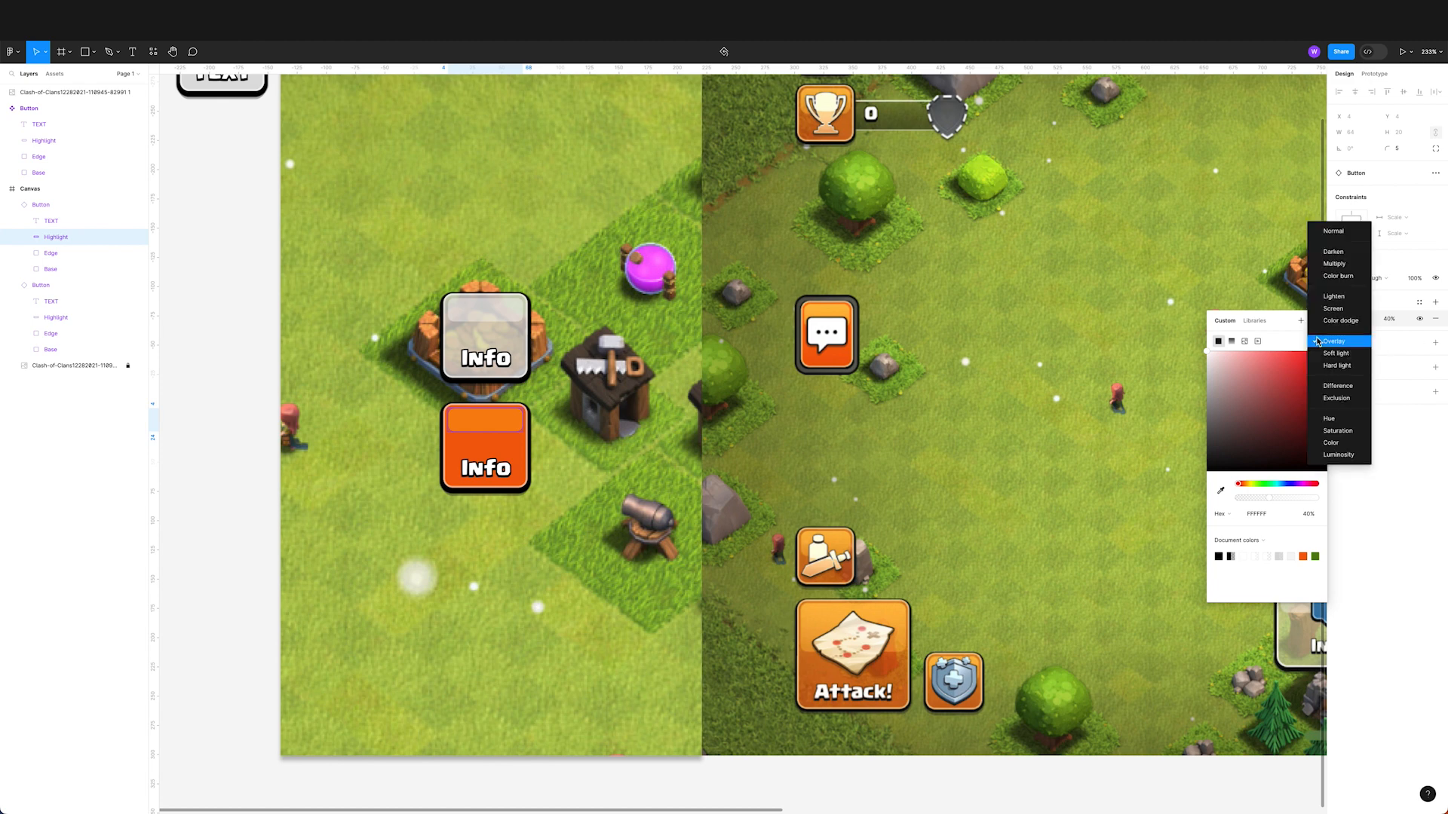
pyautogui.click(1300, 322)
pyautogui.click(1301, 322)
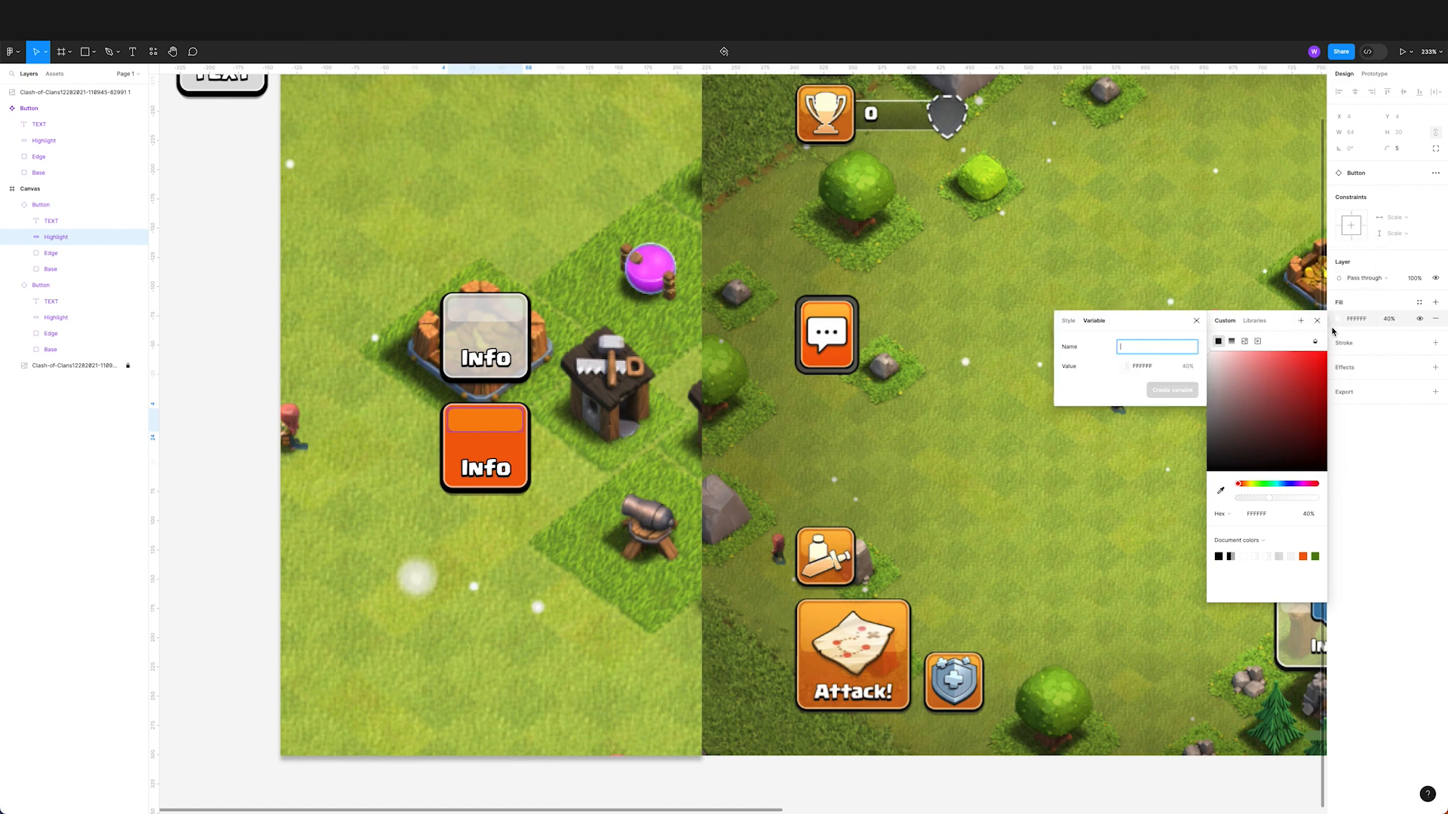
pyautogui.click(1318, 321)
# Step: Set the opacity of the orange button's Highlight fill to 60%
pyautogui.click(1392, 319)
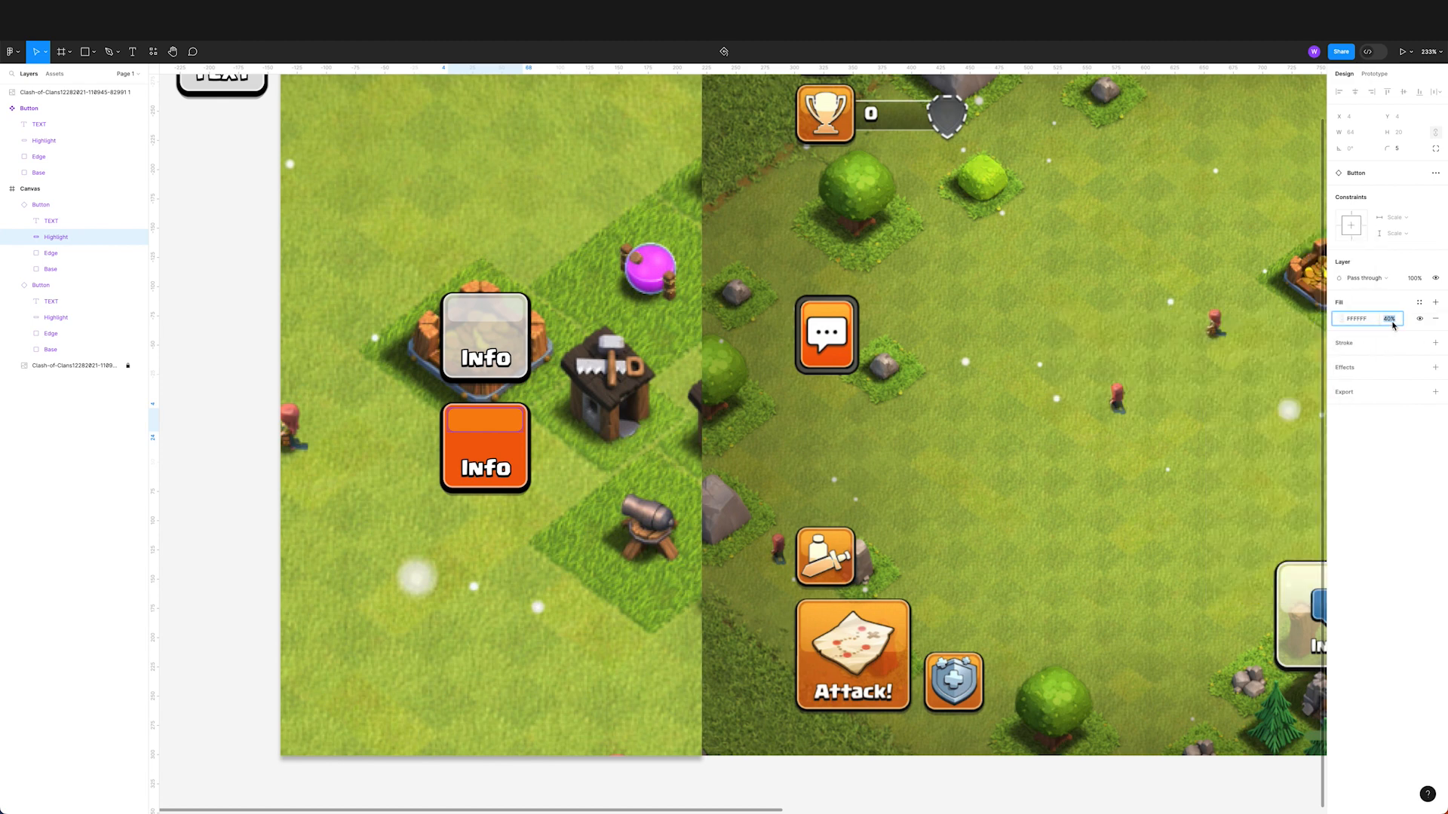
pyautogui.write('6')
pyautogui.press('Return')
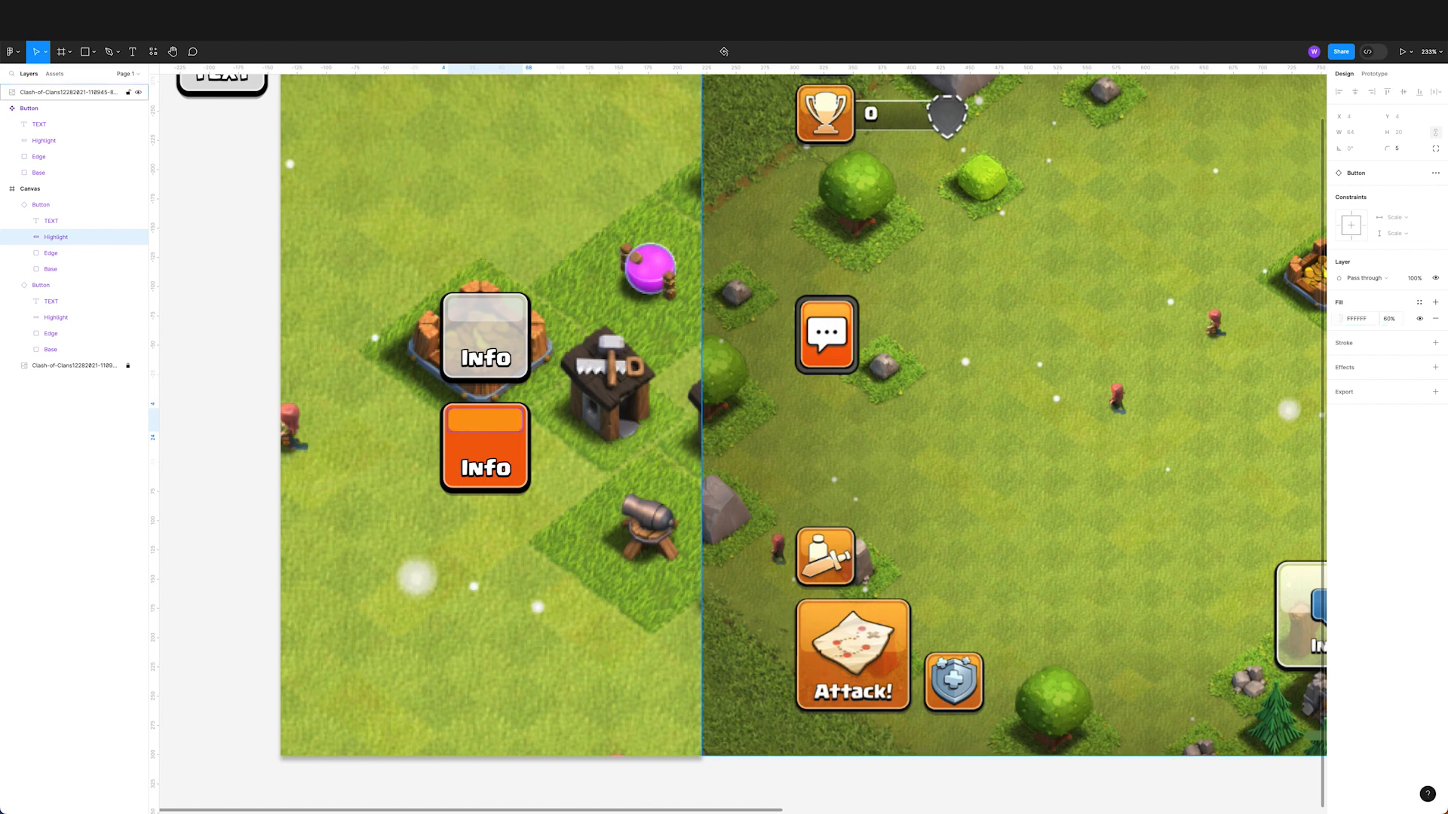
pyautogui.click(253, 372)
pyautogui.scroll(1, 453, 482)
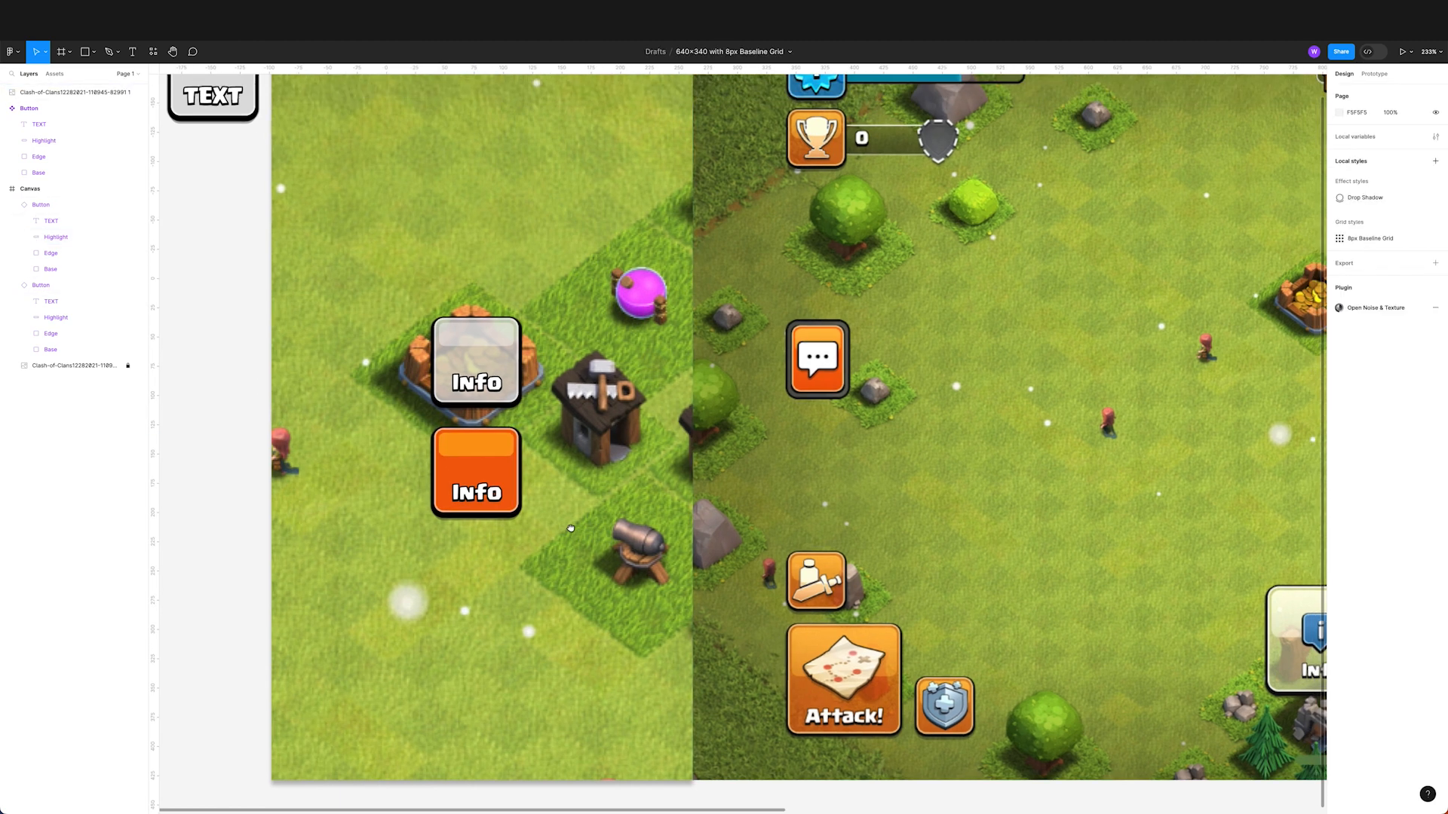
# Step: Turn the orange button's Base fill into a linear gradient and make its end stop F3600C at 100% opacity
pyautogui.click(476, 498)
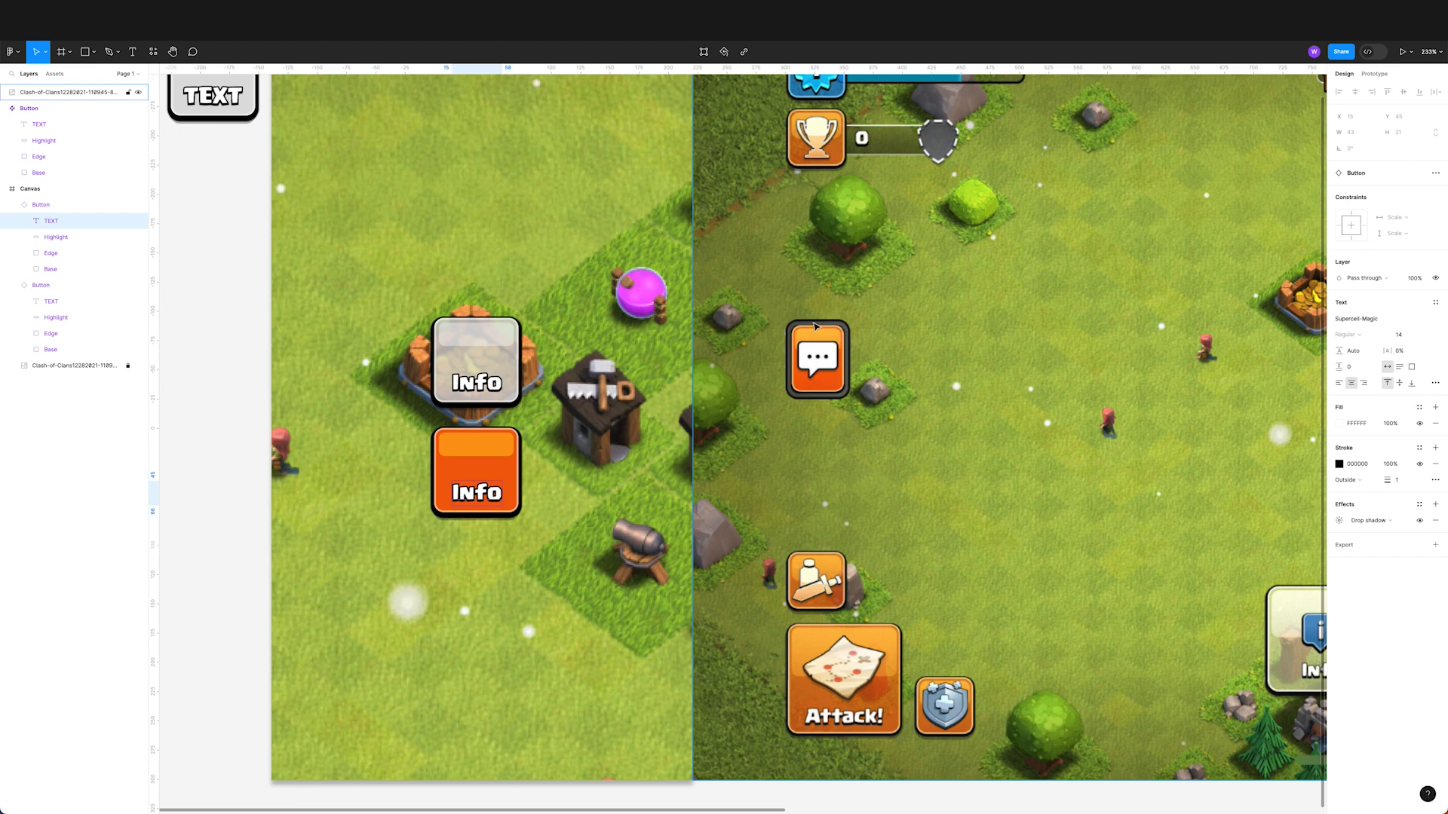
pyautogui.click(459, 464)
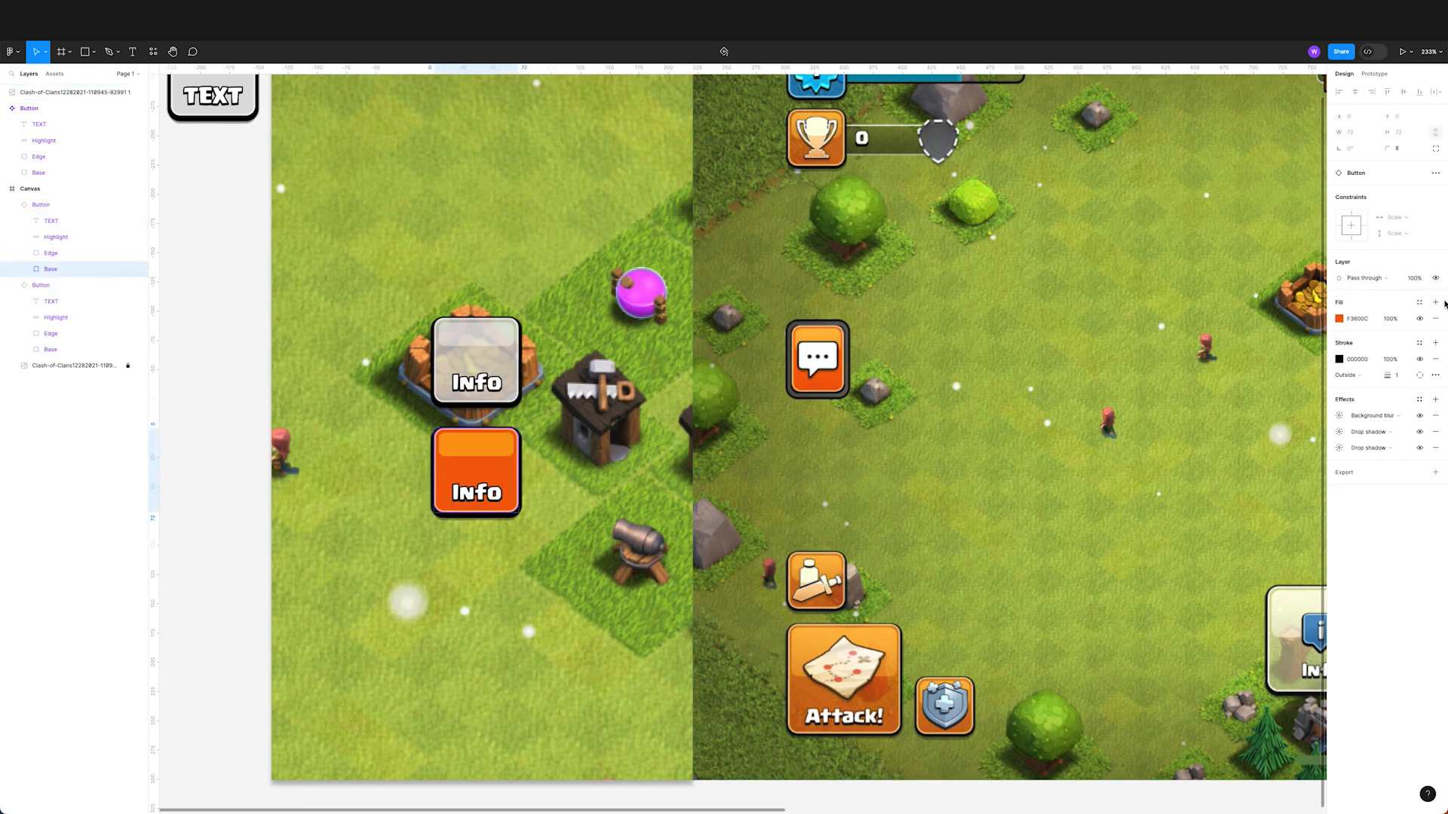
pyautogui.click(1340, 319)
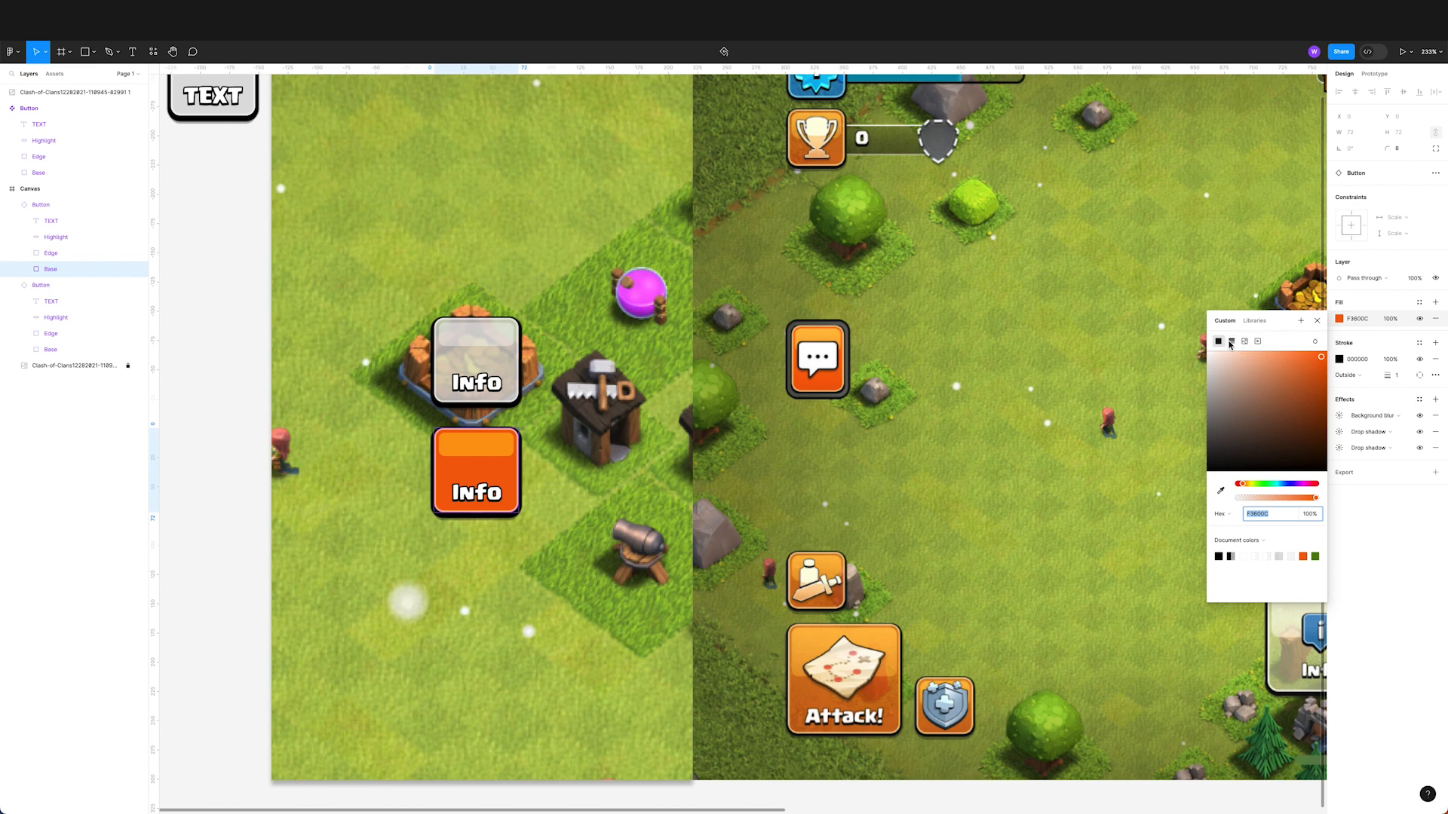
pyautogui.click(1231, 342)
pyautogui.click(1315, 385)
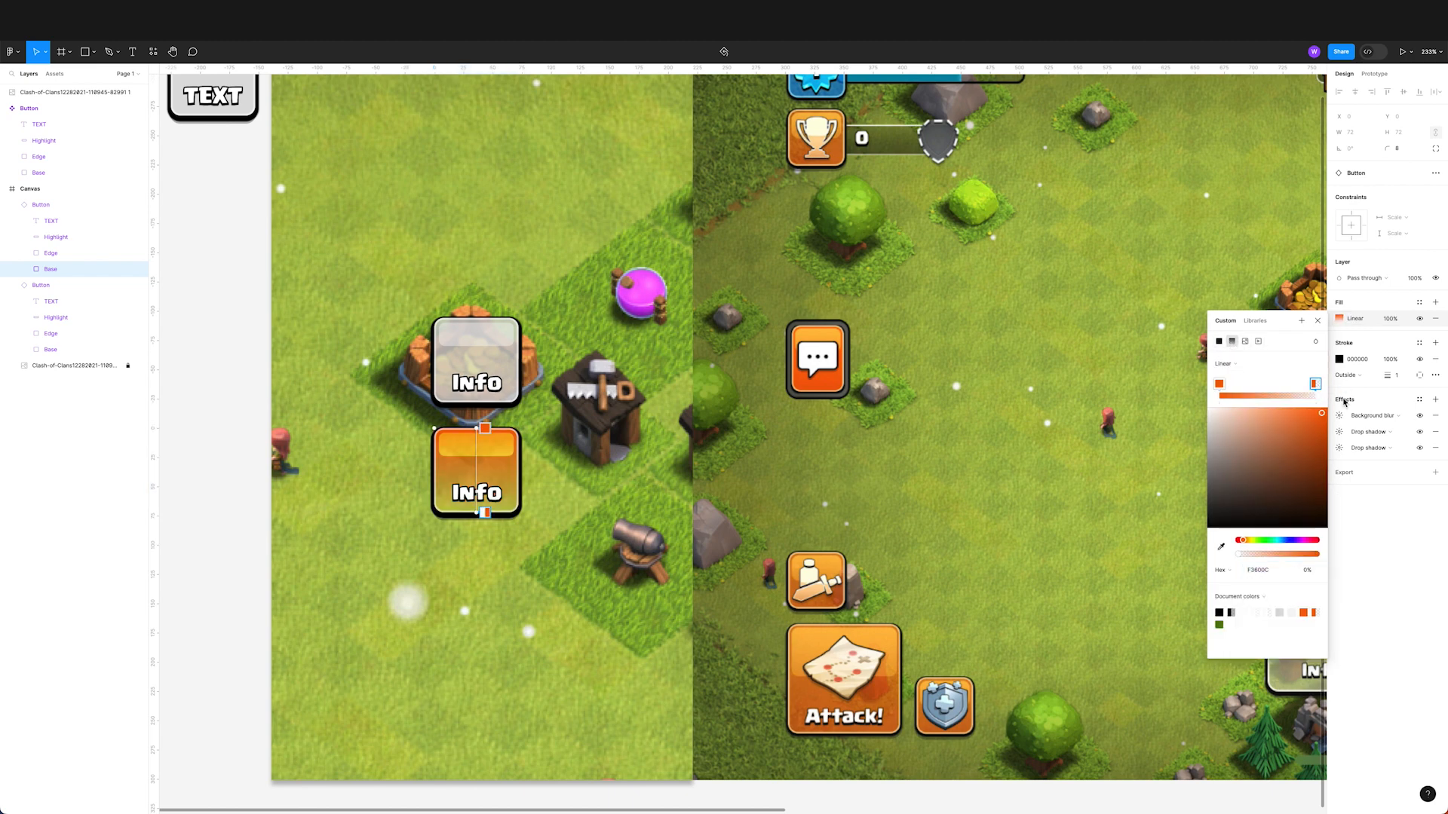
pyautogui.moveTo(1261, 550); pyautogui.dragTo(1318, 554)
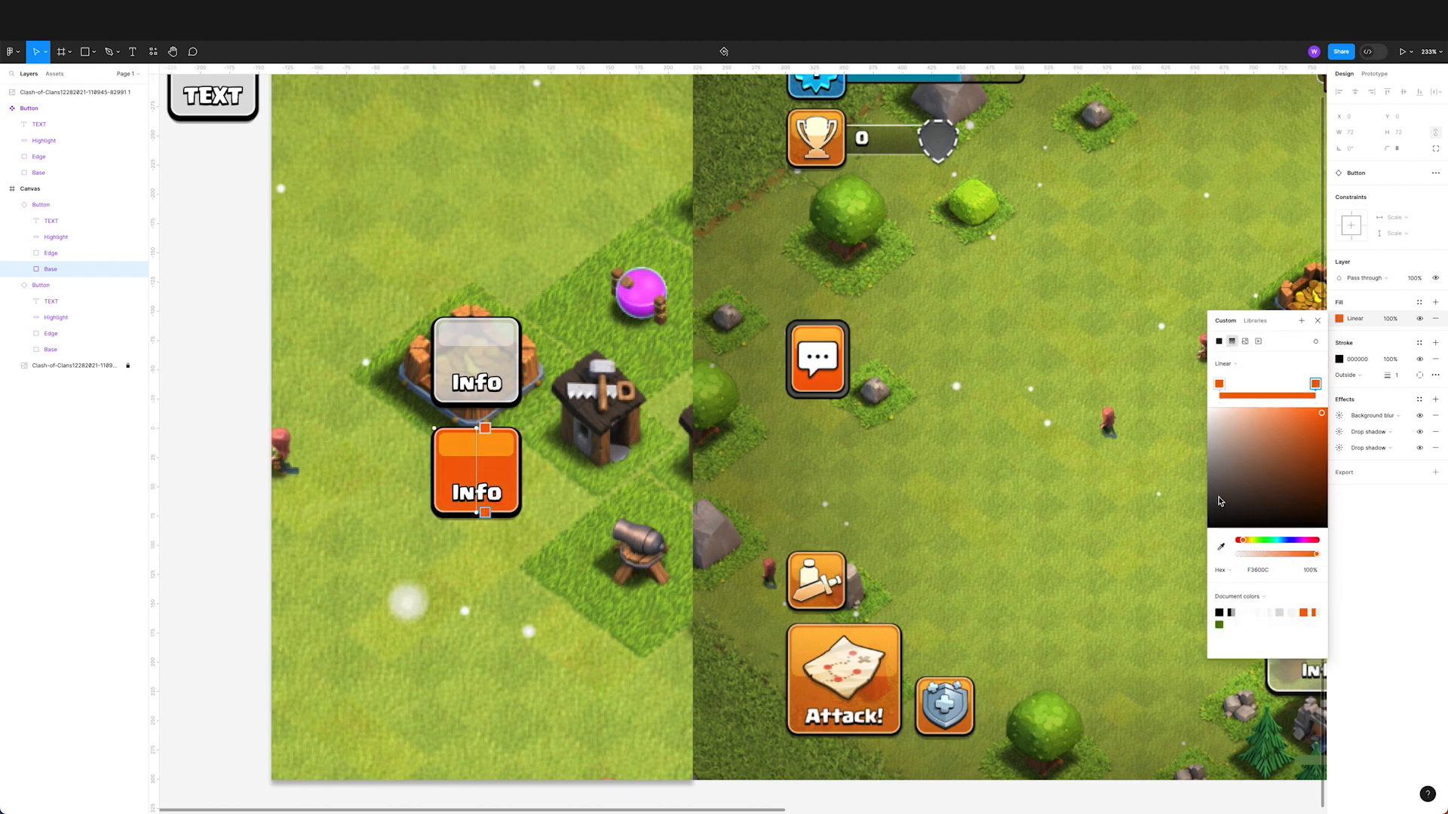
# Step: Lighten the gradient's starting stop to a brighter orange and shift its hue slightly towards yellow
pyautogui.click(1218, 384)
pyautogui.moveTo(1319, 418); pyautogui.dragTo(1309, 411)
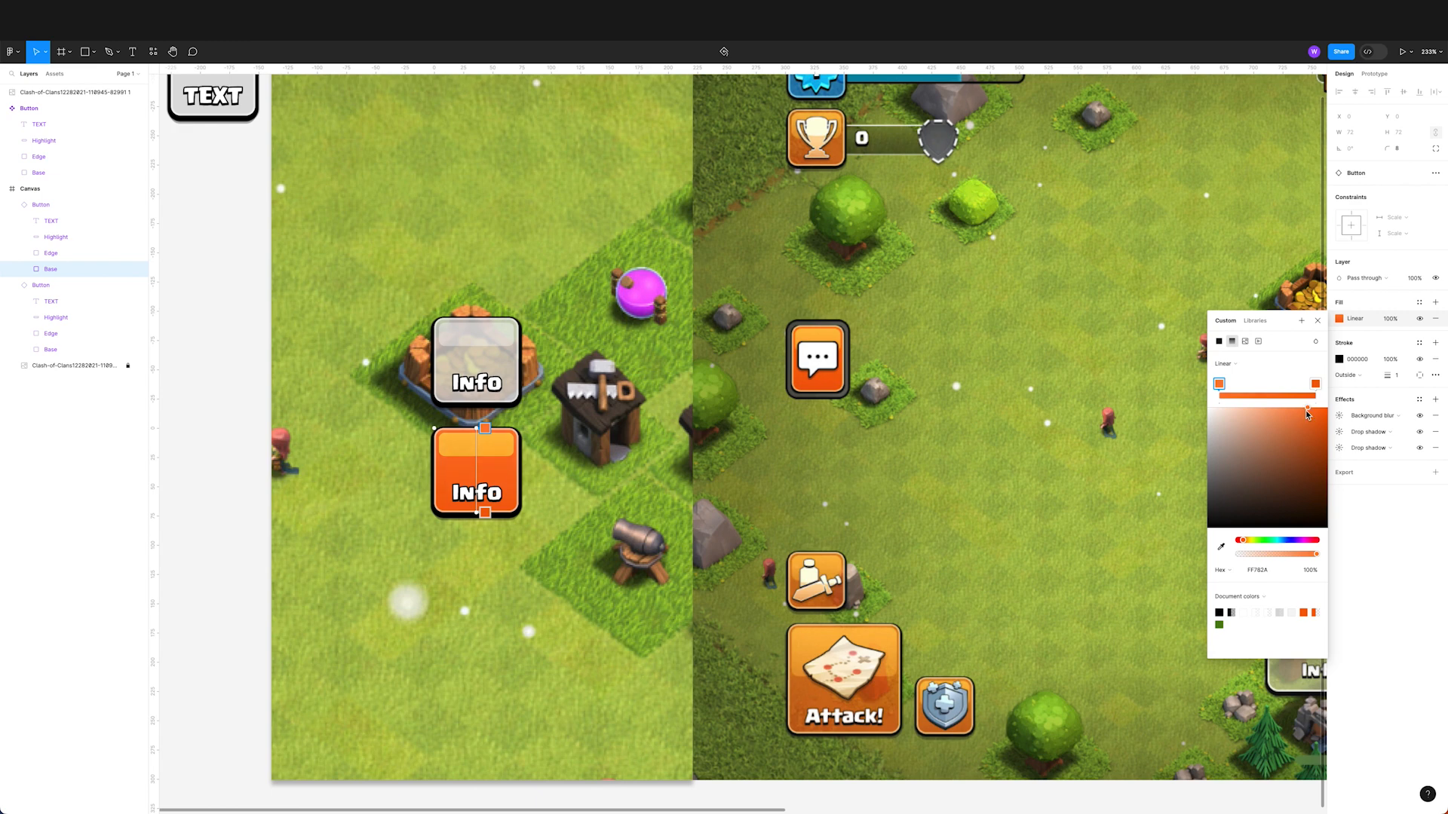
pyautogui.moveTo(1243, 543); pyautogui.dragTo(1245, 542)
pyautogui.doubleClick(1317, 322)
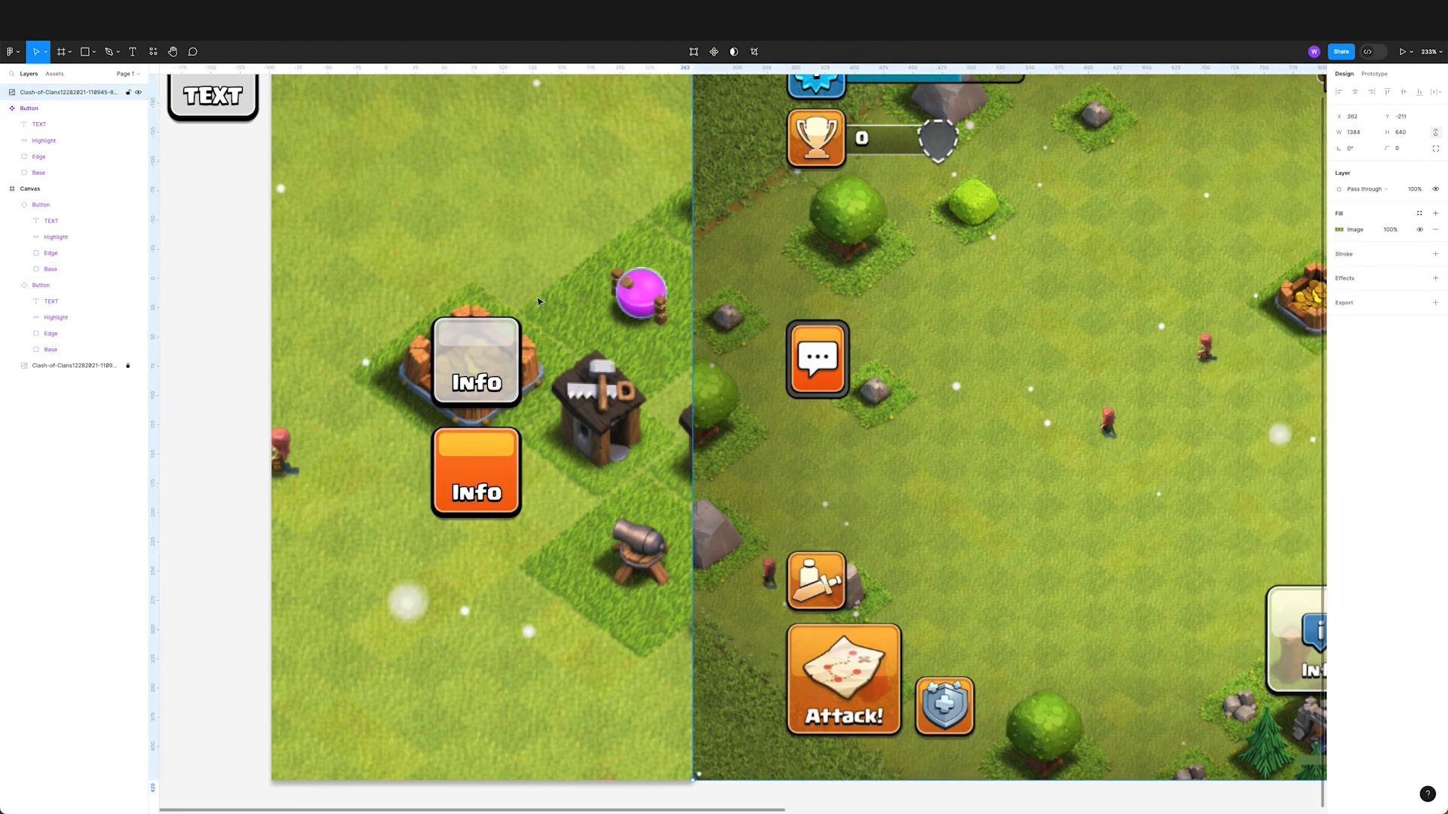
# Step: Set the opacity of the orange button's Highlight fill to 40%
pyautogui.doubleClick(495, 447)
pyautogui.click(1386, 323)
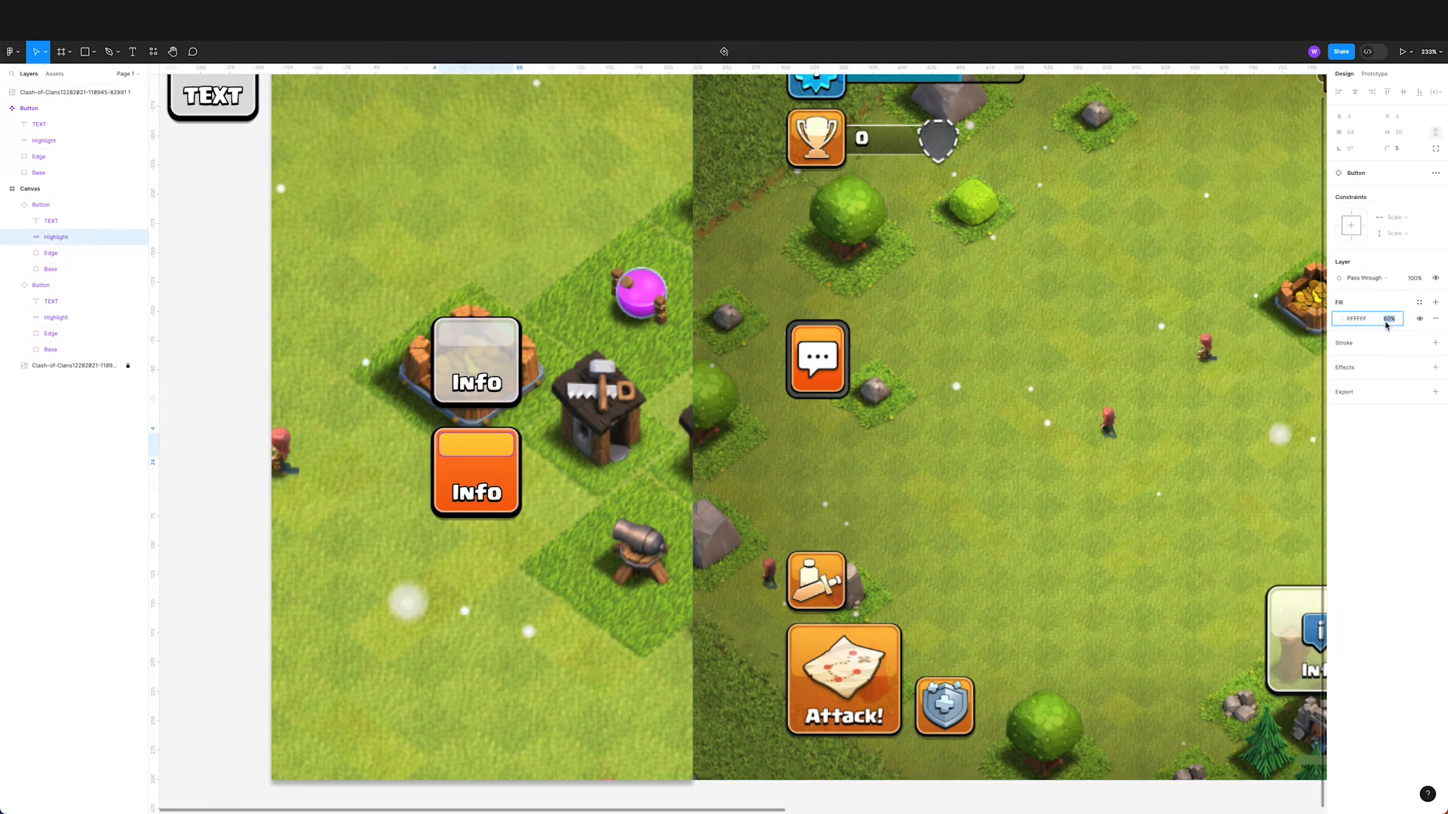
pyautogui.write('40')
pyautogui.press('Return')
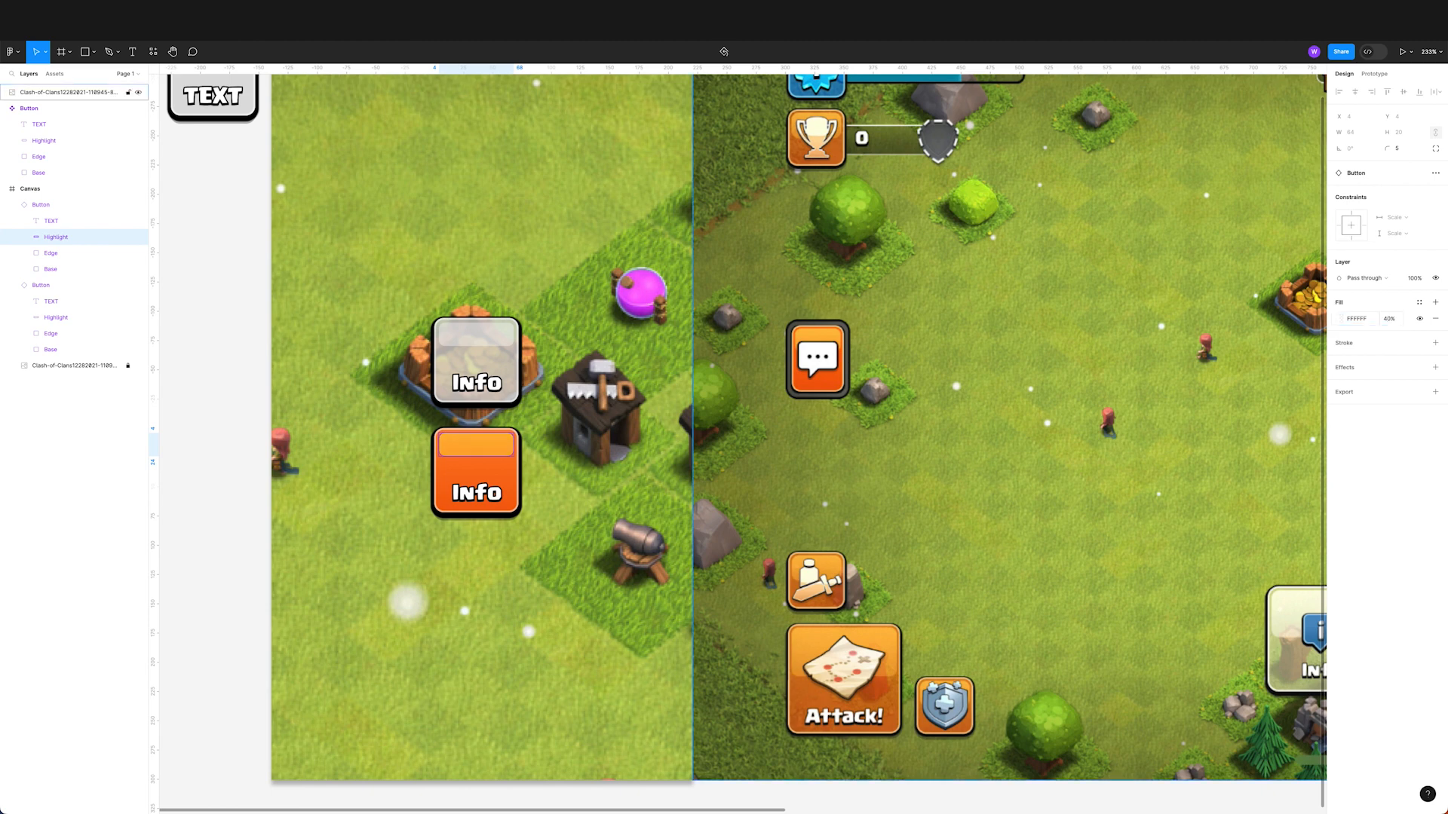
pyautogui.click(263, 328)
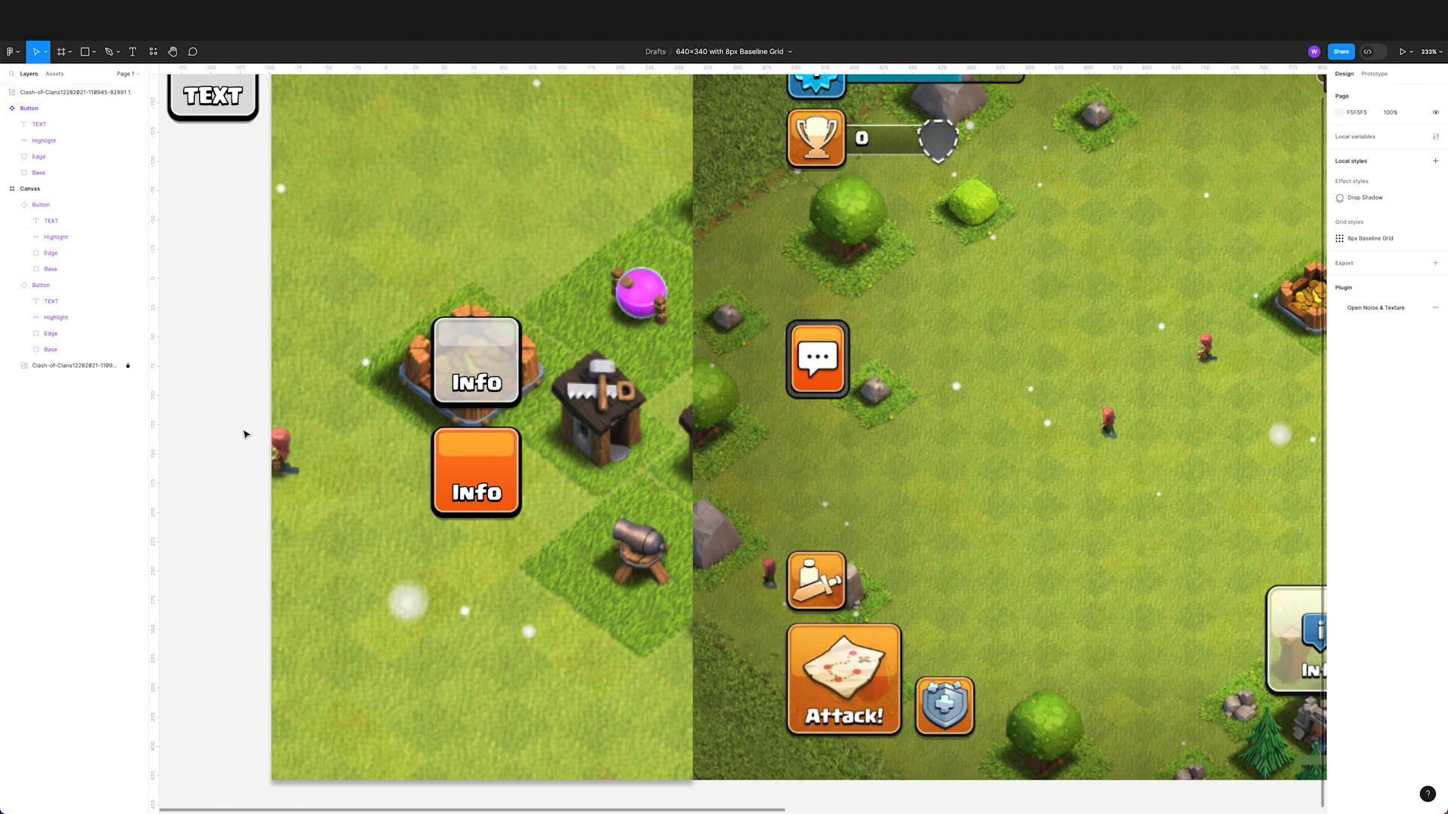
# Step: Hide the TEXT label of the orange button instance
pyautogui.doubleClick(477, 494)
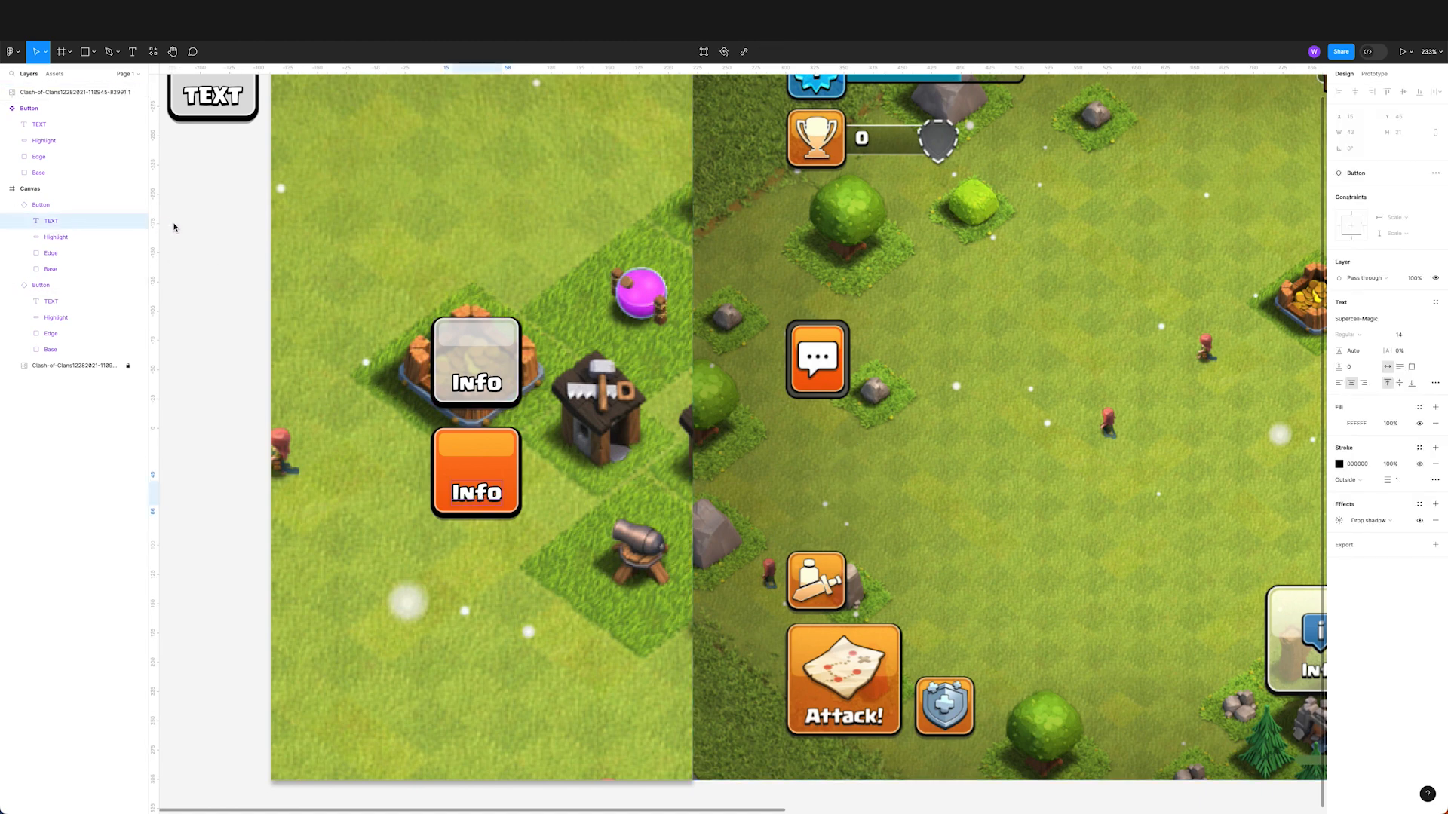
pyautogui.click(139, 223)
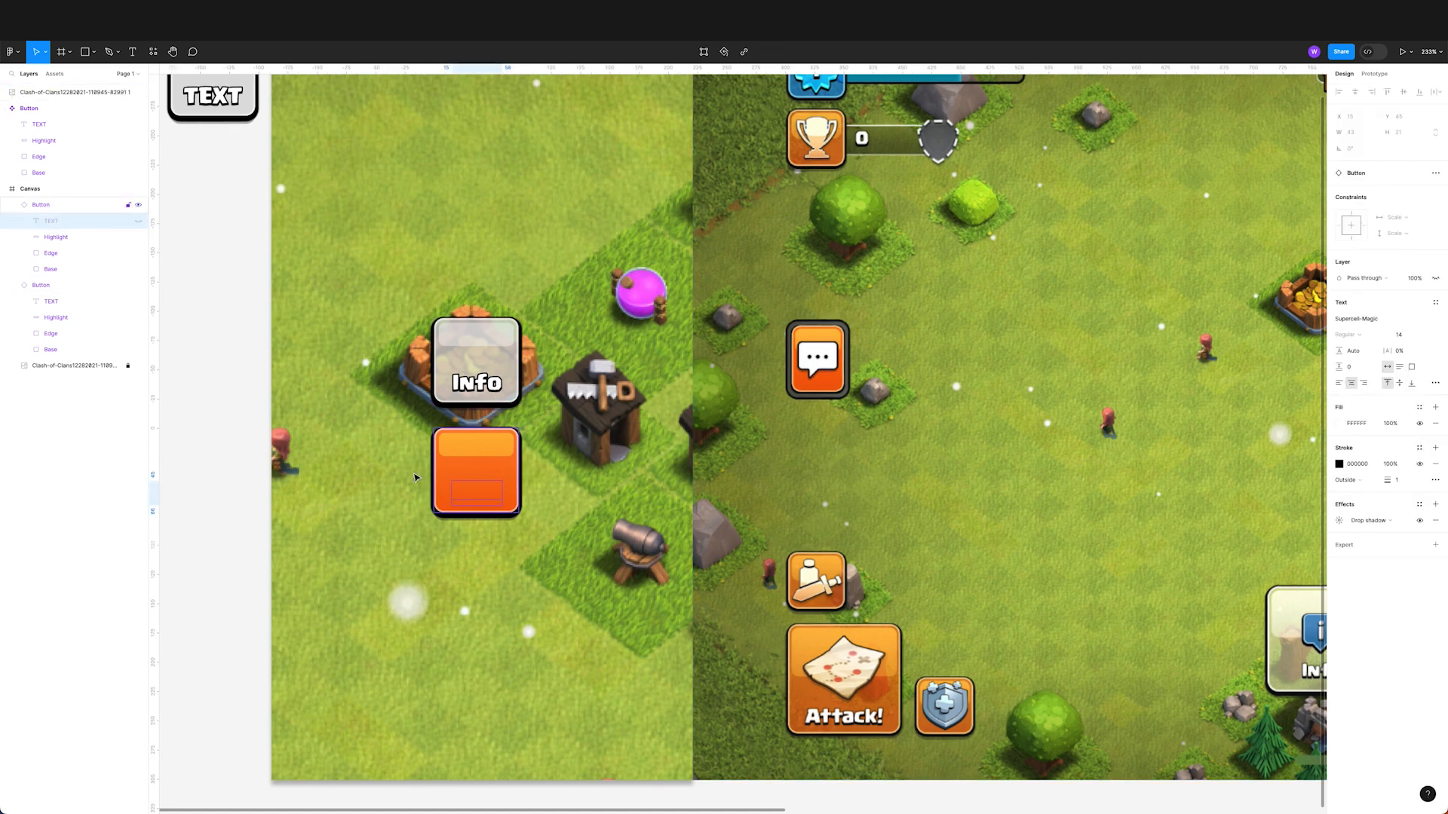
pyautogui.click(253, 469)
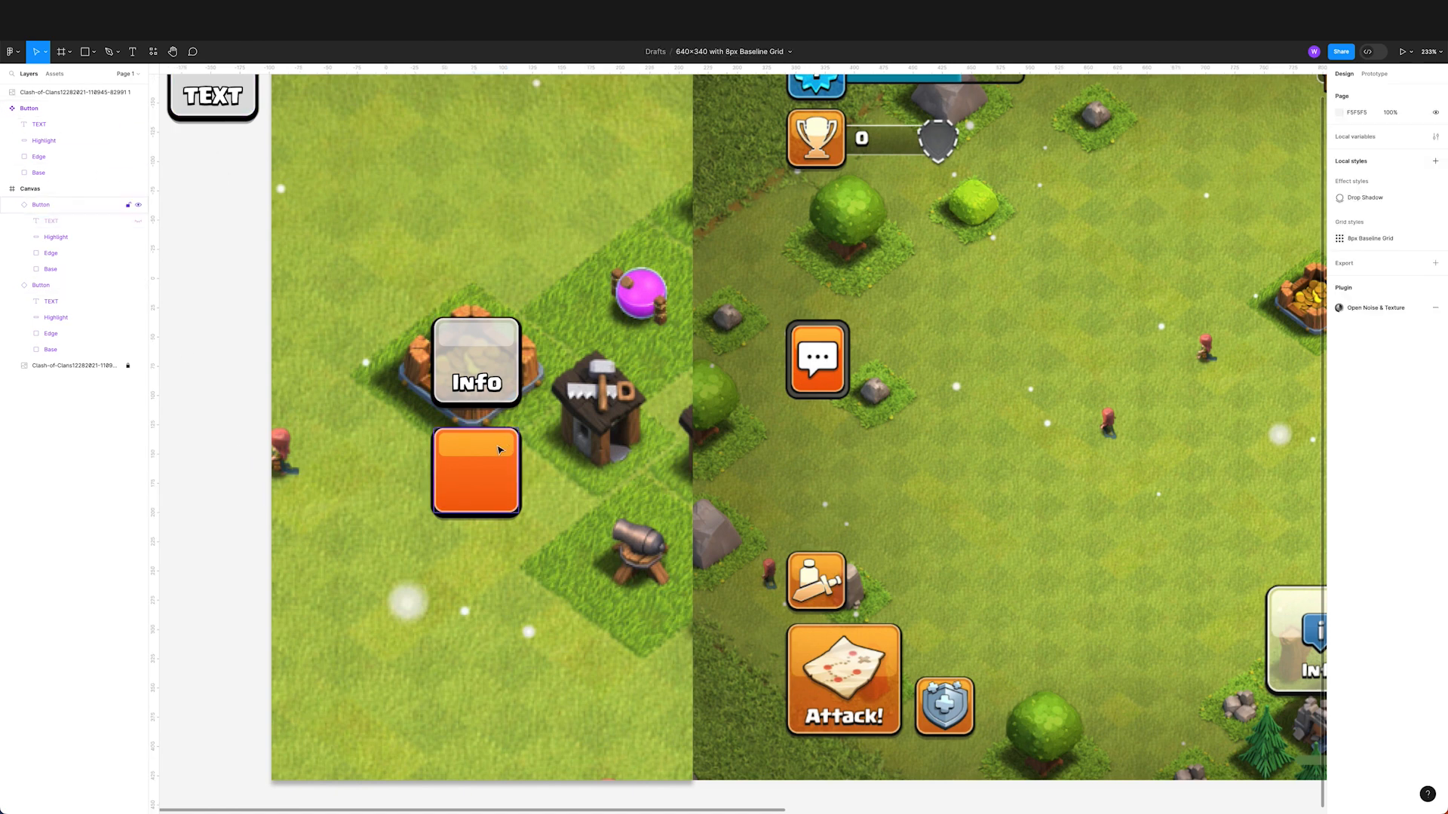
# Step: Draw a 32 × 25 rectangle above the TEXT label inside the main Button component, at X 20, Y 14
pyautogui.scroll(5, 264, 211)
pyautogui.hscroll(-3, 264, 211)
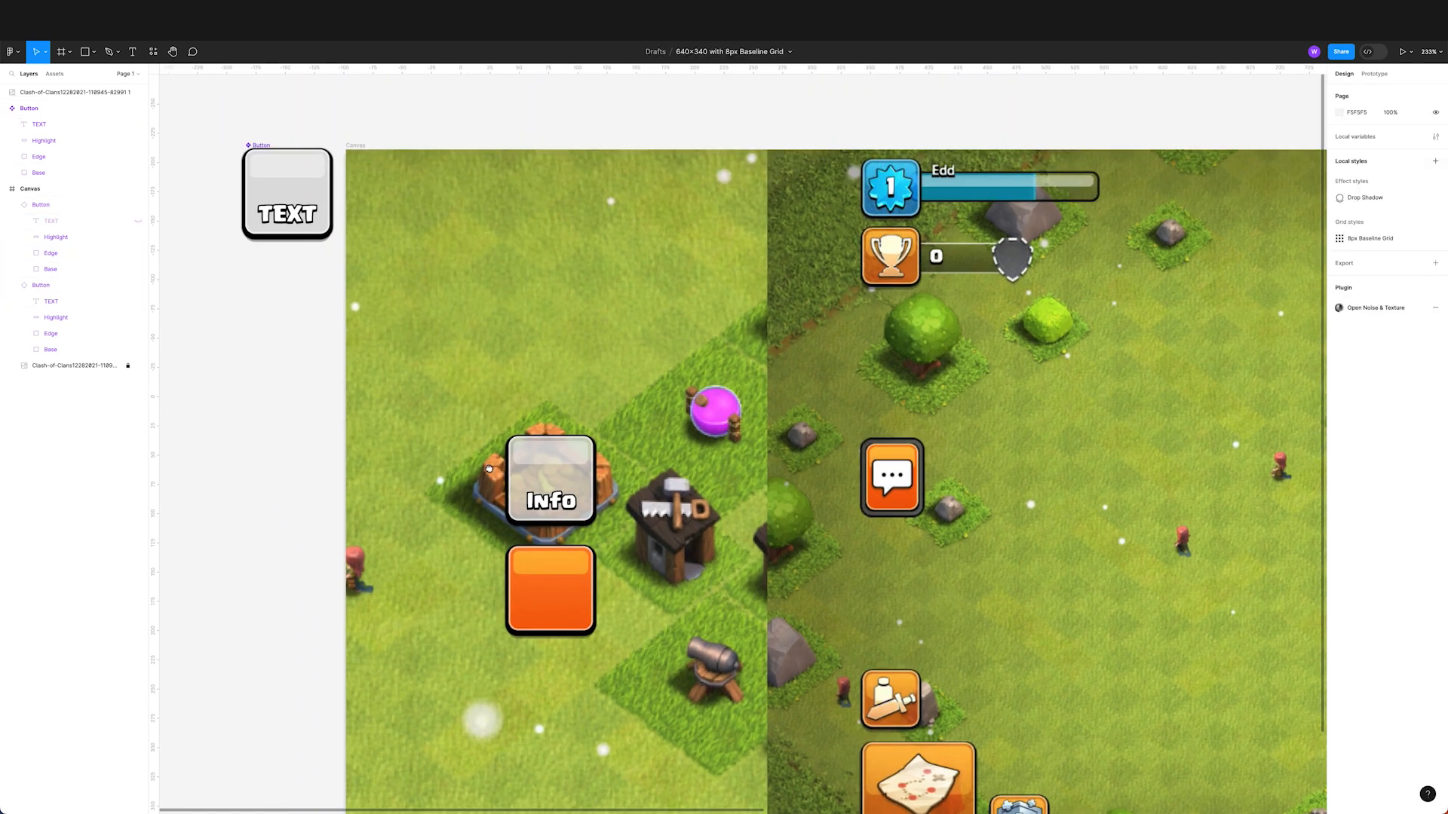
pyautogui.click(301, 191)
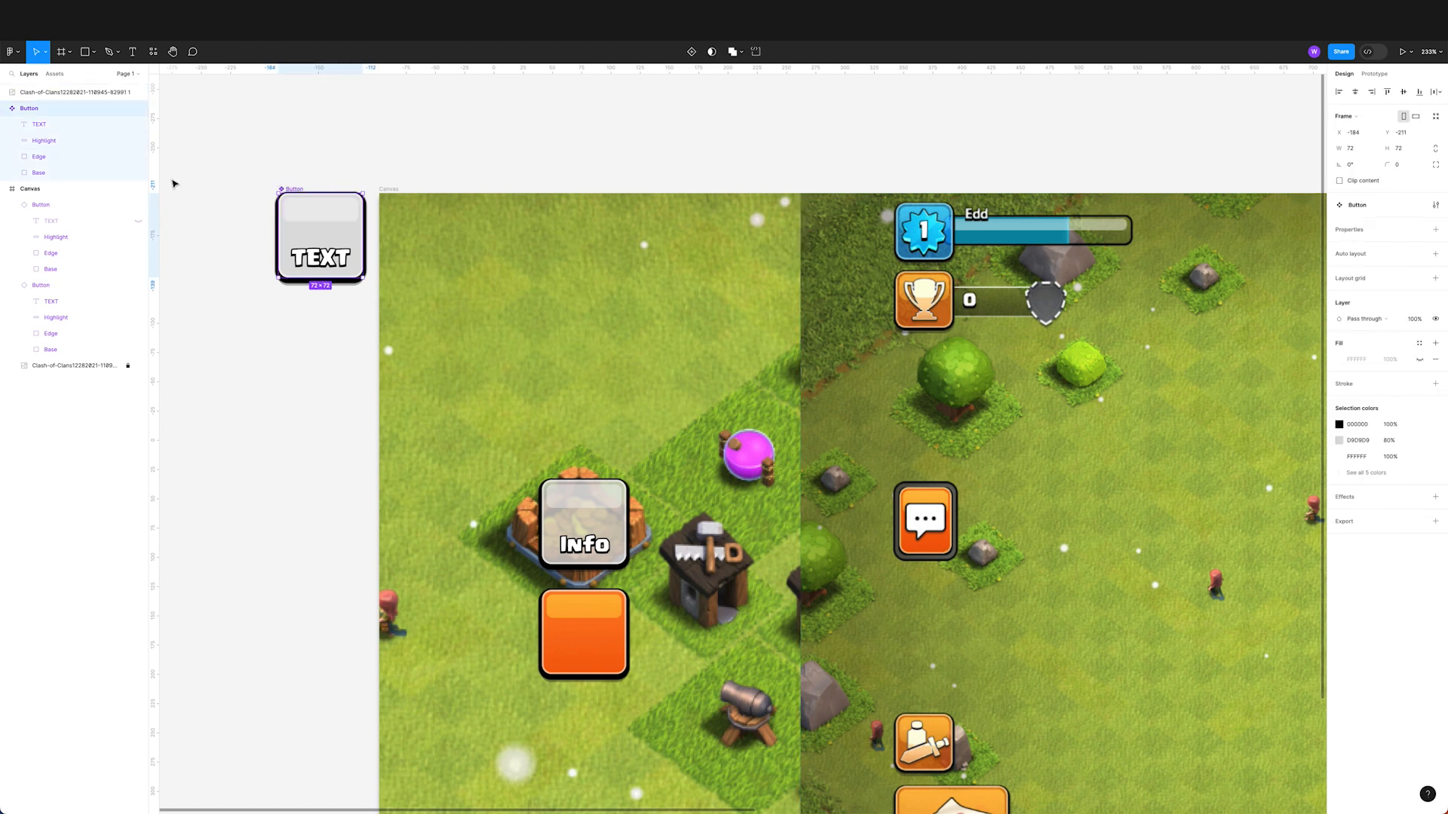
pyautogui.press('r')
pyautogui.click(47, 141)
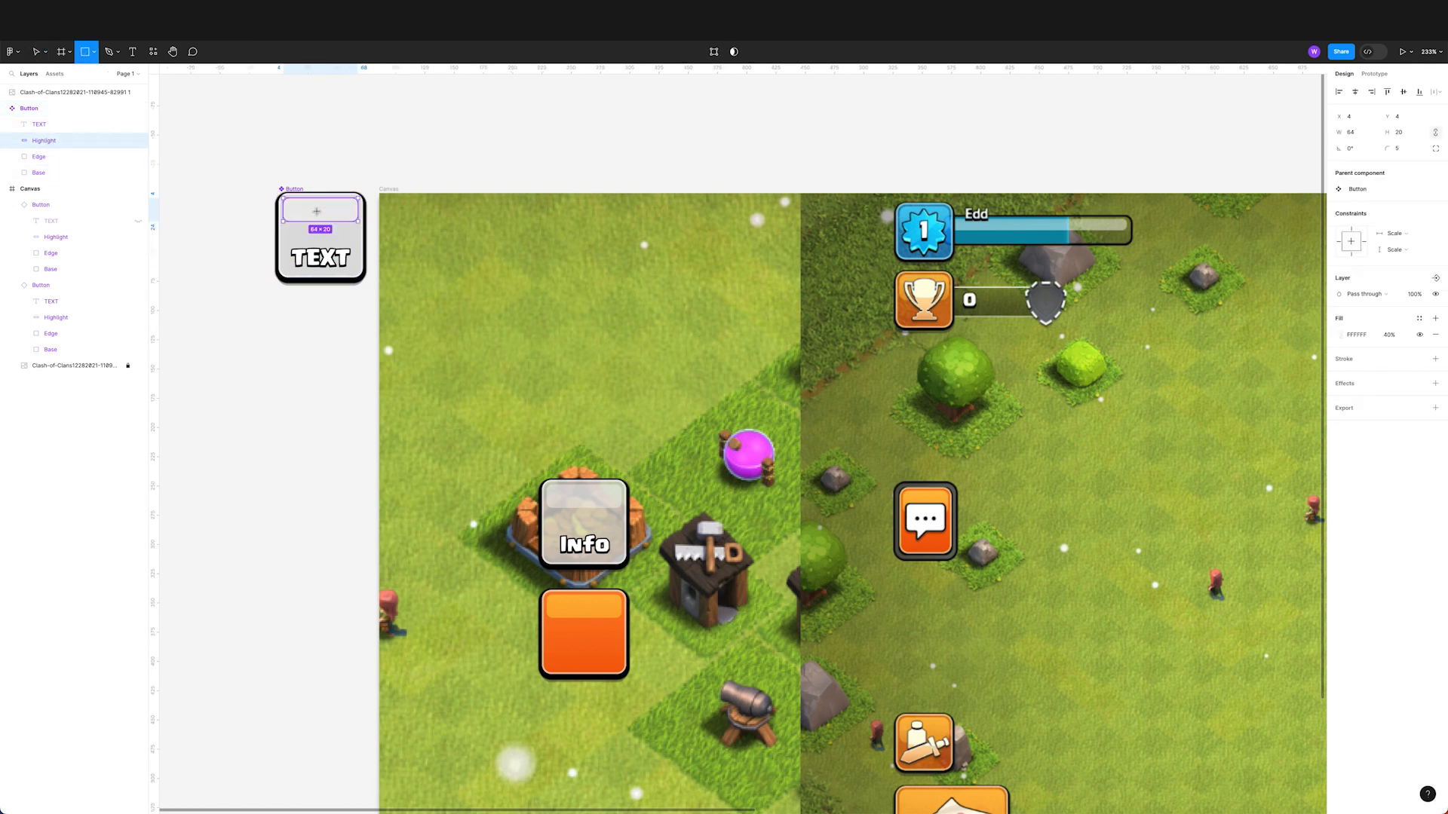
pyautogui.moveTo(298, 217)
pyautogui.mouseDown()
pyautogui.moveTo(339, 245)
pyautogui.moveTo(326, 233)
pyautogui.mouseUp()
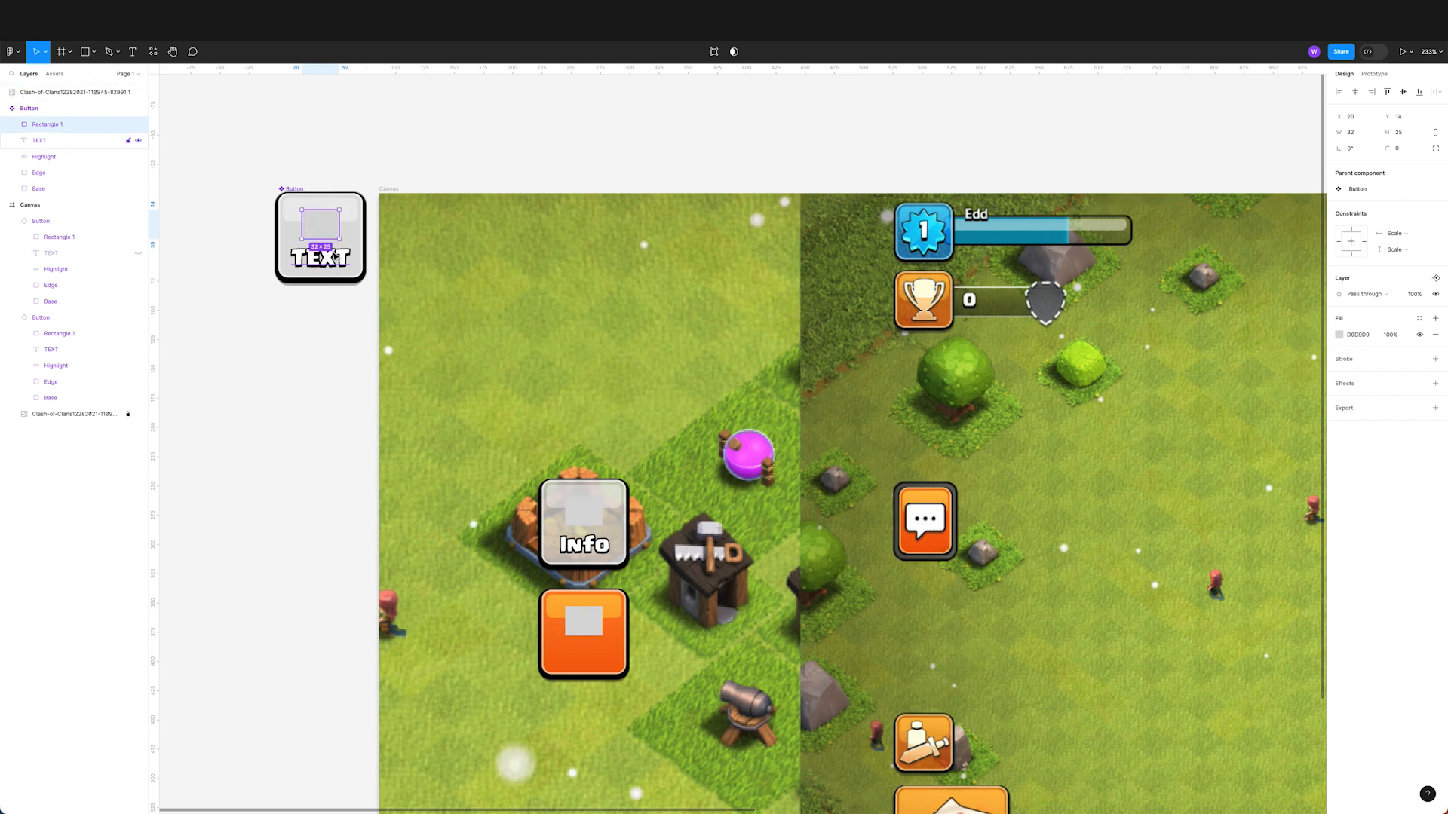
# Step: Round the corners of the new rectangle in the main Button component with a radius of 8
pyautogui.press('alt')
pyautogui.scroll(10, 294, 226)
pyautogui.moveTo(396, 307); pyautogui.dragTo(476, 375)
pyautogui.click(304, 314)
pyautogui.click(580, 360)
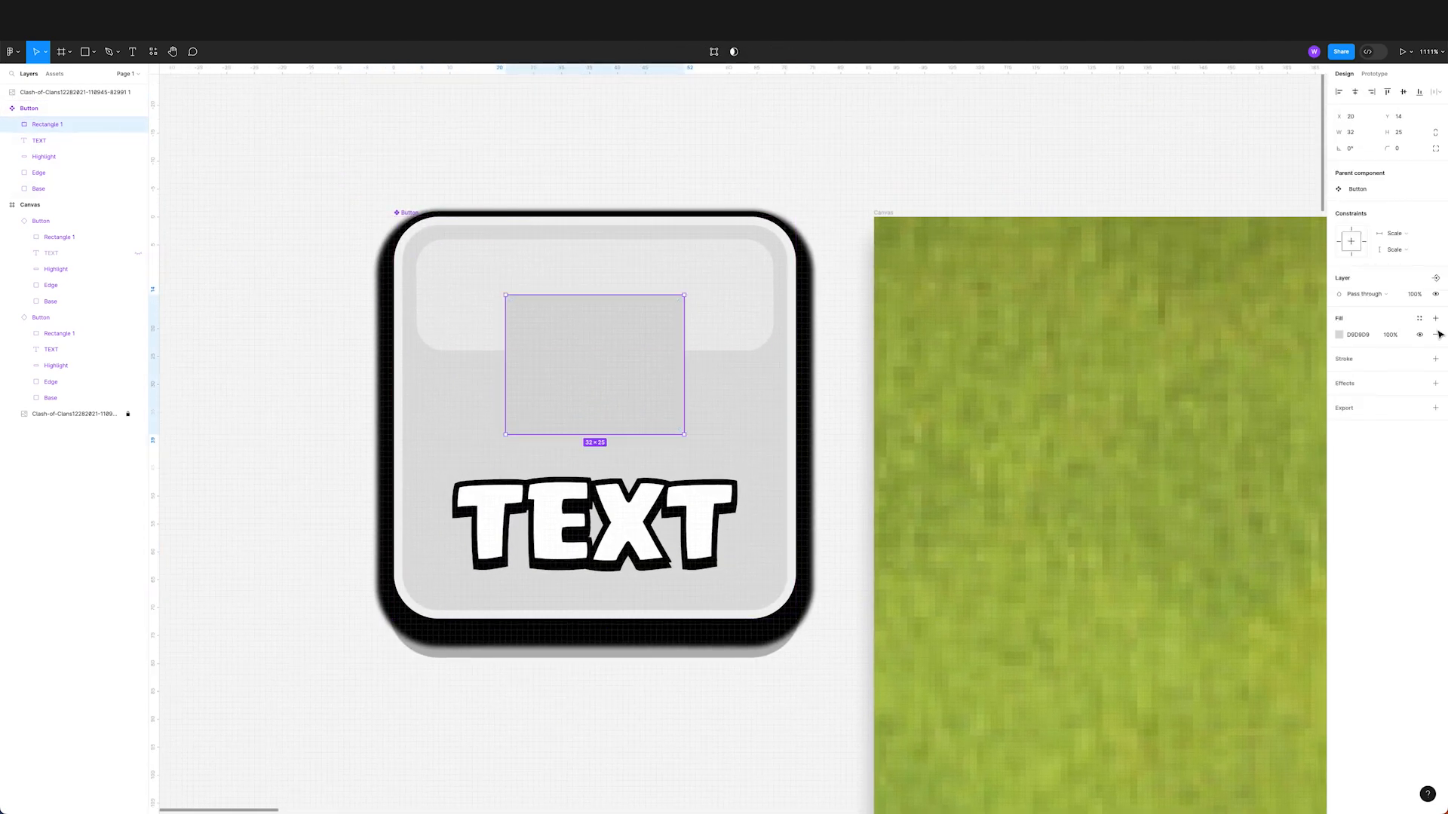
pyautogui.click(1400, 148)
pyautogui.write('6')
pyautogui.press('Return')
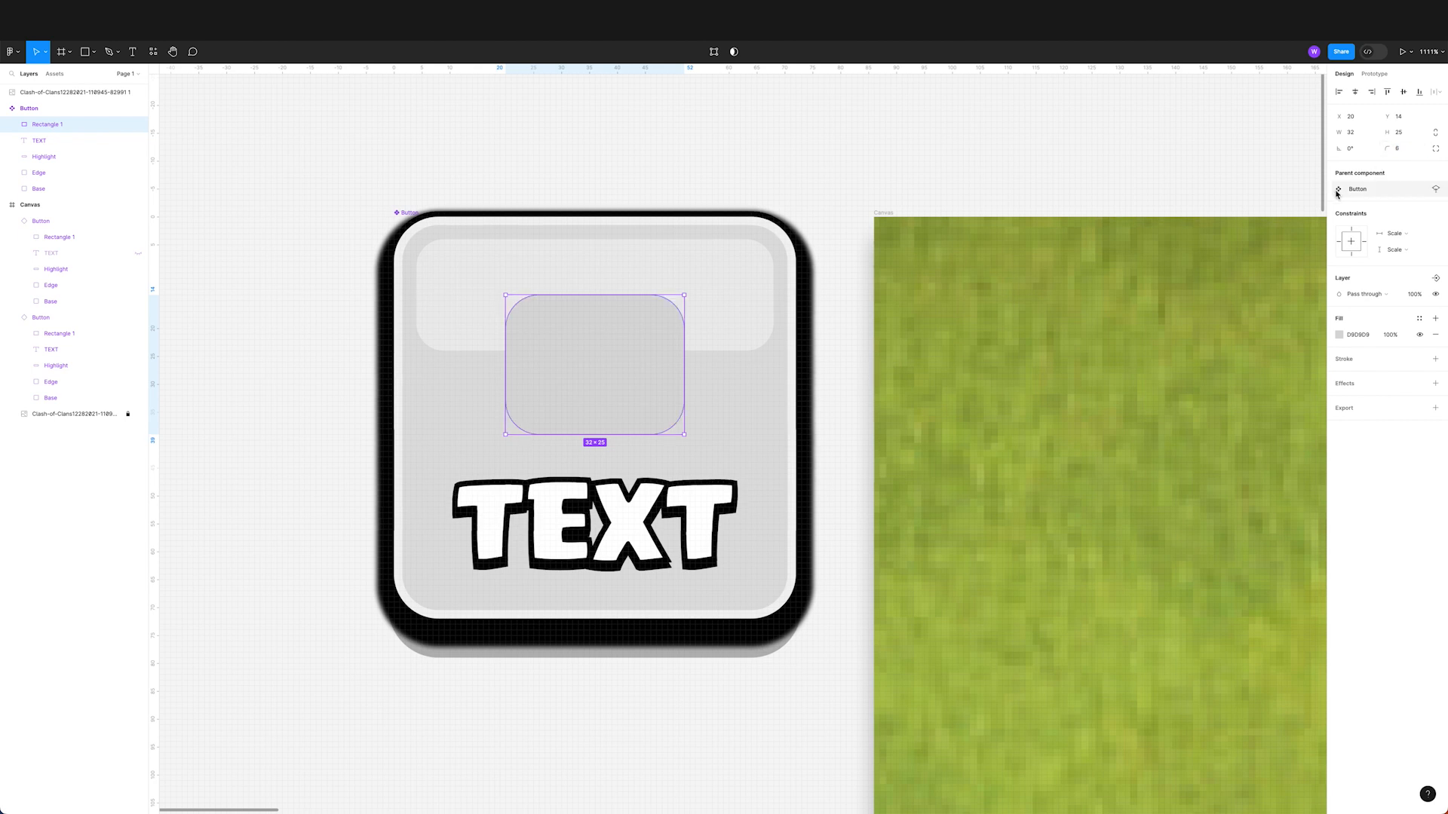
pyautogui.click(632, 148)
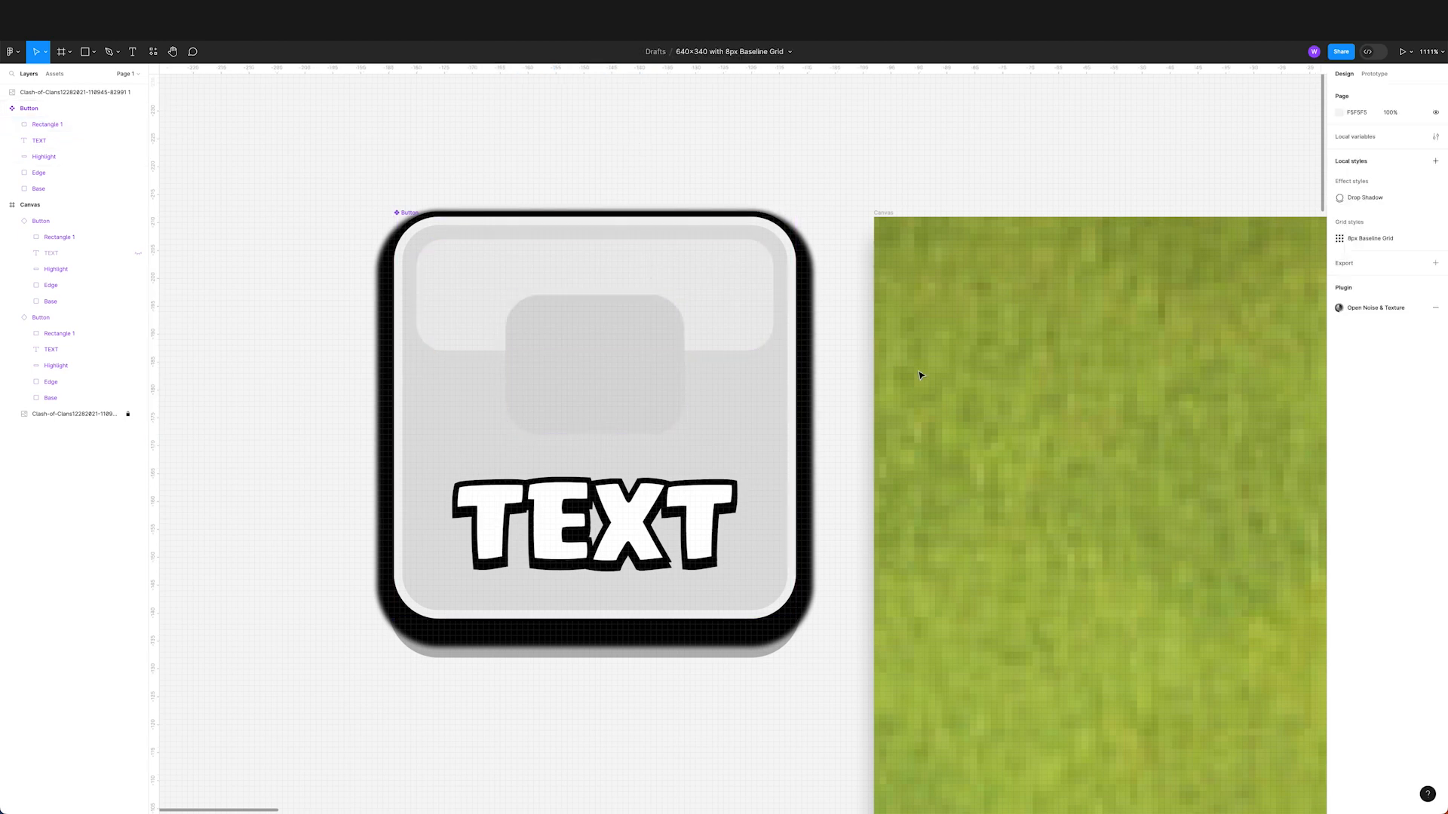
pyautogui.scroll(-10, 1106, 433)
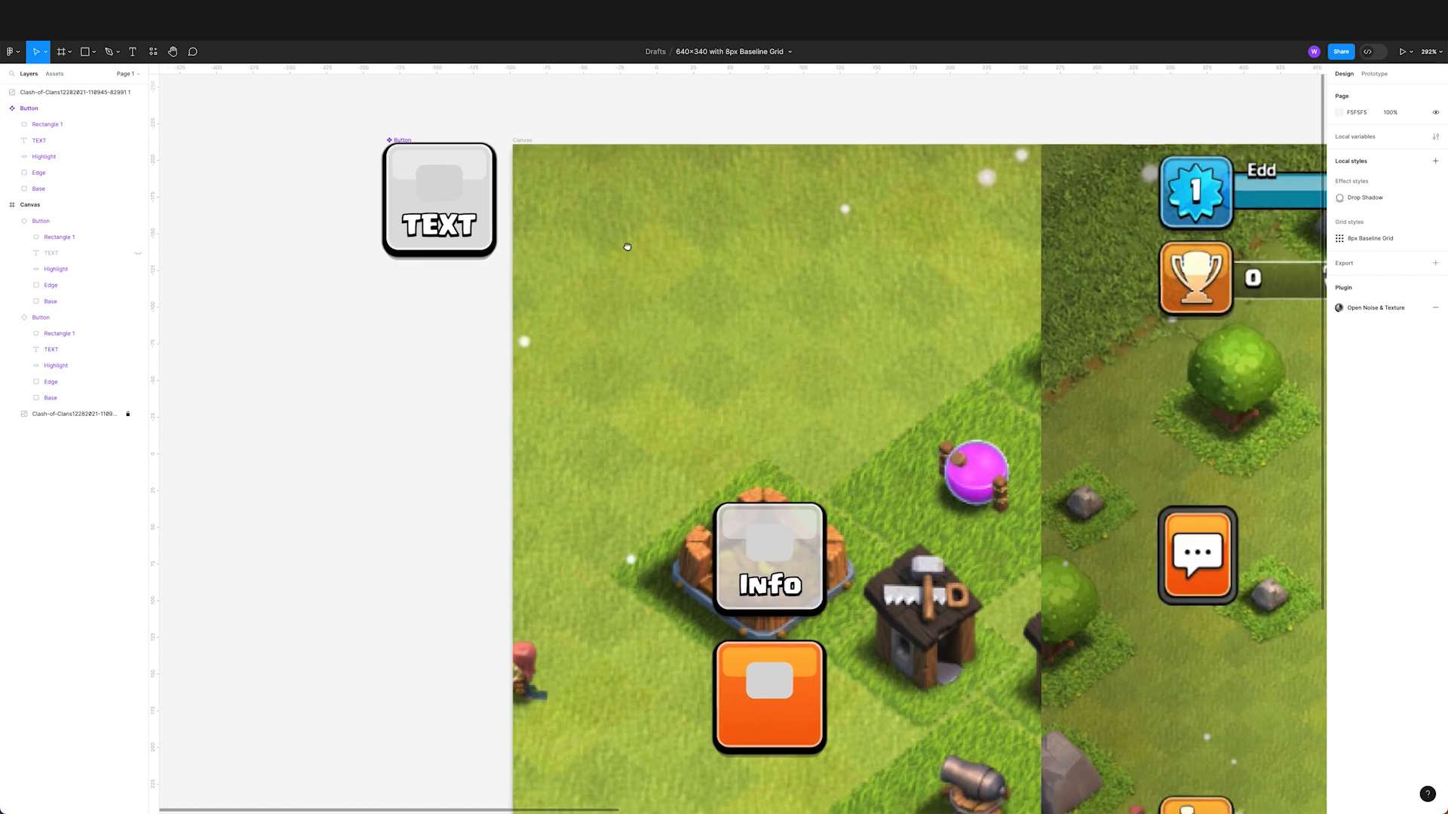
# Step: Set the corner radius of the placeholder rectangle in the main Button component to 3
pyautogui.moveTo(627, 246); pyautogui.dragTo(656, 265)
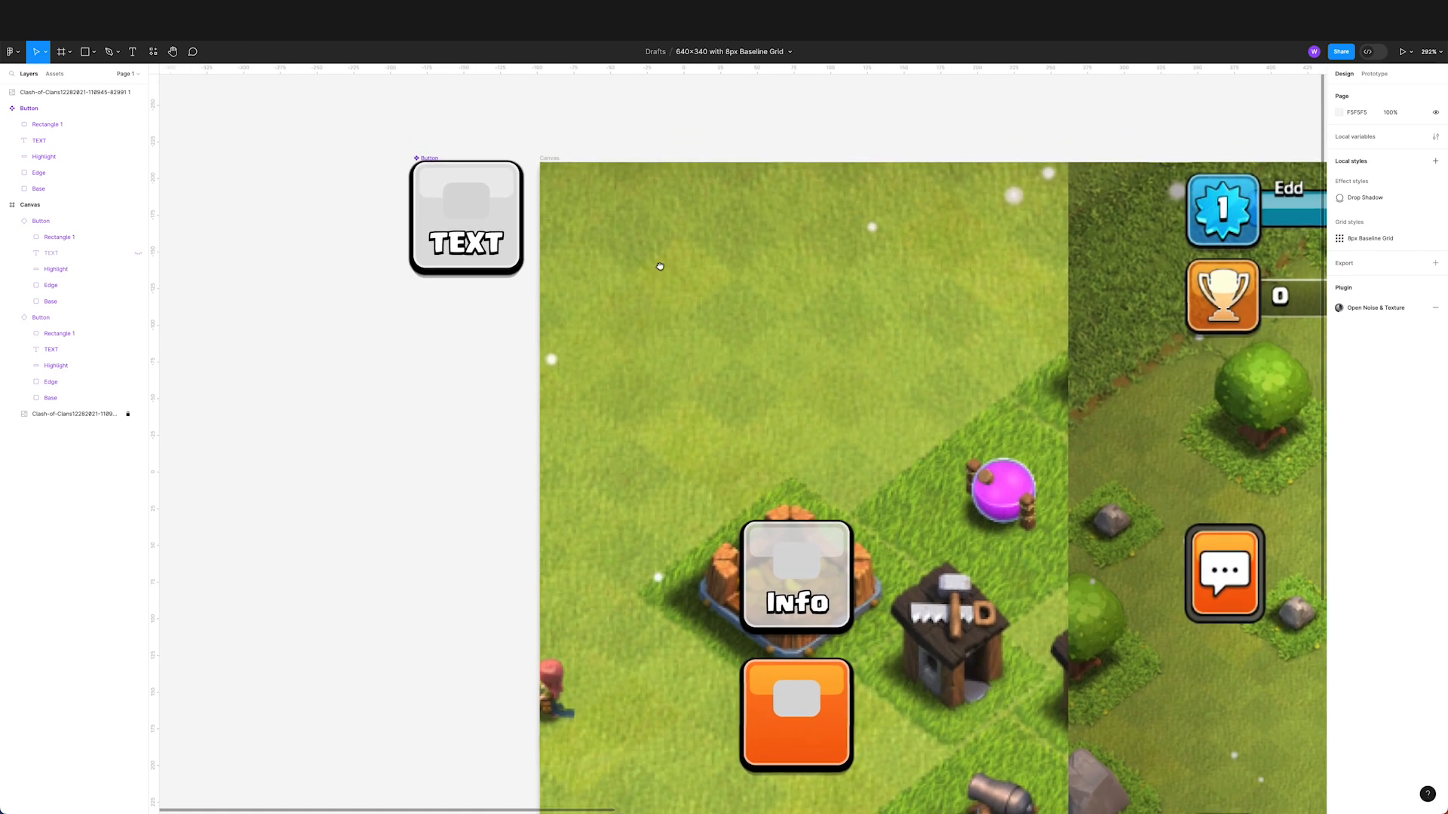
pyautogui.doubleClick(472, 208)
pyautogui.click(1408, 150)
pyautogui.write('4')
pyautogui.press('Return')
pyautogui.write('2')
pyautogui.press('Return')
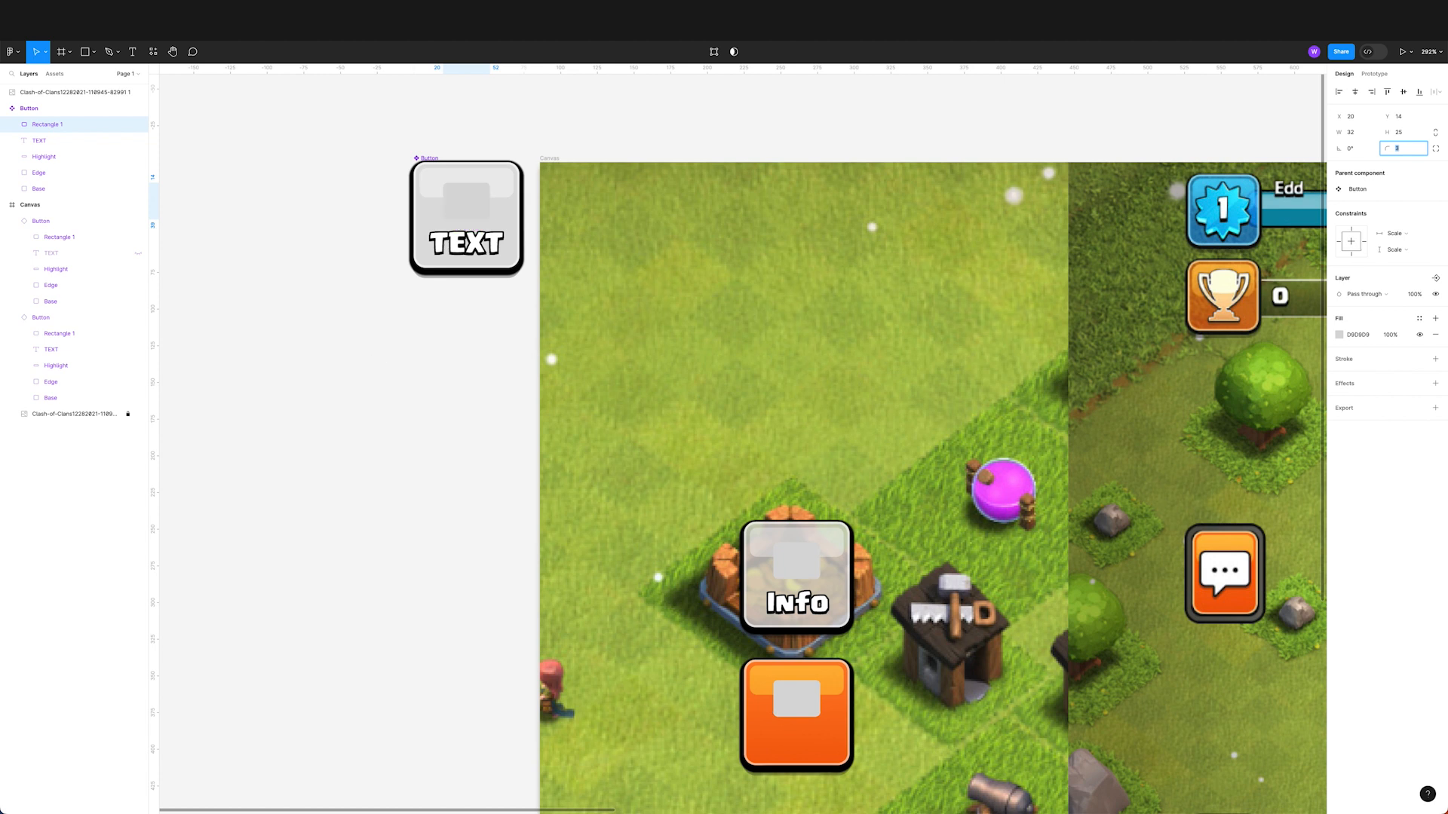
pyautogui.click(392, 359)
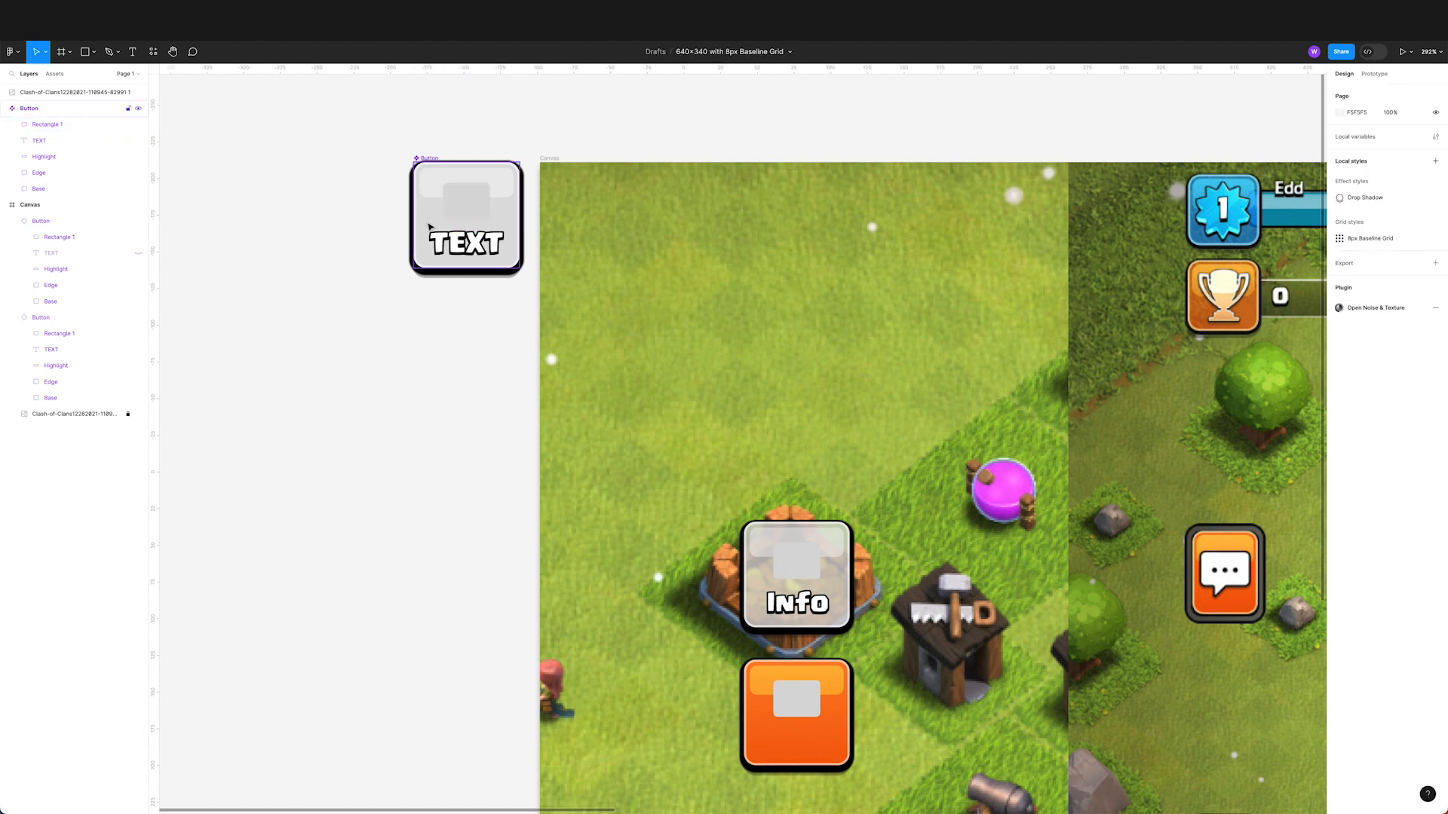
# Step: Give the placeholder rectangle a 1 px inside stroke in 000000 and a drop shadow with Y 2 and blur 0
pyautogui.doubleClick(466, 209)
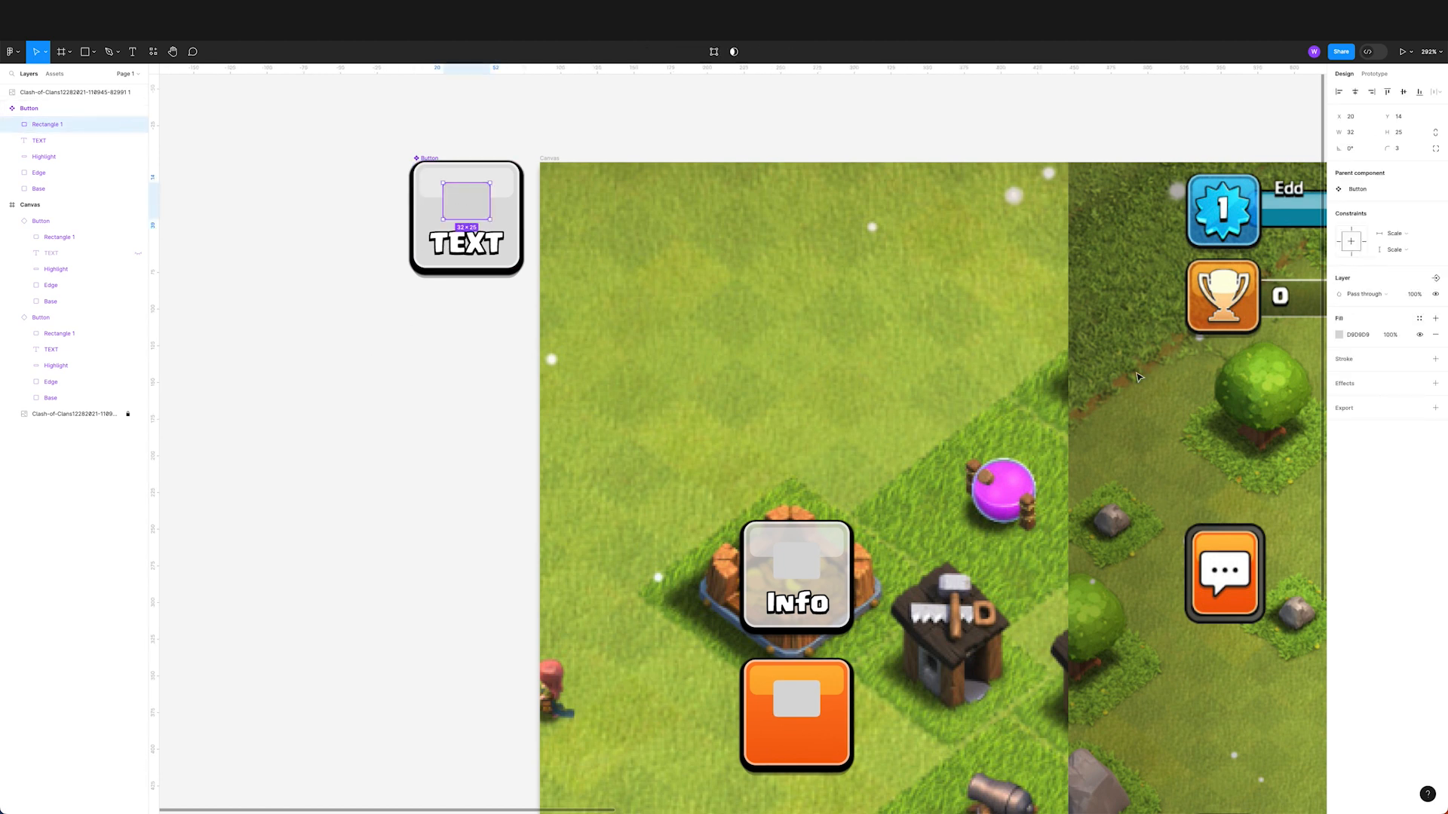
pyautogui.click(1436, 360)
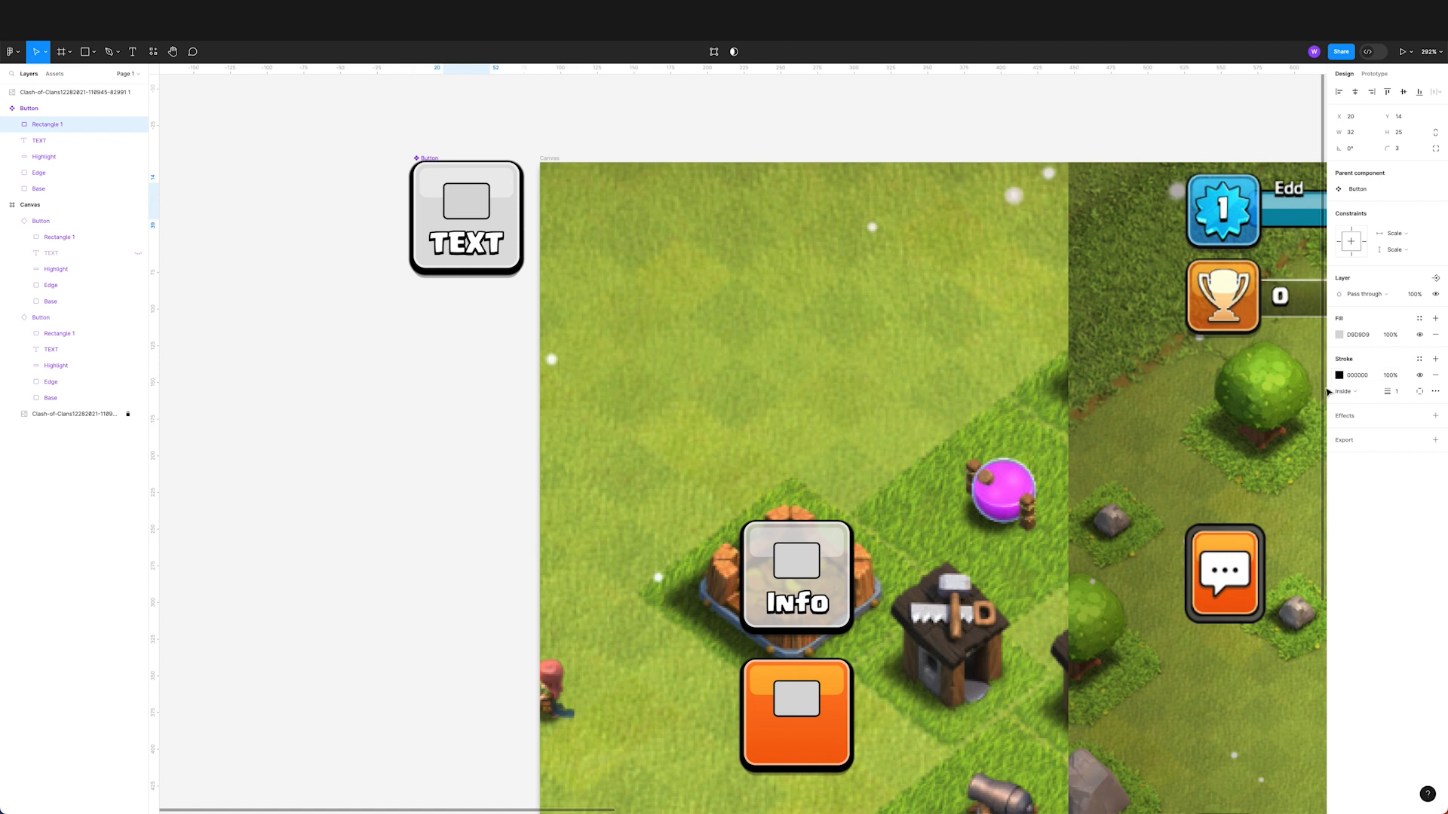
pyautogui.click(1435, 415)
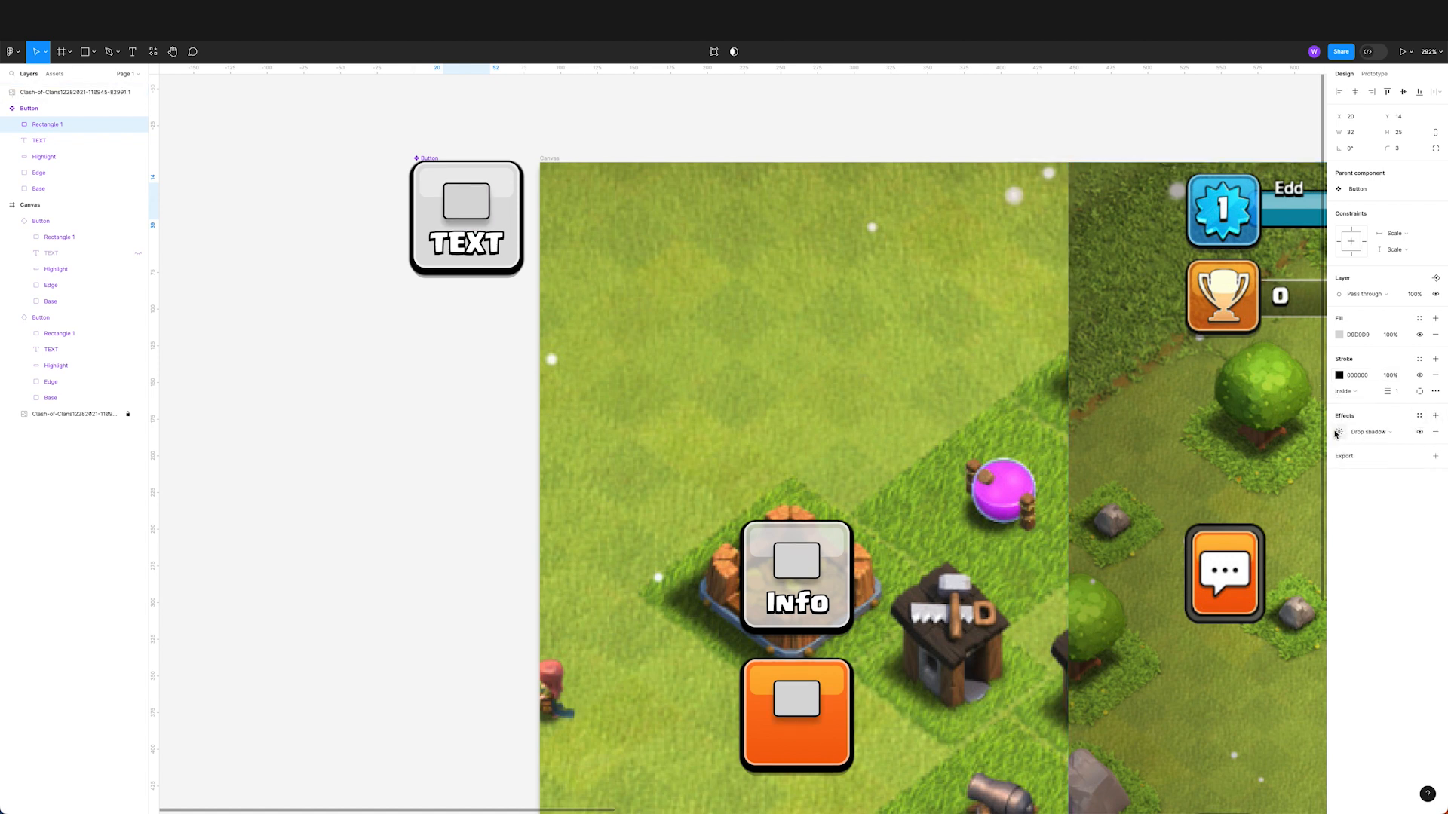
pyautogui.click(1337, 433)
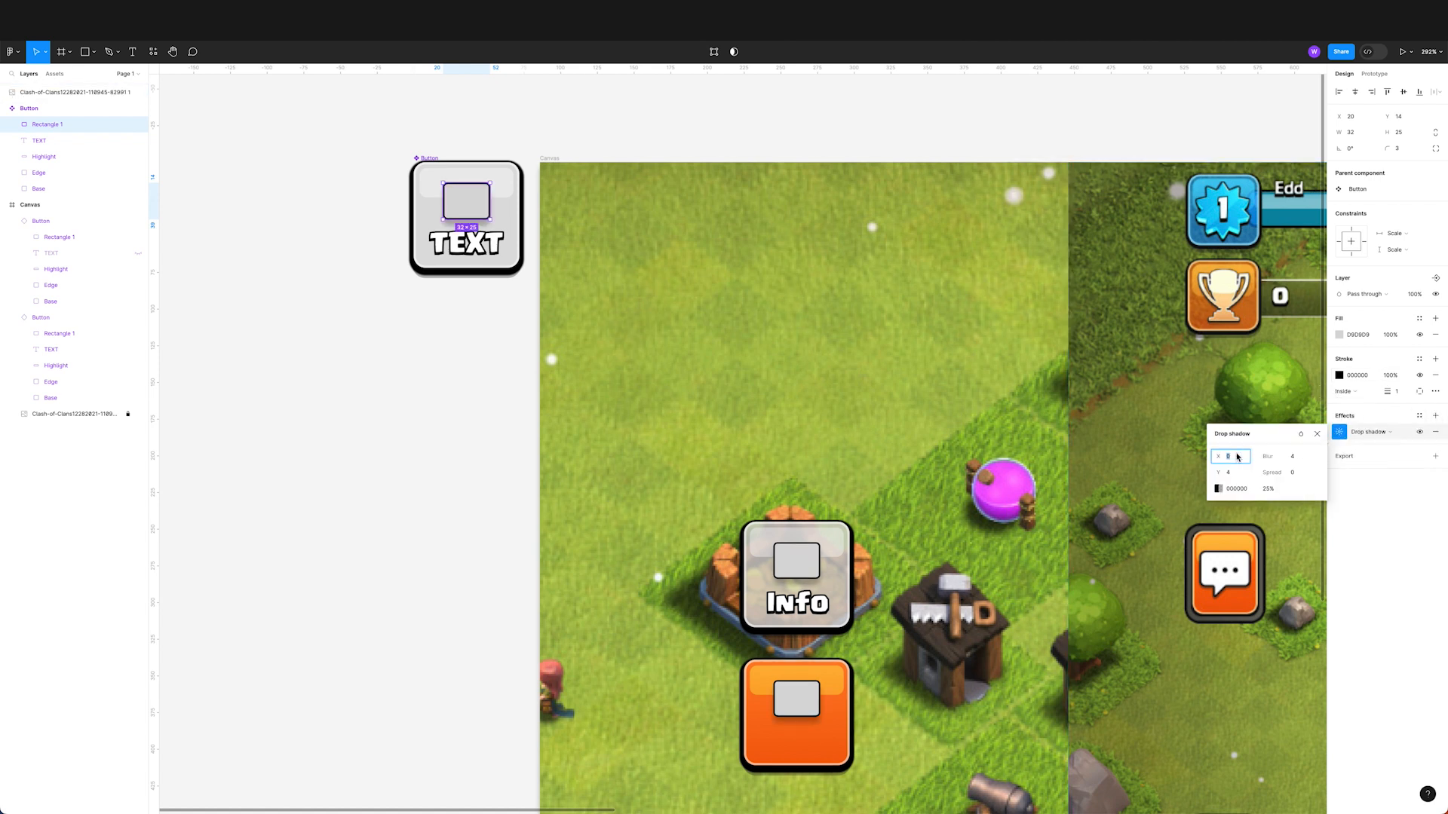
pyautogui.click(1292, 457)
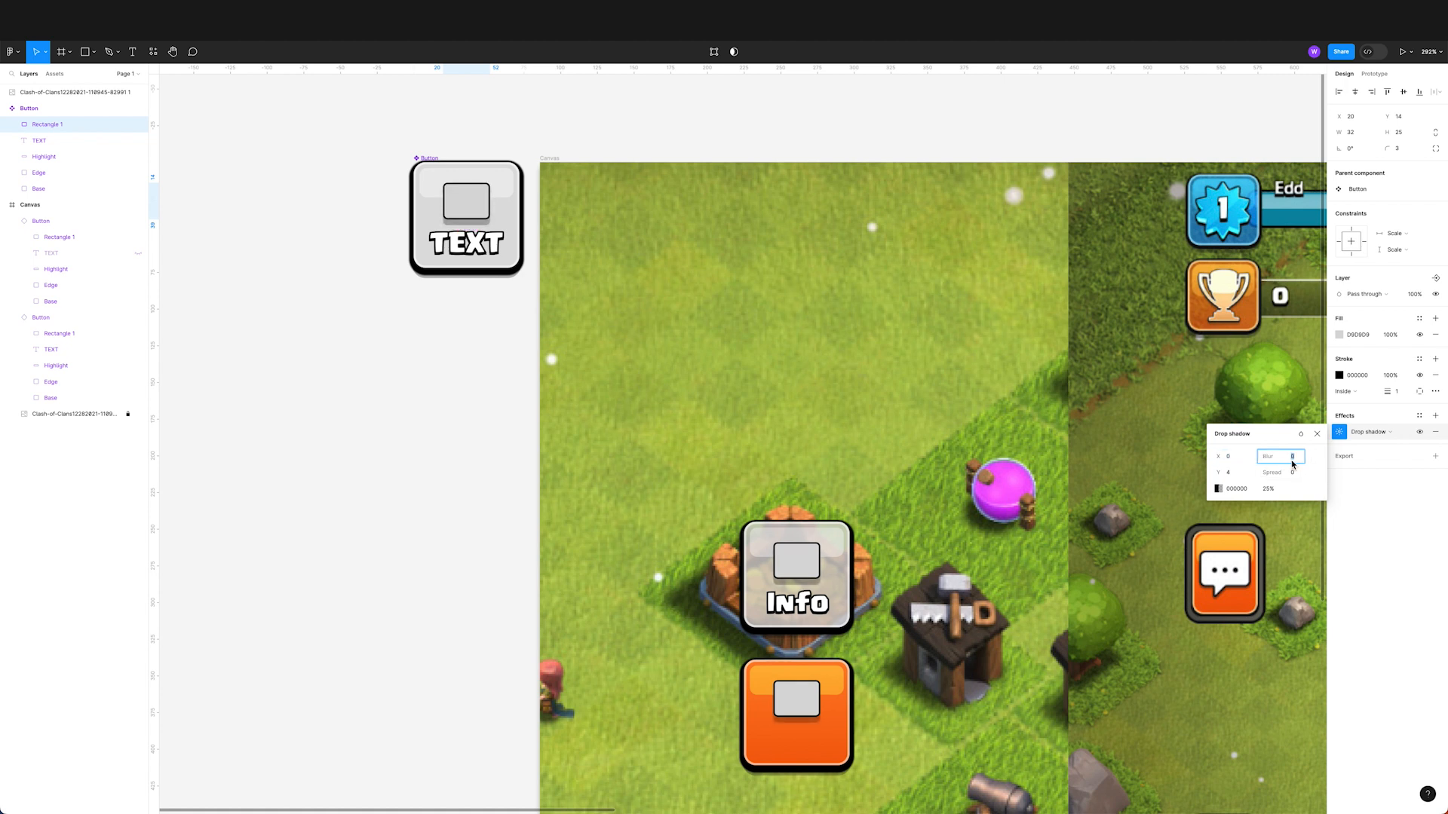
pyautogui.click(1244, 473)
pyautogui.write('2')
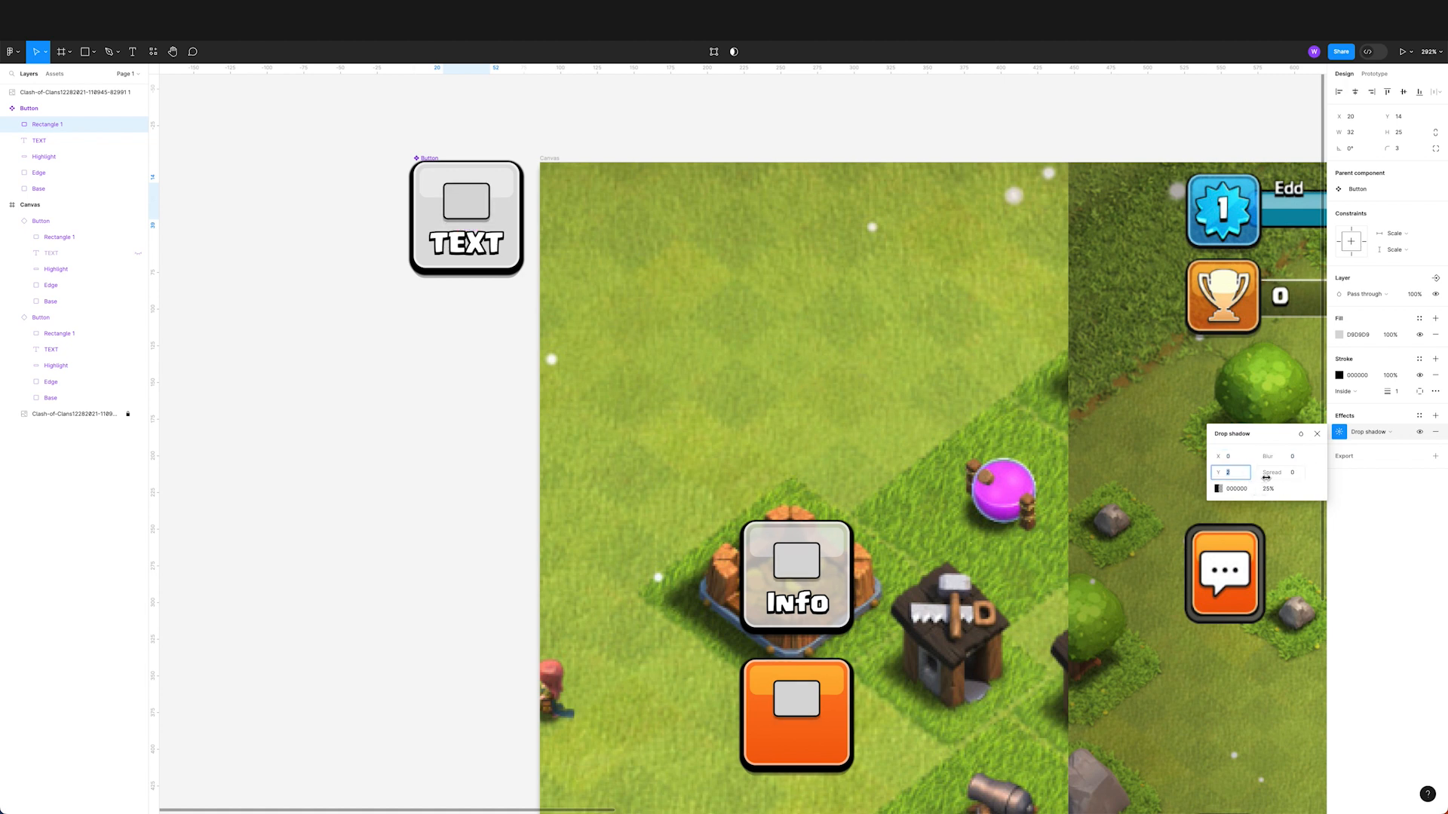
pyautogui.click(1318, 435)
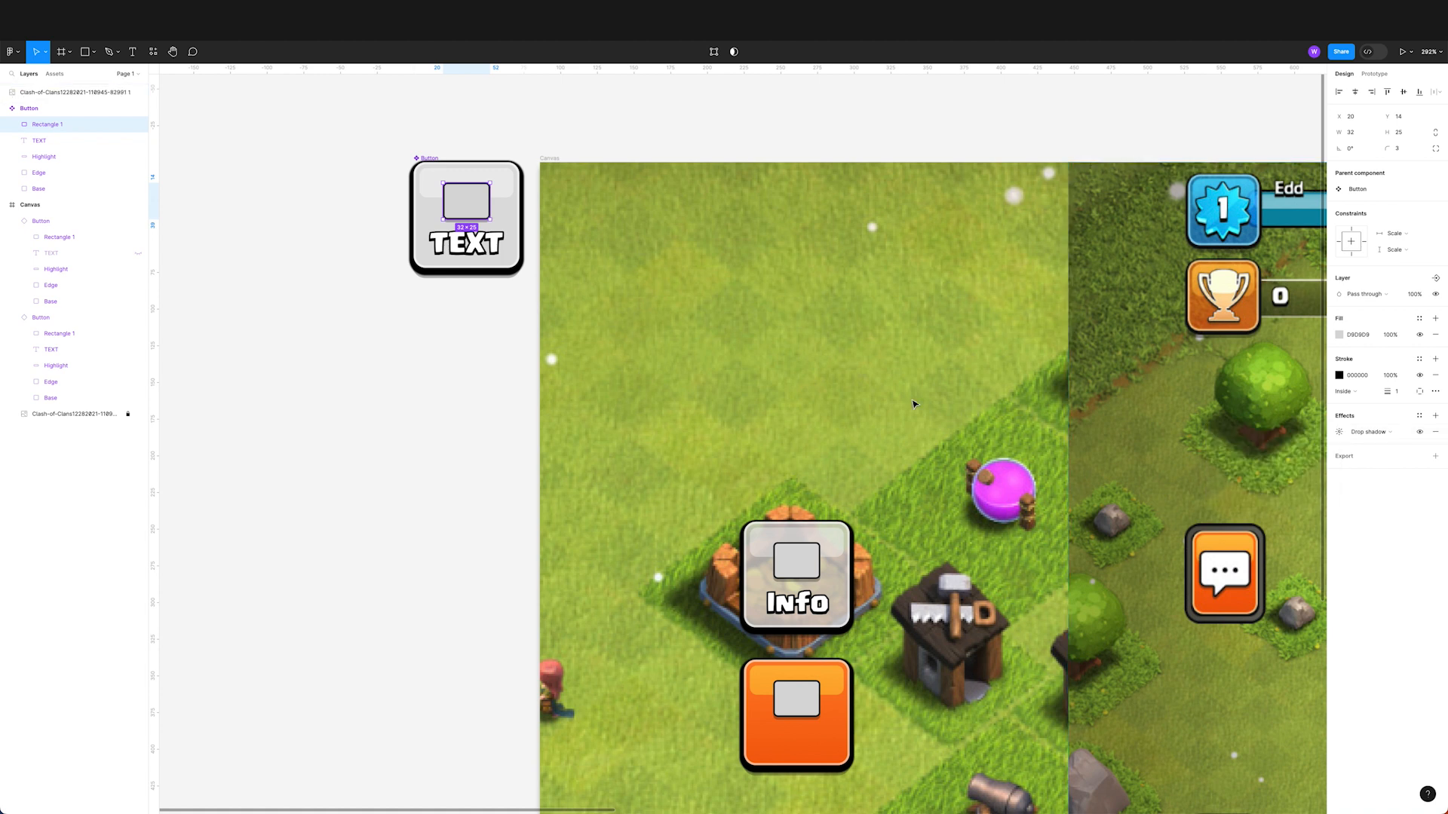
# Step: Draw an 11 × 11 triangle at the lower edge of the rectangle and rotate it 180° to point downward
pyautogui.click(94, 52)
pyautogui.click(74, 124)
pyautogui.moveTo(446, 218); pyautogui.dragTo(465, 236)
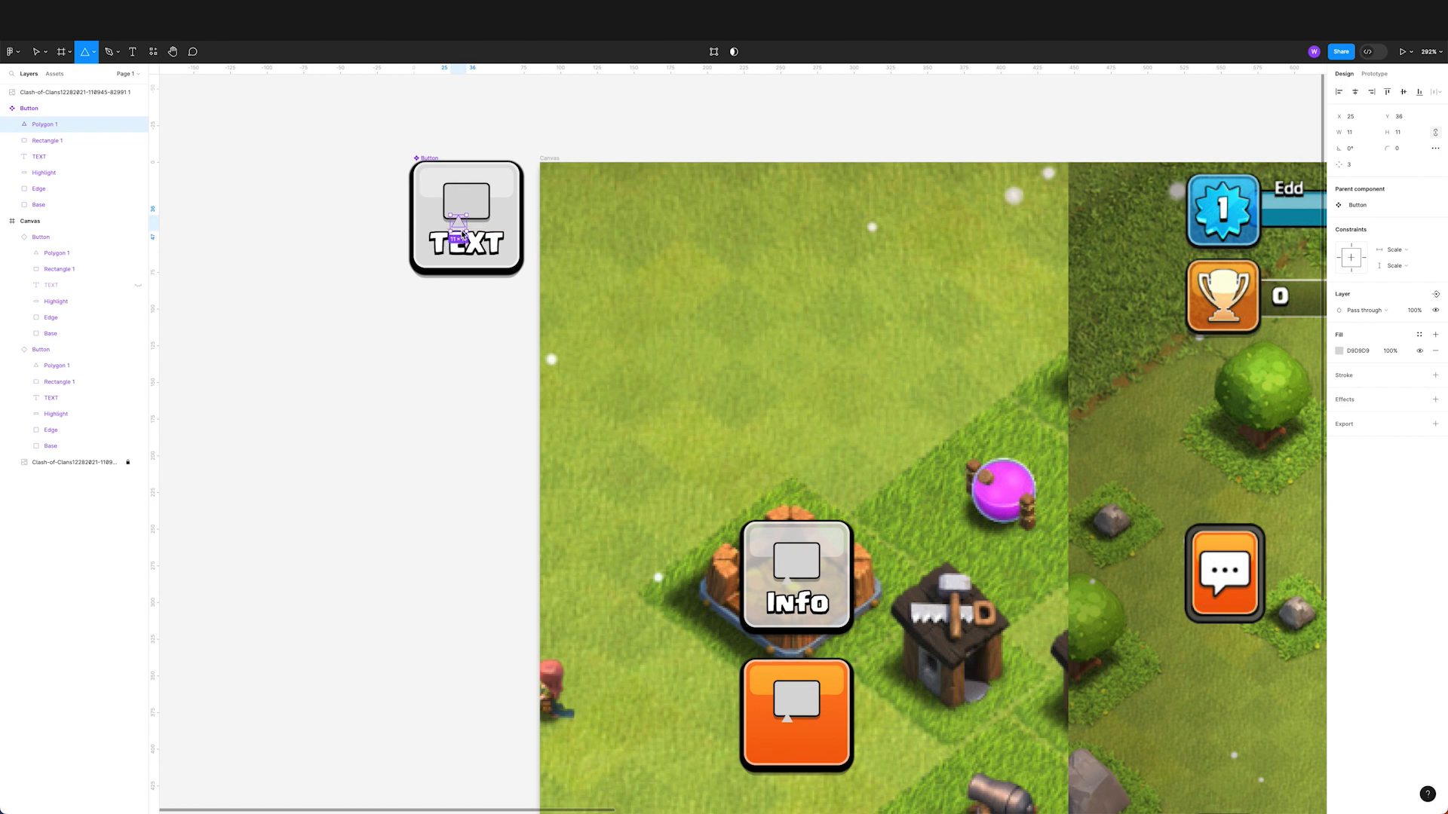
pyautogui.moveTo(445, 218); pyautogui.dragTo(480, 244)
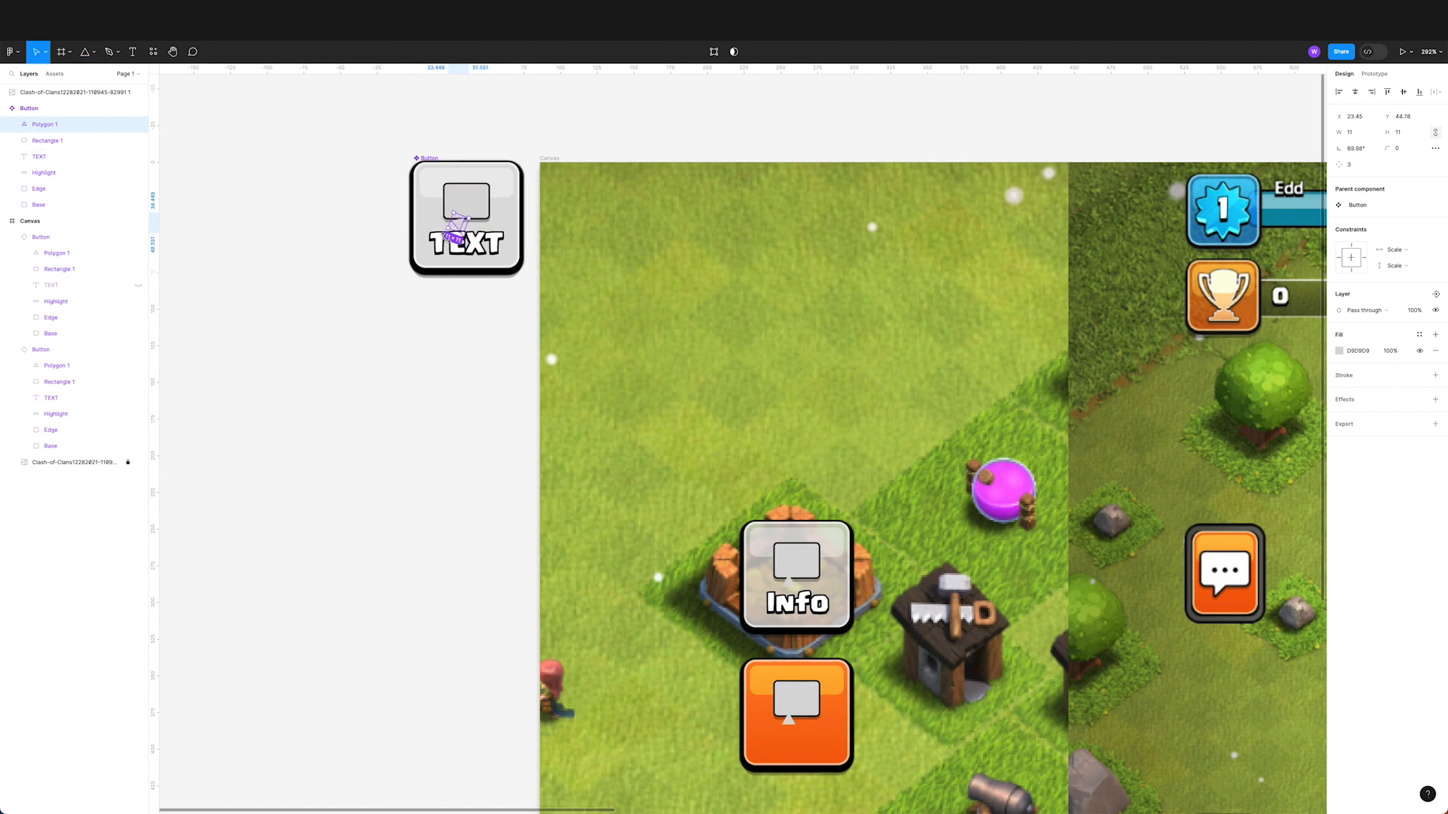
pyautogui.moveTo(460, 232); pyautogui.dragTo(457, 226)
# Step: Reshape the triangle's vector points into a narrow, slanted speech-bubble tail about 5.53 × 6.25 in size
pyautogui.doubleClick(462, 227)
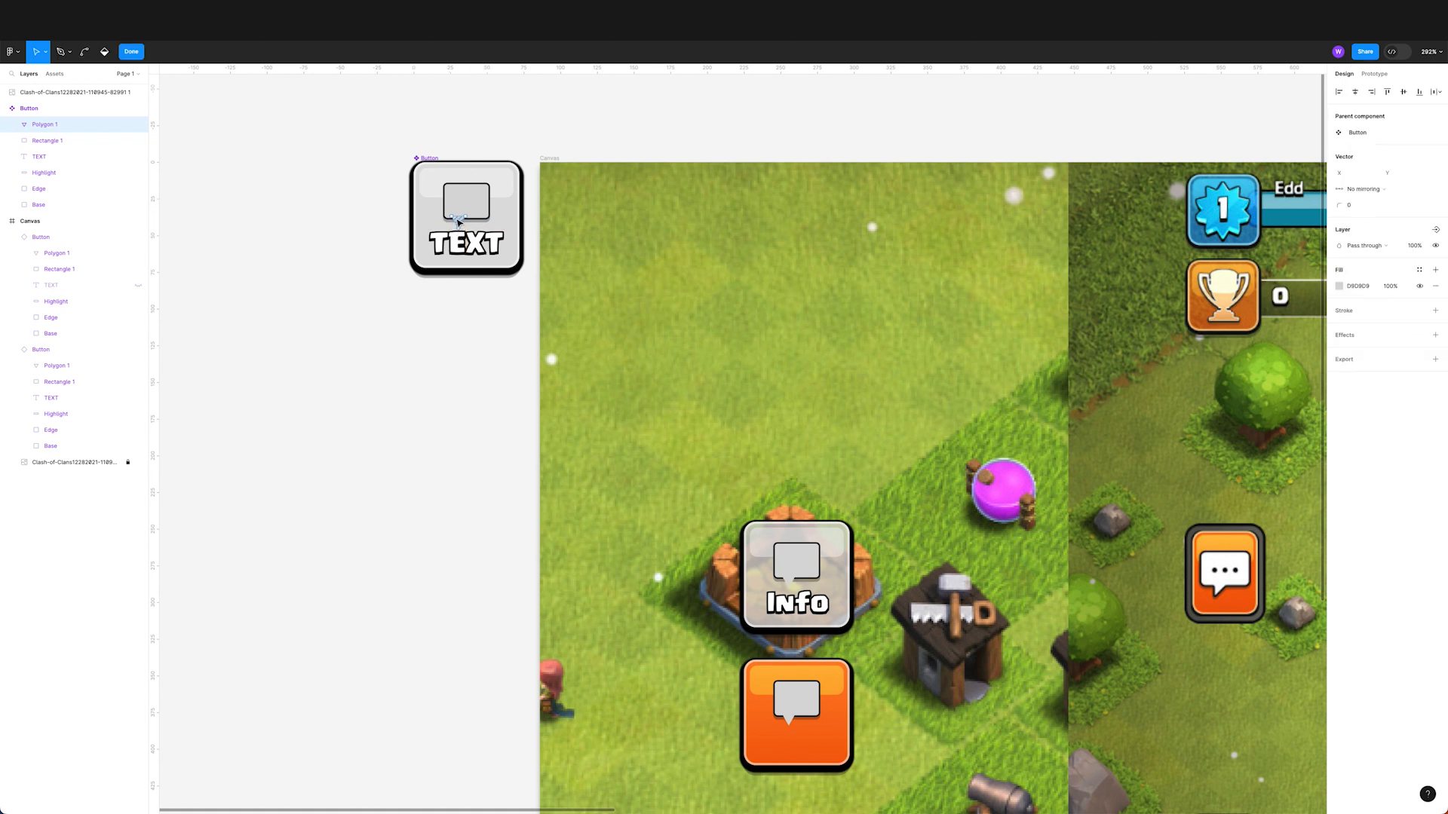
pyautogui.click(456, 219)
pyautogui.moveTo(457, 218); pyautogui.dragTo(471, 233)
pyautogui.press('Left')
pyautogui.press('Left')
pyautogui.click(476, 204)
pyautogui.press('Escape')
# Step: Combine the tail polygon and the rectangle into one speech-bubble shape with a boolean union
pyautogui.keyDown('shift'); pyautogui.click(82, 140); pyautogui.keyUp('shift')
pyautogui.click(737, 51)
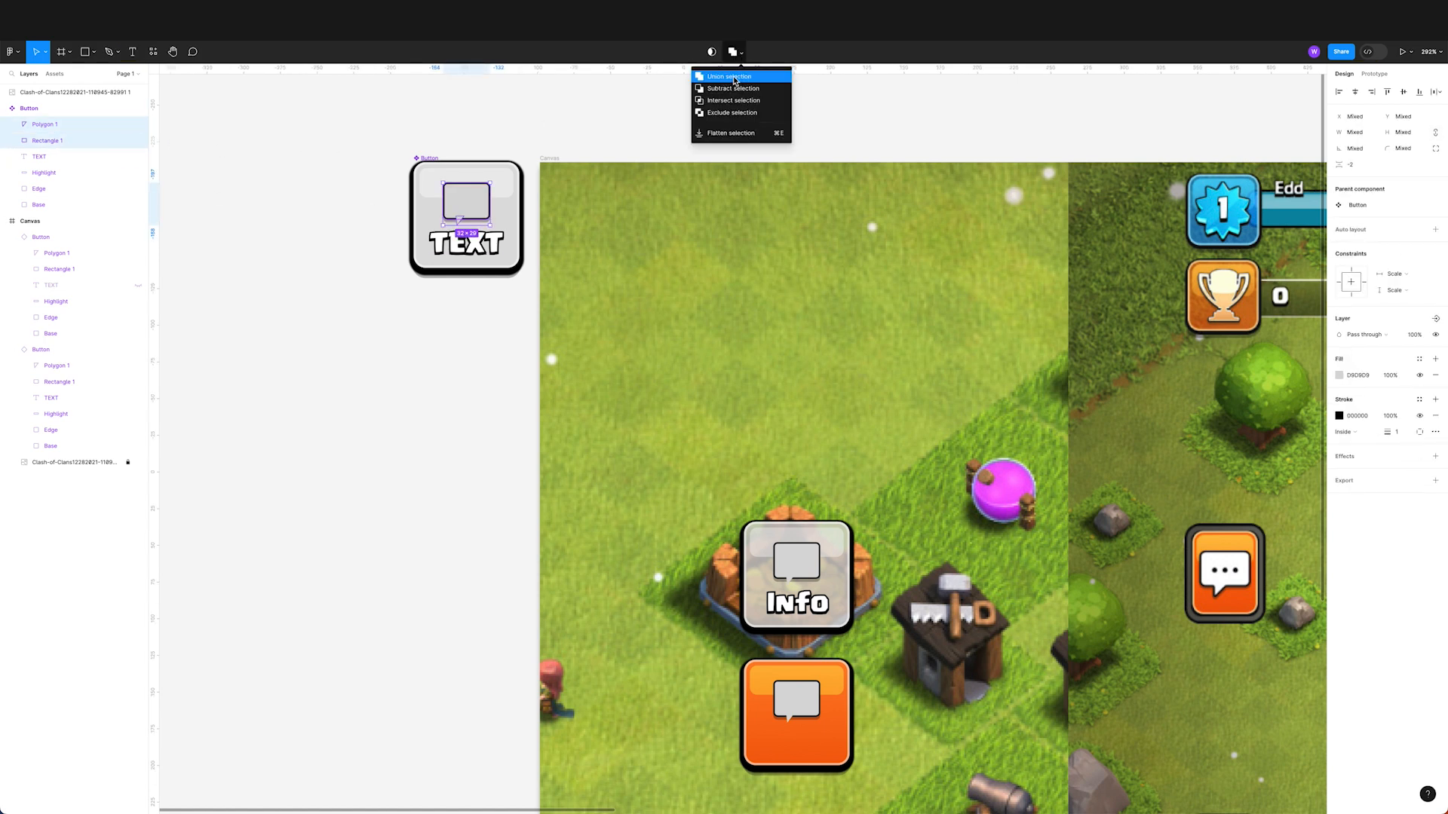
pyautogui.click(735, 79)
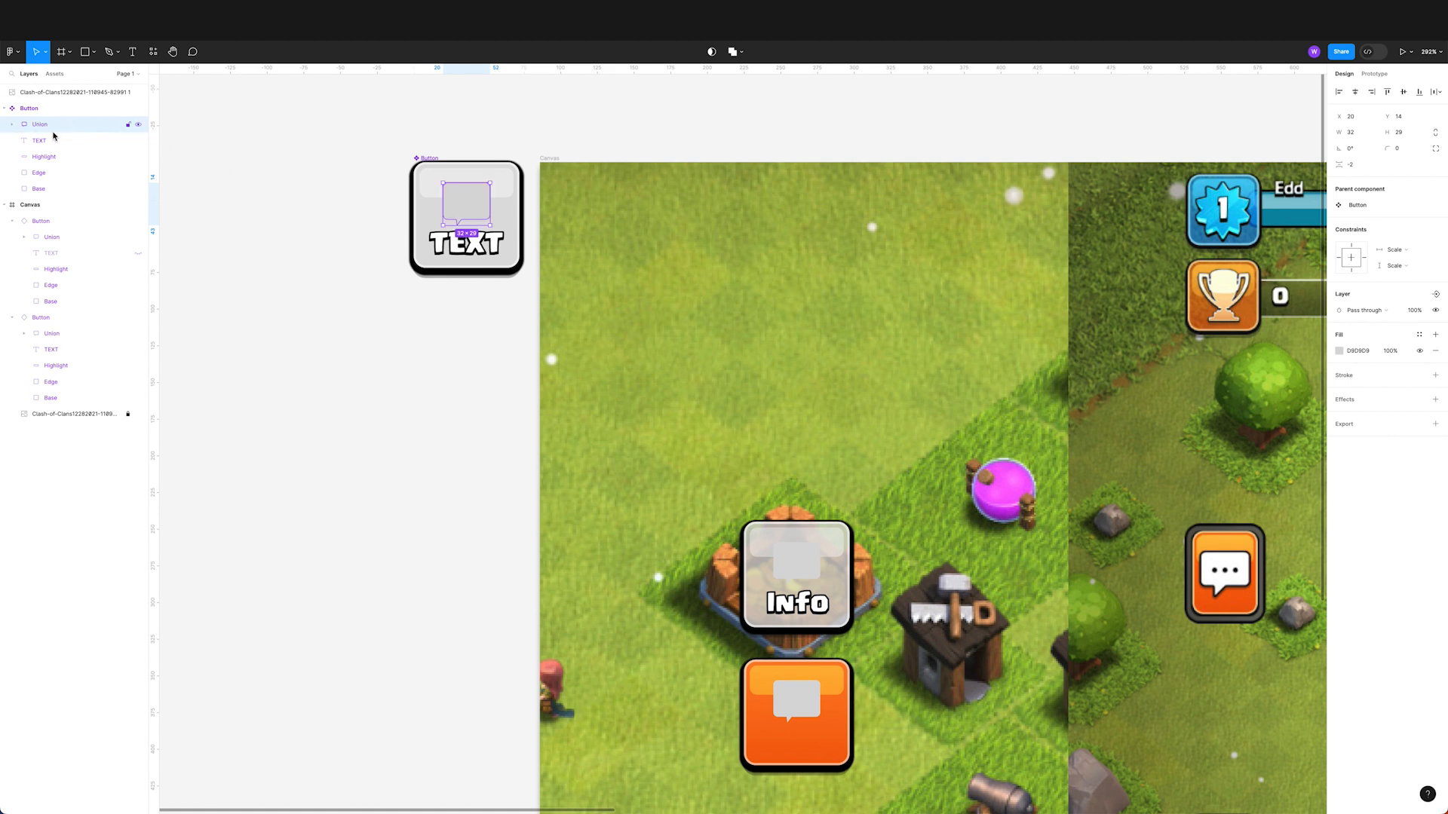
# Step: Copy the properties of the rectangle inside the union and paste them onto the whole union
pyautogui.click(10, 124)
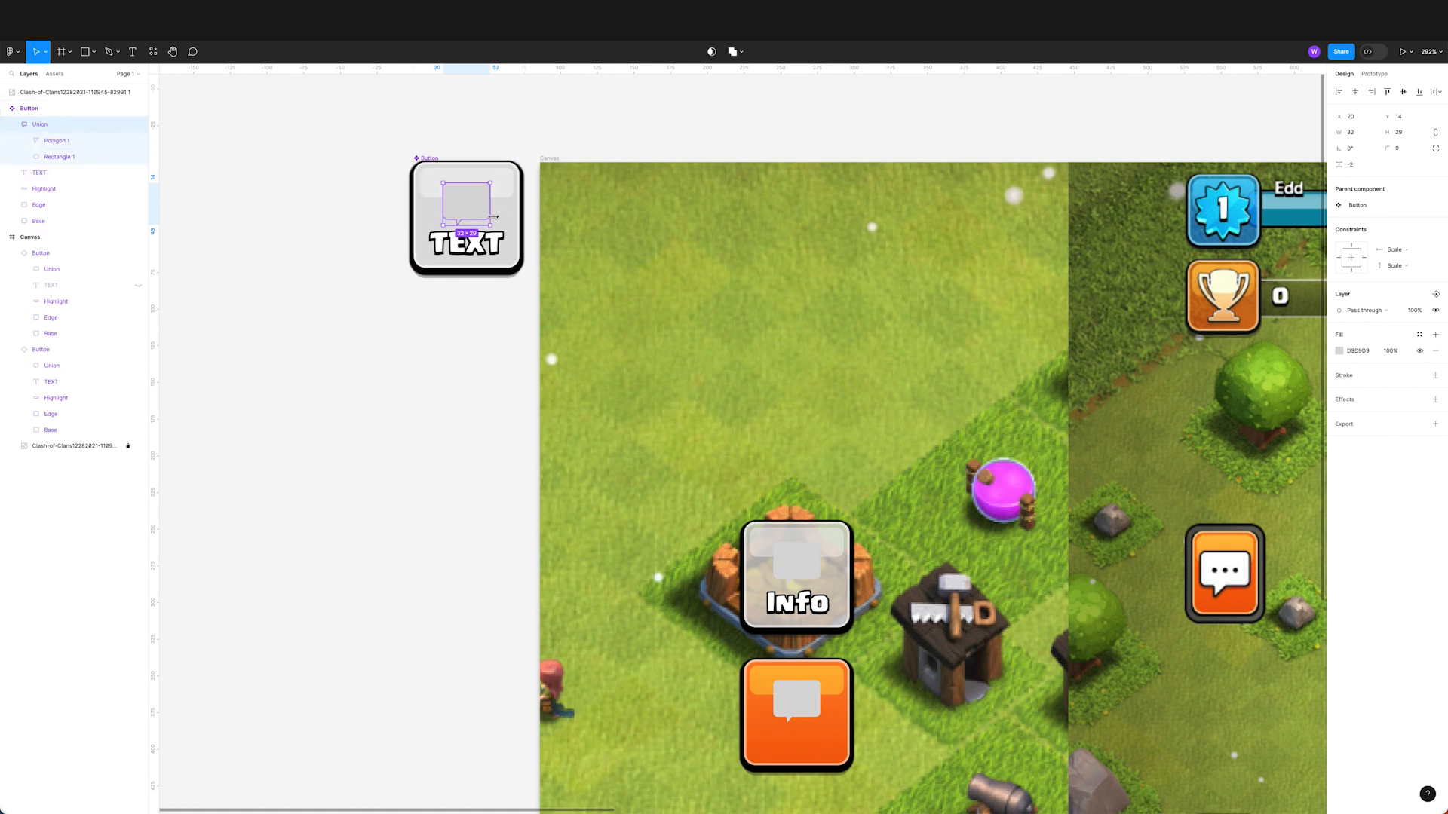
pyautogui.click(100, 158)
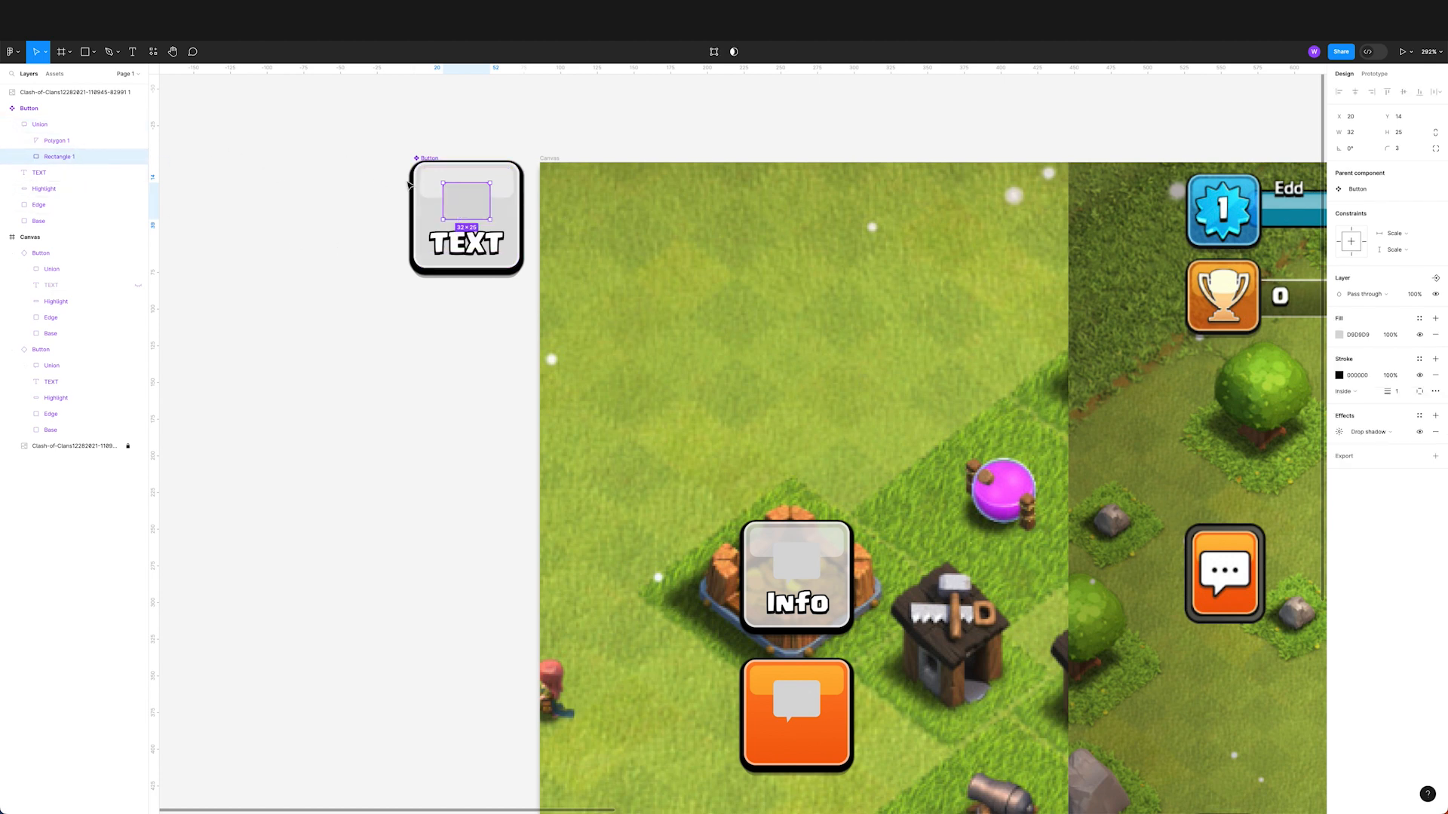
pyautogui.rightClick(101, 160)
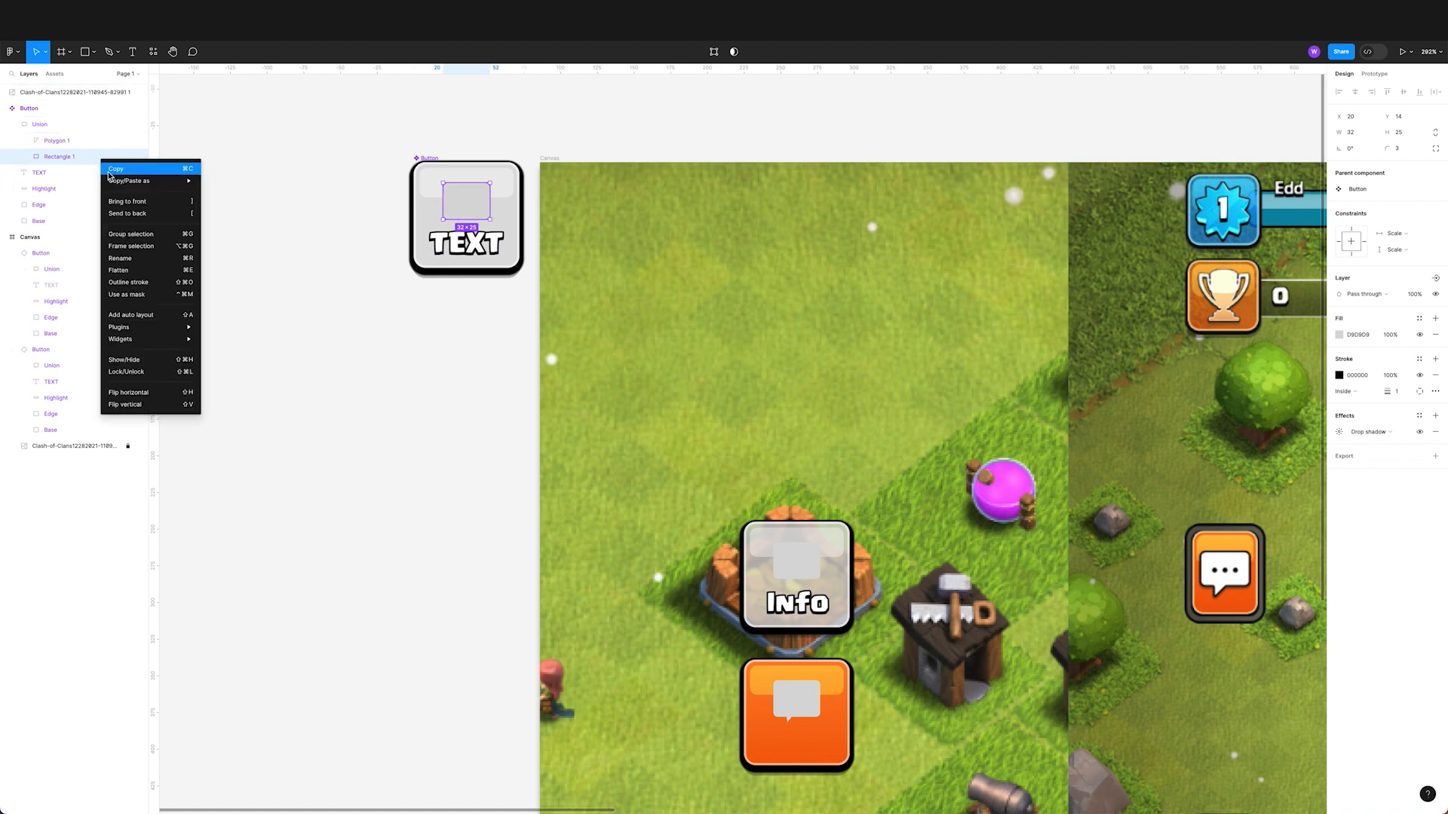
pyautogui.moveTo(156, 183)
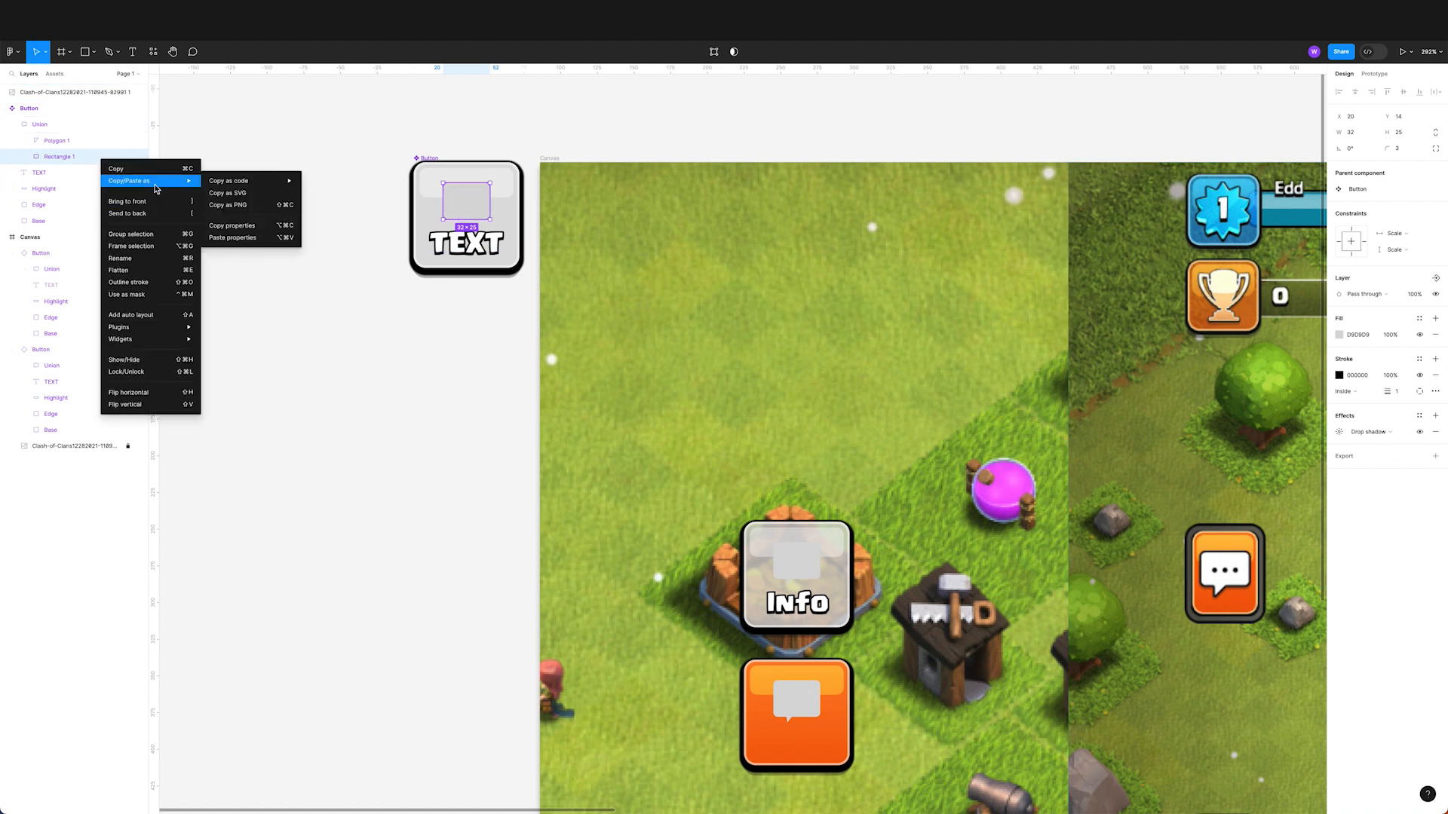
pyautogui.click(242, 228)
pyautogui.click(47, 124)
pyautogui.rightClick(50, 124)
pyautogui.moveTo(98, 144)
pyautogui.moveTo(197, 153)
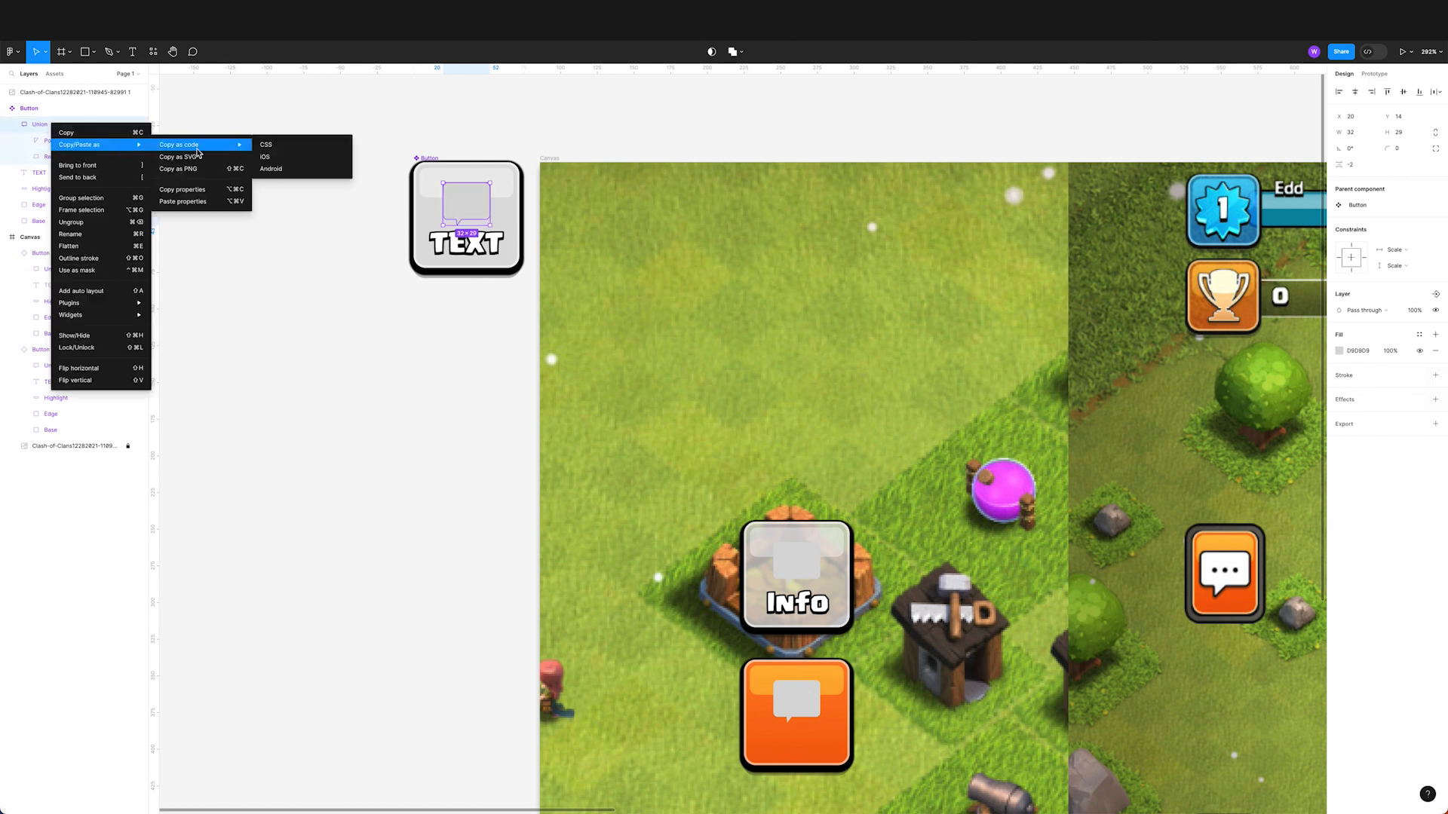
pyautogui.click(184, 202)
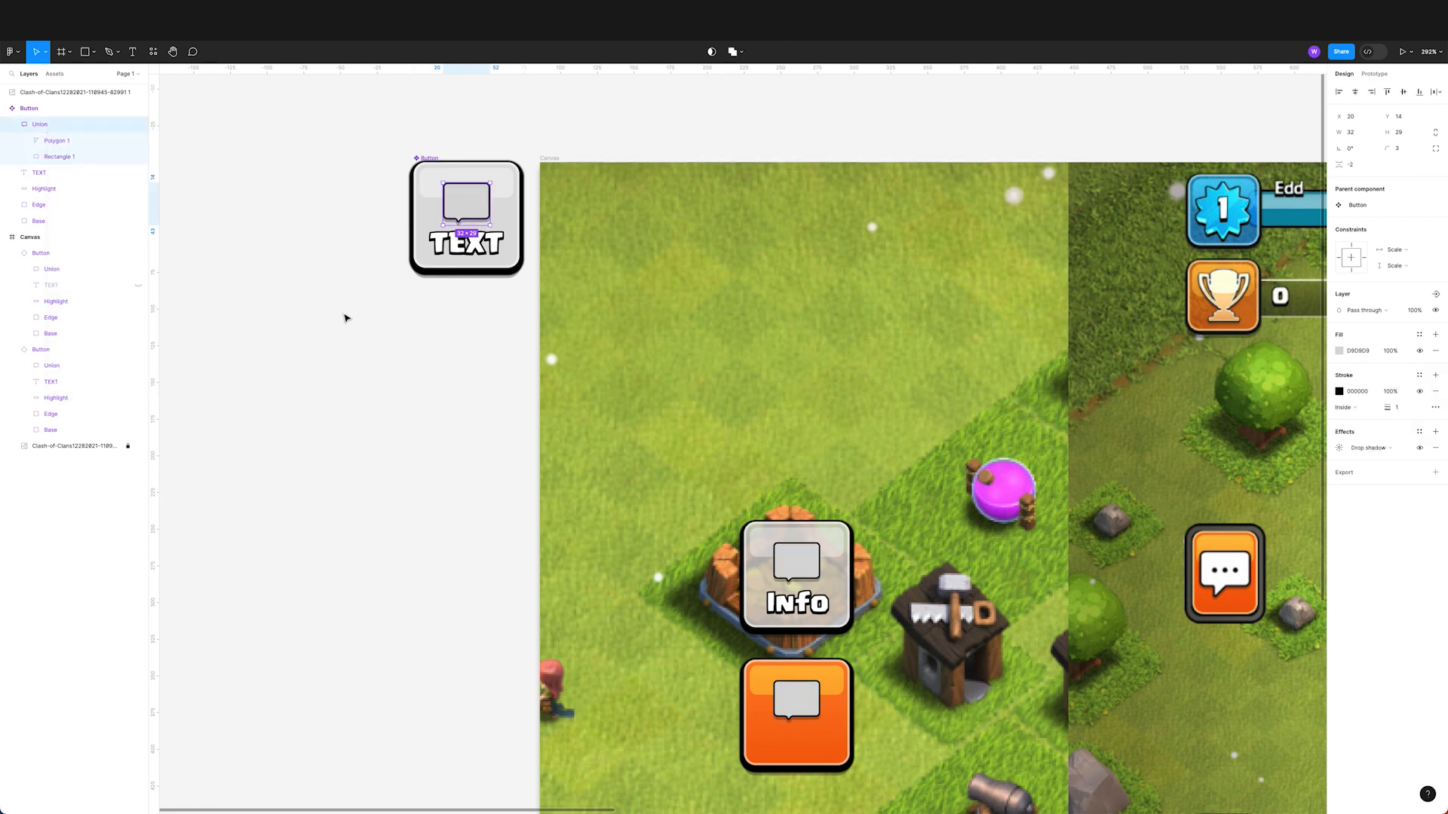
# Step: Enlarge the tail polygon inside the union to 9 × 10 and move it down to Y 47
pyautogui.click(69, 144)
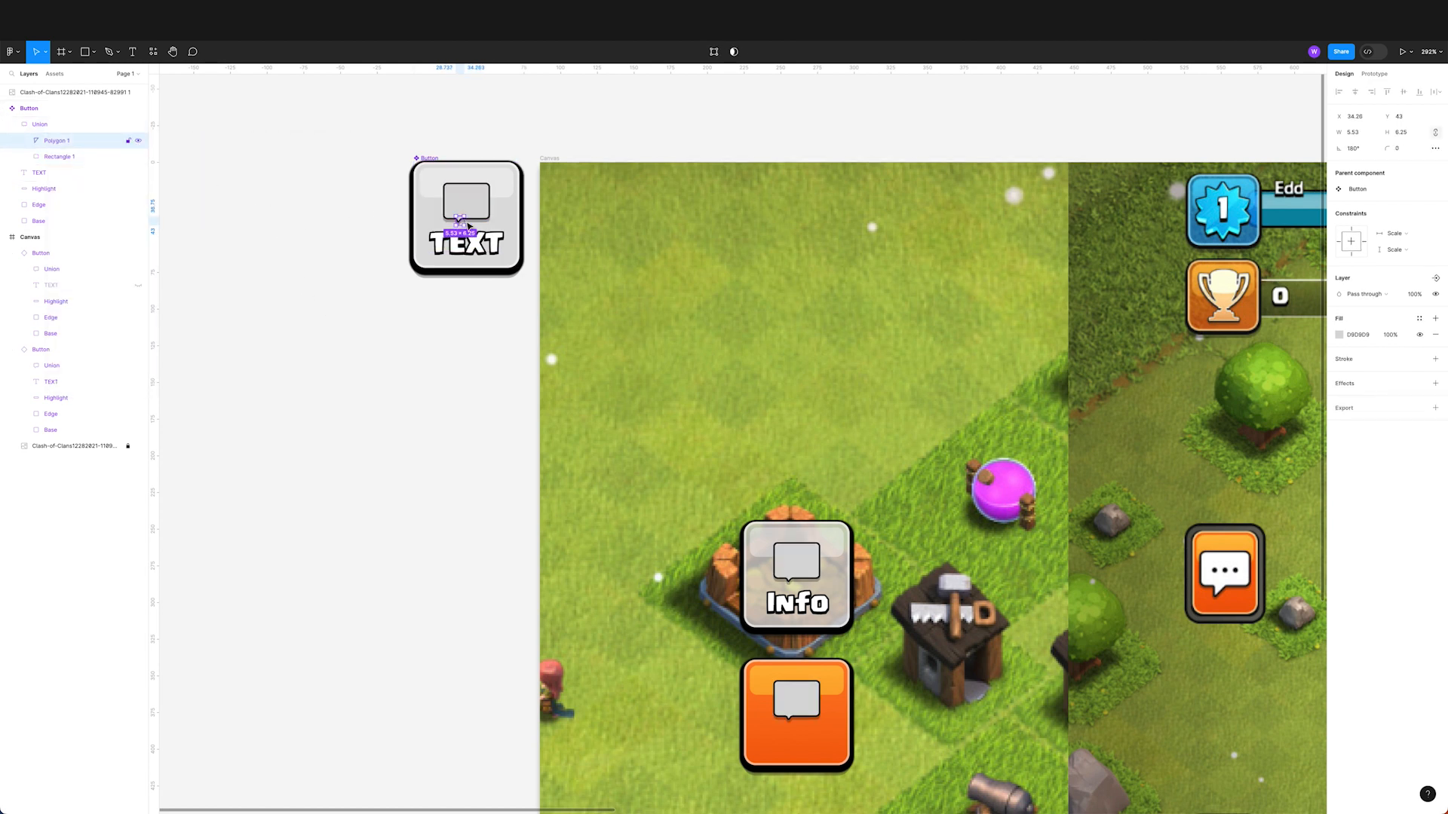
pyautogui.scroll(5, 482, 224)
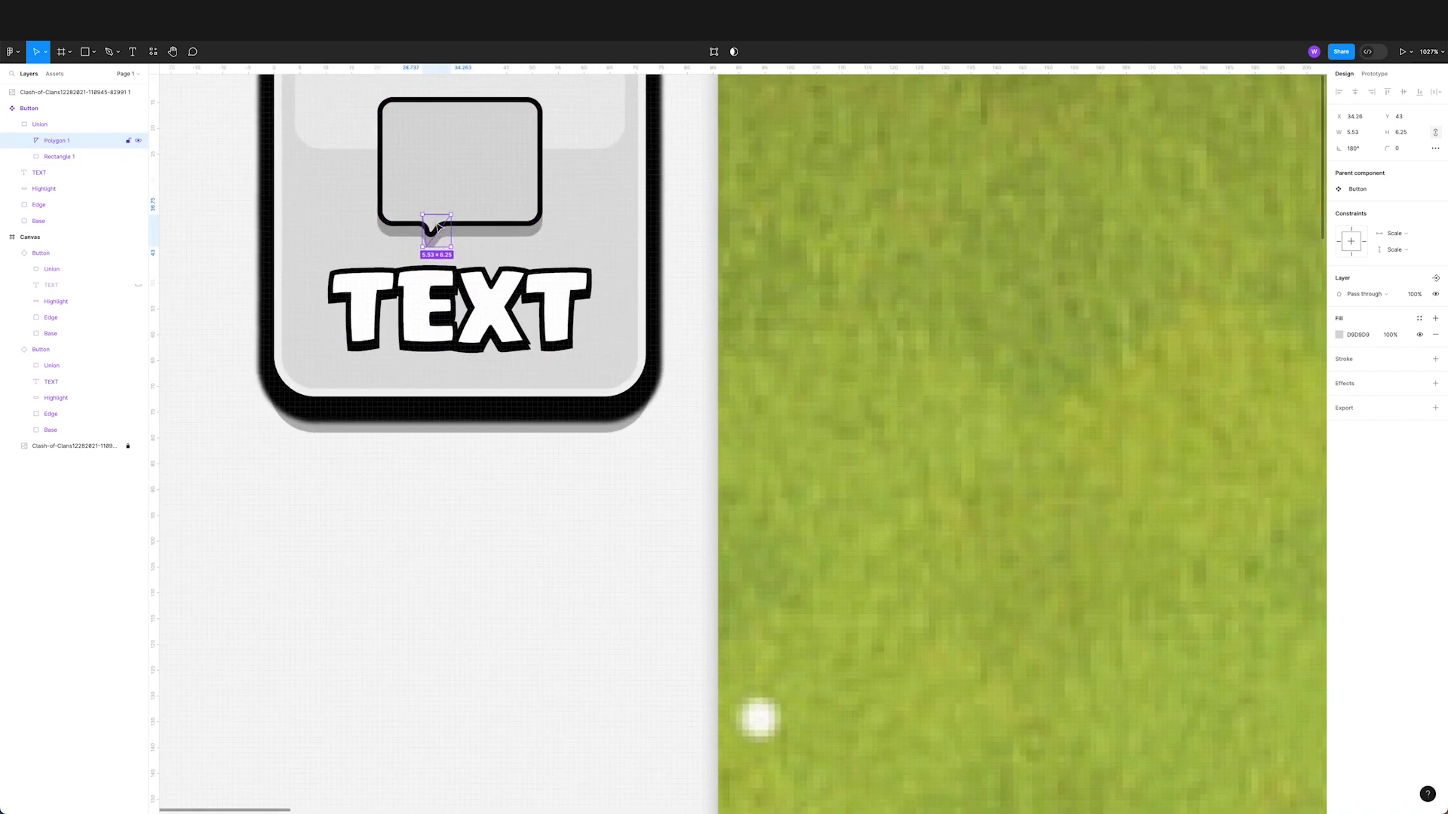
pyautogui.moveTo(450, 247); pyautogui.dragTo(460, 257)
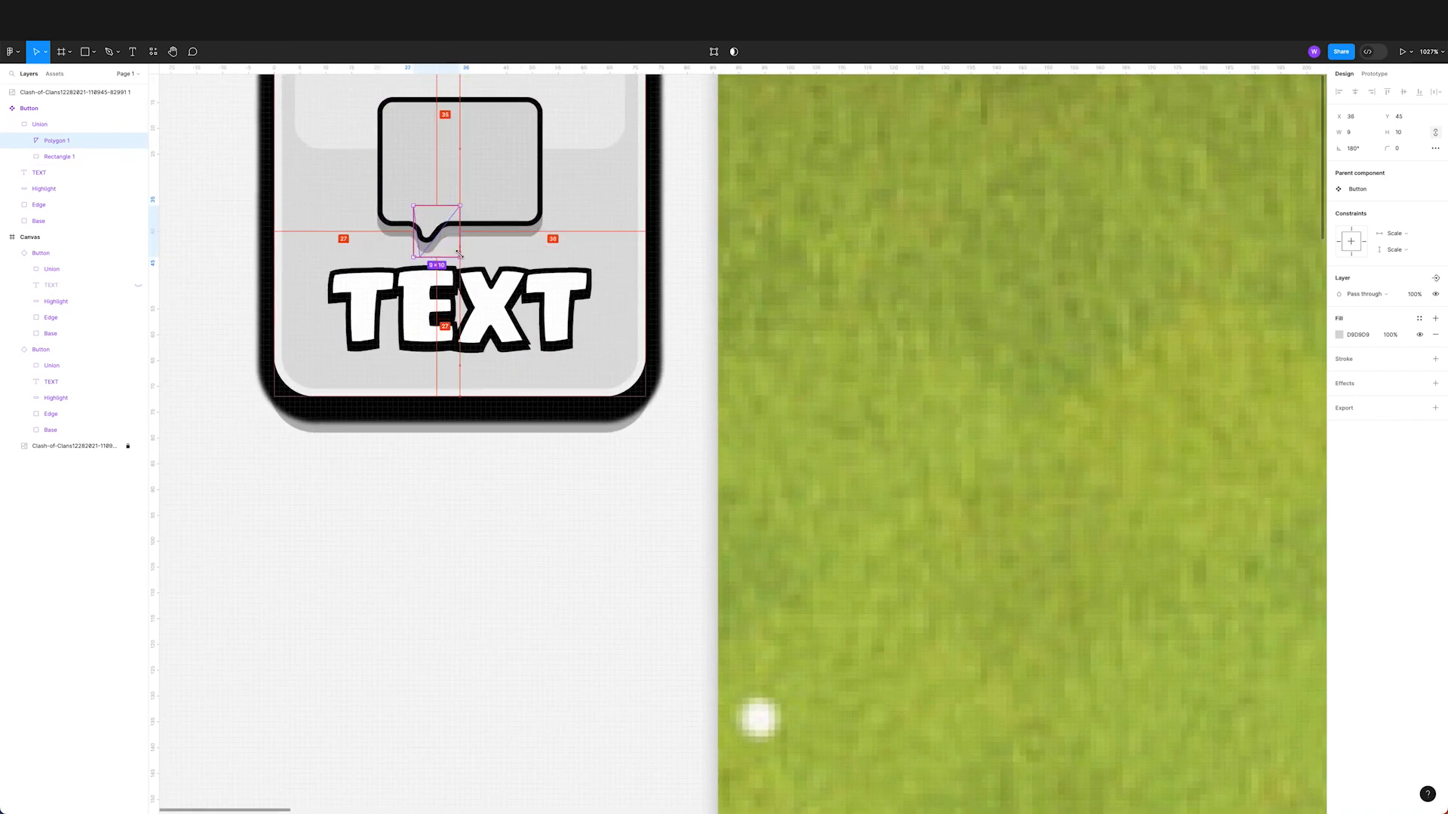
pyautogui.moveTo(437, 236); pyautogui.dragTo(442, 243)
pyautogui.press('Up')
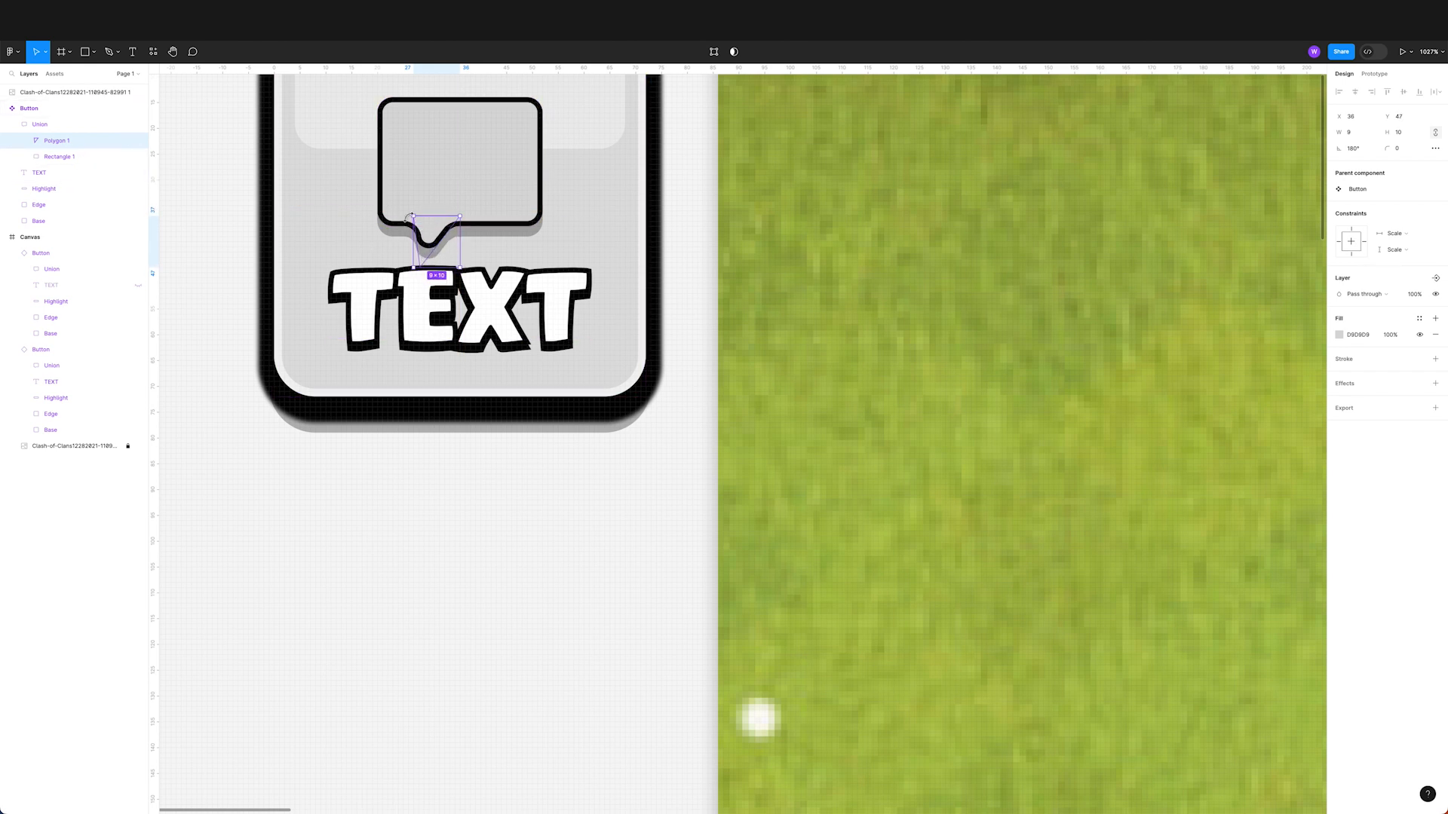
# Step: Set the corner radius of the speech-bubble union to 1
pyautogui.click(60, 155)
pyautogui.click(67, 143)
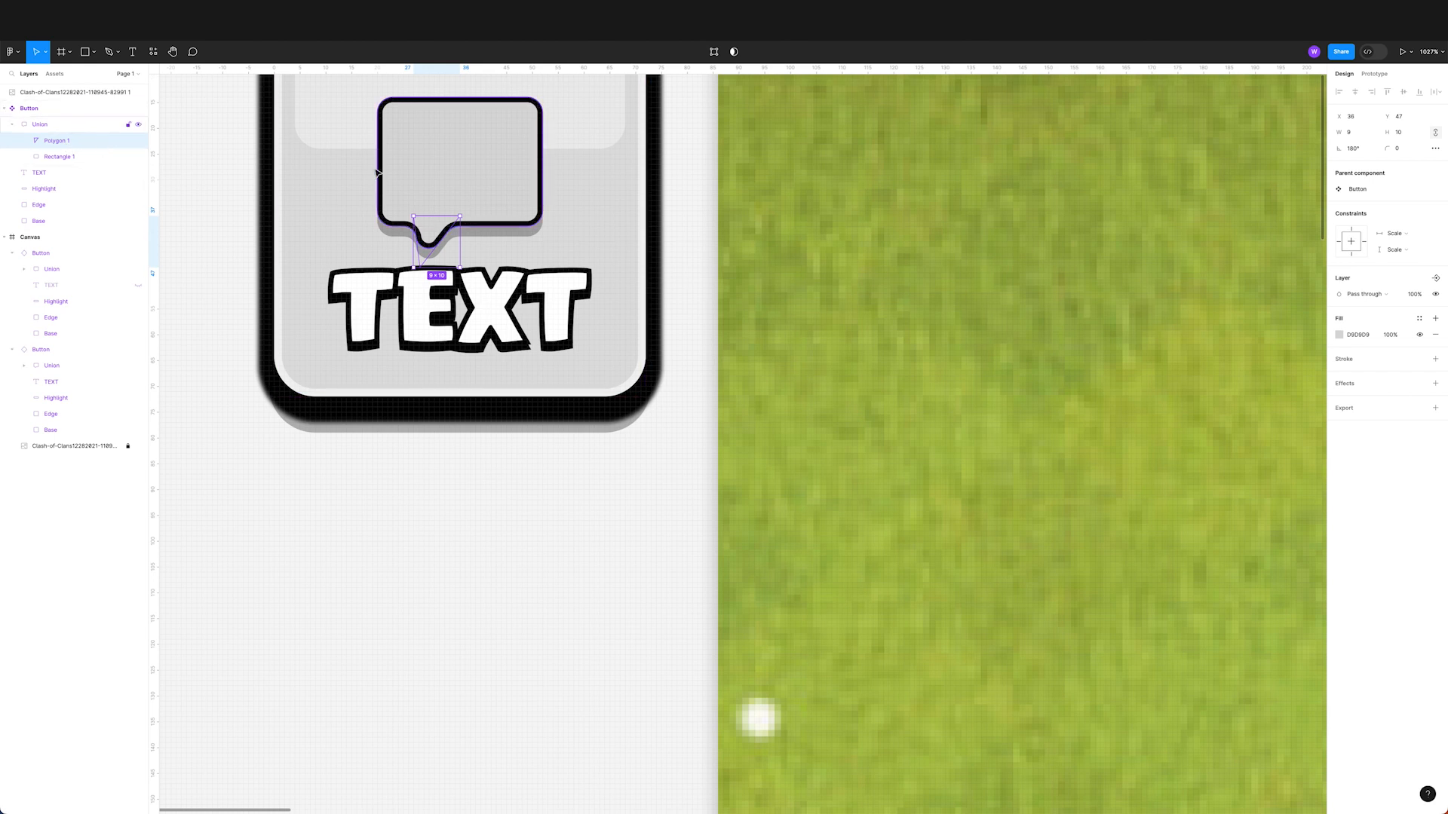
pyautogui.click(67, 128)
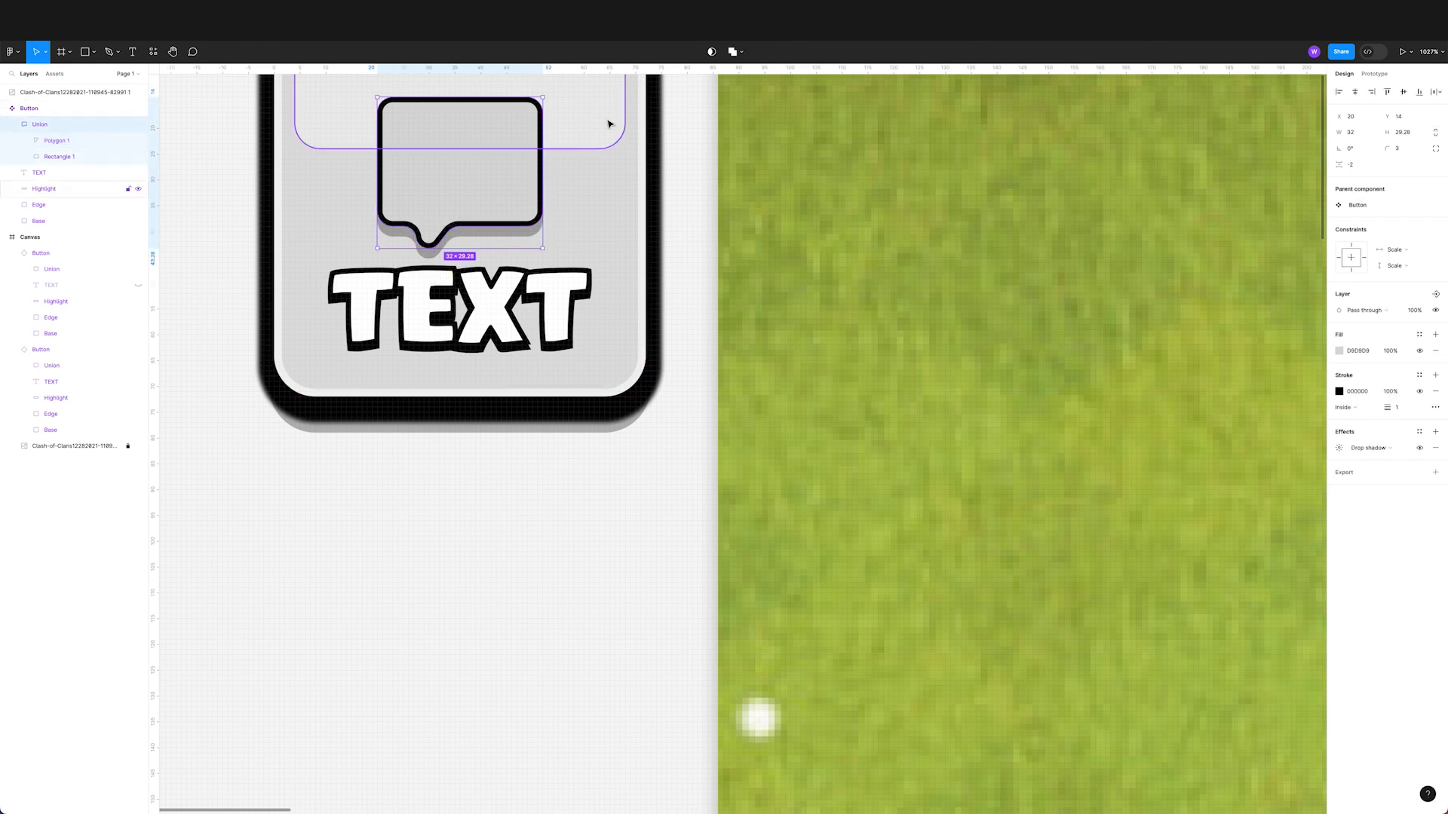
pyautogui.click(1408, 151)
pyautogui.press('Down')
pyautogui.press('Down')
pyautogui.press('Down')
pyautogui.press('Up')
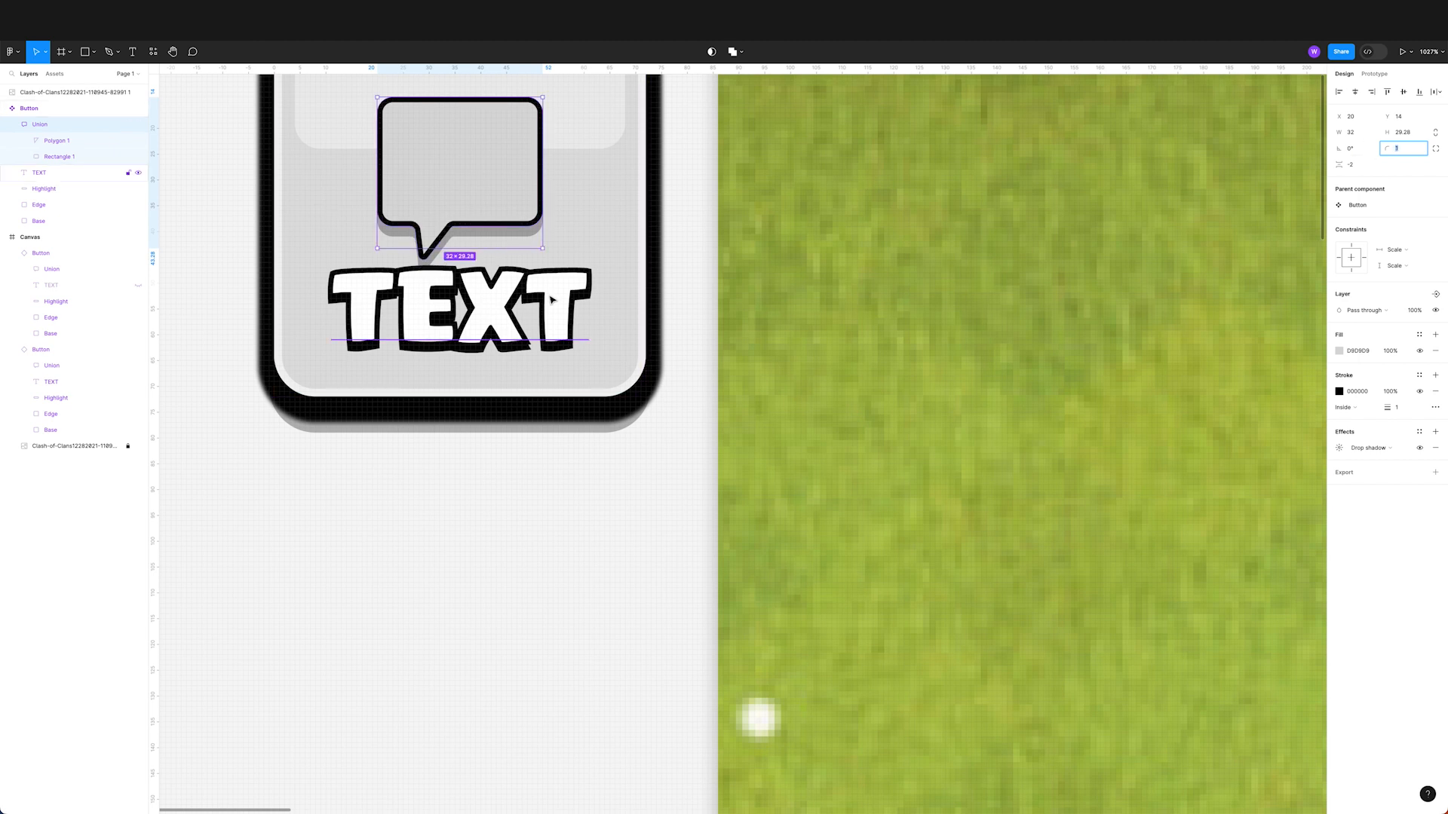
# Step: Shorten the rectangle inside the union to a height of 21 from its upper edge and move the whole union up to Y 13
pyautogui.click(67, 157)
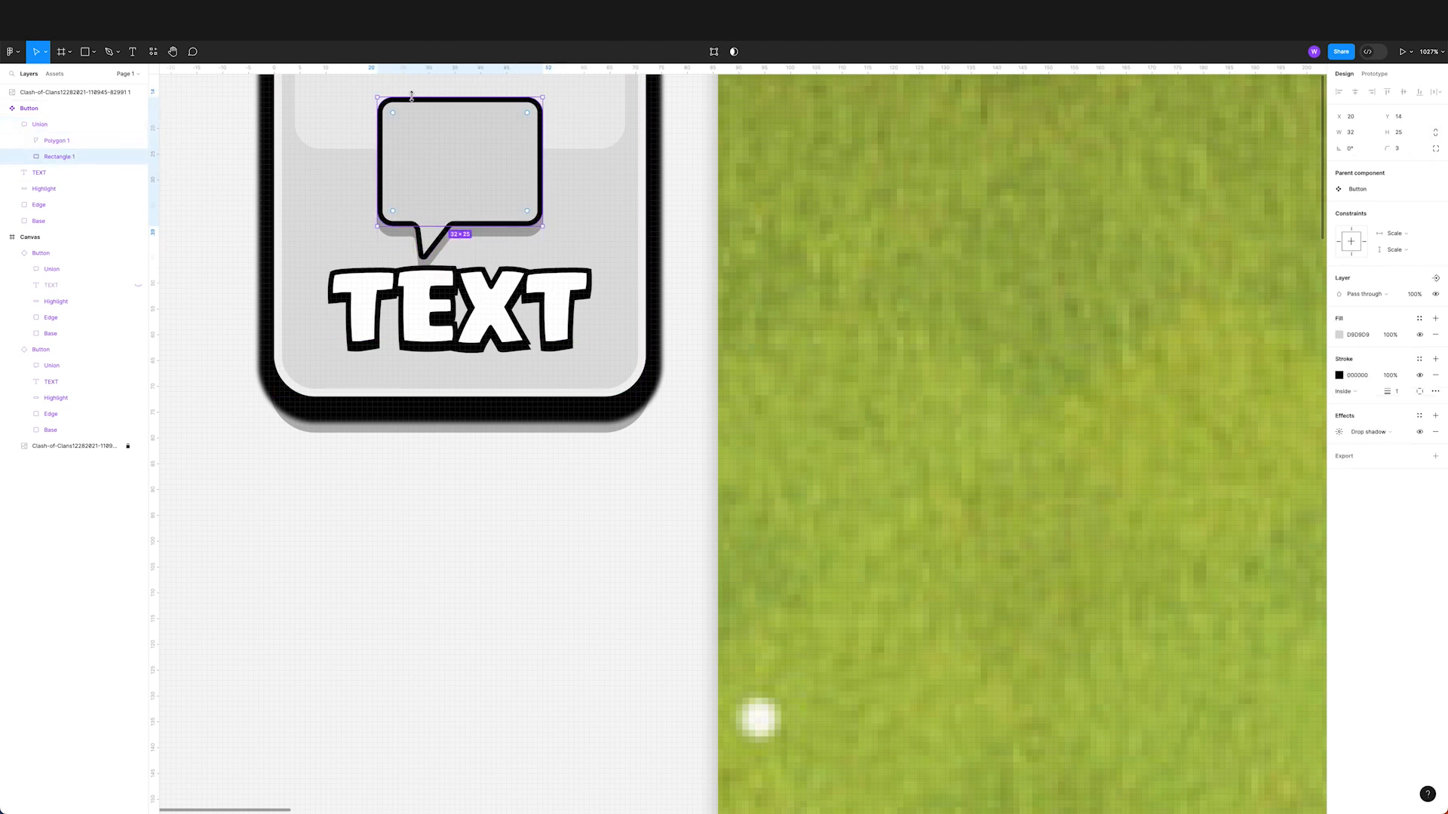
pyautogui.moveTo(412, 100); pyautogui.dragTo(412, 118)
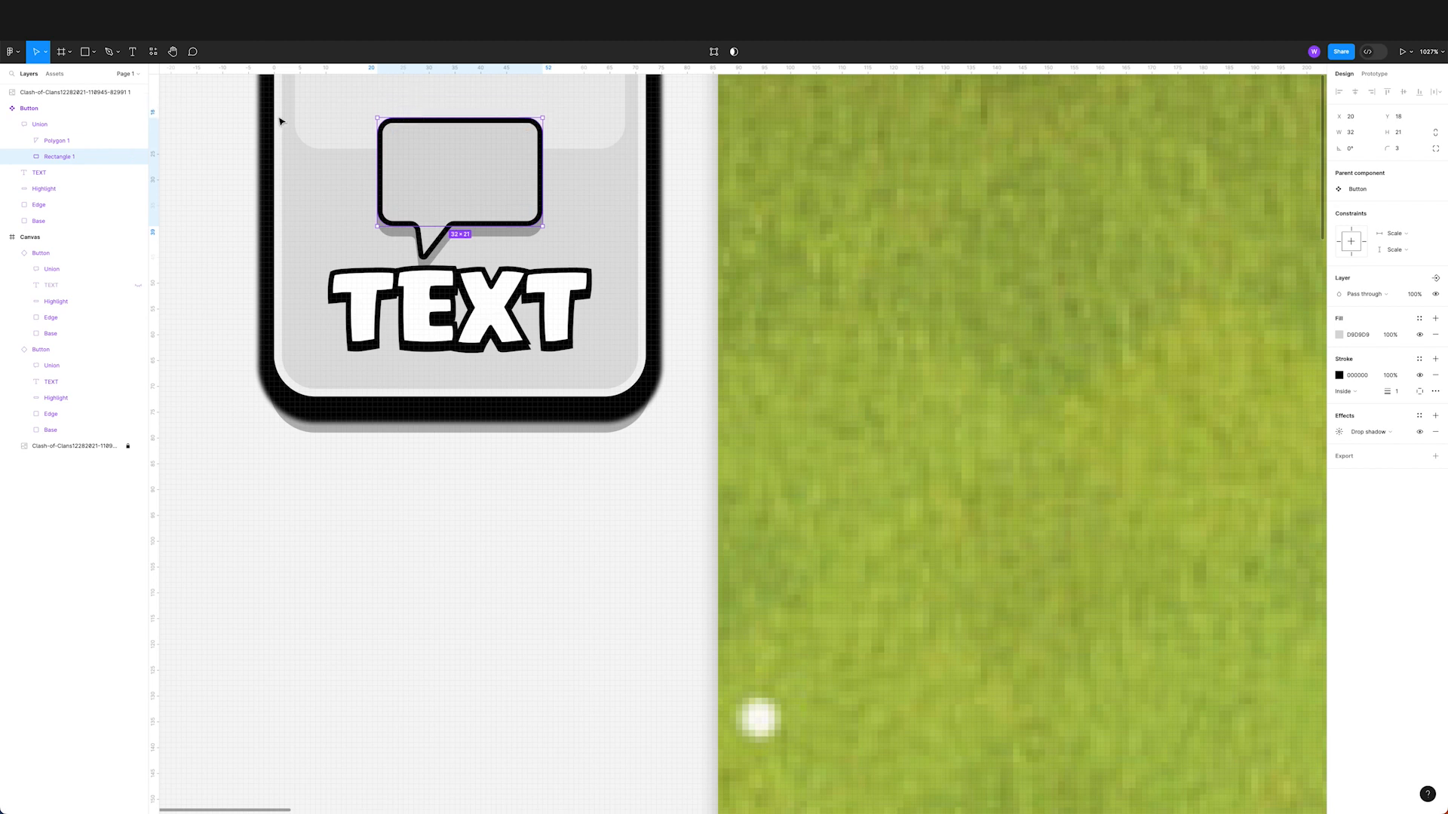
pyautogui.click(68, 124)
pyautogui.click(12, 124)
pyautogui.moveTo(478, 190); pyautogui.dragTo(482, 170)
pyautogui.moveTo(523, 238); pyautogui.dragTo(533, 346)
pyautogui.press('Up')
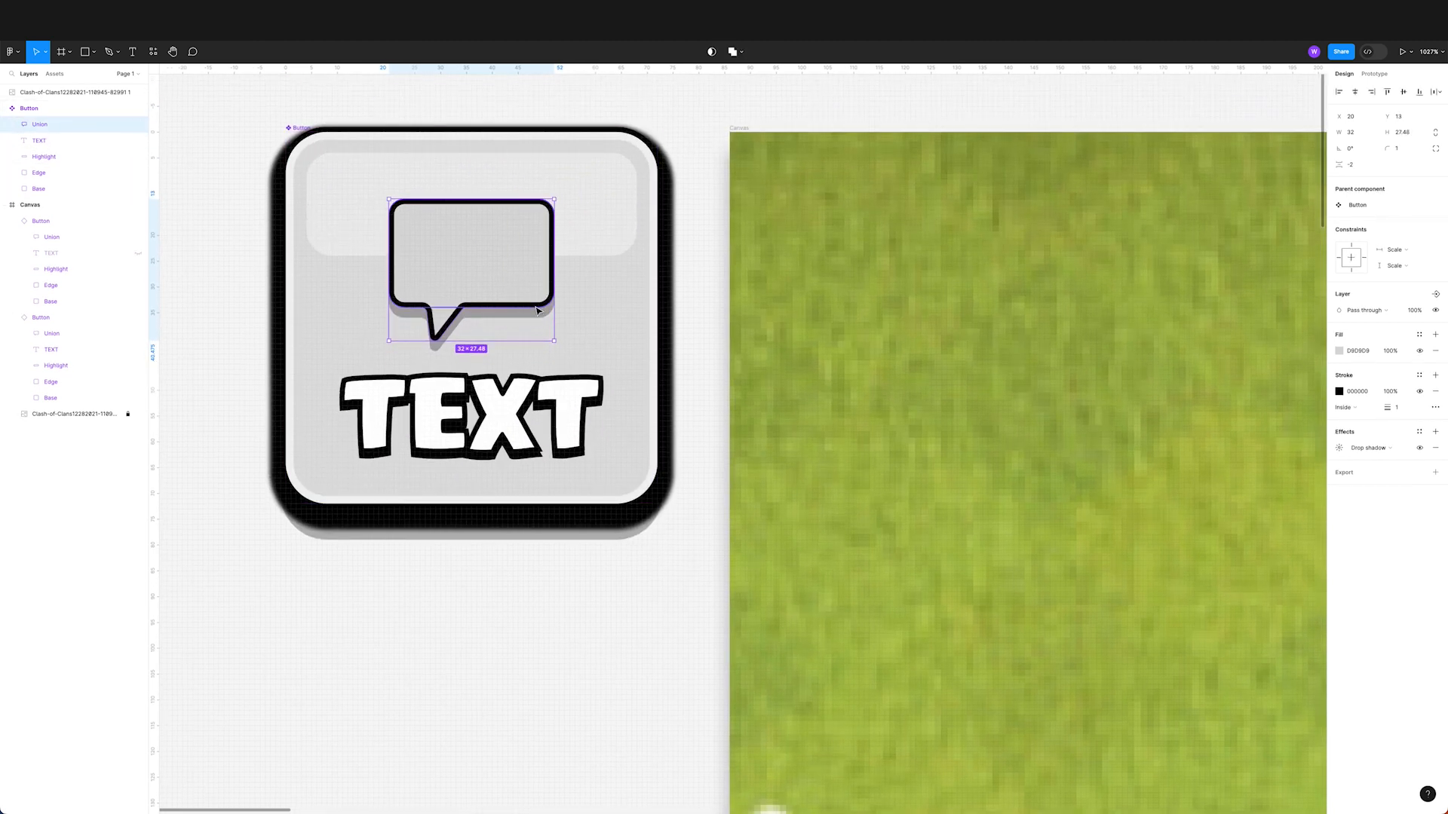
# Step: Draw a 2 × 2 ellipse inside the speech bubble of the main Button component, at X 29, Y 23
pyautogui.press('super+minus')
pyautogui.press('super+minus')
pyautogui.moveTo(674, 376); pyautogui.dragTo(457, 223)
pyautogui.press('super+minus')
pyautogui.moveTo(559, 330); pyautogui.dragTo(717, 414)
pyautogui.press('super+plus')
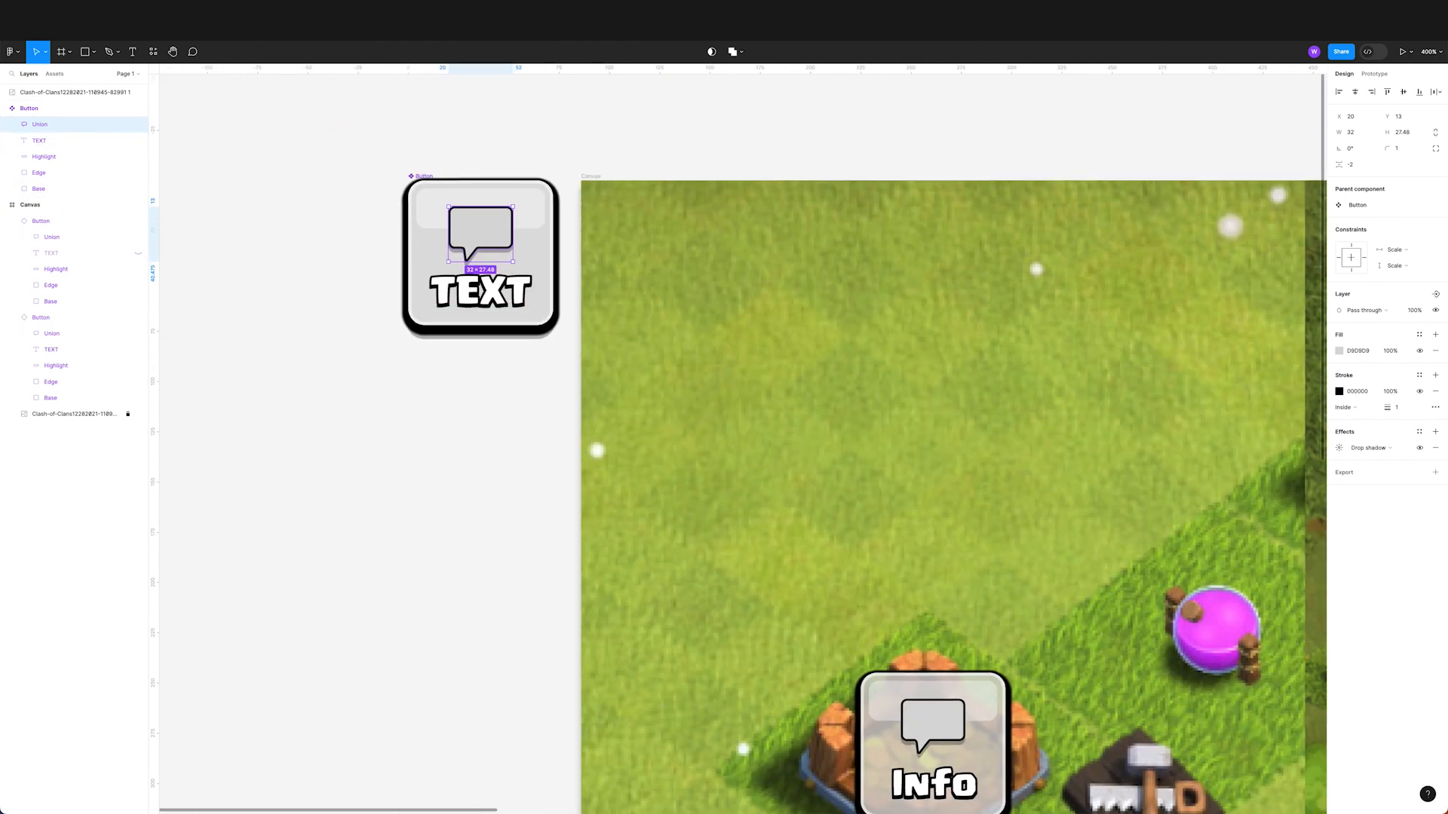
pyautogui.click(13, 125)
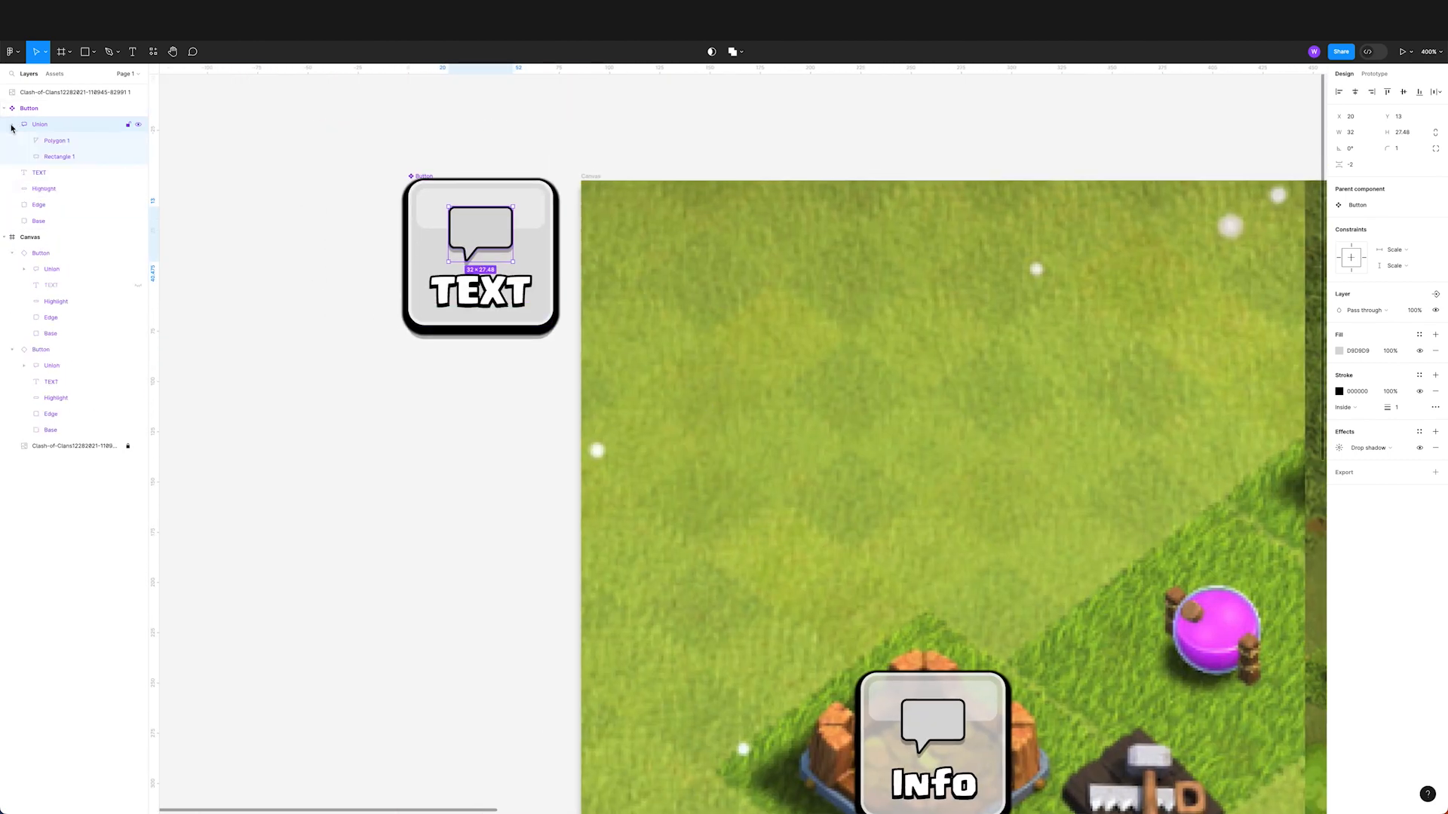
pyautogui.click(72, 141)
pyautogui.click(93, 51)
pyautogui.click(108, 113)
pyautogui.scroll(5, 476, 233)
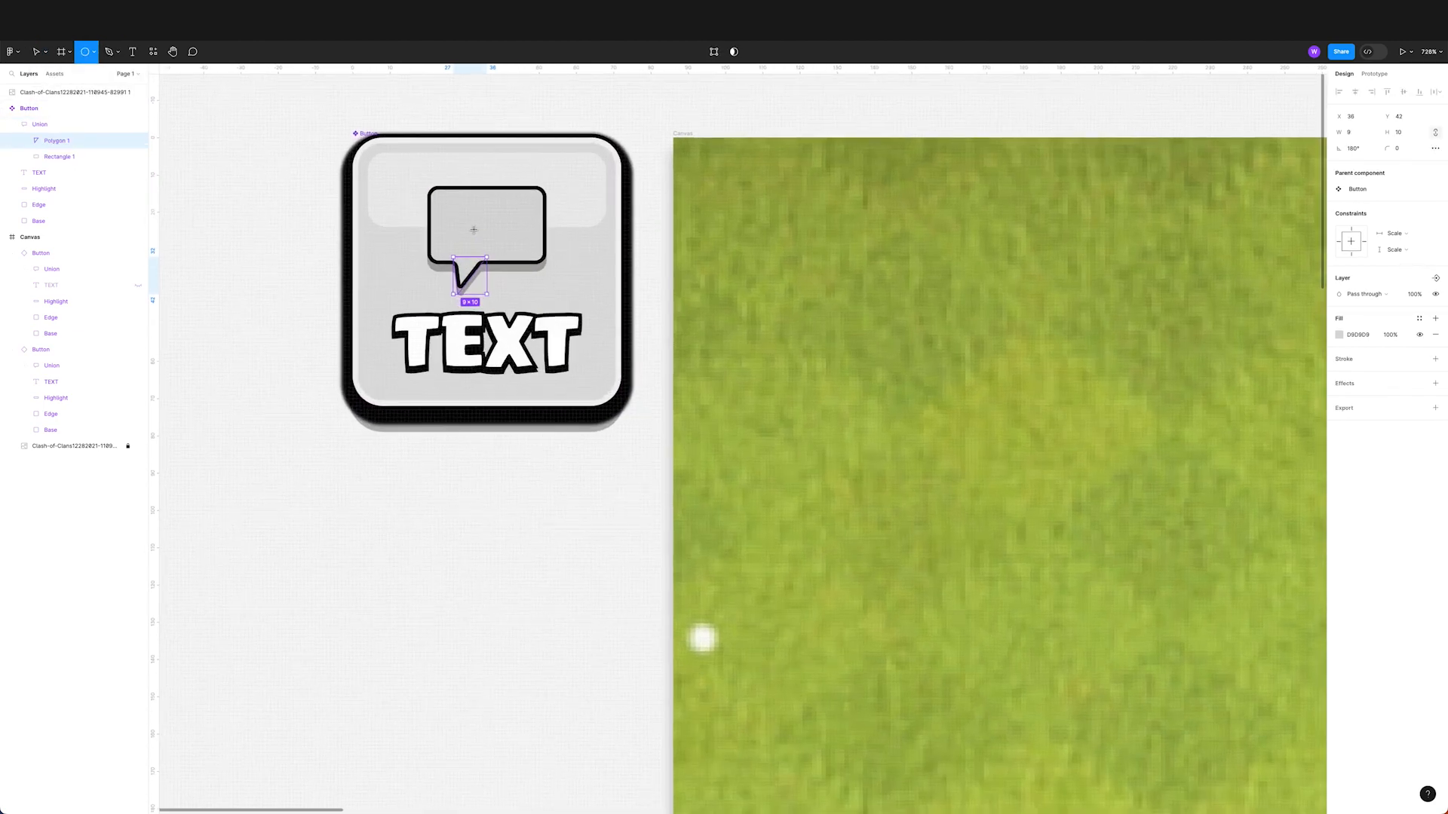
pyautogui.moveTo(458, 223); pyautogui.dragTo(467, 231)
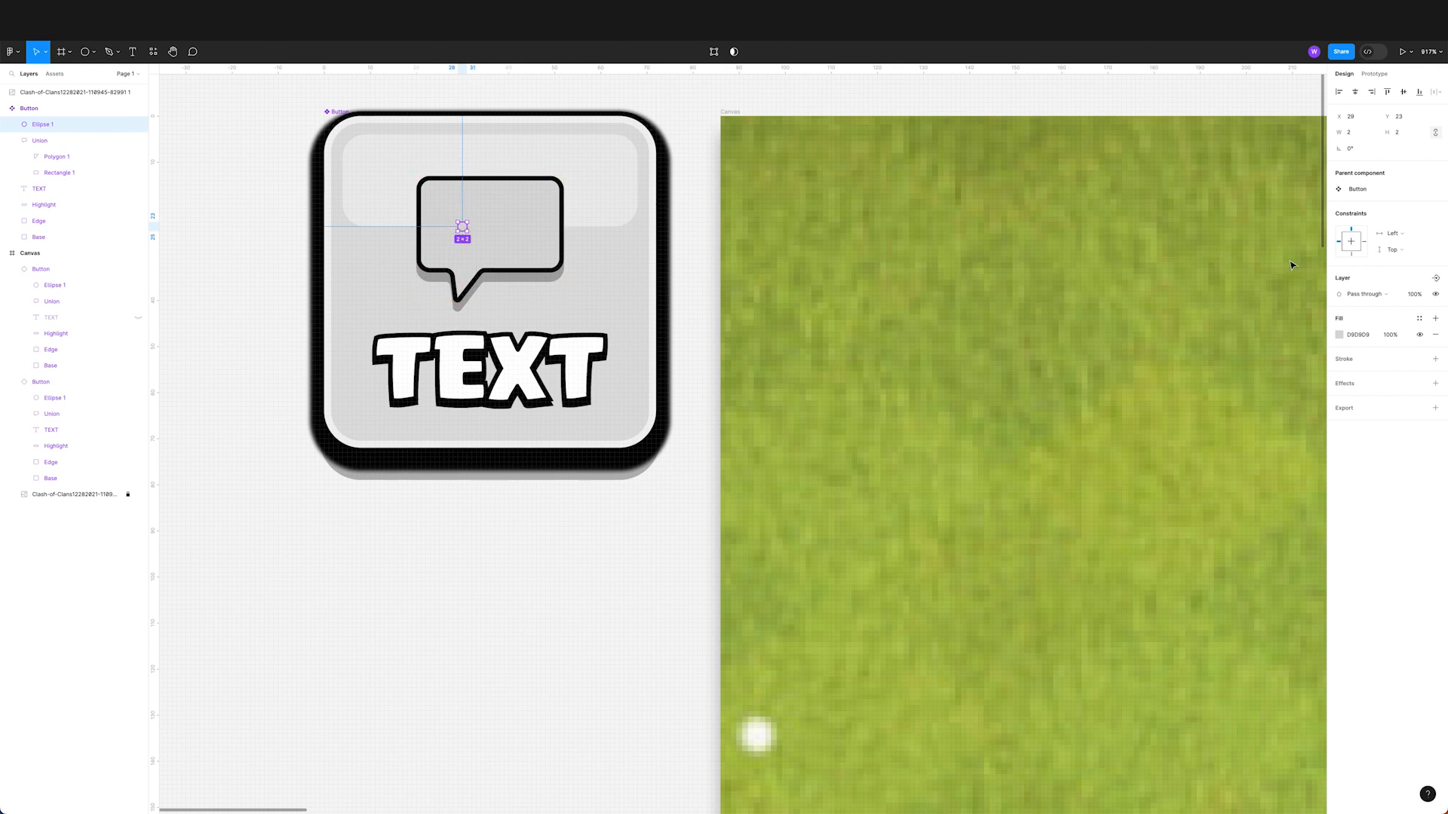
# Step: Fill the ellipse in the speech bubble with black 000000 and duplicate it twice in a row, at X 35 and X 41
pyautogui.click(1337, 336)
pyautogui.moveTo(1237, 420); pyautogui.dragTo(1174, 527)
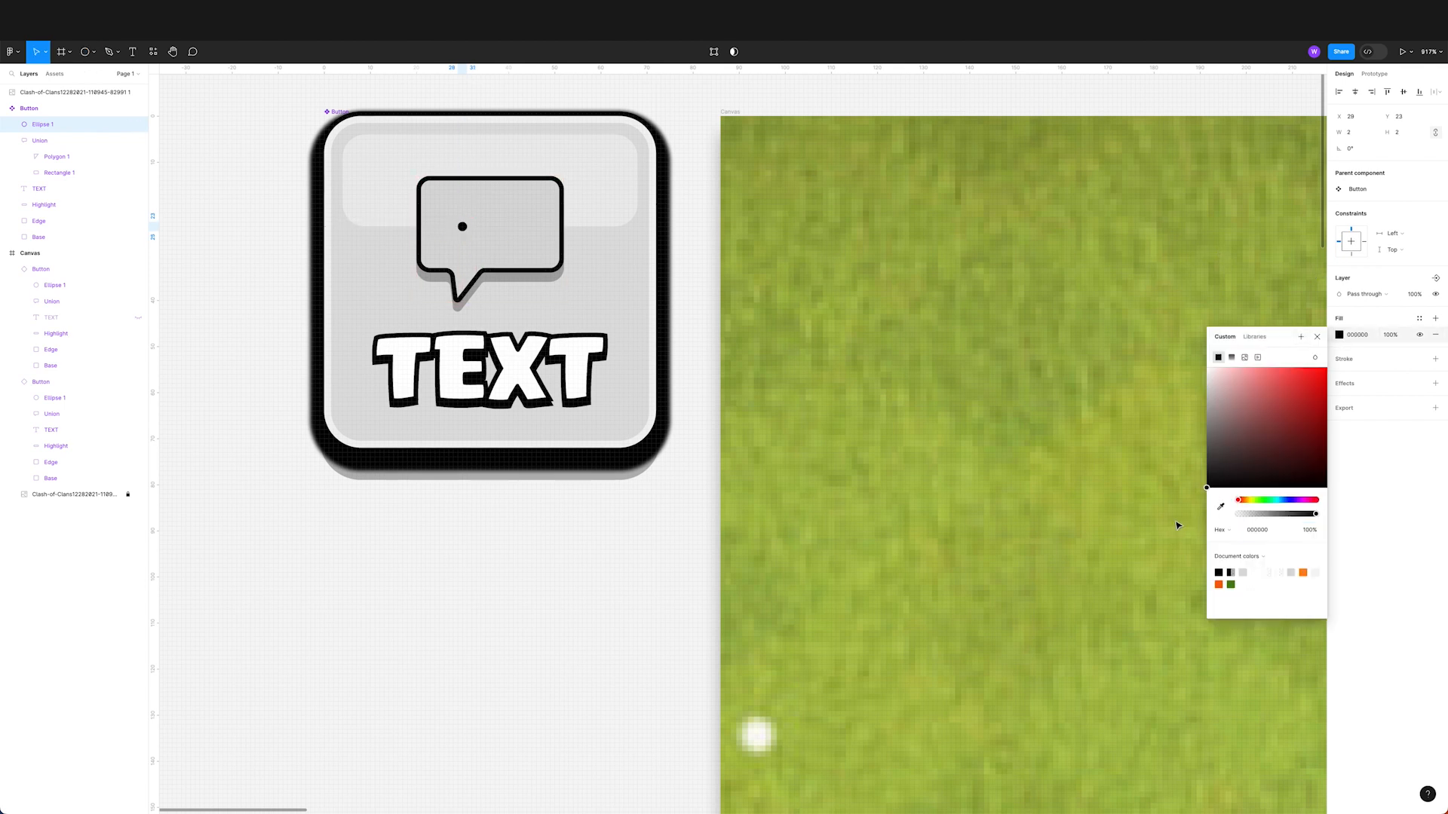
pyautogui.click(1318, 336)
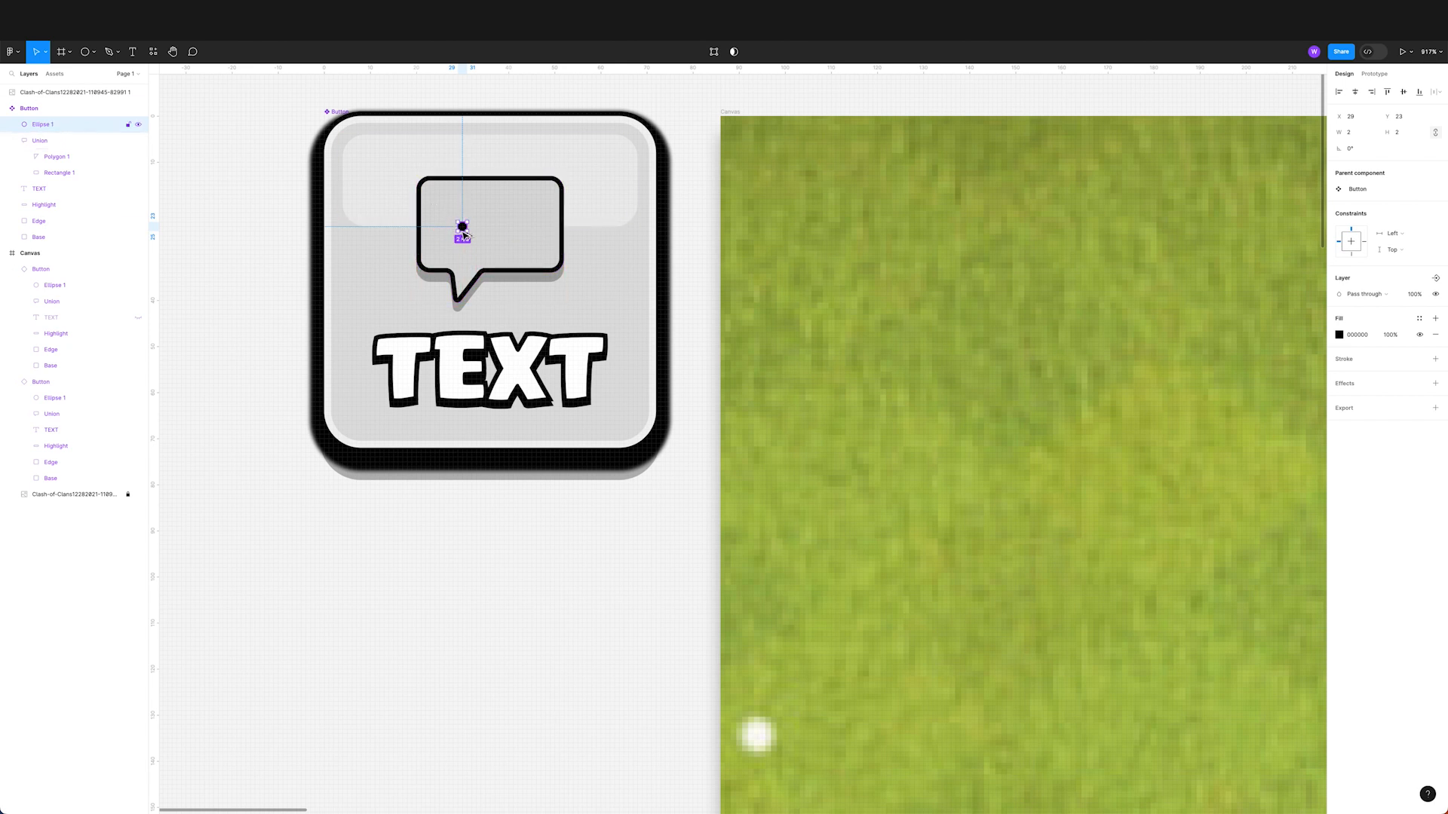
pyautogui.moveTo(462, 228); pyautogui.dragTo(492, 231)
pyautogui.hotkey('ctrl', 'd')
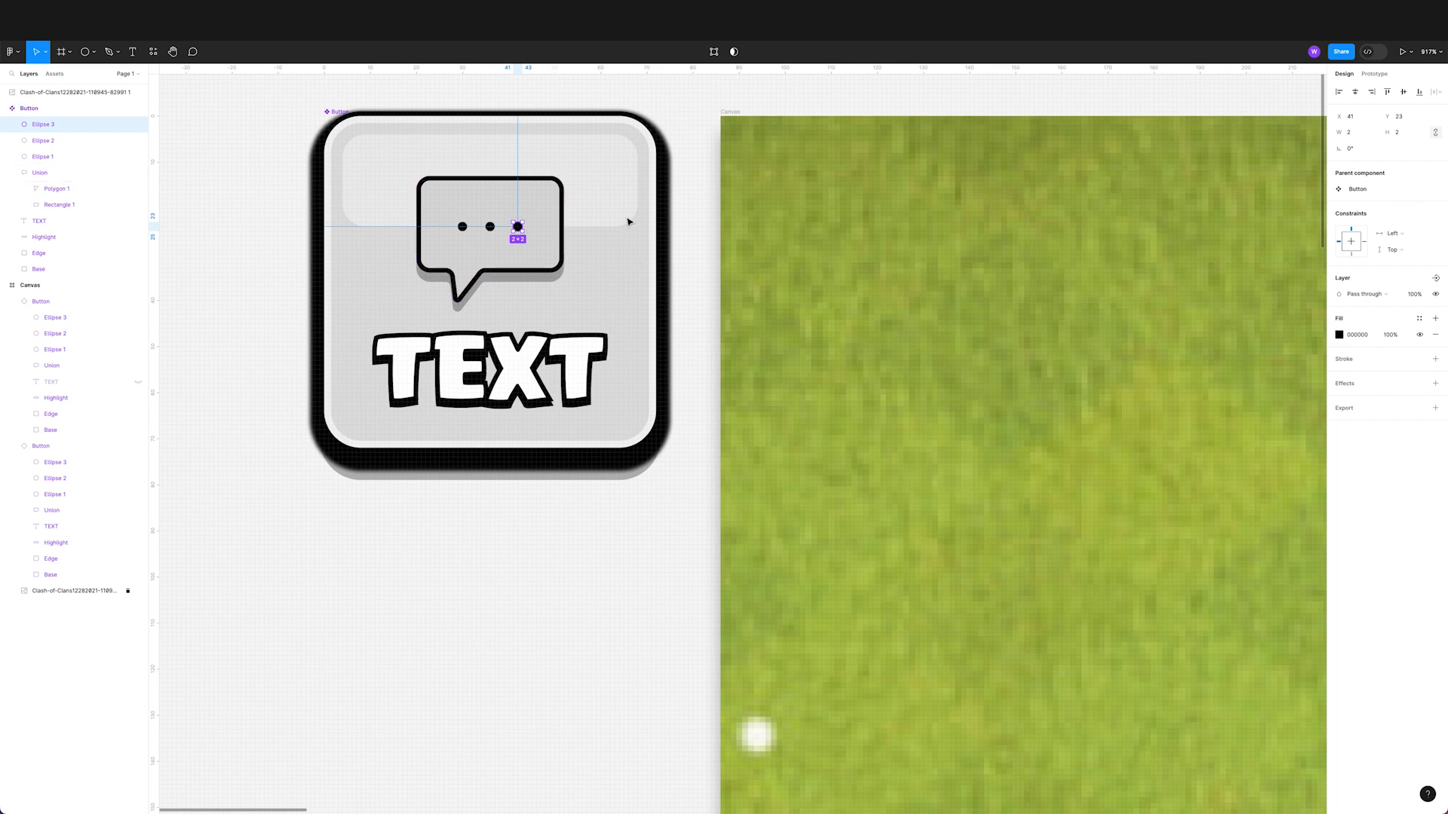
# Step: Group the three ellipses with the speech-bubble union in the main Button component and name the group Chat Icon
pyautogui.click(55, 157)
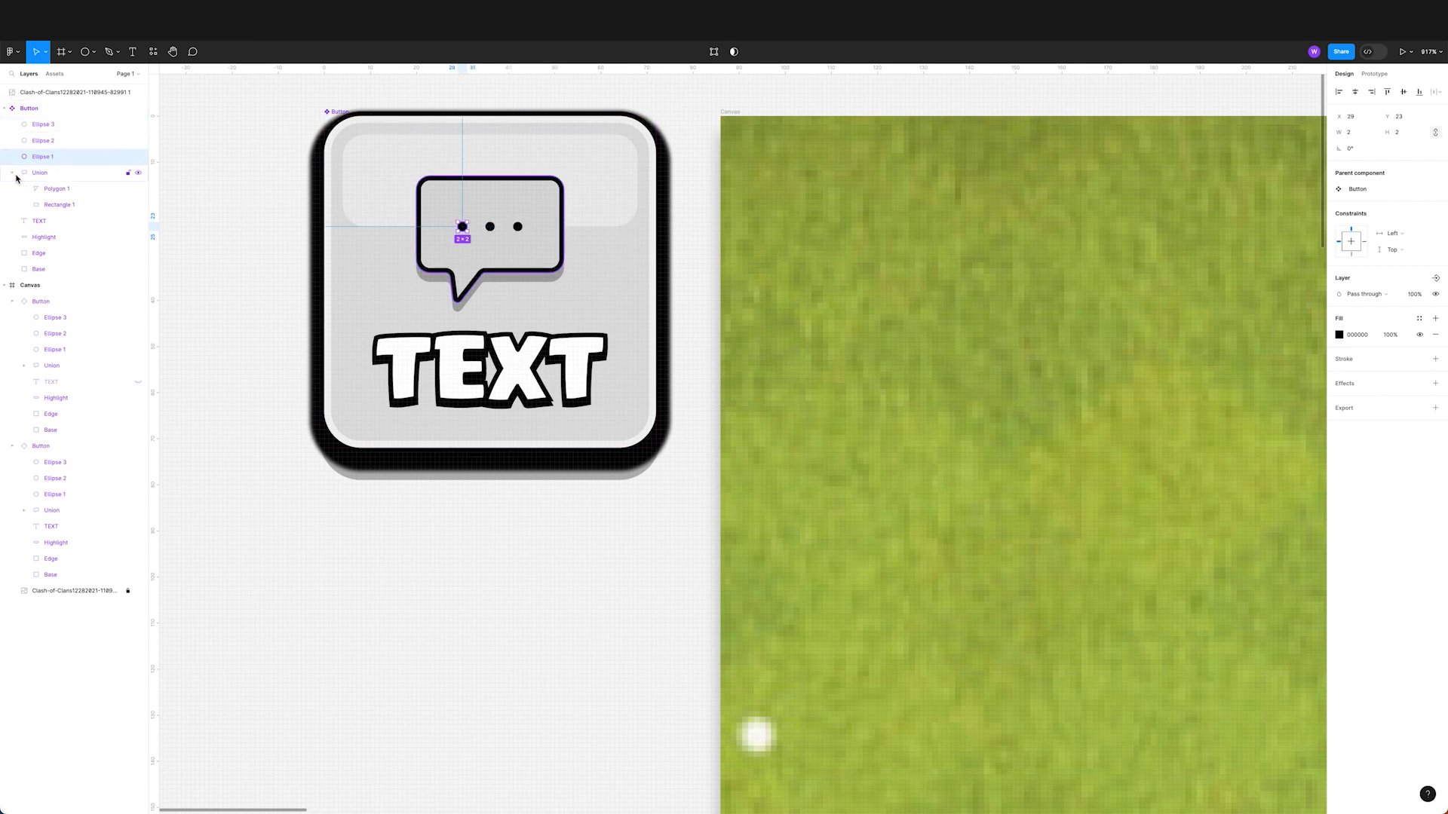
pyautogui.click(12, 174)
pyautogui.click(59, 173)
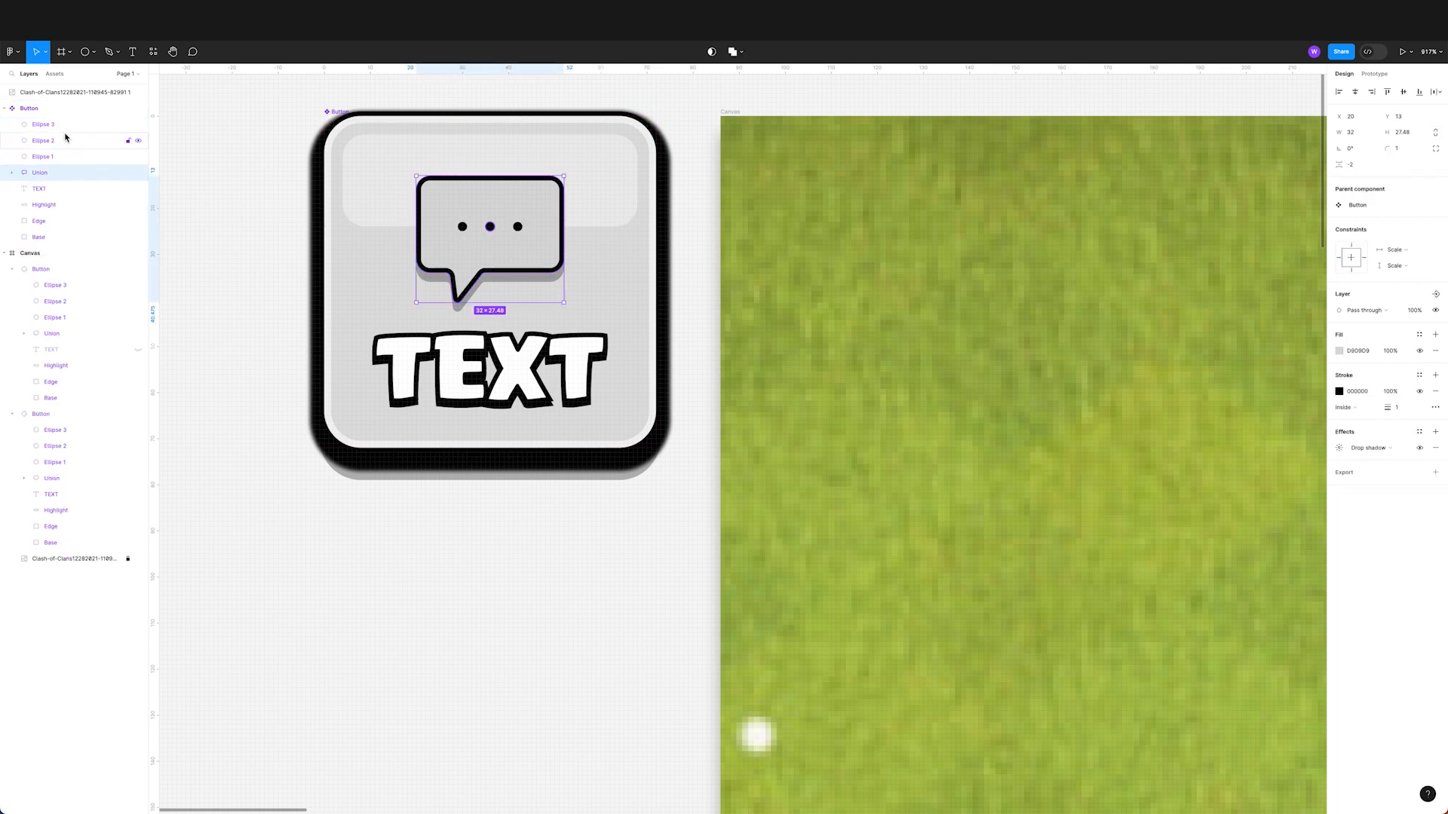
pyautogui.keyDown('shift'); pyautogui.click(65, 131); pyautogui.keyUp('shift')
pyautogui.press('super+g')
pyautogui.doubleClick(44, 125)
pyautogui.write('Chat')
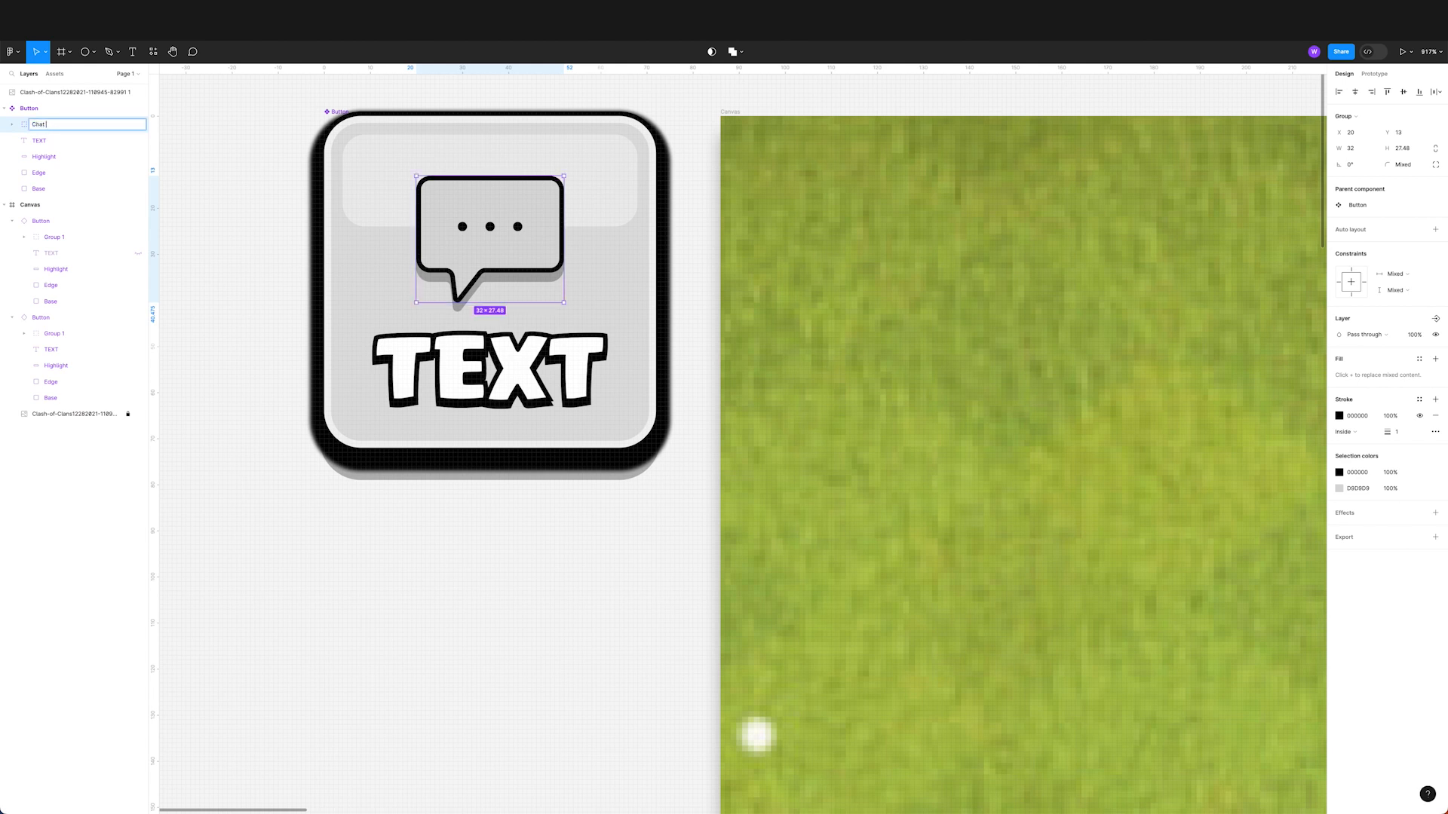
pyautogui.press('Return')
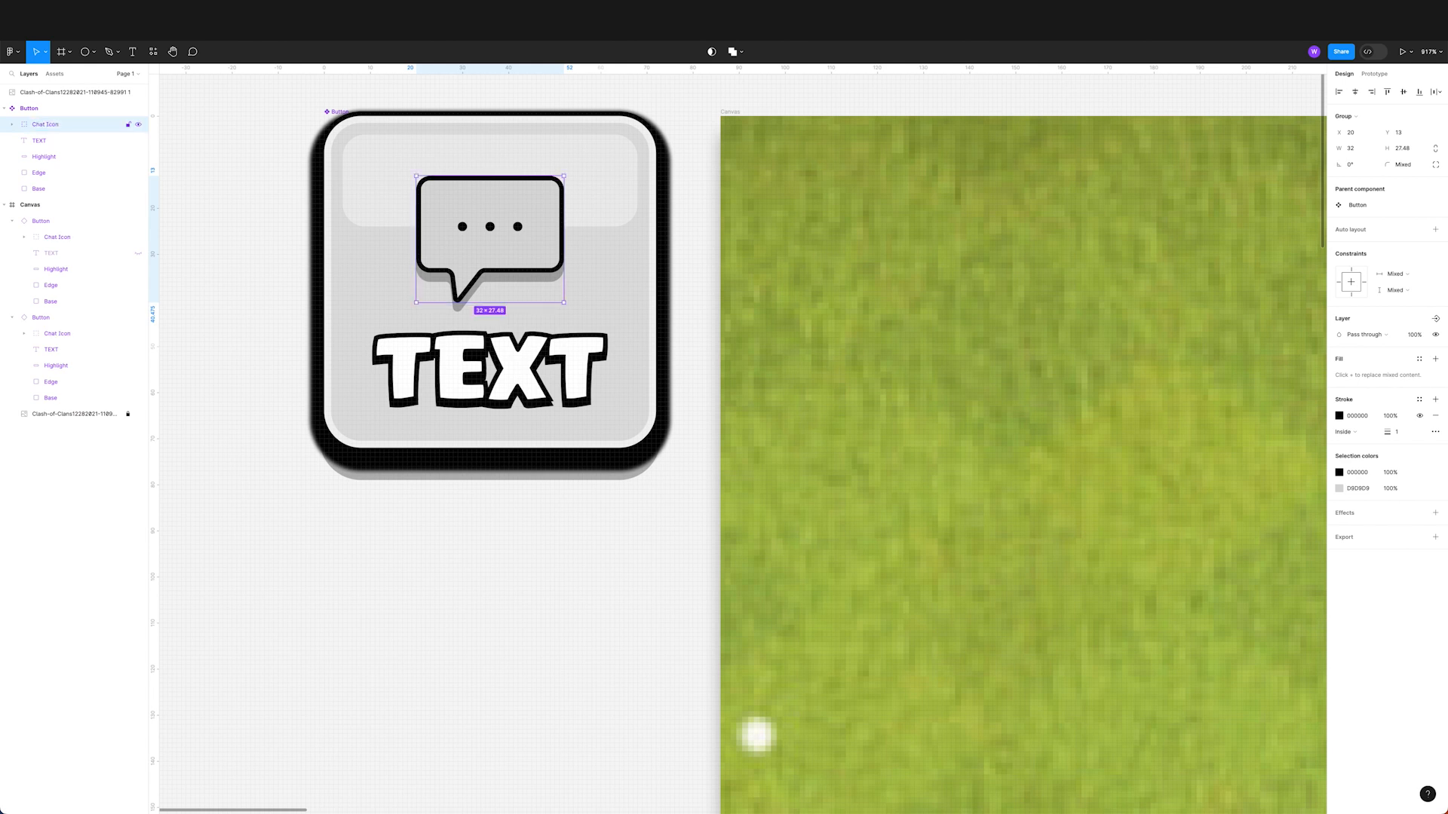
# Step: Enlarge Ellipse 3 inside the main component's Chat Icon to 4 × 4 with its proportions locked
pyautogui.click(228, 280)
pyautogui.press('super+minus')
pyautogui.moveTo(674, 451); pyautogui.dragTo(373, 350)
pyautogui.press('super+minus')
pyautogui.moveTo(601, 409); pyautogui.dragTo(542, 365)
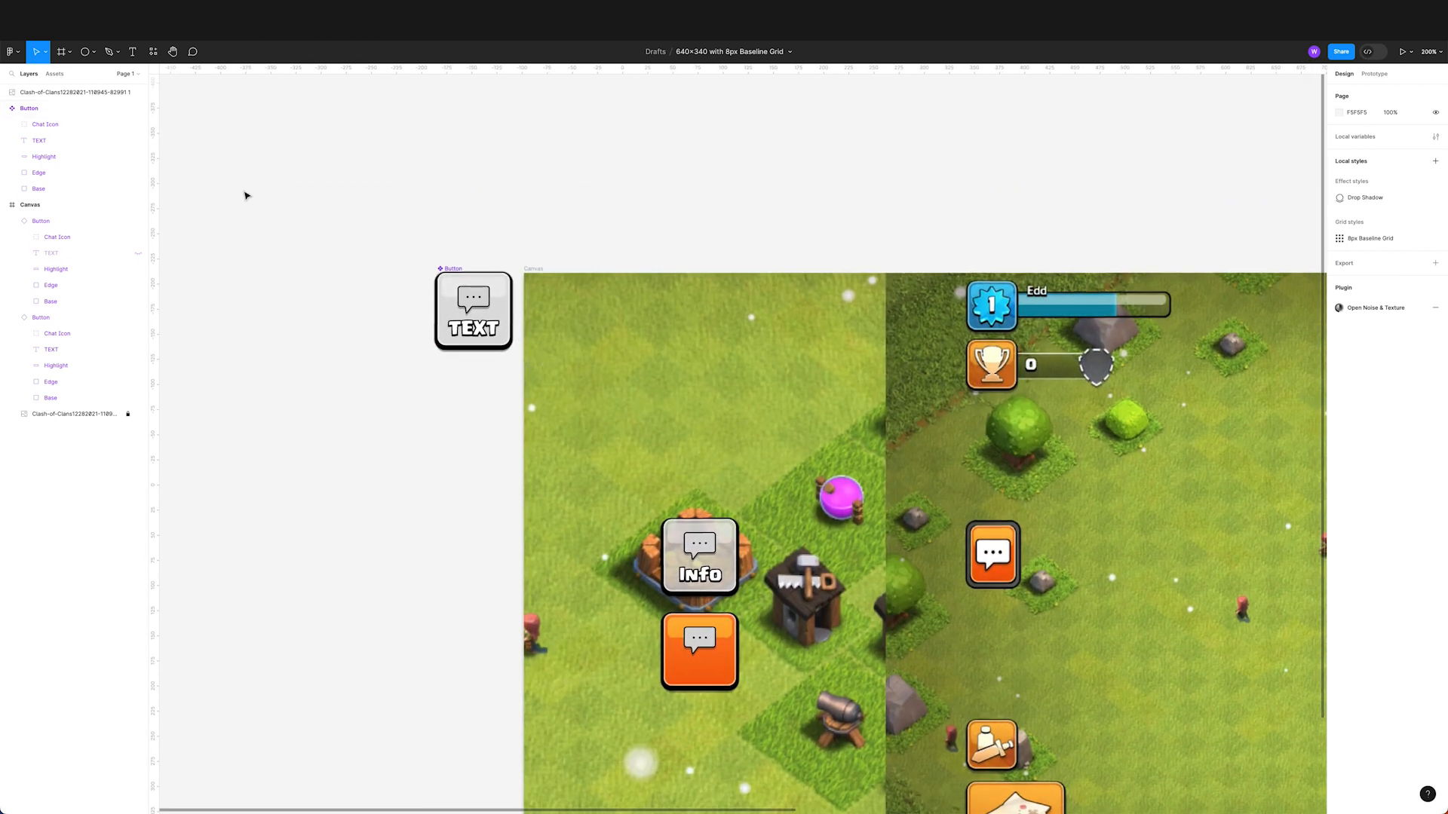
pyautogui.click(12, 124)
pyautogui.click(53, 142)
pyautogui.keyDown('shift'); pyautogui.click(65, 165); pyautogui.keyUp('shift')
pyautogui.click(70, 145)
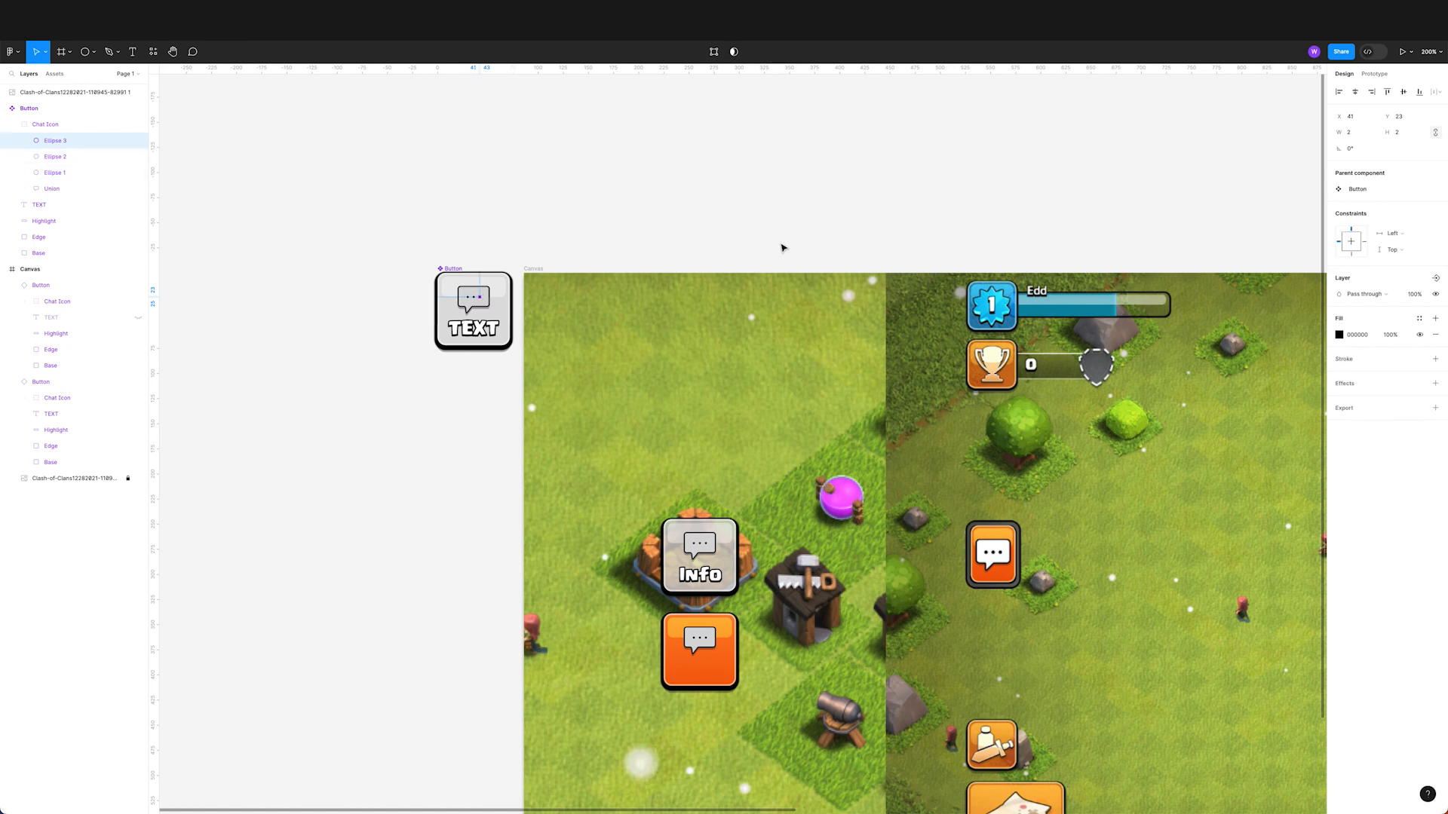
pyautogui.click(1363, 135)
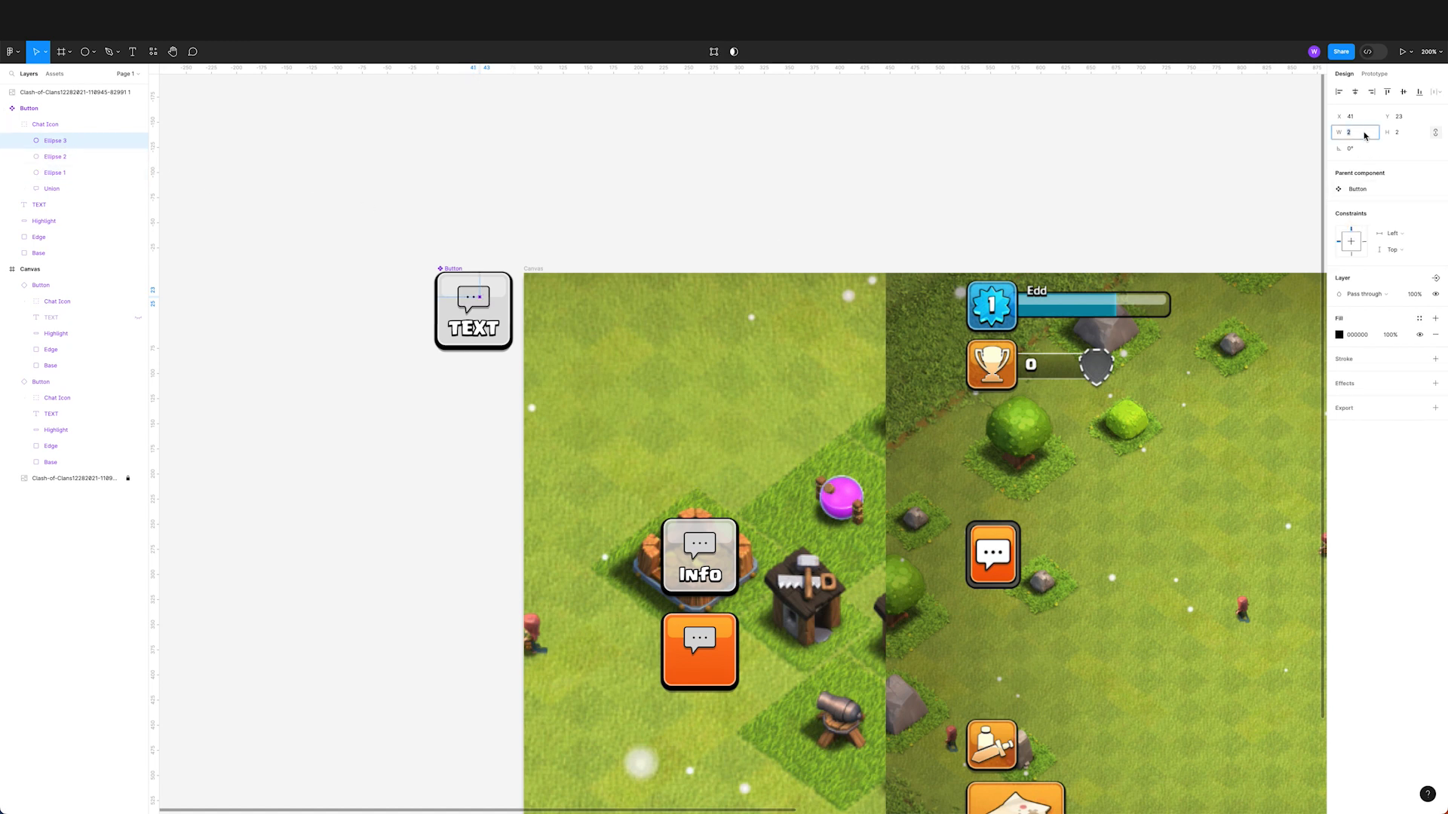
pyautogui.click(1436, 136)
pyautogui.write('4')
pyautogui.press('Return')
# Step: Enlarge Ellipse 2 and Ellipse 1 in the Chat Icon to 4 × 4 and place all three dots at Y 22
pyautogui.click(82, 161)
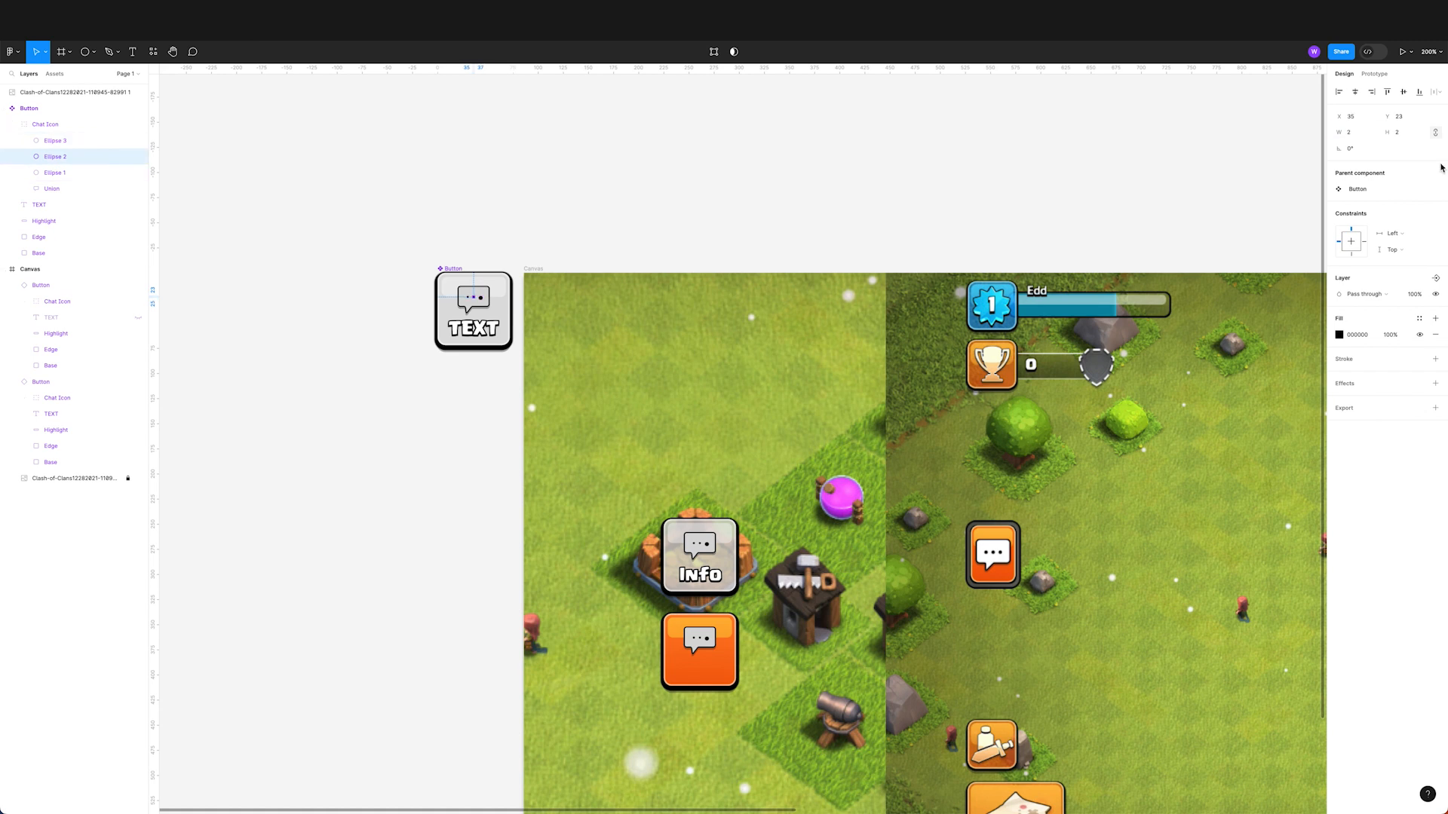
pyautogui.click(106, 175)
pyautogui.click(1373, 136)
pyautogui.press('Up')
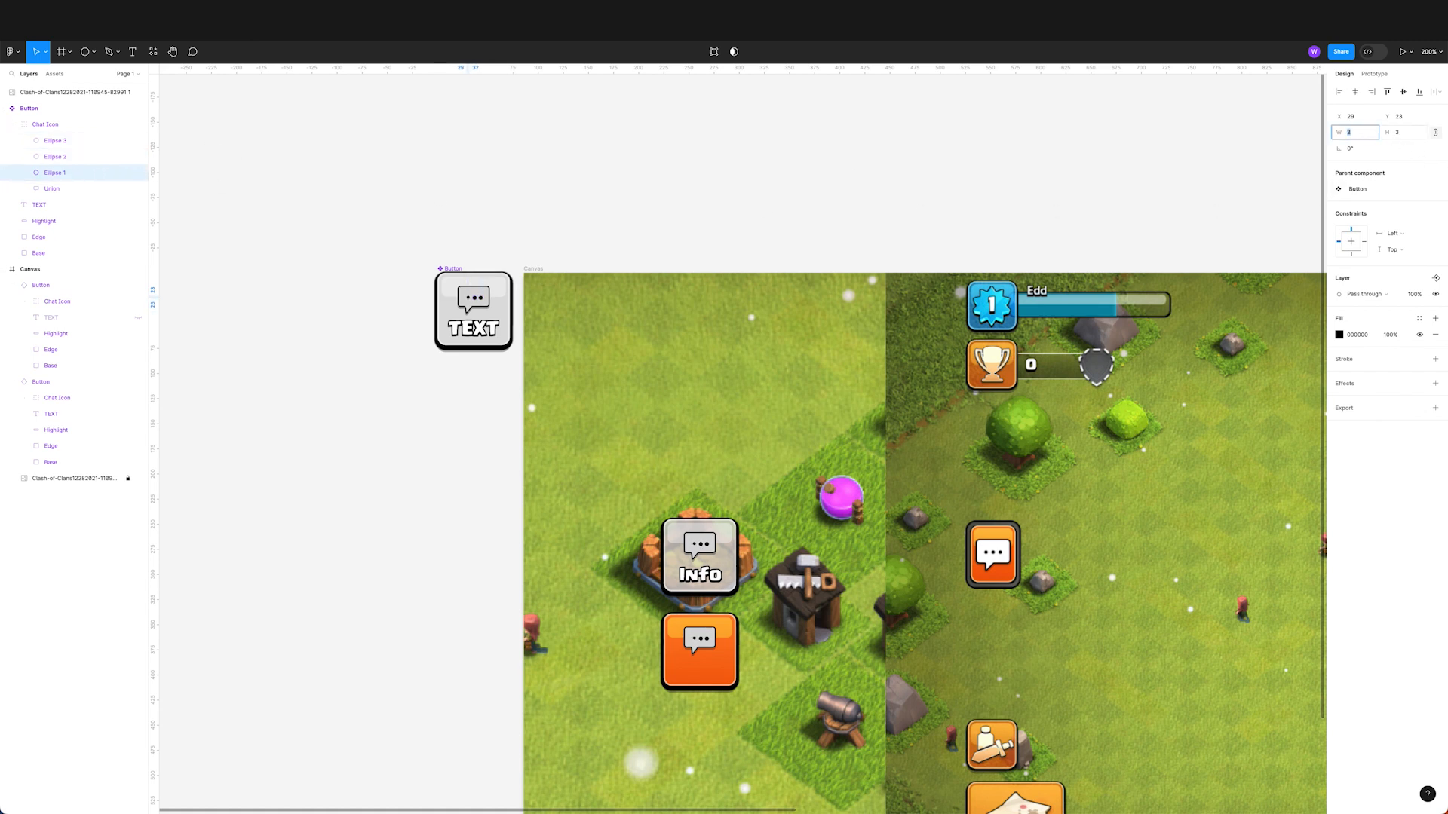
pyautogui.keyDown('shift'); pyautogui.click(70, 148); pyautogui.keyUp('shift')
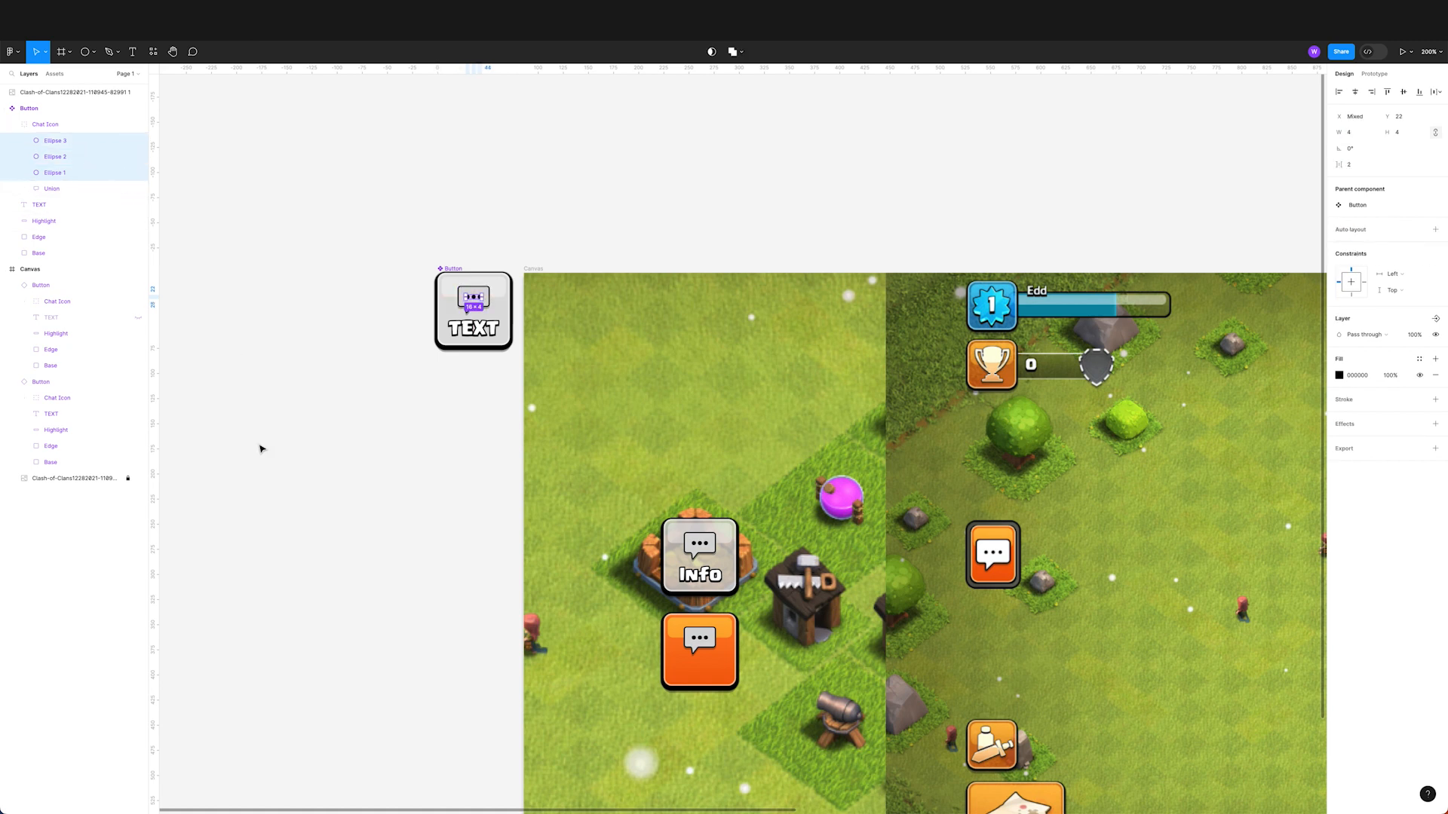
pyautogui.click(292, 488)
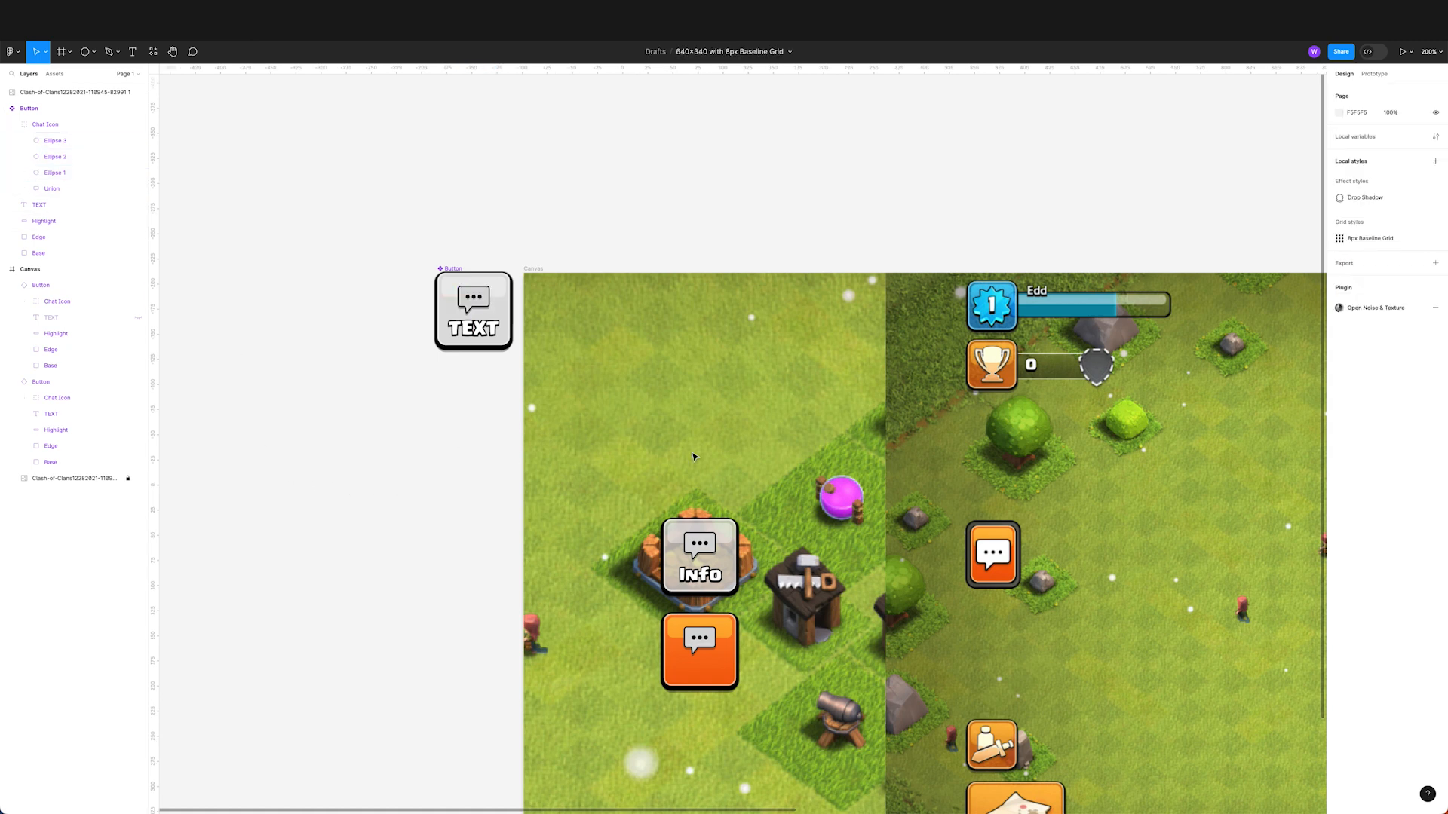
# Step: Hide the Chat Icon in the main Button component and show it again
pyautogui.scroll(-2, 768, 460)
pyautogui.hscroll(2, 767, 461)
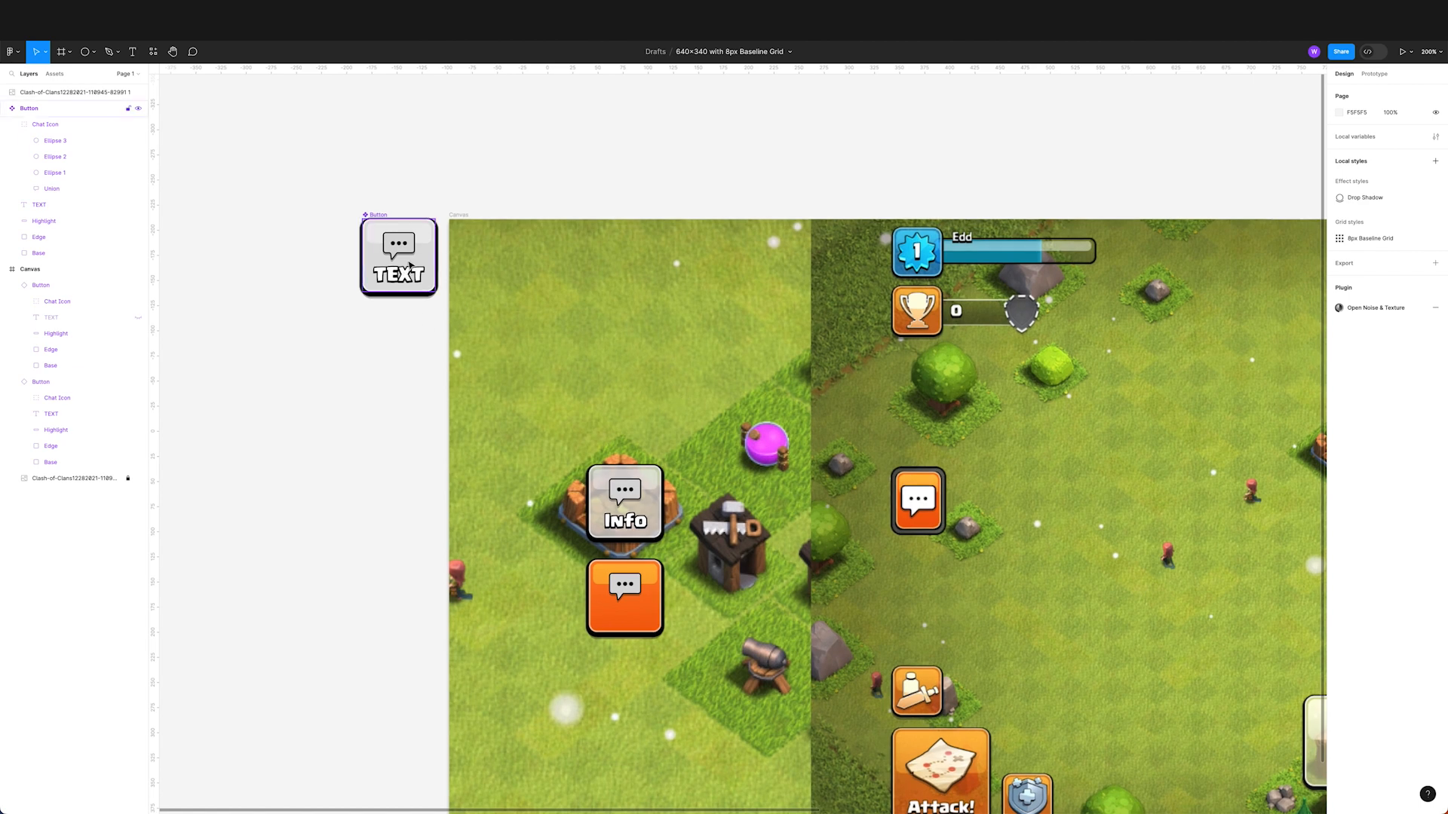
pyautogui.scroll(-2, 607, 421)
pyautogui.hscroll(3, 607, 421)
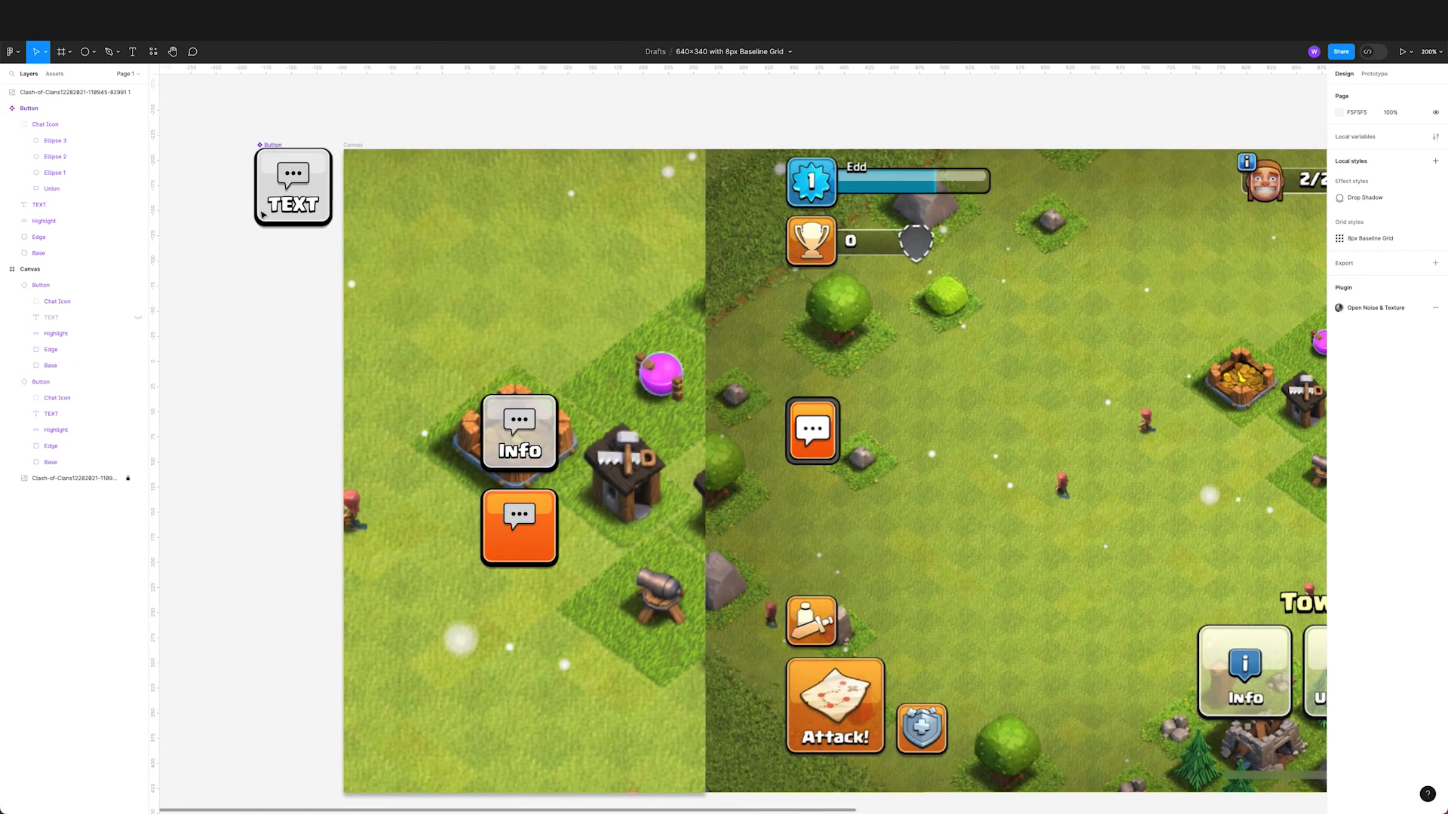
pyautogui.click(12, 124)
pyautogui.click(62, 125)
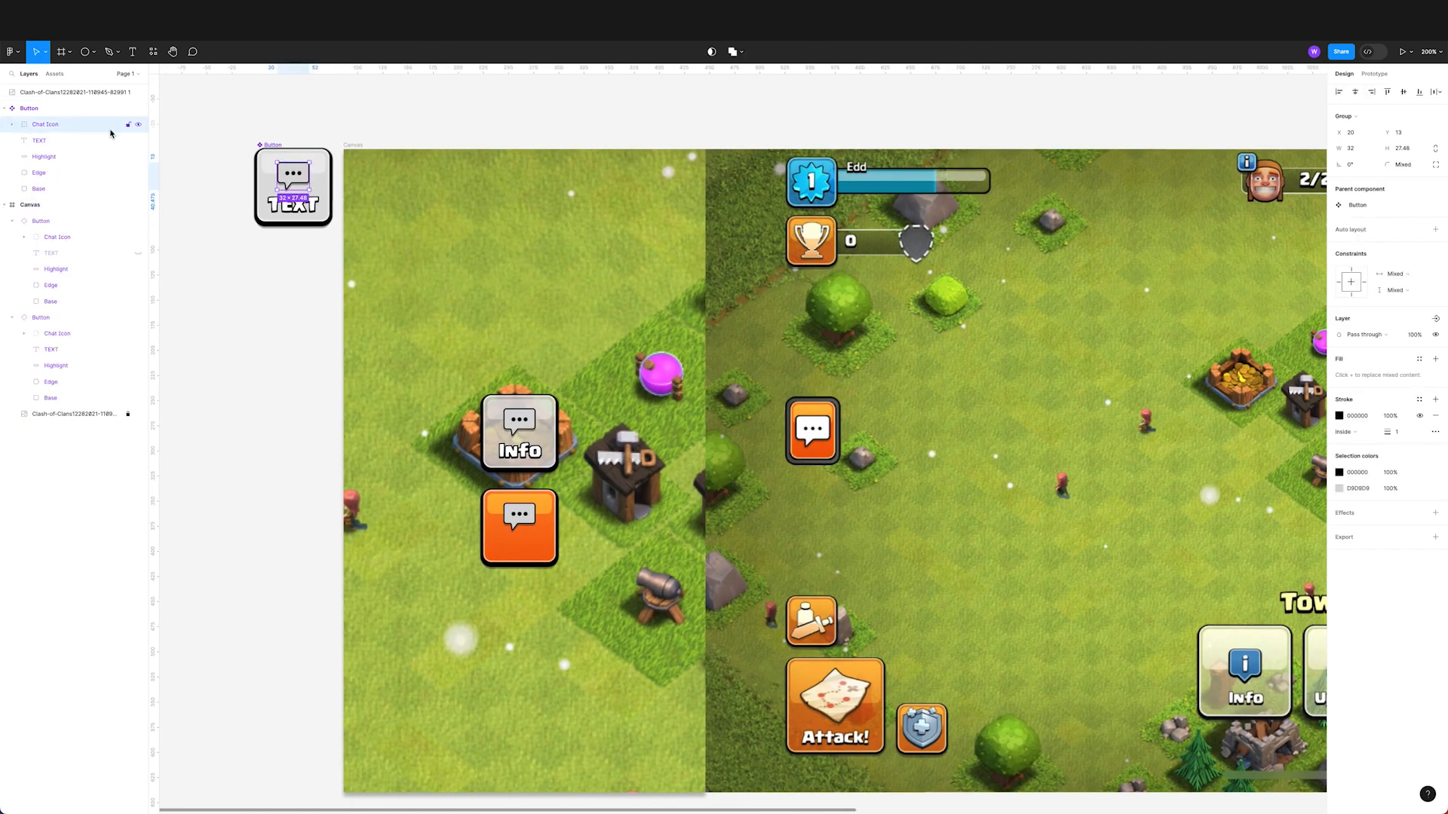
pyautogui.click(138, 125)
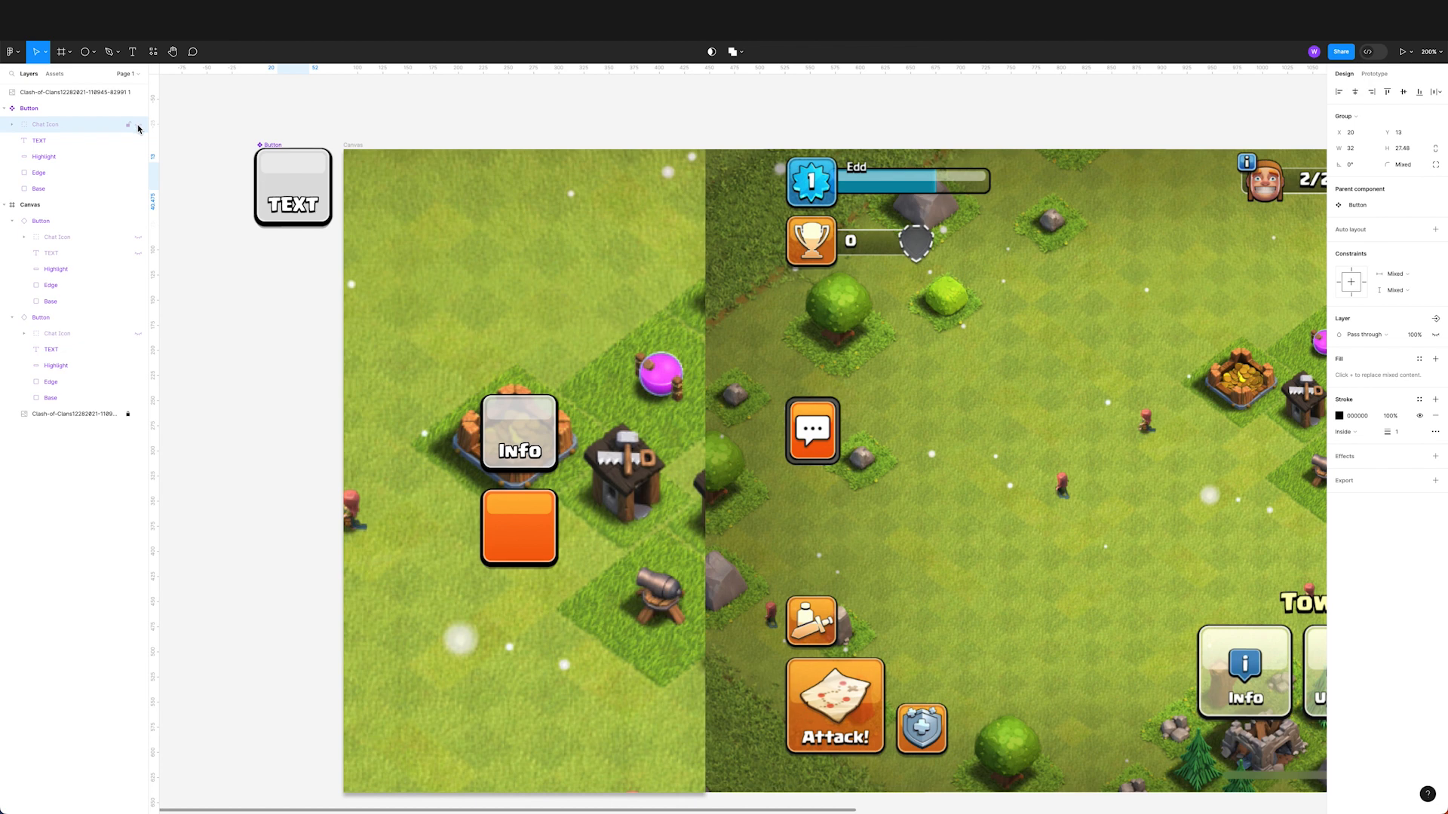
pyautogui.click(138, 125)
# Step: Set the fill of both the speech bubble's rectangle and its whole union to white FFFFFF
pyautogui.keyDown('super'); pyautogui.click(296, 169); pyautogui.keyUp('super')
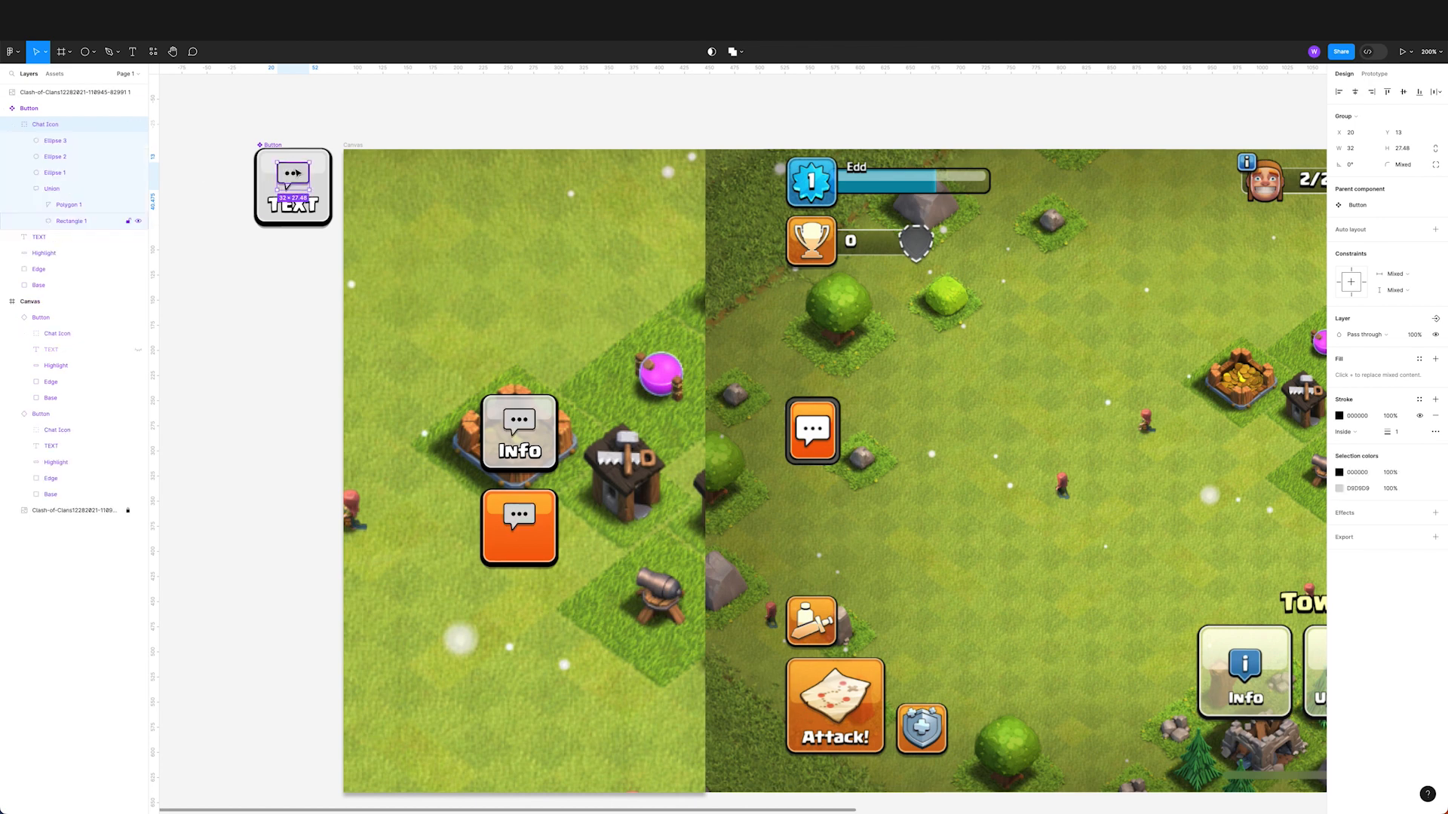
pyautogui.click(1340, 336)
pyautogui.moveTo(1232, 422); pyautogui.dragTo(1100, 299)
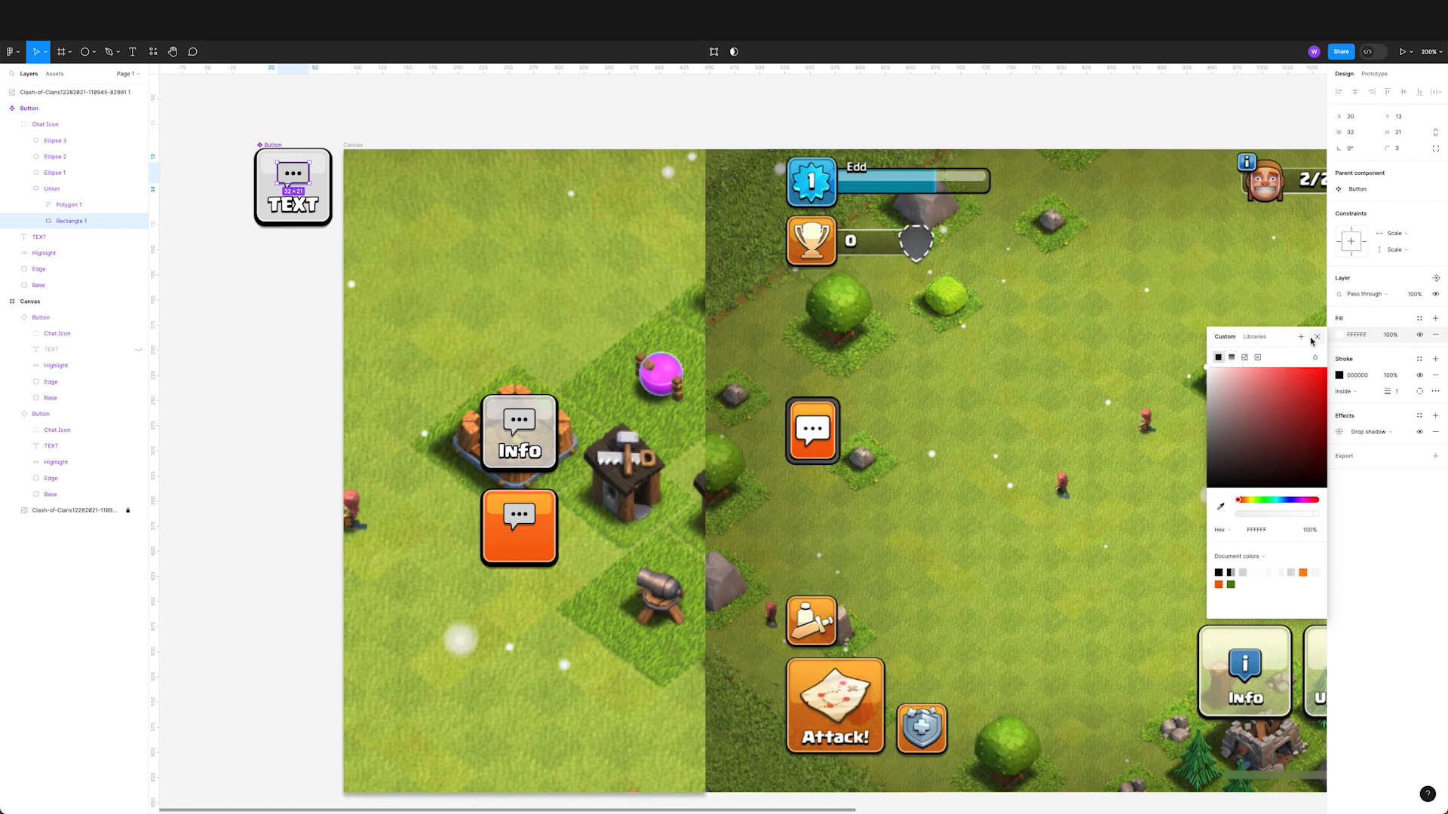
pyautogui.press('Escape')
pyautogui.click(51, 188)
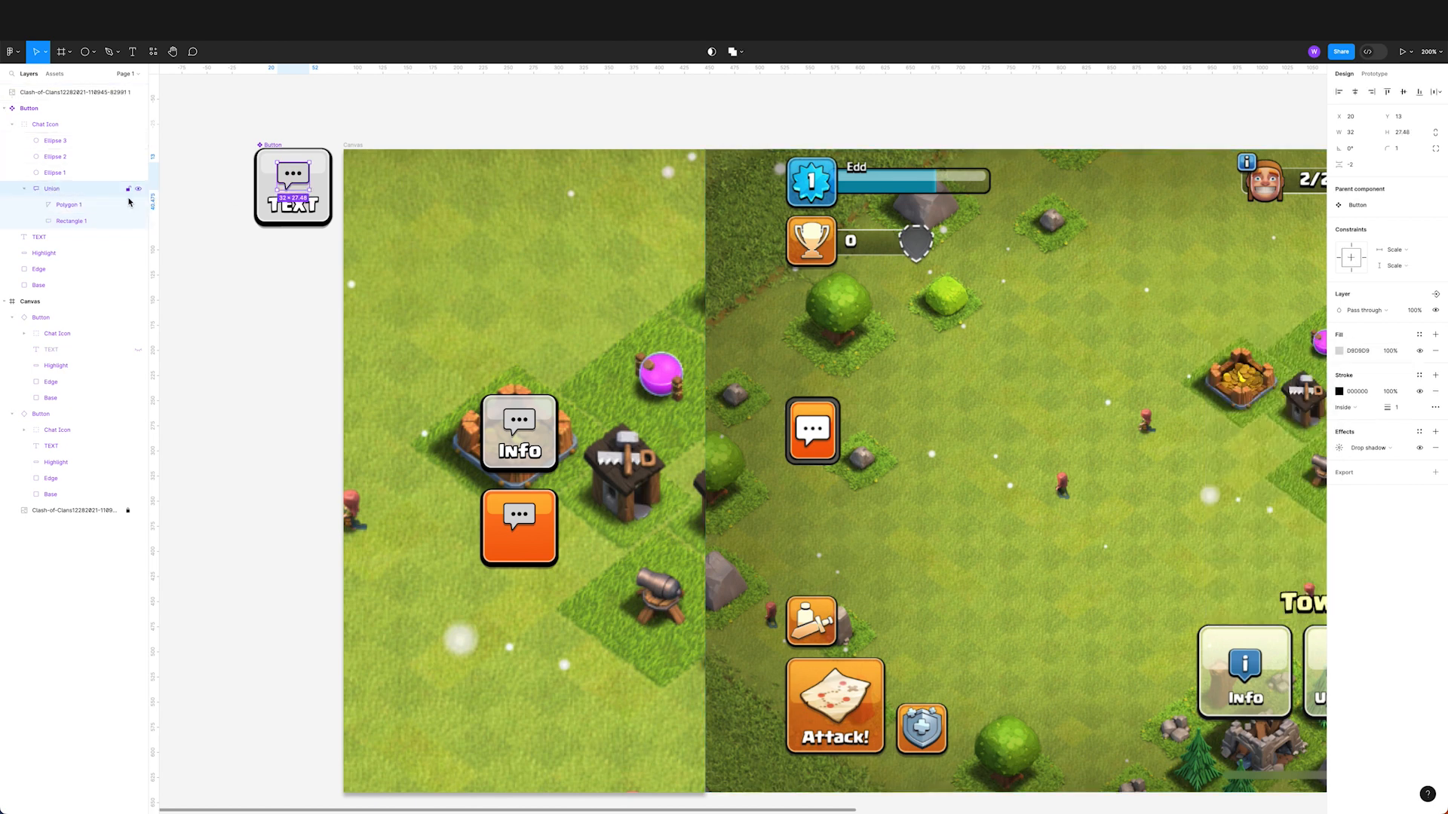
pyautogui.click(1335, 353)
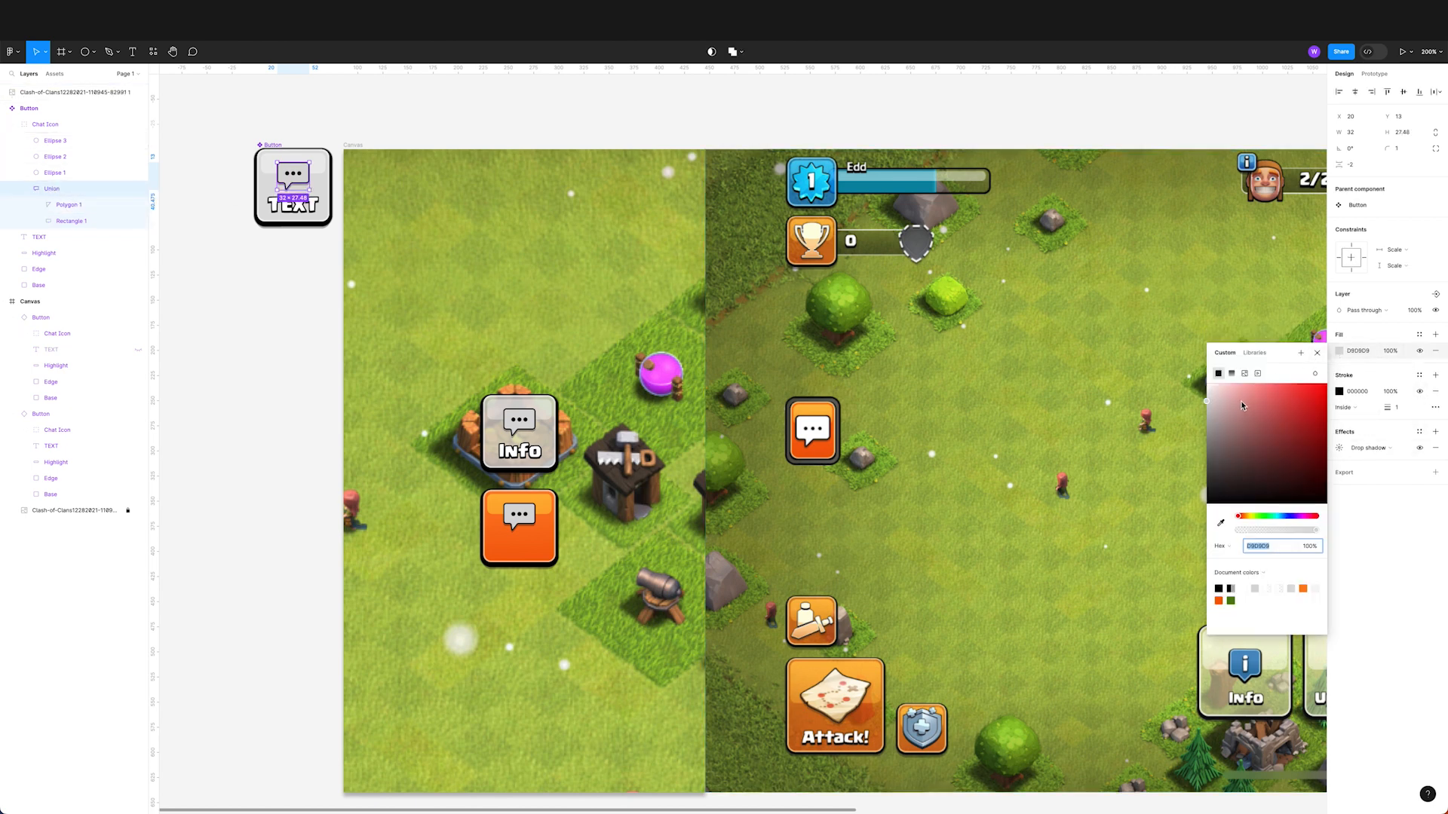
pyautogui.moveTo(1241, 406); pyautogui.dragTo(1207, 383)
pyautogui.click(1329, 352)
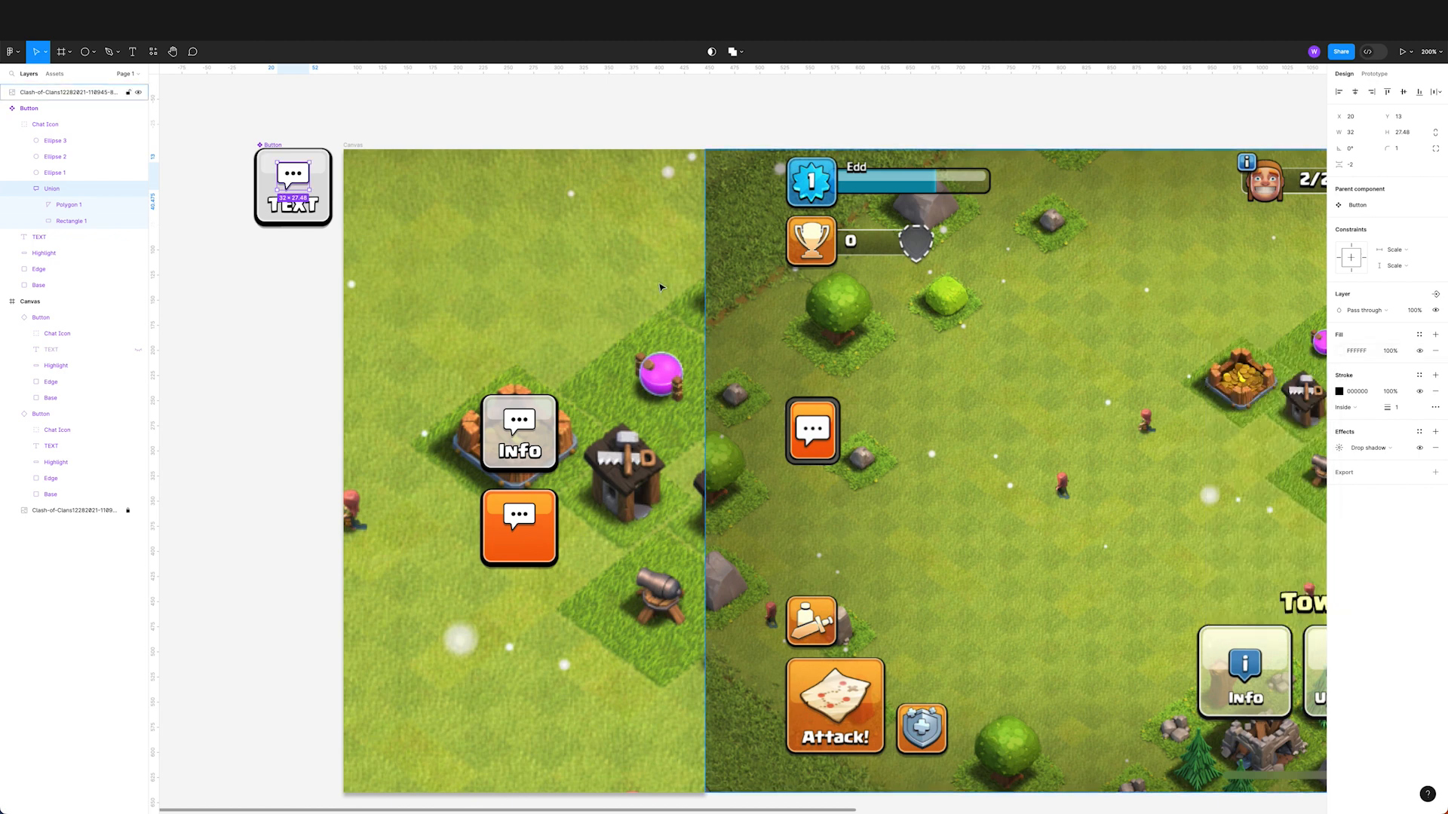
# Step: Hide the Chat Icon in the main Button component and show it in the orange button instance
pyautogui.click(31, 126)
pyautogui.click(138, 125)
pyautogui.click(333, 381)
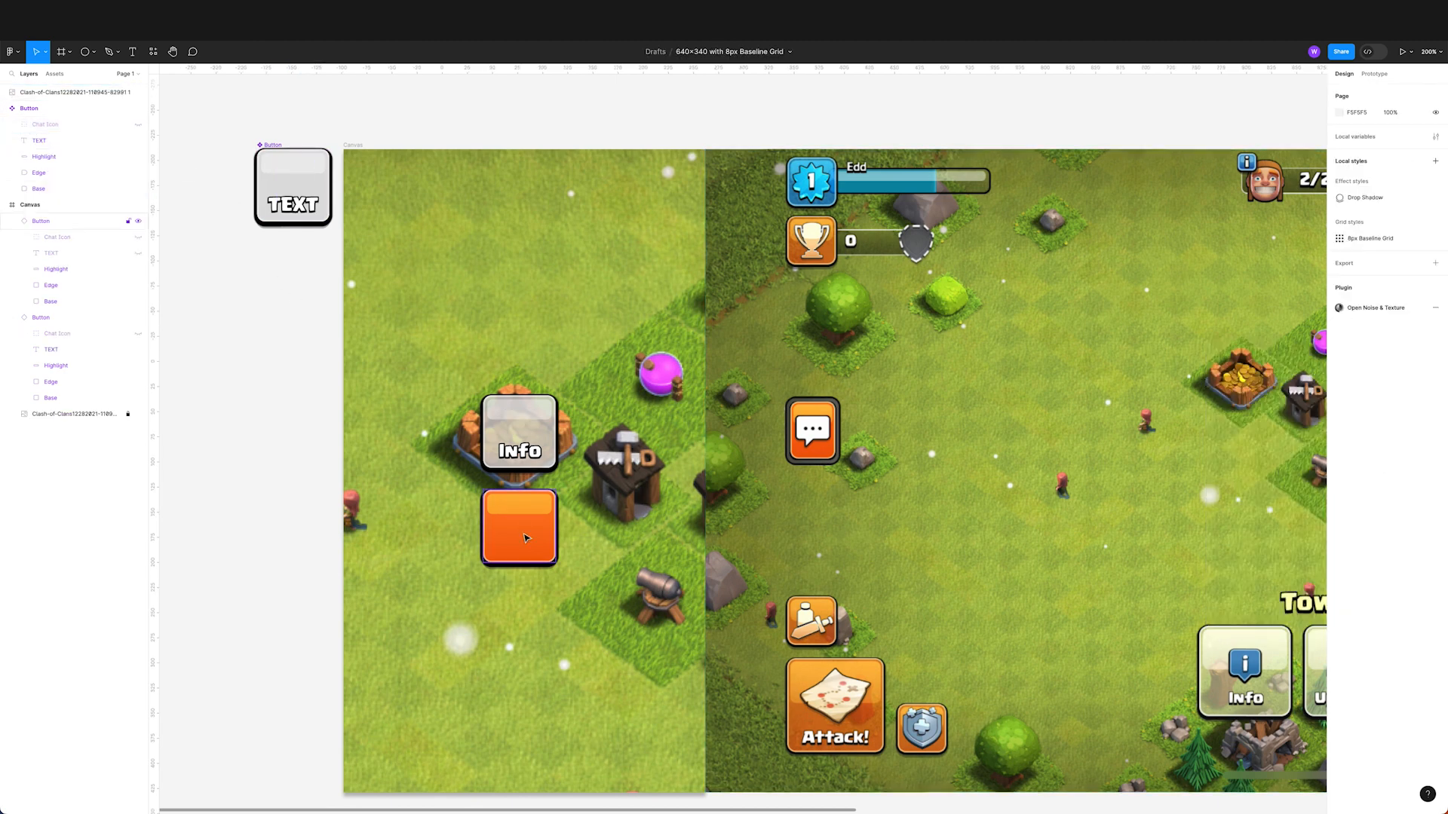
pyautogui.click(525, 539)
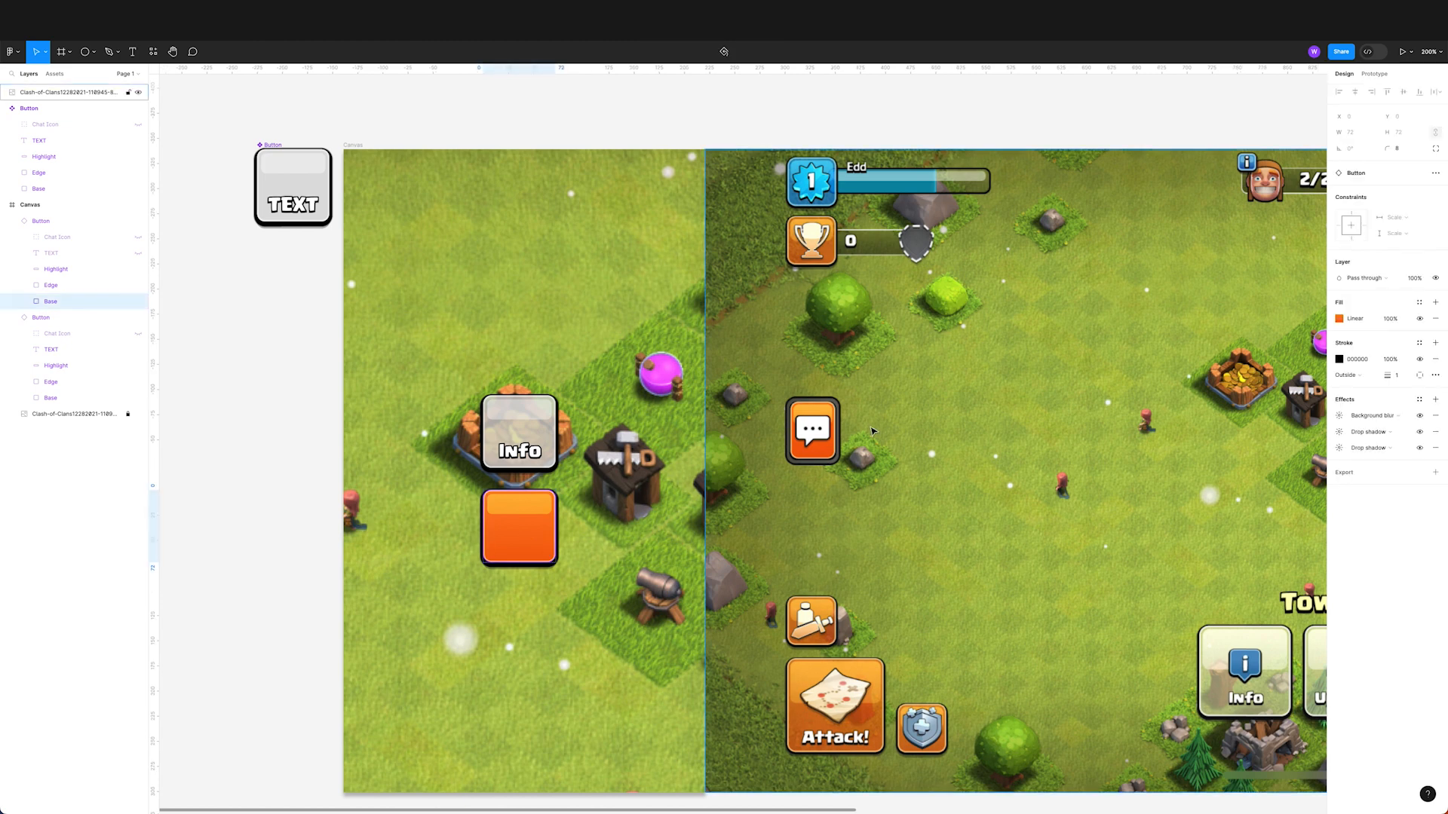
pyautogui.click(138, 237)
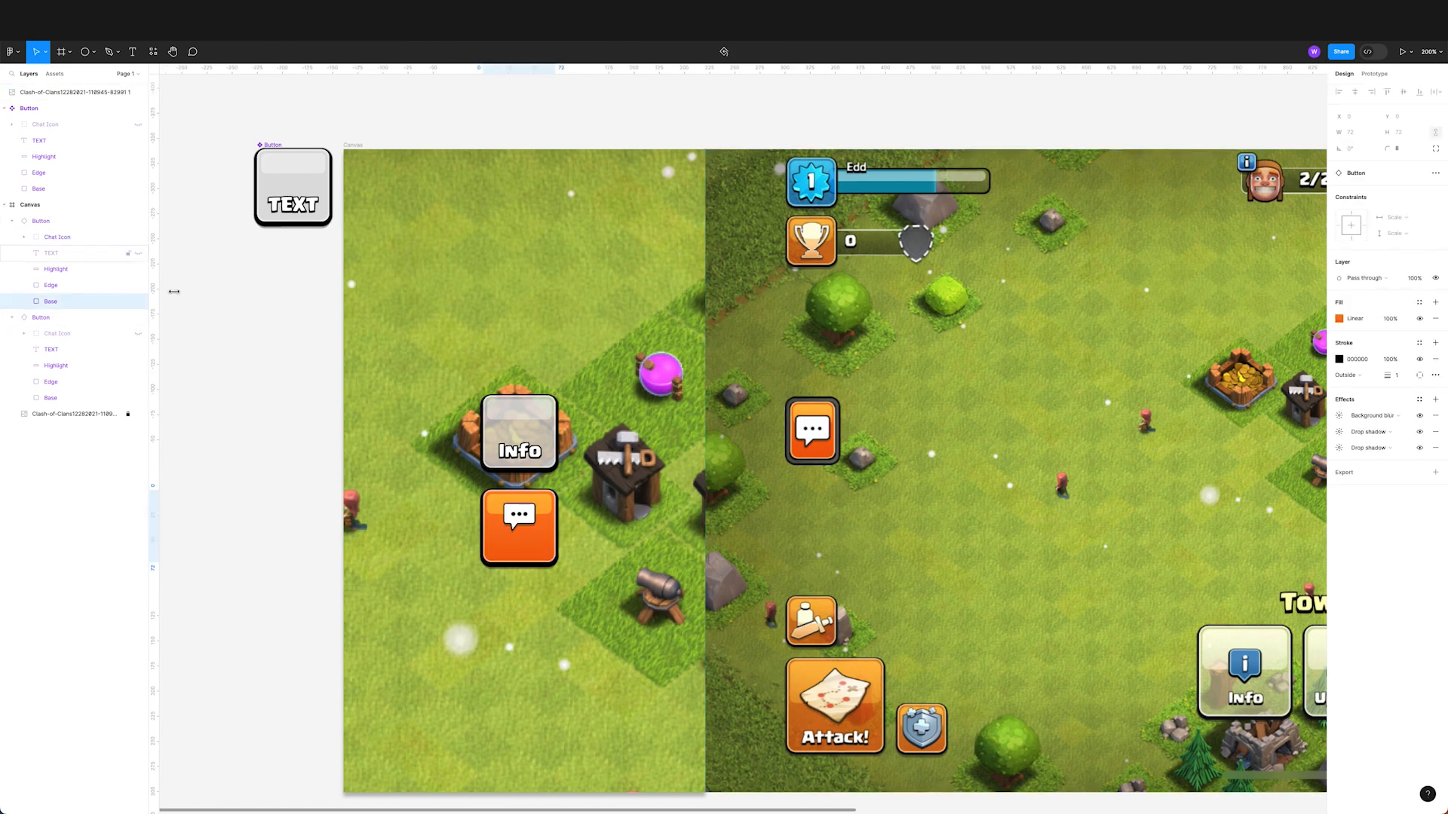
pyautogui.click(79, 238)
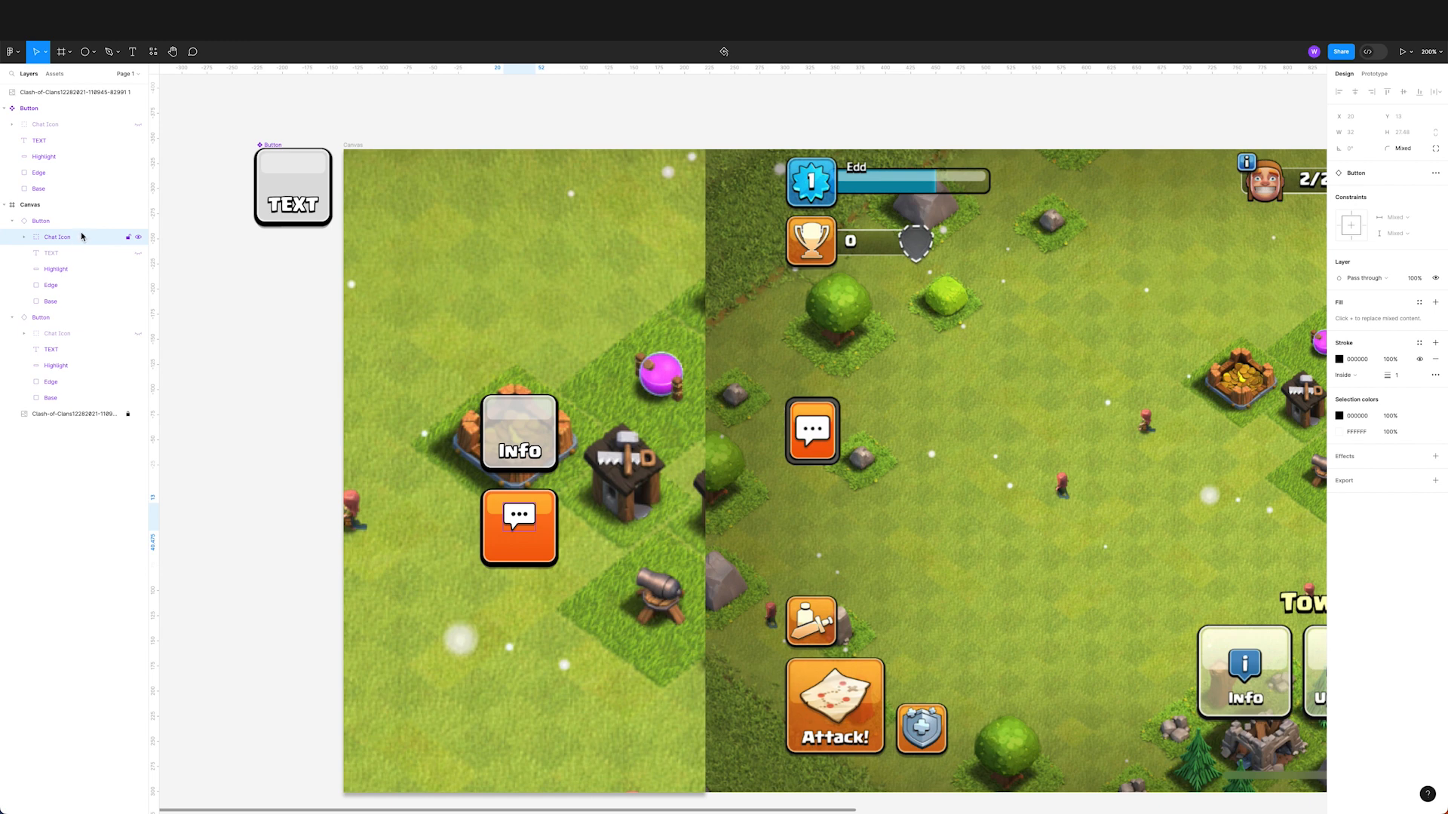
# Step: Move the main component's re-shown Chat Icon down to Y 25 and set both of its constraints to Center
pyautogui.click(56, 124)
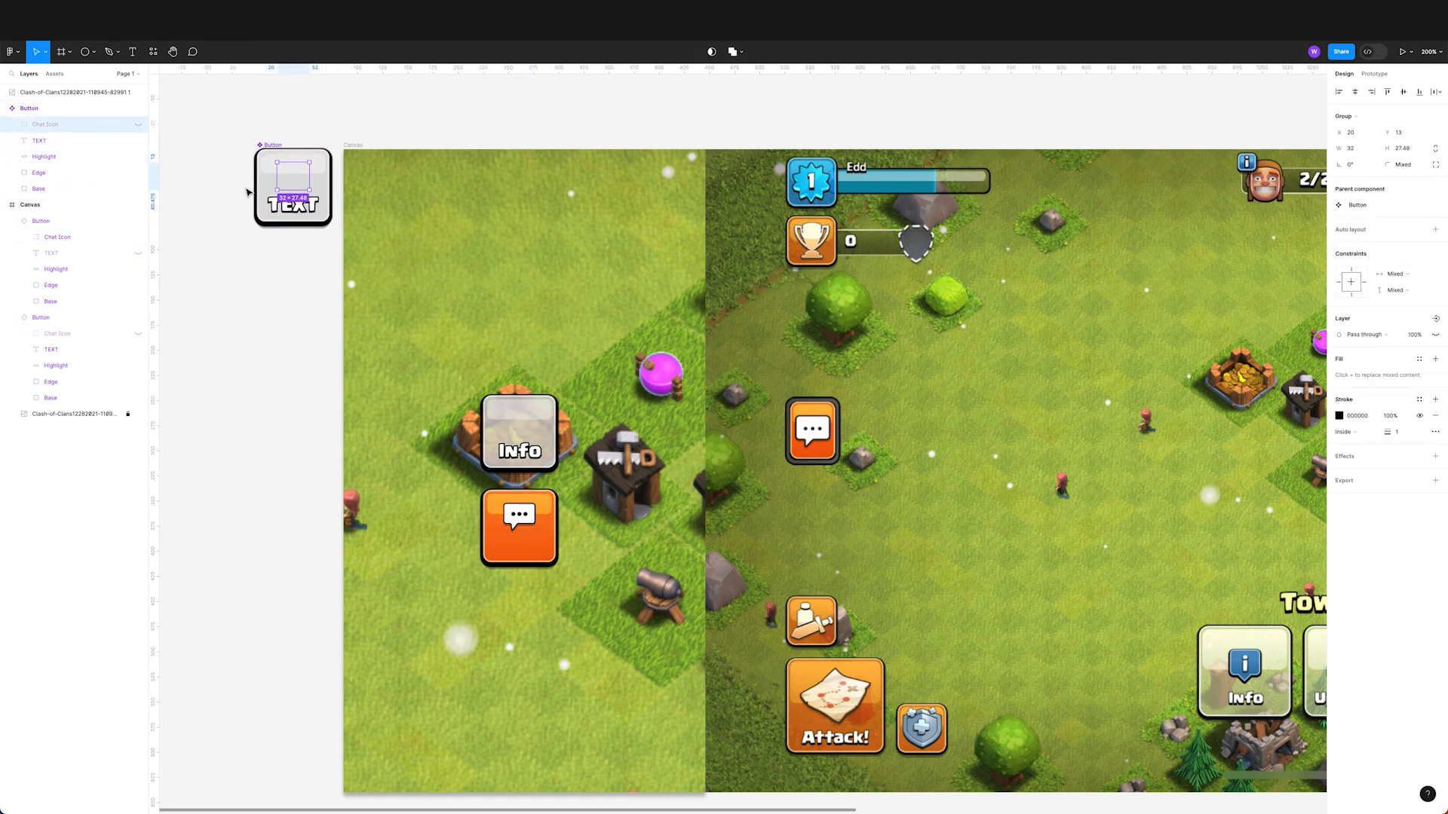
pyautogui.click(138, 124)
pyautogui.hotkey('shift', 'Down')
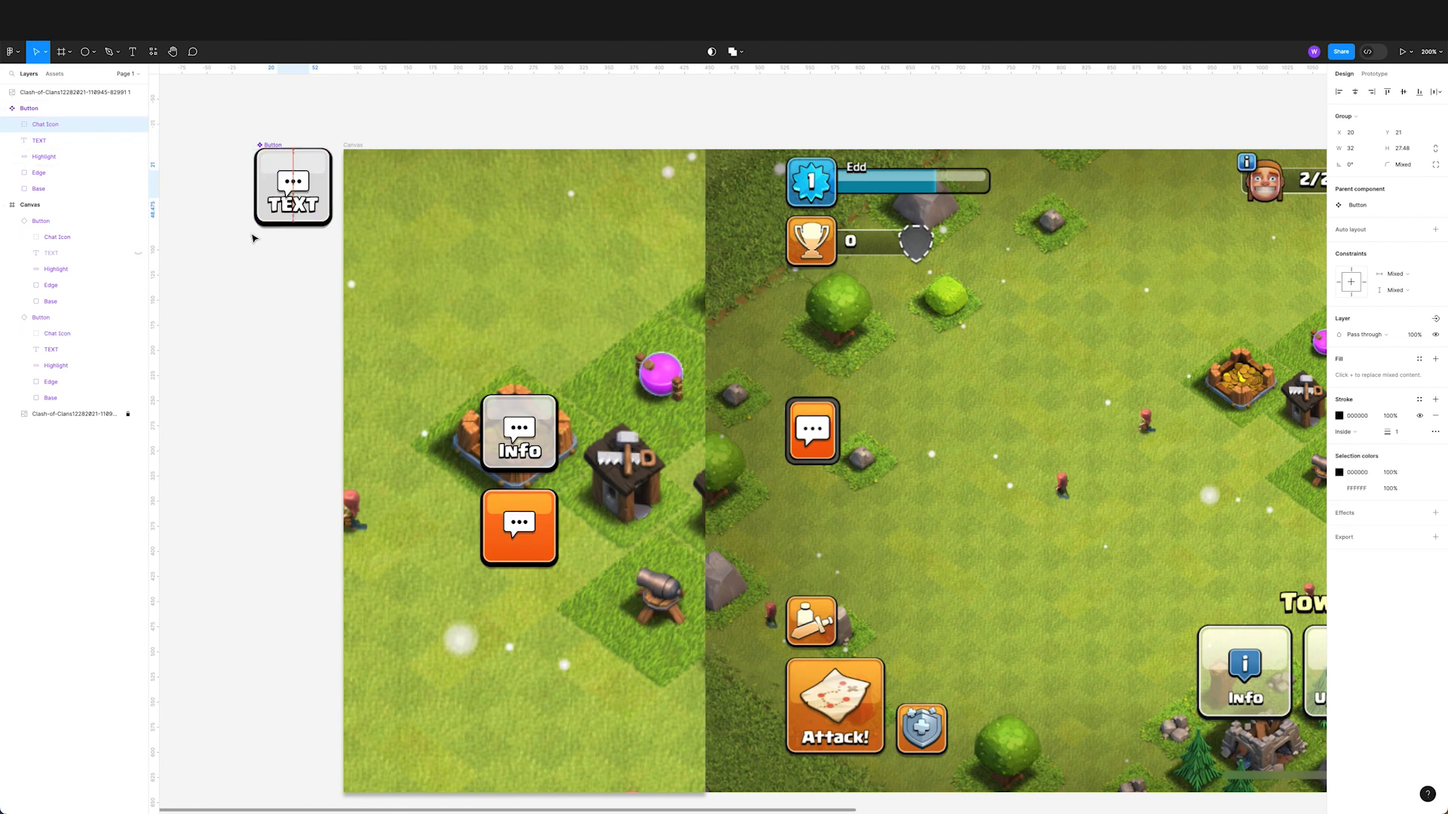
pyautogui.press('Down')
pyautogui.press('Down')
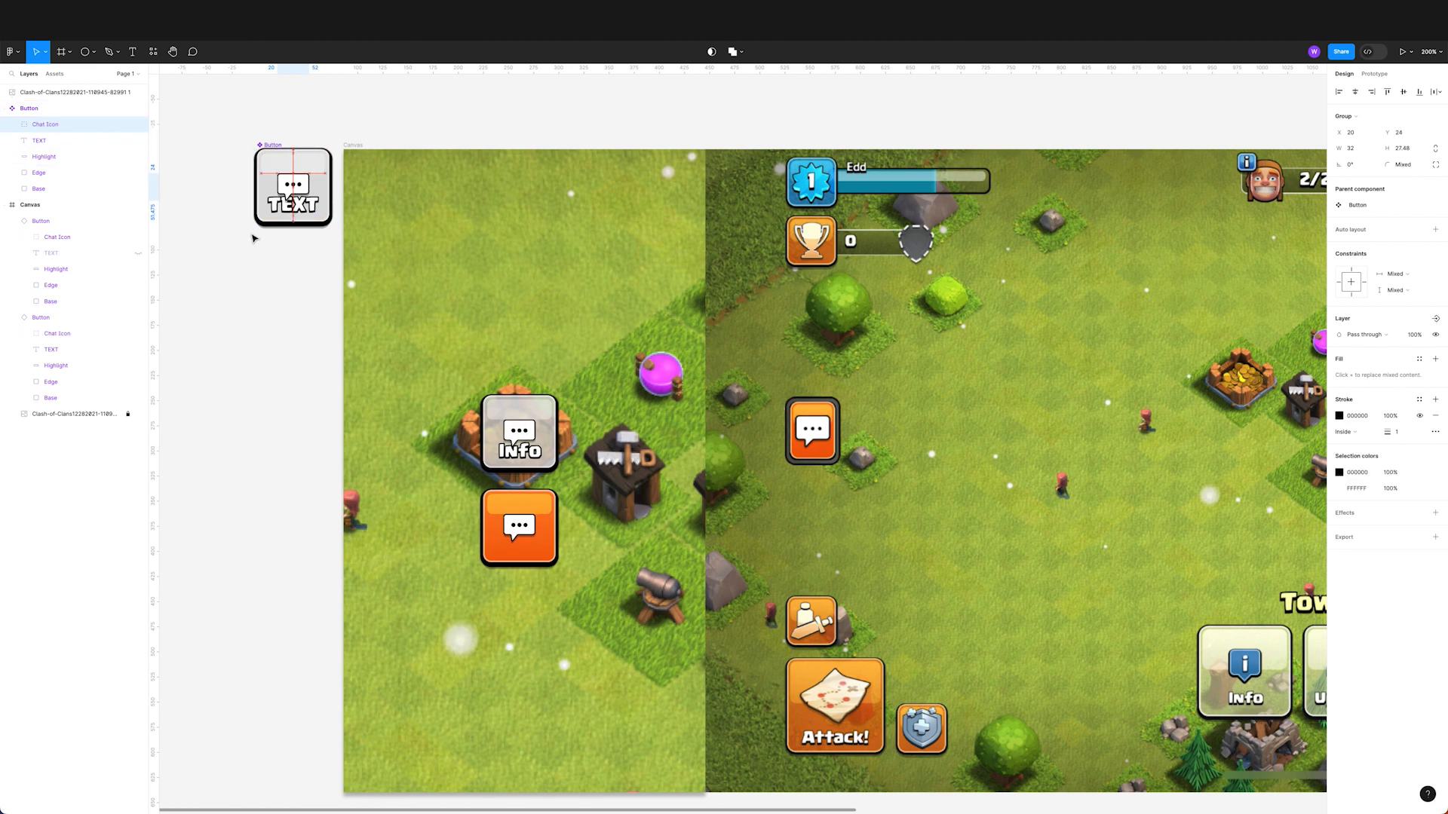
pyautogui.click(1351, 282)
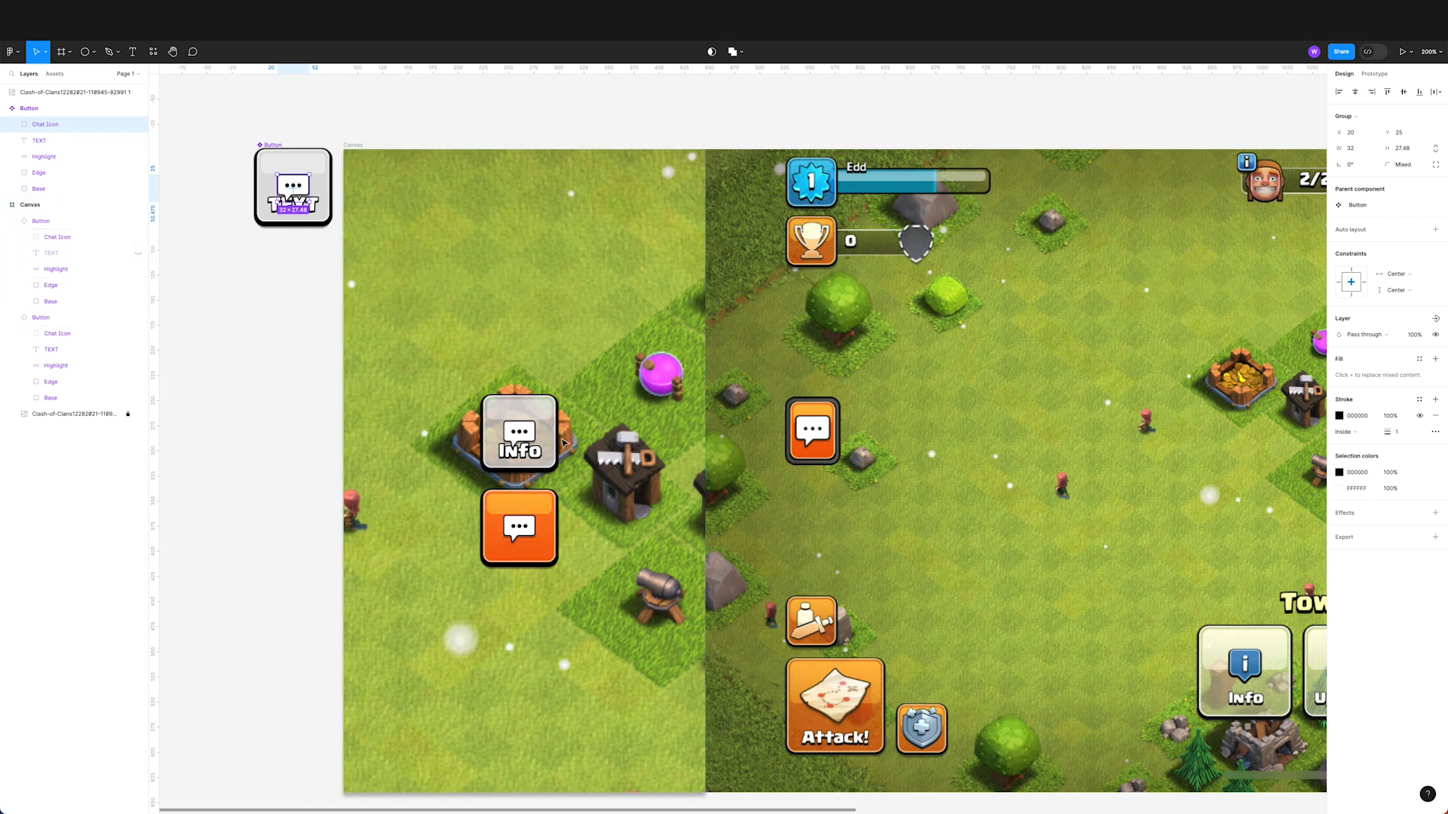
# Step: Hide the Chat Icon group in the Info button instance
pyautogui.click(530, 435)
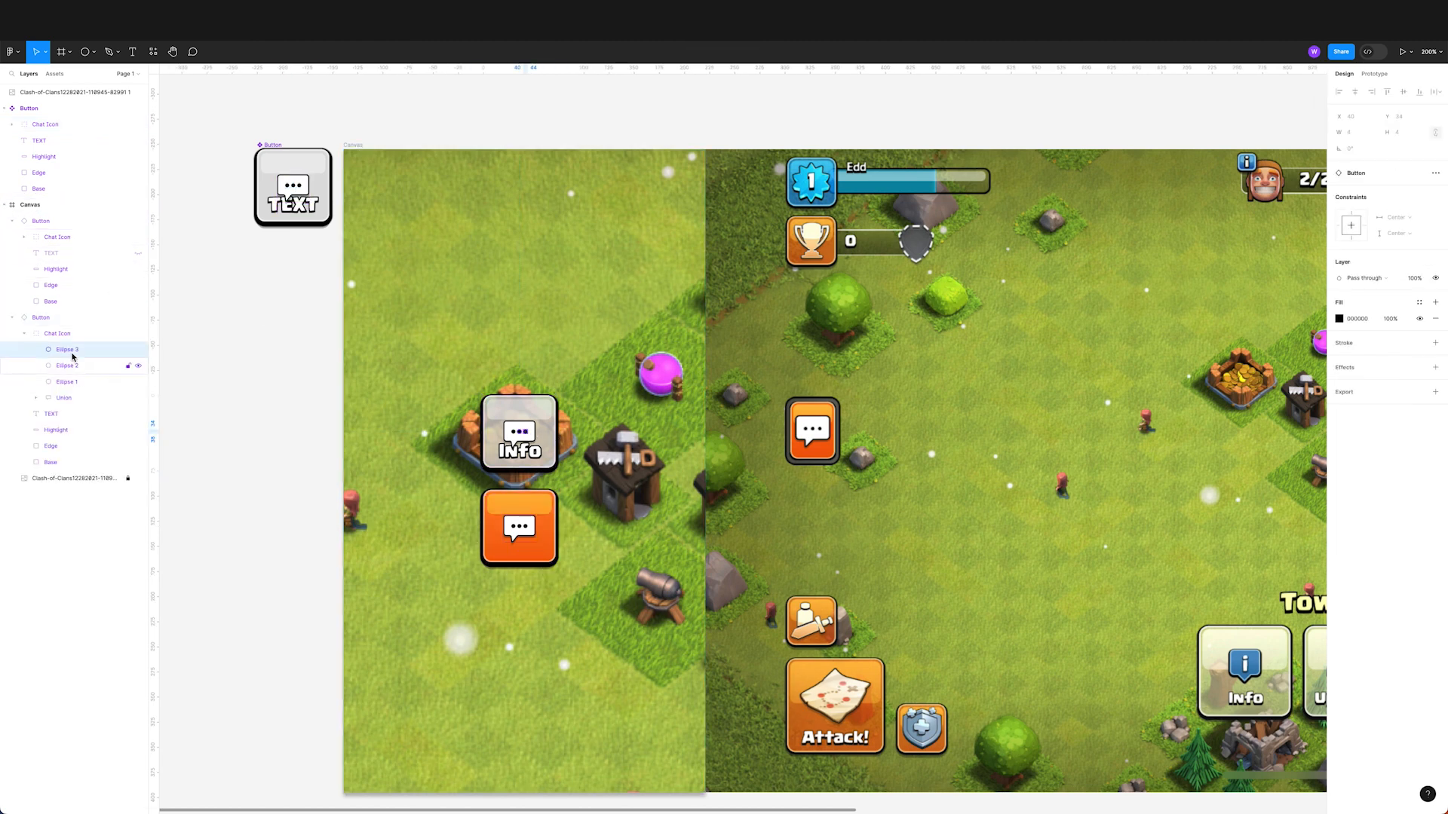
pyautogui.click(83, 332)
pyautogui.click(25, 334)
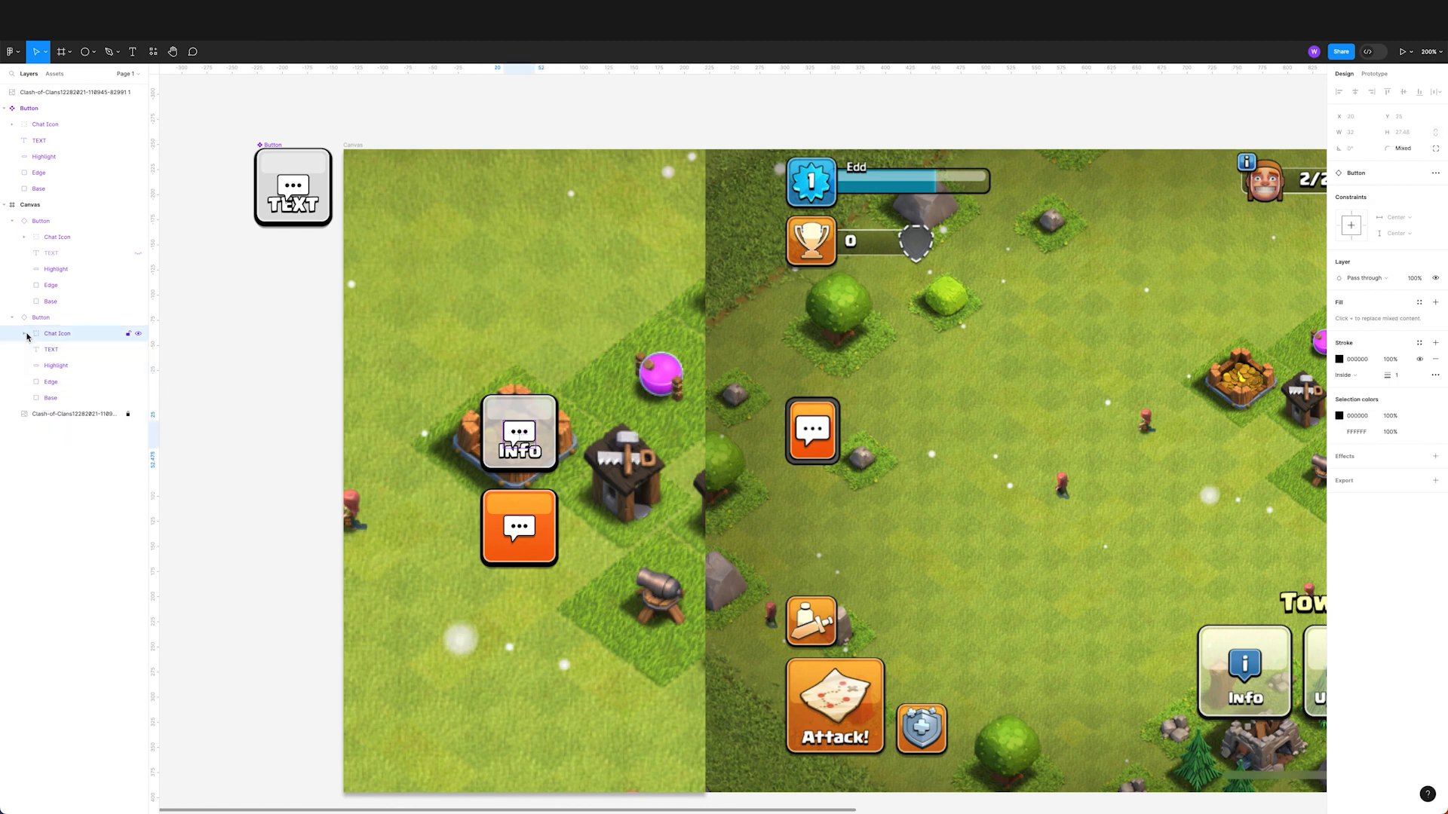
pyautogui.click(138, 334)
pyautogui.click(264, 394)
# Step: Duplicate the orange chat button instance and place the copy directly below it at Y 432
pyautogui.hscroll(1, 459, 486)
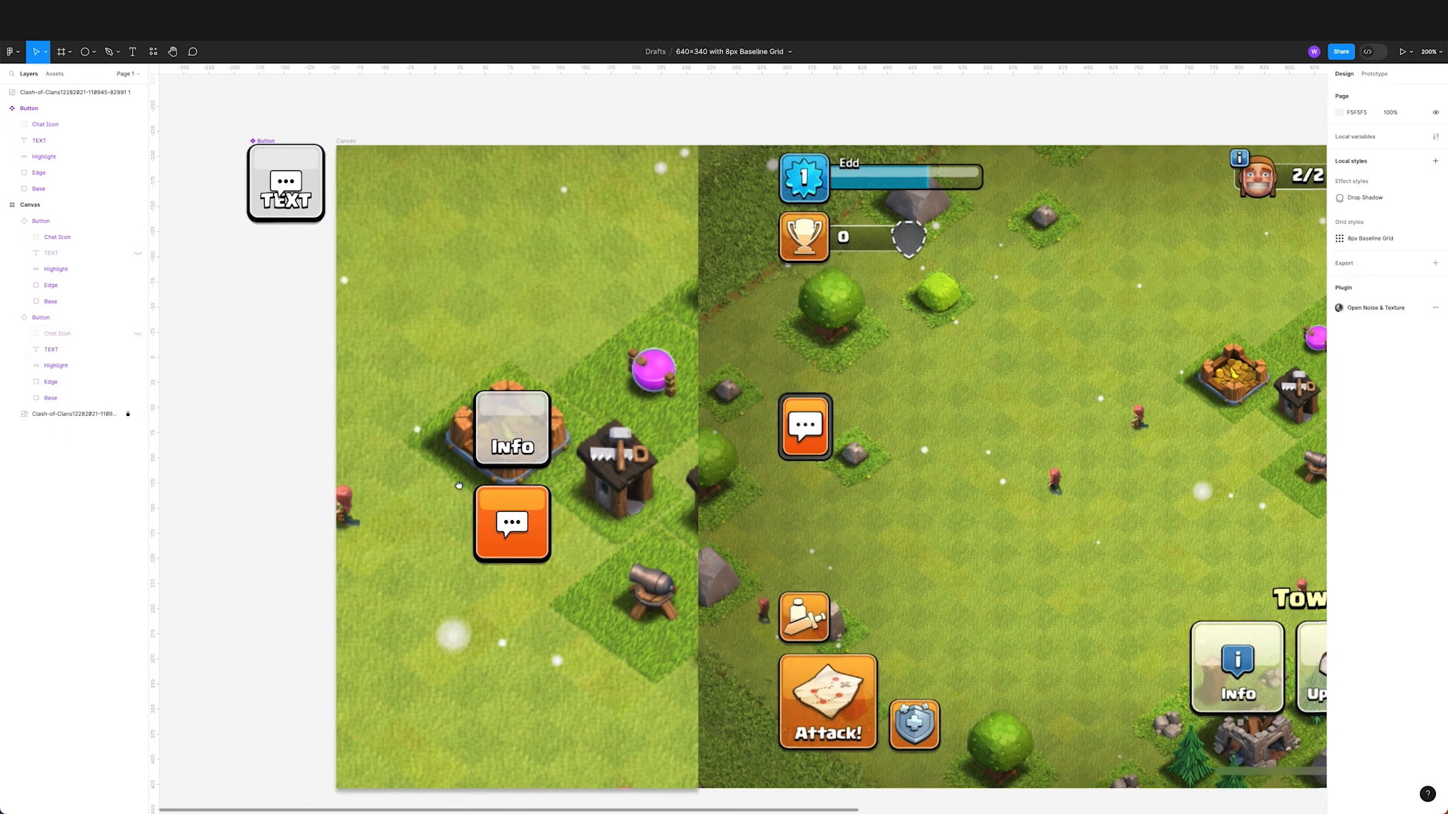
pyautogui.hscroll(3, 459, 486)
pyautogui.scroll(-2, 458, 485)
pyautogui.moveTo(505, 419); pyautogui.dragTo(375, 472)
pyautogui.click(334, 548)
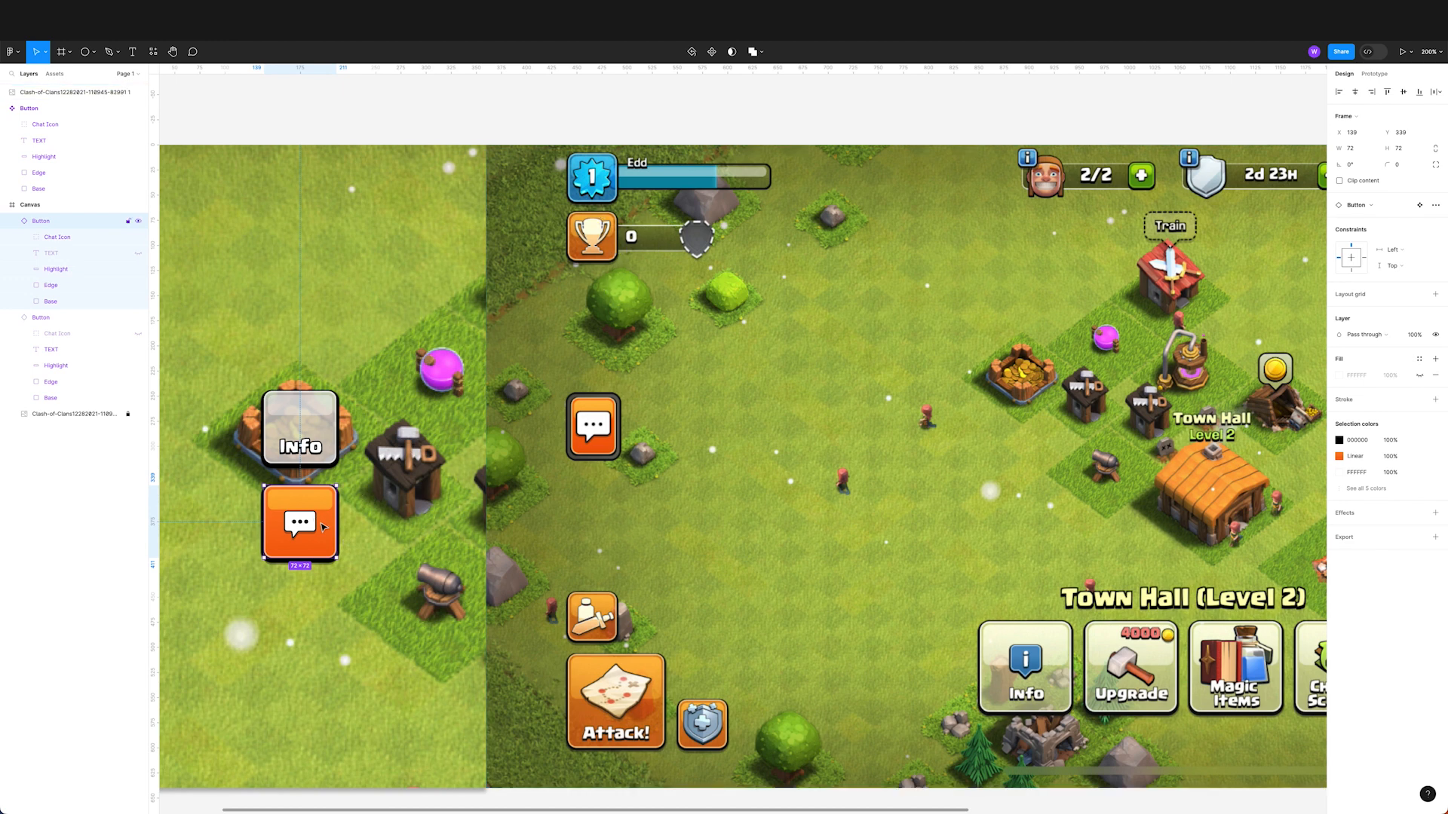
pyautogui.keyDown('alt'); pyautogui.moveTo(323, 534); pyautogui.dragTo(449, 507); pyautogui.keyUp('alt')
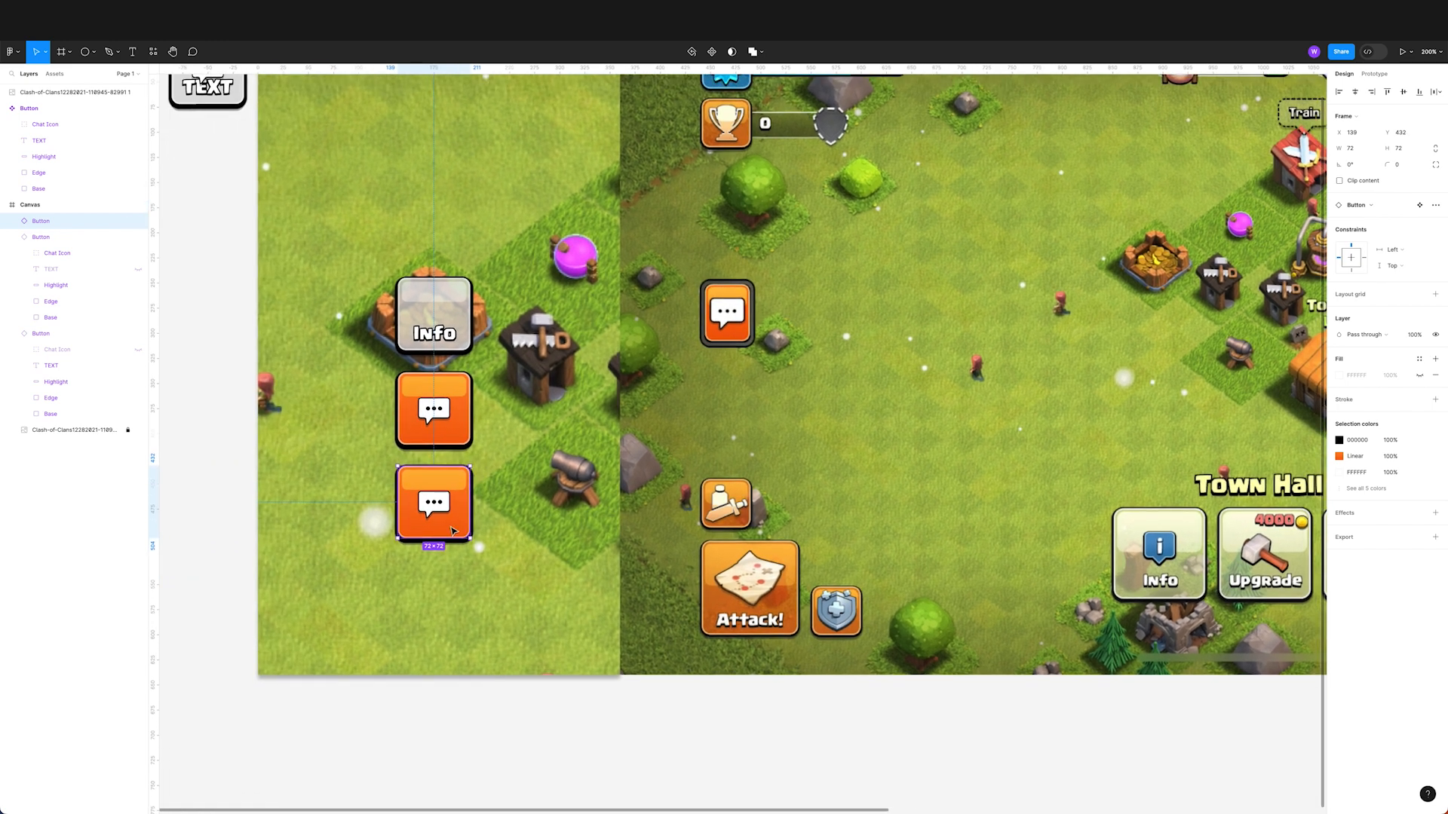
# Step: Set the first stop of the copy's Base gradient to 60% opacity and move the copy beside the original at X 240, Y 336
pyautogui.doubleClick(456, 529)
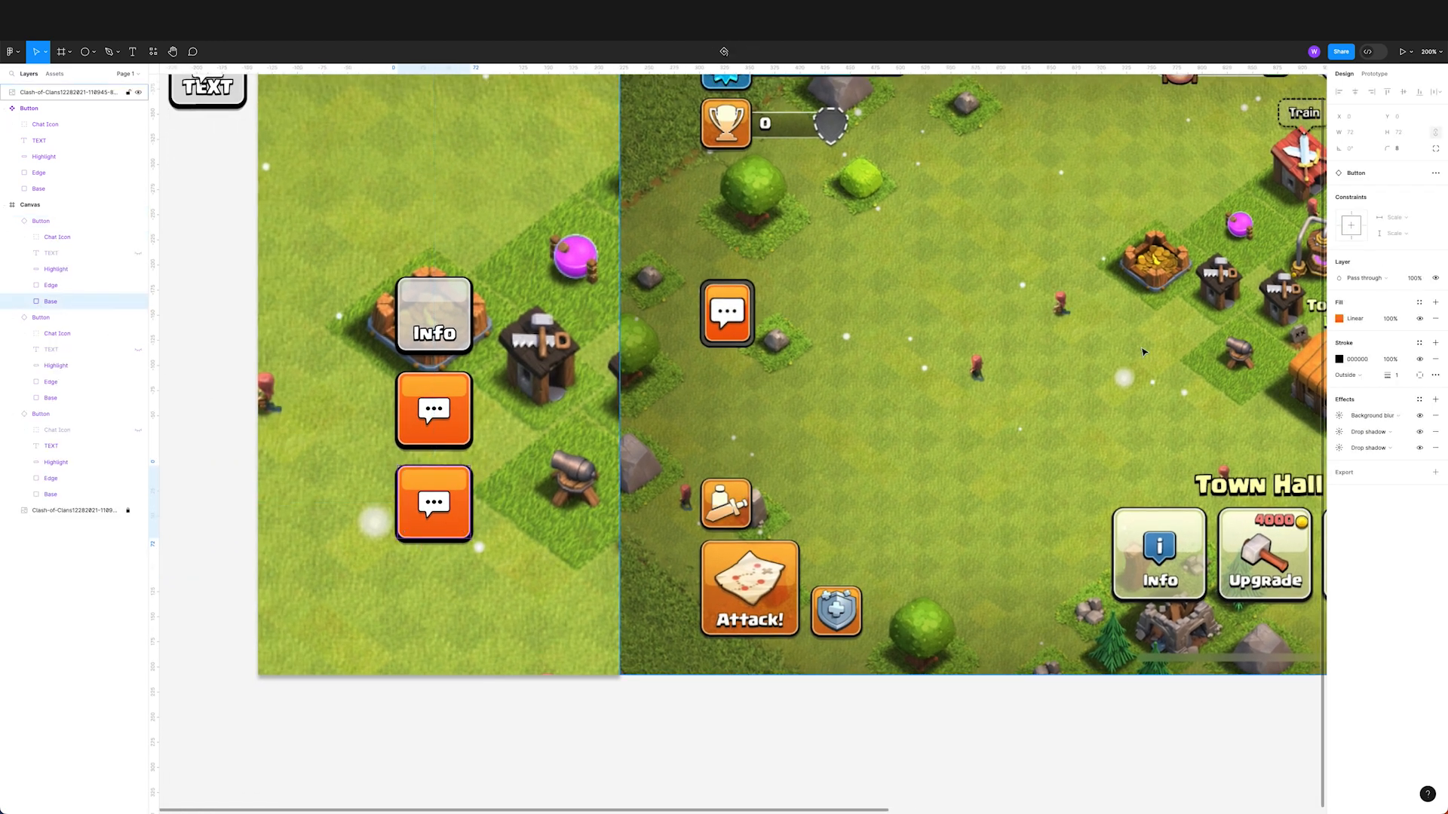
pyautogui.click(1339, 319)
pyautogui.click(1312, 571)
pyautogui.write('60')
pyautogui.press('Return')
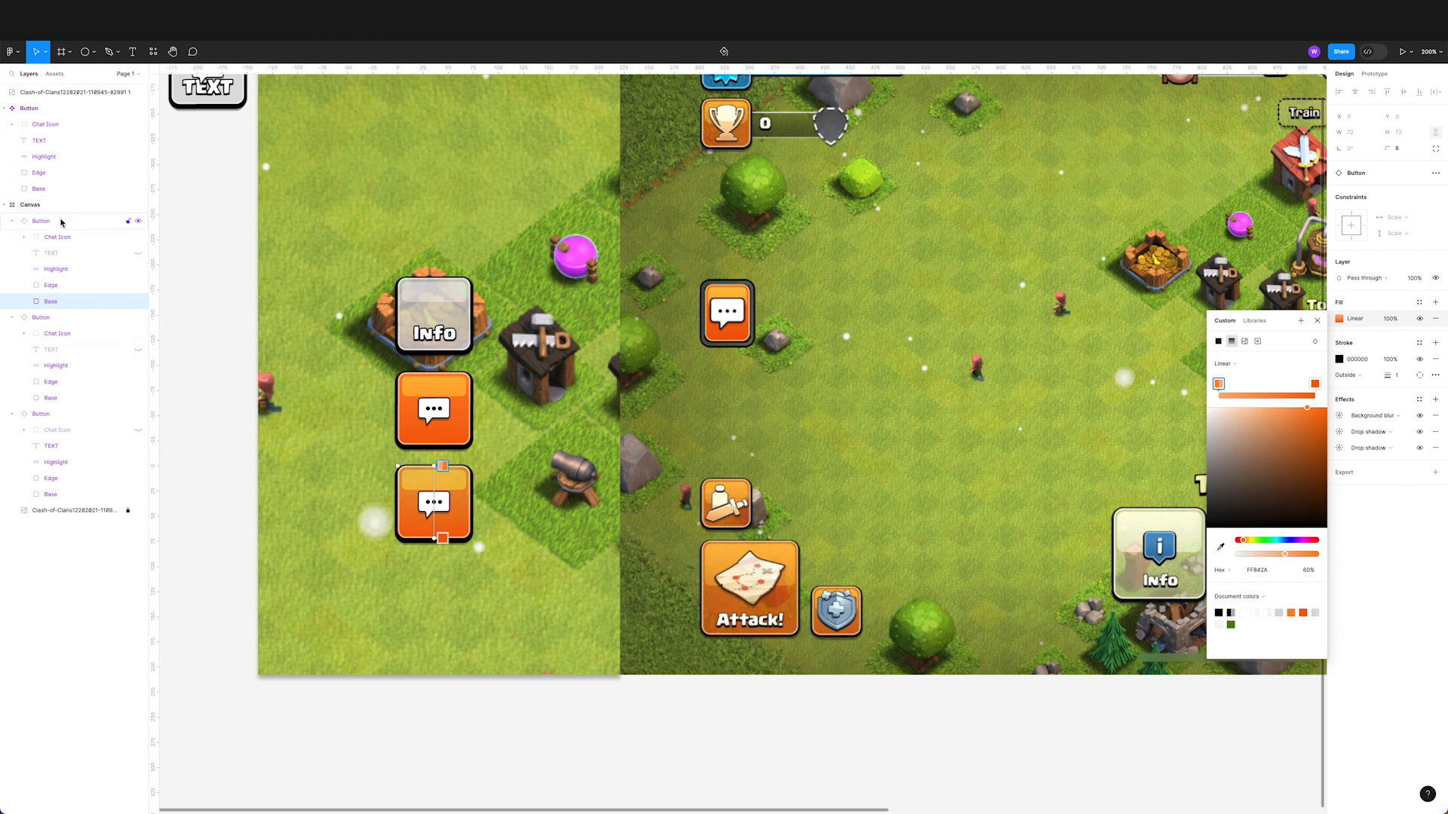
pyautogui.click(439, 510)
pyautogui.moveTo(451, 512); pyautogui.dragTo(559, 422)
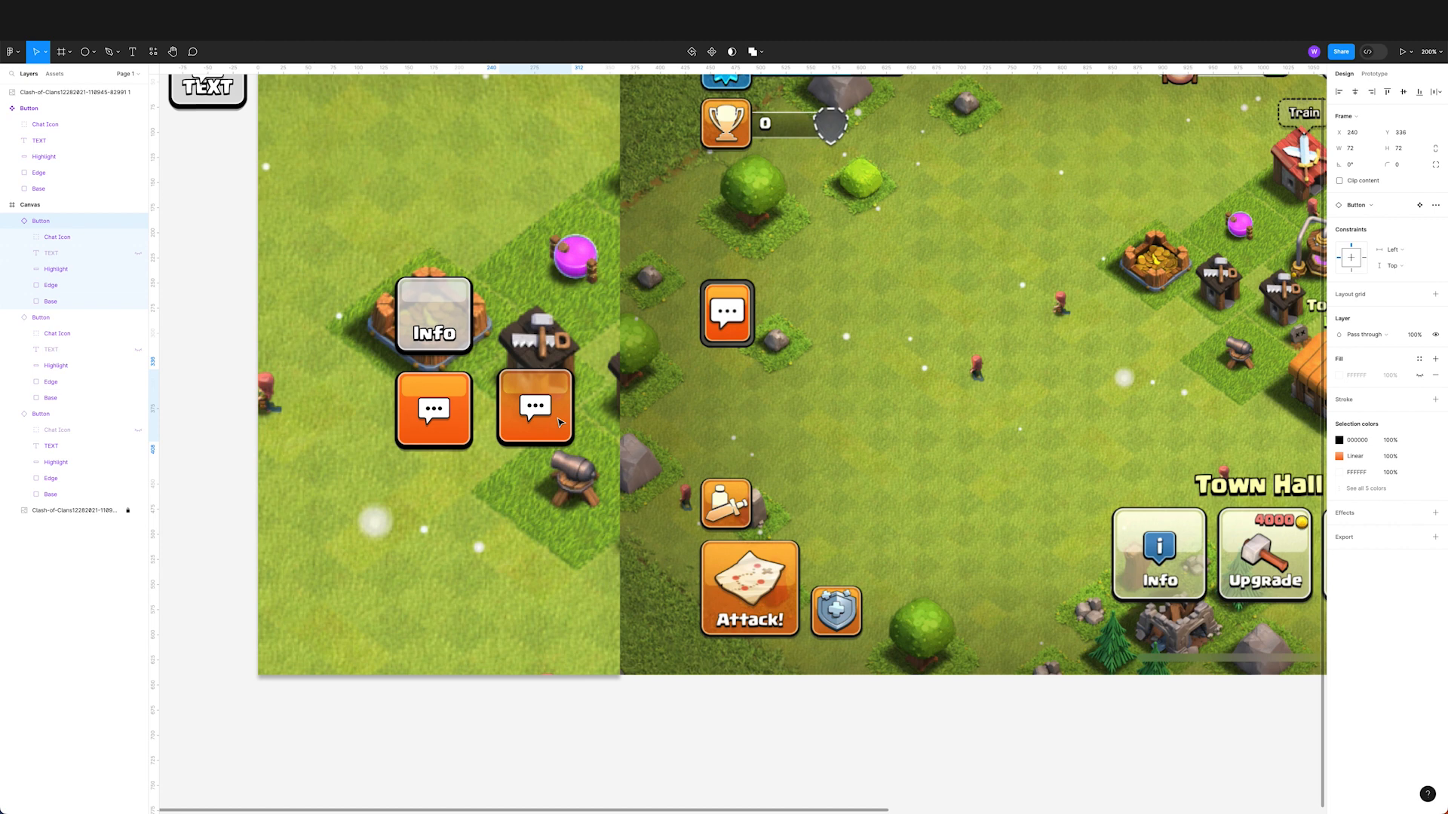
# Step: Set the fill opacity of the Base layer in the duplicated orange button to 90%
pyautogui.doubleClick(559, 425)
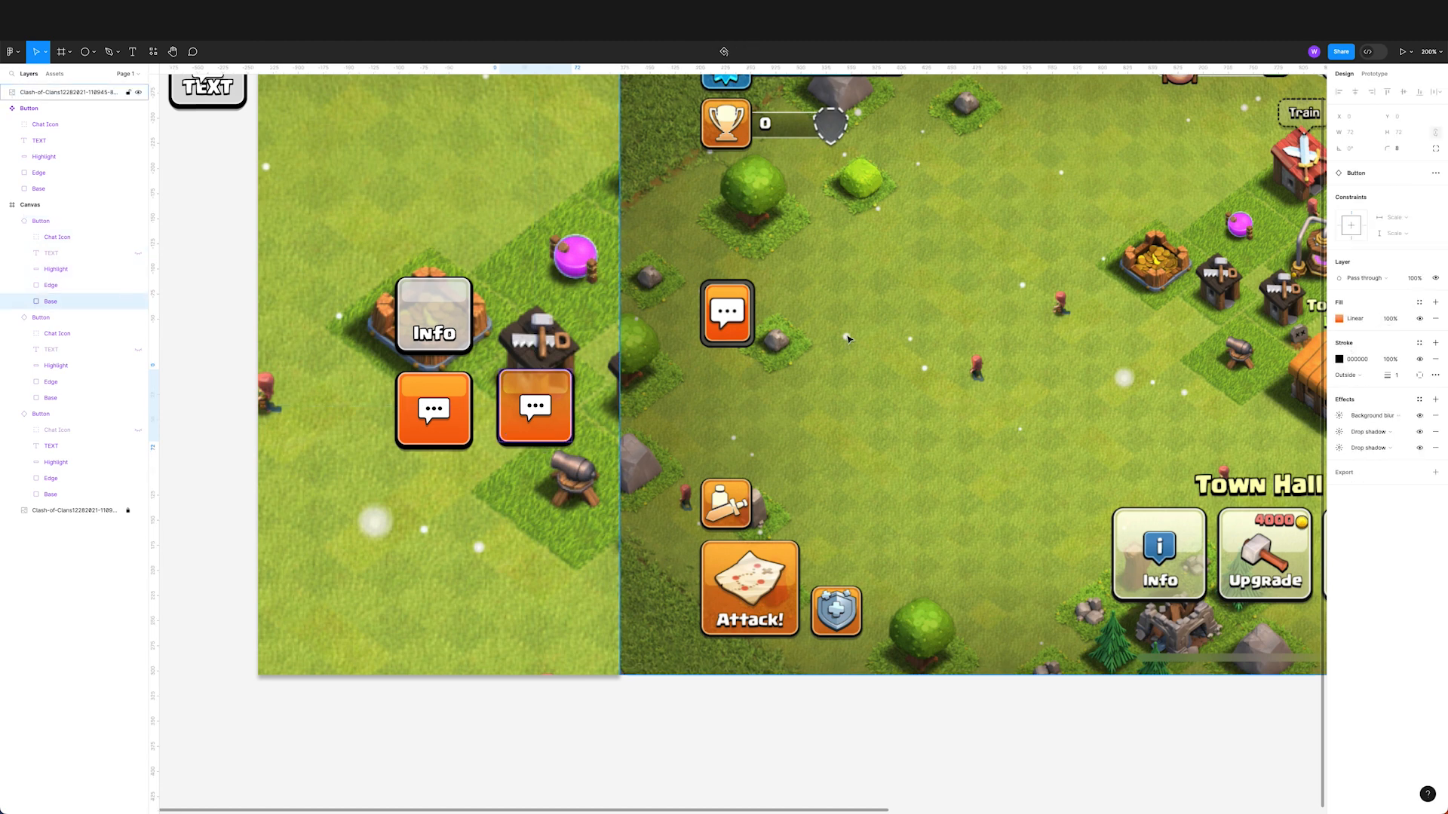
pyautogui.click(68, 288)
pyautogui.click(67, 301)
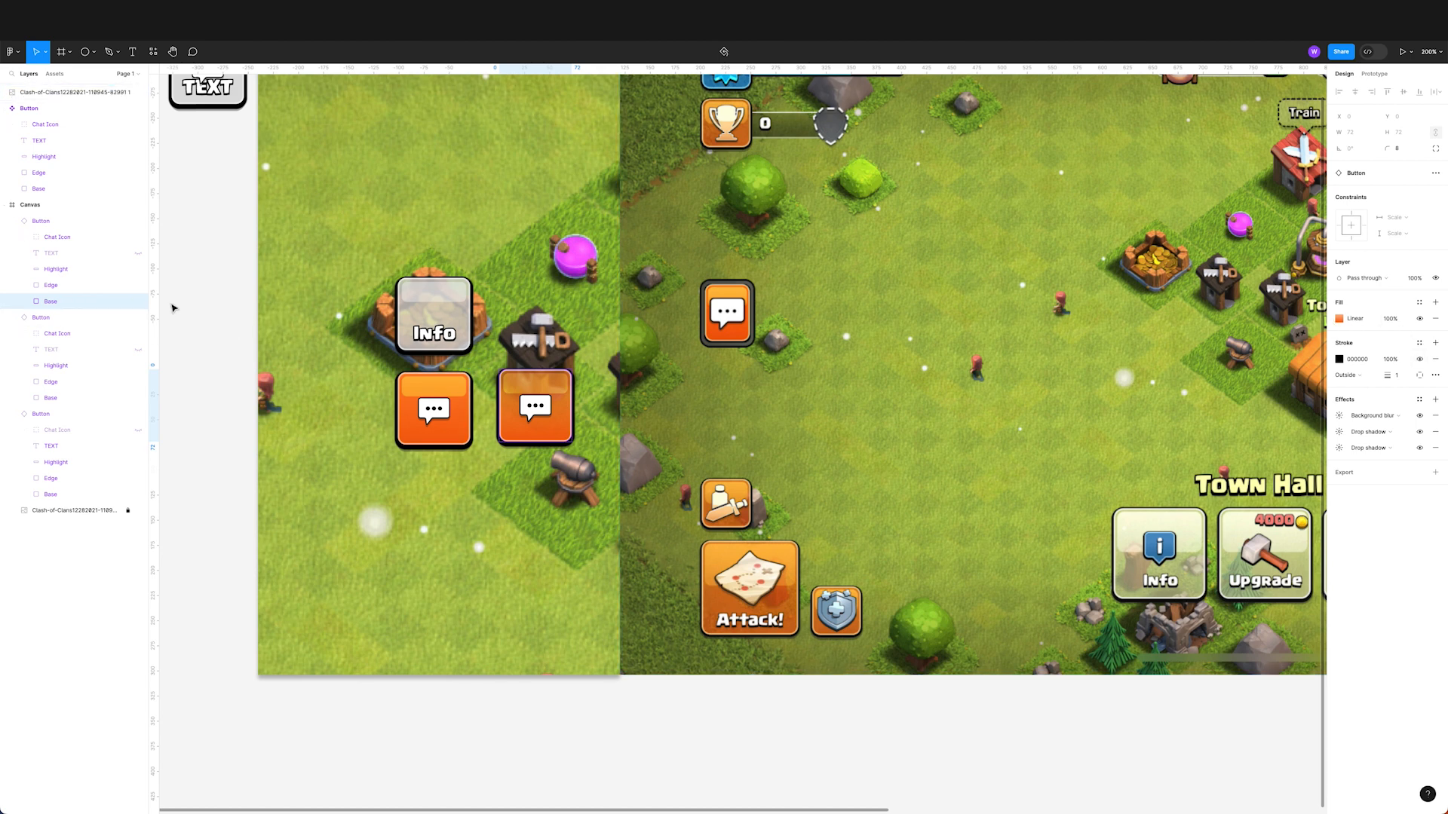
pyautogui.click(76, 272)
pyautogui.click(76, 286)
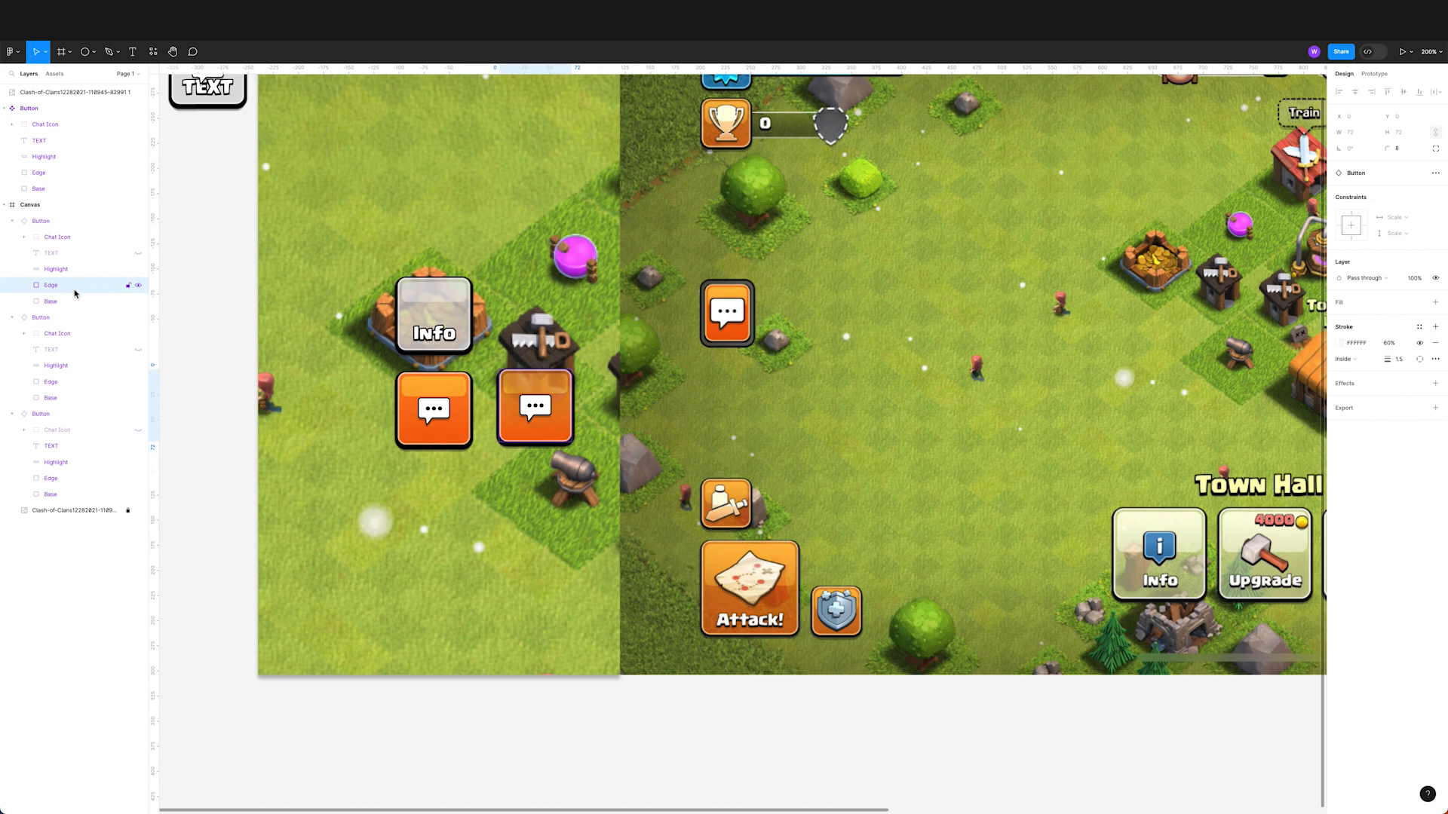
pyautogui.click(73, 302)
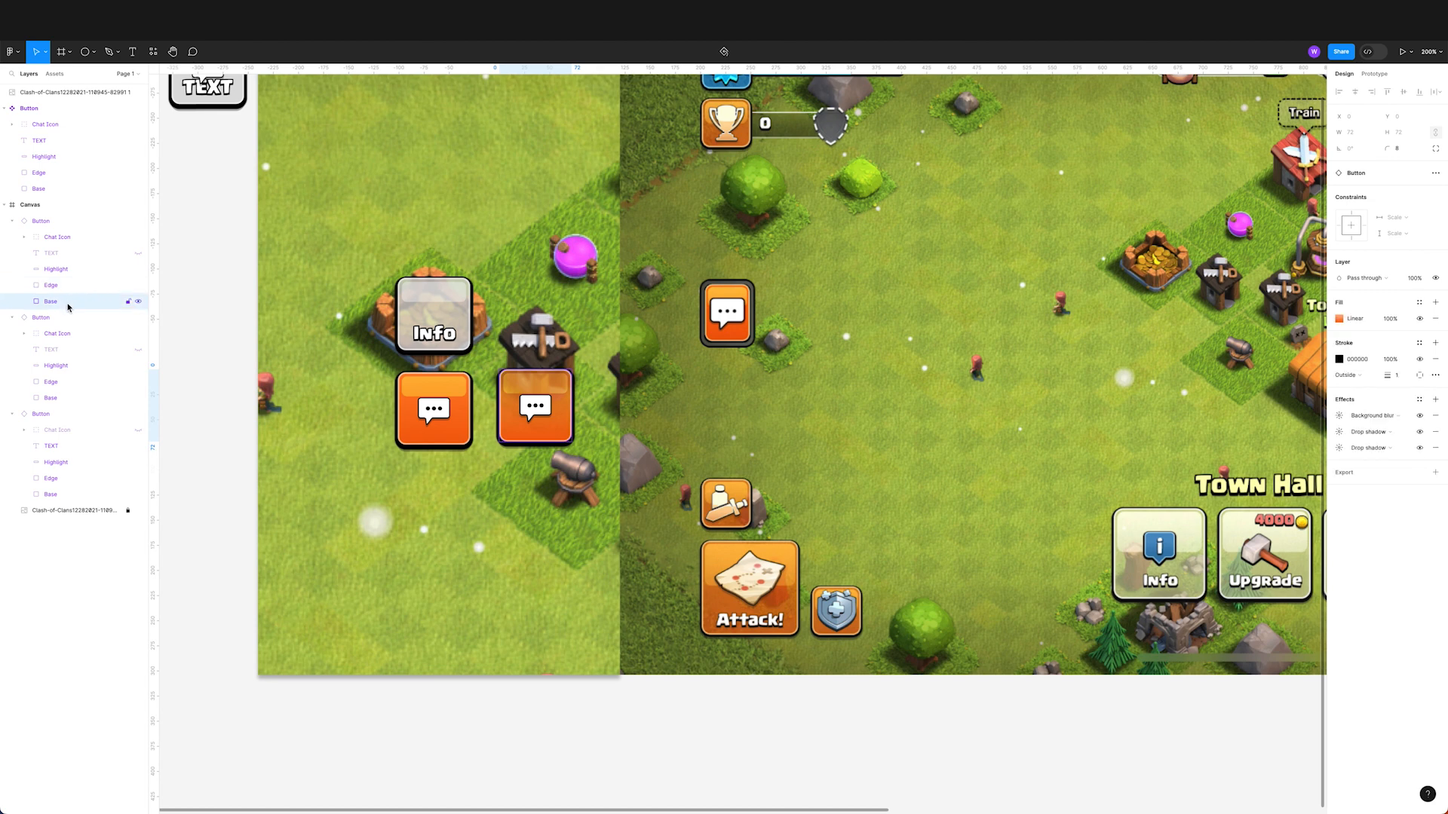
pyautogui.click(1392, 320)
pyautogui.write('90')
pyautogui.press('Return')
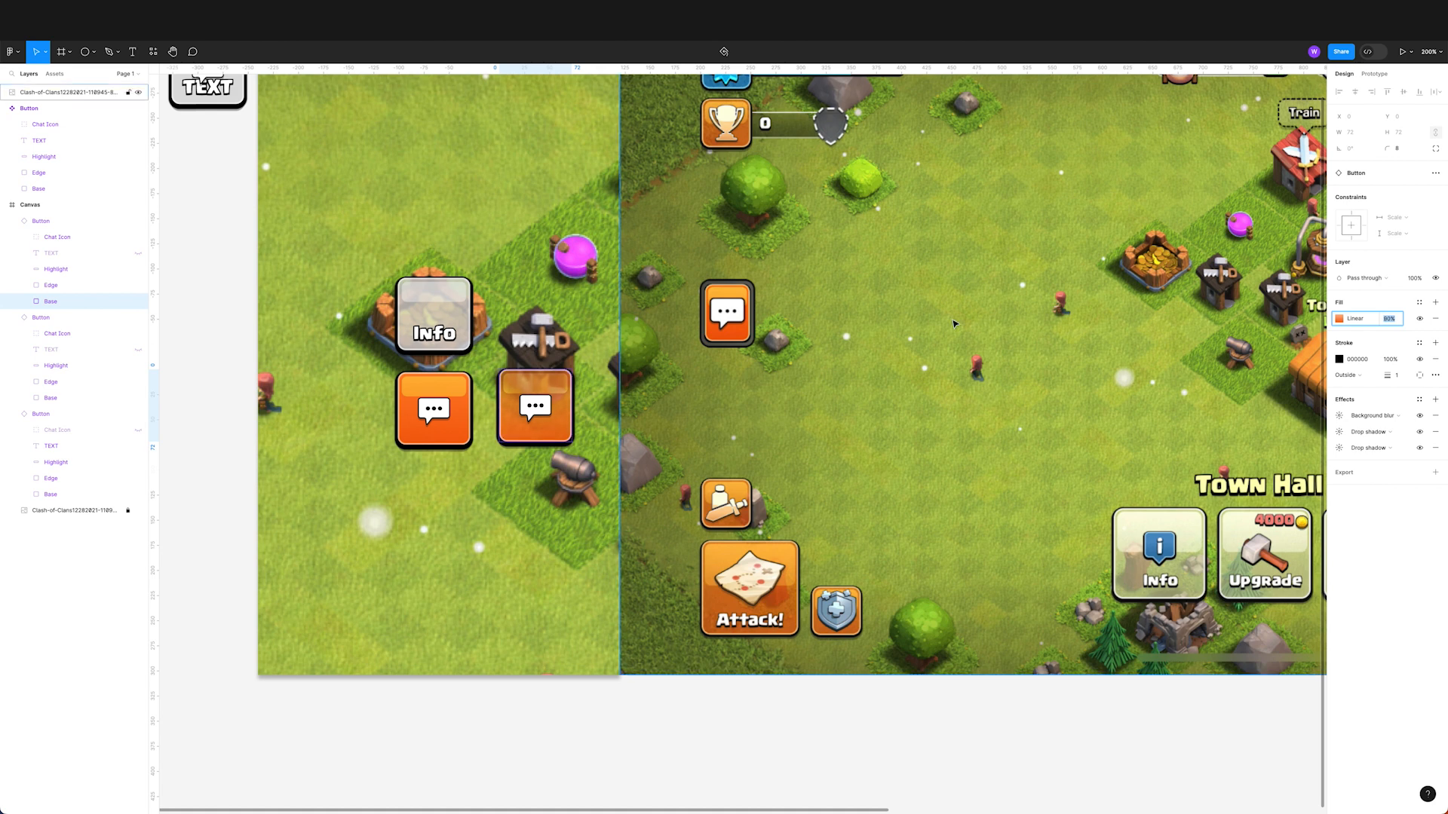
pyautogui.click(240, 378)
# Step: Set the fill opacity of the duplicated button's Highlight layer to 60%
pyautogui.click(85, 273)
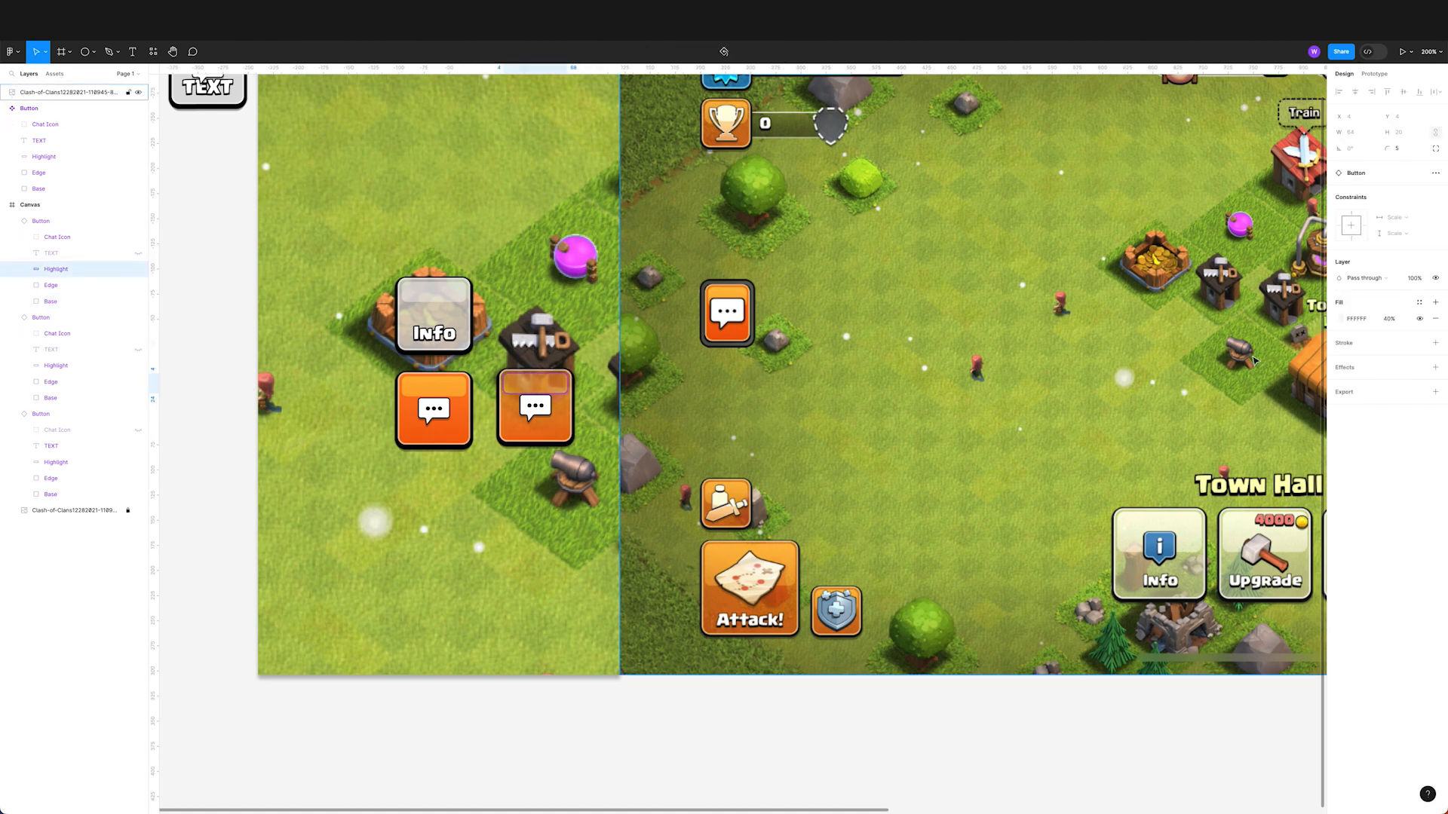
pyautogui.click(1397, 321)
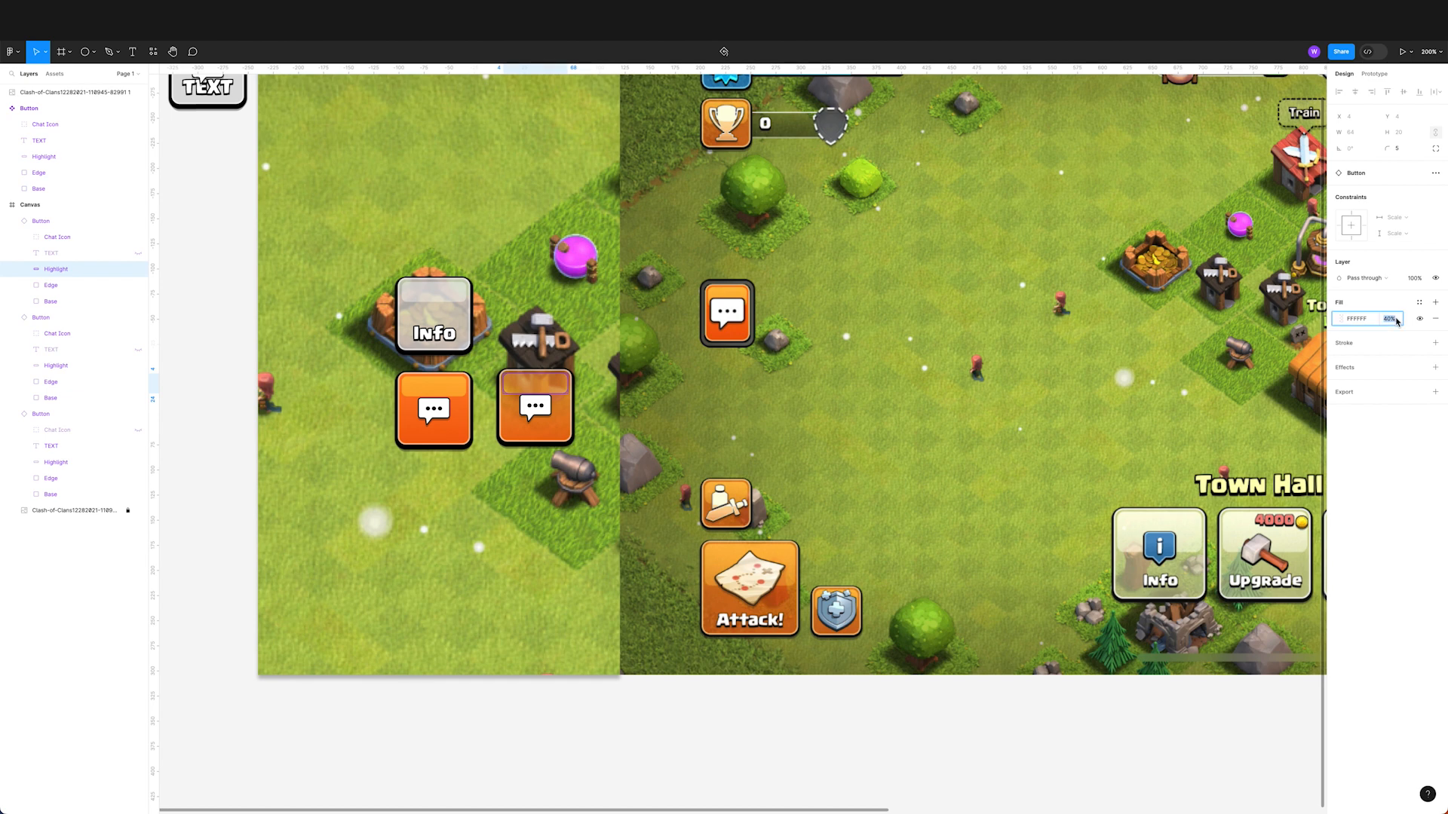
pyautogui.write('60')
pyautogui.press('Return')
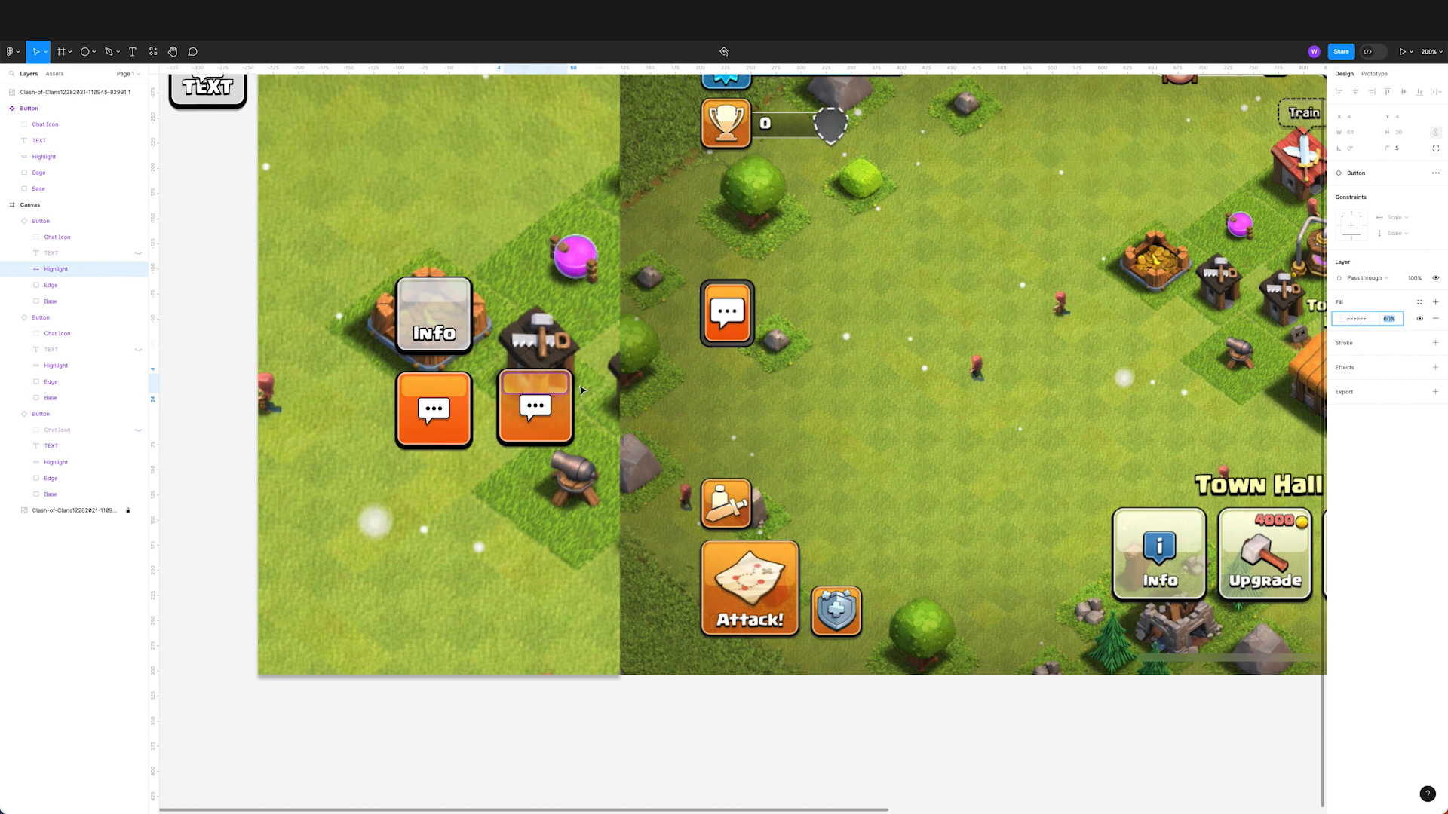
# Step: Preview other blend modes for the Highlight's fill in the duplicated button and keep Overlay
pyautogui.click(1340, 319)
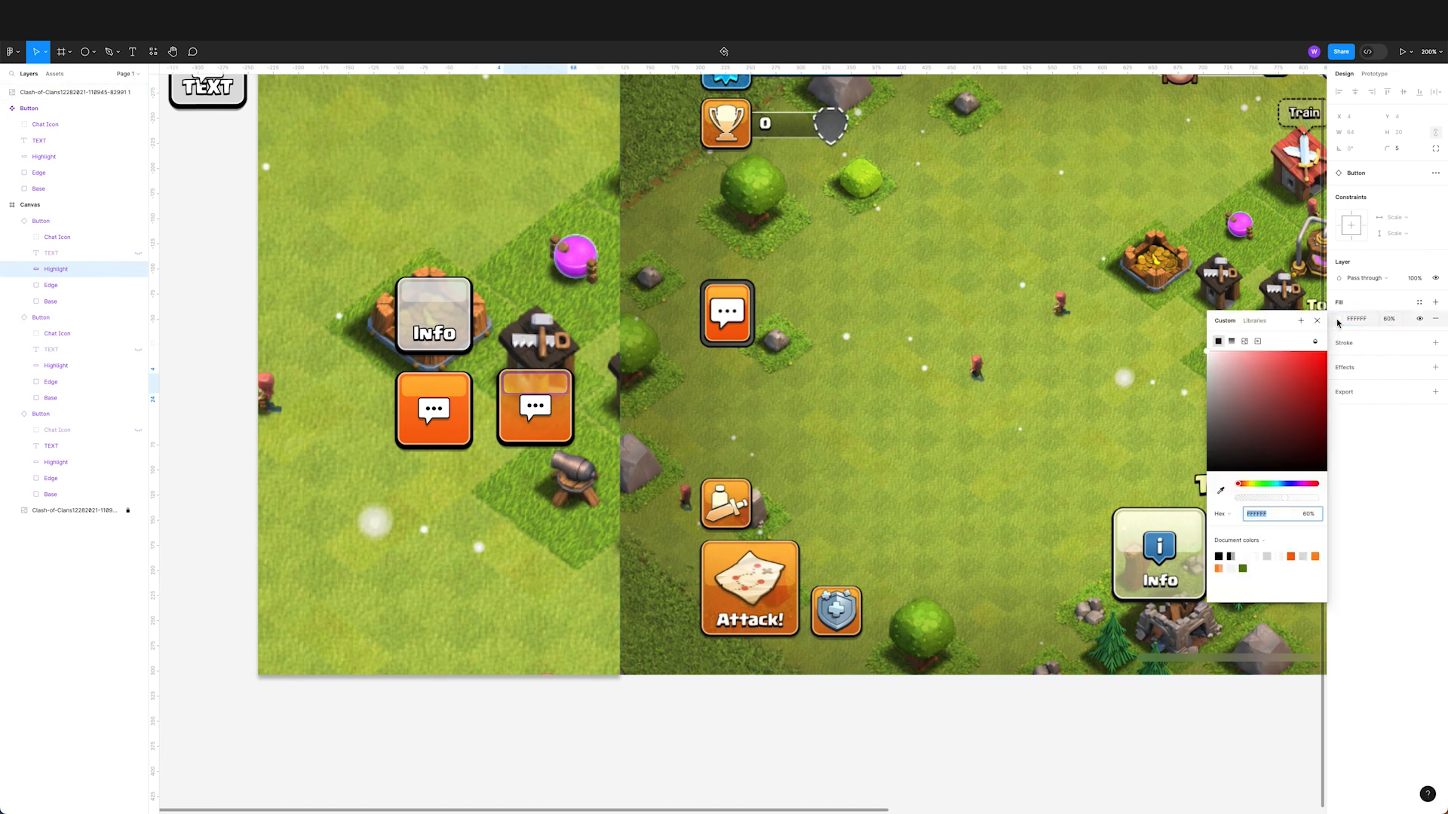
pyautogui.click(1316, 341)
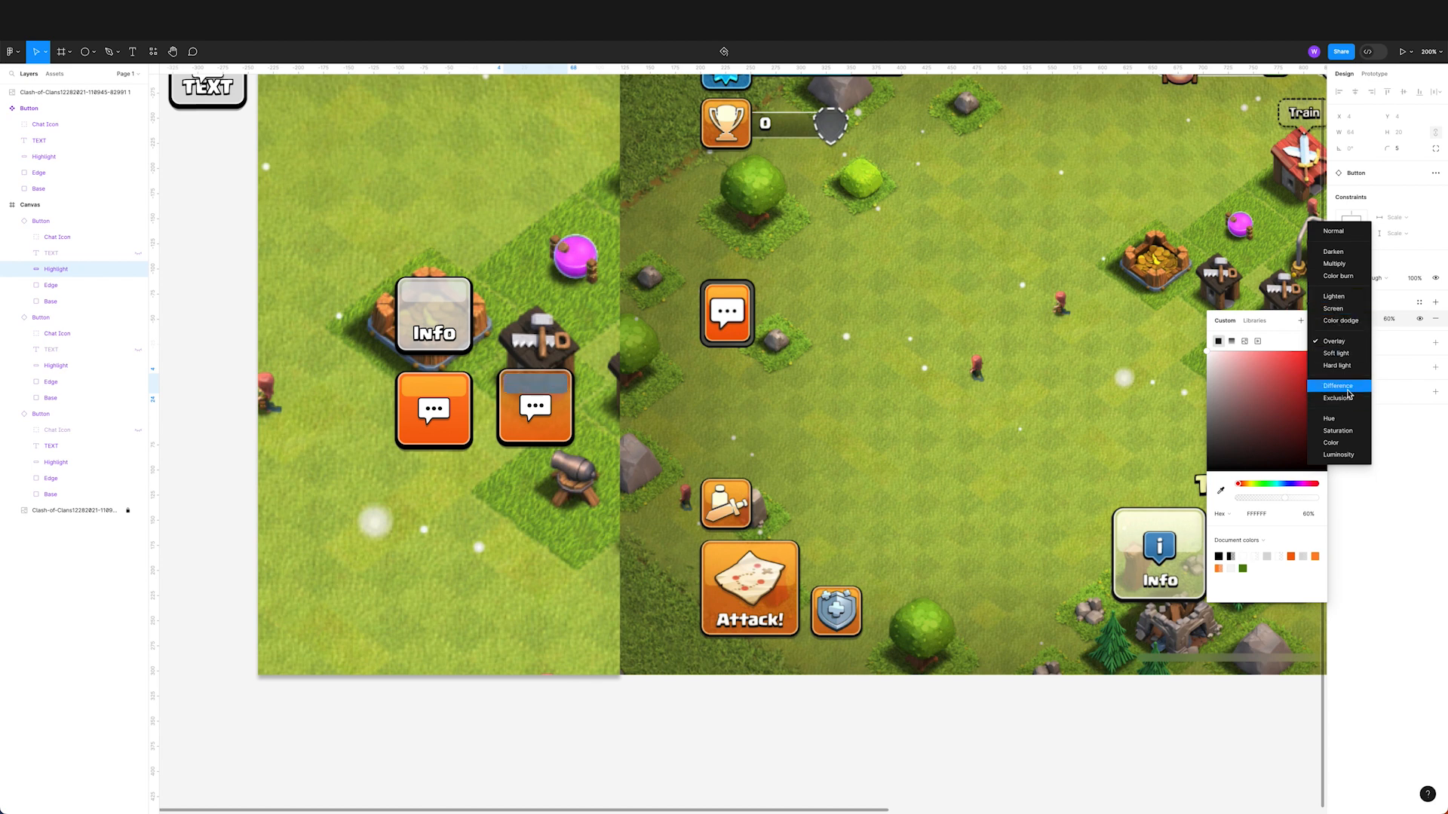
pyautogui.click(1359, 342)
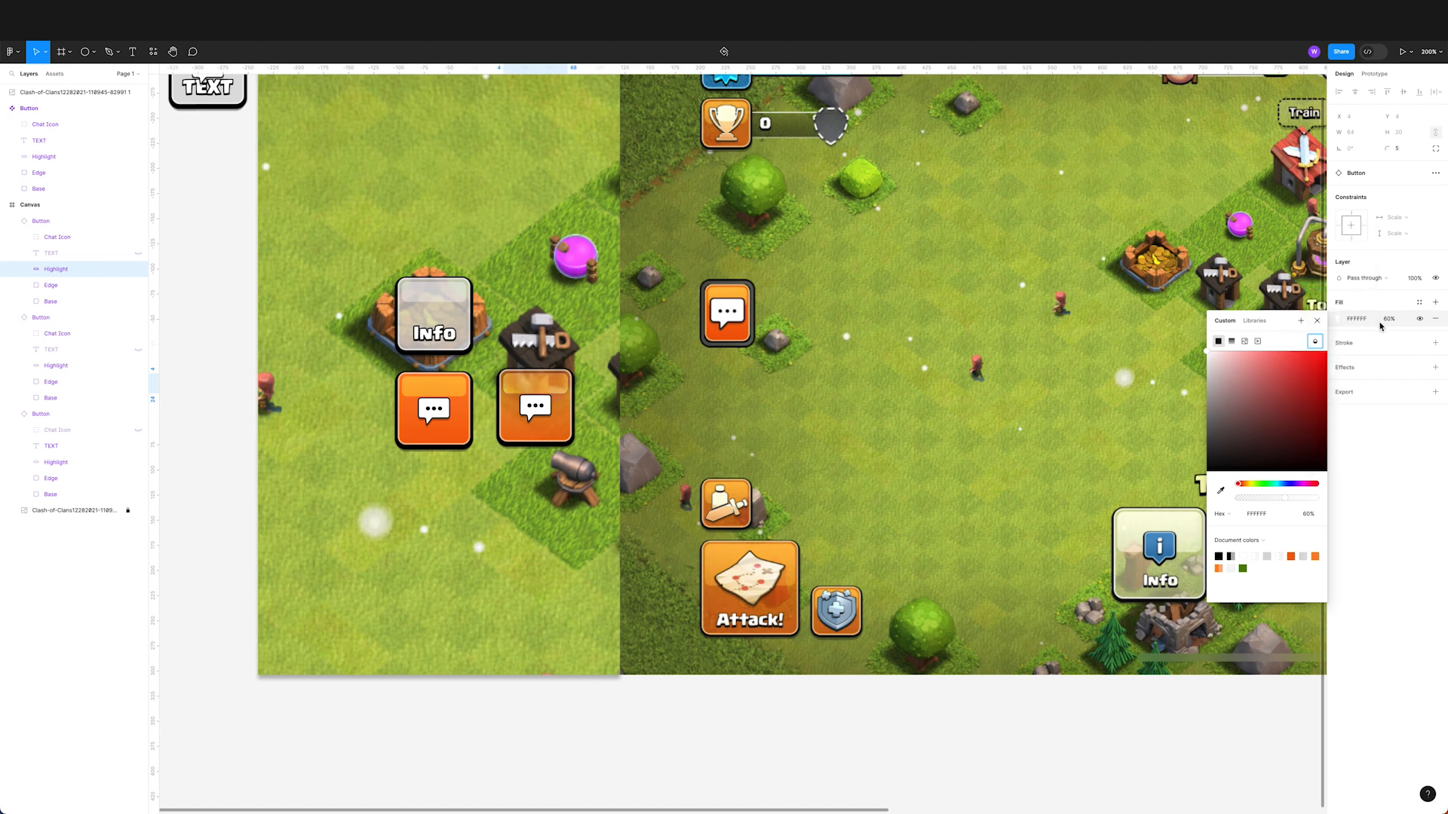
pyautogui.press('Escape')
pyautogui.click(229, 377)
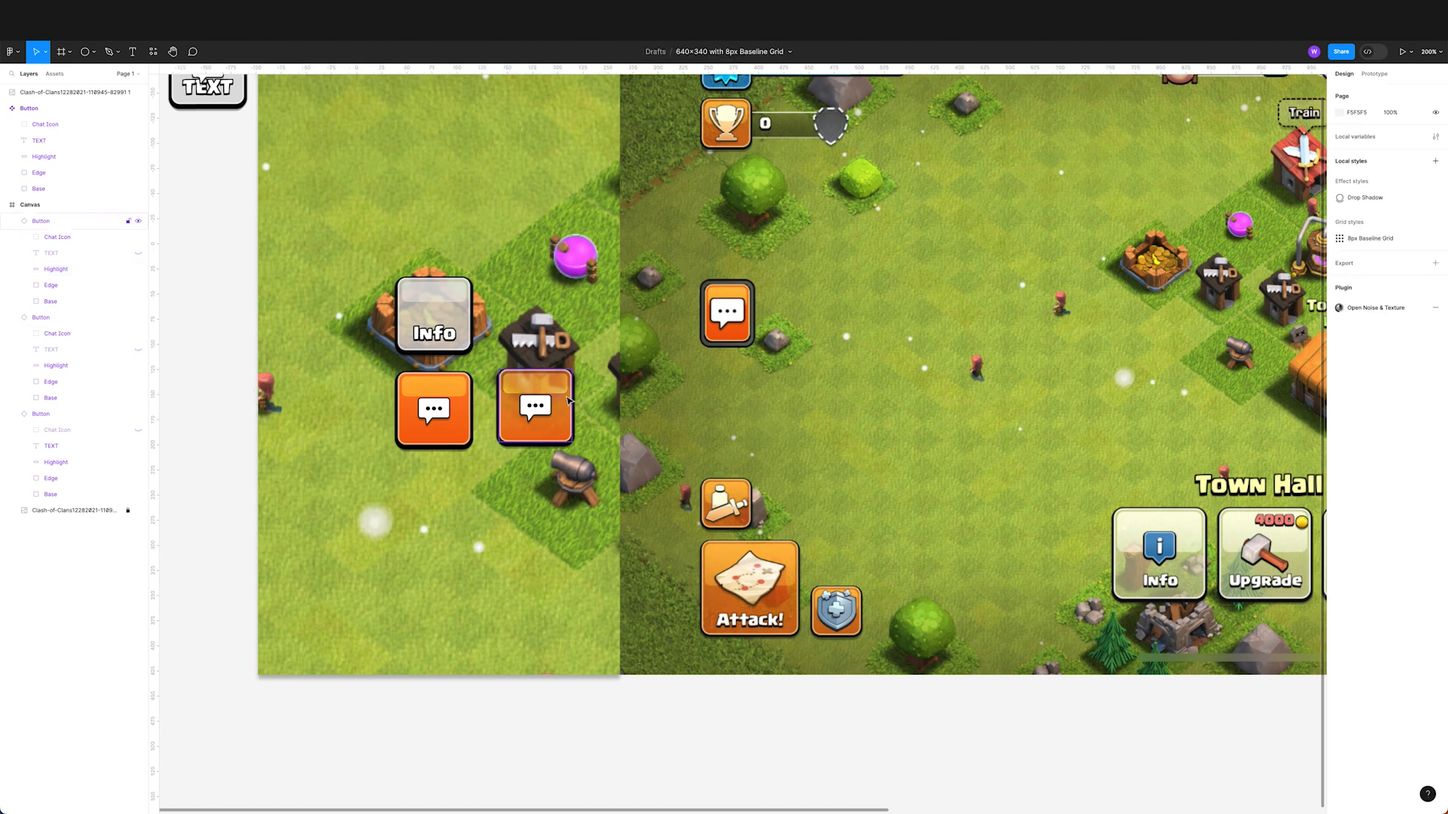
# Step: Recolour the stroke of the duplicated button's Edge layer to a pale yellow at 71% opacity
pyautogui.keyDown('super'); pyautogui.click(566, 435); pyautogui.keyUp('super')
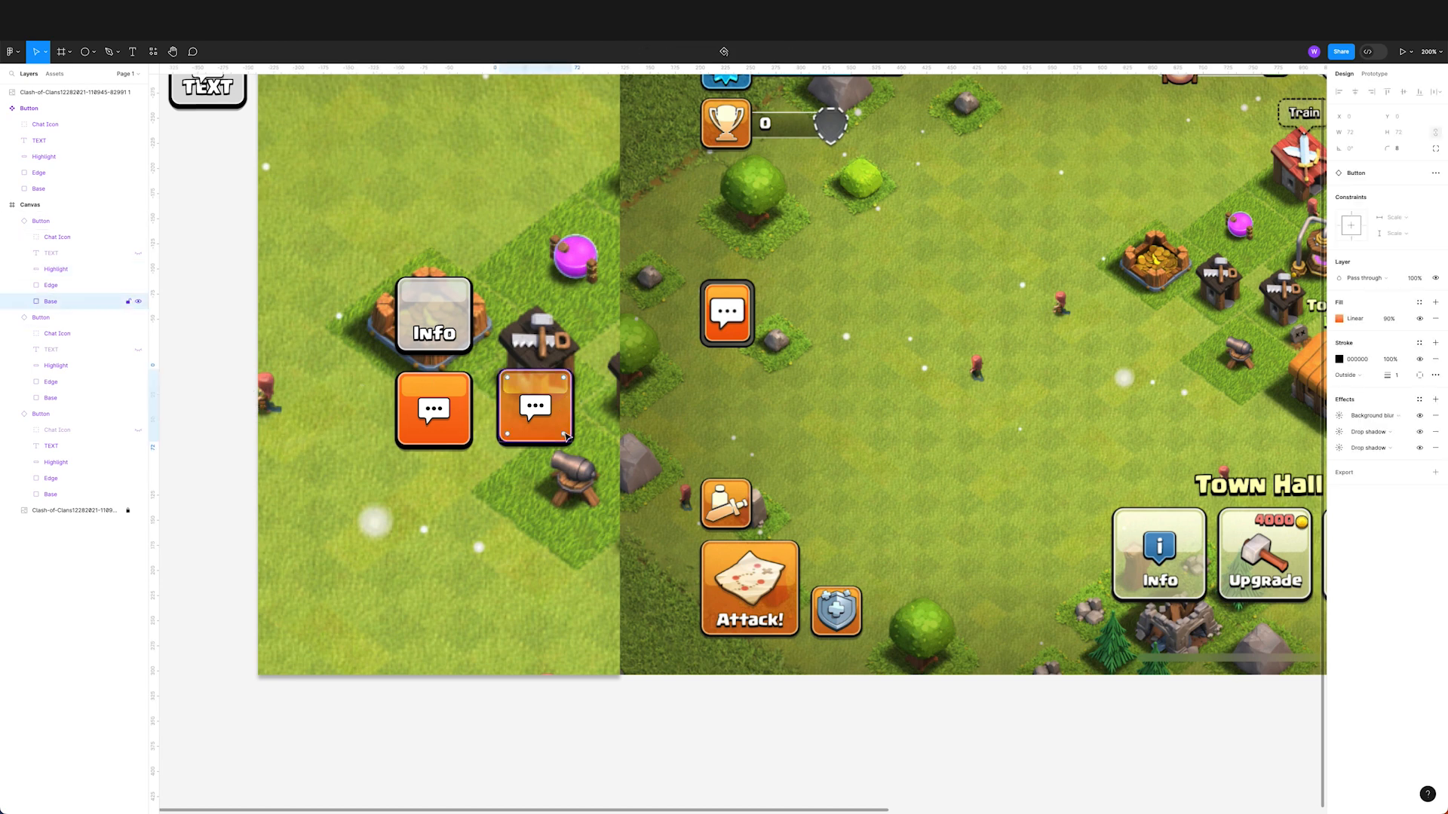
pyautogui.click(82, 286)
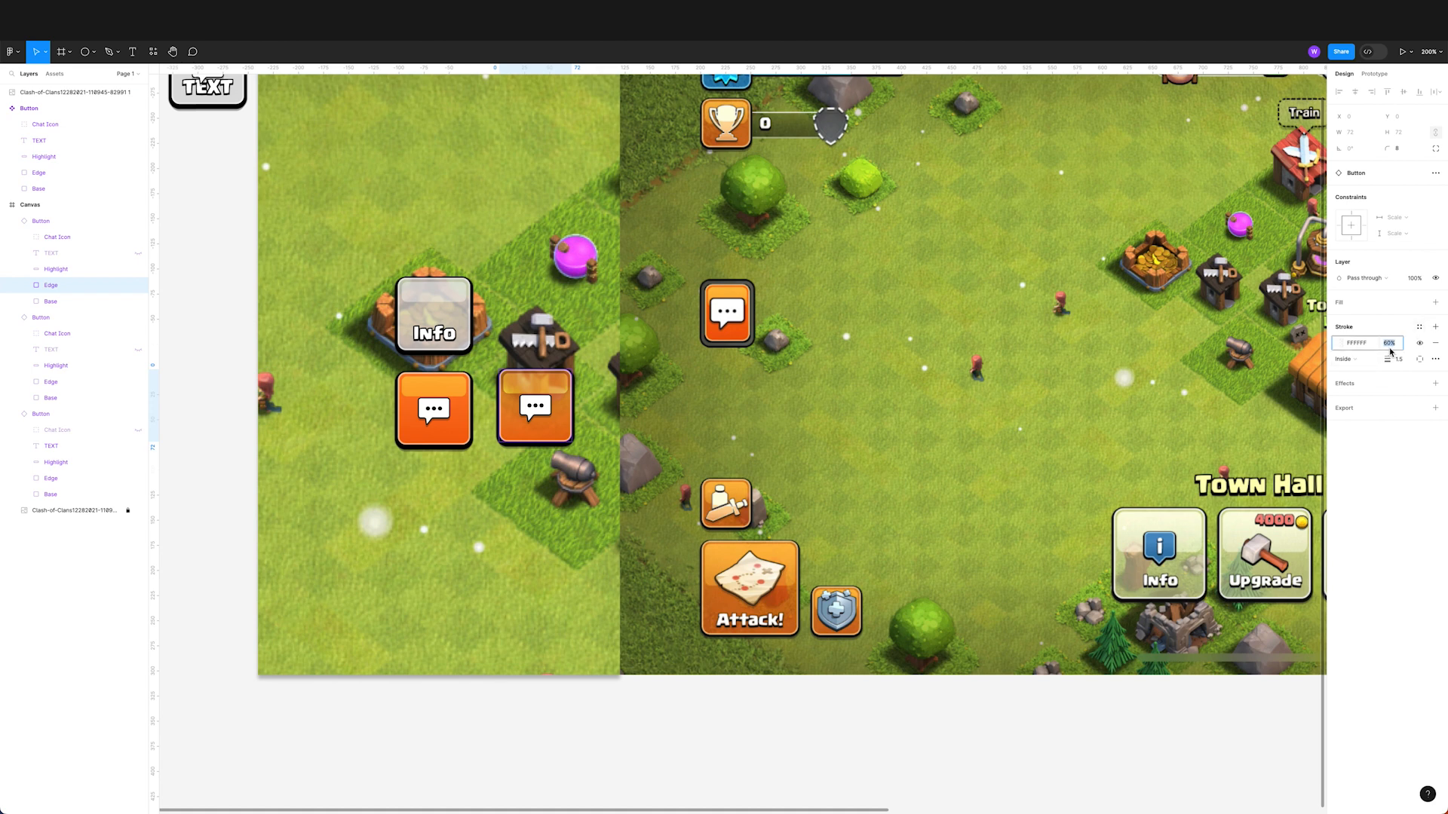
pyautogui.write('50')
pyautogui.press('Return')
pyautogui.click(1340, 343)
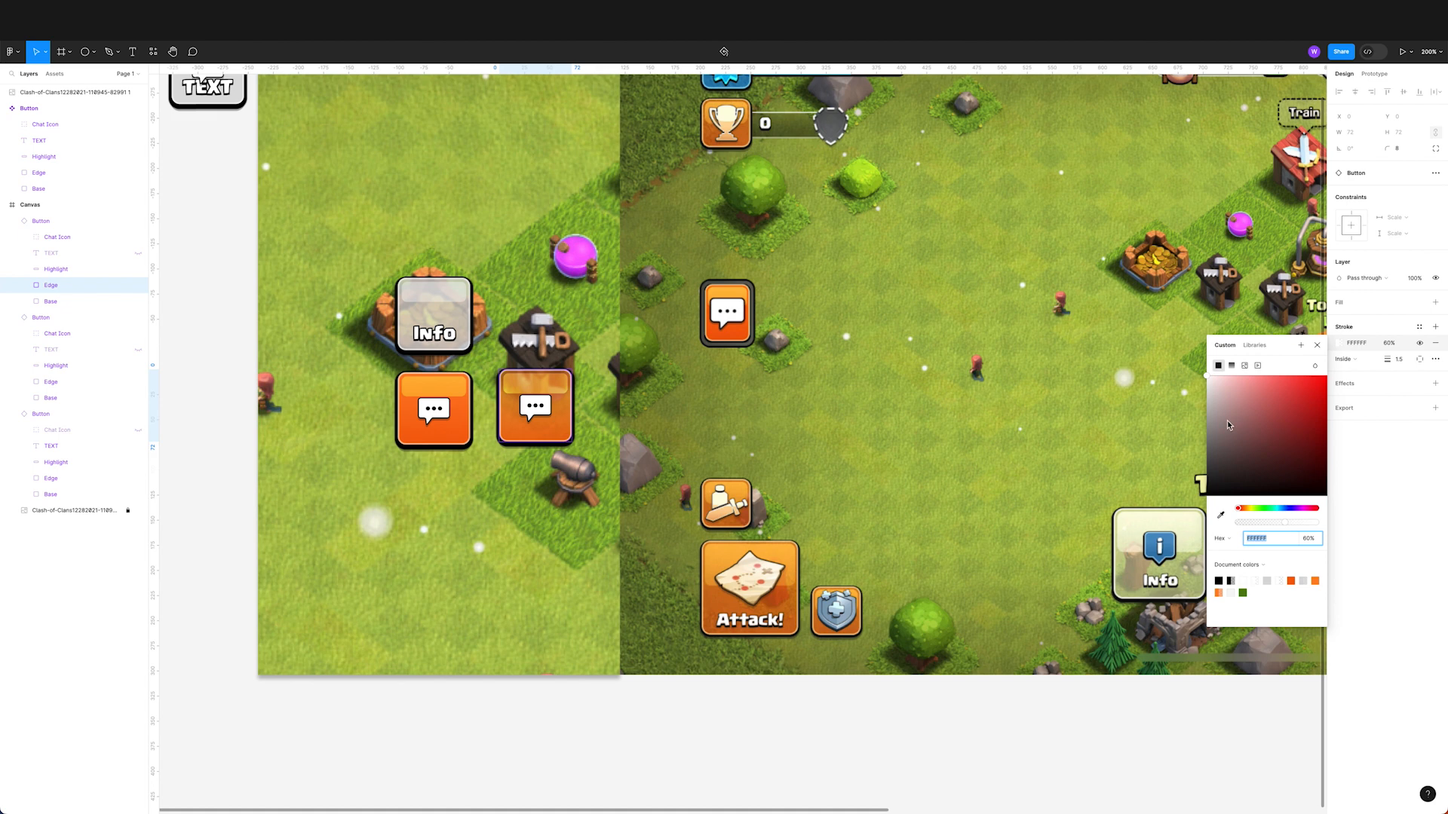
pyautogui.click(1246, 510)
pyautogui.click(1280, 376)
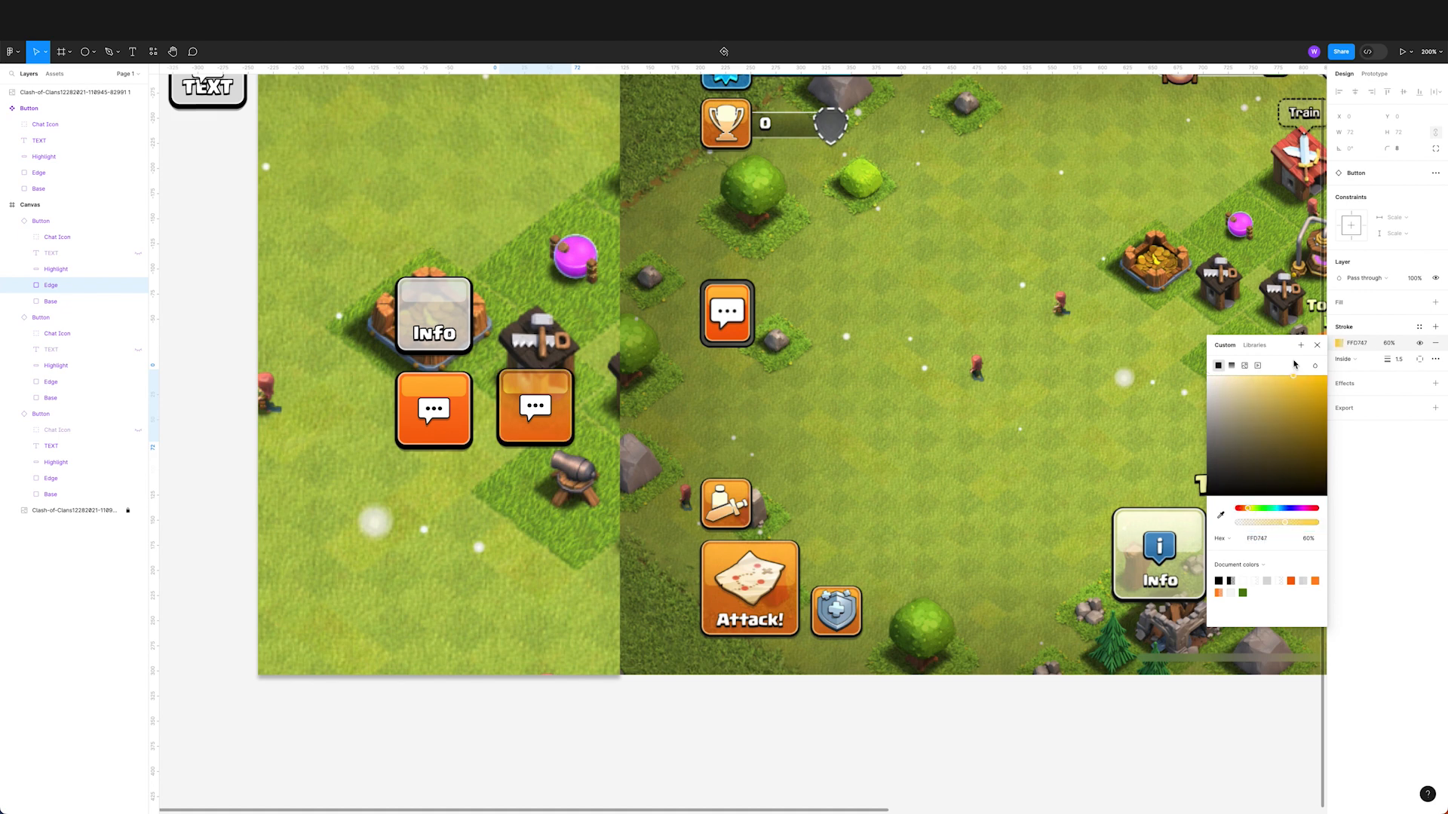
pyautogui.moveTo(1282, 366); pyautogui.dragTo(1285, 366)
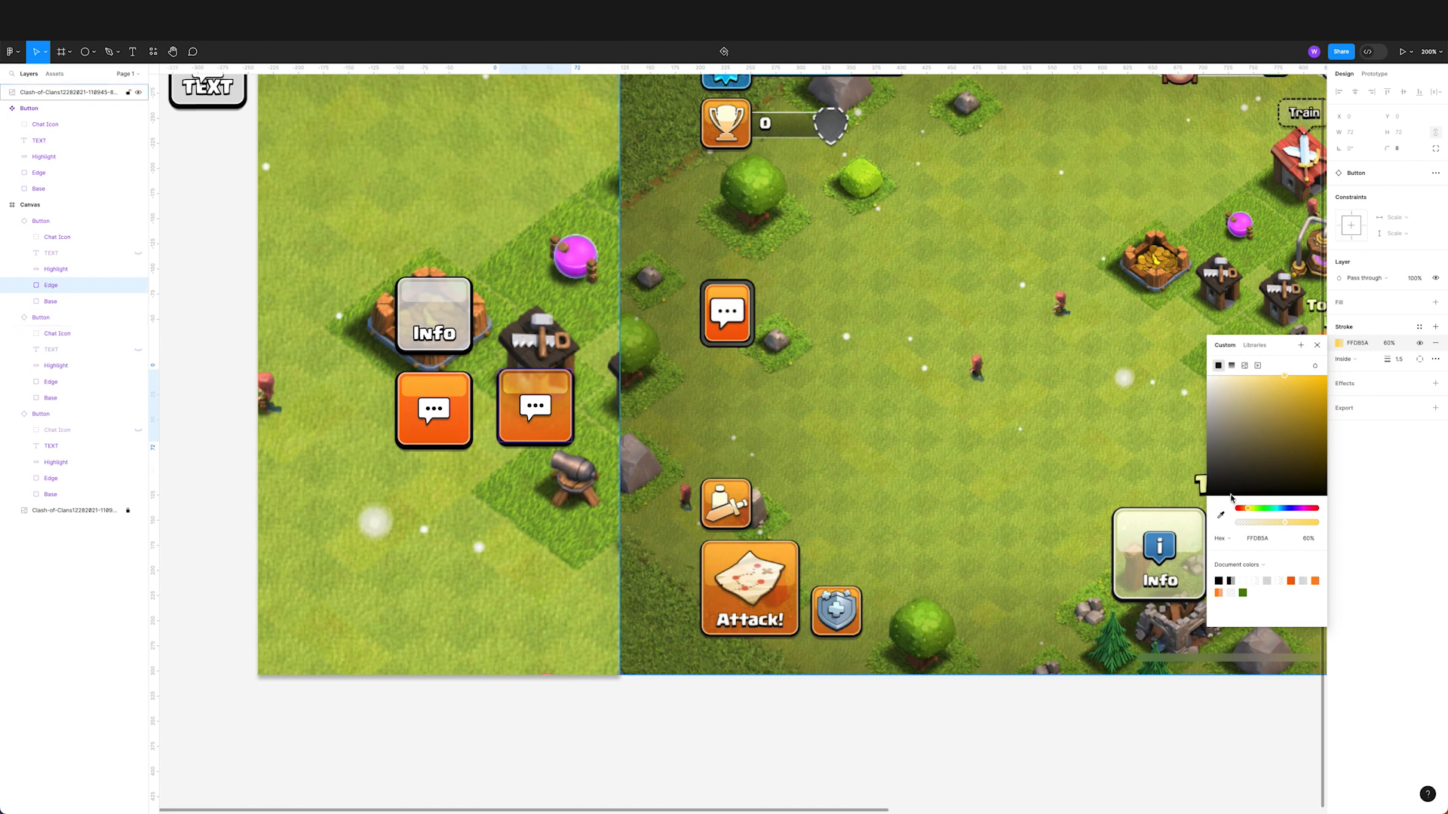
pyautogui.moveTo(1288, 523); pyautogui.dragTo(1250, 512)
pyautogui.moveTo(1286, 377); pyautogui.dragTo(1265, 379)
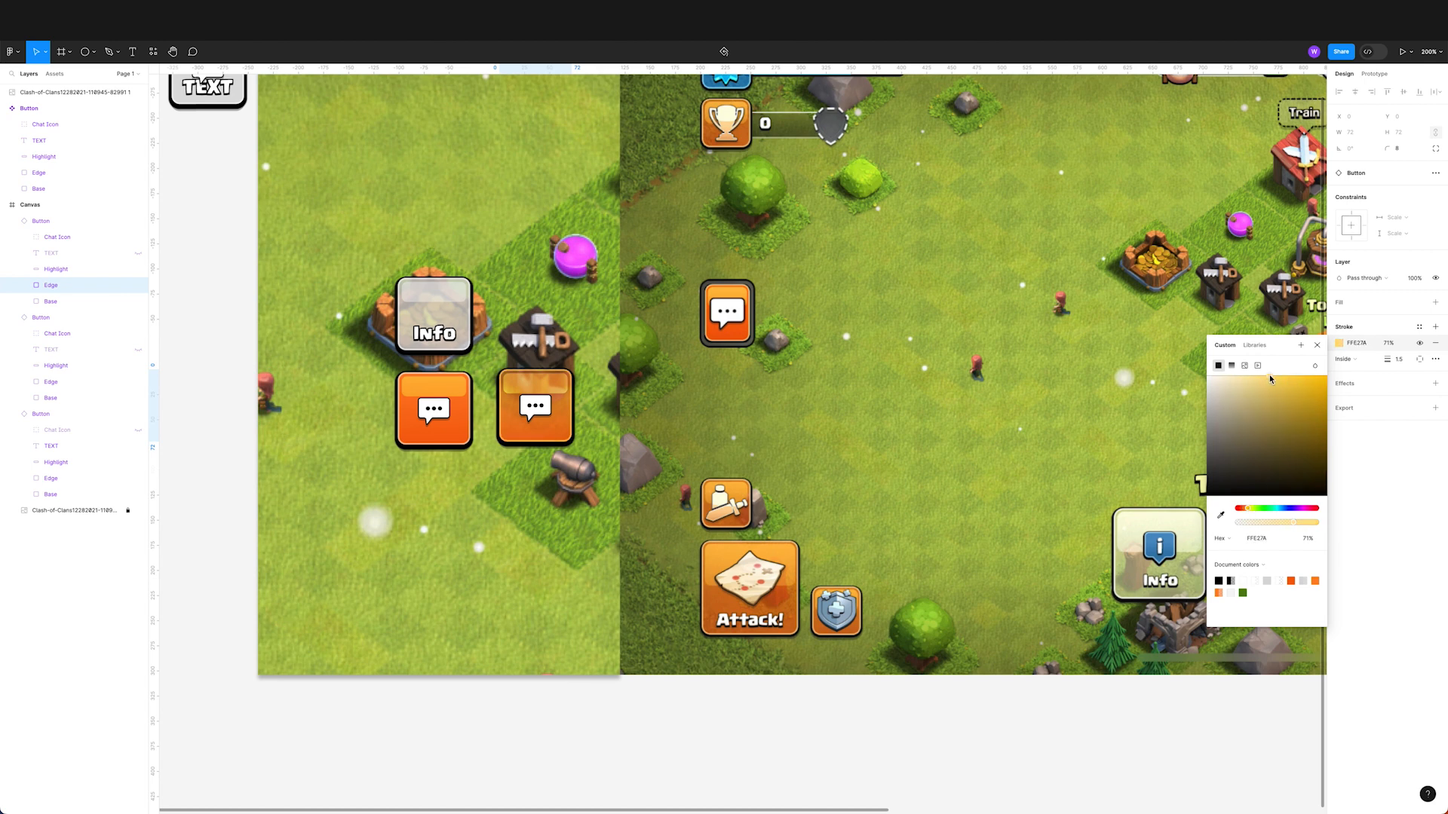
pyautogui.click(1317, 345)
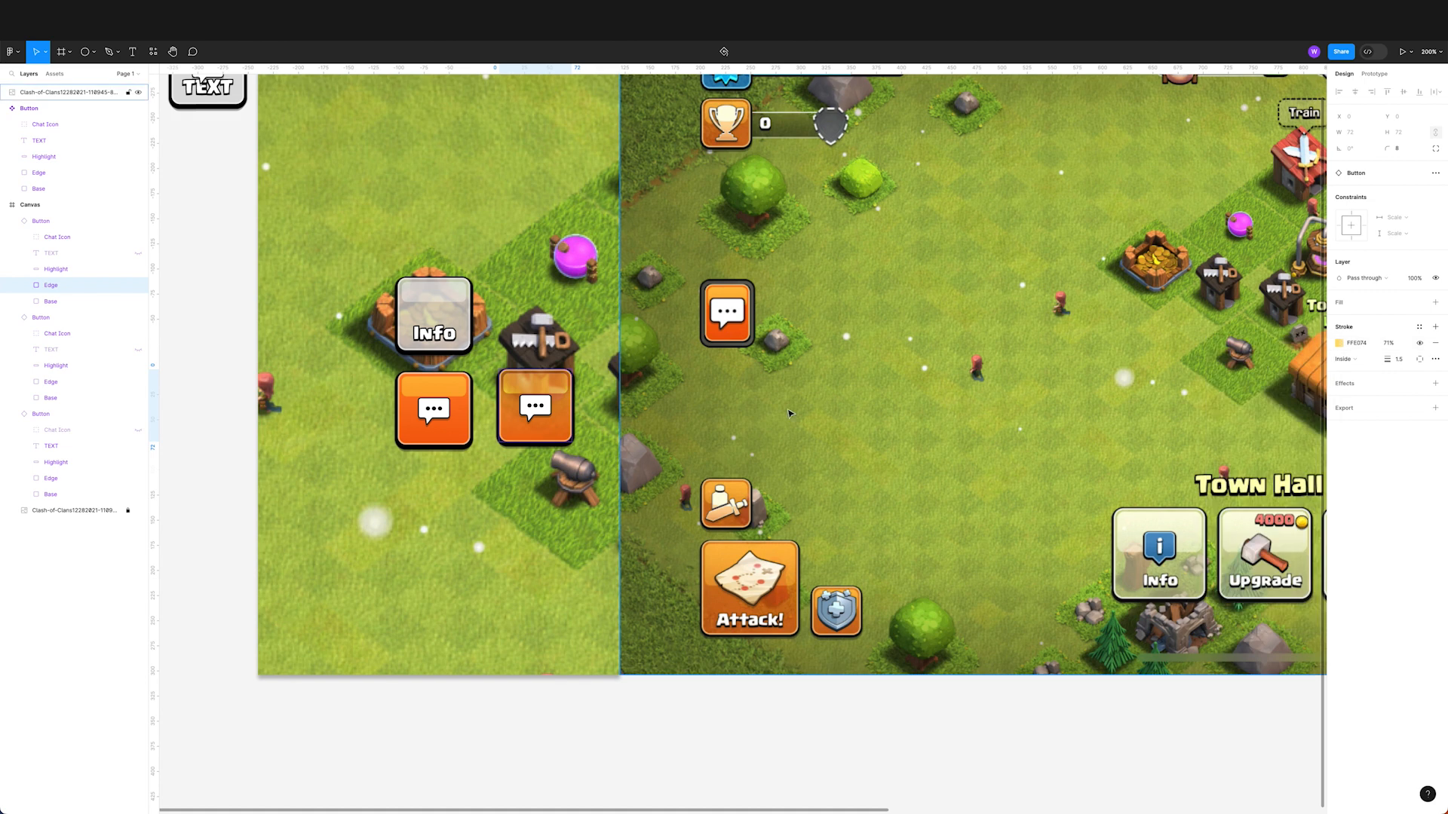
# Step: Fill the duplicated button's Highlight with the orange sampled from the upper part of the reference Attack! button and set its blend mode to Normal
pyautogui.click(537, 388)
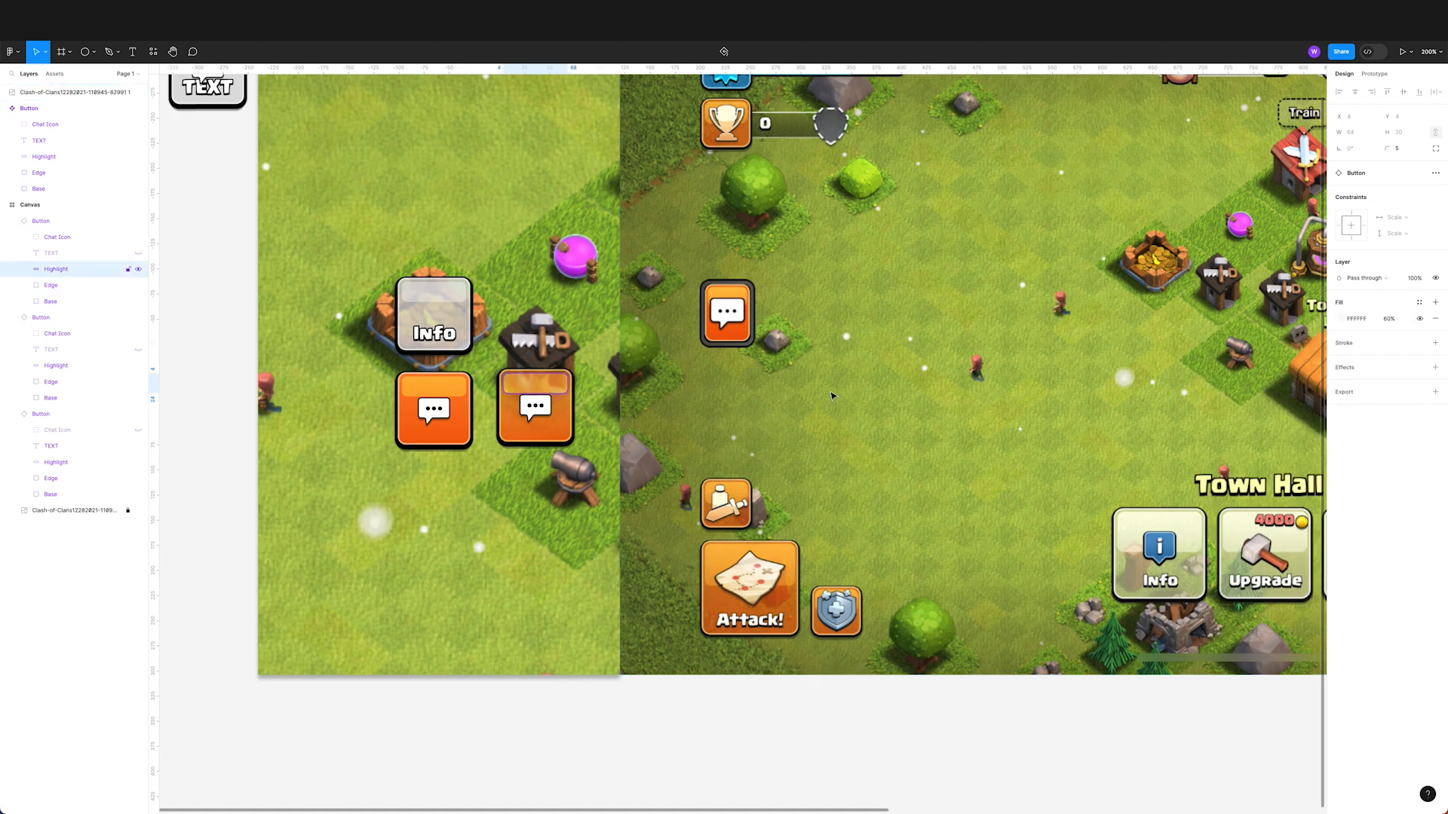
pyautogui.click(1340, 319)
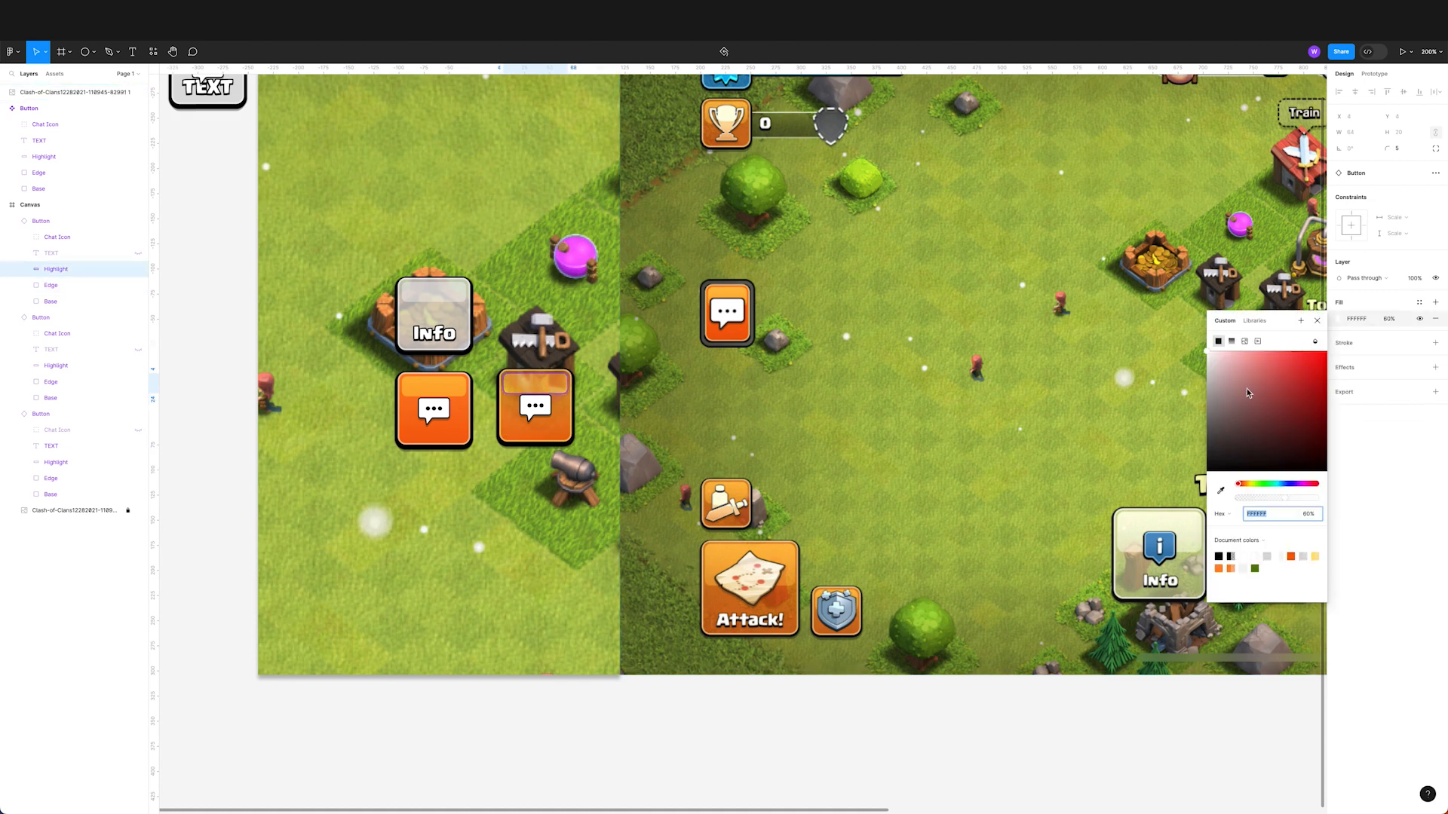
pyautogui.click(1221, 495)
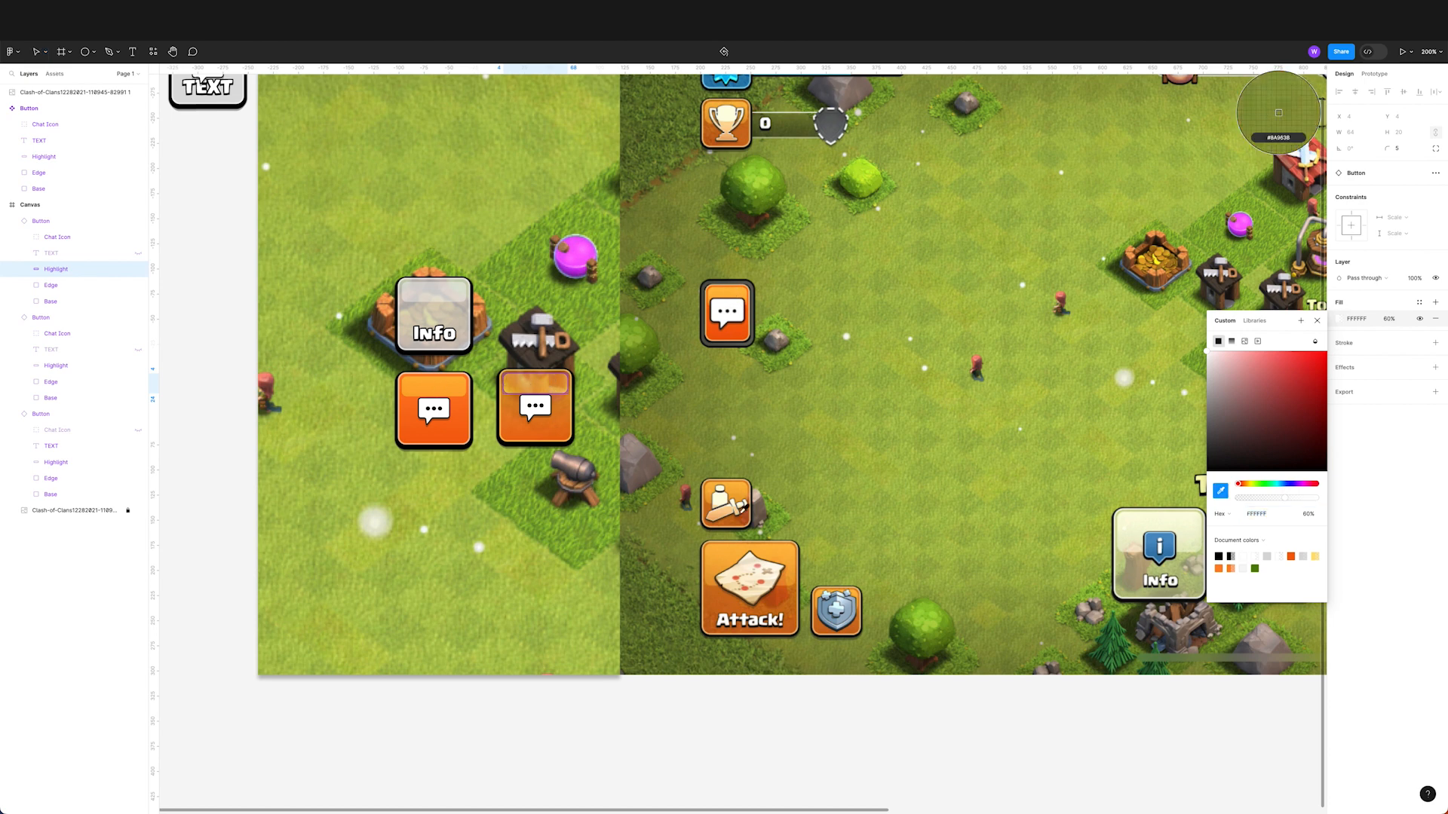
pyautogui.click(721, 553)
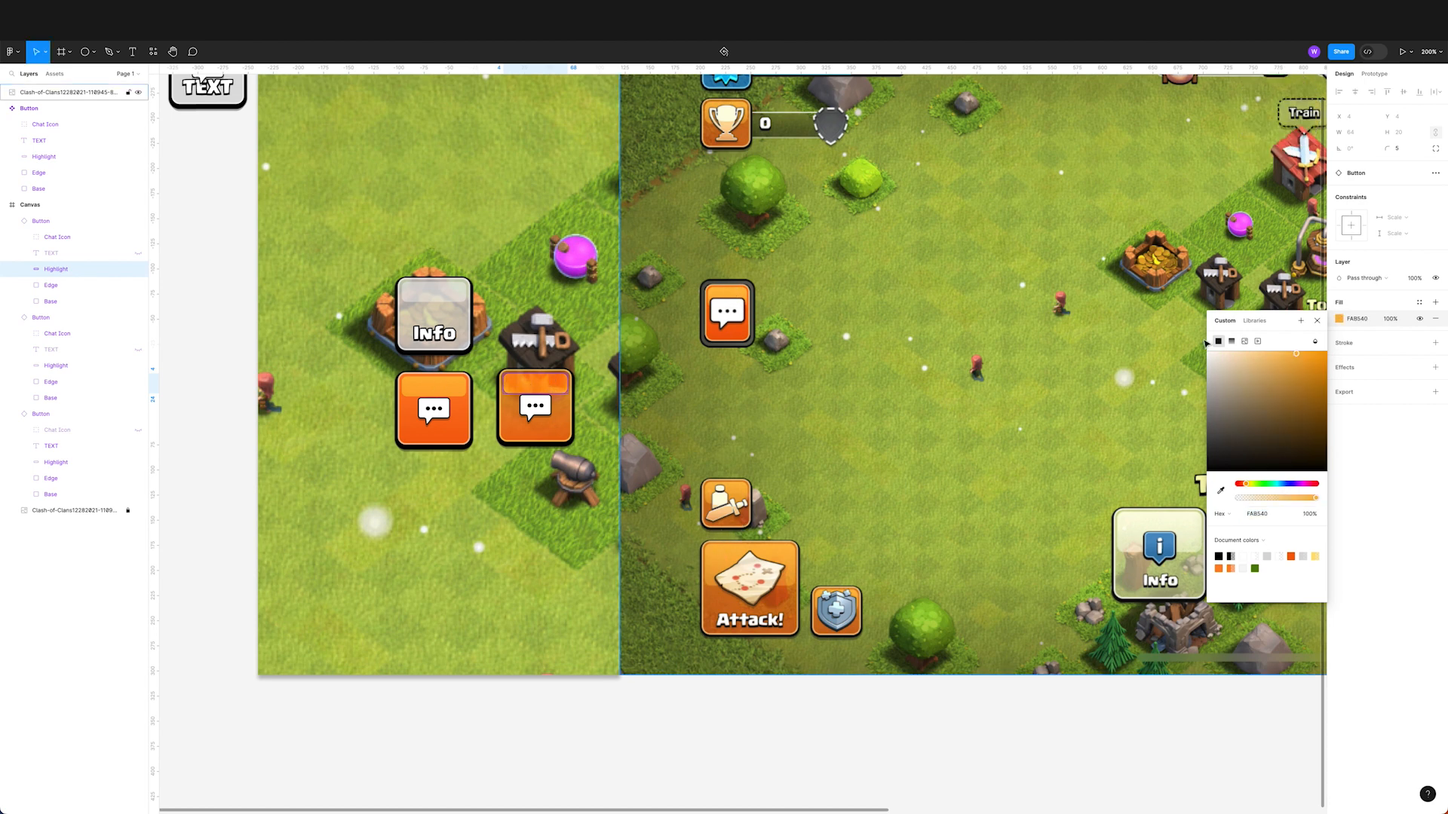
pyautogui.click(1315, 341)
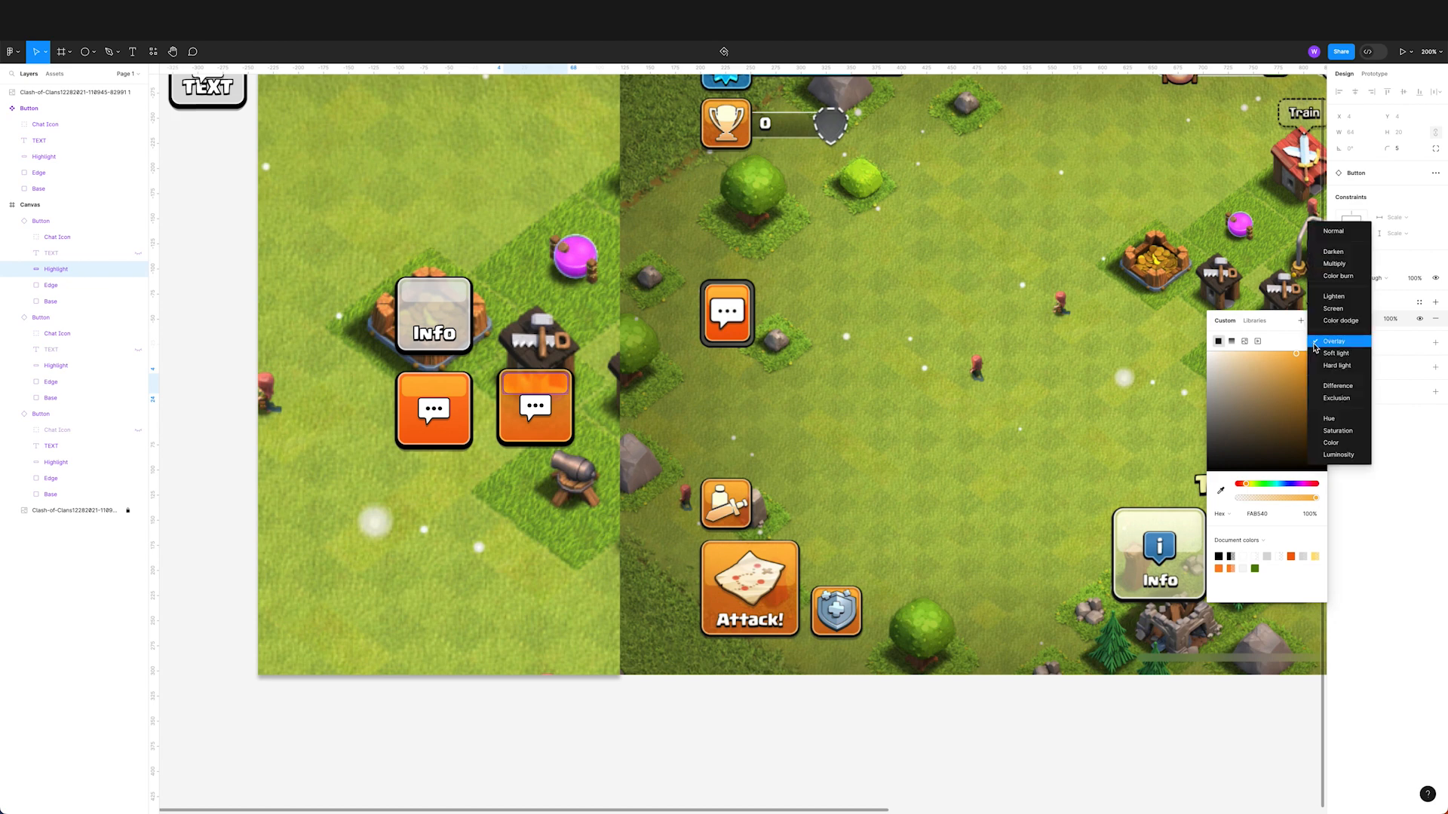
pyautogui.click(1335, 238)
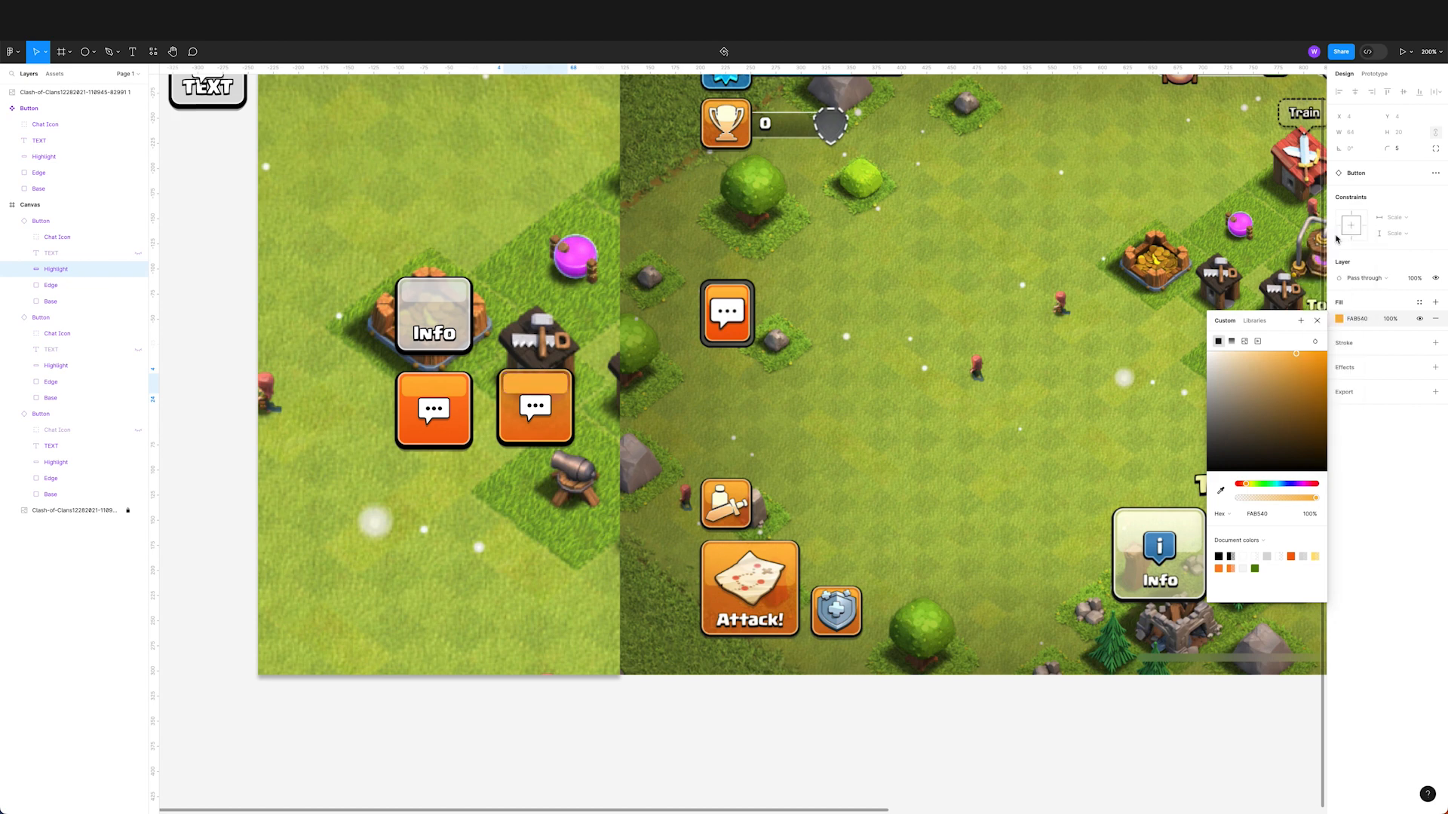
# Step: Lower the opacity of the Highlight's orange fill to 70%
pyautogui.click(1396, 325)
pyautogui.write('70')
pyautogui.press('Return')
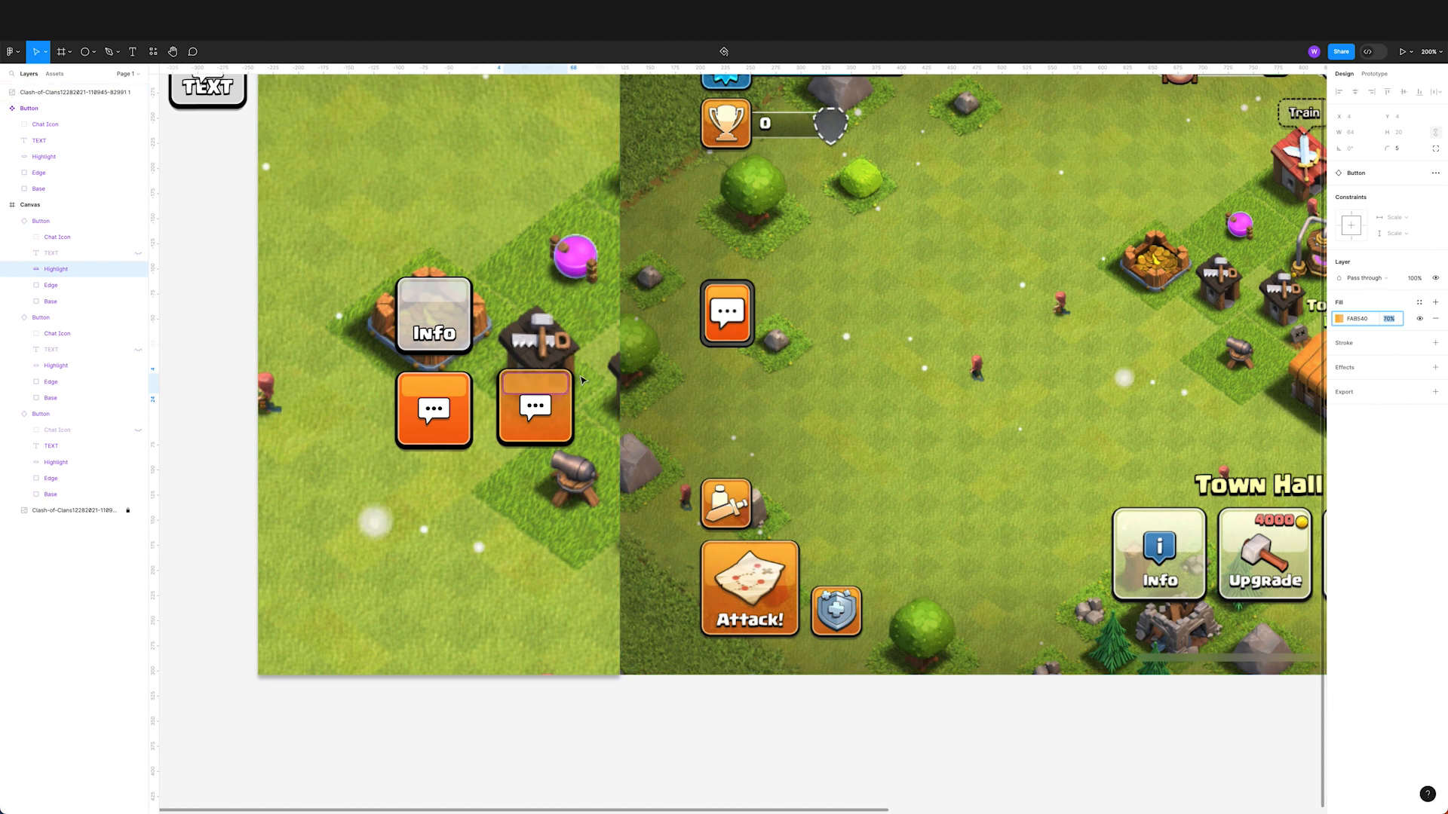
pyautogui.moveTo(587, 380); pyautogui.dragTo(561, 413)
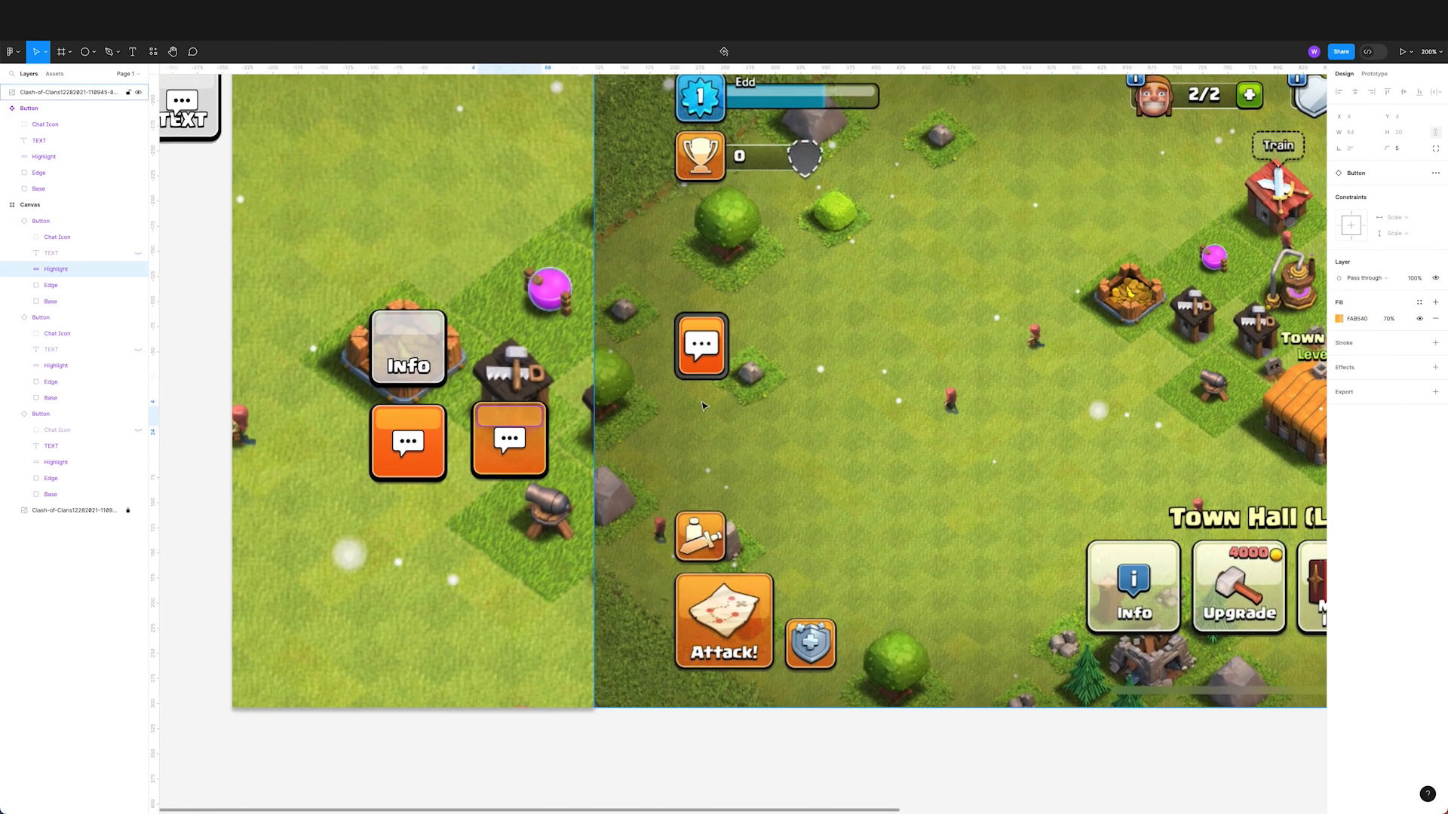
pyautogui.click(213, 271)
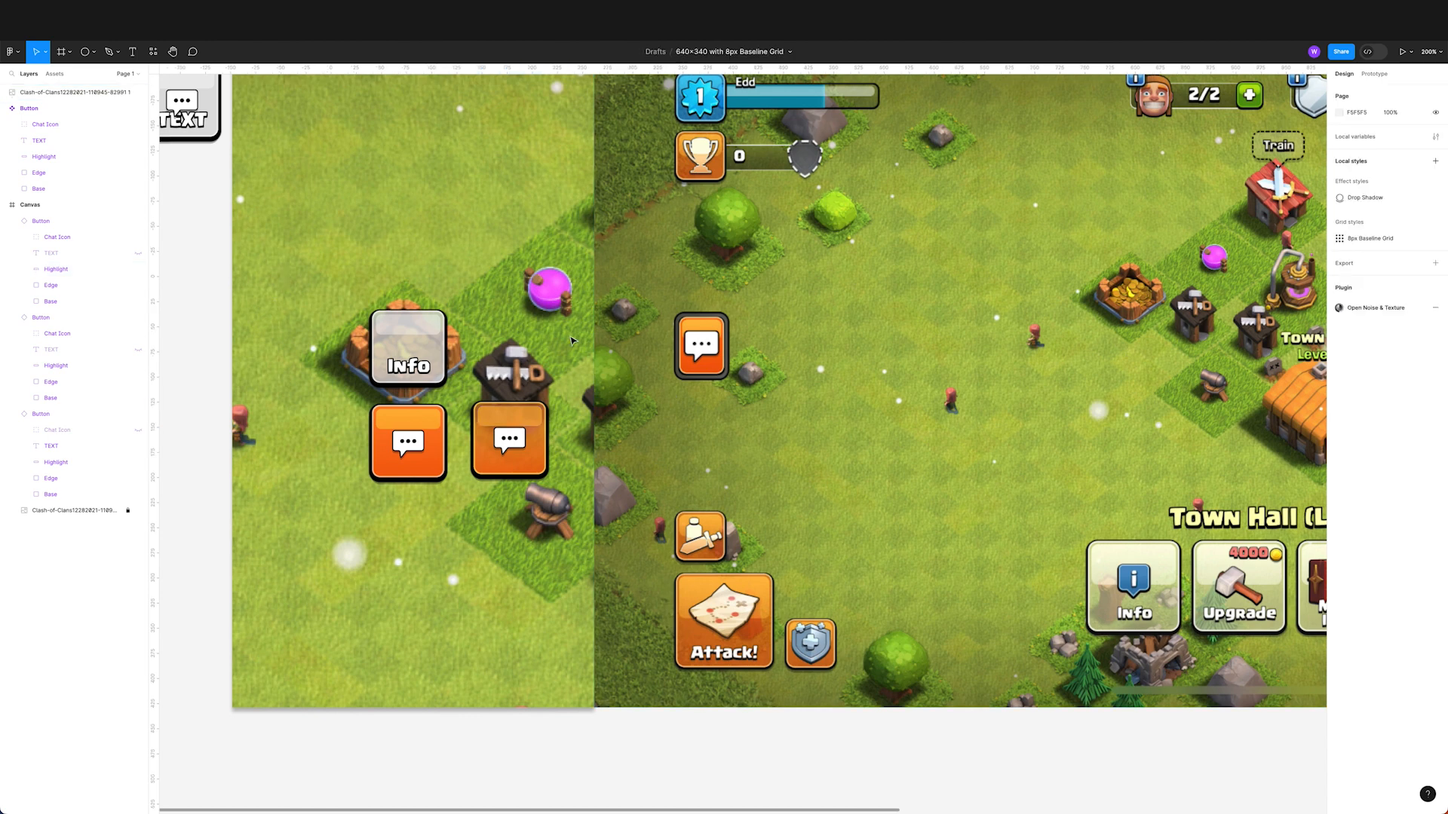
# Step: Try stretching the translucent orange button horizontally to 410 px wide to test how its layers resize, and undo the change
pyautogui.scroll(2, 646, 423)
pyautogui.hscroll(1, 646, 423)
pyautogui.hscroll(-3, 646, 424)
pyautogui.click(594, 545)
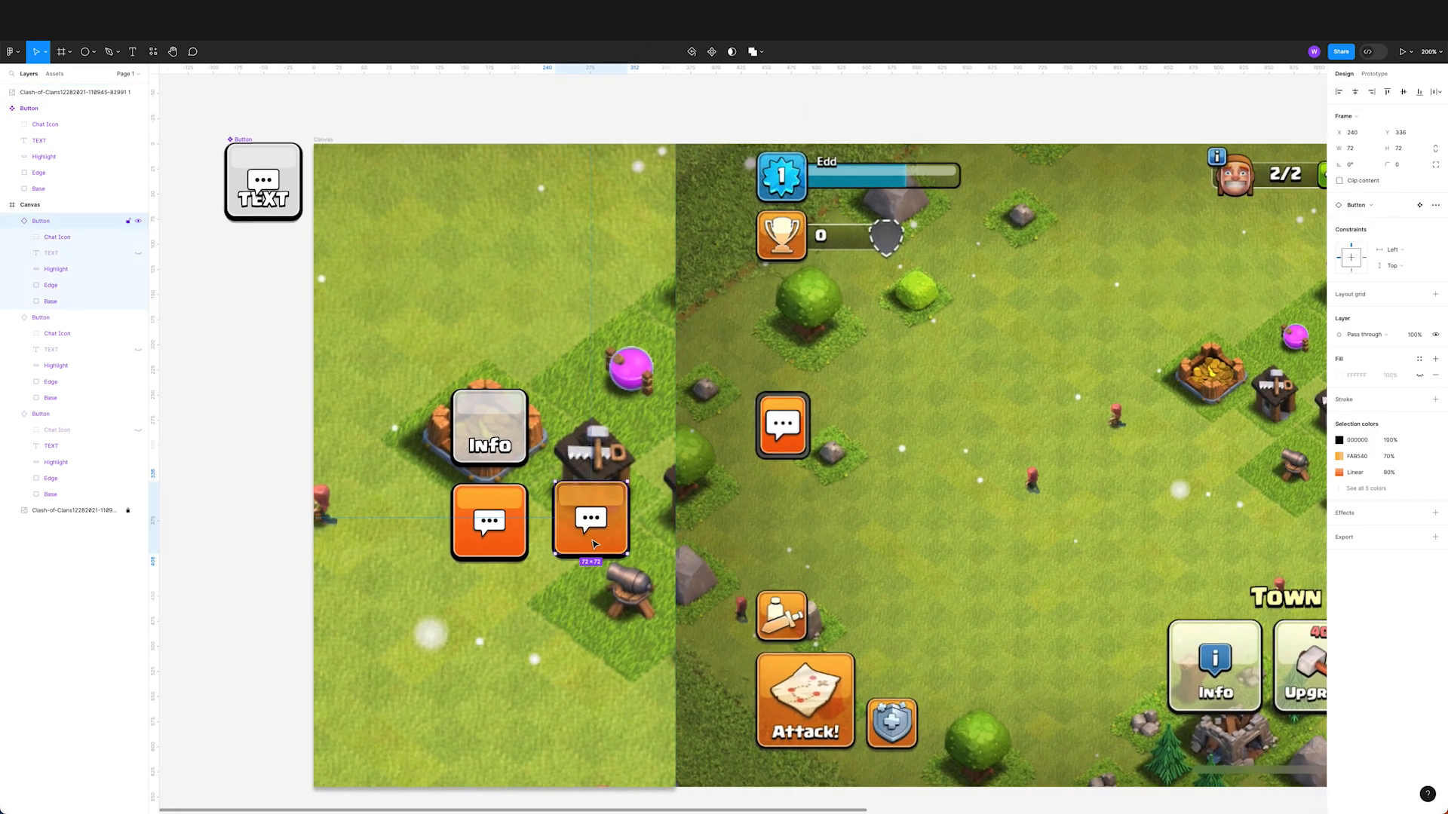
pyautogui.moveTo(628, 531); pyautogui.dragTo(797, 527)
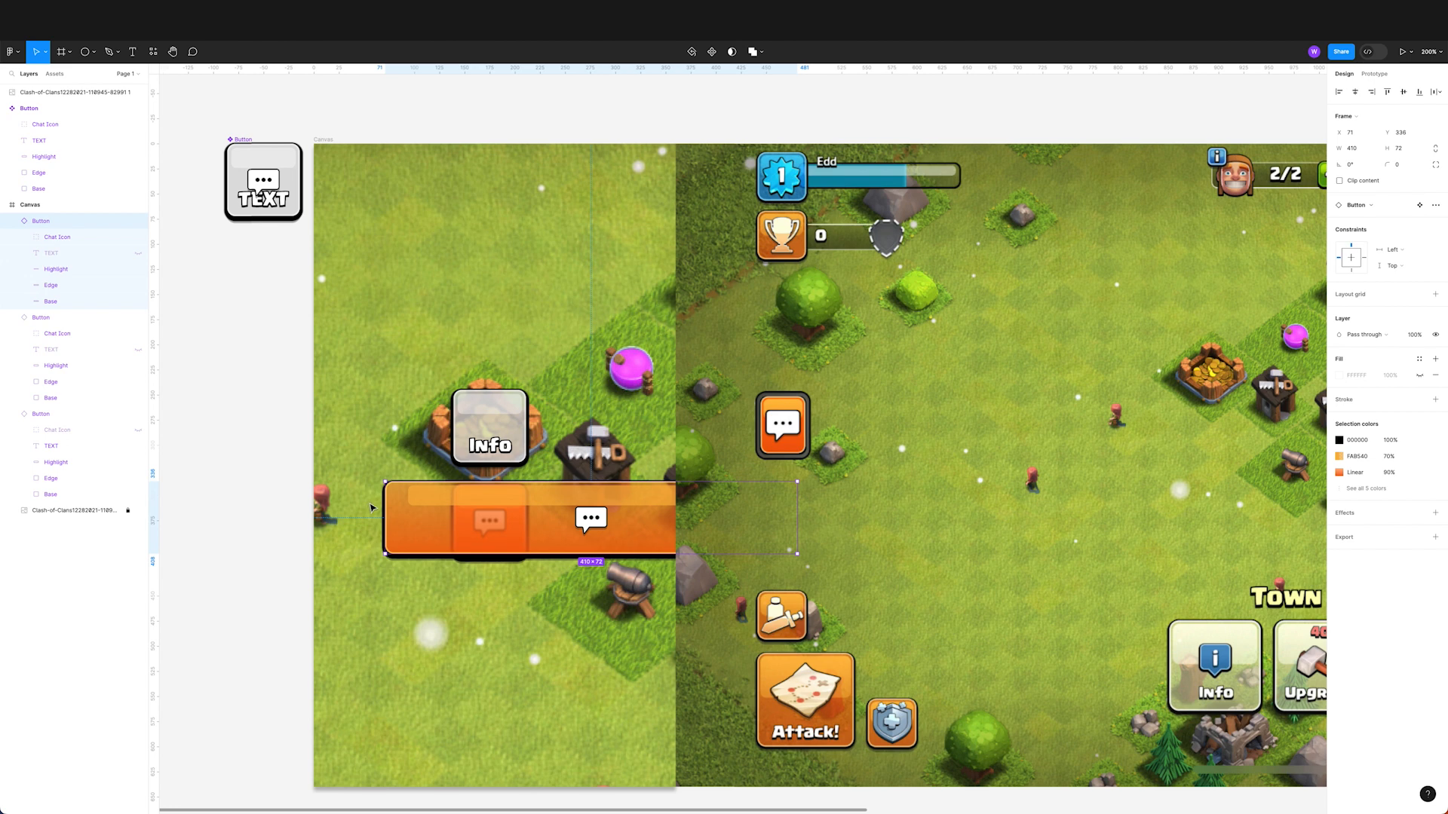
pyautogui.hotkey('ctrl', 'z')
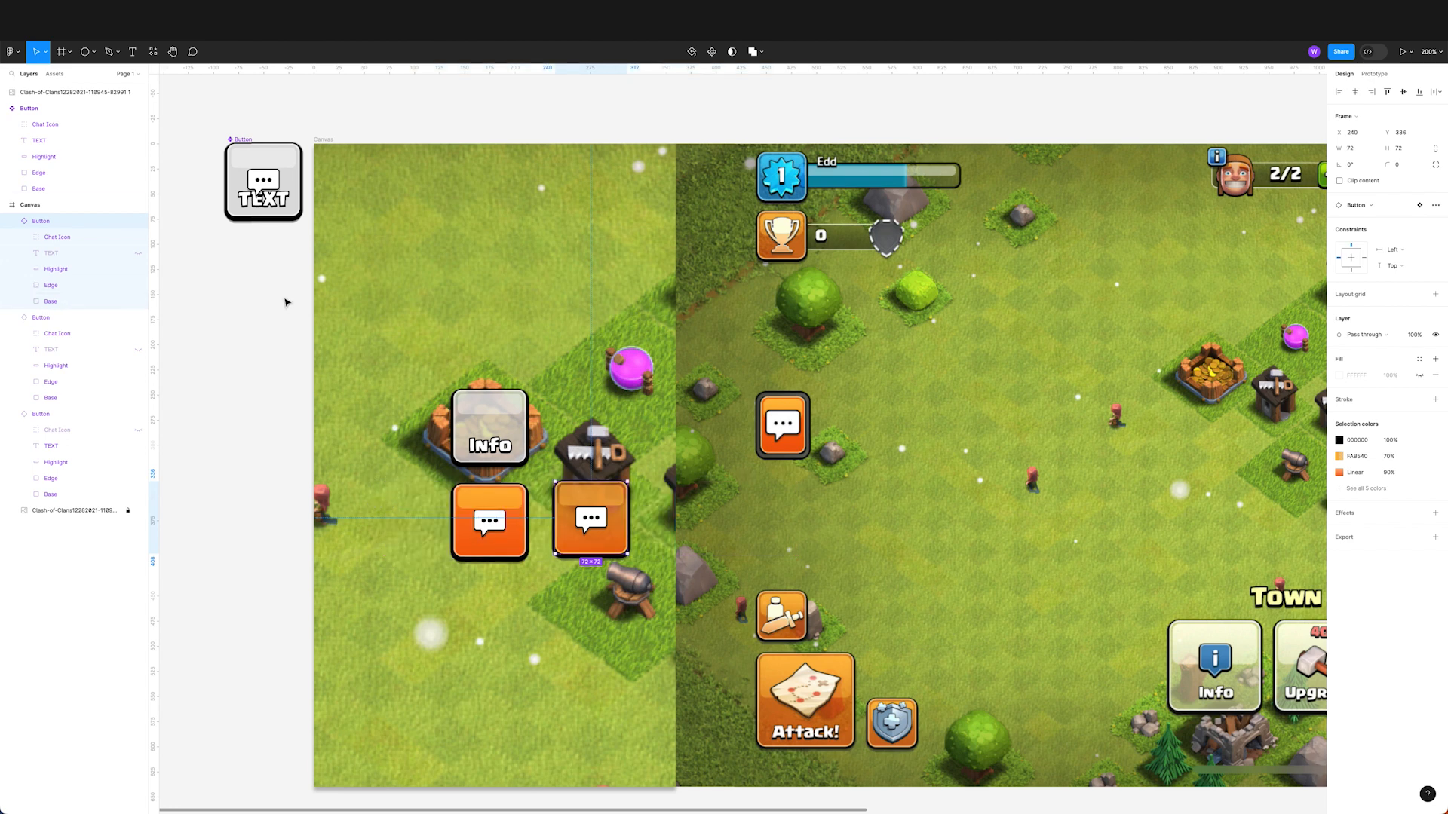
# Step: Set the constraints of the main Button component's Highlight layer to Left and right horizontally and Top vertically
pyautogui.click(257, 161)
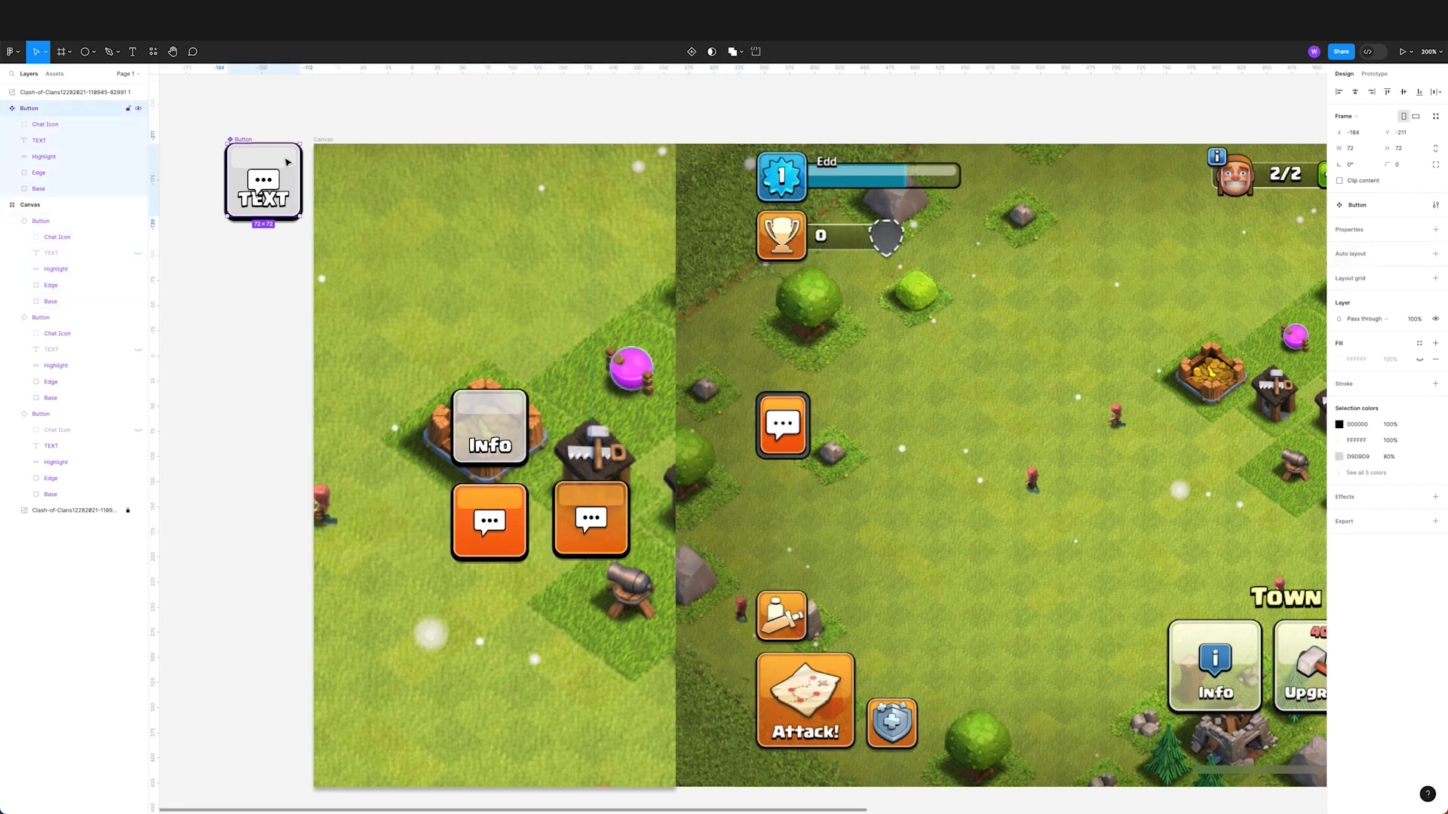
pyautogui.click(53, 160)
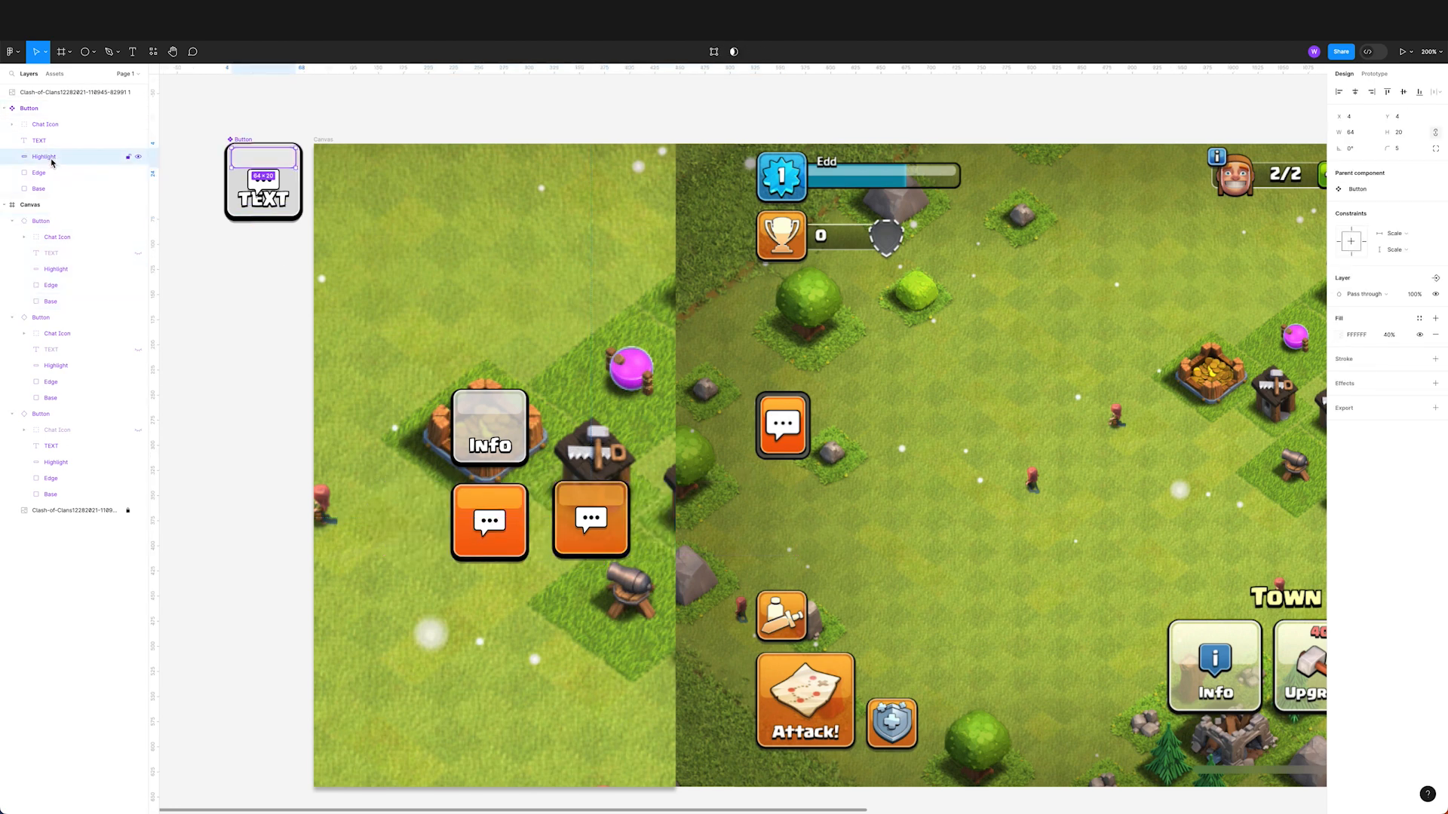
pyautogui.click(1388, 237)
pyautogui.click(1391, 205)
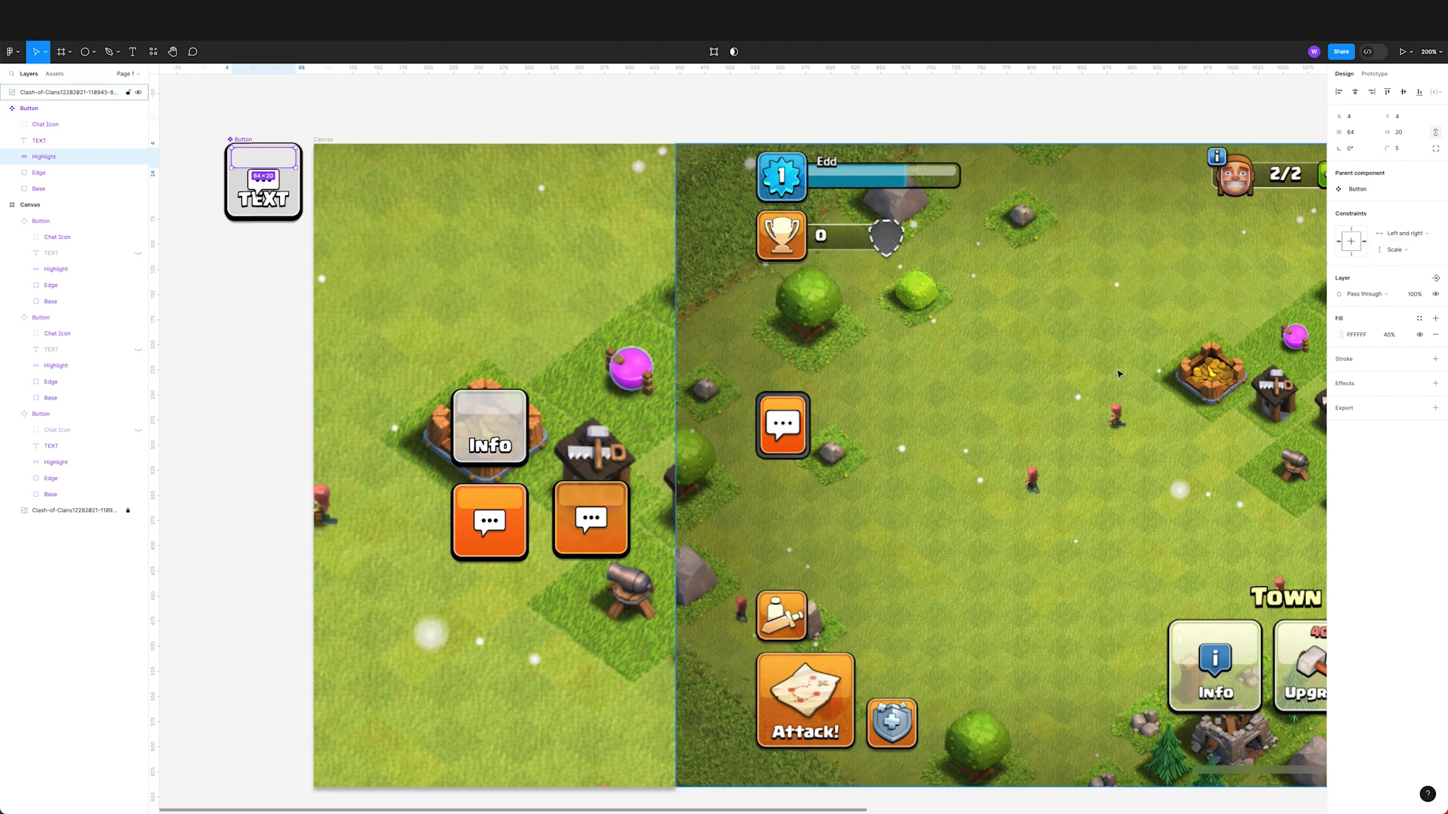
pyautogui.click(1351, 230)
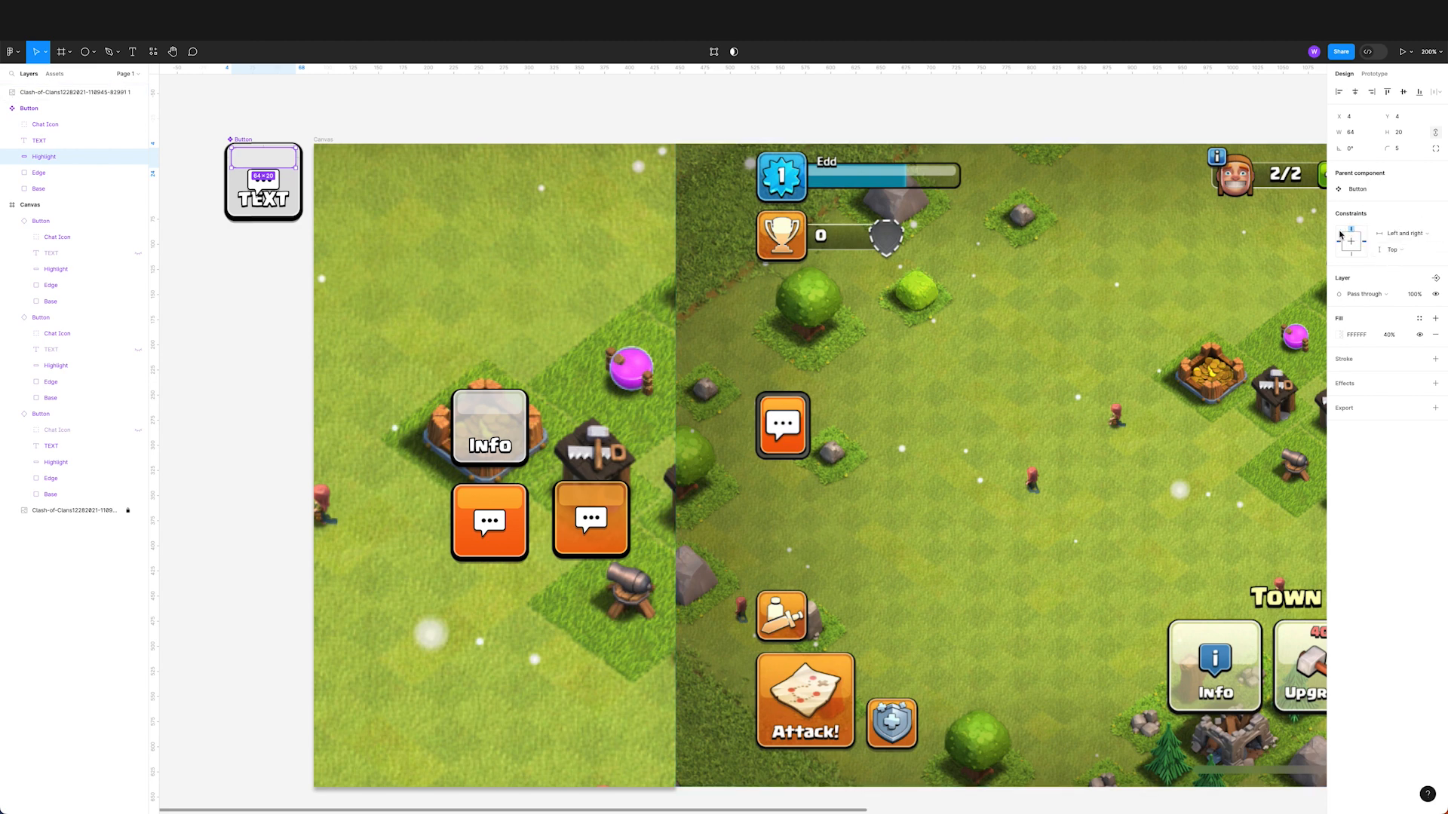
# Step: Select the Info button instance on the canvas
pyautogui.click(377, 390)
pyautogui.click(524, 434)
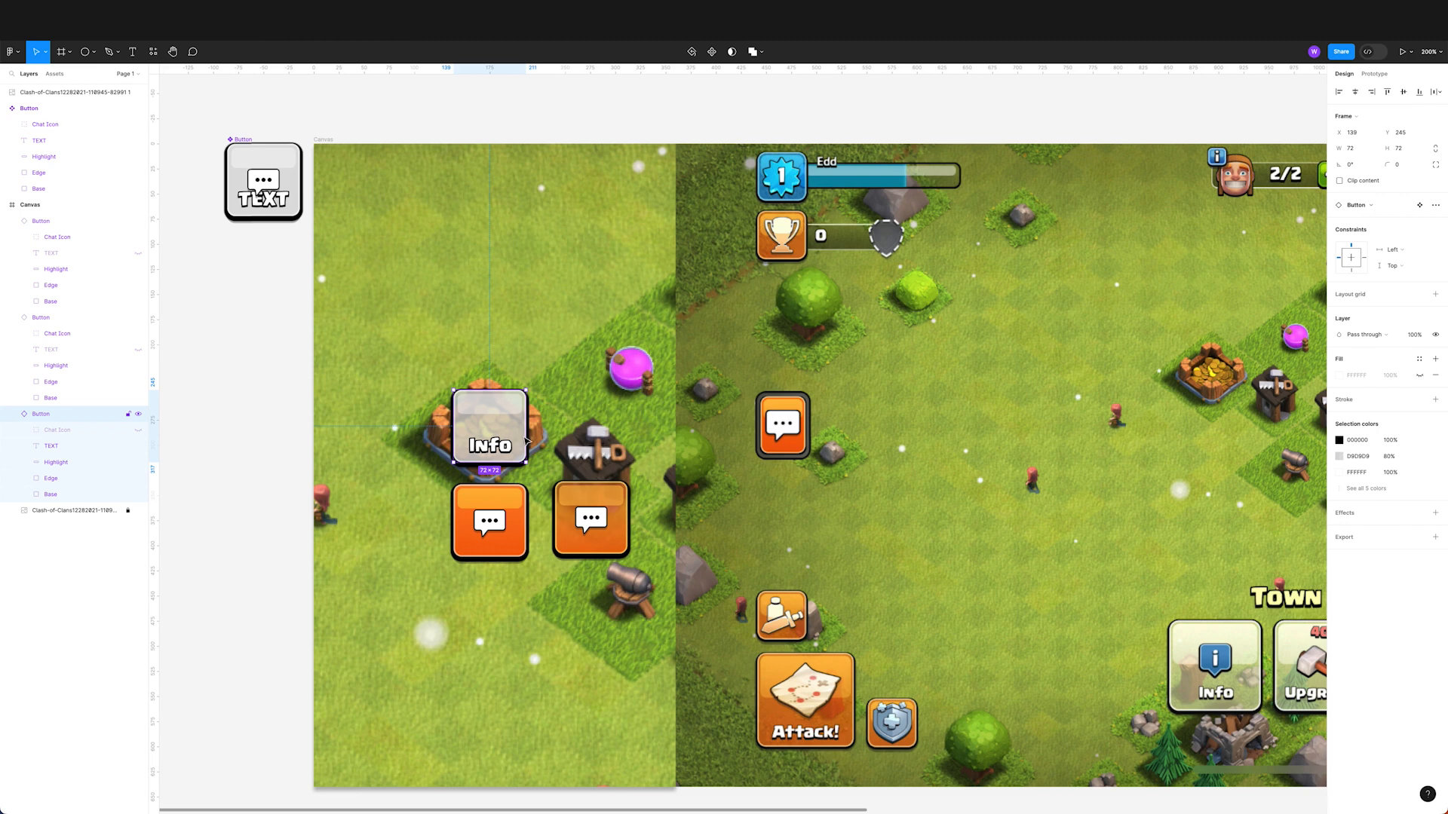
# Step: Place the lighter orange button below the orange-red one and put a duplicate of it directly beside the orange-red button
pyautogui.moveTo(551, 435)
pyautogui.mouseDown()
pyautogui.moveTo(636, 434)
pyautogui.moveTo(527, 434)
pyautogui.mouseUp()
pyautogui.hscroll(2, 270, 355)
pyautogui.click(552, 509)
pyautogui.moveTo(554, 509); pyautogui.dragTo(463, 509)
pyautogui.hscroll(2, 407, 598)
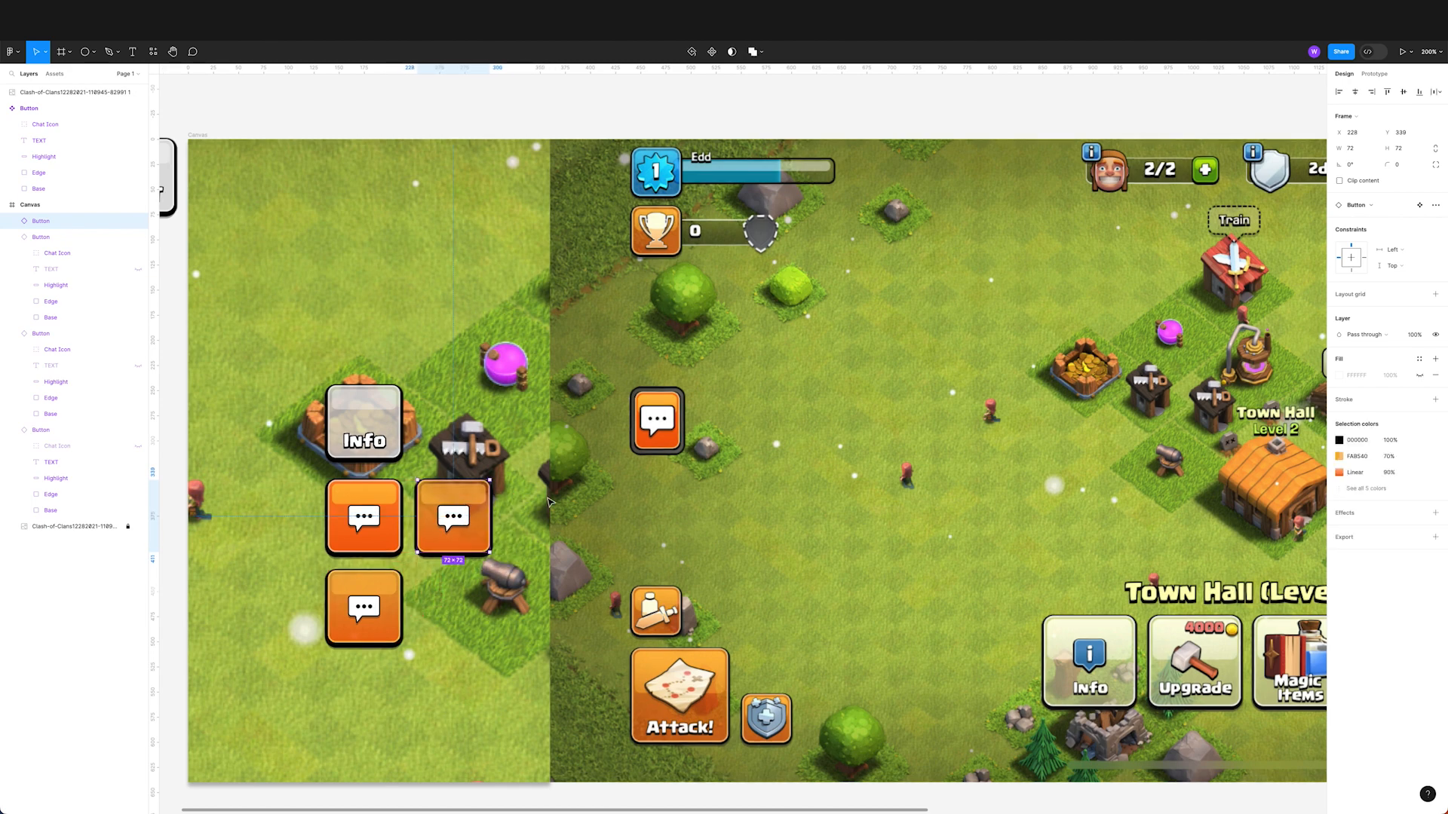
pyautogui.hscroll(5, 806, 412)
pyautogui.hscroll(-10, 806, 412)
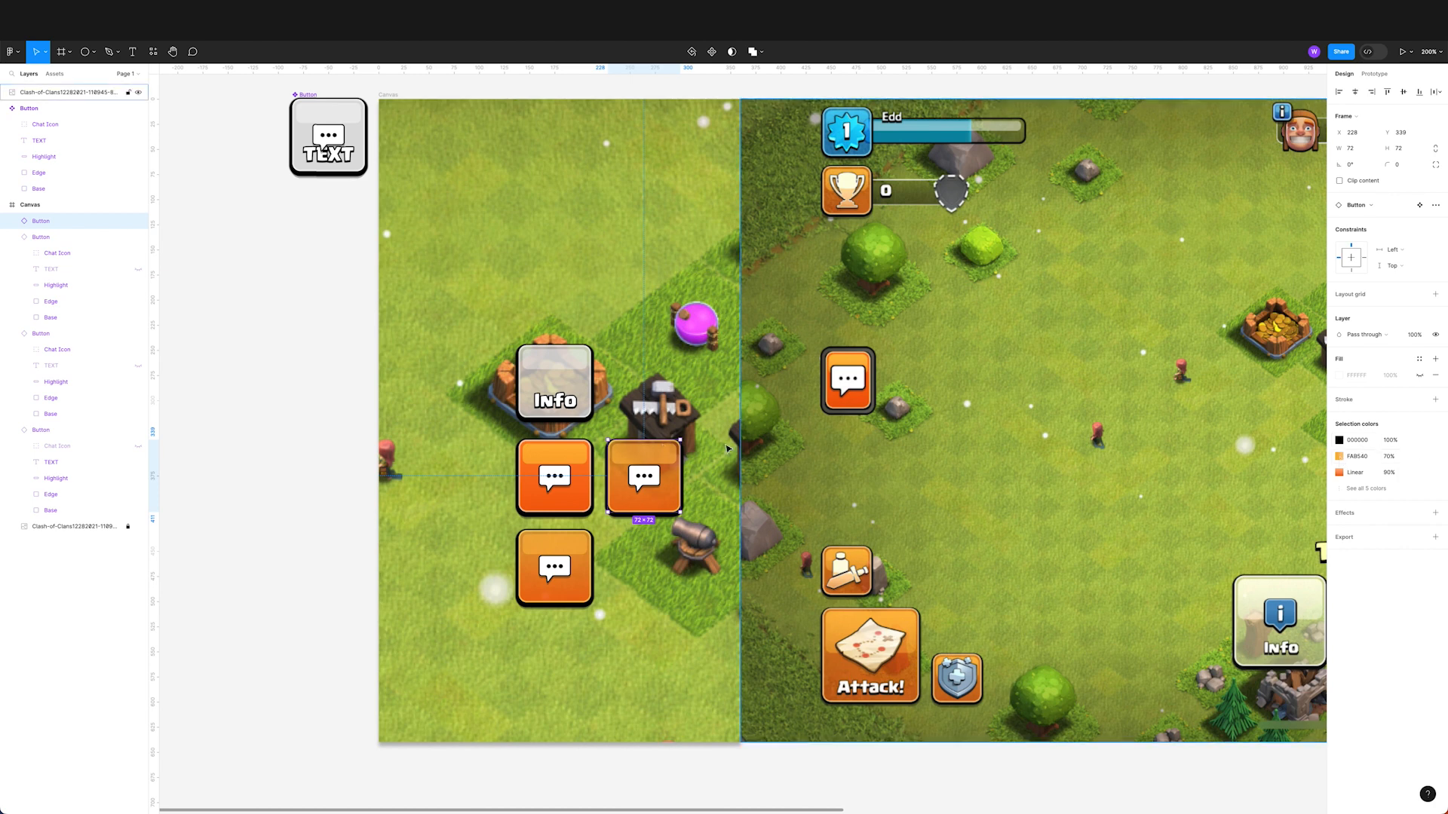
# Step: Set the duplicate button's base gradient to 100% opacity and recolour its first stop with the green sampled from the reference's plus button
pyautogui.click(1387, 473)
pyautogui.write('10')
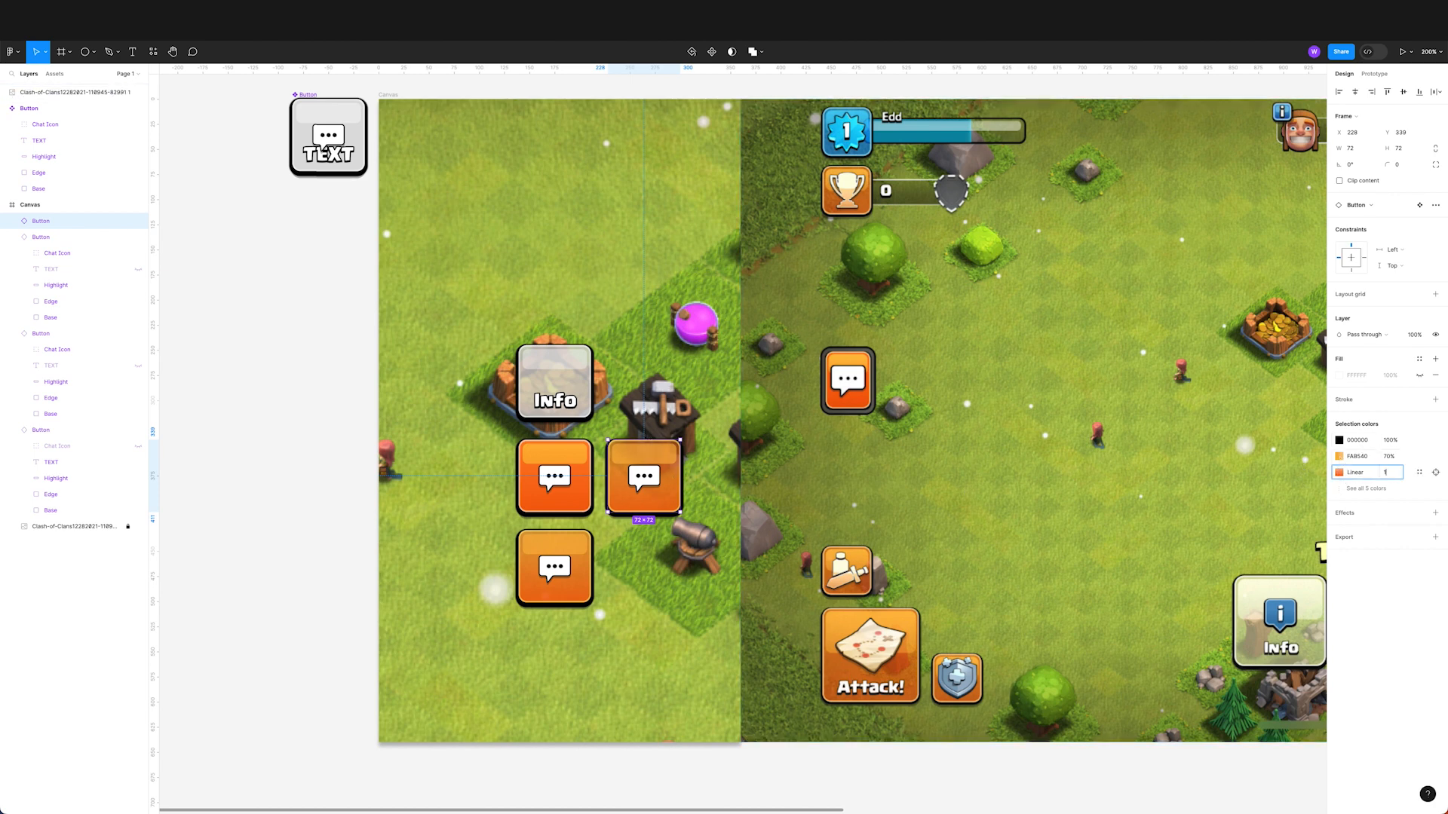
pyautogui.click(1340, 472)
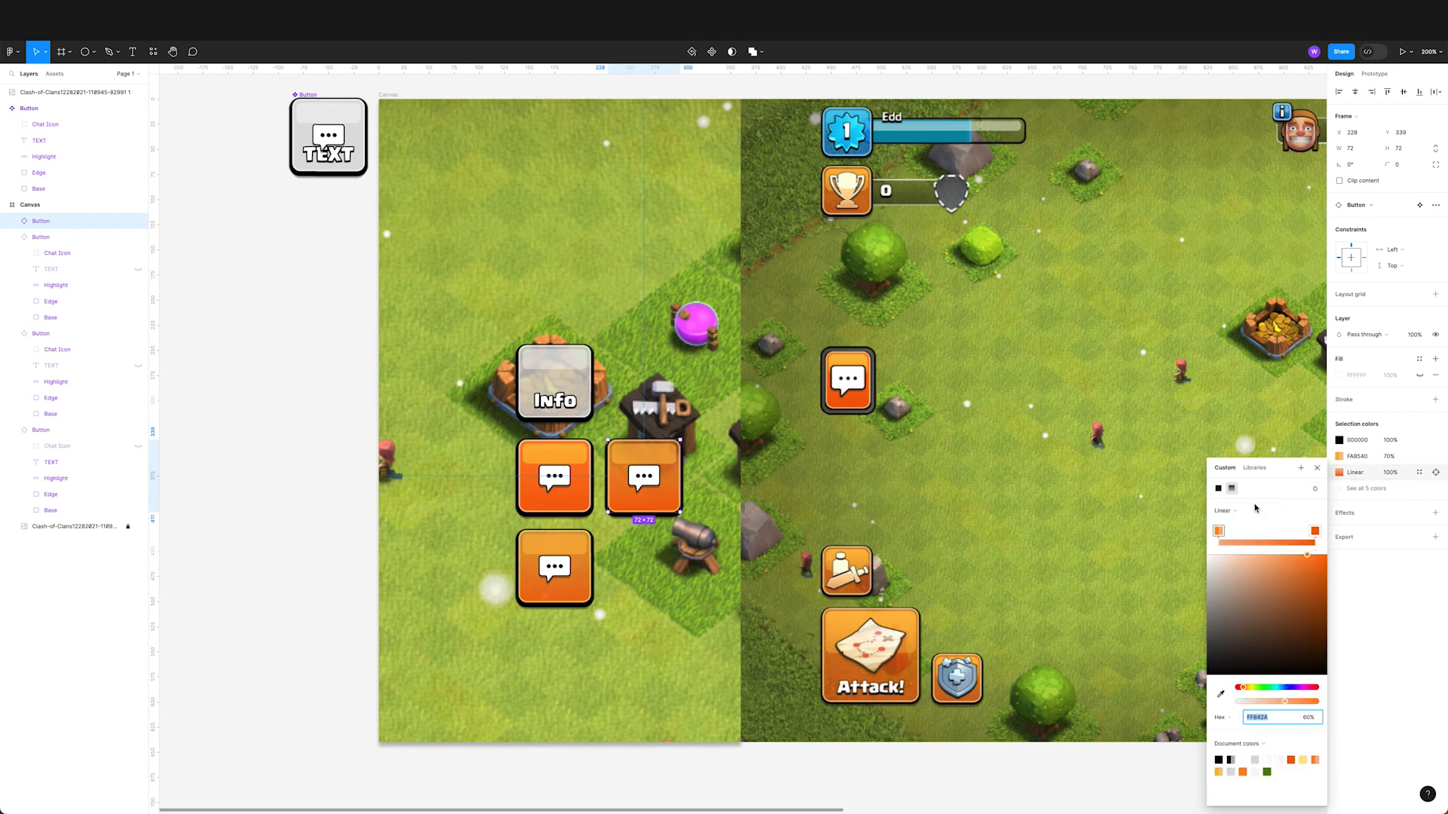
pyautogui.click(1220, 531)
pyautogui.moveTo(1069, 464); pyautogui.dragTo(783, 462)
pyautogui.click(1221, 694)
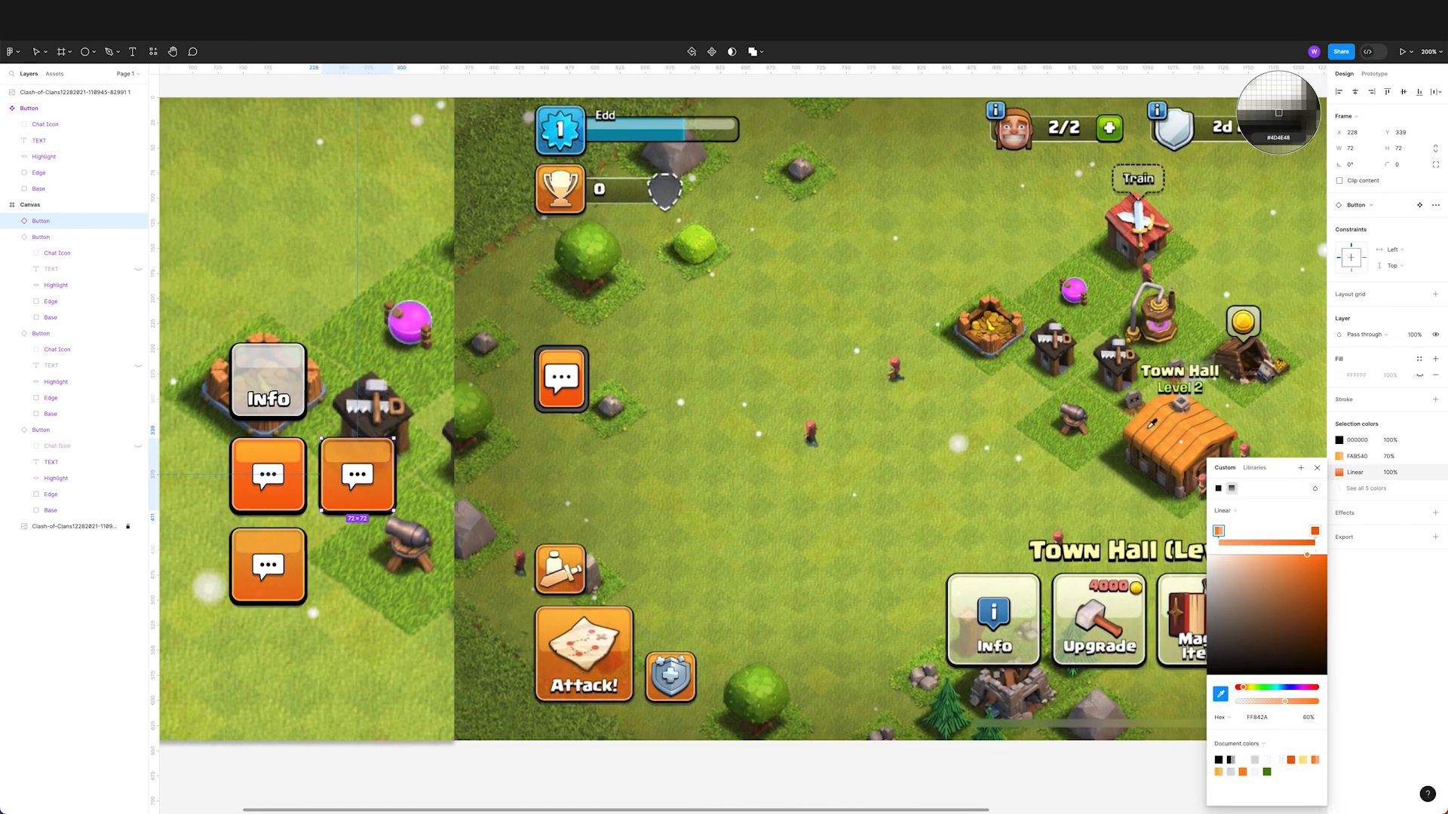
pyautogui.click(1278, 113)
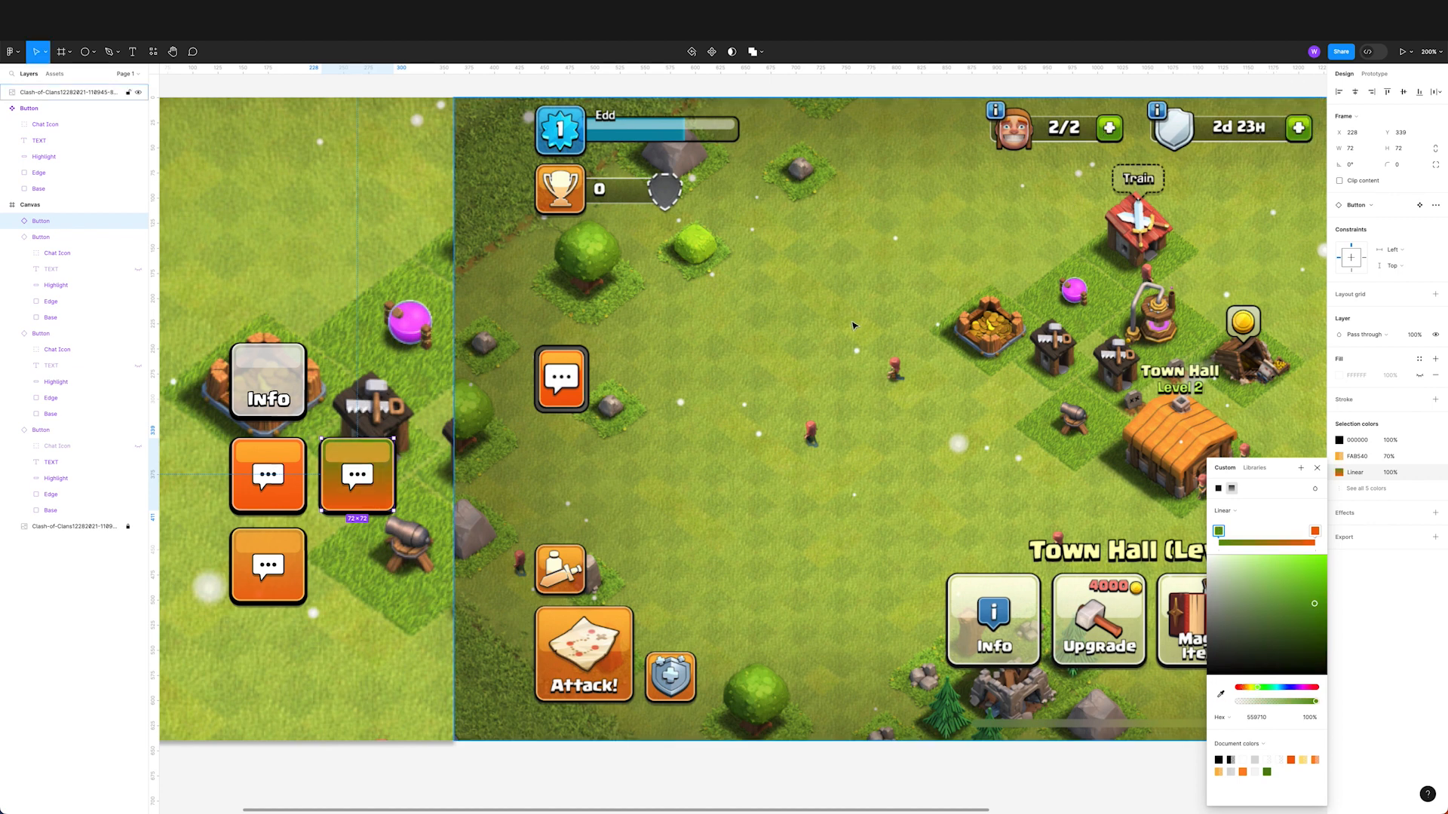
# Step: Recolour the base gradient's second stop with the green sampled from the plus button and make the first stop a brighter green
pyautogui.click(1313, 534)
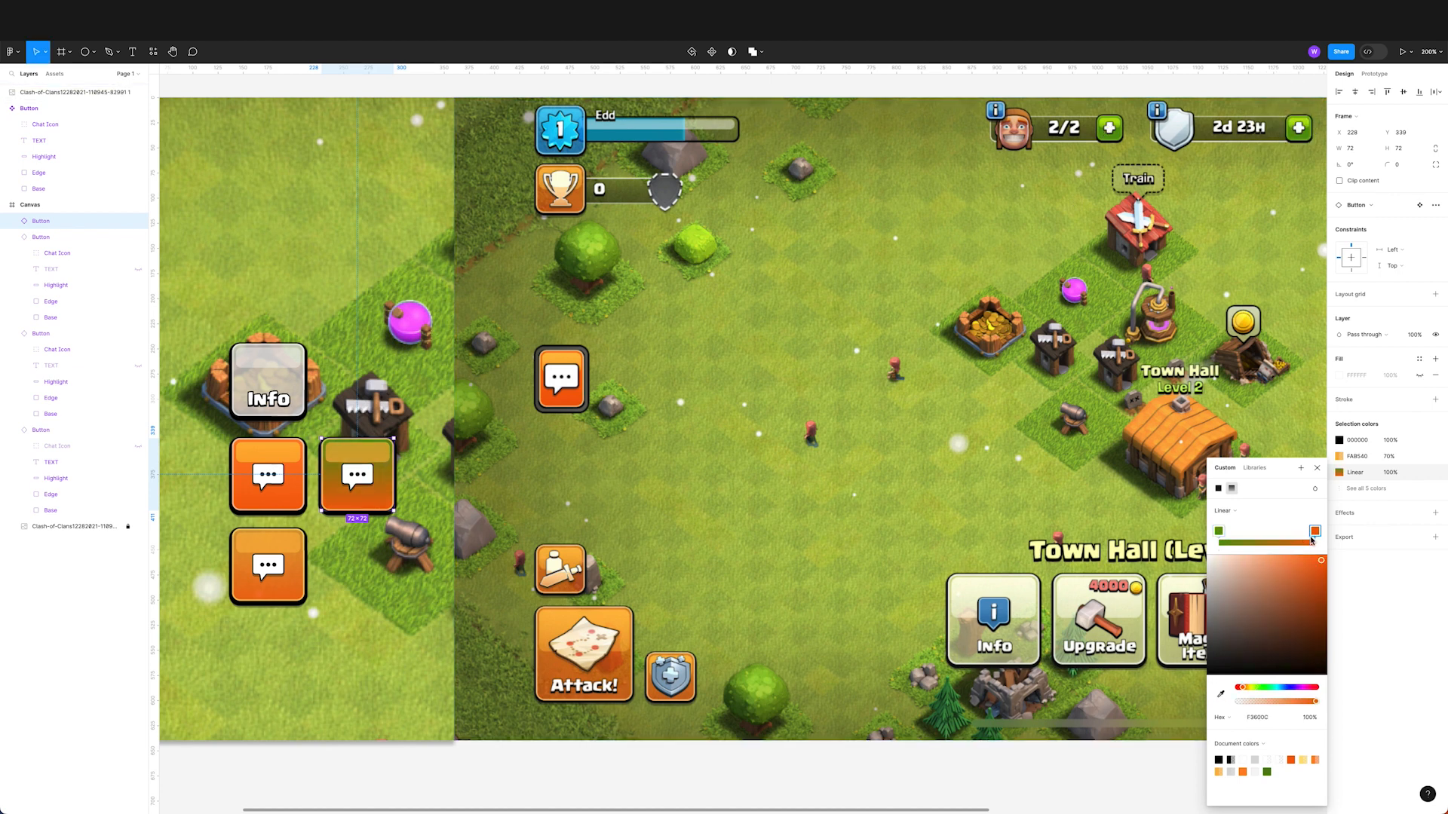
pyautogui.click(1221, 694)
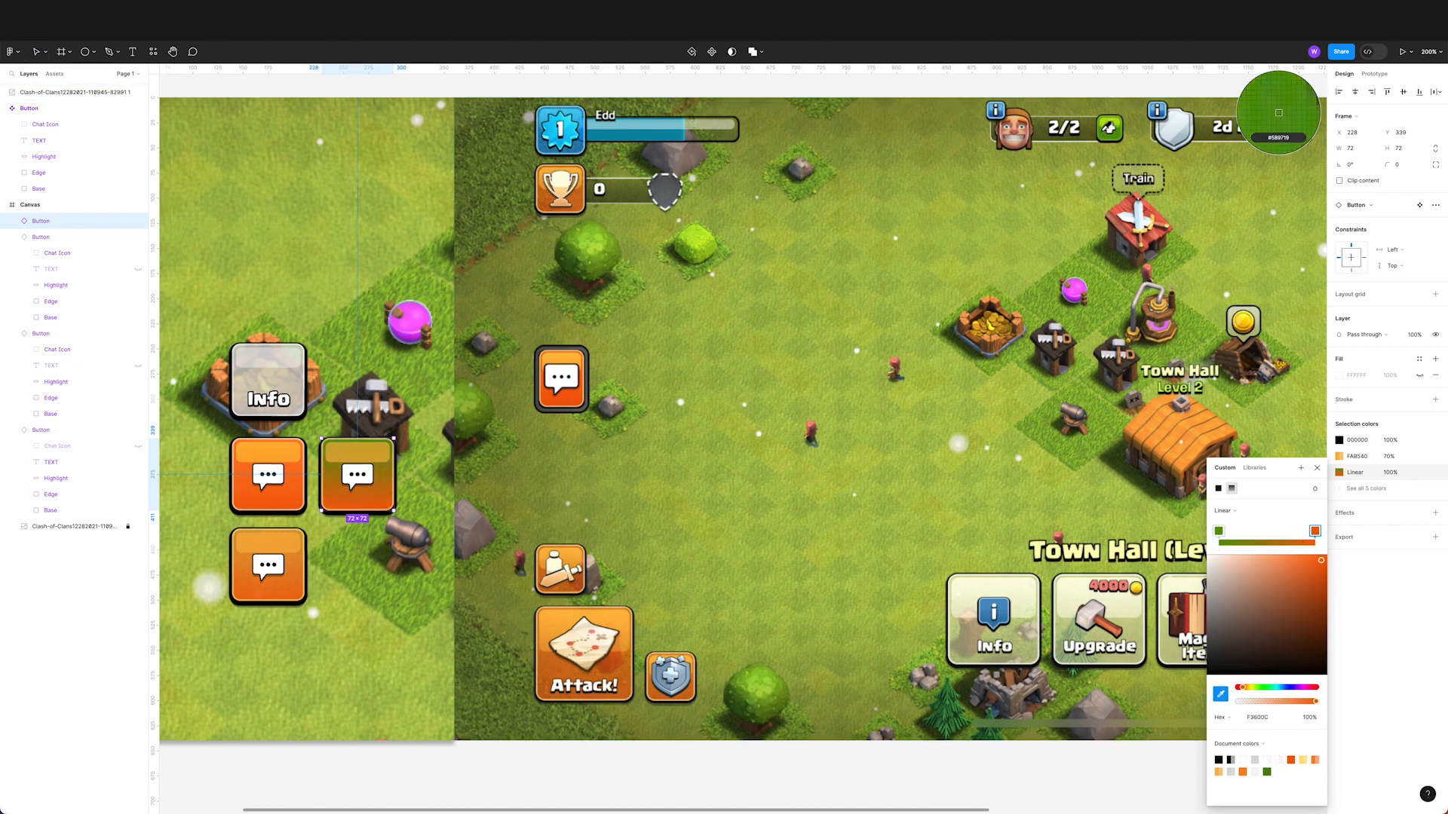
pyautogui.click(1279, 113)
pyautogui.click(1219, 532)
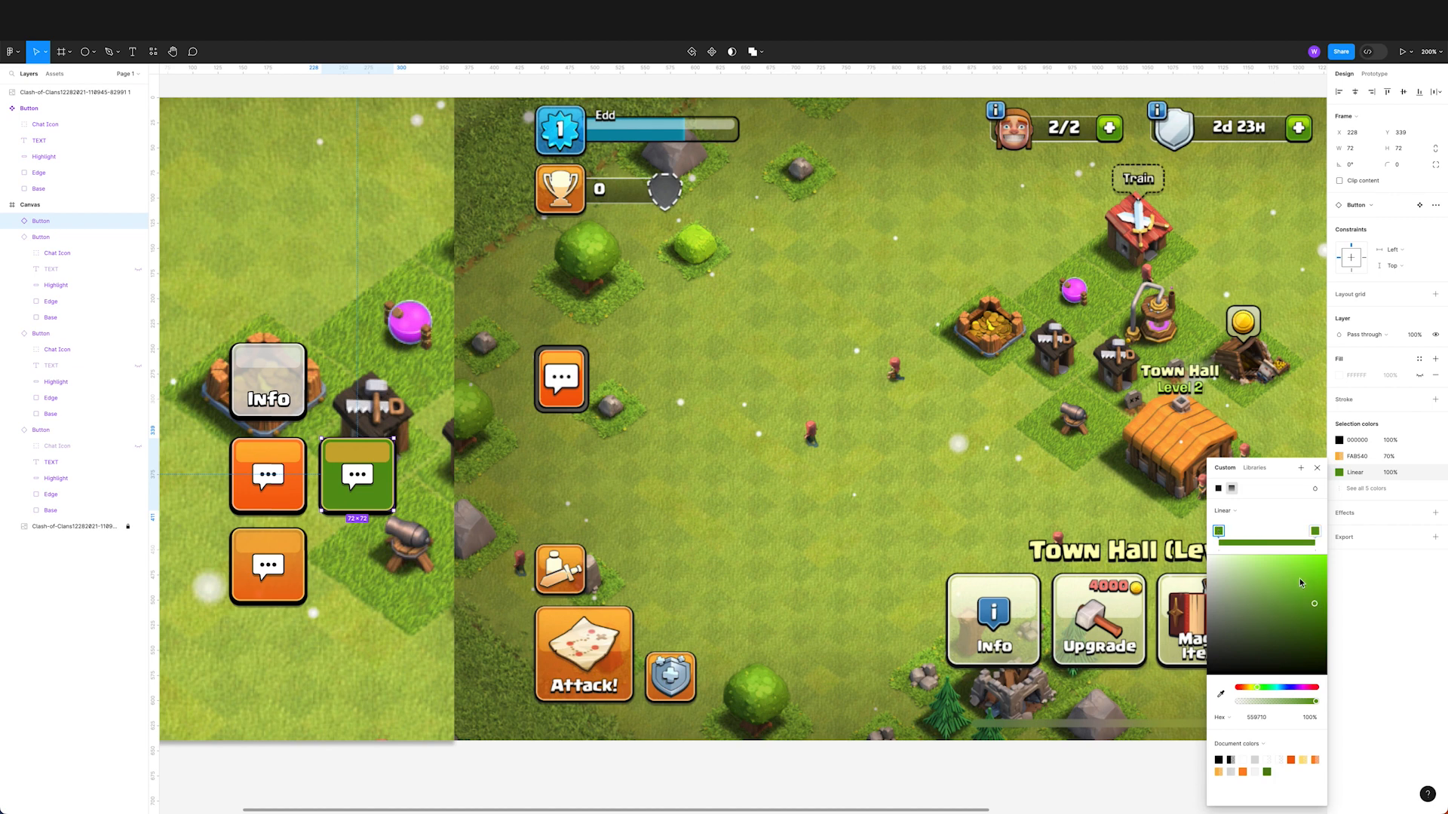
pyautogui.click(1317, 468)
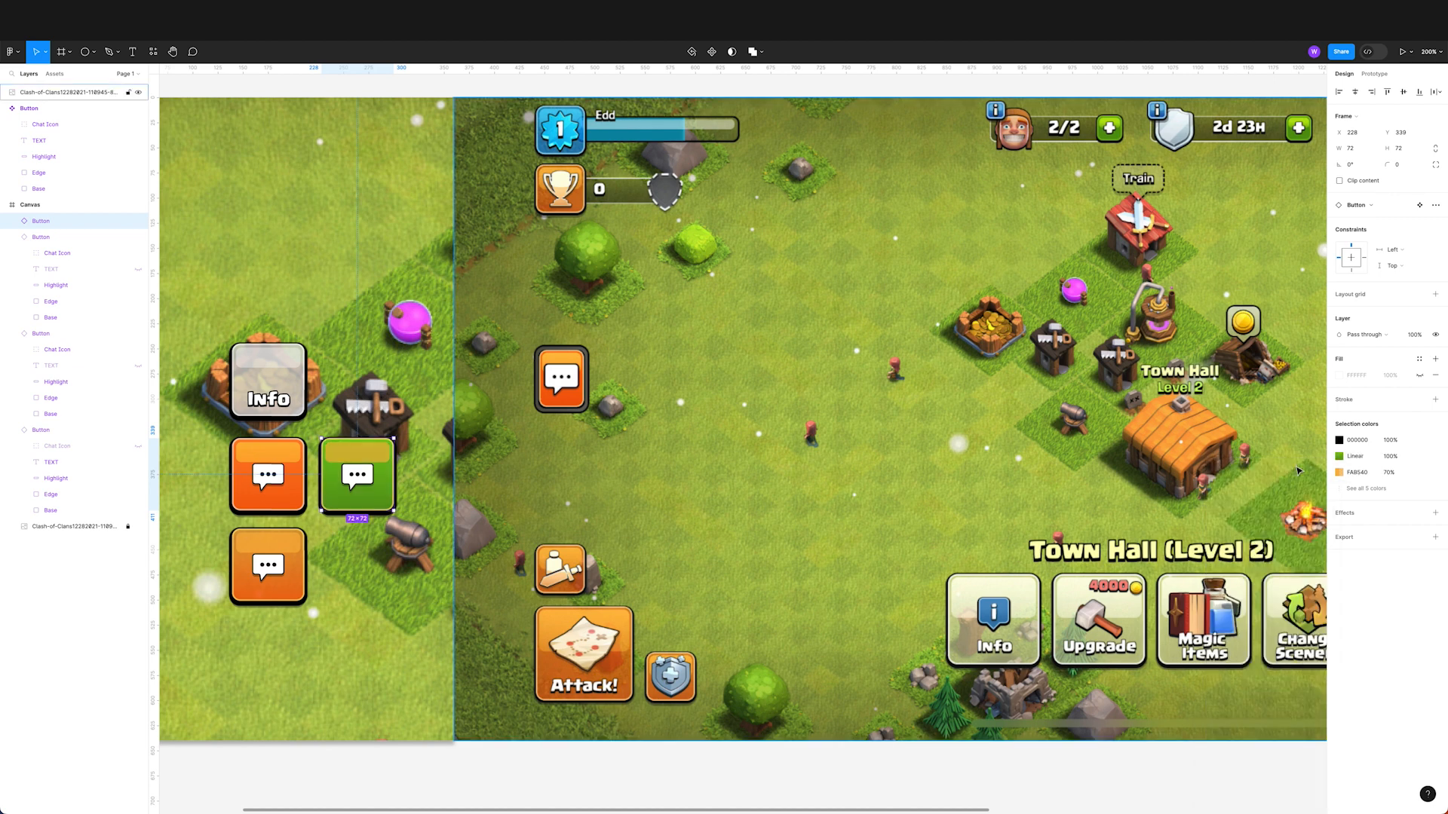
# Step: Change the green button's Highlight fill to a light yellow-green, B3E328, at 100% opacity
pyautogui.click(359, 452)
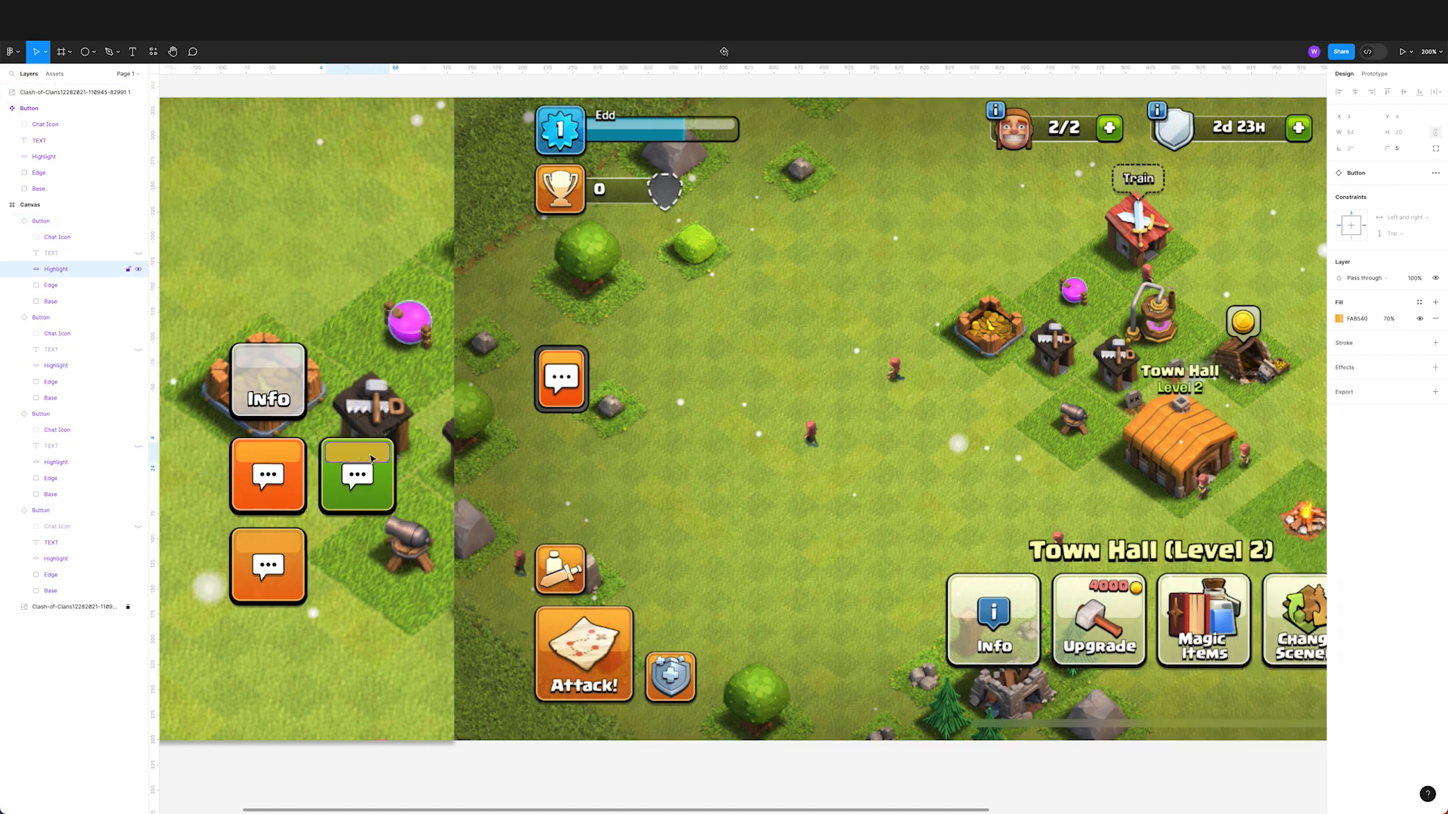
pyautogui.click(1340, 319)
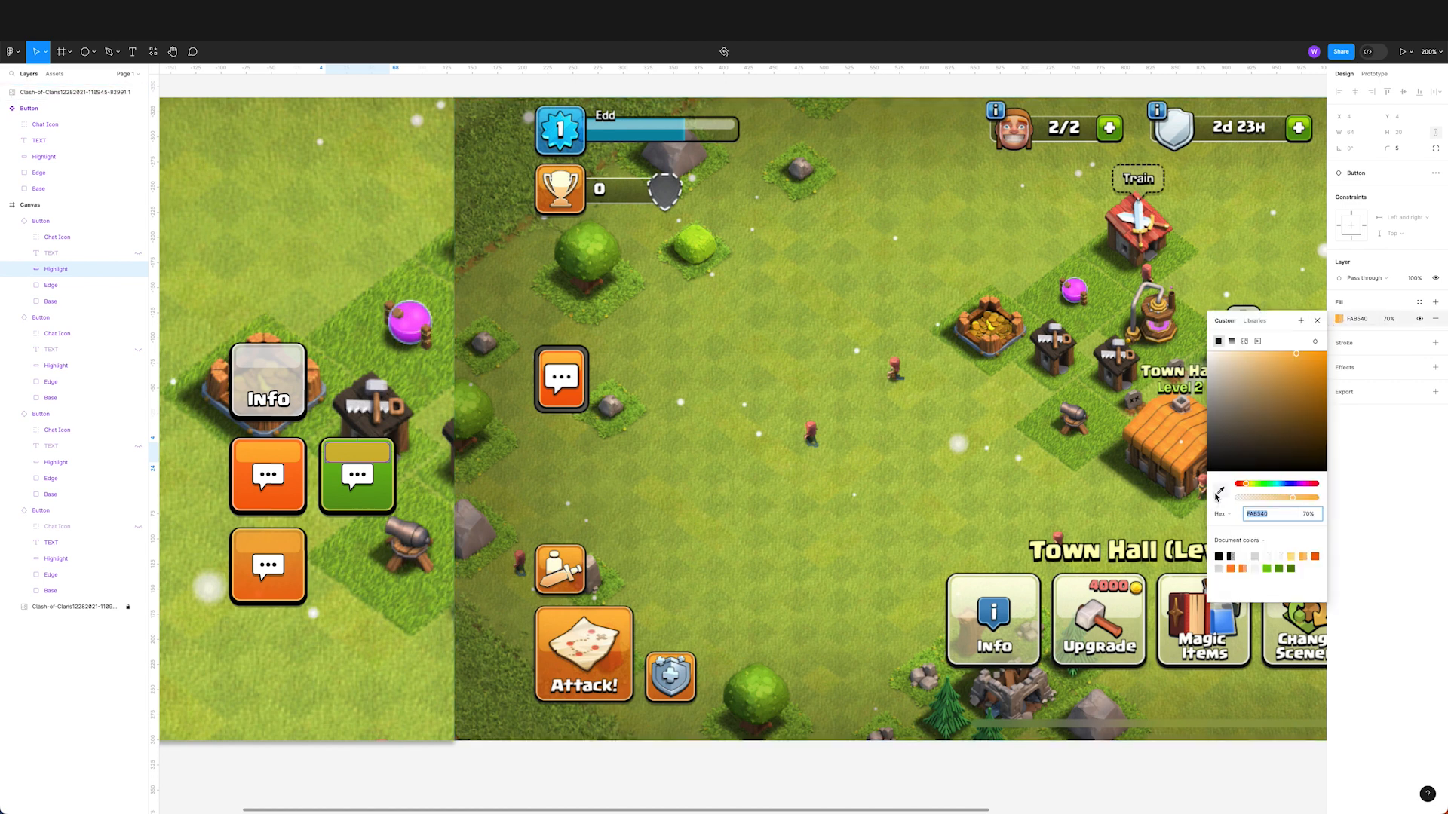
pyautogui.click(1274, 566)
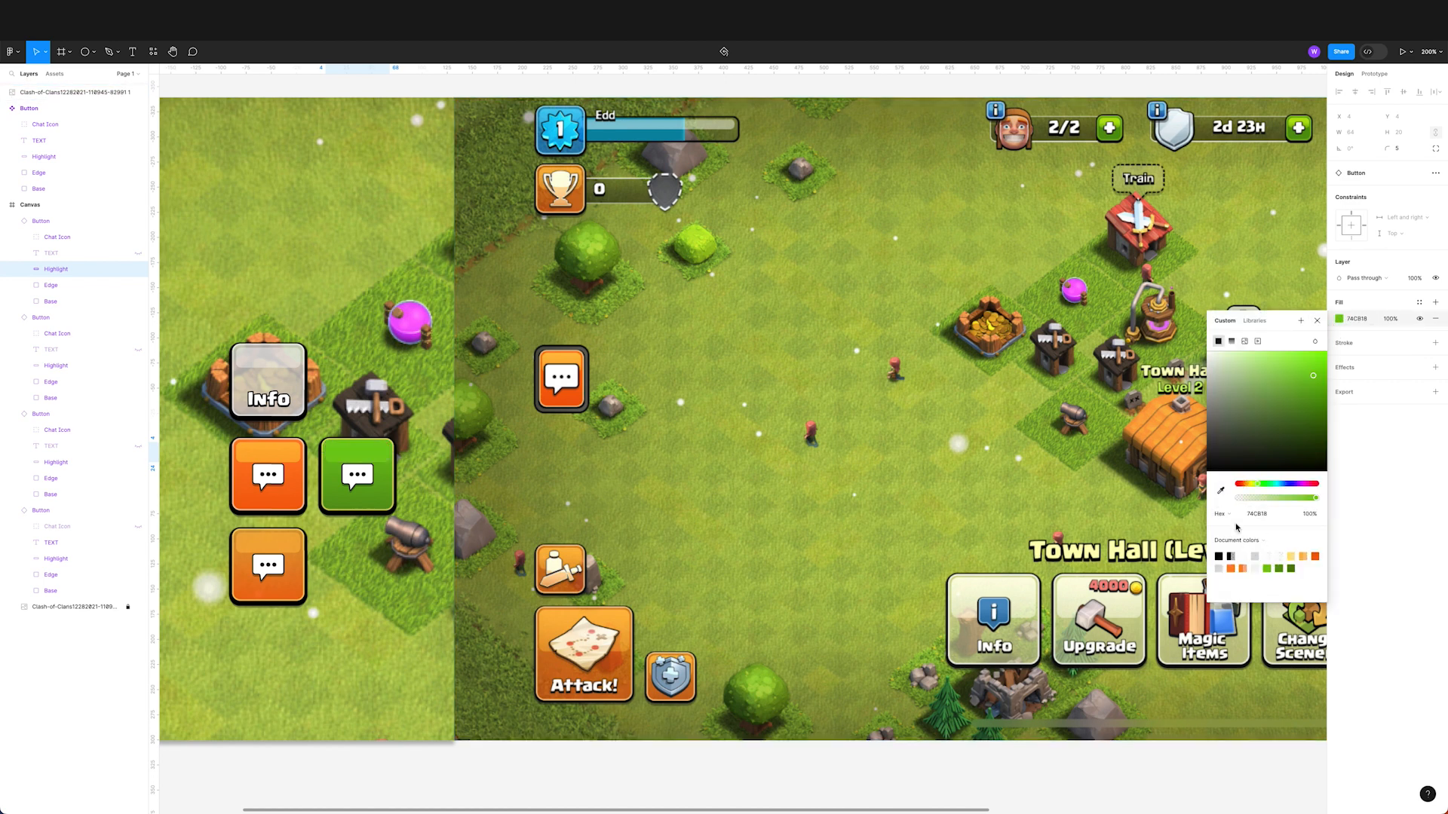
pyautogui.moveTo(1304, 368); pyautogui.dragTo(1307, 371)
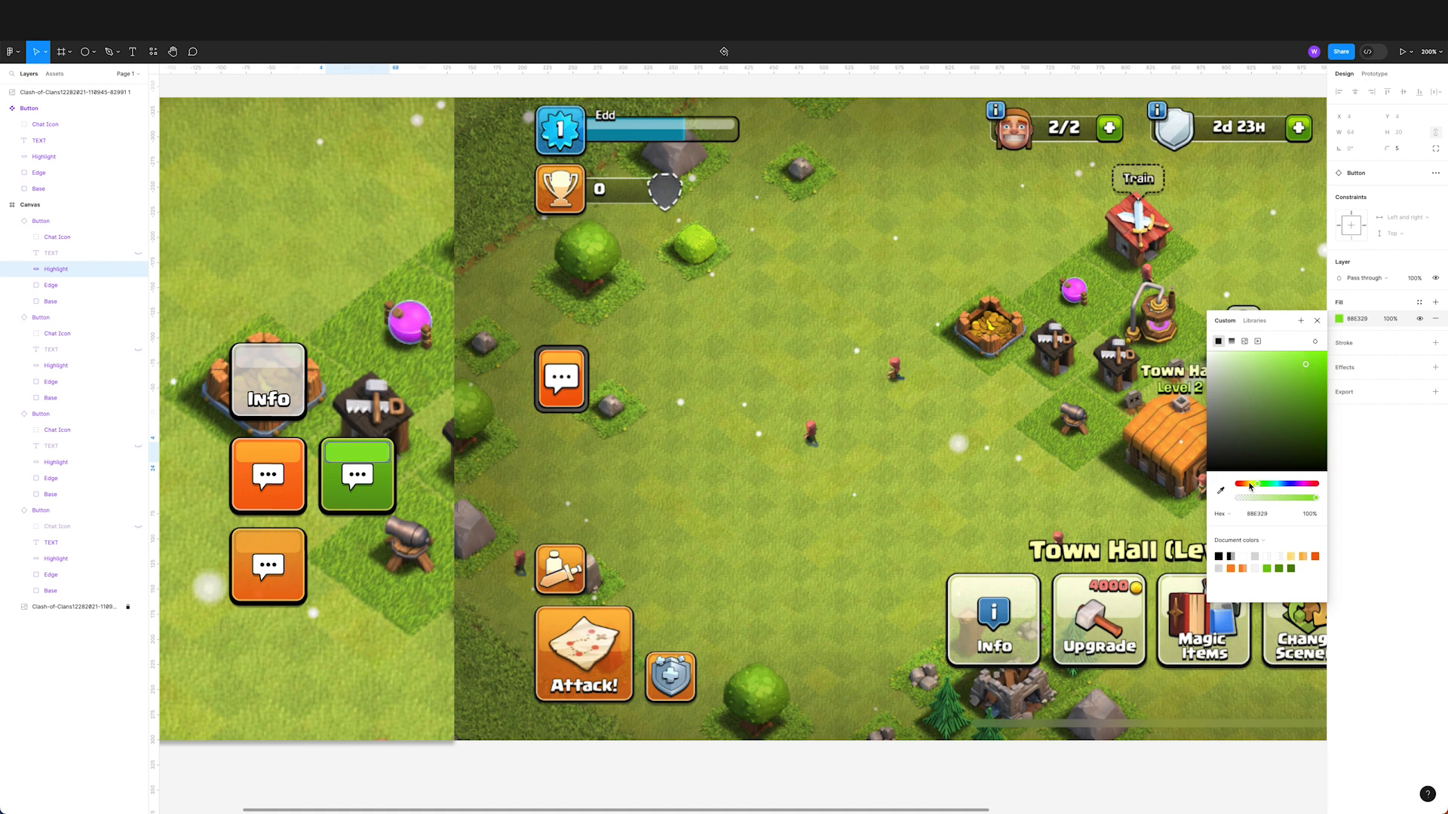
pyautogui.moveTo(1257, 485); pyautogui.dragTo(1255, 485)
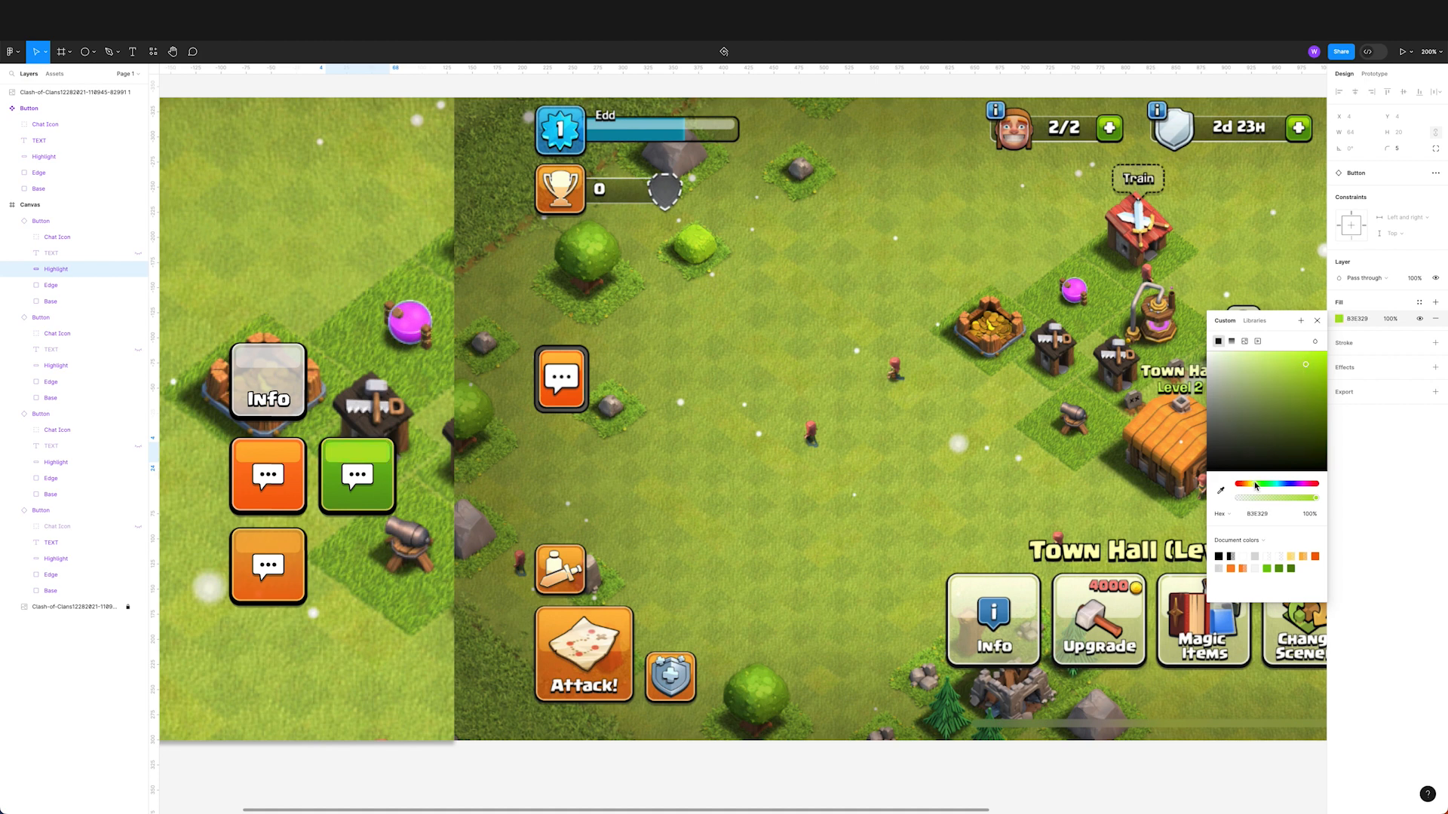
pyautogui.click(1317, 320)
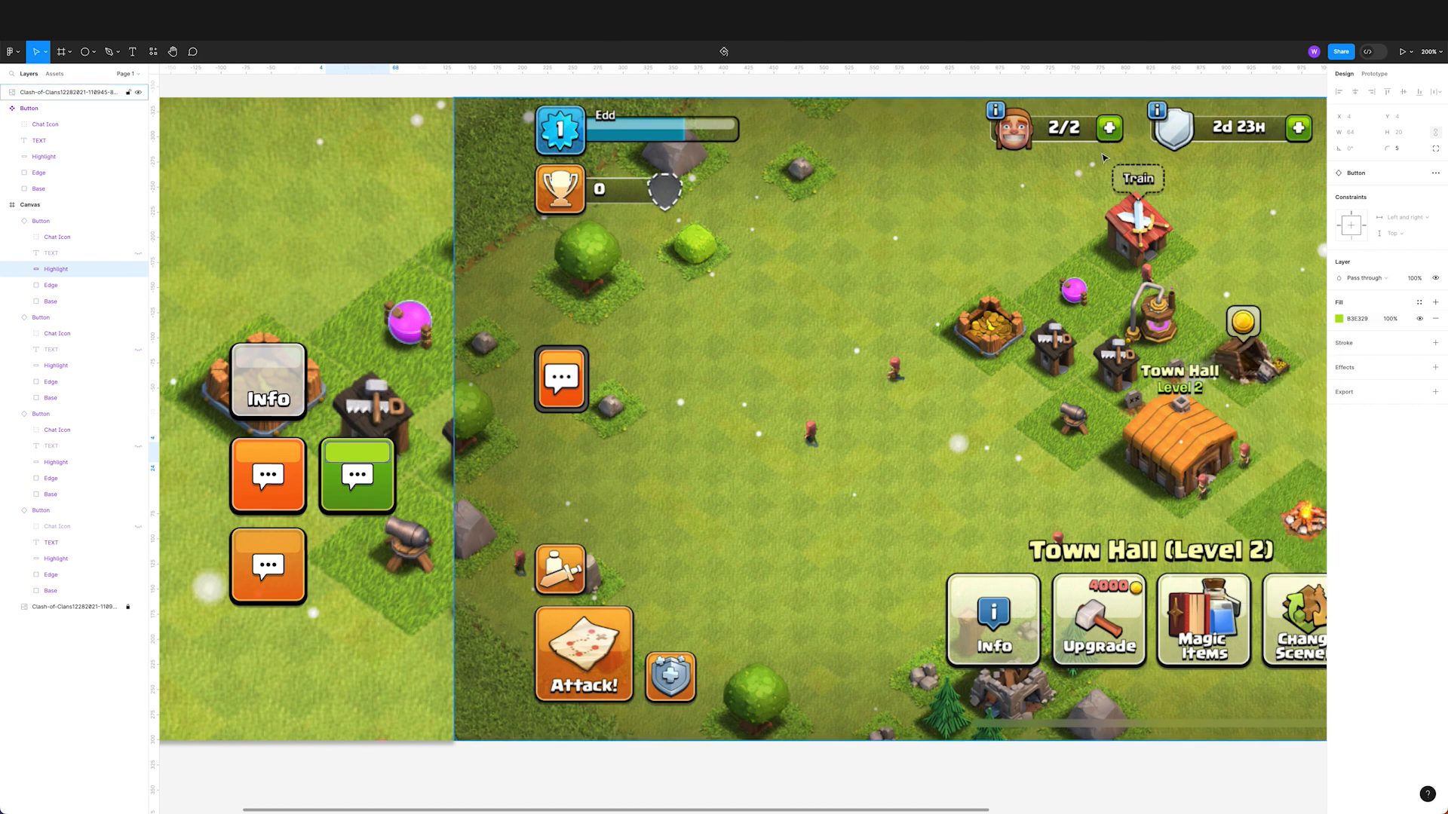
# Step: Change the Highlight fill in the main Button component from solid to a white linear gradient
pyautogui.hscroll(-4, 373, 464)
pyautogui.scroll(2, 373, 464)
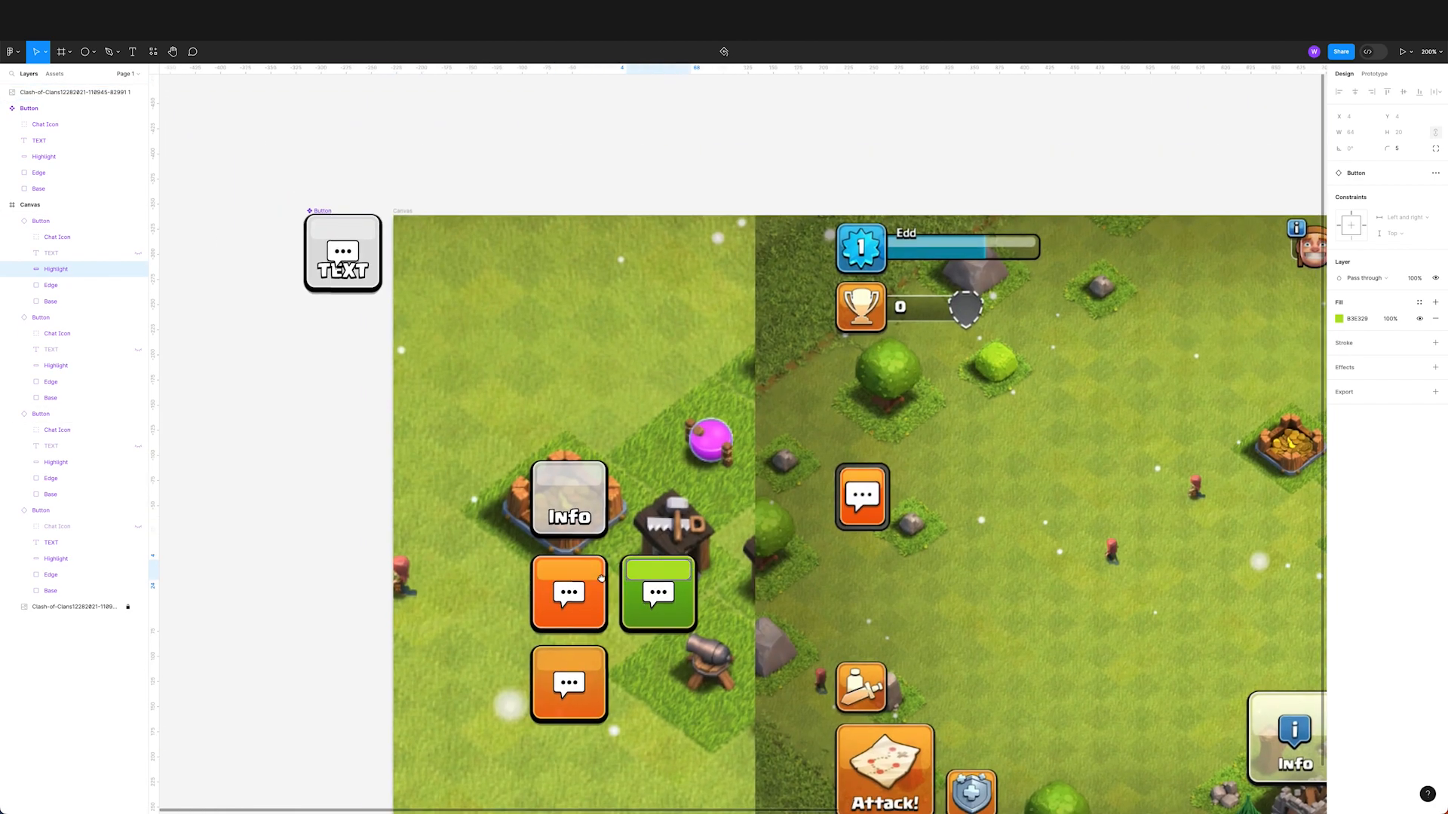
pyautogui.click(362, 235)
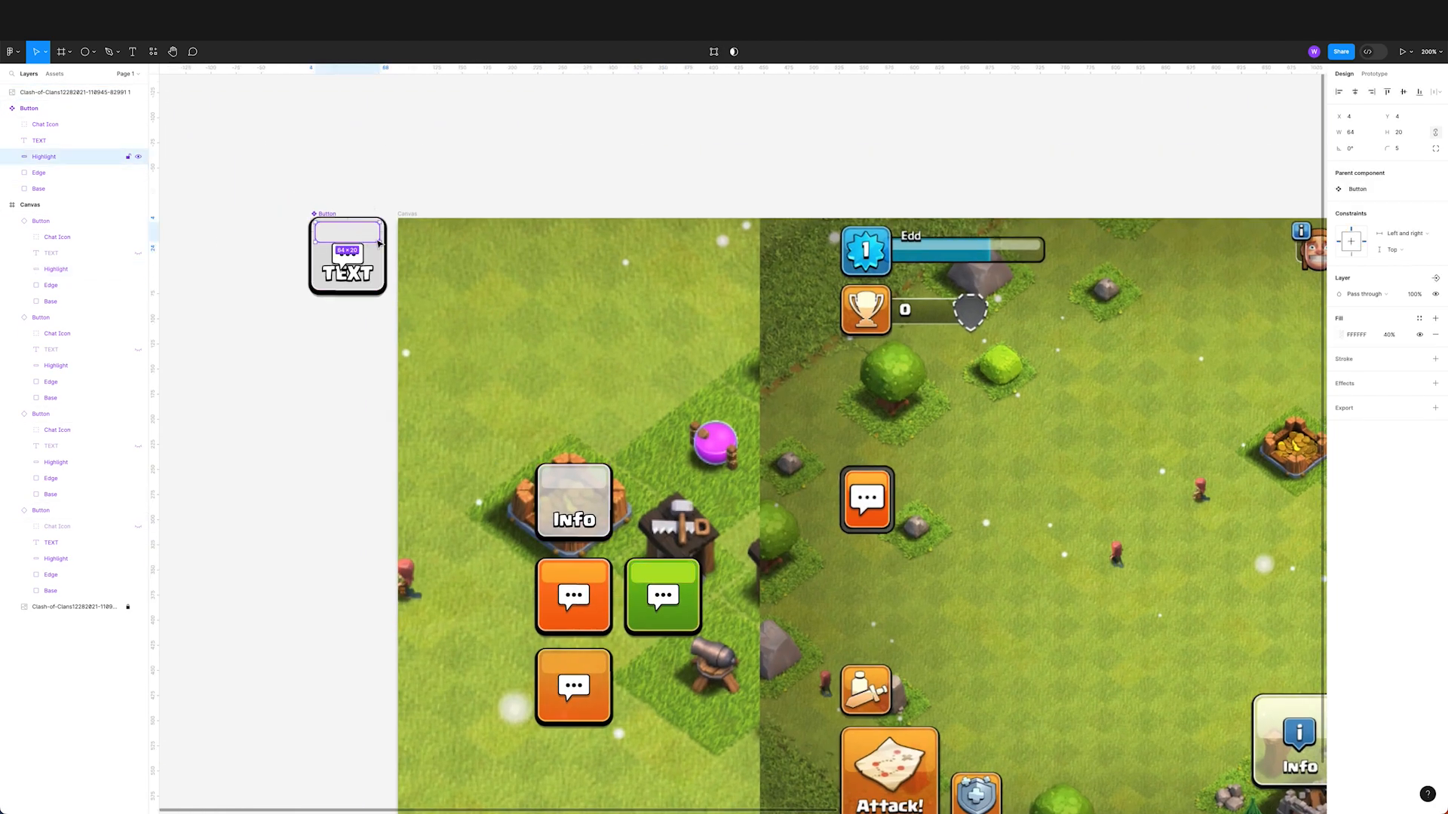
pyautogui.click(1339, 335)
pyautogui.click(1232, 357)
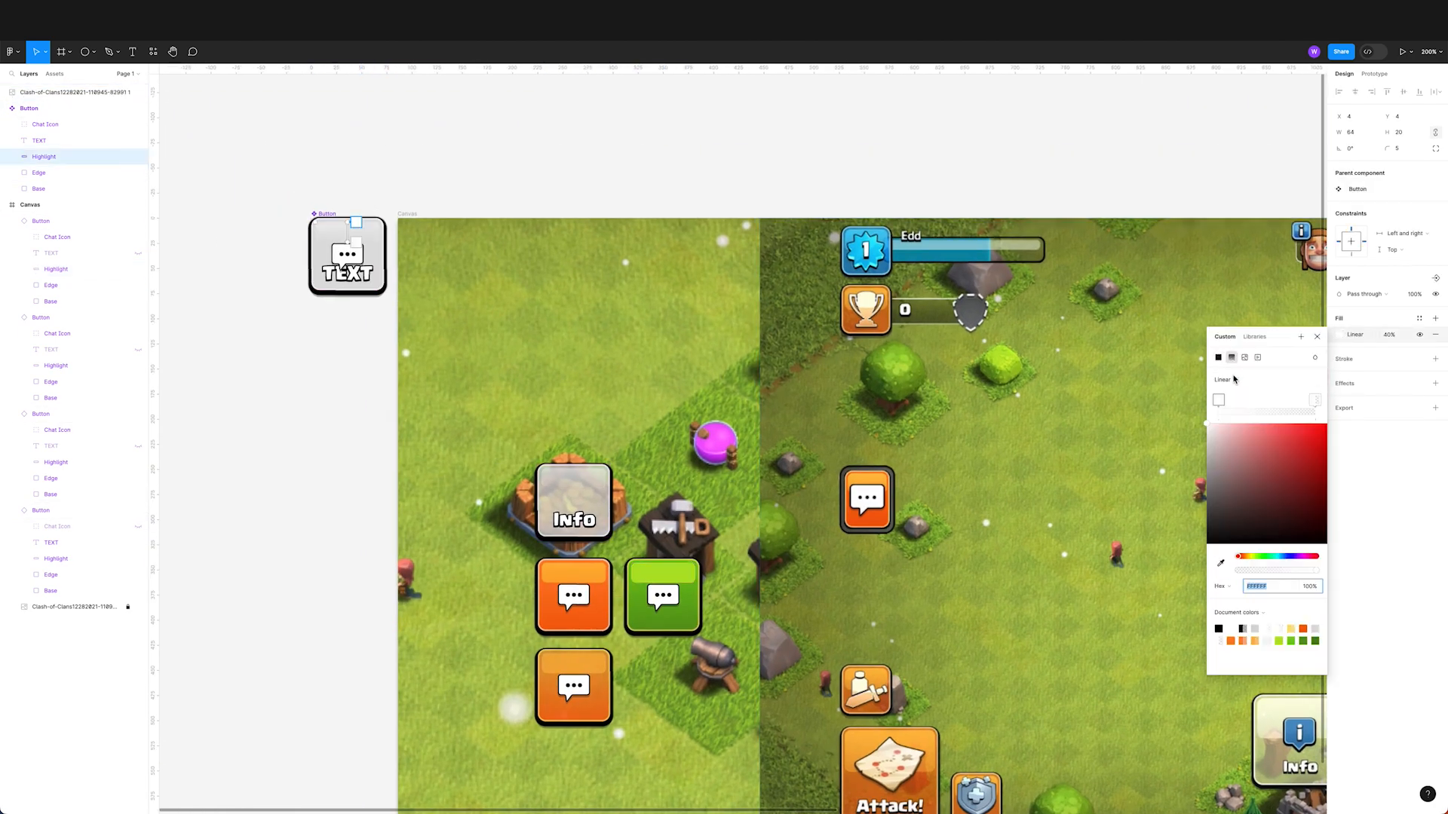
pyautogui.click(1218, 402)
pyautogui.click(1314, 401)
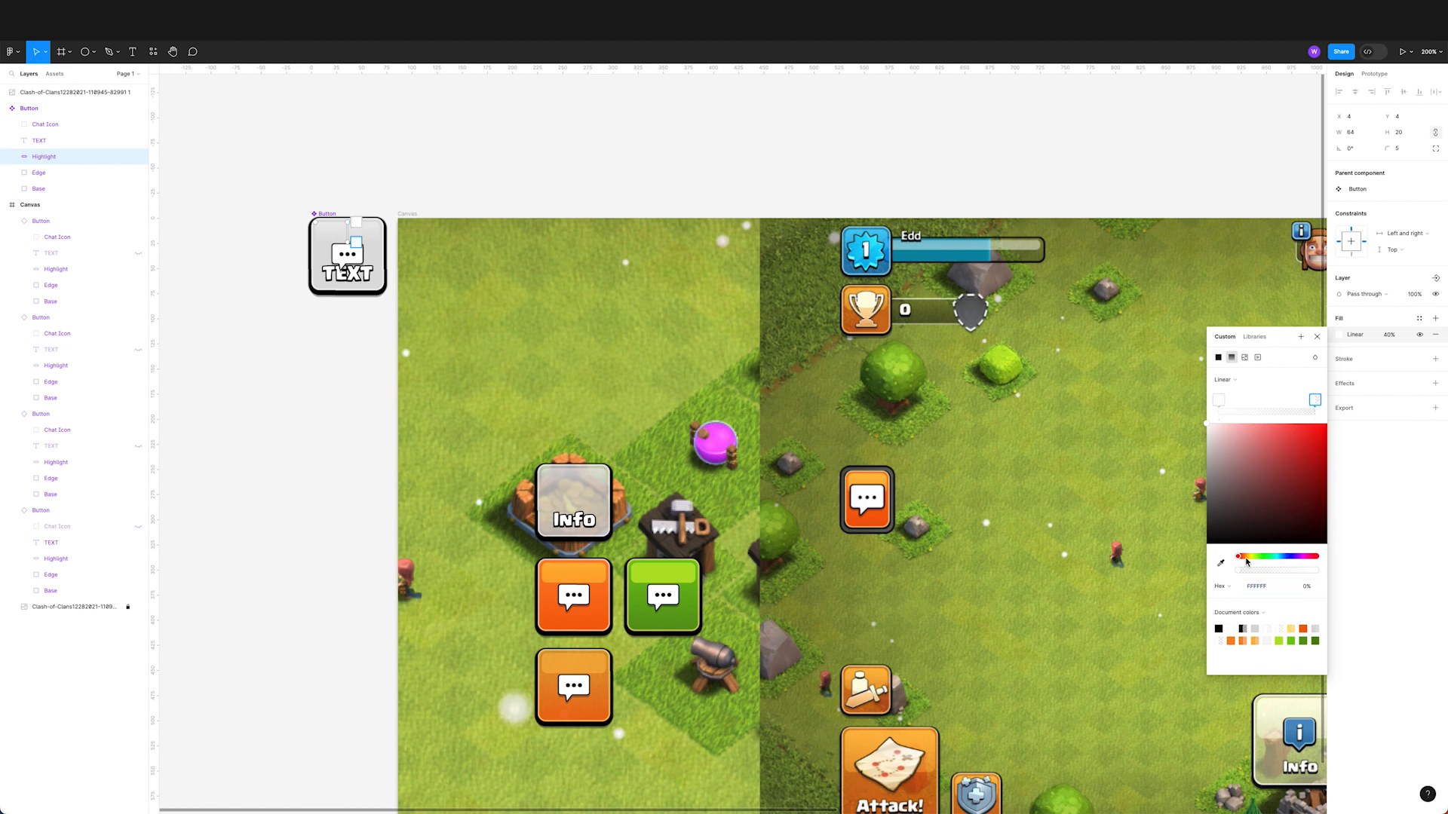
# Step: Raise the opacity of the Highlight gradient's transparent end stop and move the opaque start stop to about 70% along the gradient
pyautogui.moveTo(1280, 573)
pyautogui.mouseDown()
pyautogui.moveTo(1310, 573)
pyautogui.moveTo(1277, 574)
pyautogui.mouseUp()
pyautogui.moveTo(1217, 400); pyautogui.dragTo(1286, 400)
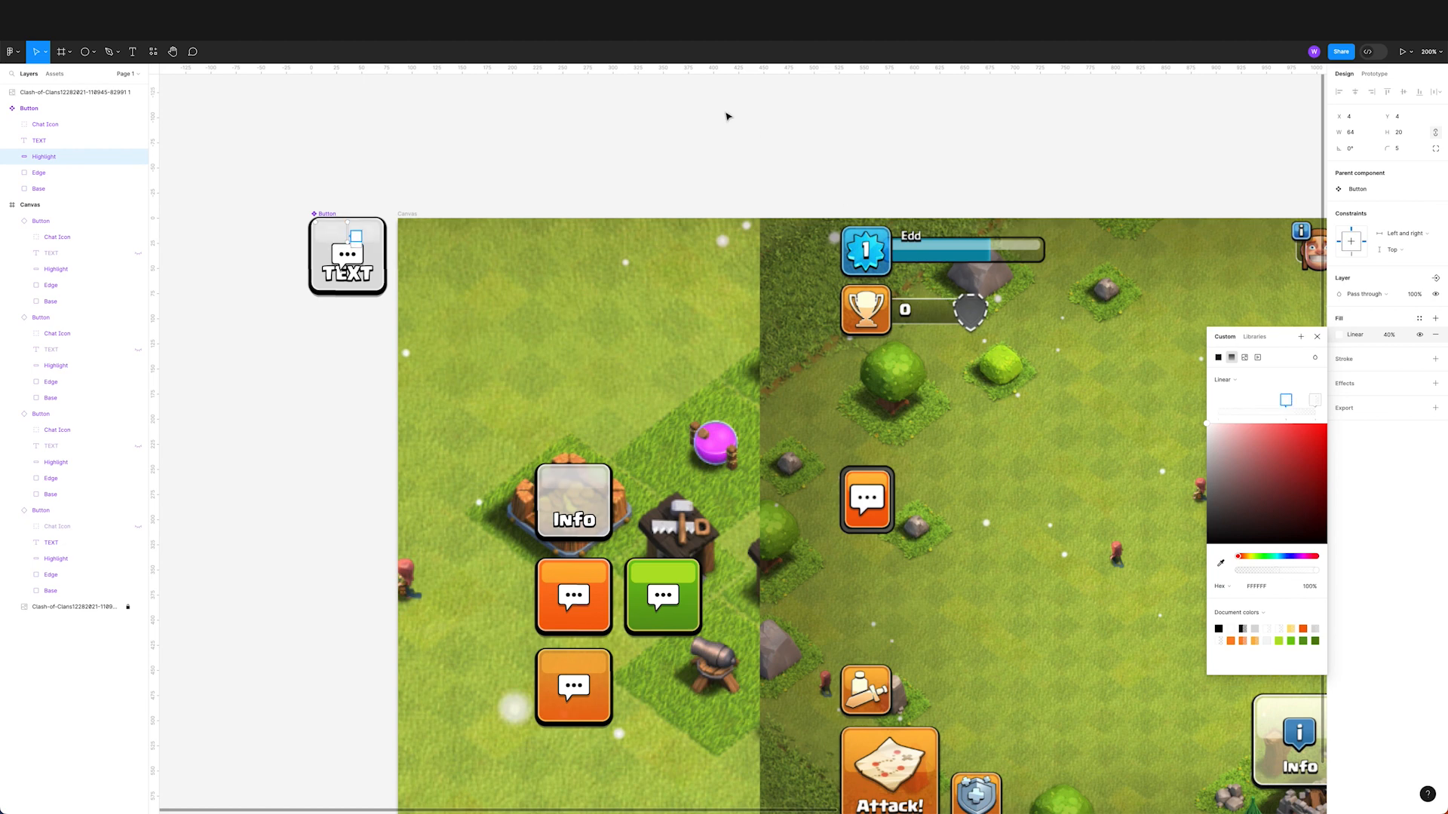
pyautogui.scroll(-3, 869, 365)
pyautogui.hscroll(4, 754, 362)
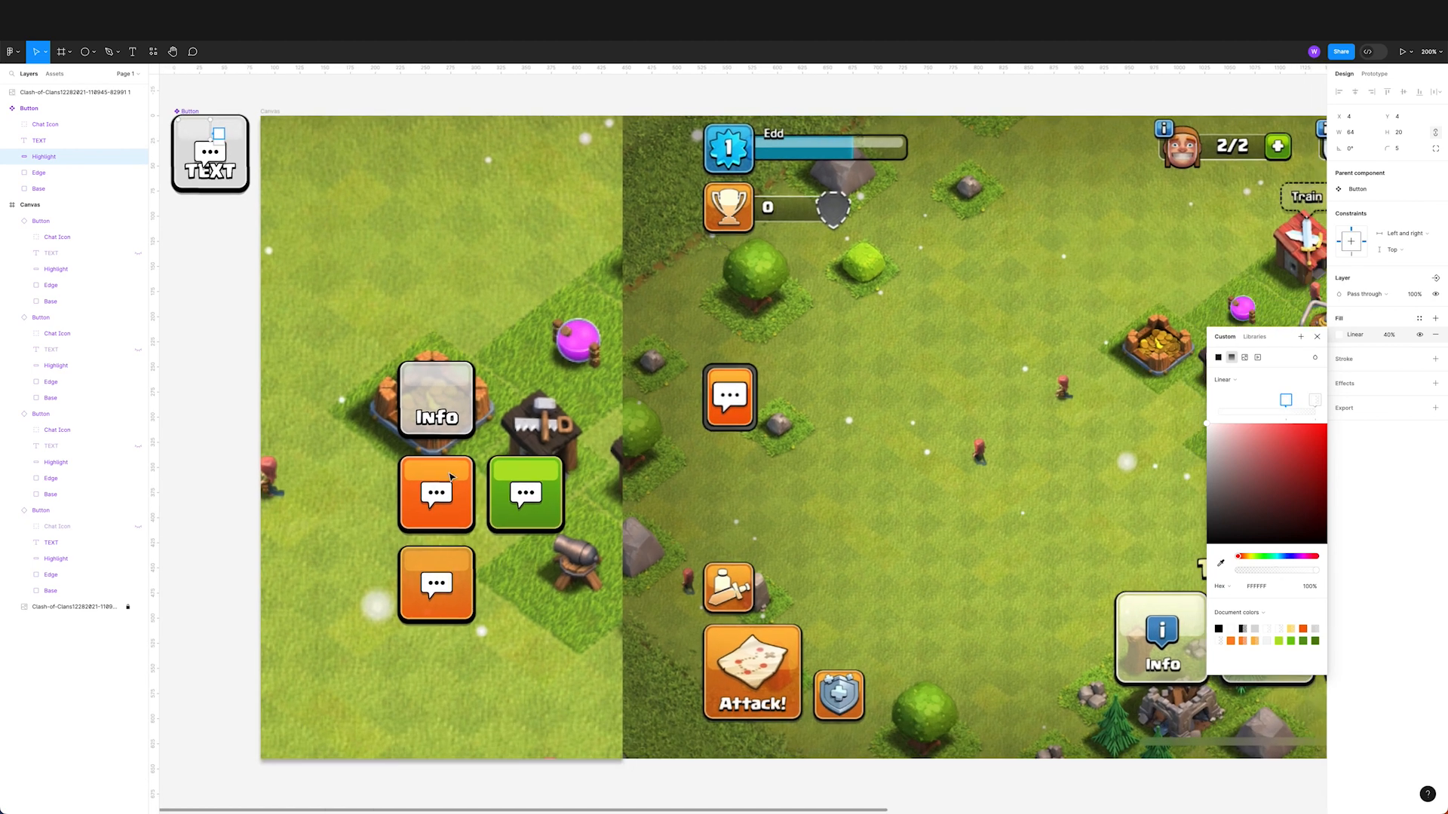
pyautogui.click(1317, 337)
# Step: Crop the reference screenshot to 296 × 640, keeping the part with the resource bars and Shop button, flush against the Canvas frame
pyautogui.click(813, 323)
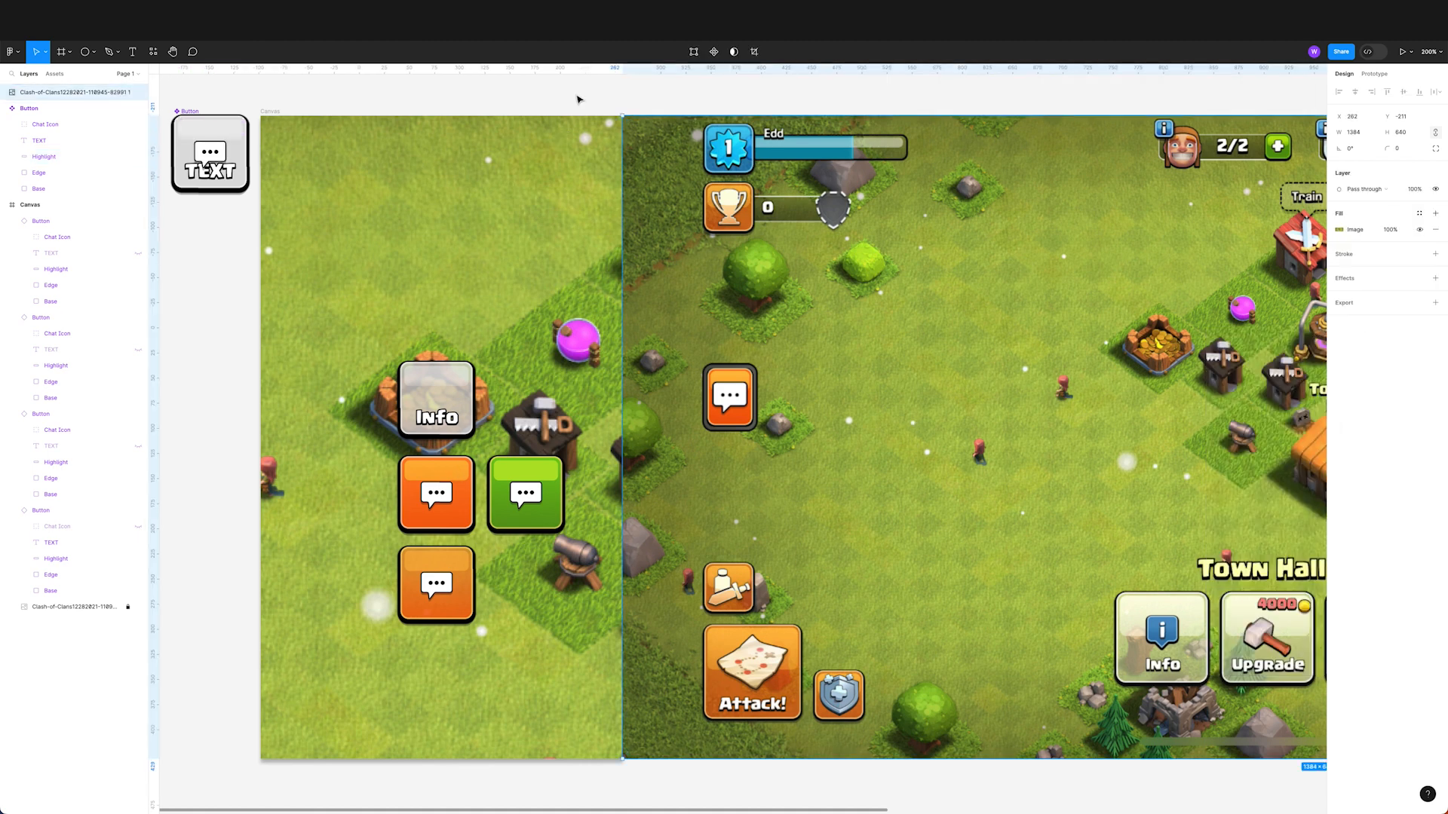
pyautogui.hscroll(4, 622, 242)
pyautogui.hscroll(15, 622, 241)
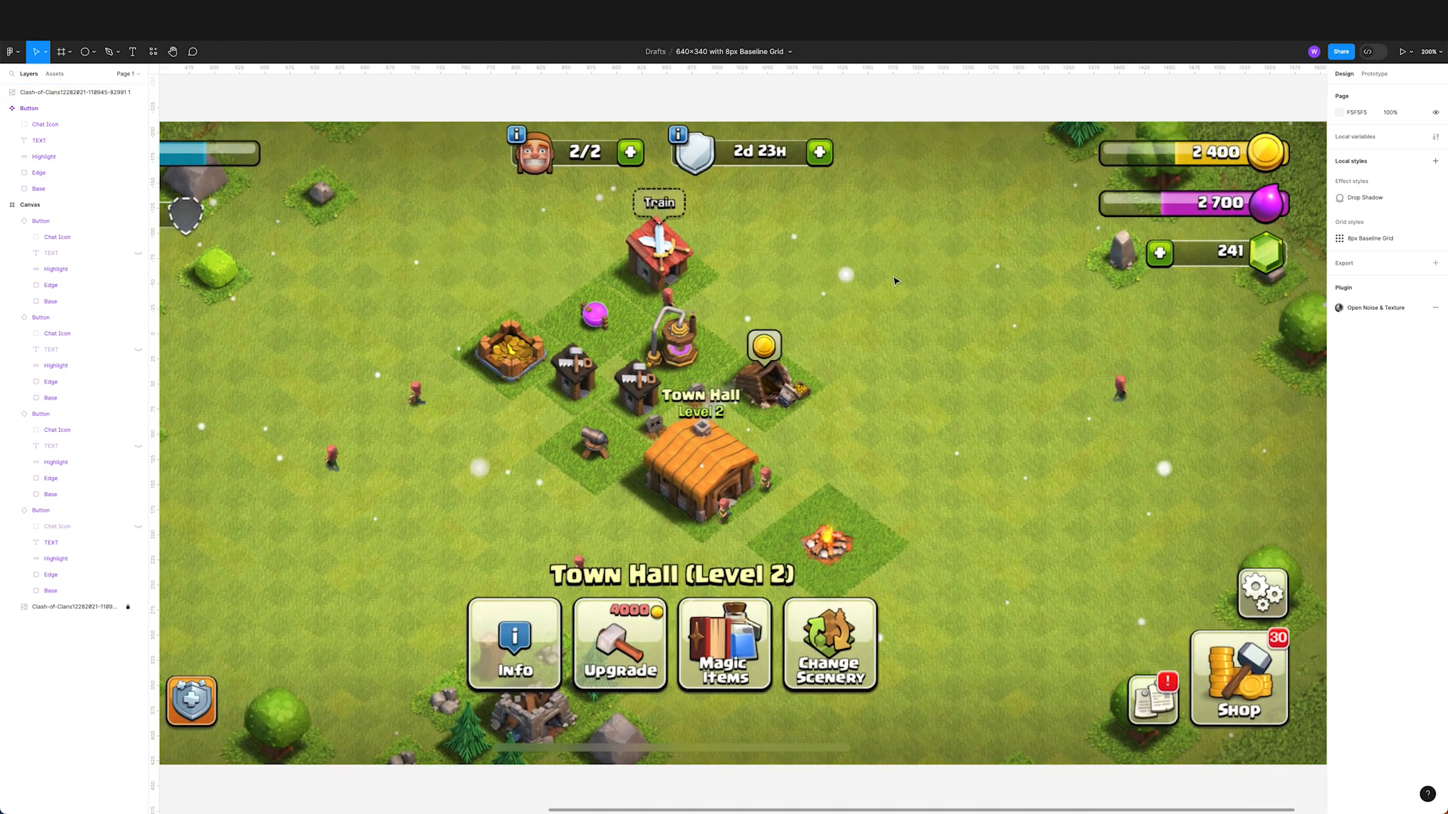
pyautogui.hotkey('shift', '0')
pyautogui.click(453, 391)
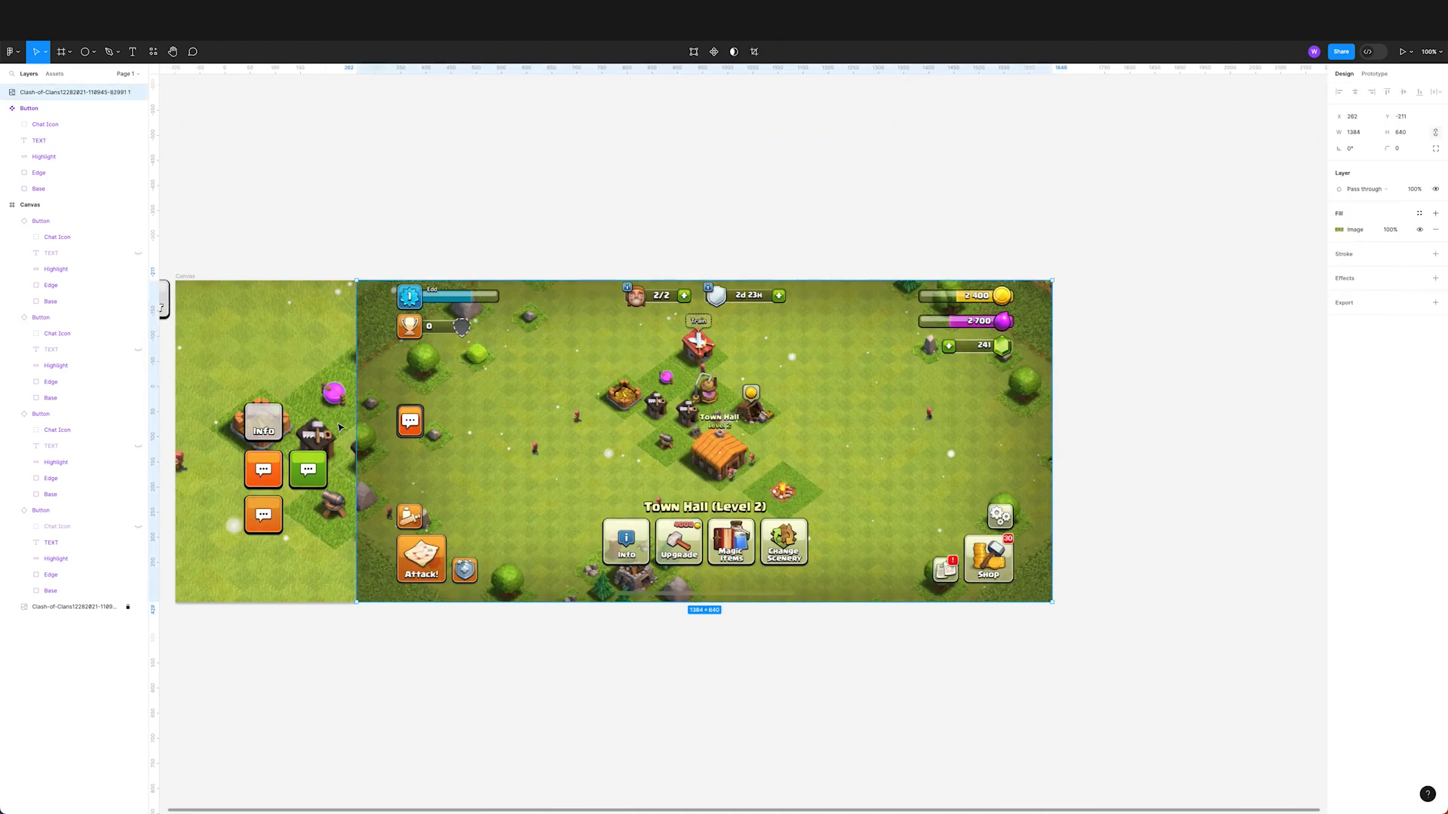
pyautogui.moveTo(356, 400); pyautogui.dragTo(398, 411)
pyautogui.moveTo(388, 409); pyautogui.dragTo(766, 410)
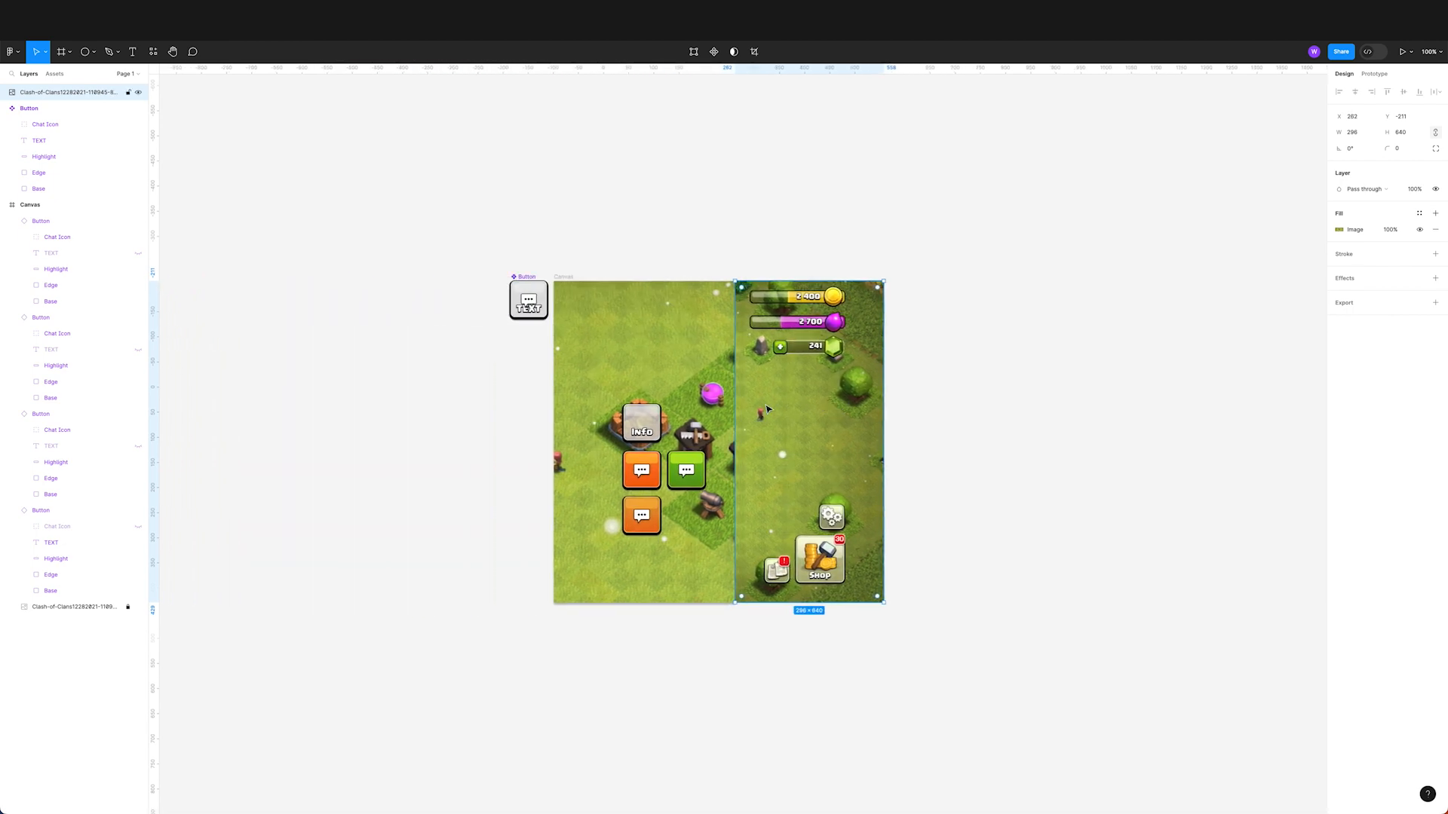
pyautogui.press('super+equal')
pyautogui.click(290, 380)
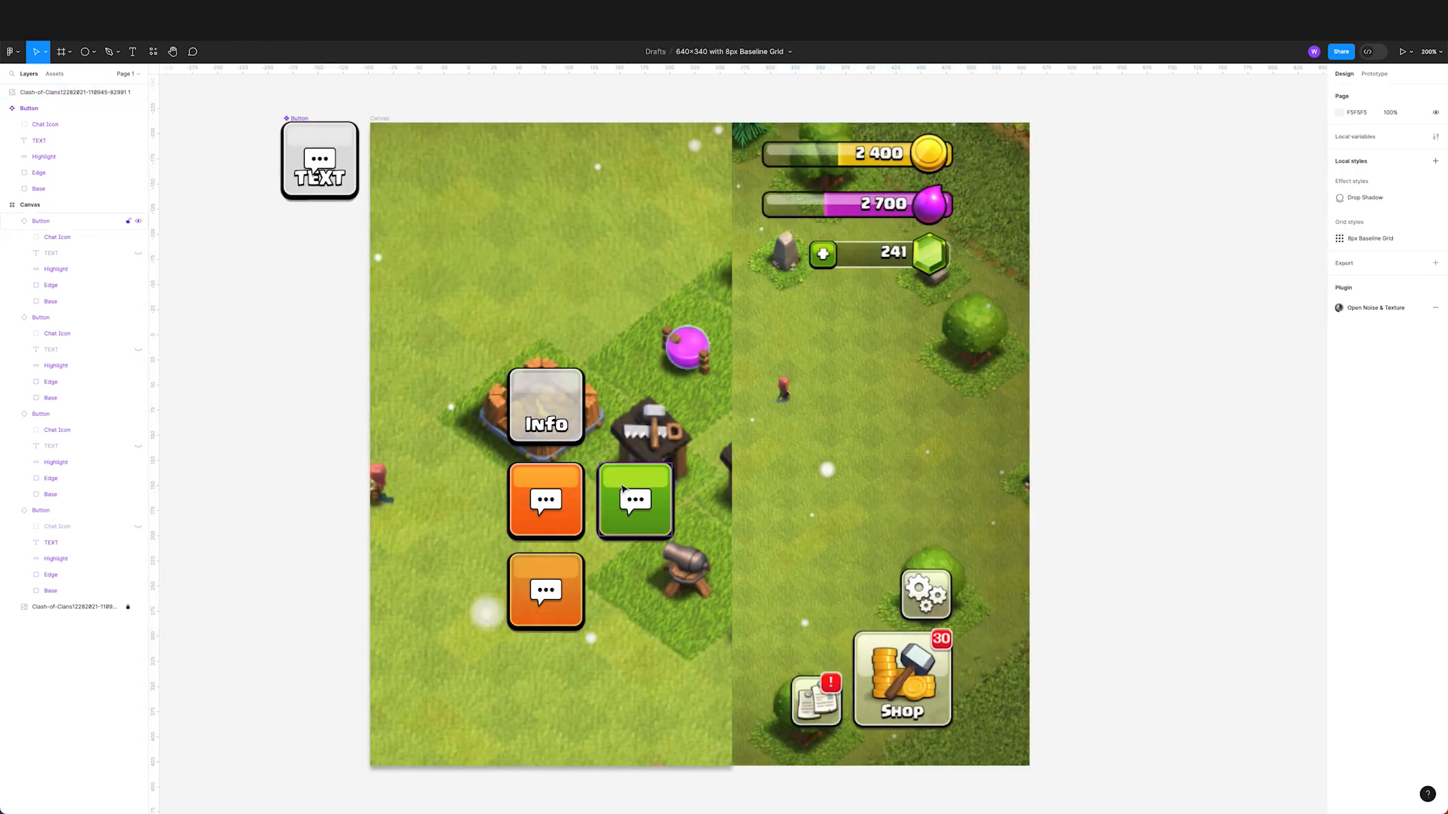
# Step: Add an inner shadow effect to the Base layer of the main Button component
pyautogui.keyDown('super'); pyautogui.click(335, 151); pyautogui.keyUp('super')
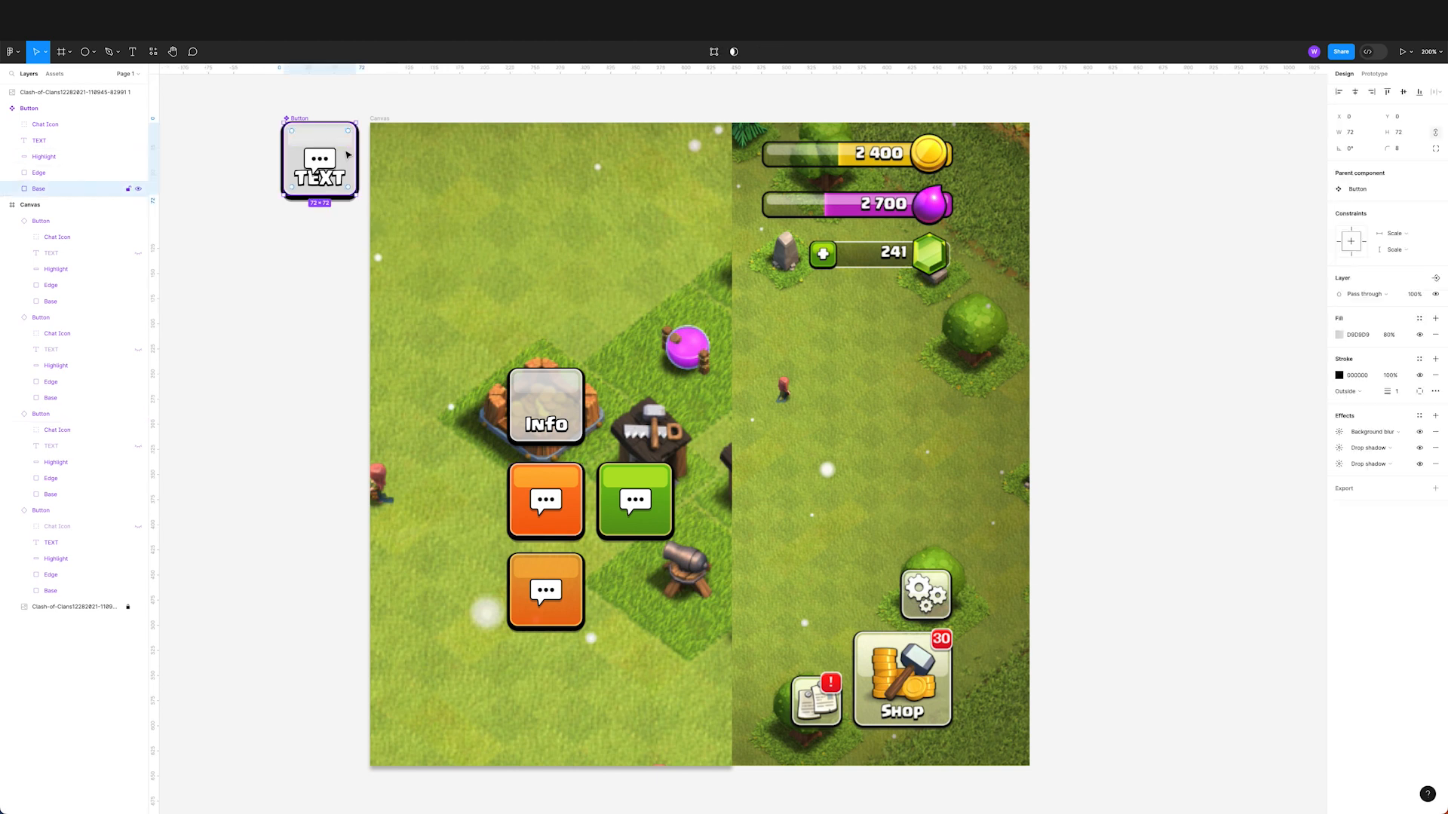
pyautogui.click(1435, 416)
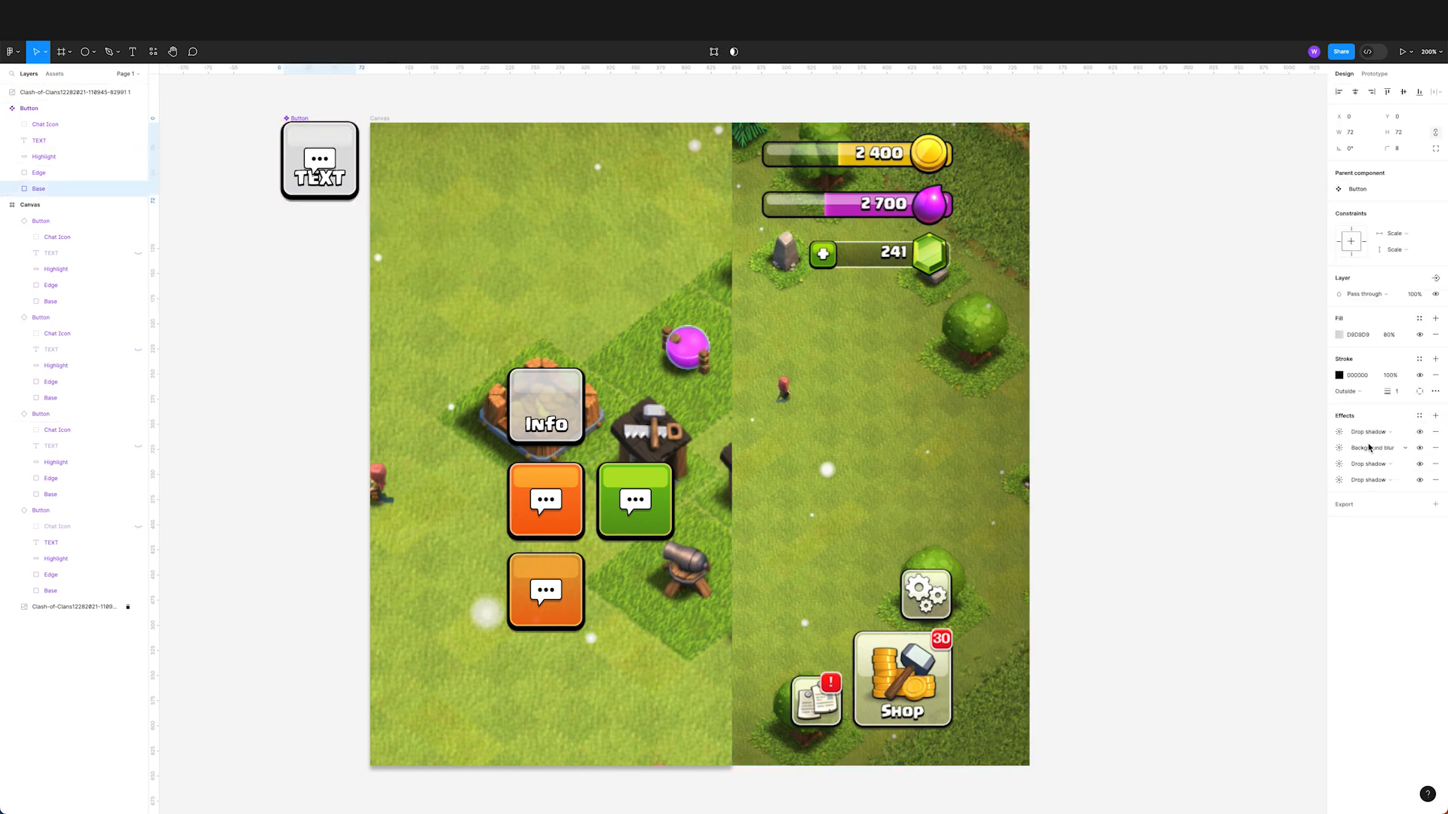
pyautogui.click(1354, 433)
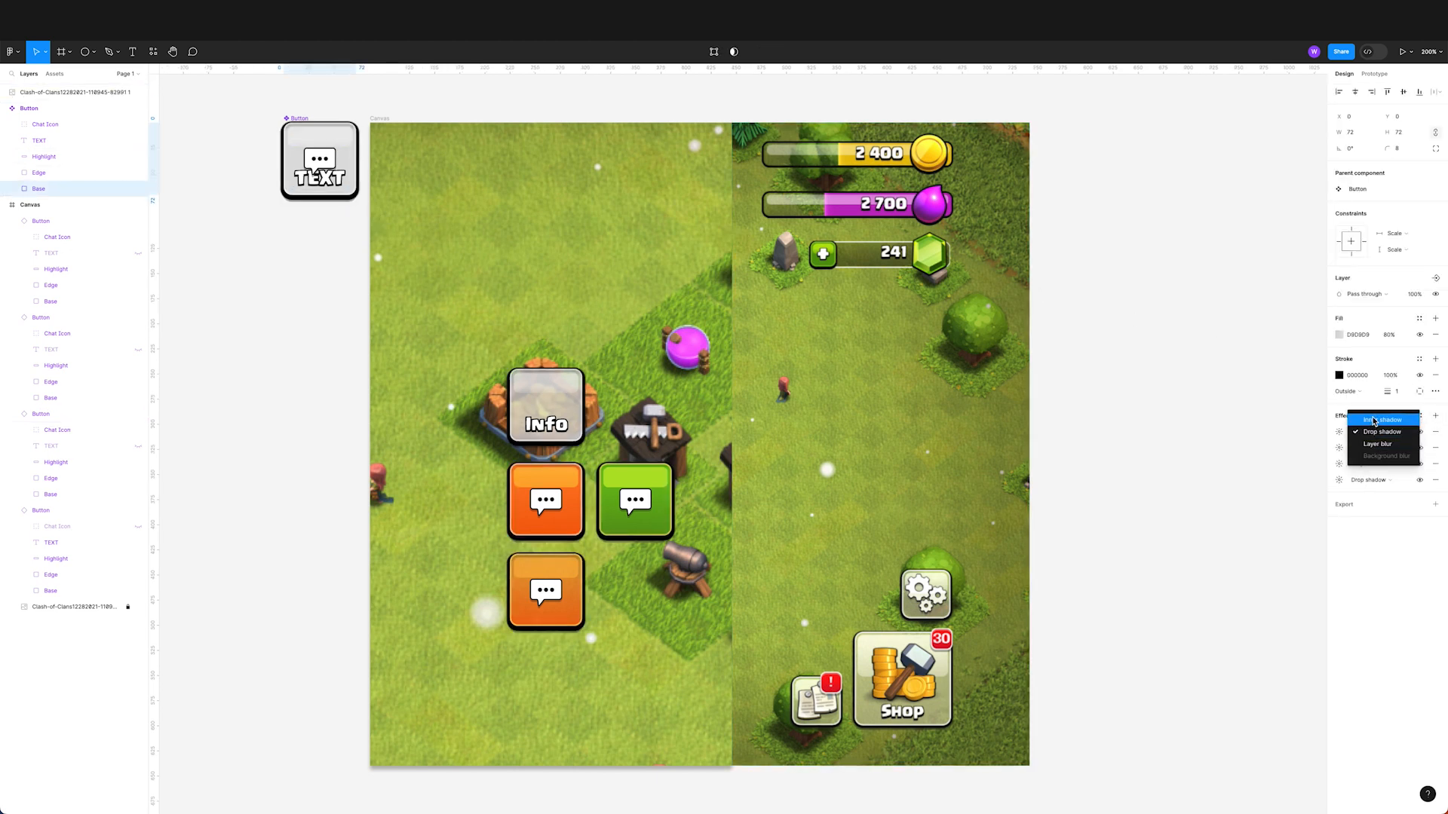
pyautogui.click(1374, 421)
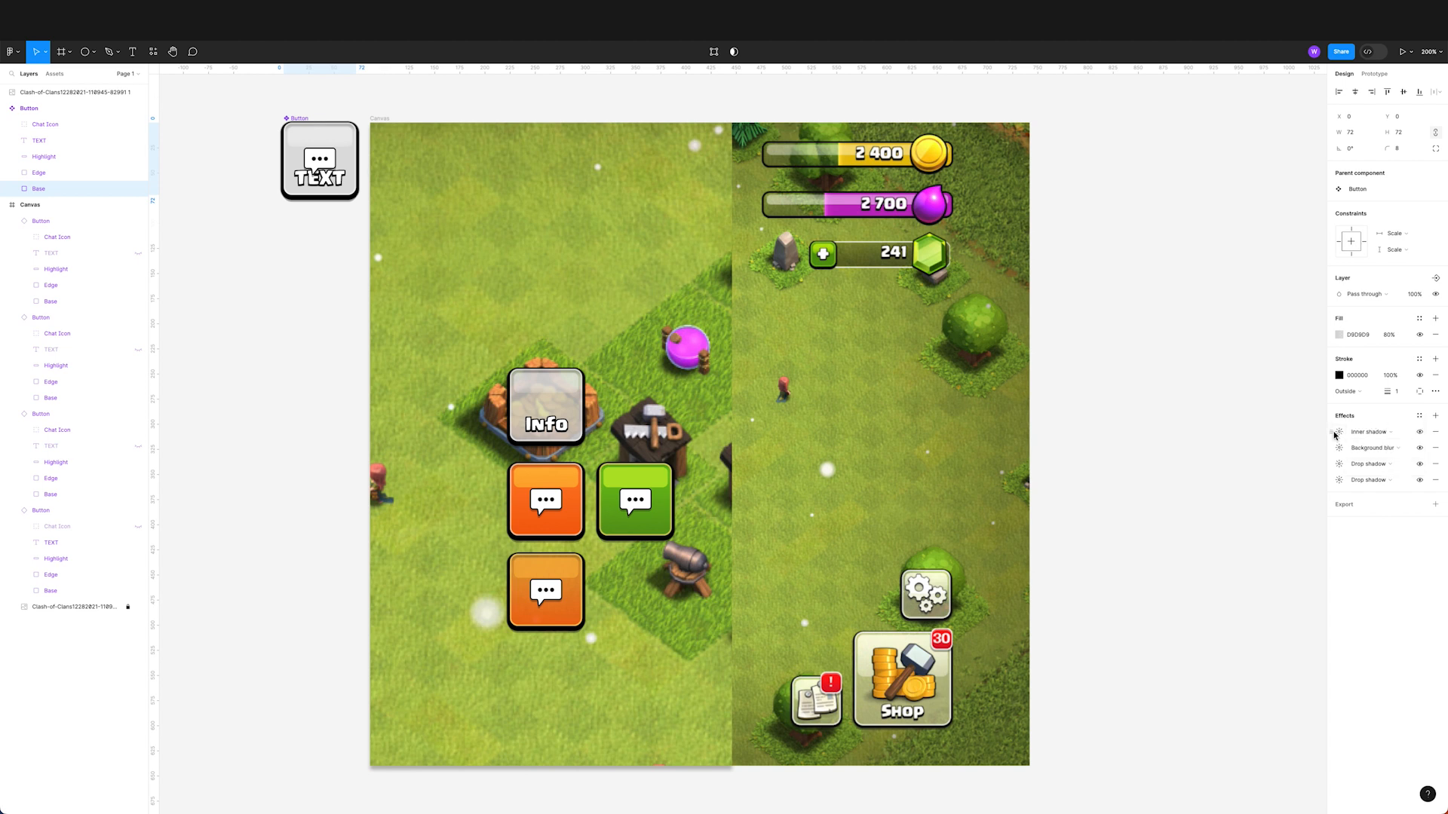
# Step: Configure the Base layer's inner shadow with Y offset 0, colour FFFFFF and spread 3
pyautogui.click(1339, 432)
pyautogui.click(1236, 472)
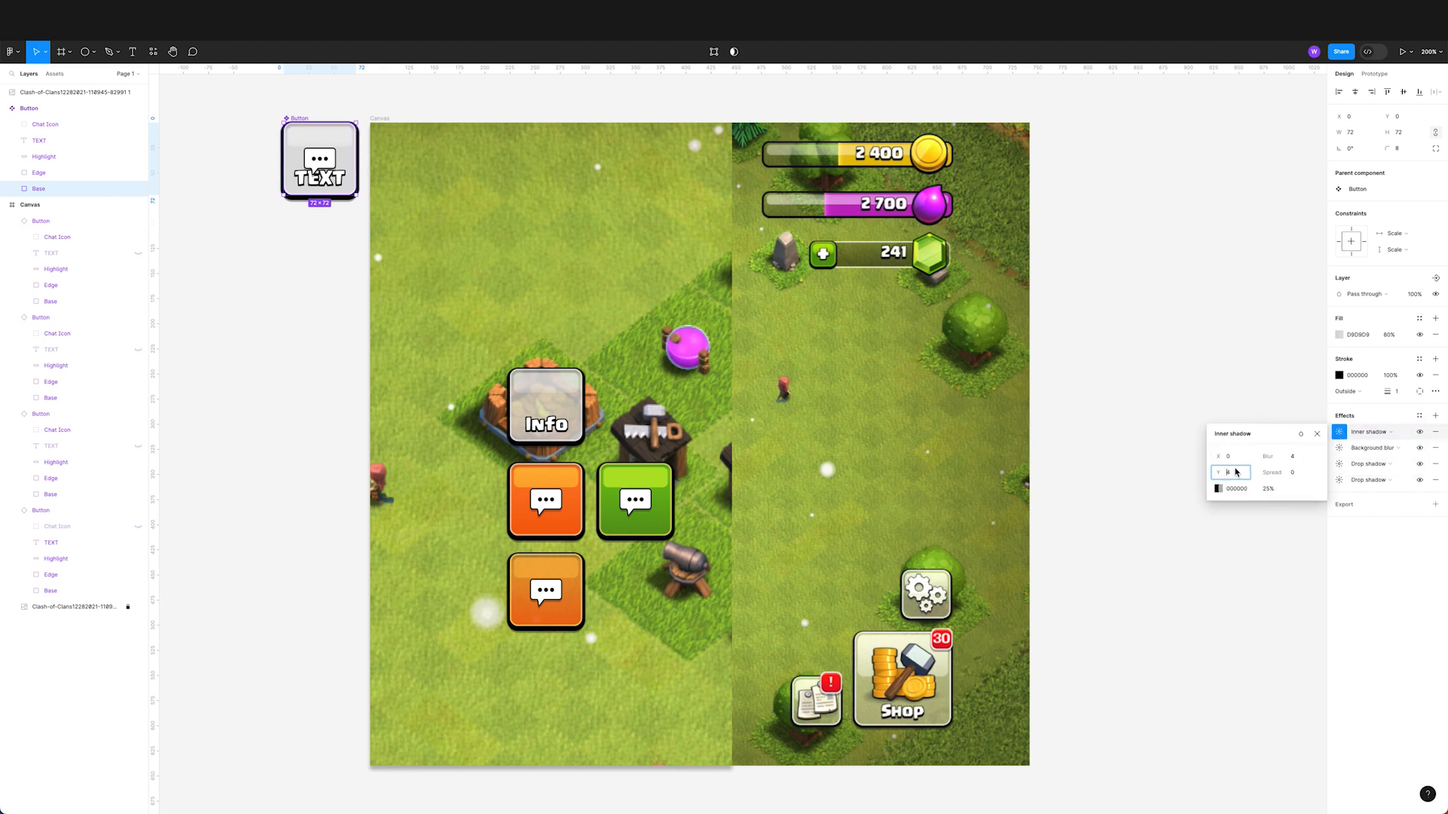
pyautogui.click(1217, 490)
pyautogui.moveTo(1152, 545); pyautogui.dragTo(1034, 482)
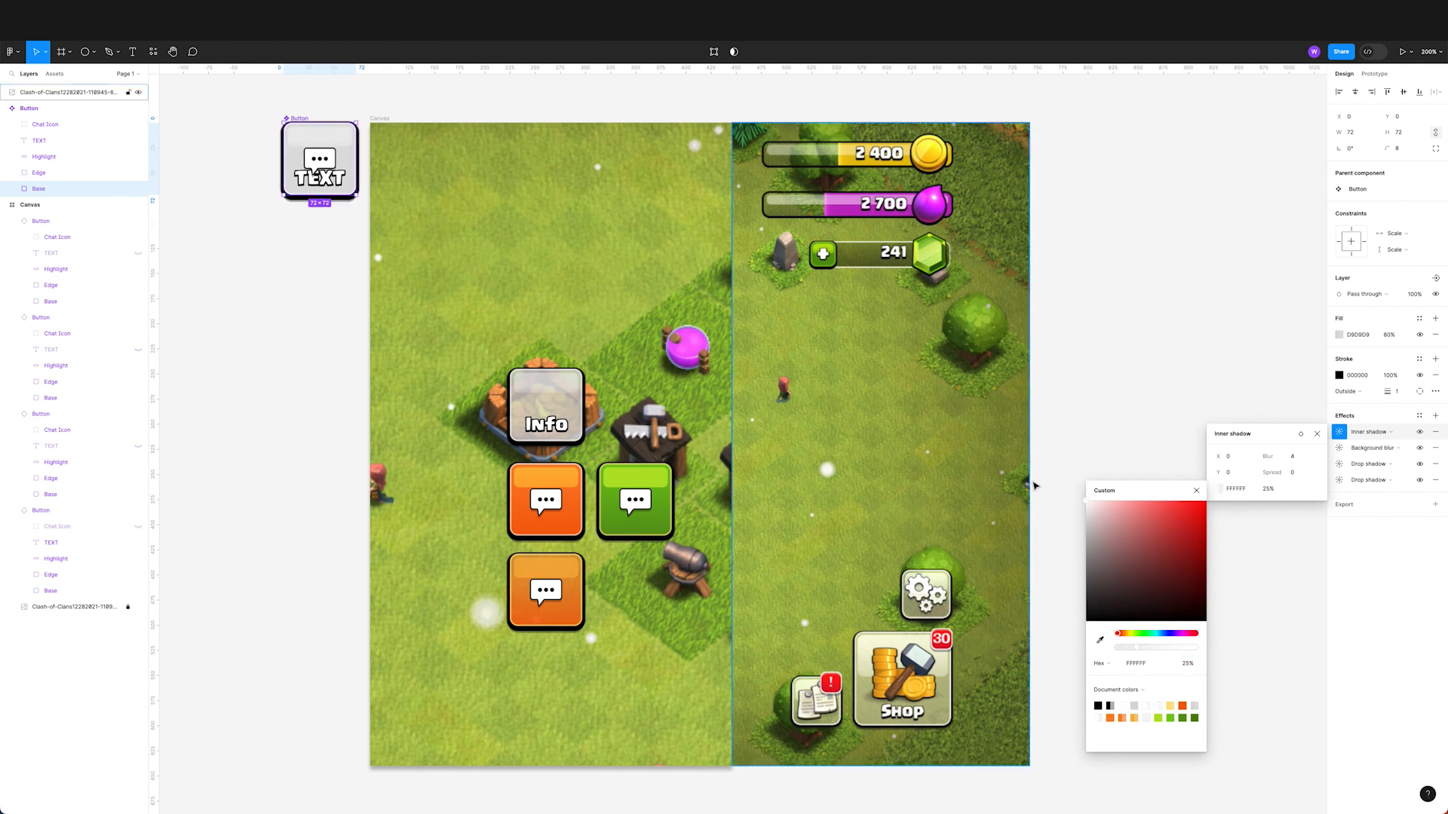
pyautogui.click(1209, 496)
pyautogui.moveTo(1273, 473); pyautogui.dragTo(1274, 473)
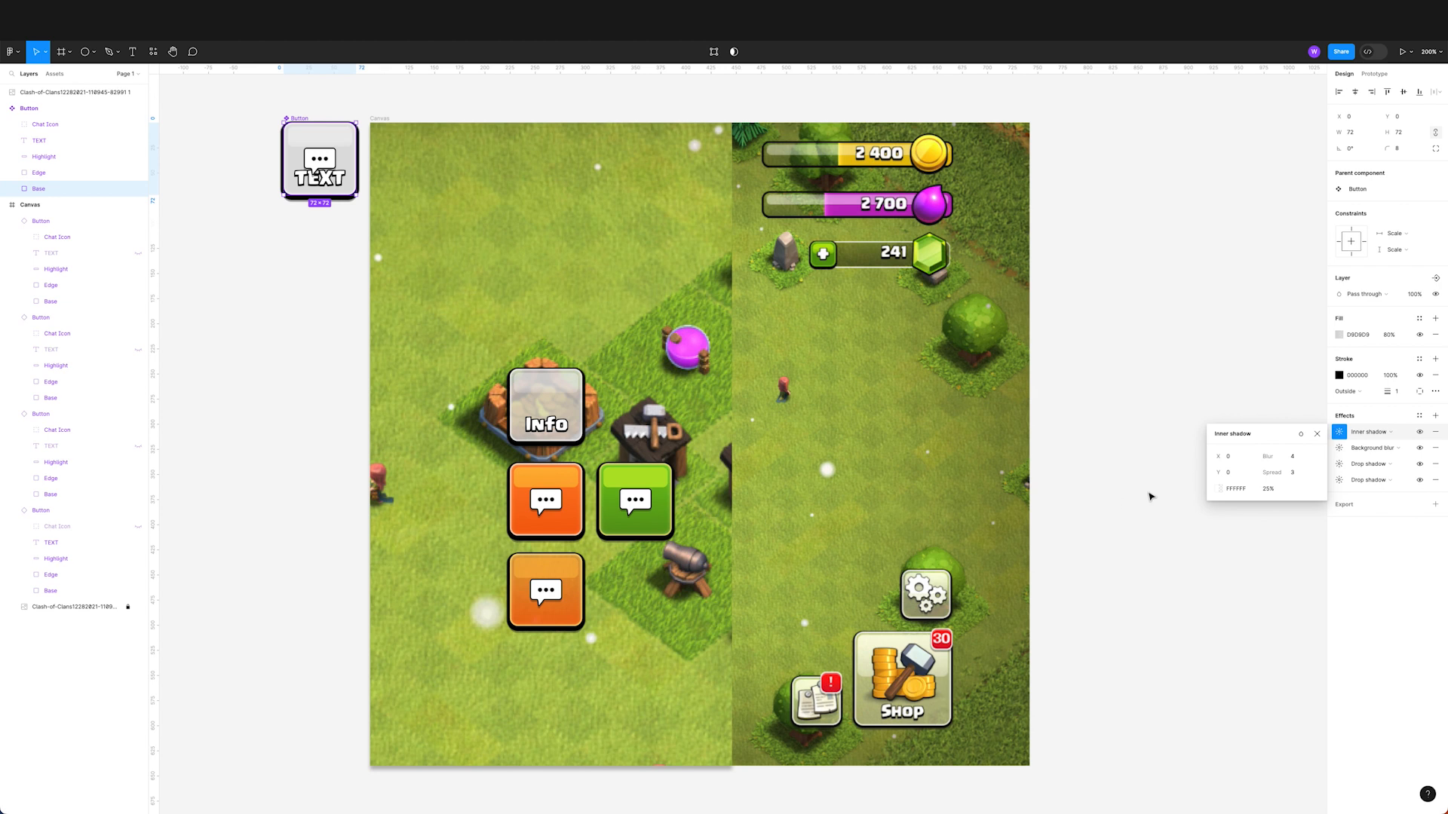
pyautogui.click(1316, 436)
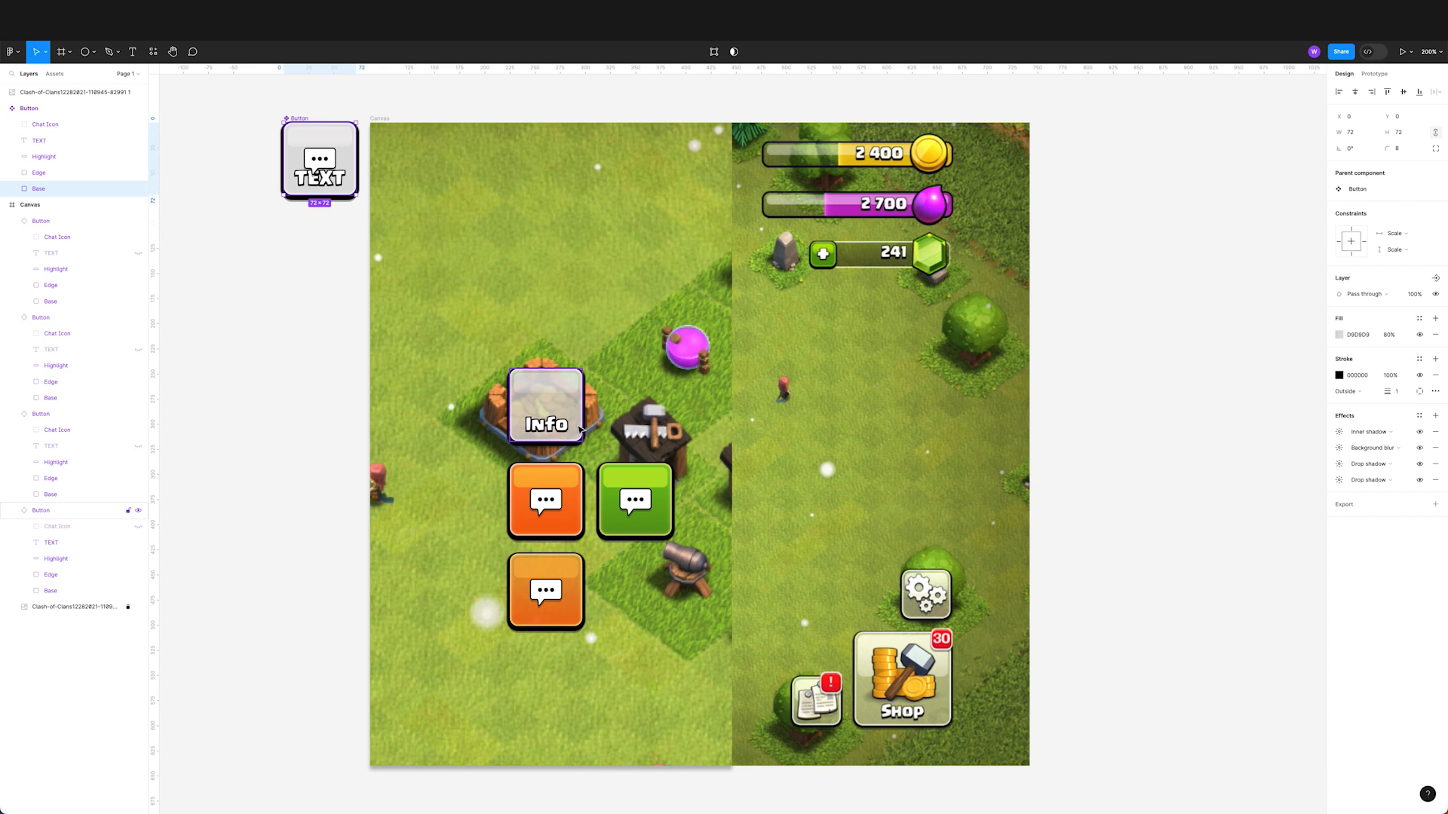
# Step: Duplicate the Info button directly above the original and widen the copy to 210 × 72, keeping it centred
pyautogui.click(280, 316)
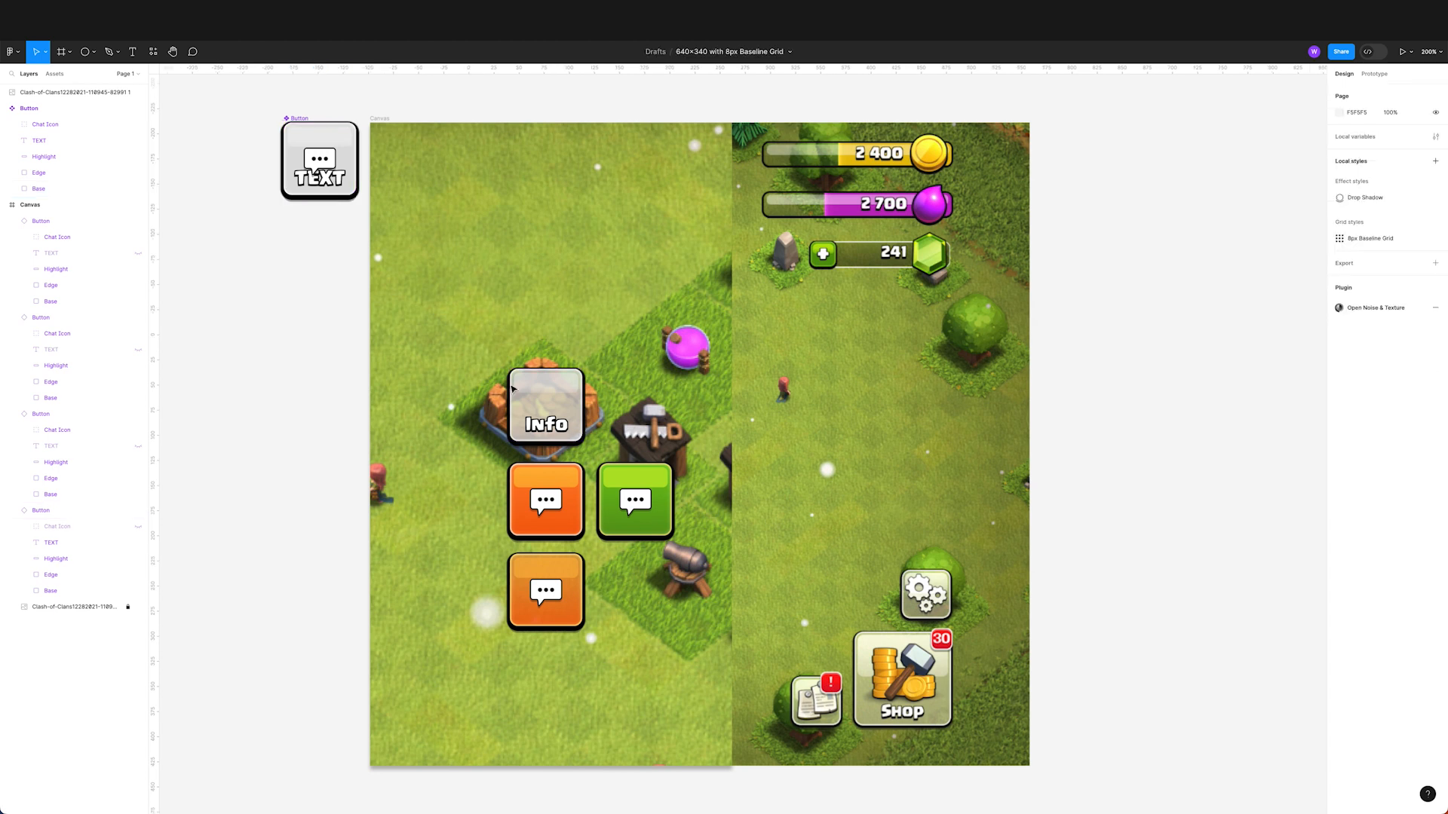
pyautogui.click(560, 419)
pyautogui.moveTo(563, 416); pyautogui.dragTo(563, 309)
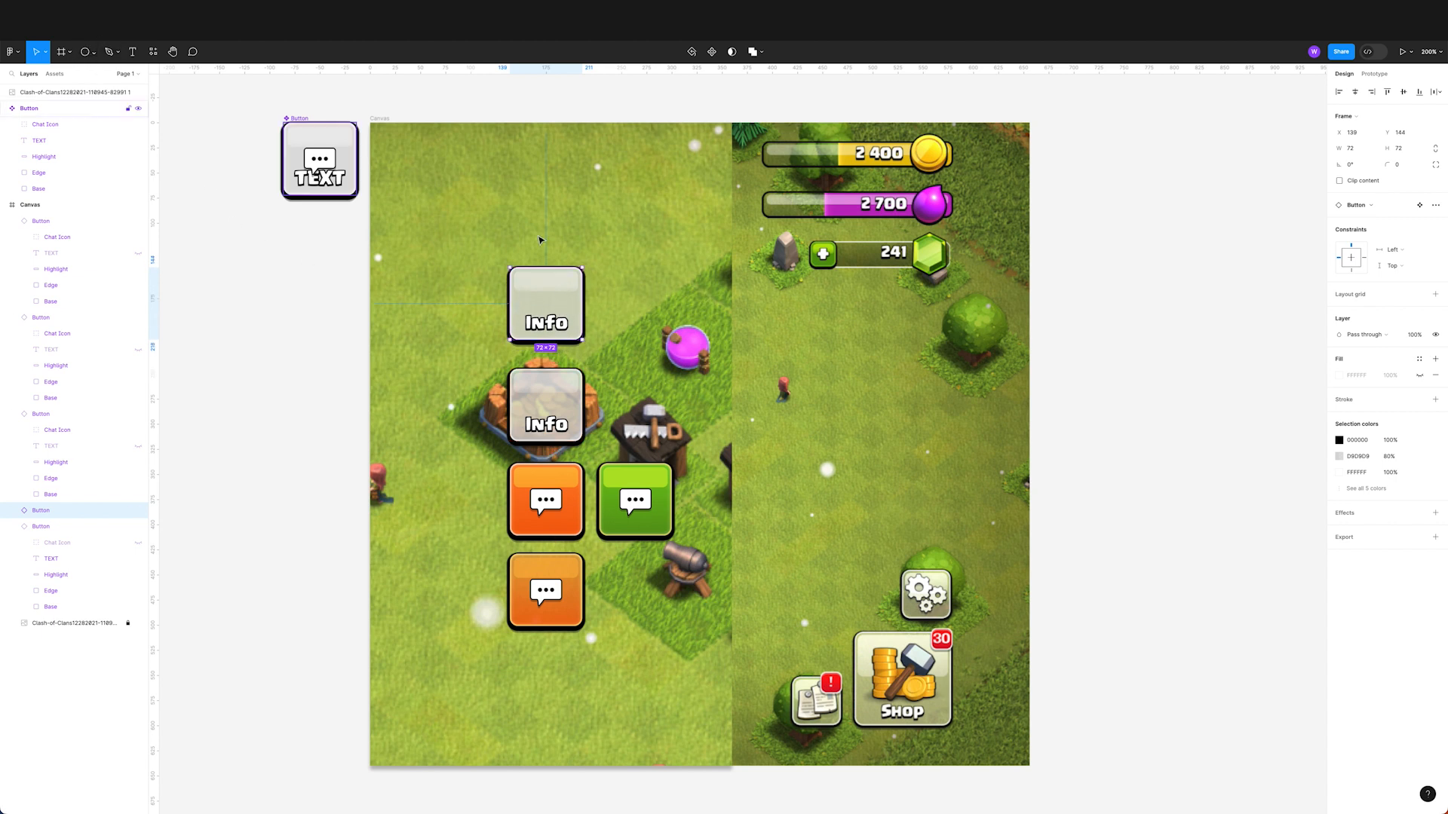
pyautogui.moveTo(588, 298); pyautogui.dragTo(653, 298)
# Step: Detach the wide button copy from its component and reduce its height to 32
pyautogui.rightClick(86, 510)
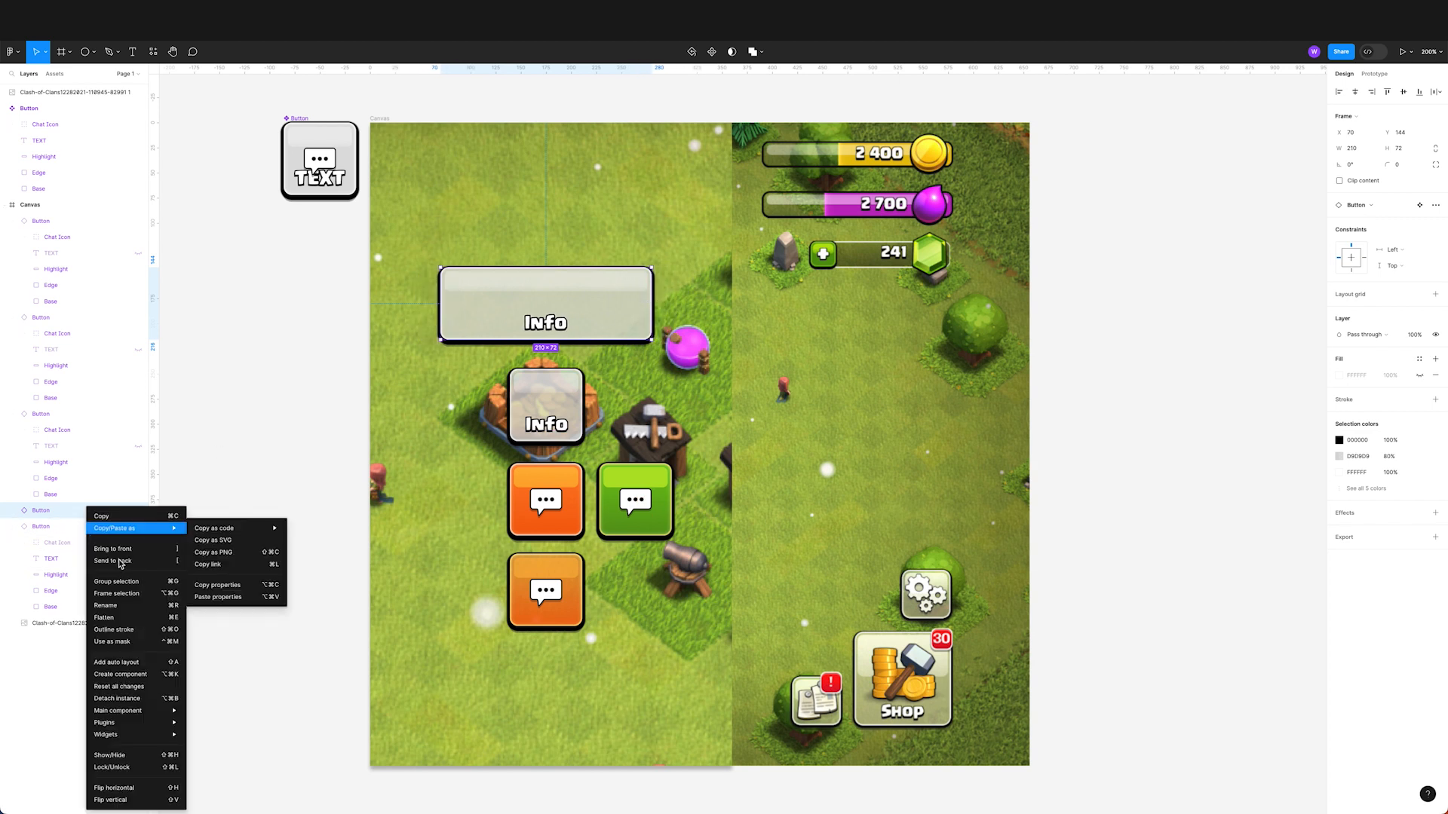
pyautogui.click(133, 700)
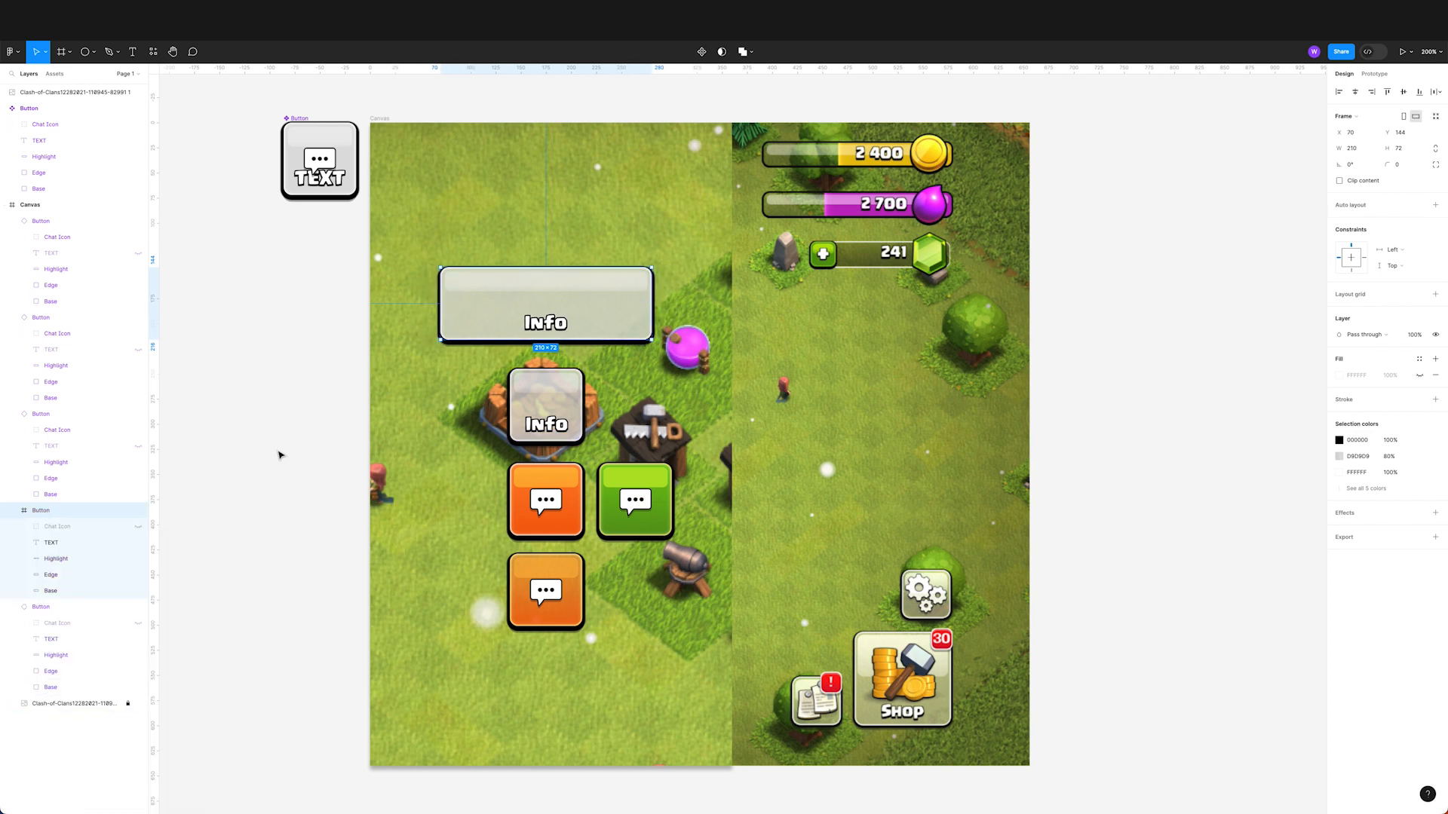
pyautogui.moveTo(458, 340); pyautogui.dragTo(463, 300)
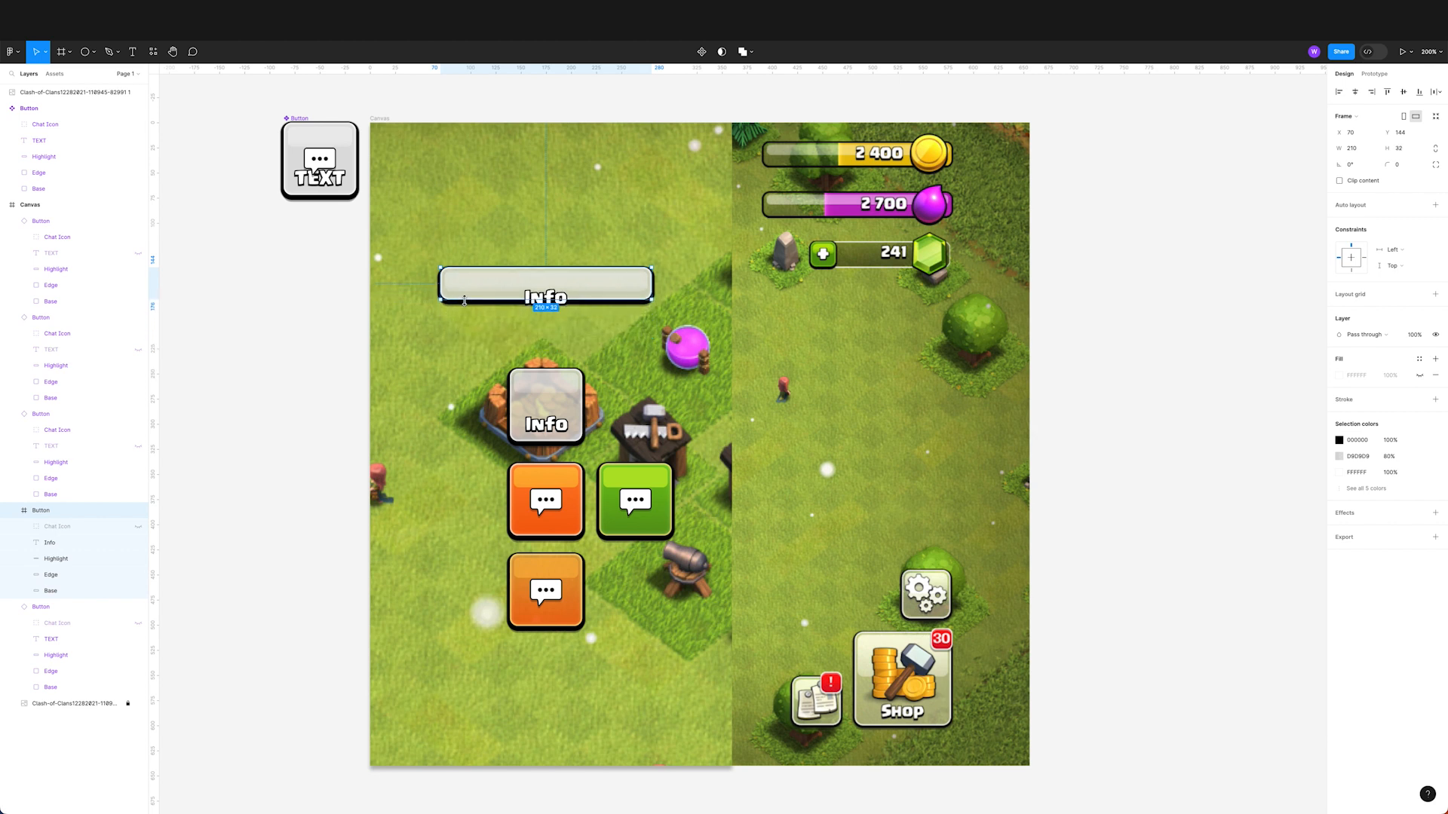
# Step: Shorten the Highlight layer inside the detached bar to a height of 11
pyautogui.click(75, 559)
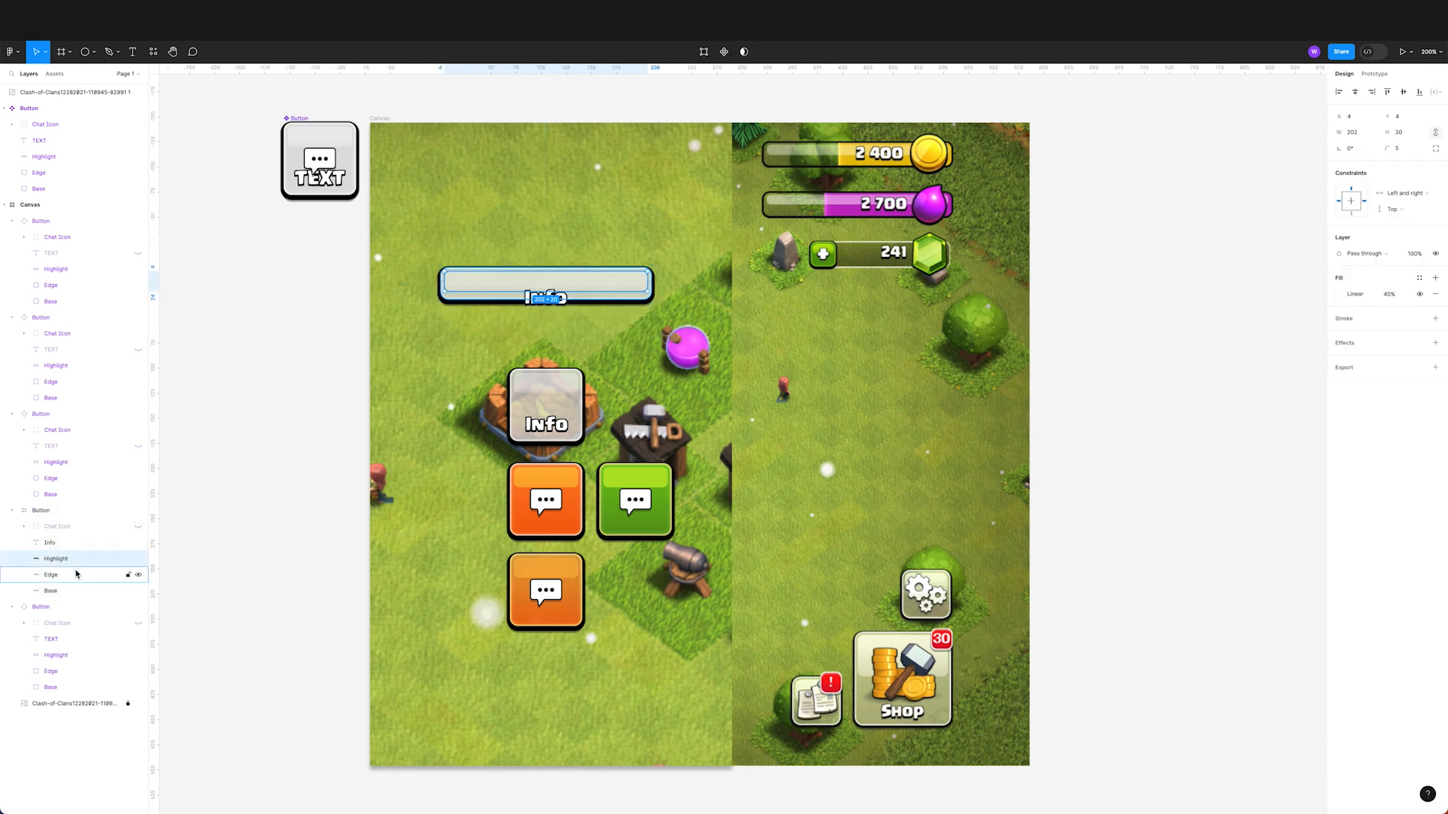
pyautogui.moveTo(508, 292); pyautogui.dragTo(509, 285)
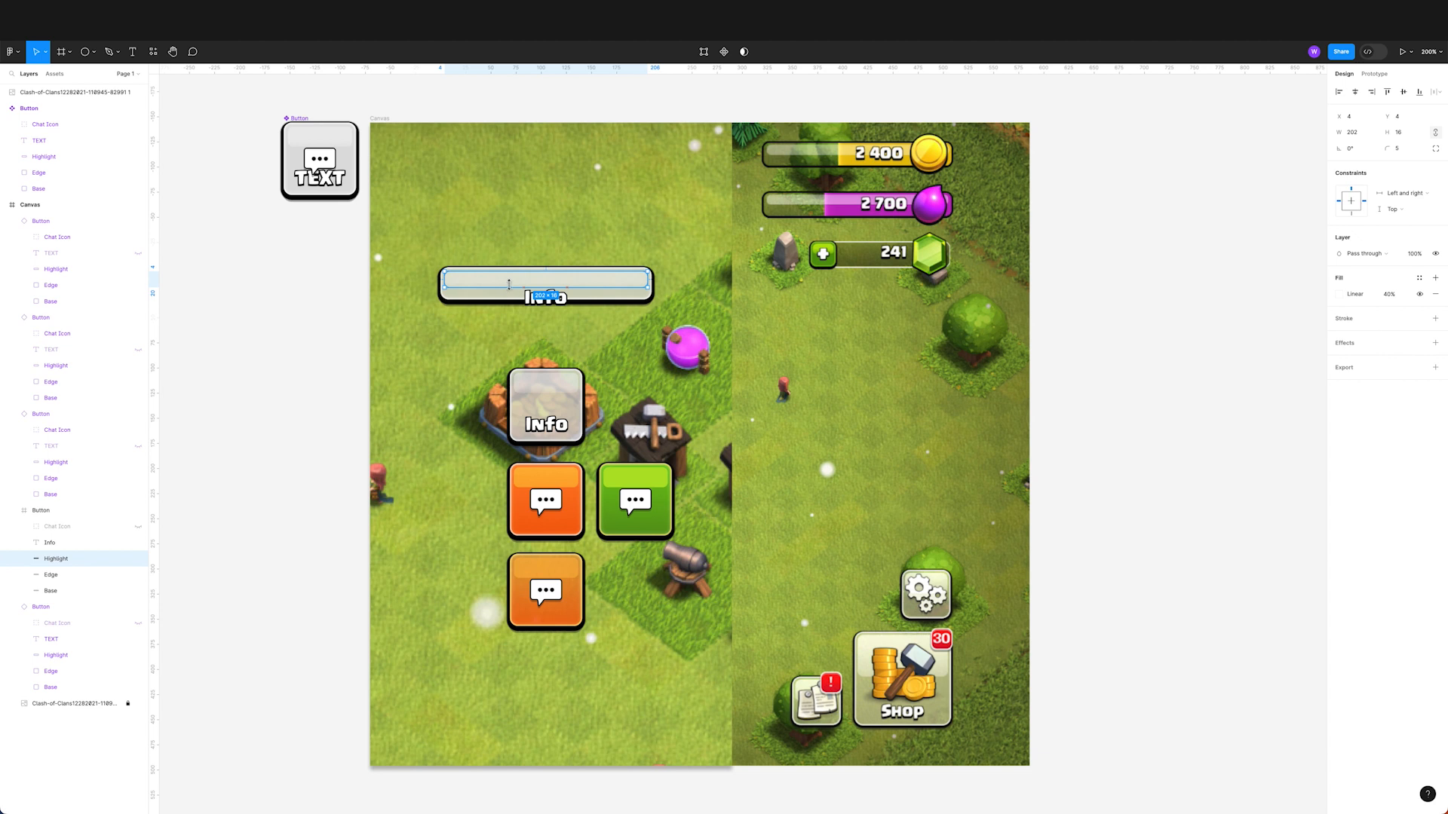
pyautogui.moveTo(508, 285); pyautogui.dragTo(508, 279)
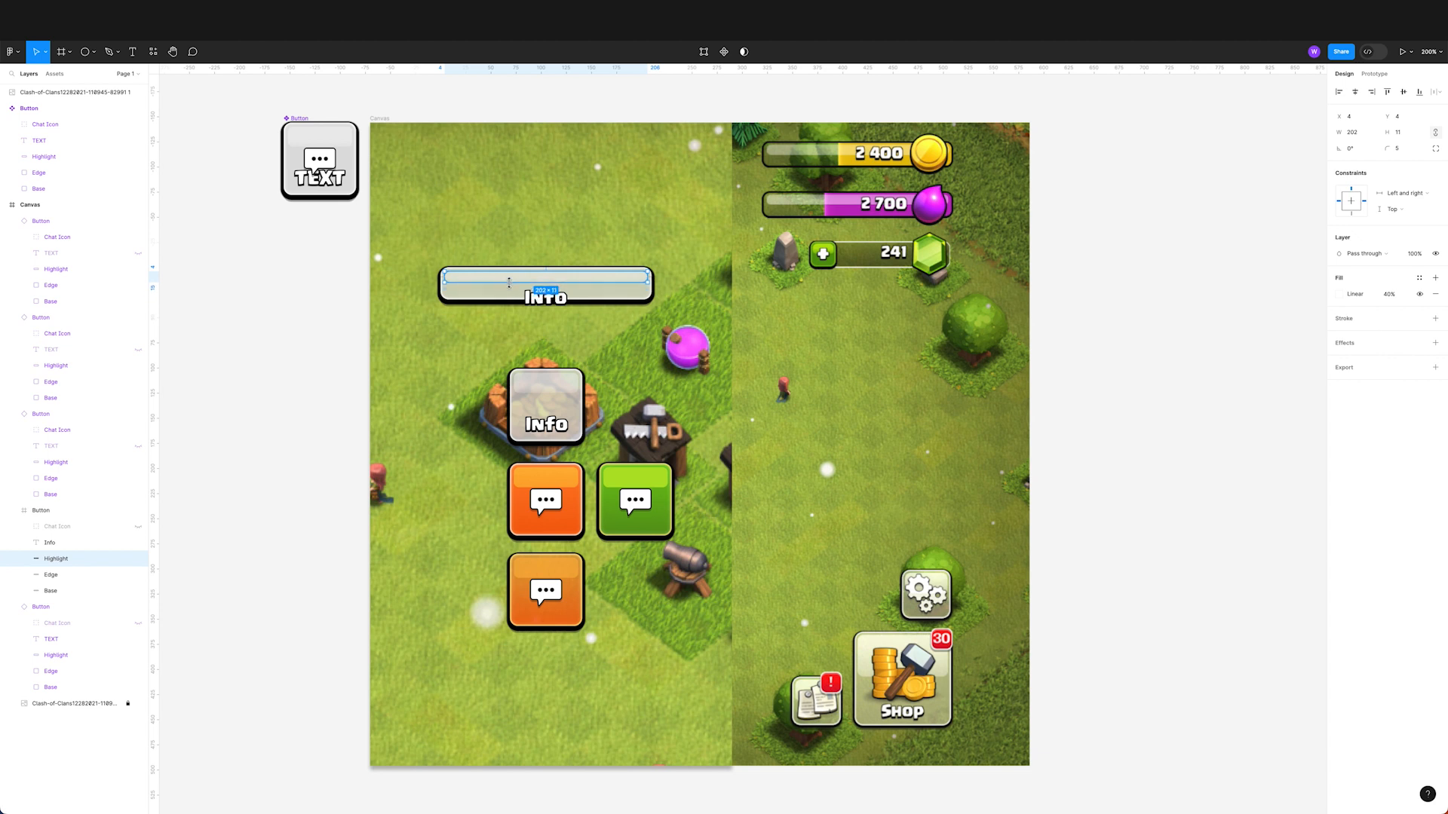
pyautogui.click(505, 298)
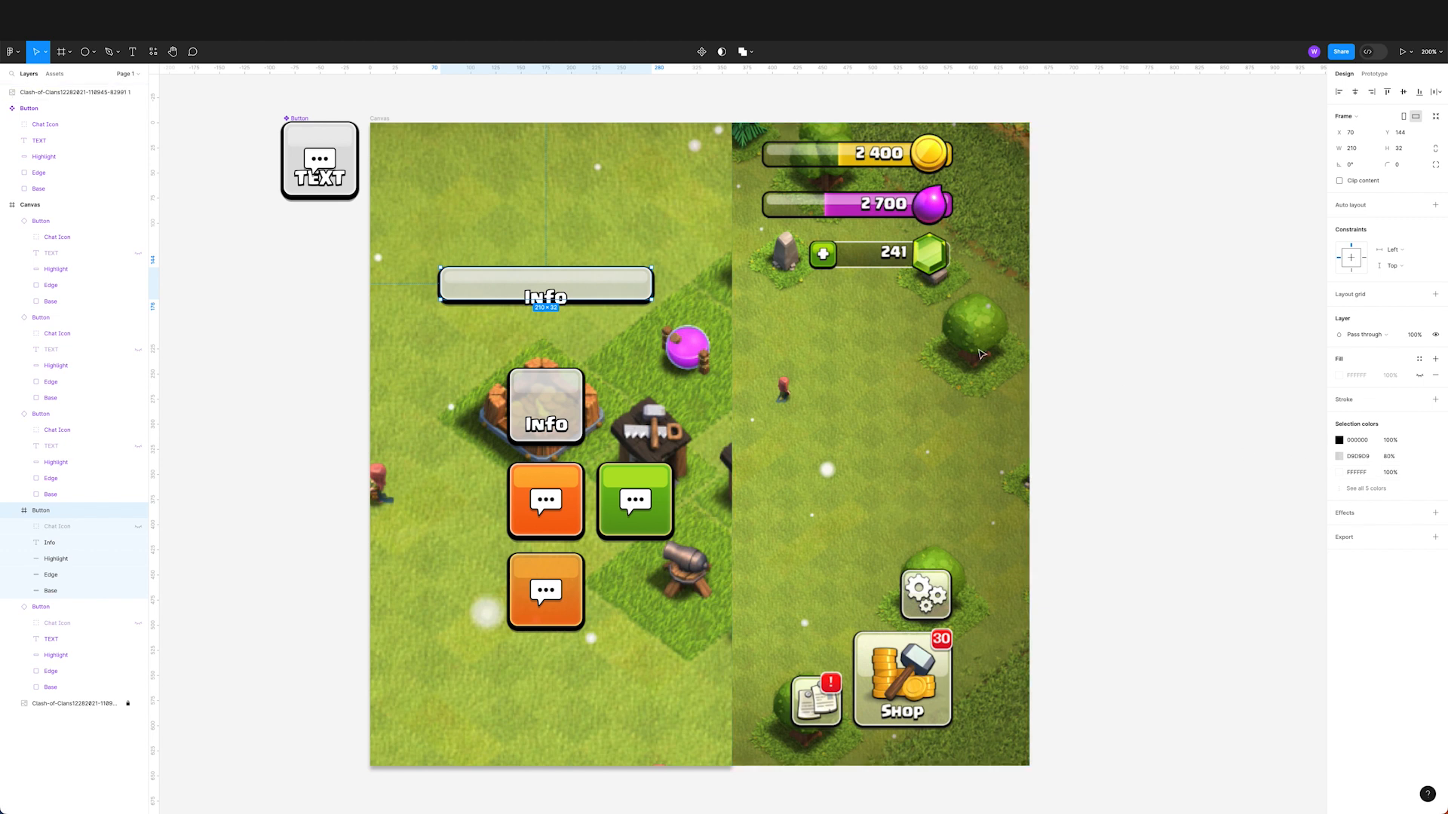
pyautogui.click(79, 559)
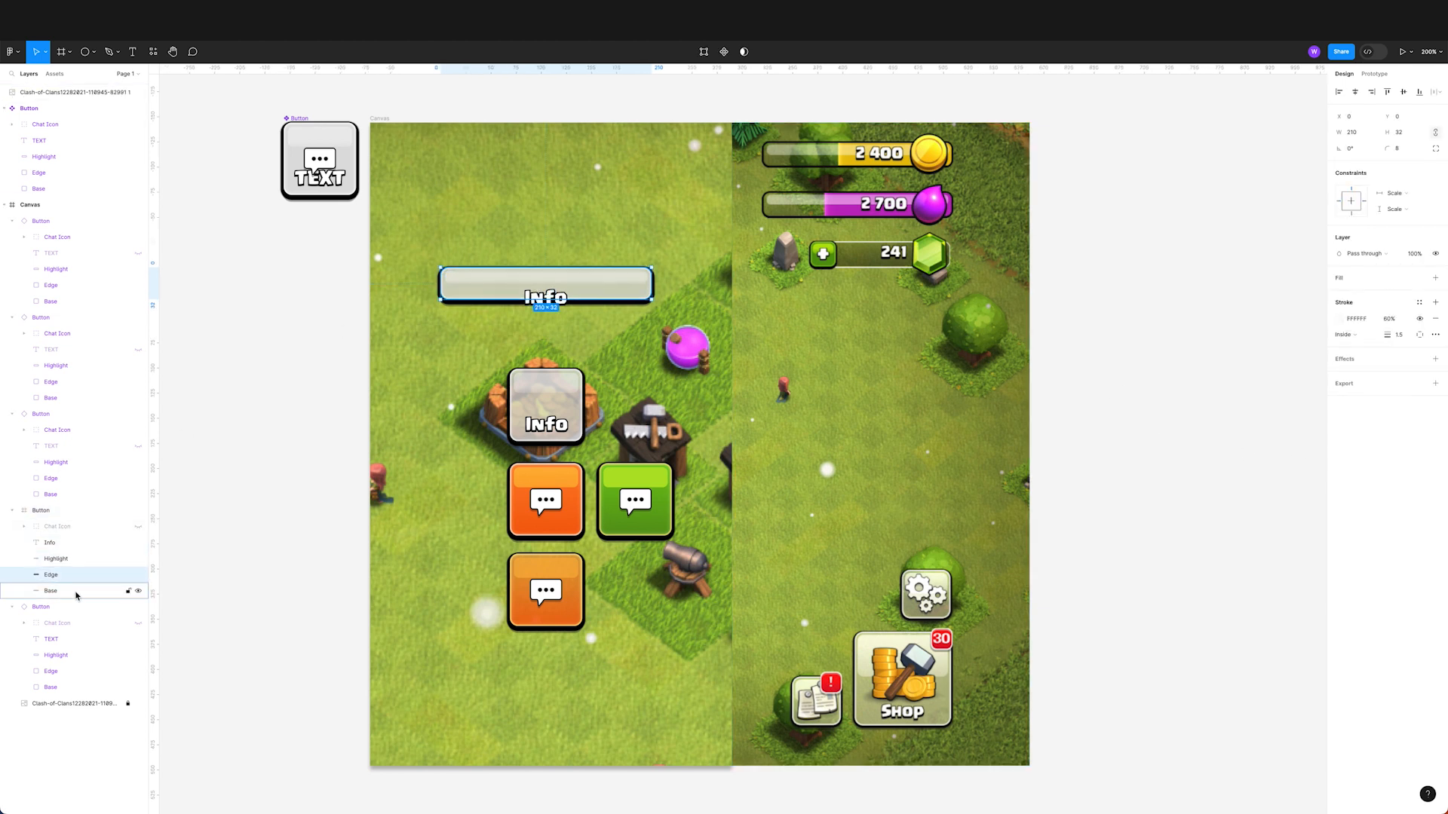
pyautogui.click(80, 591)
# Step: Enlarge the bar's text box to fit inside the bar at 197 × 22 and replace its text with 2 400
pyautogui.click(98, 544)
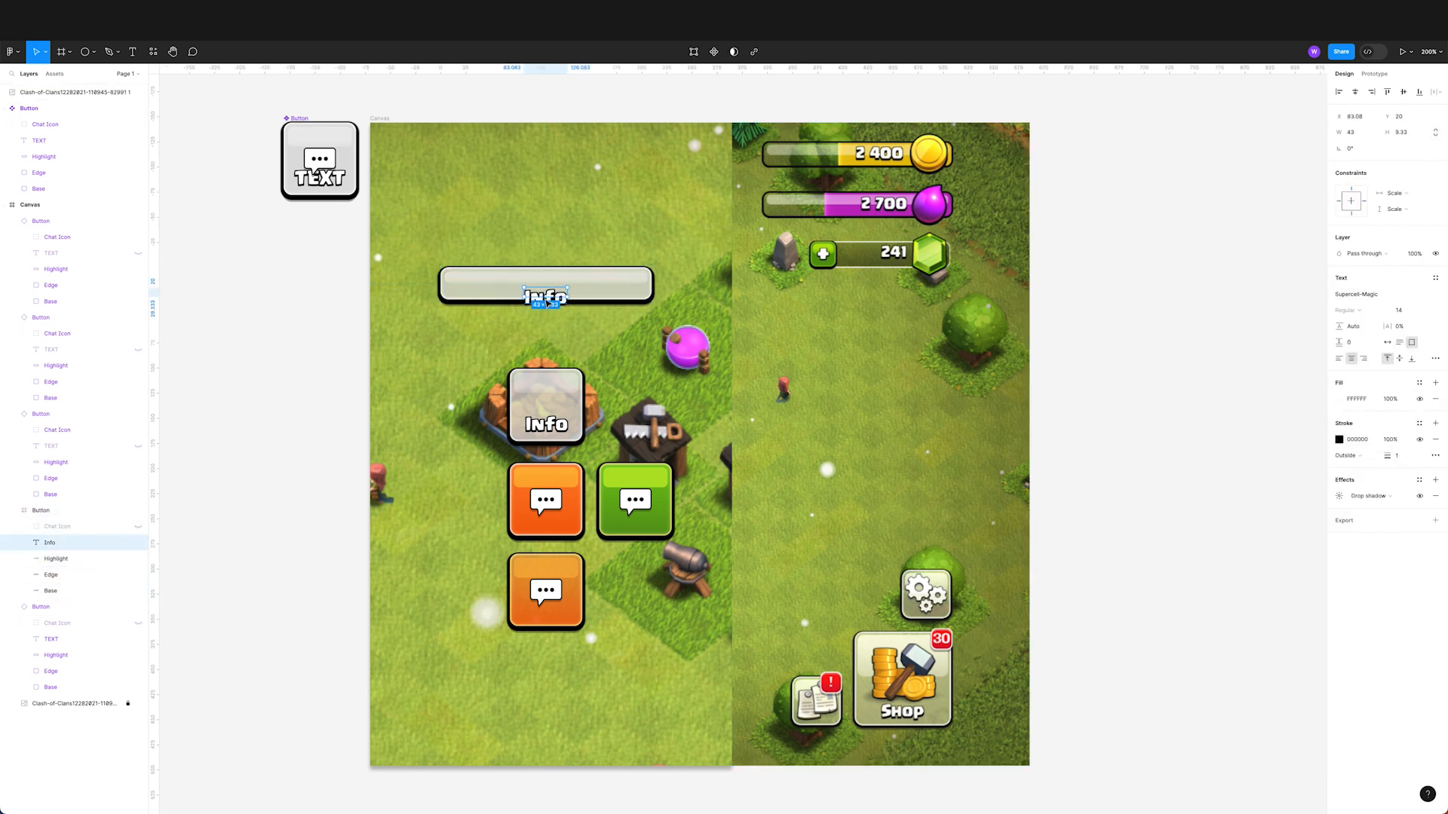
pyautogui.moveTo(548, 277); pyautogui.dragTo(548, 274)
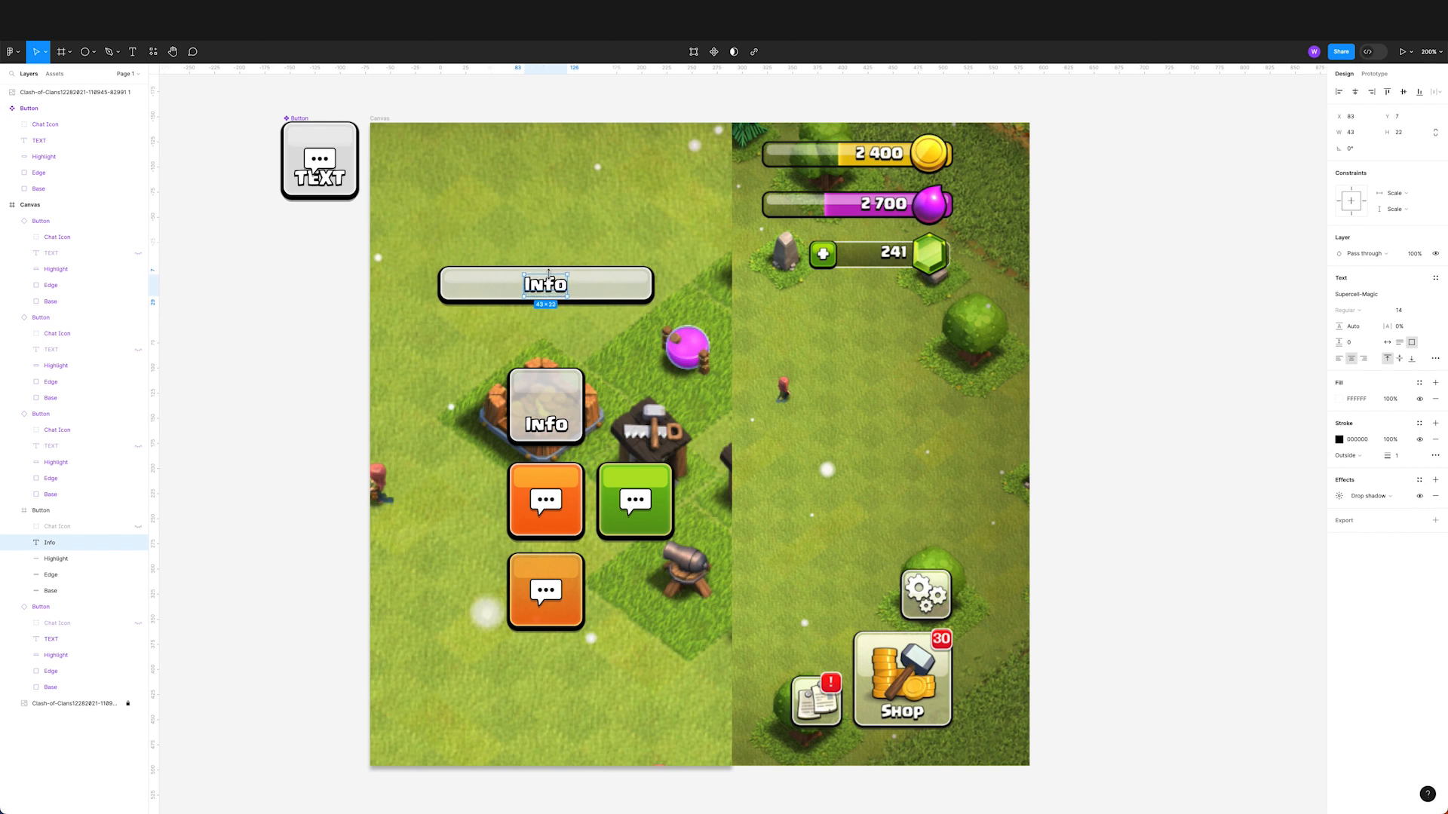
pyautogui.doubleClick(552, 286)
pyautogui.write('2 400')
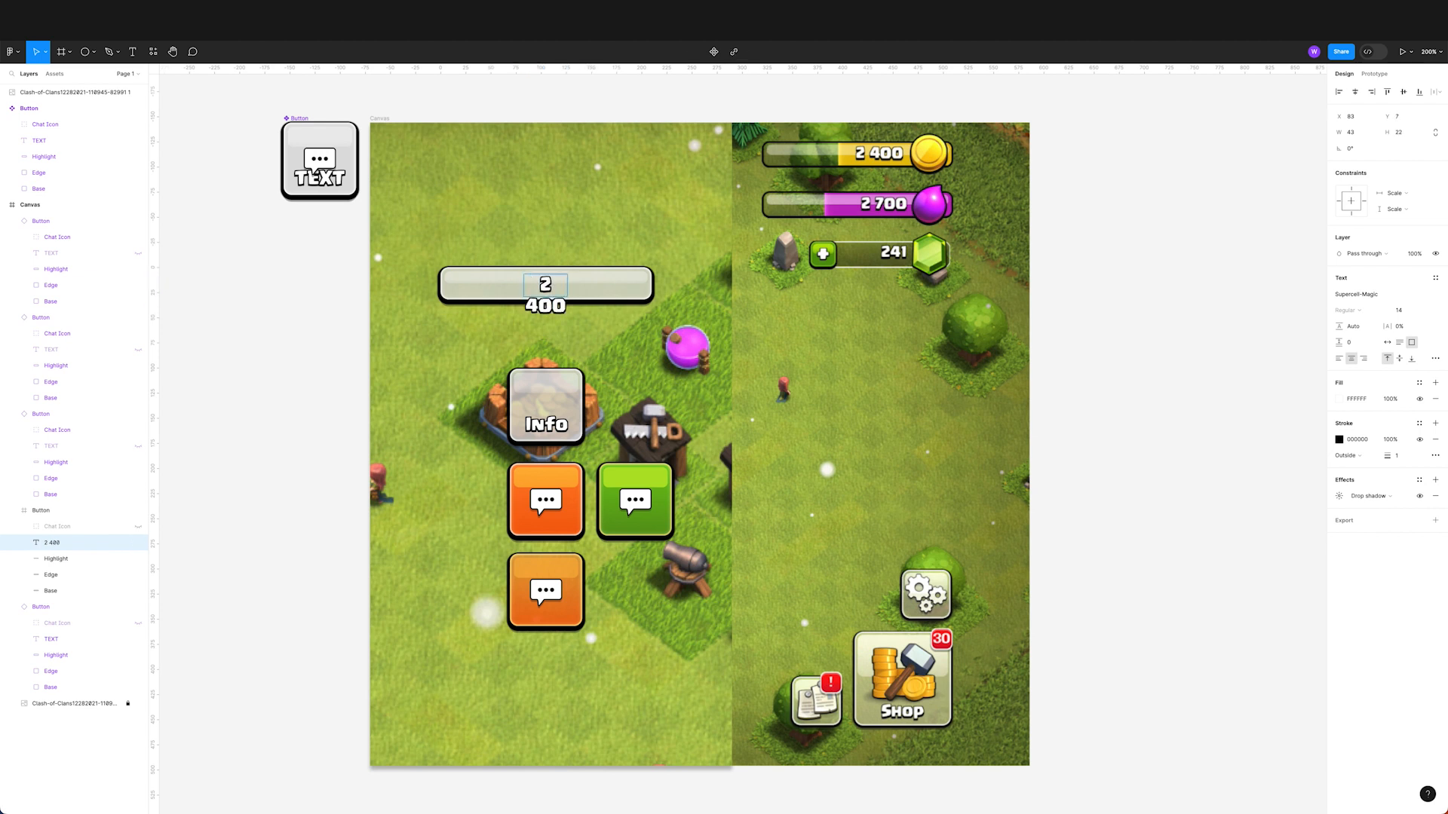
pyautogui.press('Escape')
pyautogui.moveTo(567, 288); pyautogui.dragTo(647, 287)
pyautogui.click(311, 415)
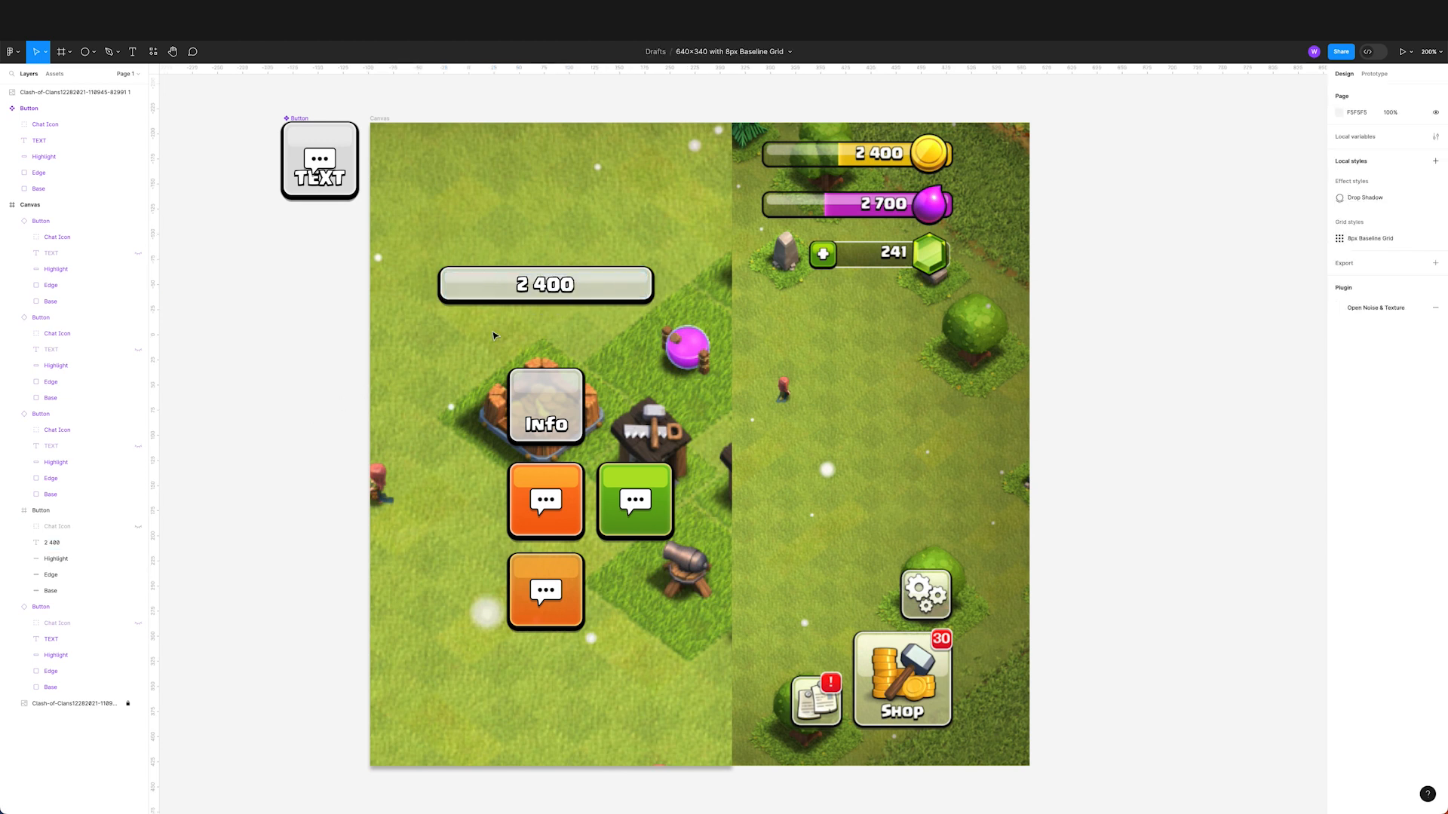
# Step: Move the bar's 2 400 text up to Y 5 and centre both it and the main component's TEXT vertically in their boxes
pyautogui.click(542, 287)
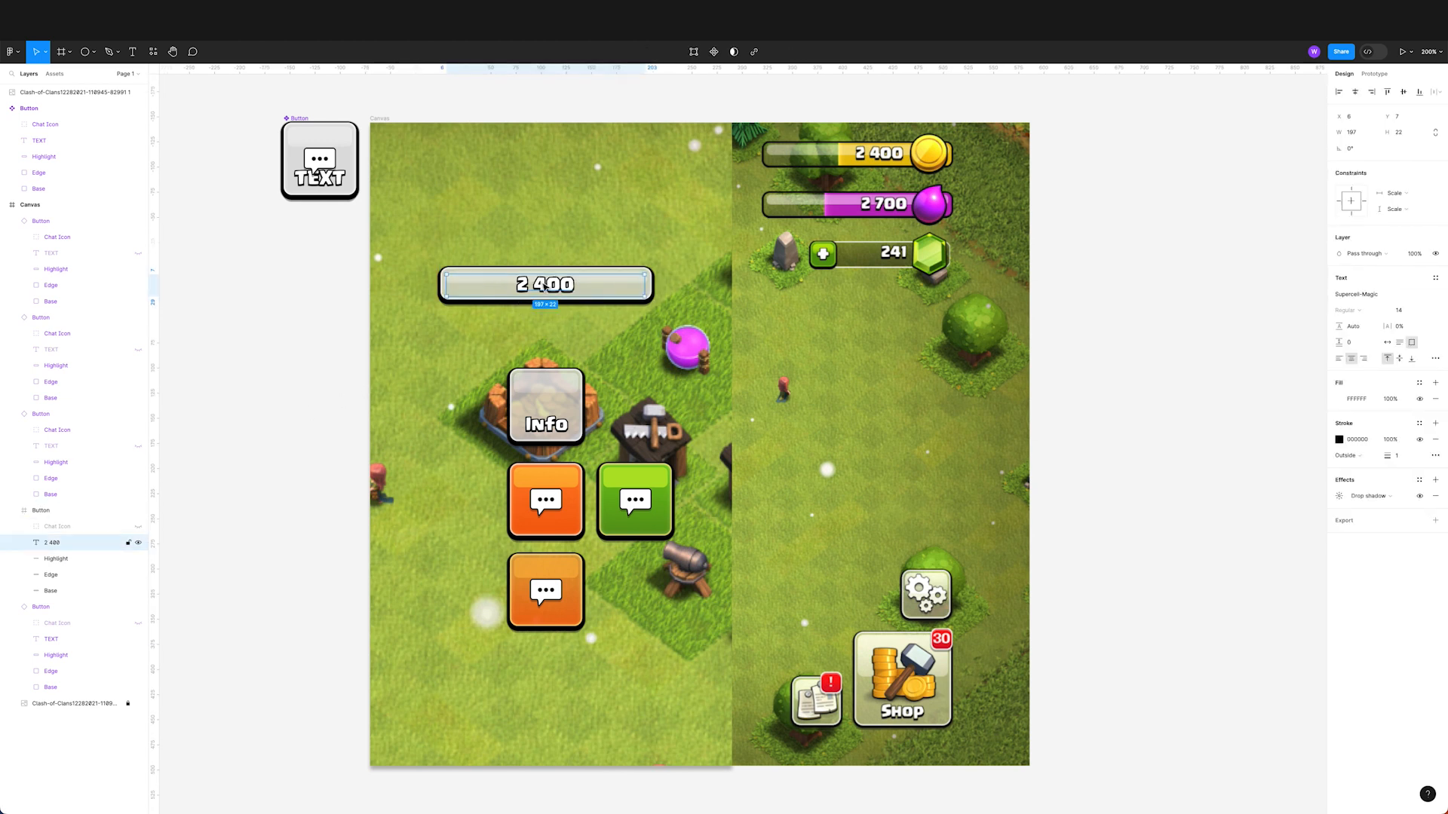
pyautogui.press('Up')
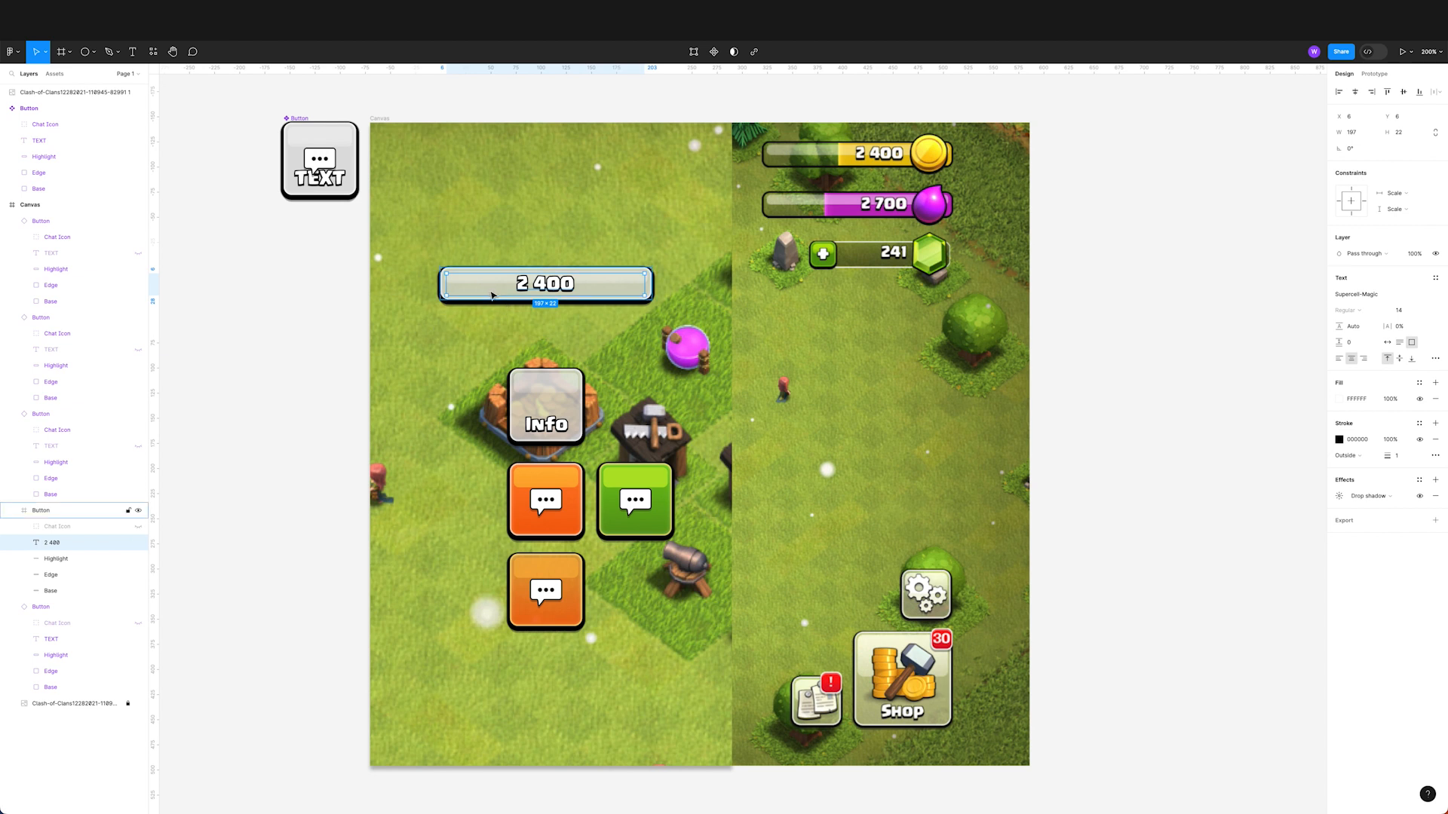
pyautogui.press('Up')
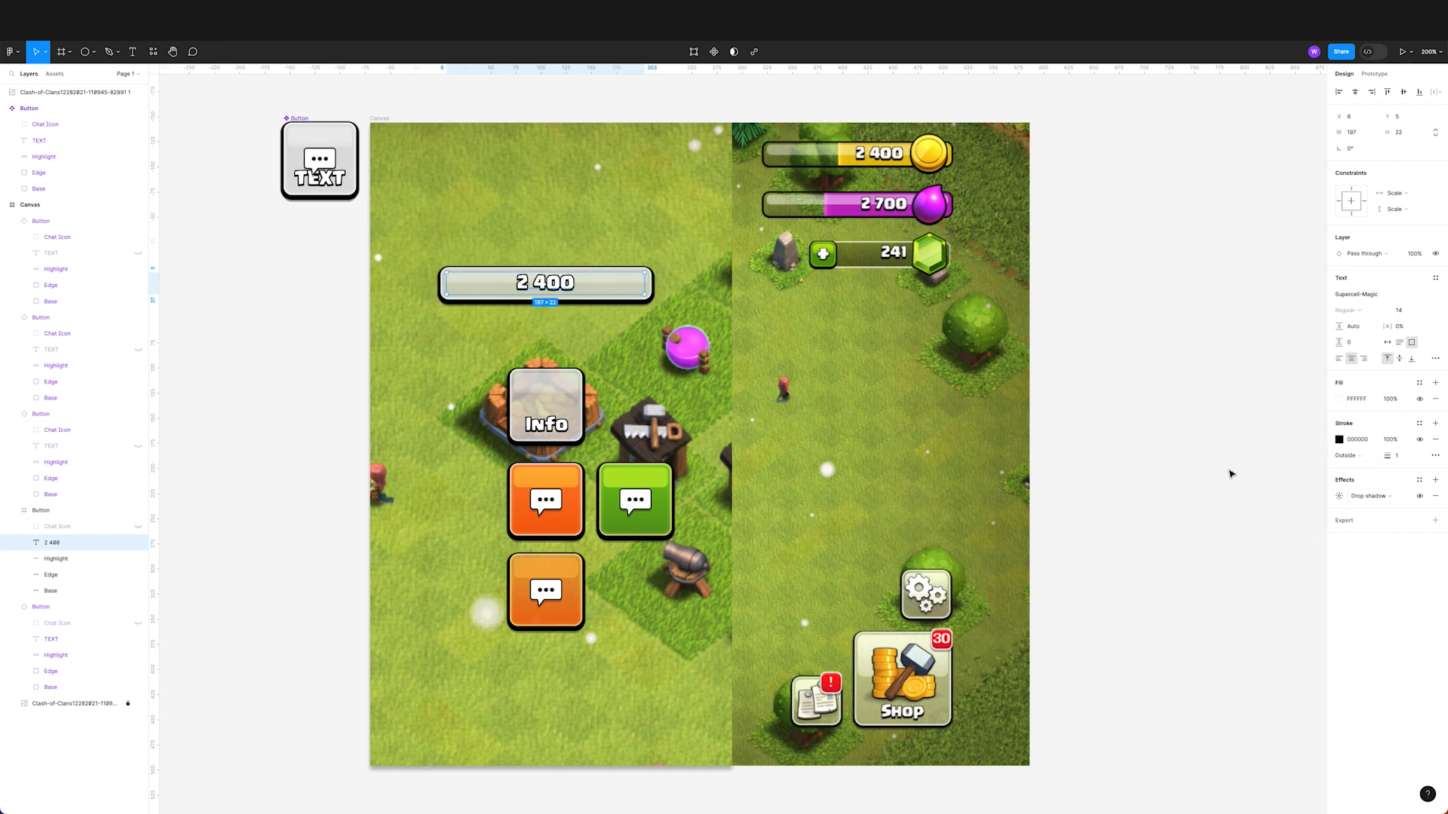
pyautogui.click(1400, 359)
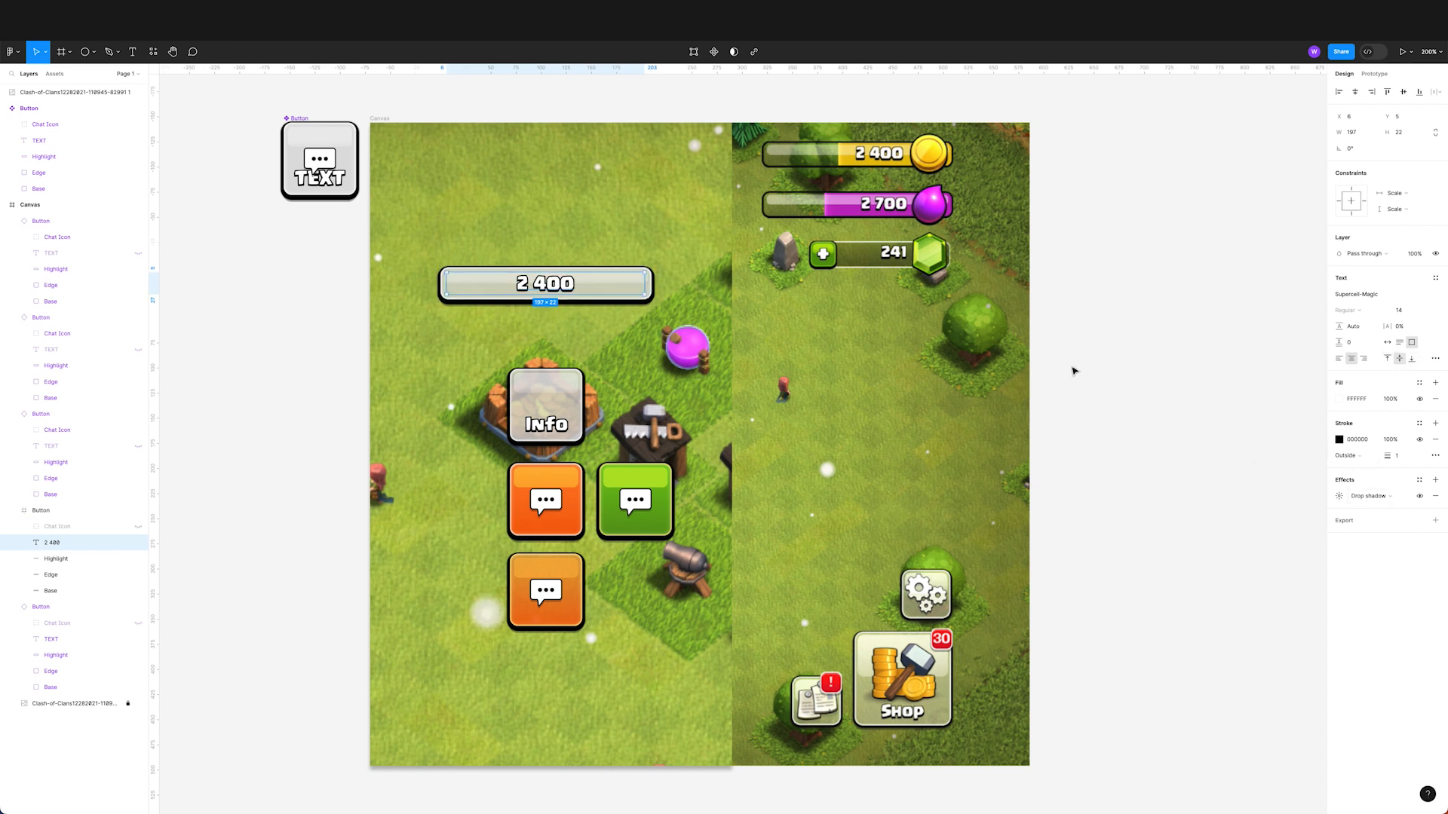
pyautogui.click(328, 185)
pyautogui.click(1400, 399)
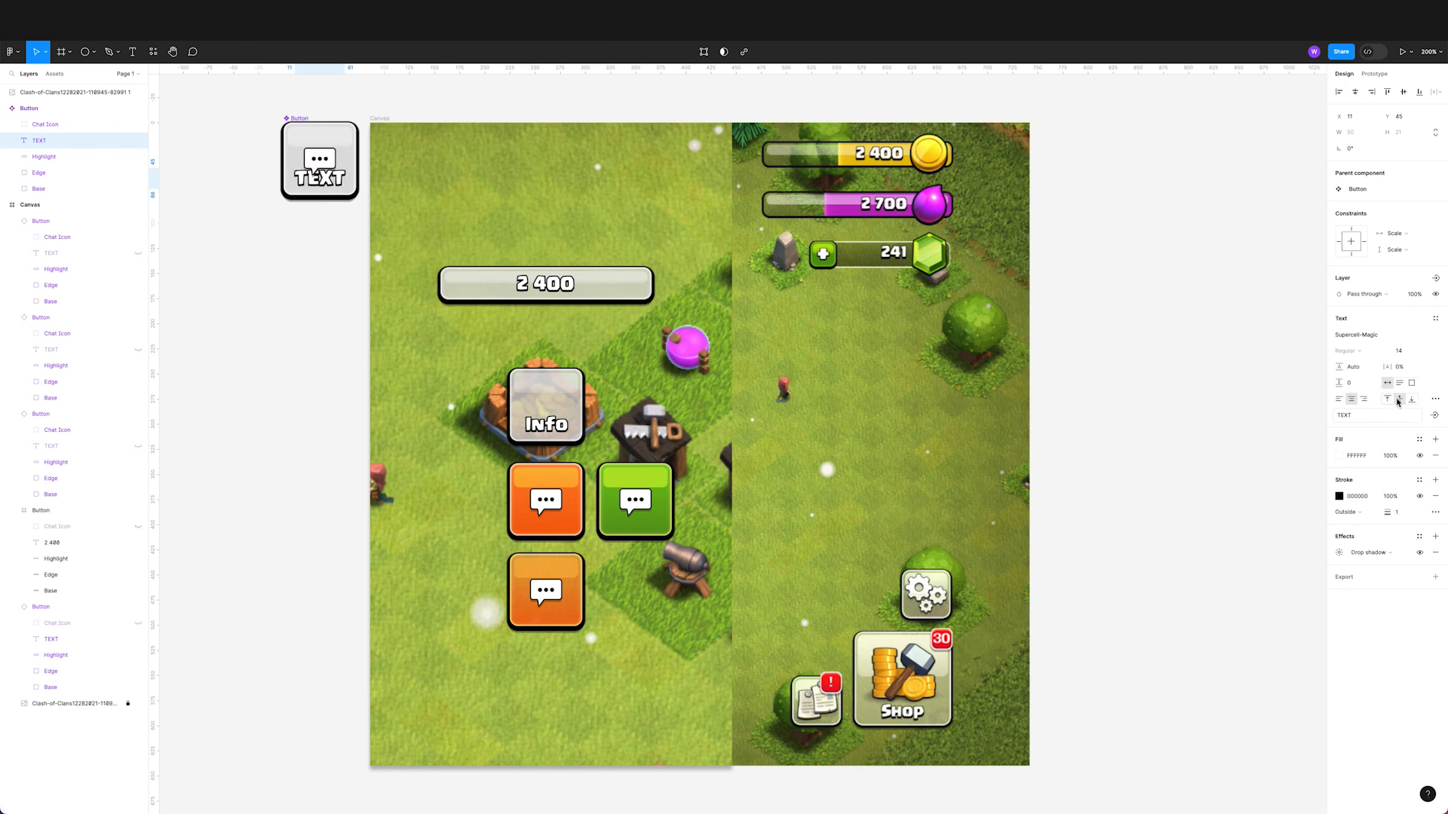
# Step: Narrow the 2 400 text box to a width of 135, right-align its text and move it to X 27
pyautogui.click(514, 287)
pyautogui.moveTo(445, 285); pyautogui.dragTo(508, 285)
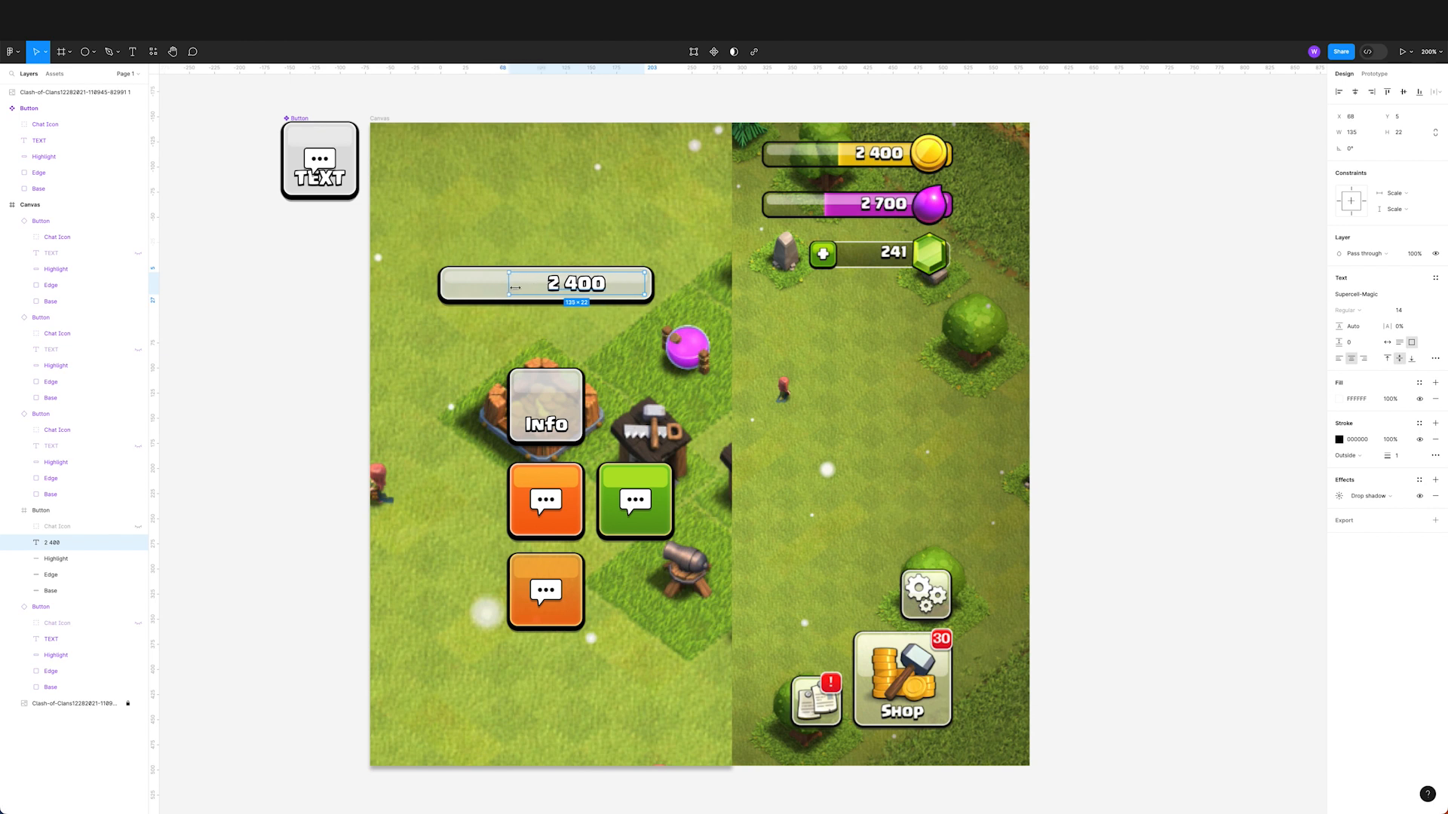
pyautogui.click(1363, 359)
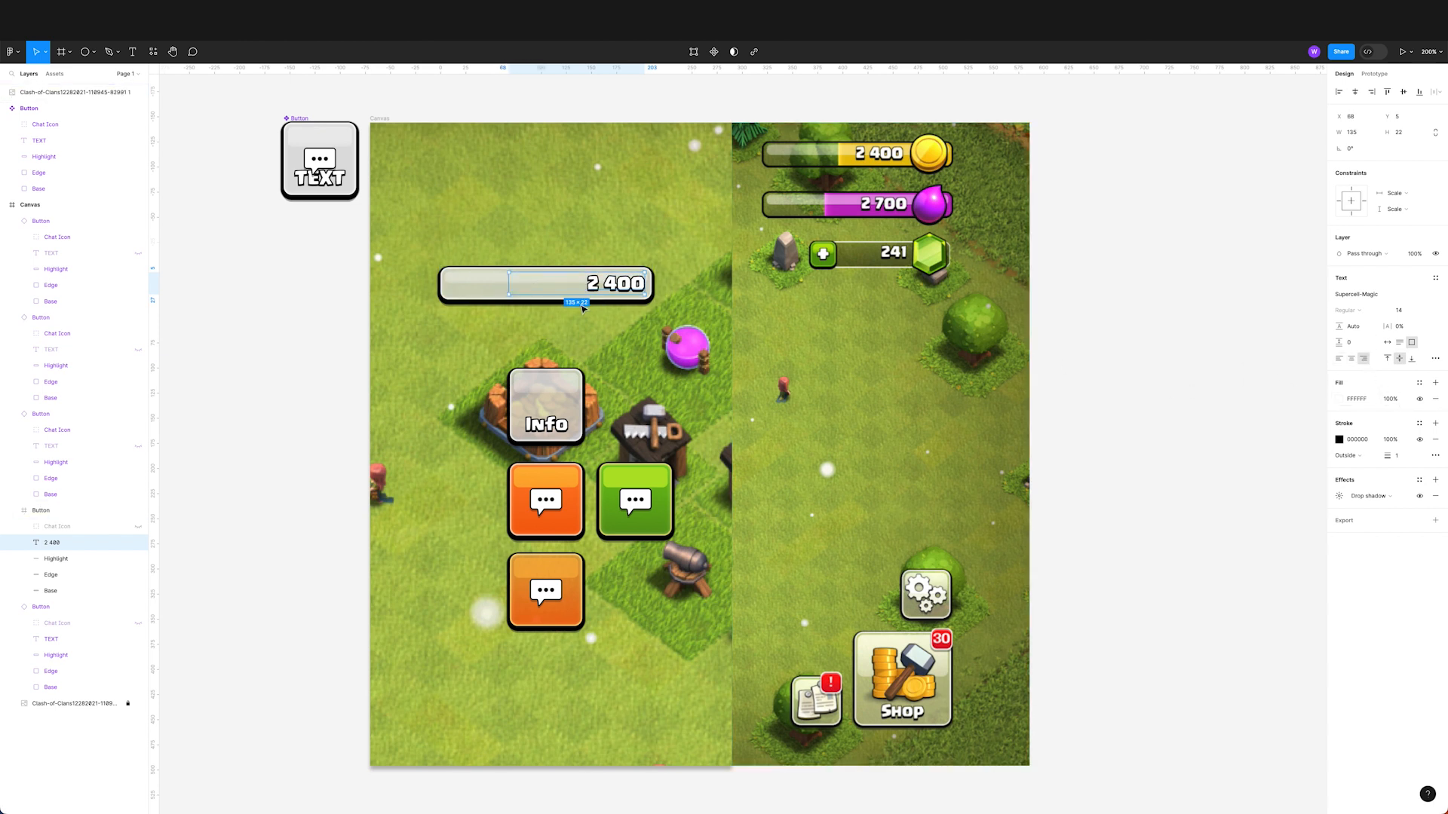
pyautogui.moveTo(645, 285); pyautogui.dragTo(601, 285)
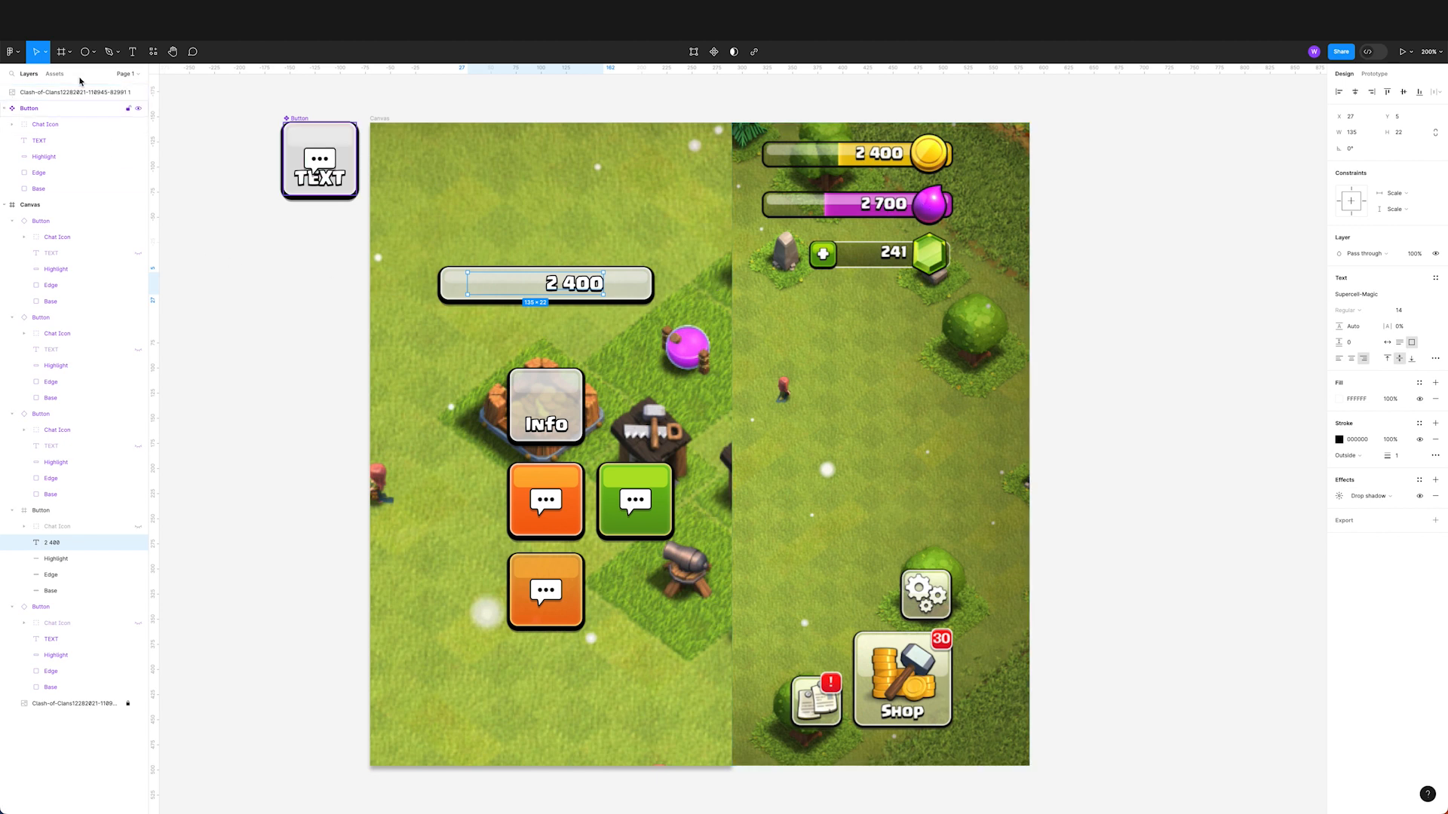
# Step: Draw a circle about 46 wide over the bar's right end and pull its top point up into a droplet tip
pyautogui.click(85, 51)
pyautogui.moveTo(613, 305); pyautogui.dragTo(657, 265)
pyautogui.press('Return')
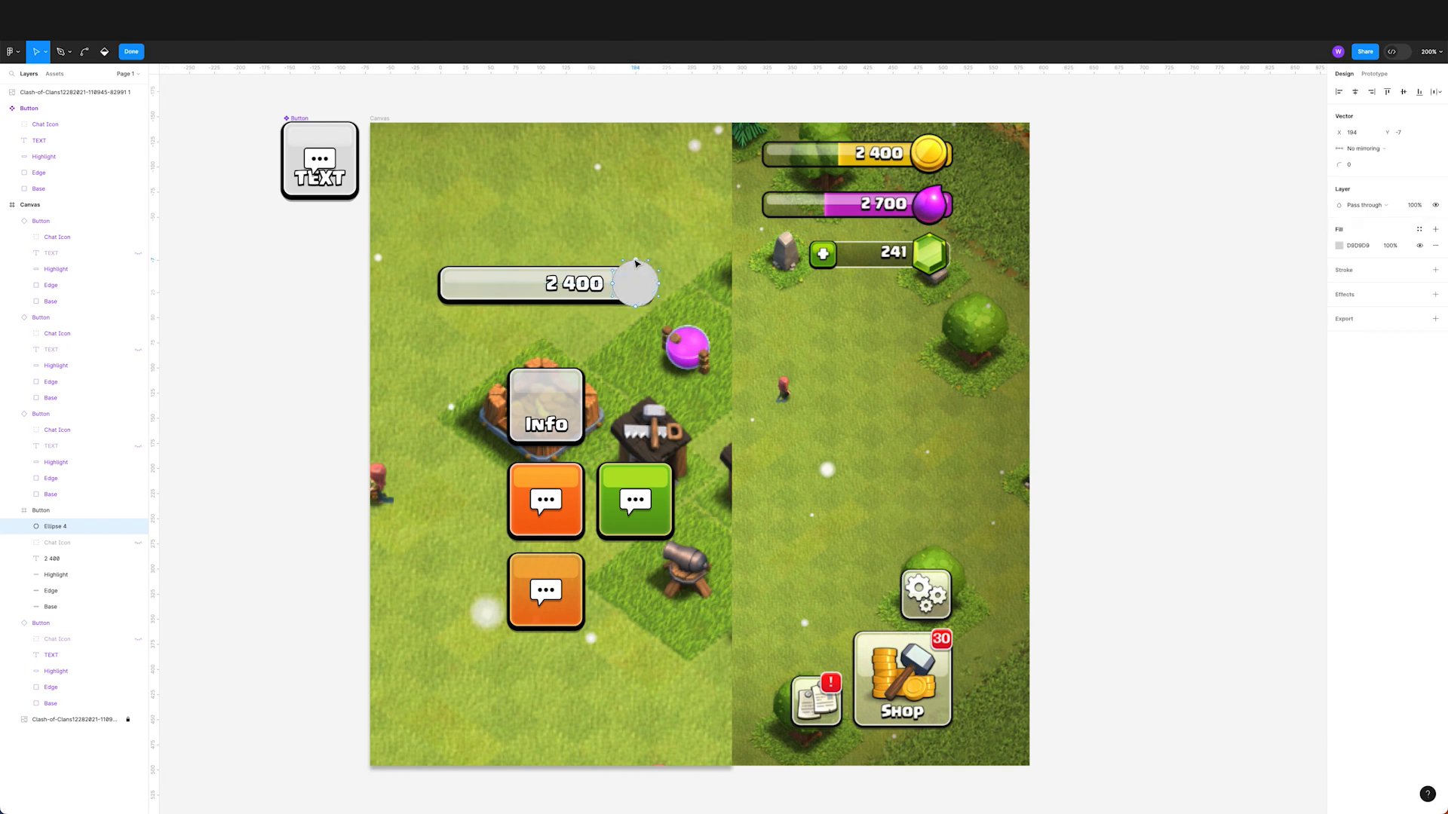
pyautogui.moveTo(635, 263)
pyautogui.mouseDown()
pyautogui.moveTo(649, 249)
pyautogui.moveTo(654, 260)
pyautogui.moveTo(630, 249)
pyautogui.mouseUp()
pyautogui.moveTo(631, 251); pyautogui.dragTo(629, 250)
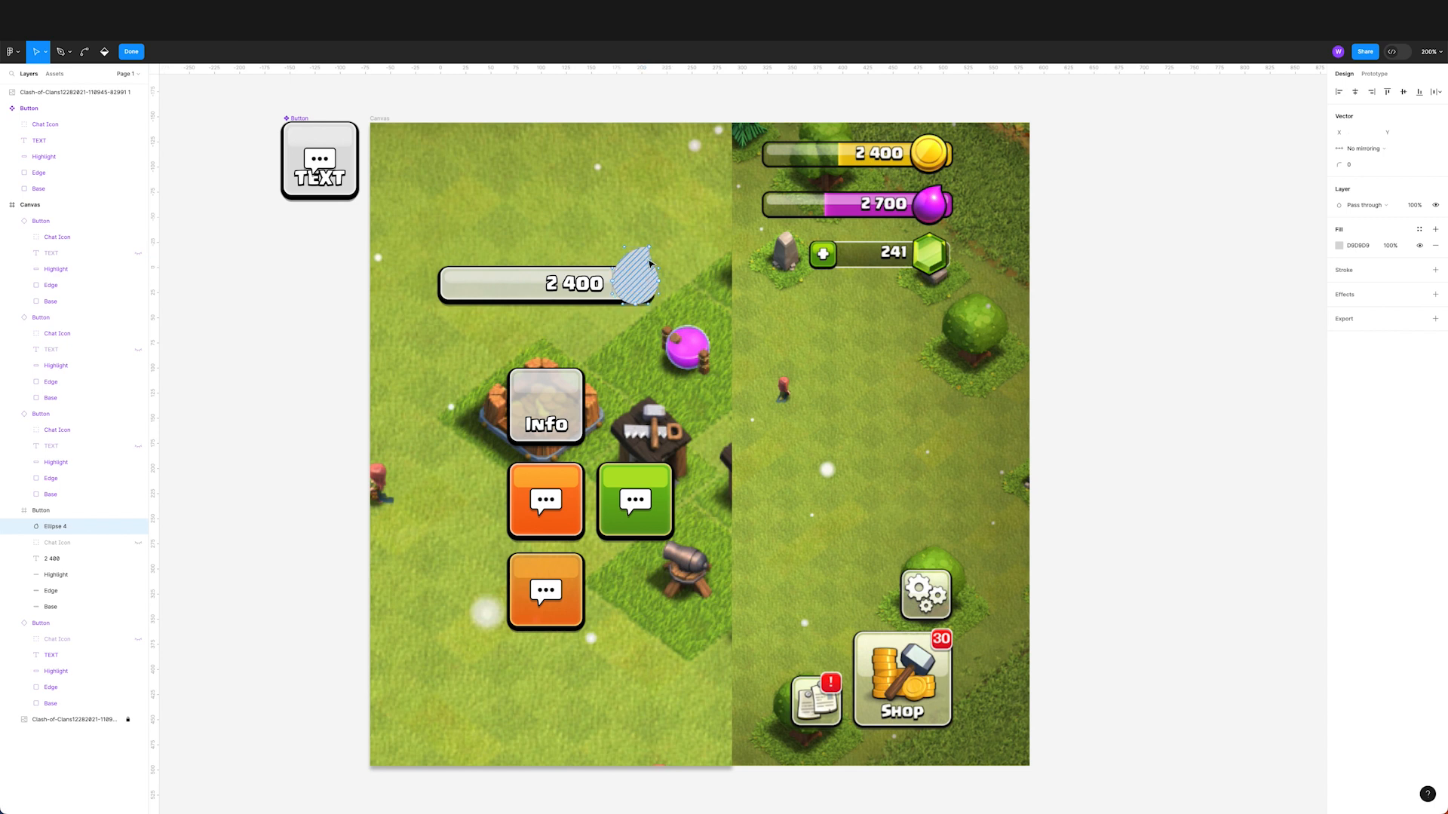
# Step: Curve the droplet's right edge inward below the tip with its Bézier handle, leaving the shape about 46 × 57, and finish vector editing
pyautogui.moveTo(649, 265); pyautogui.dragTo(654, 270)
pyautogui.hotkey('ctrl', 'z')
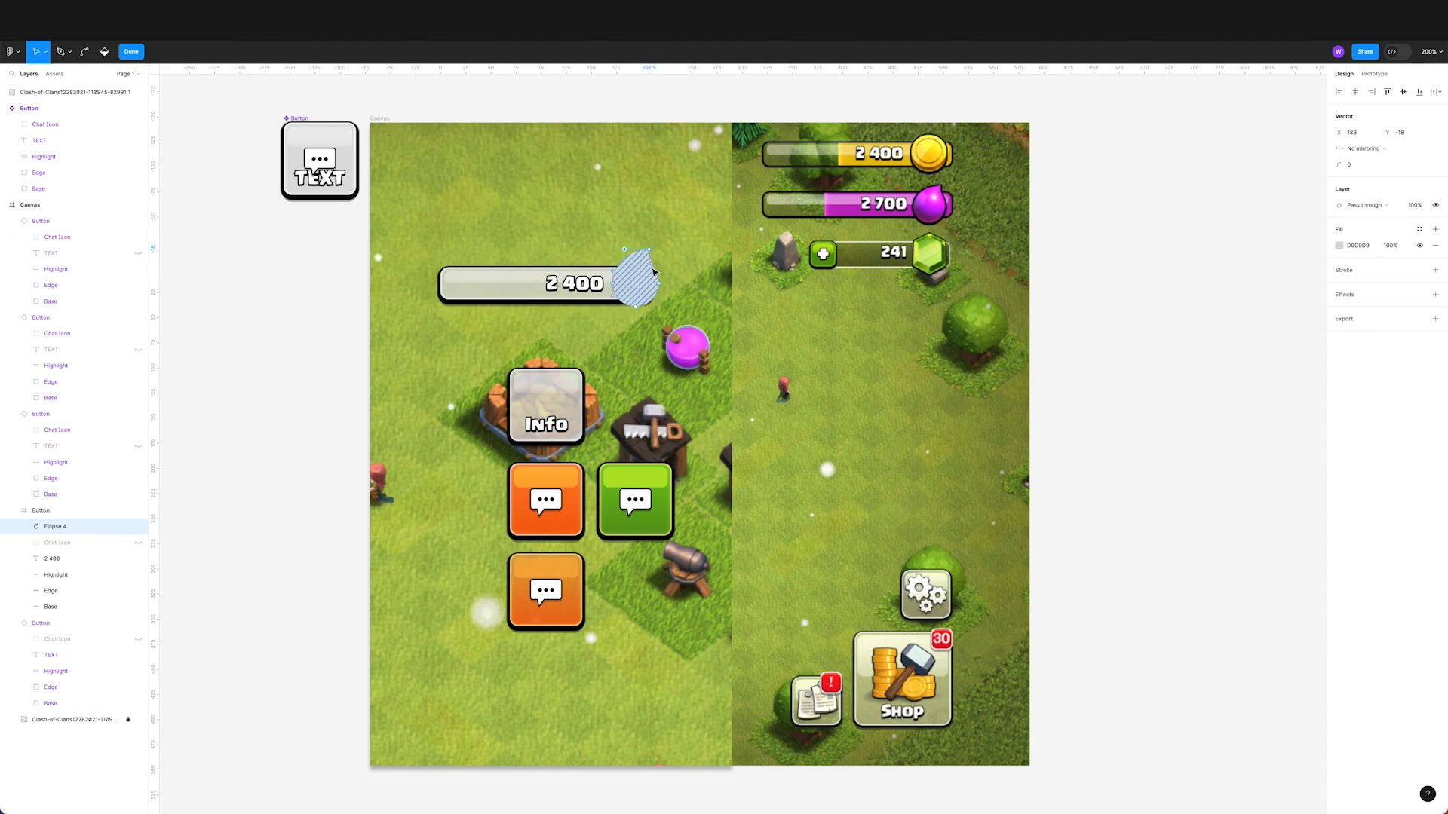
pyautogui.scroll(10, 653, 270)
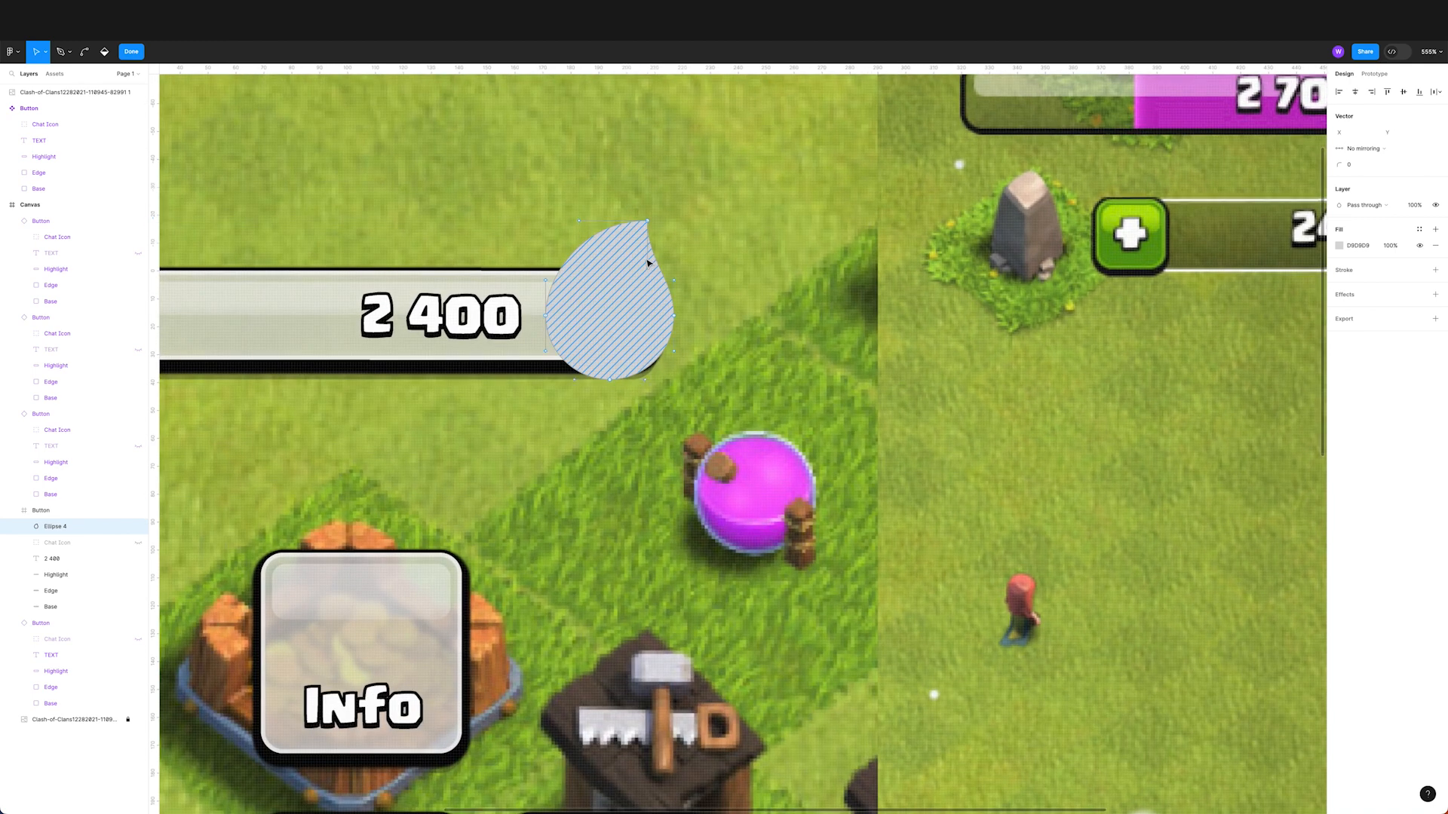
pyautogui.moveTo(647, 261); pyautogui.dragTo(647, 253)
pyautogui.press('super+z')
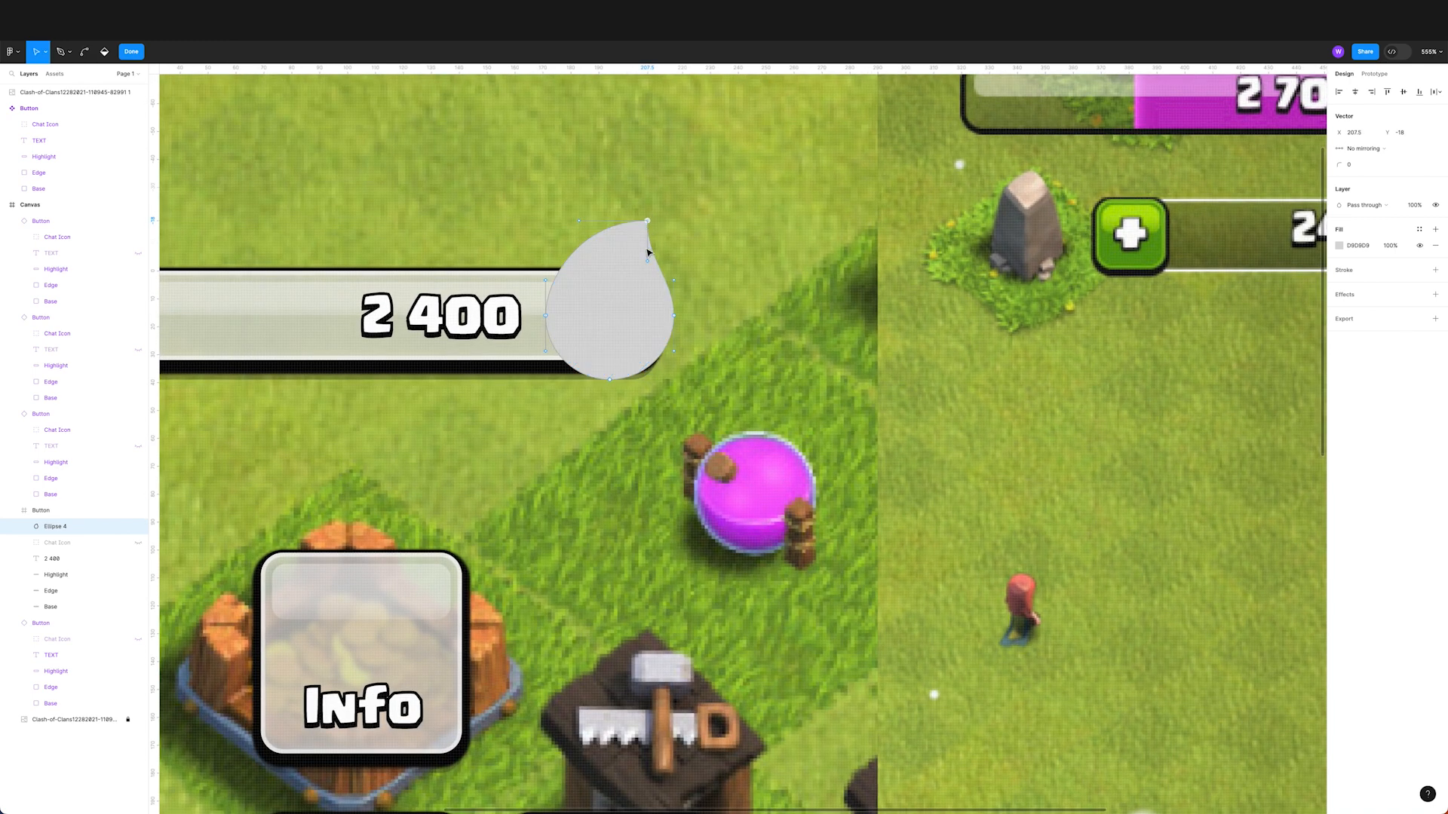
pyautogui.moveTo(647, 261); pyautogui.dragTo(635, 245)
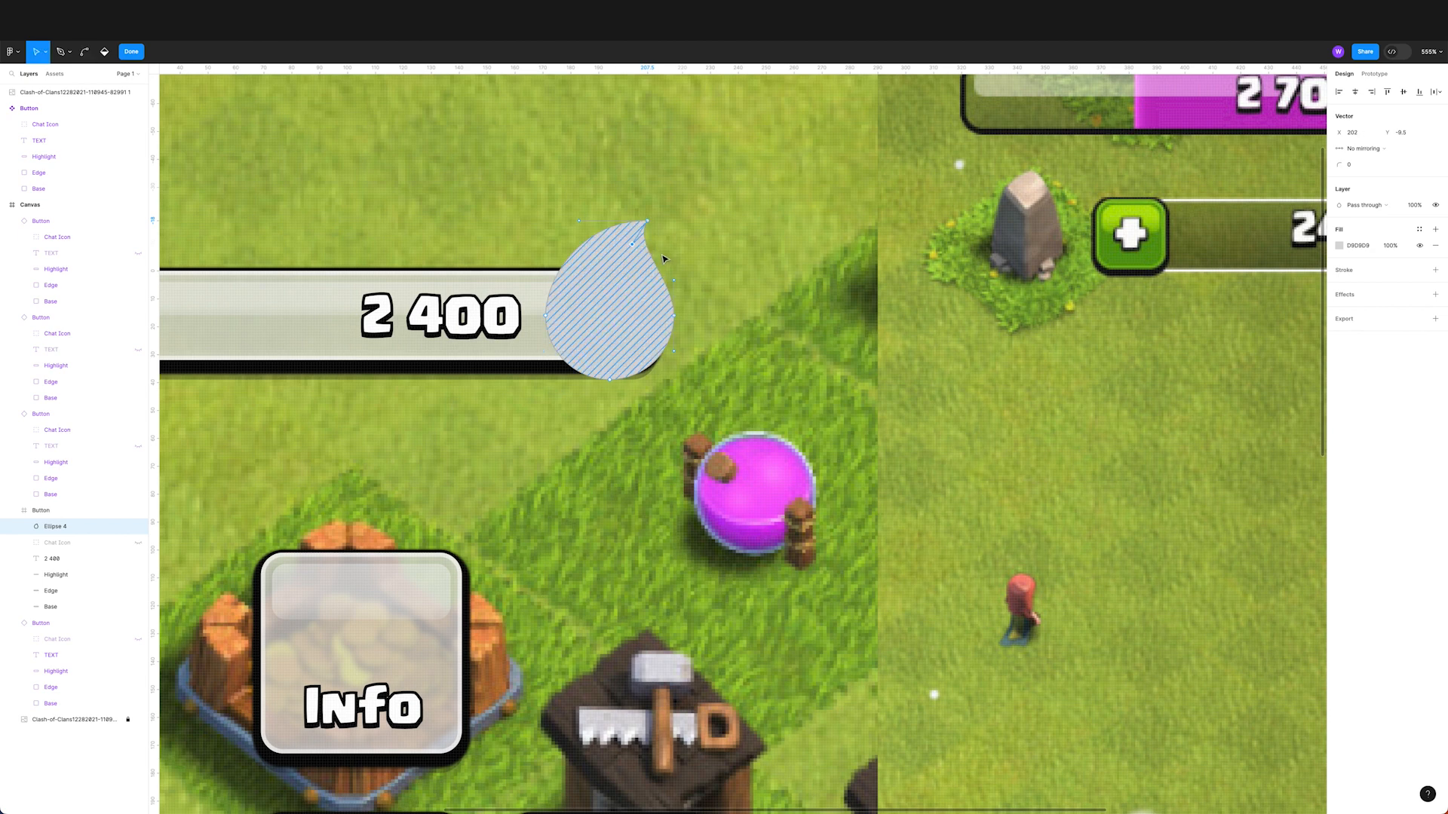
pyautogui.scroll(-5, 693, 349)
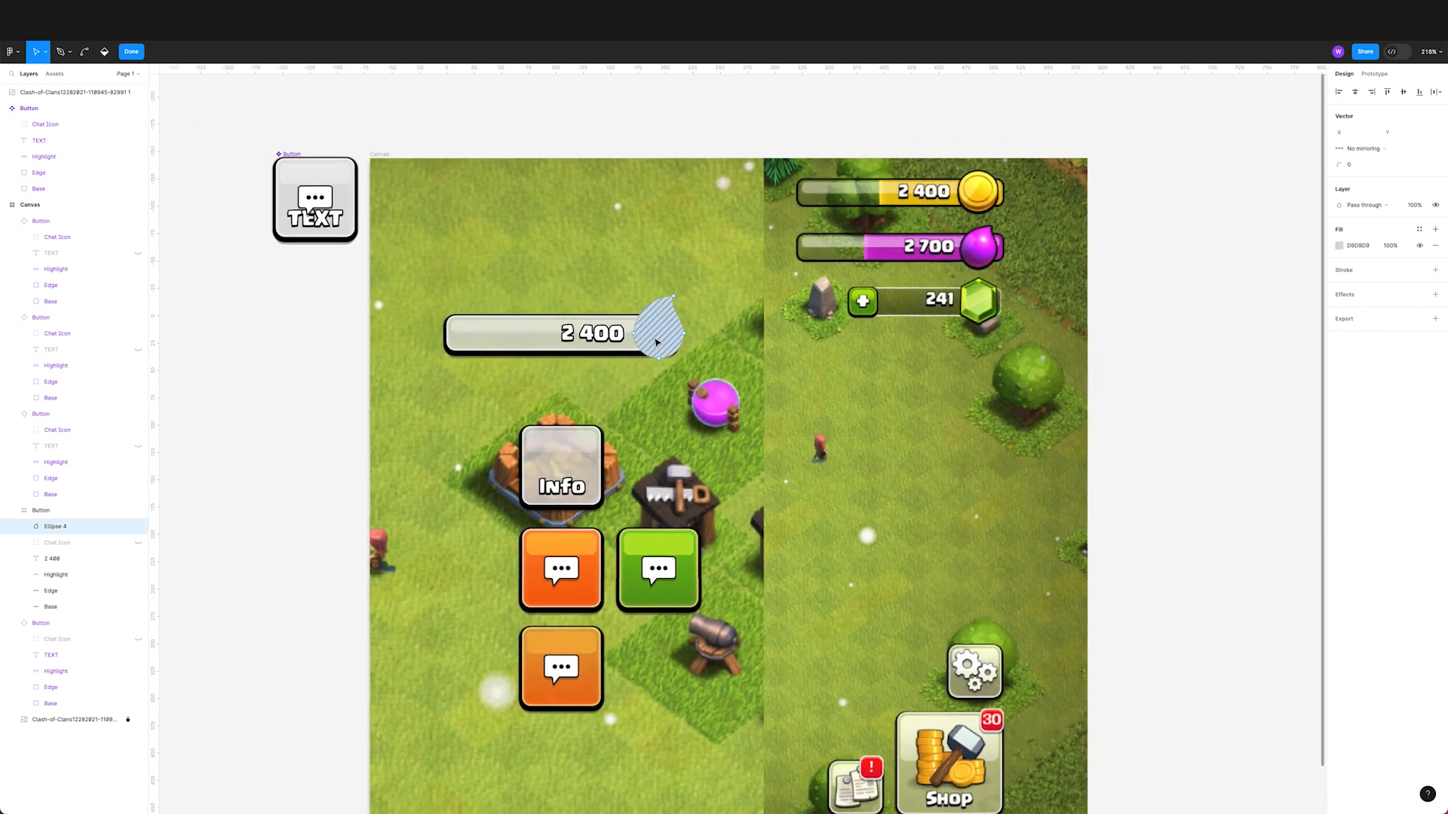
pyautogui.press('Escape')
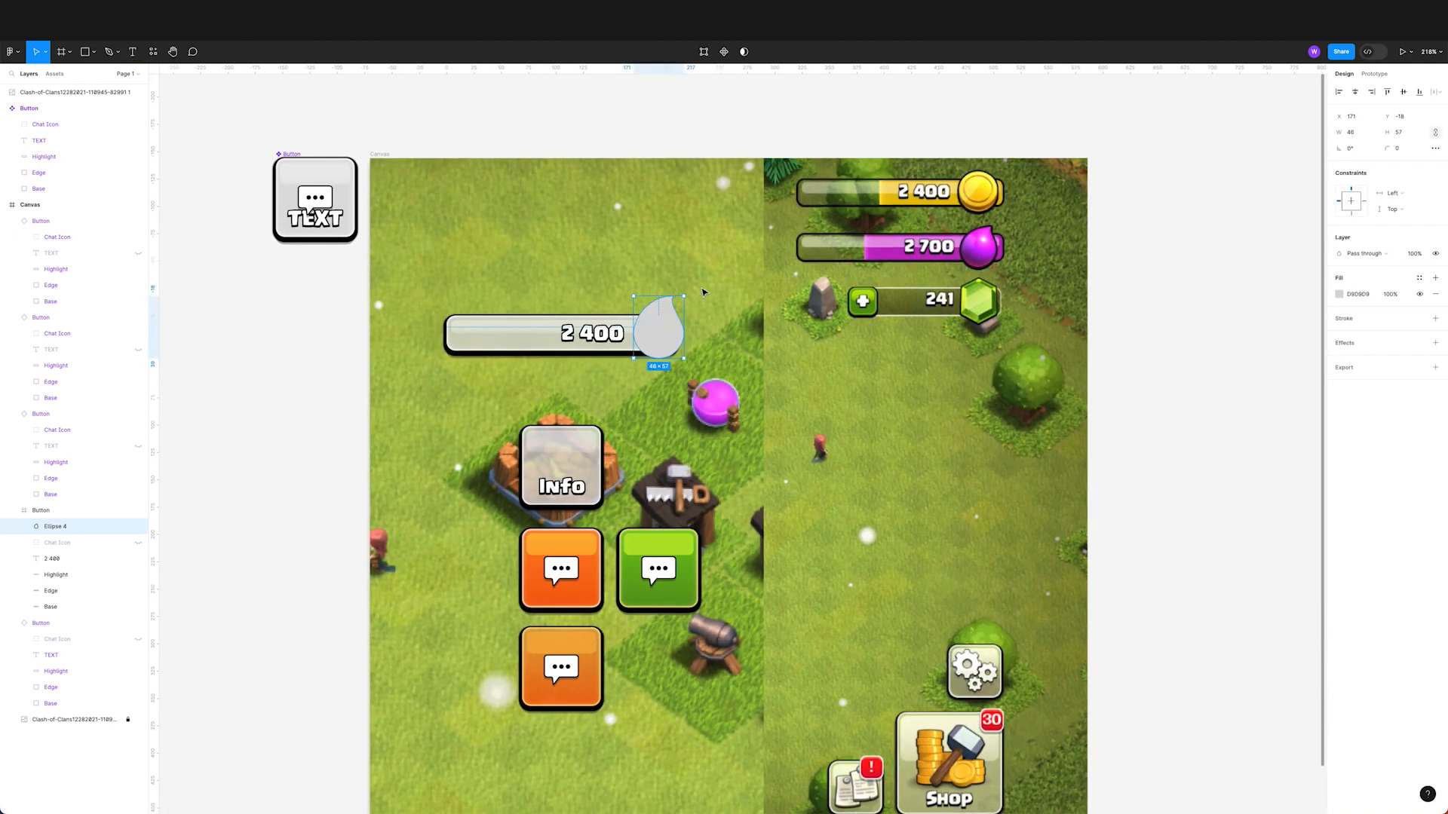
# Step: Rotate the droplet to about -13.76° and shift it to X 167.44 and the 2 400 text to X 16
pyautogui.moveTo(685, 289); pyautogui.dragTo(699, 300)
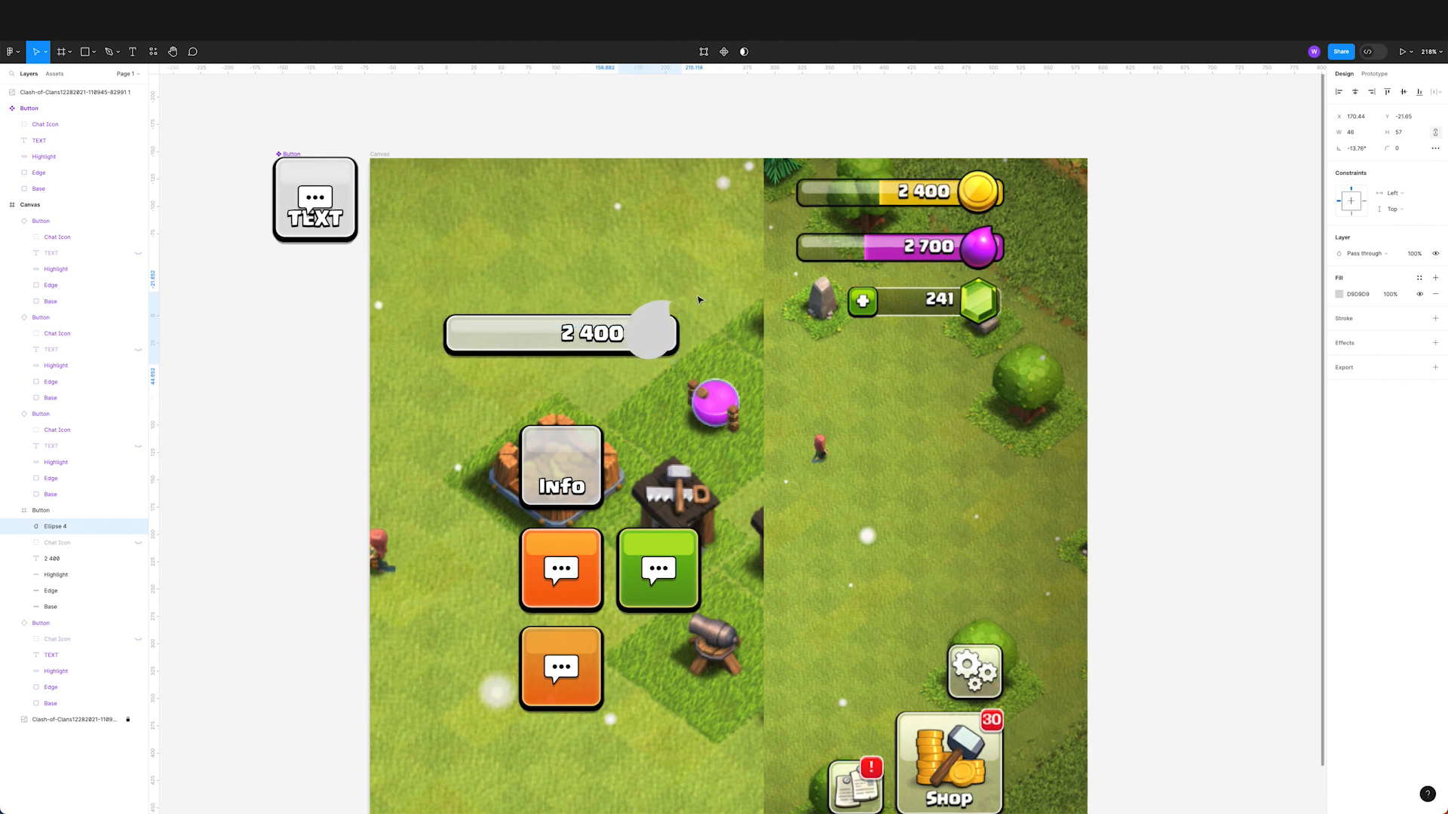
pyautogui.moveTo(670, 353); pyautogui.dragTo(590, 338)
pyautogui.click(598, 337)
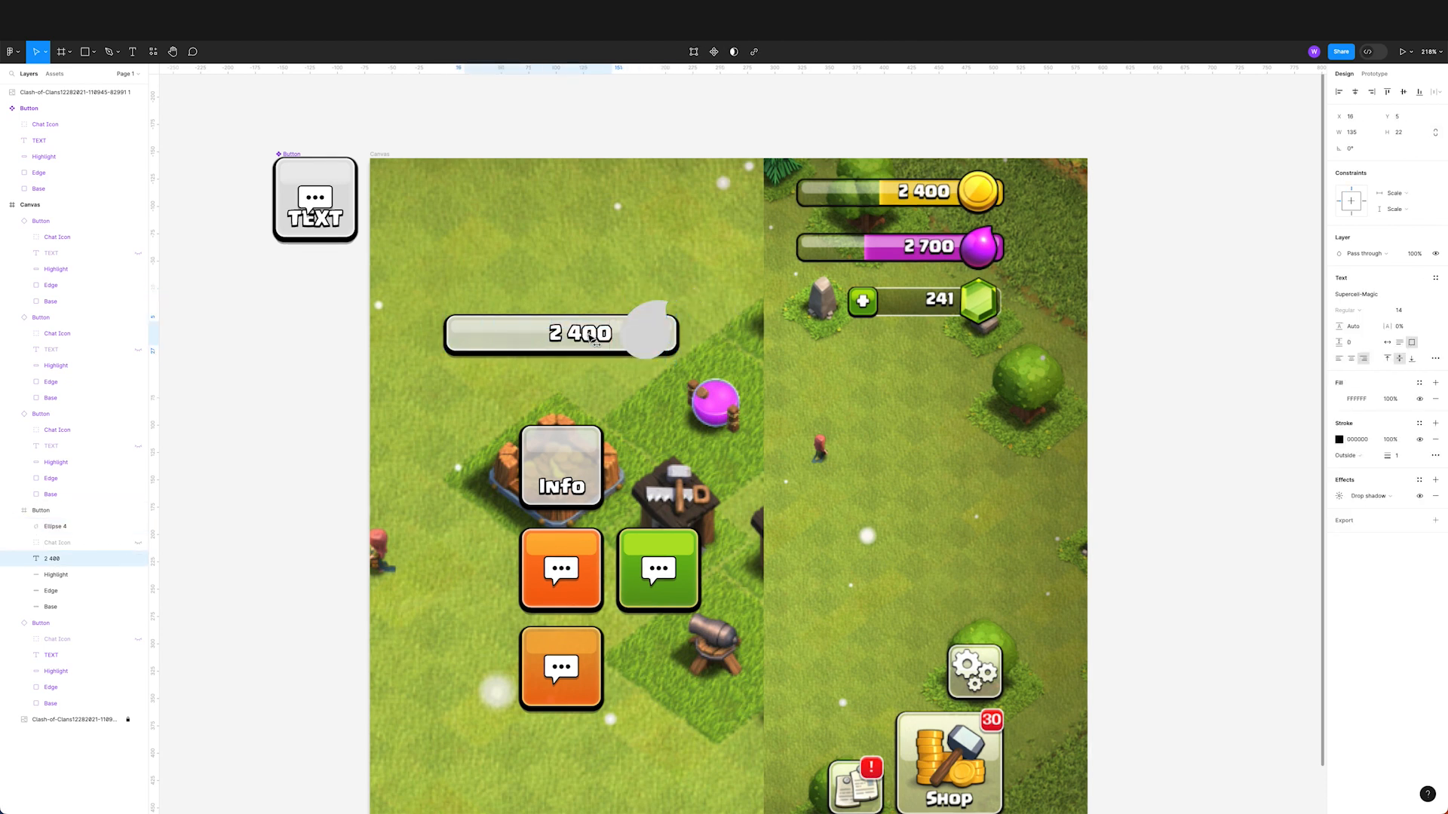
pyautogui.click(655, 338)
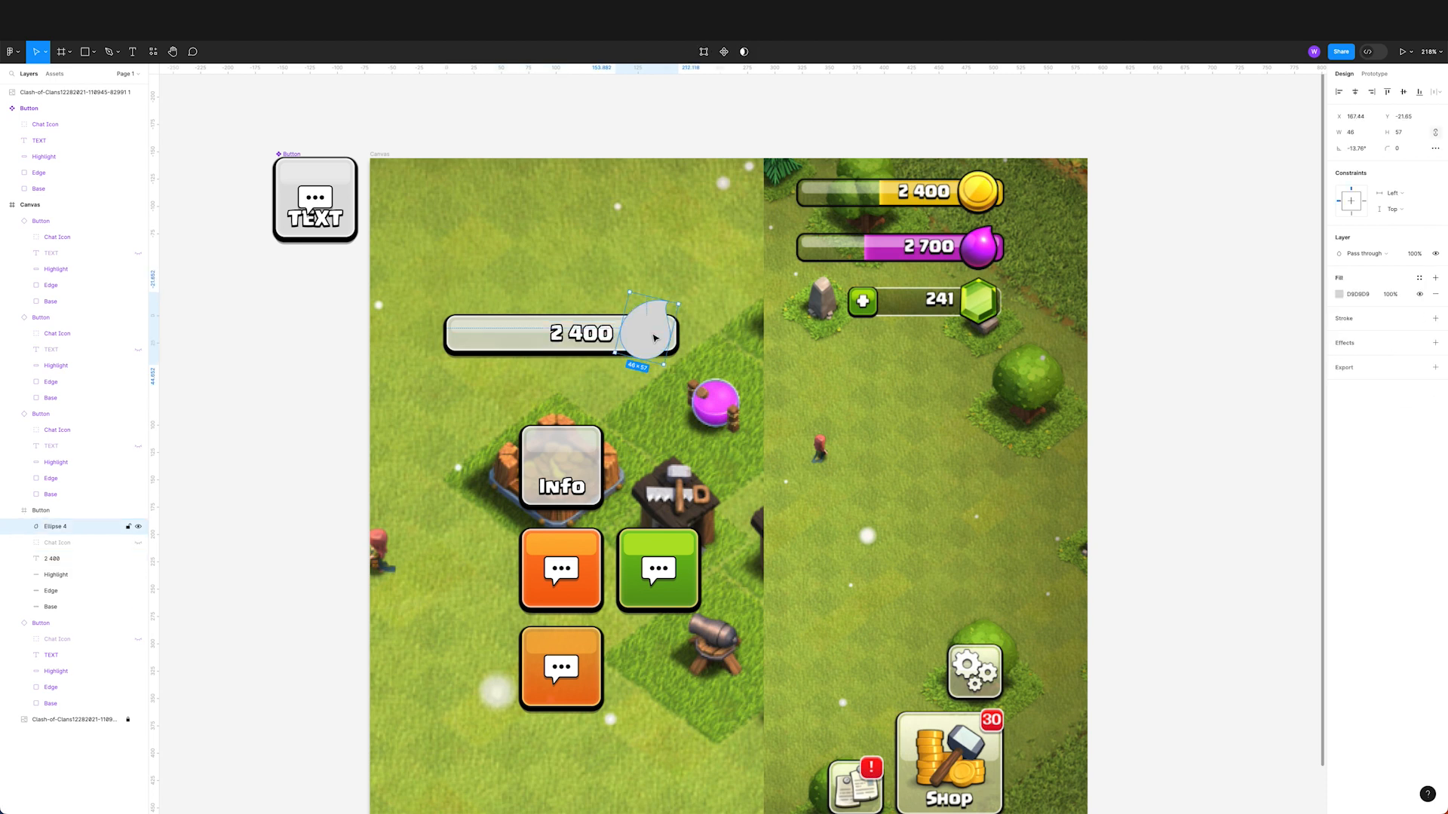
# Step: Reshape the droplet's upper-left curve by adjusting its Bézier handle in vector editing
pyautogui.doubleClick(652, 336)
pyautogui.click(621, 328)
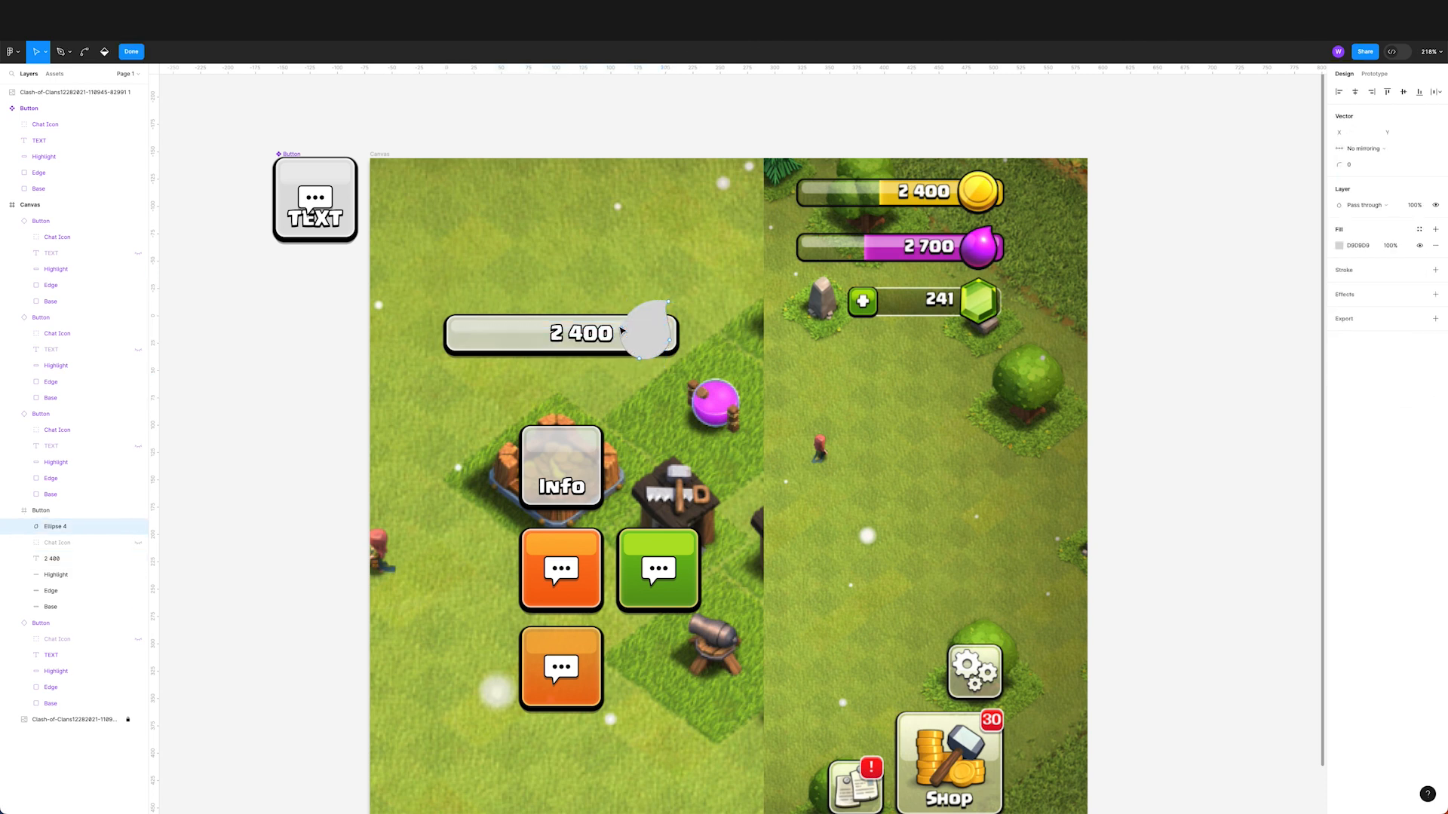
pyautogui.moveTo(623, 315); pyautogui.dragTo(639, 298)
pyautogui.press('Escape')
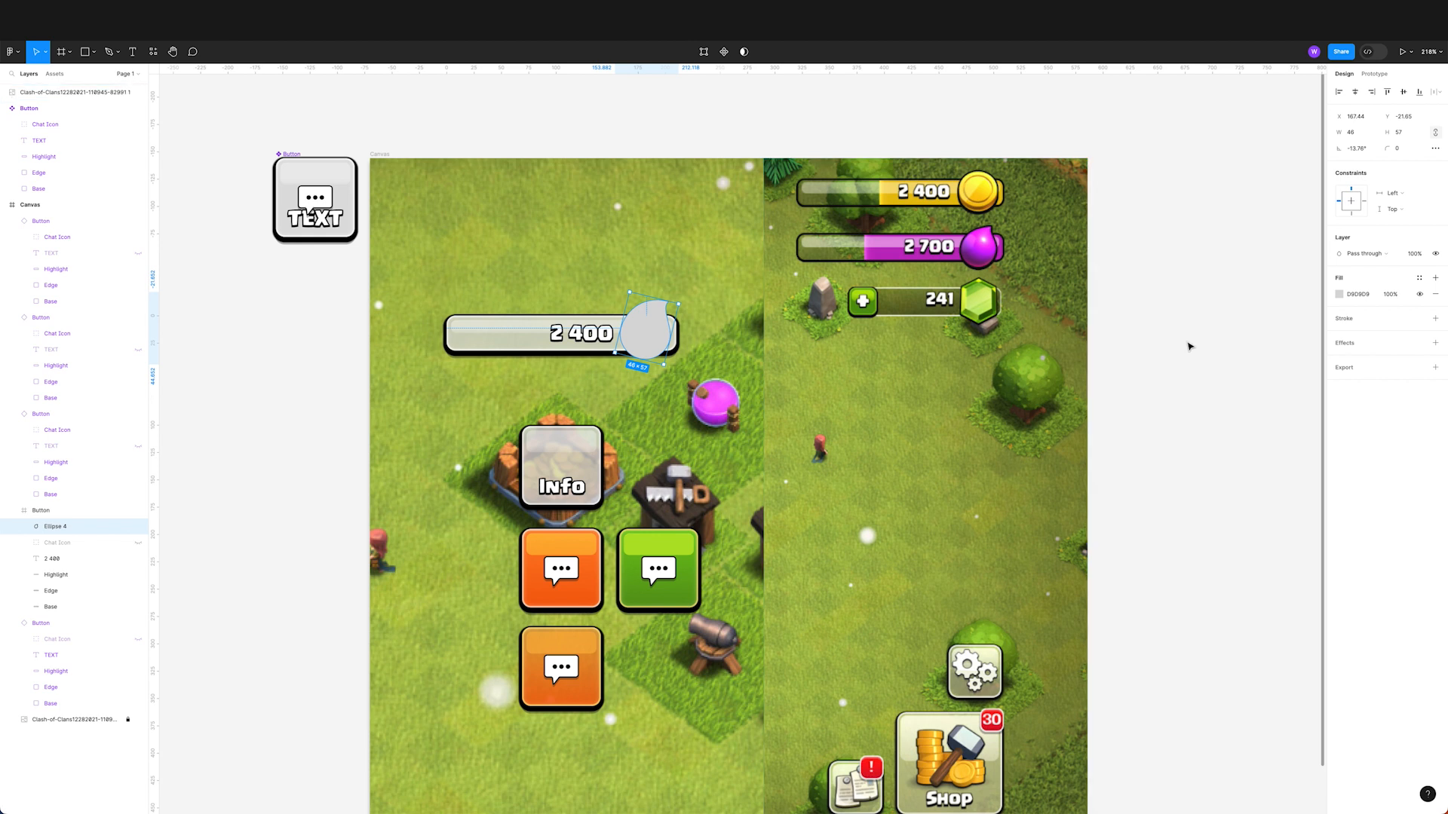
# Step: Add a drop shadow to the droplet with Y offset 4, blur 0 and black at 100% opacity
pyautogui.click(1435, 343)
pyautogui.click(1338, 360)
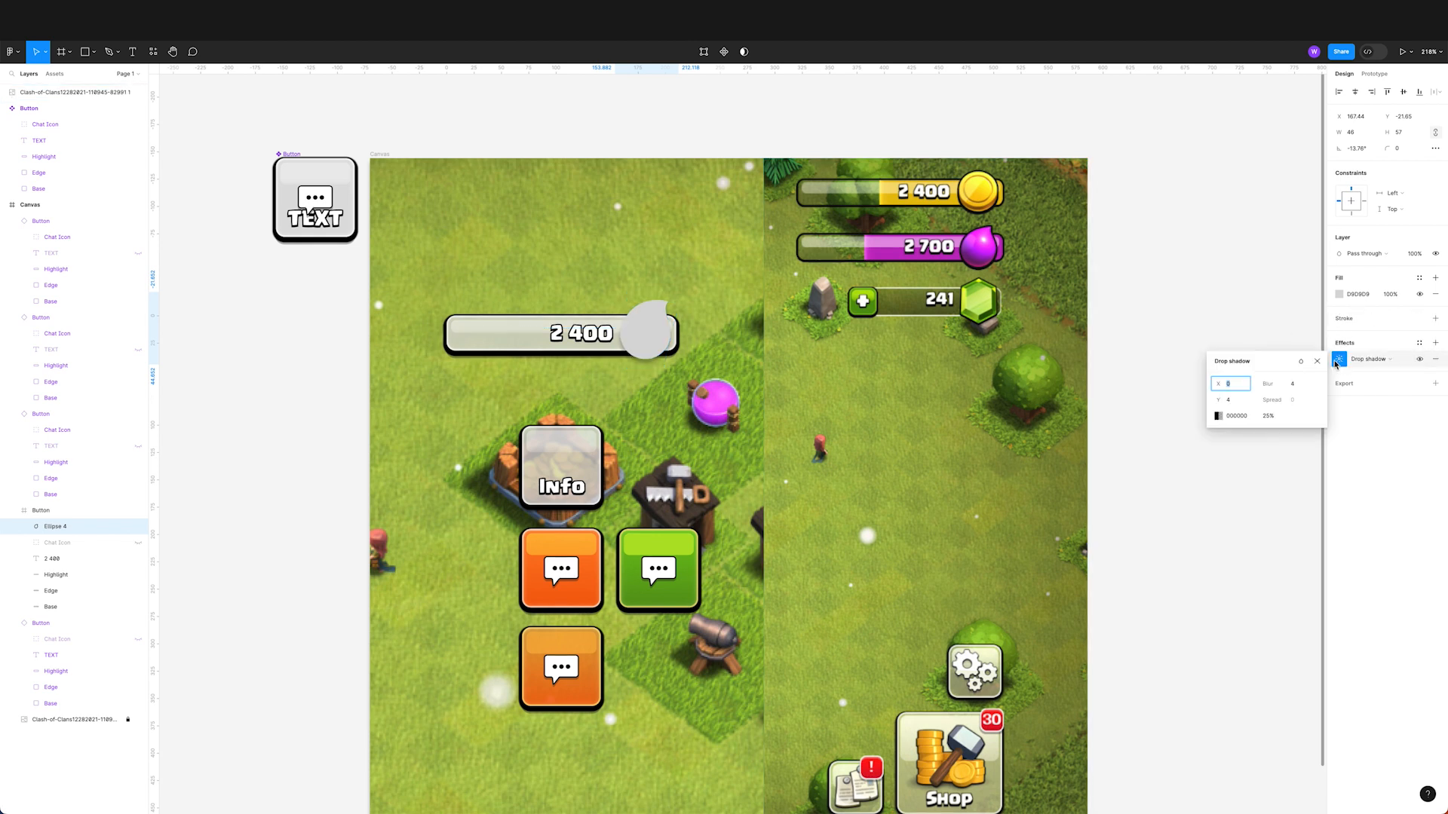
pyautogui.click(1230, 400)
pyautogui.write('1')
pyautogui.press('Up')
pyautogui.click(1297, 385)
pyautogui.click(1276, 415)
pyautogui.write('10')
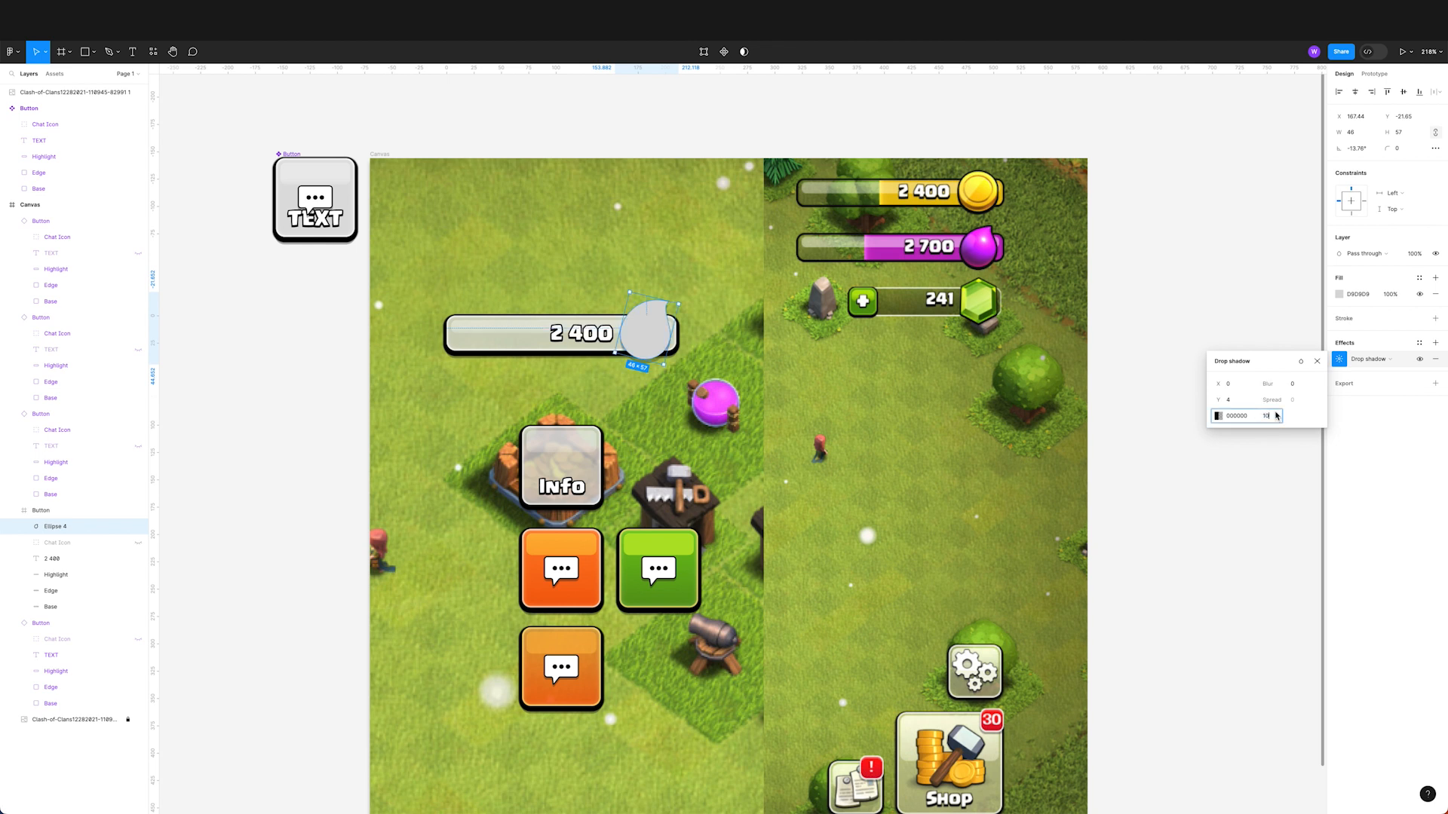
pyautogui.write('0')
pyautogui.press('Return')
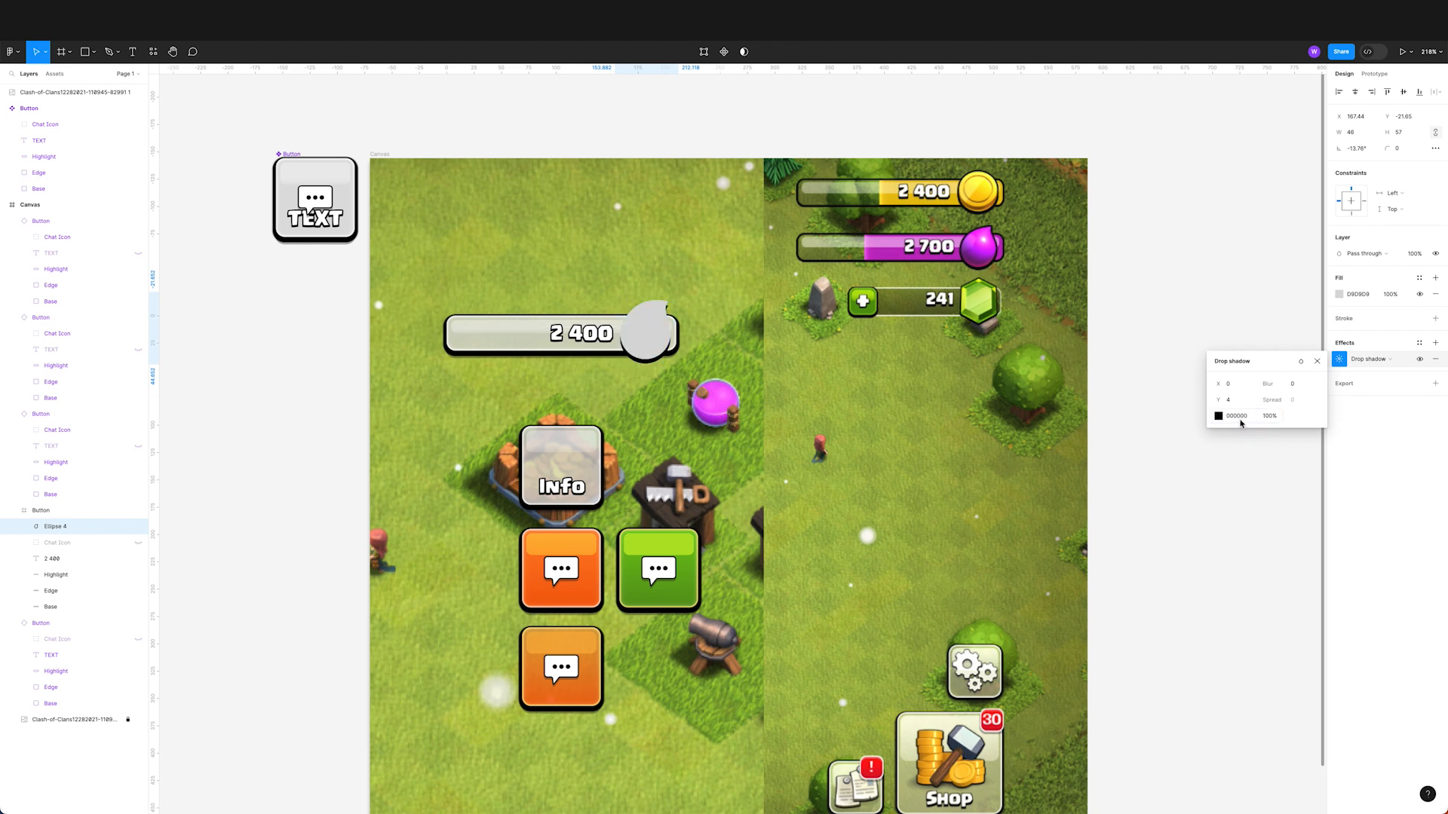
pyautogui.click(1318, 363)
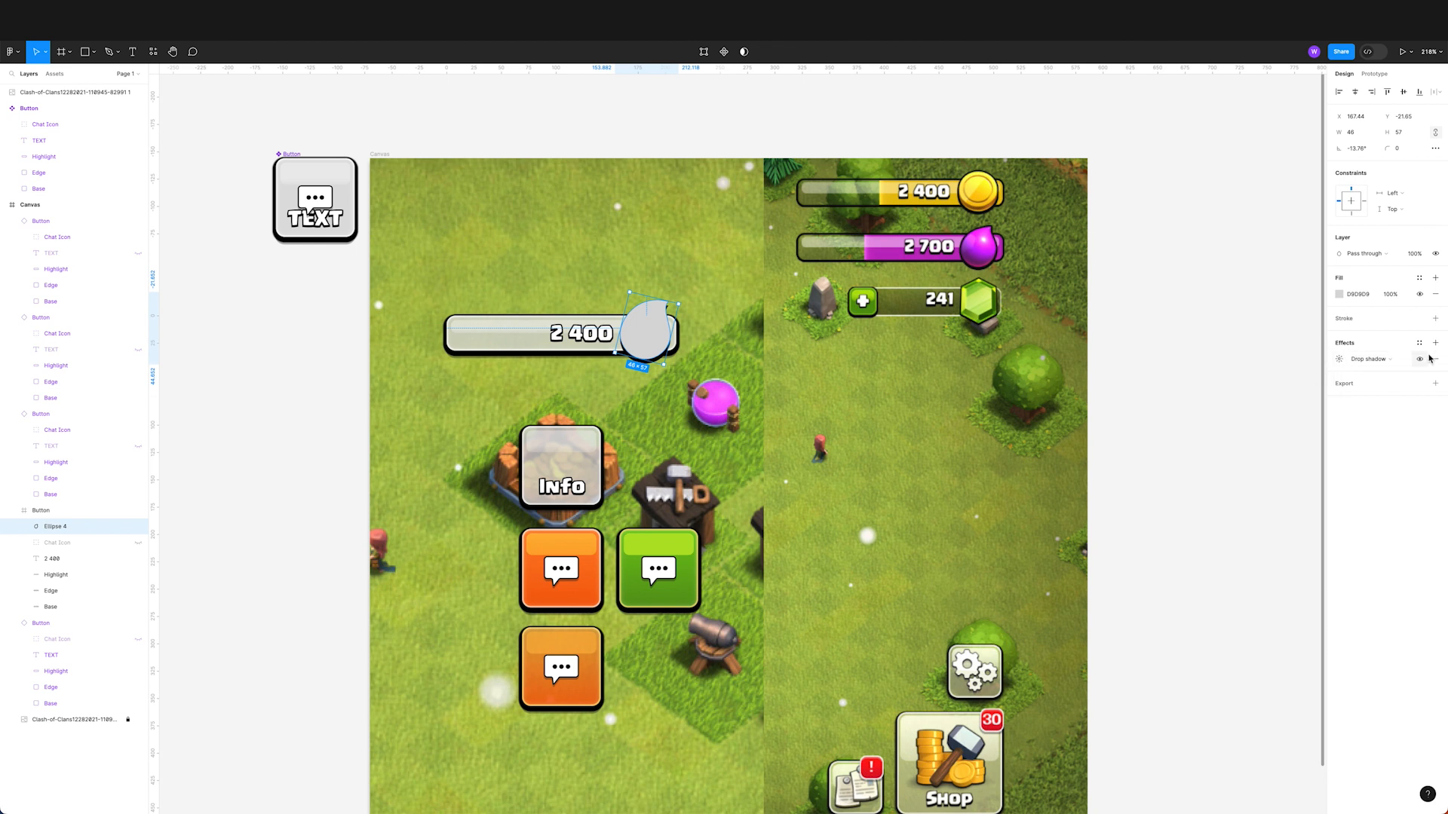
# Step: Give the droplet a black inside stroke with a weight of 1.5
pyautogui.click(1436, 319)
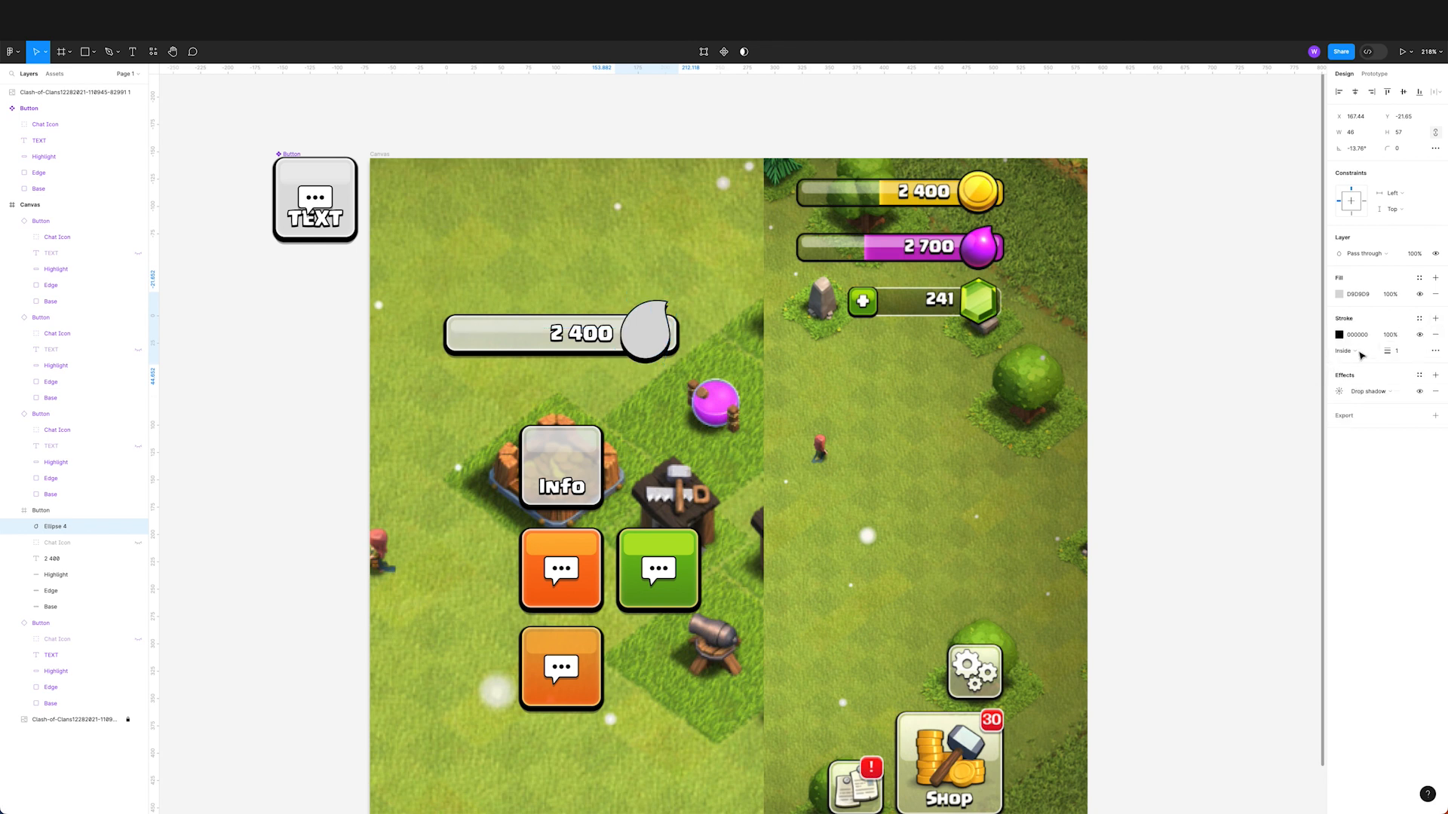
pyautogui.click(1403, 353)
pyautogui.write('1.5')
pyautogui.press('Return')
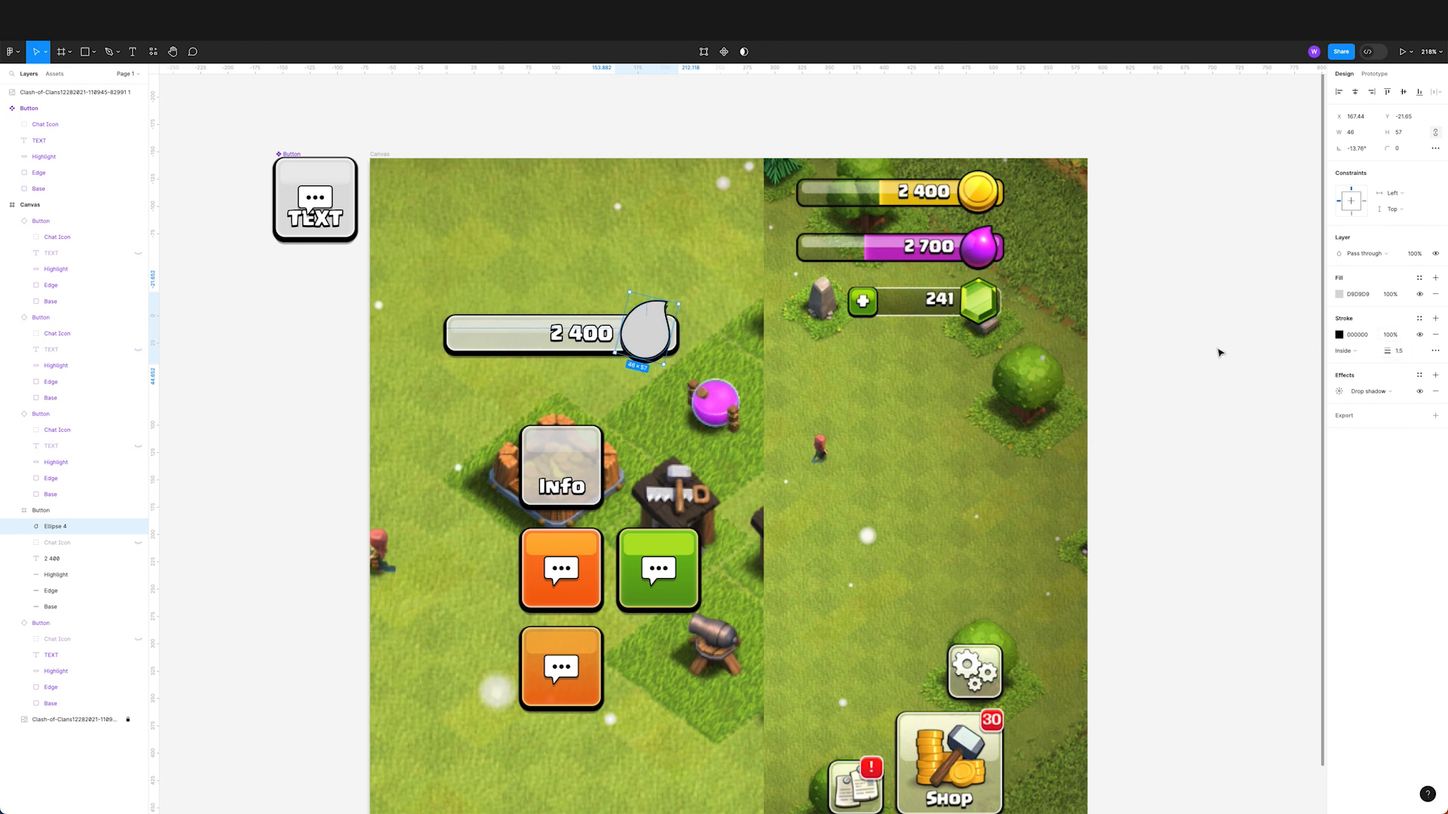
# Step: Round the droplet's corners with a radius of 2 and keep the droplet selected inside its frame
pyautogui.click(1408, 150)
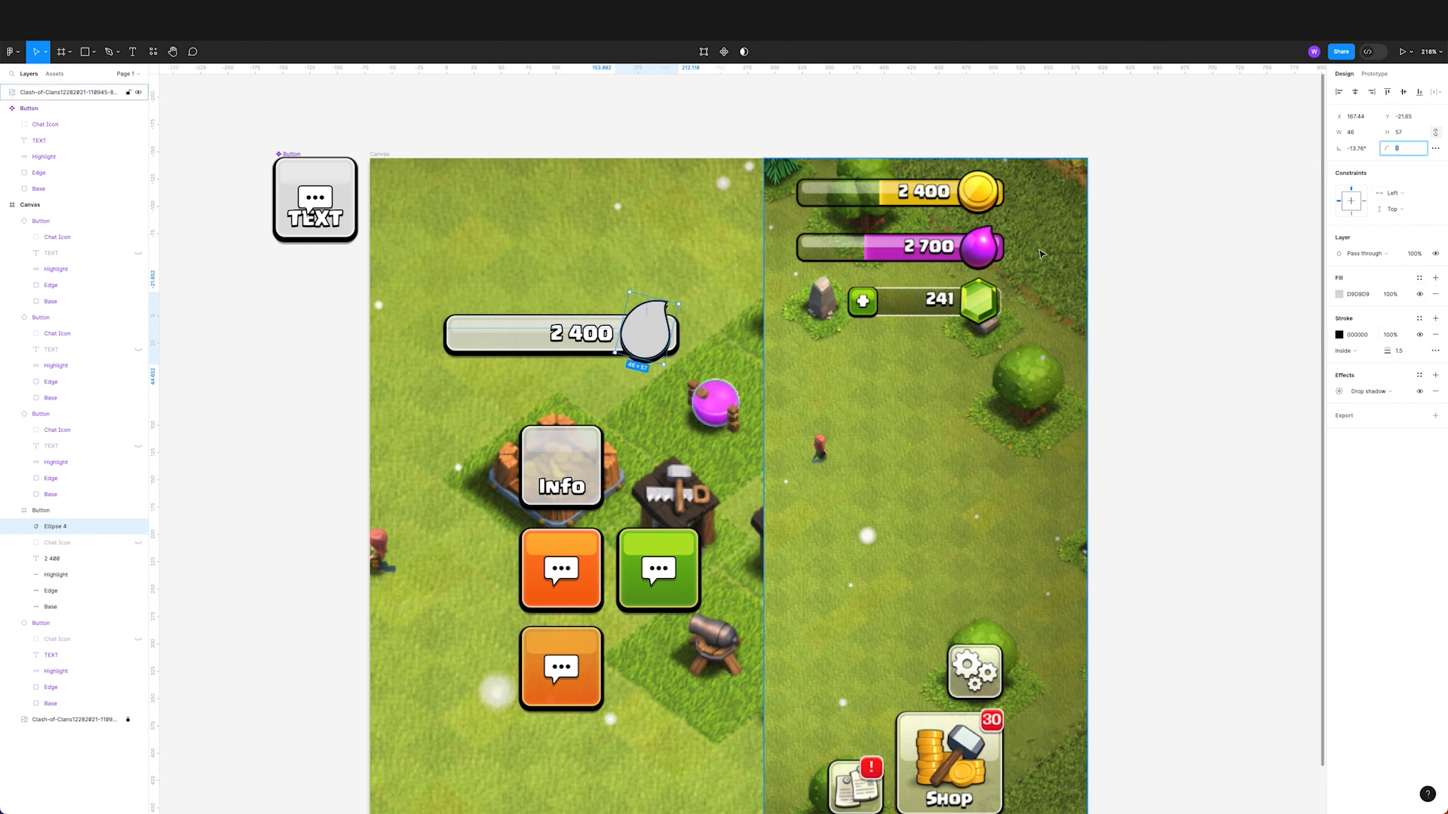
pyautogui.write('3')
pyautogui.press('Up')
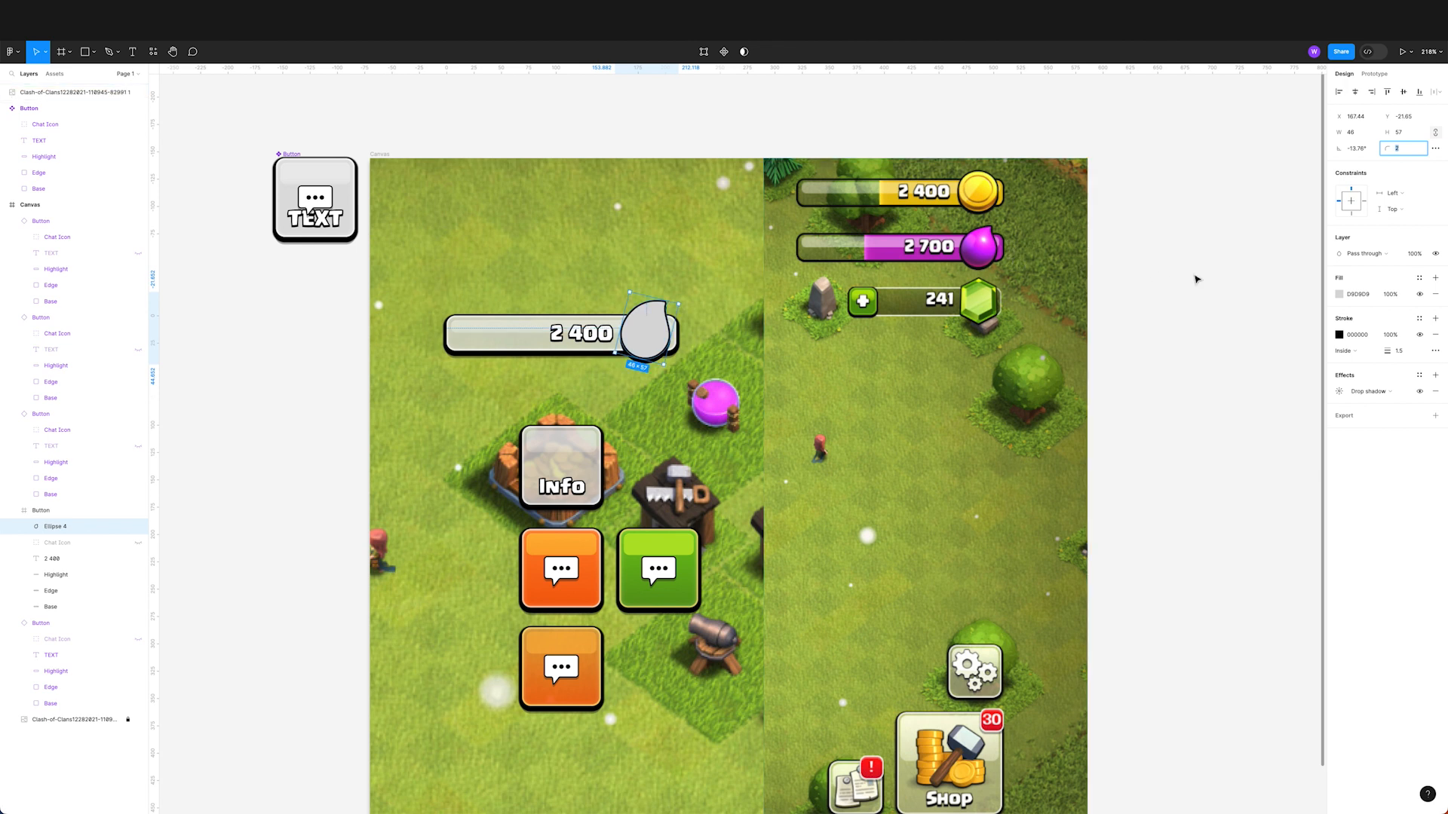
pyautogui.click(660, 305)
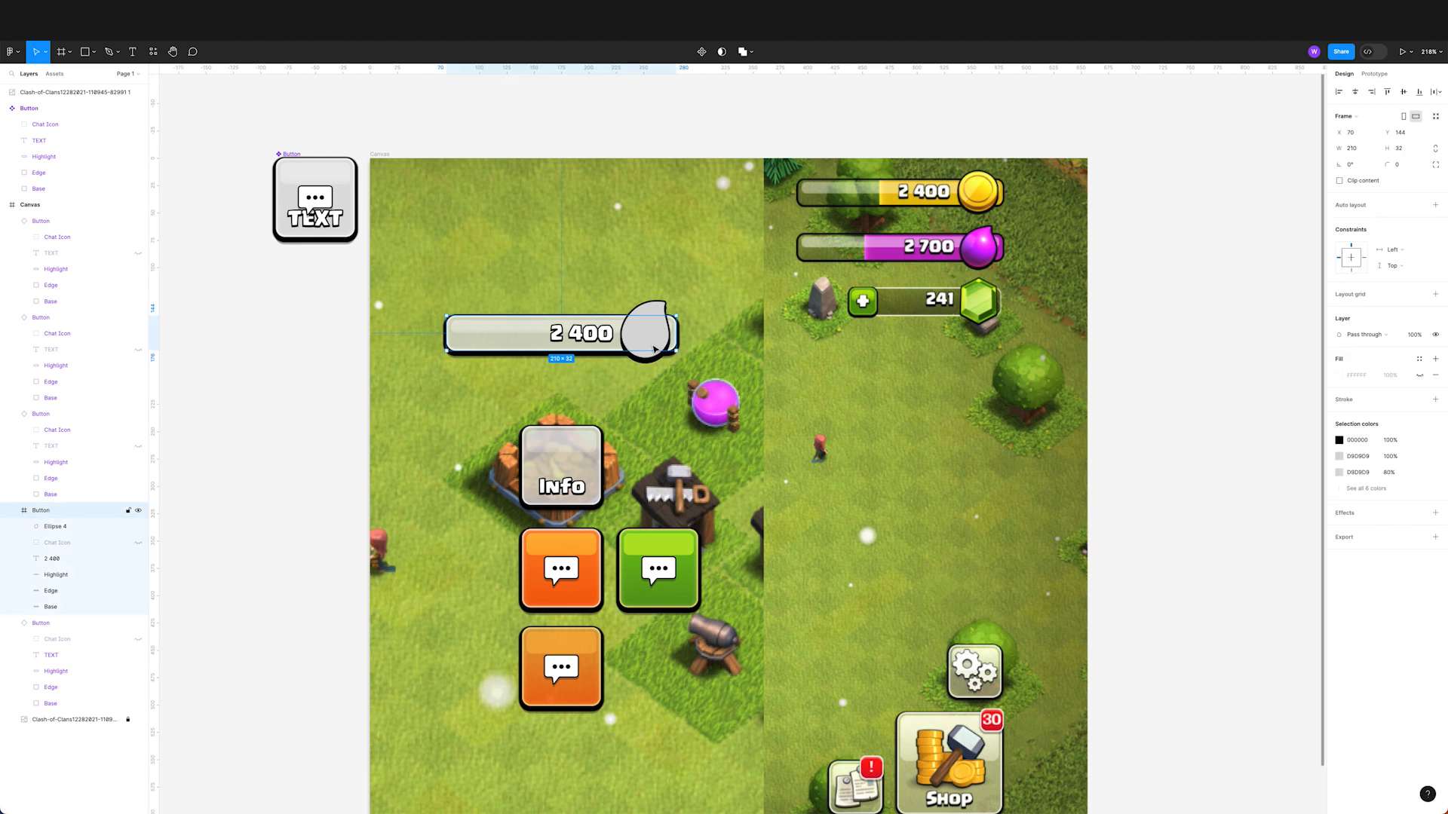
pyautogui.click(660, 305)
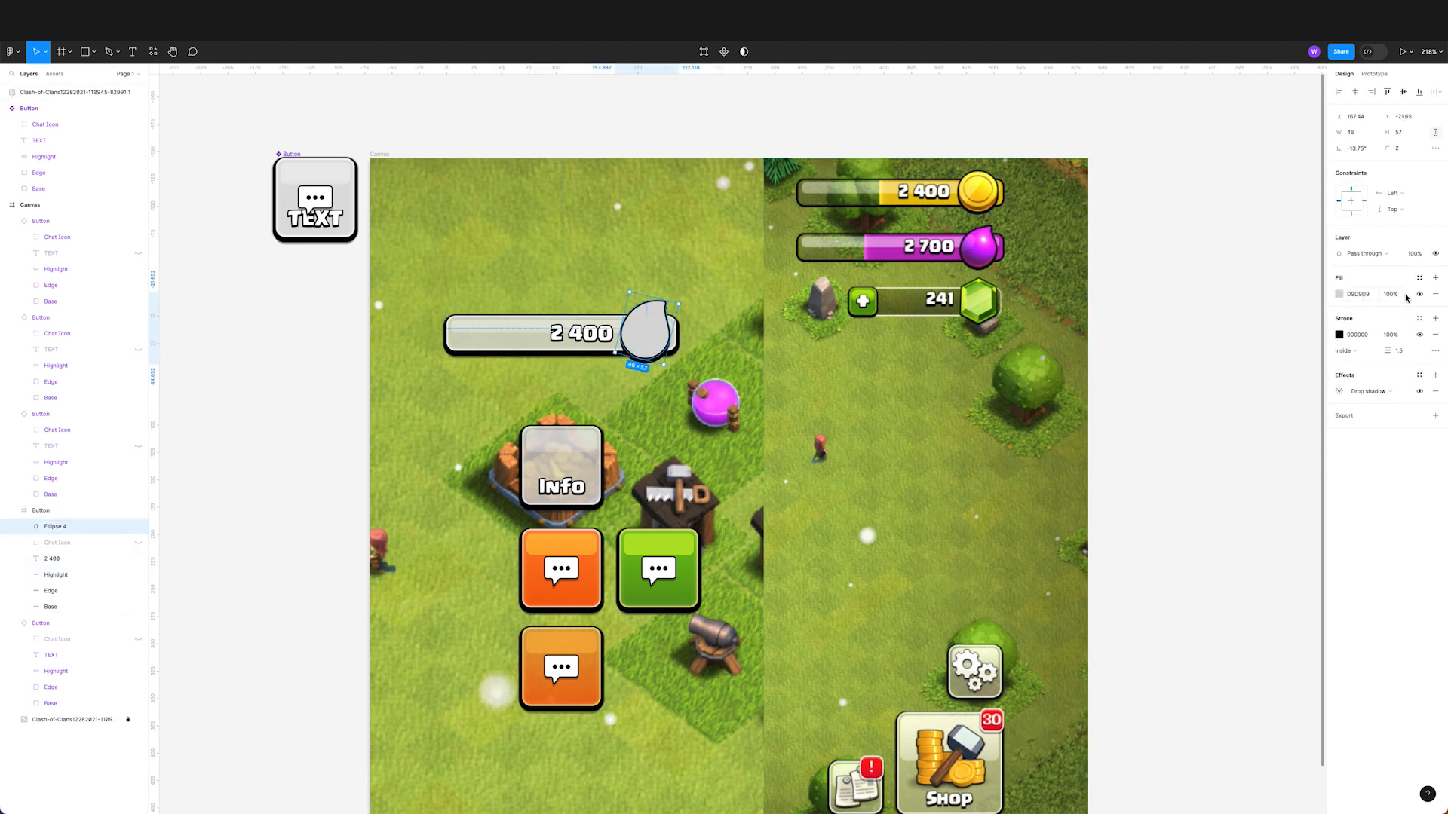
# Step: Change the droplet's fill to a linear gradient and sample purples for its two stops from the reference screenshot's elixir droplet
pyautogui.click(1340, 295)
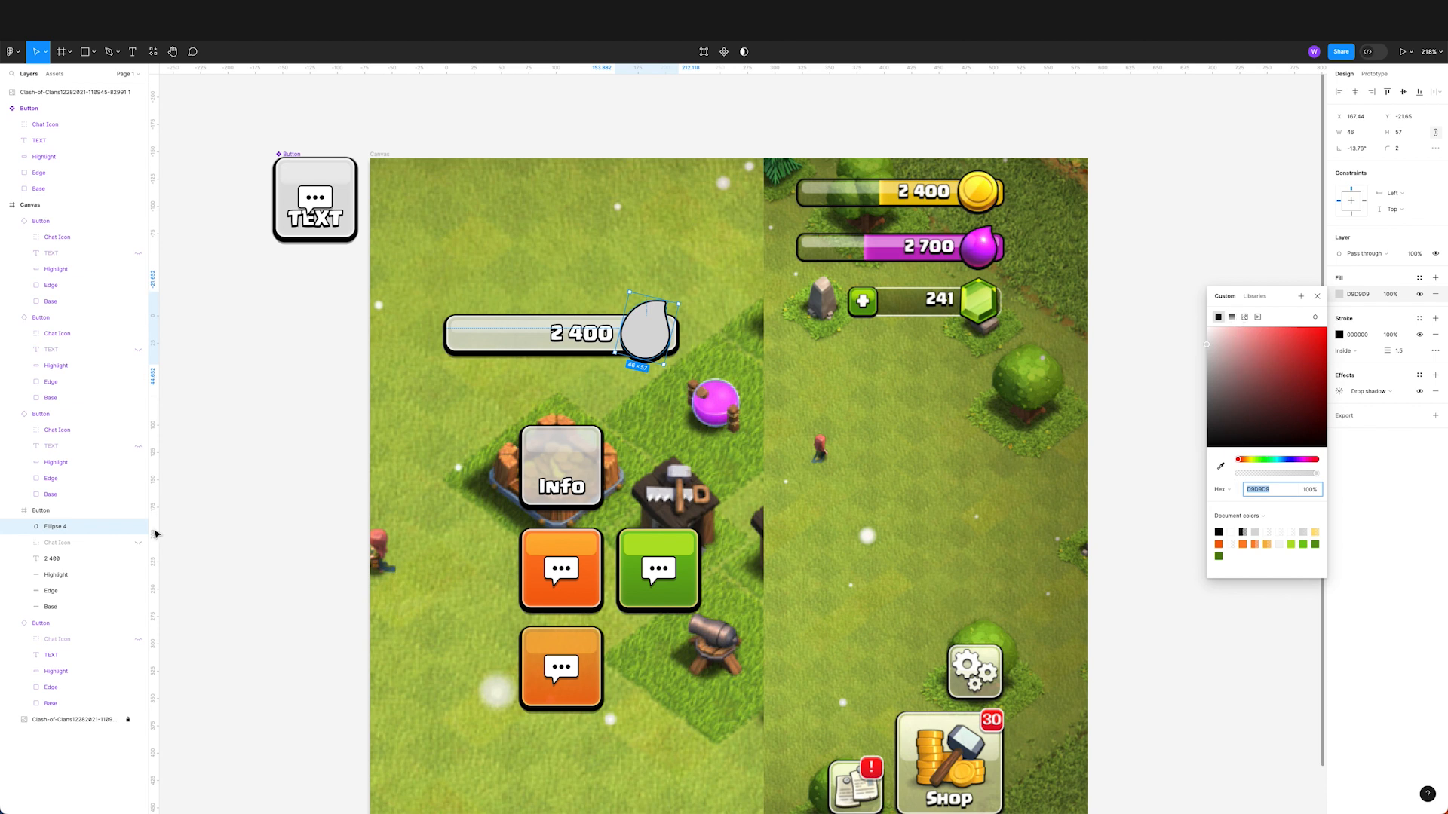
pyautogui.click(1232, 319)
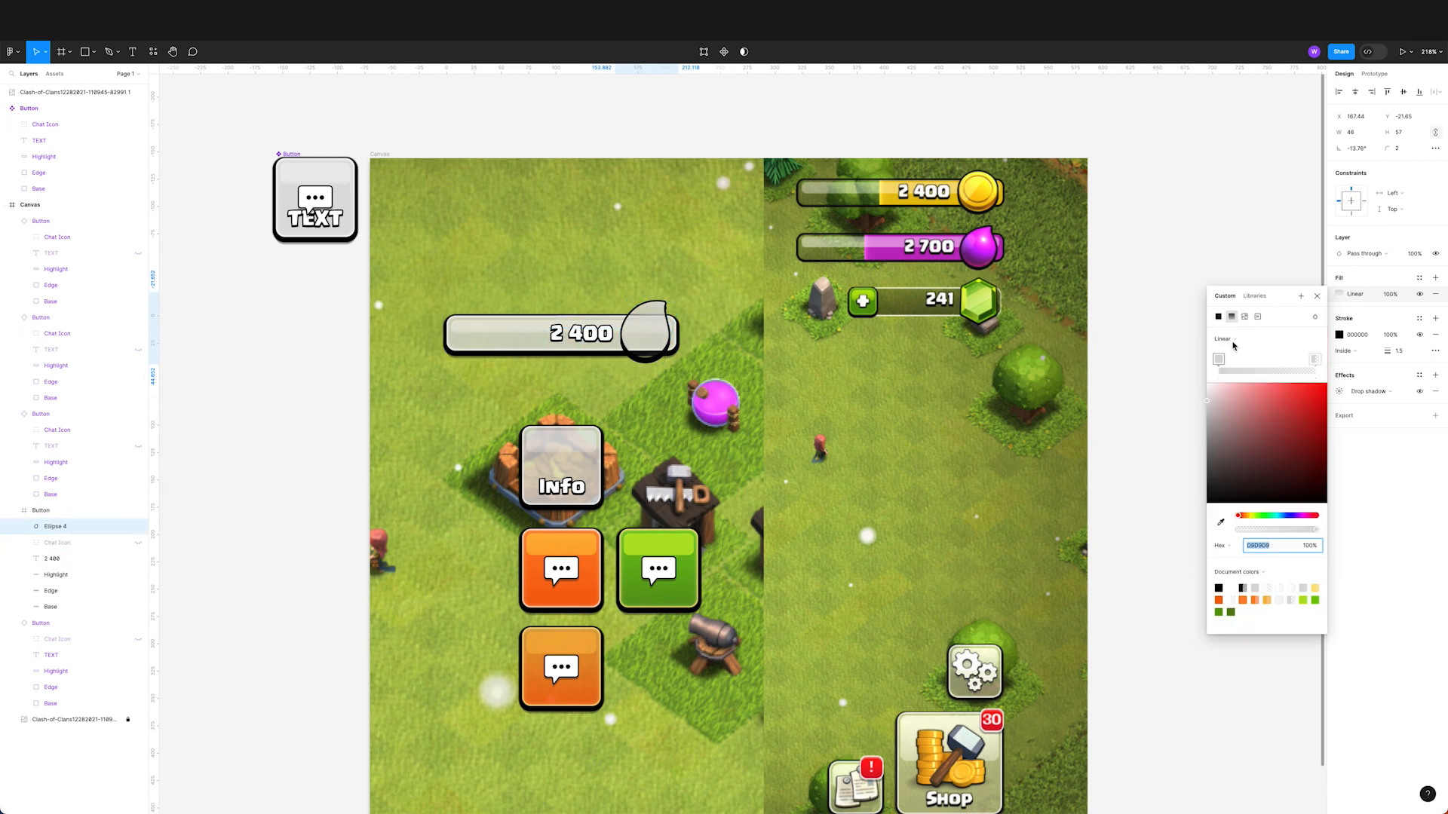
pyautogui.click(1221, 522)
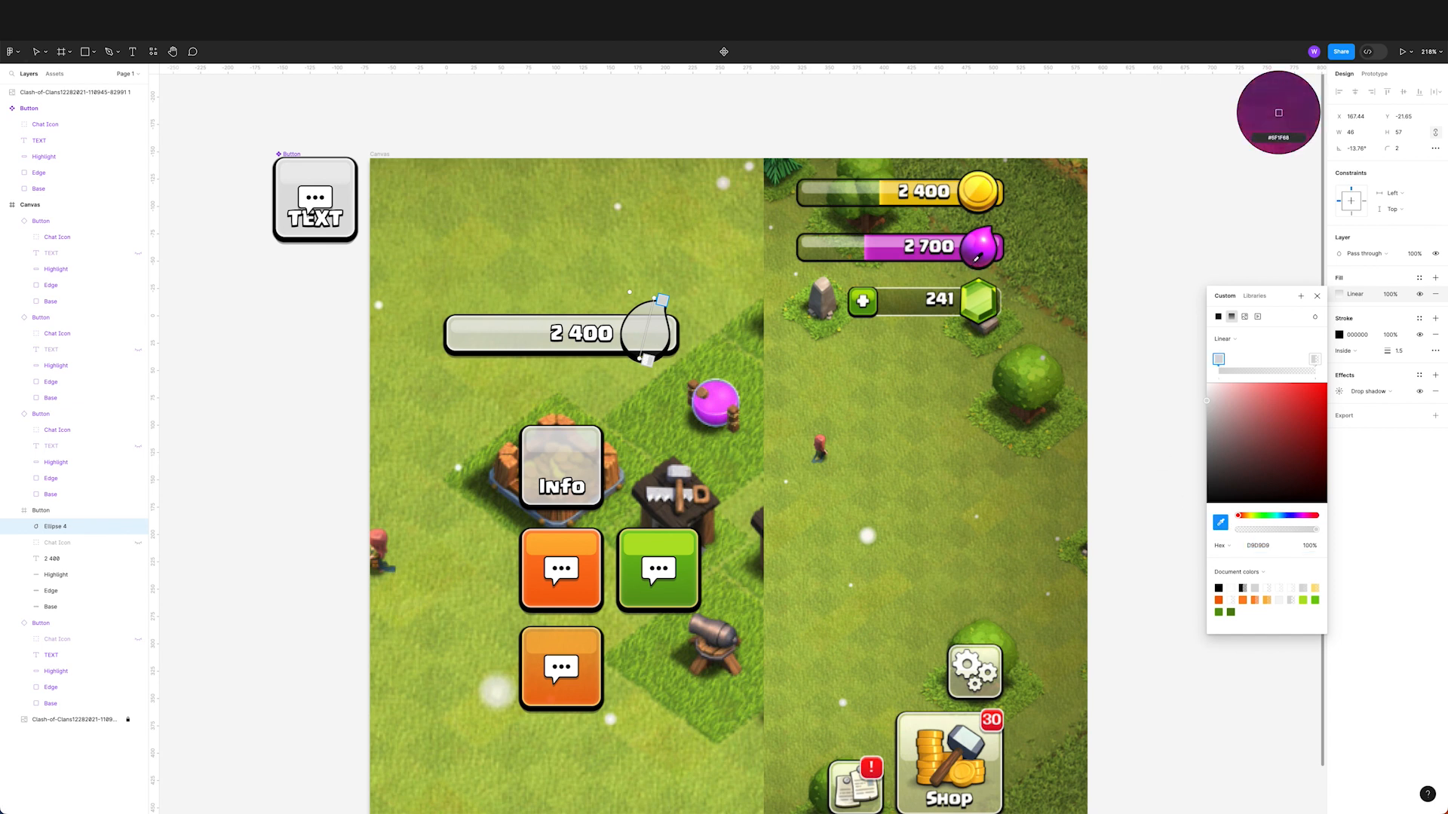
pyautogui.click(977, 258)
pyautogui.click(1314, 360)
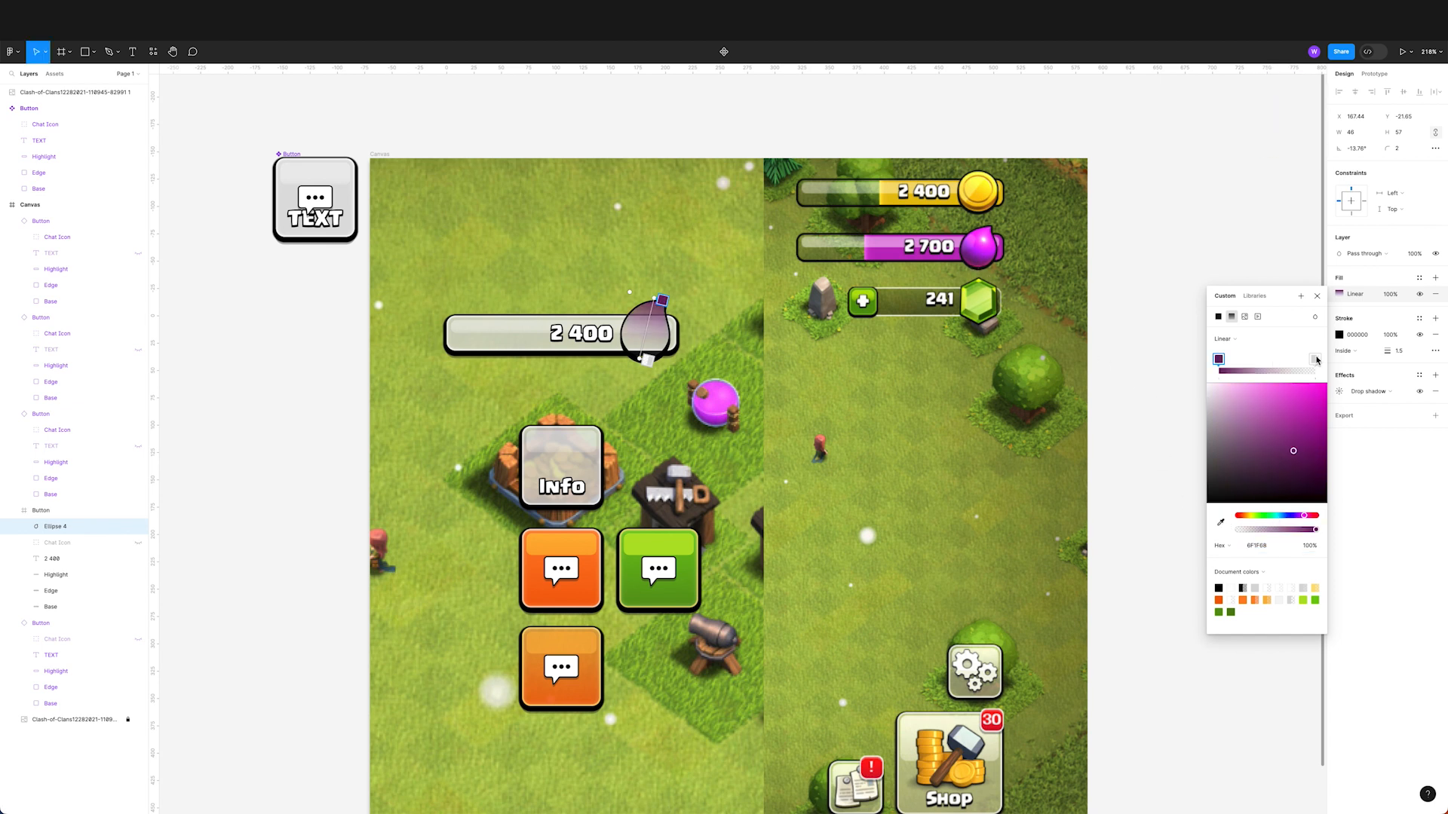
pyautogui.click(1220, 521)
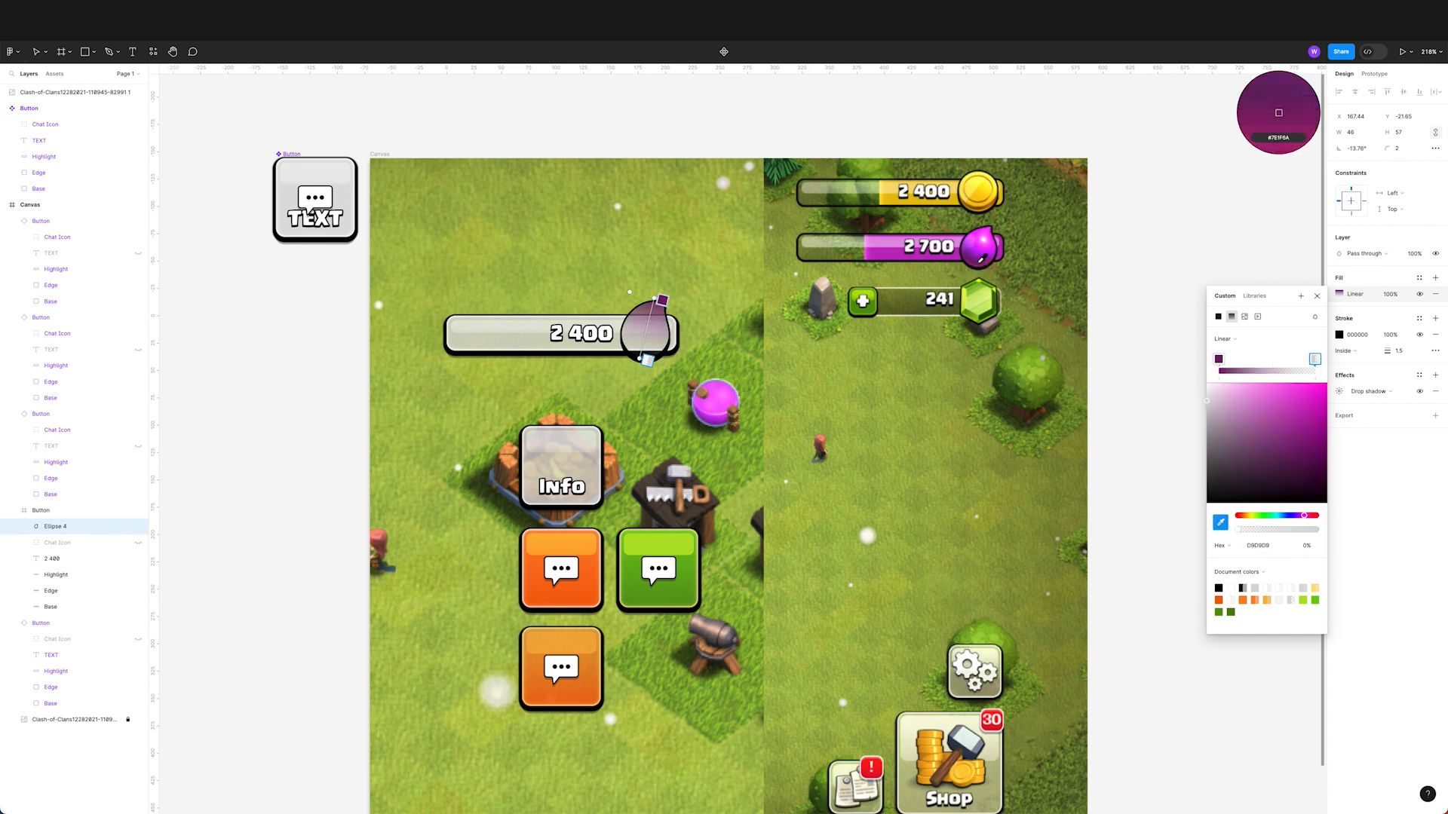
pyautogui.click(984, 247)
# Step: Adjust the gradient stops so the droplet runs from bright pink-magenta at the tip to dark purple at the base
pyautogui.moveTo(1219, 359)
pyautogui.mouseDown()
pyautogui.moveTo(1282, 359)
pyautogui.moveTo(1198, 361)
pyautogui.mouseUp()
pyautogui.moveTo(1287, 362); pyautogui.dragTo(1316, 361)
pyautogui.click(662, 300)
pyautogui.click(1218, 360)
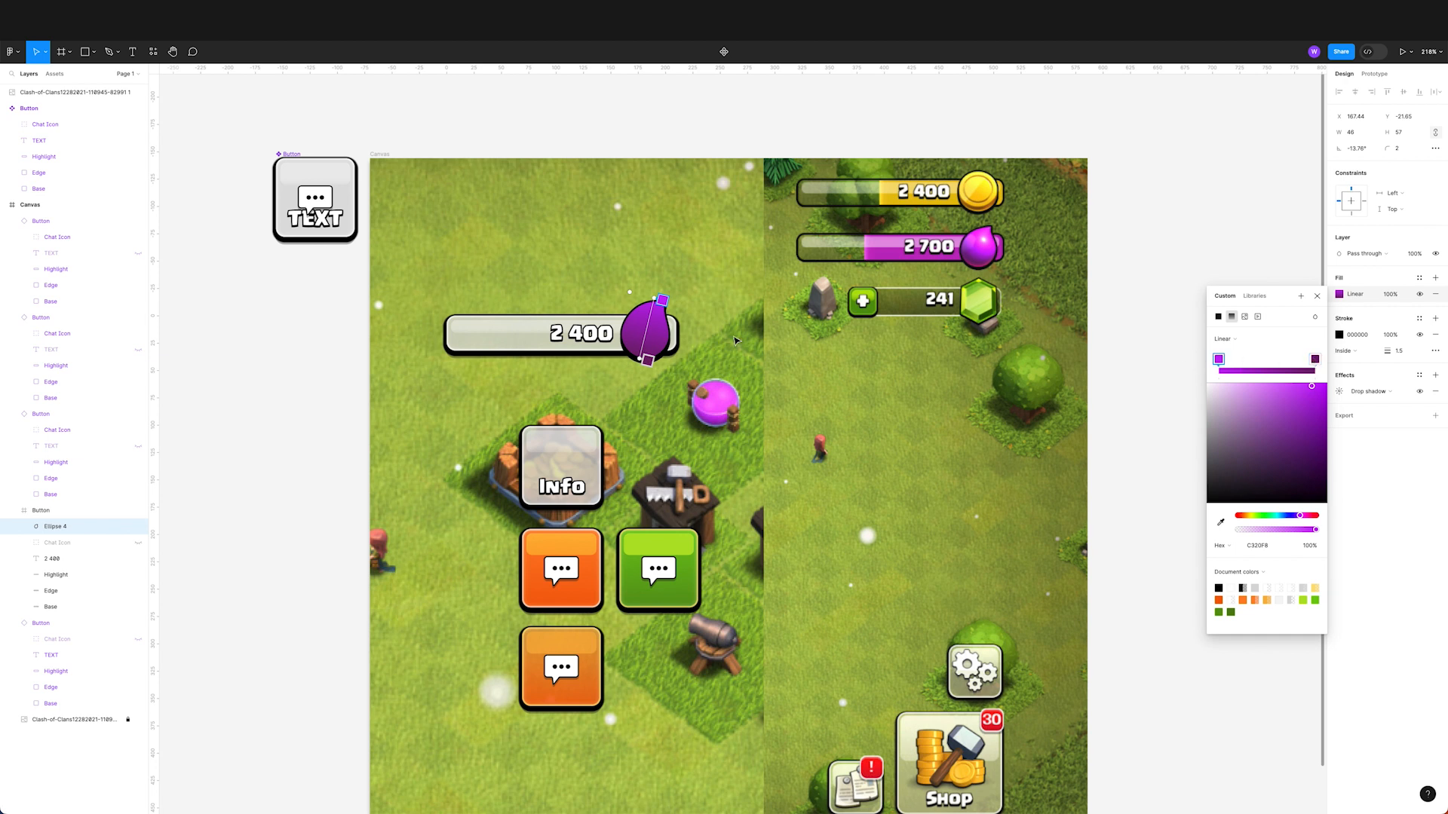
pyautogui.moveTo(1315, 360)
pyautogui.mouseDown()
pyautogui.moveTo(1299, 360)
pyautogui.moveTo(1317, 360)
pyautogui.mouseUp()
pyautogui.click(1218, 359)
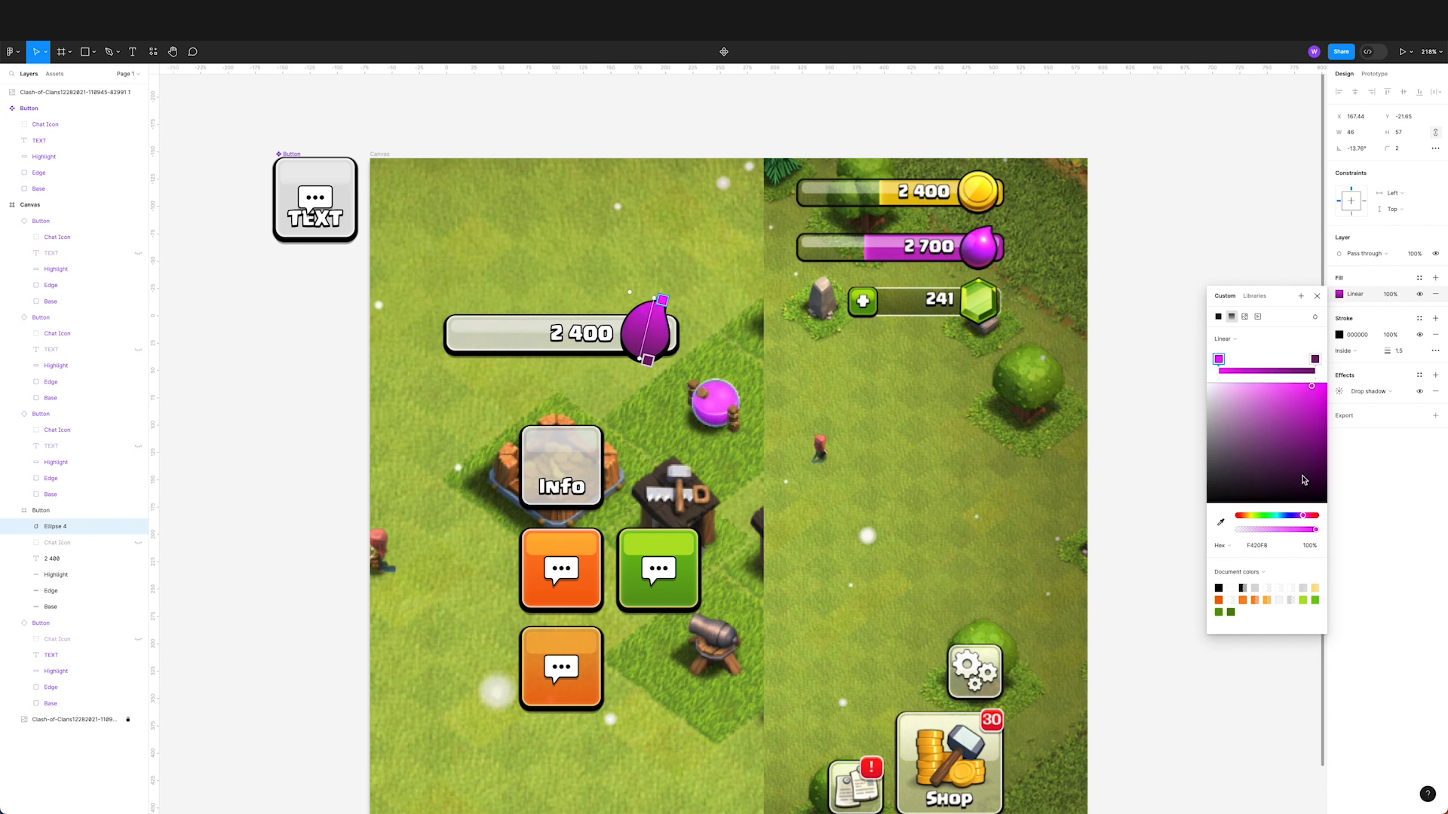
pyautogui.click(1292, 384)
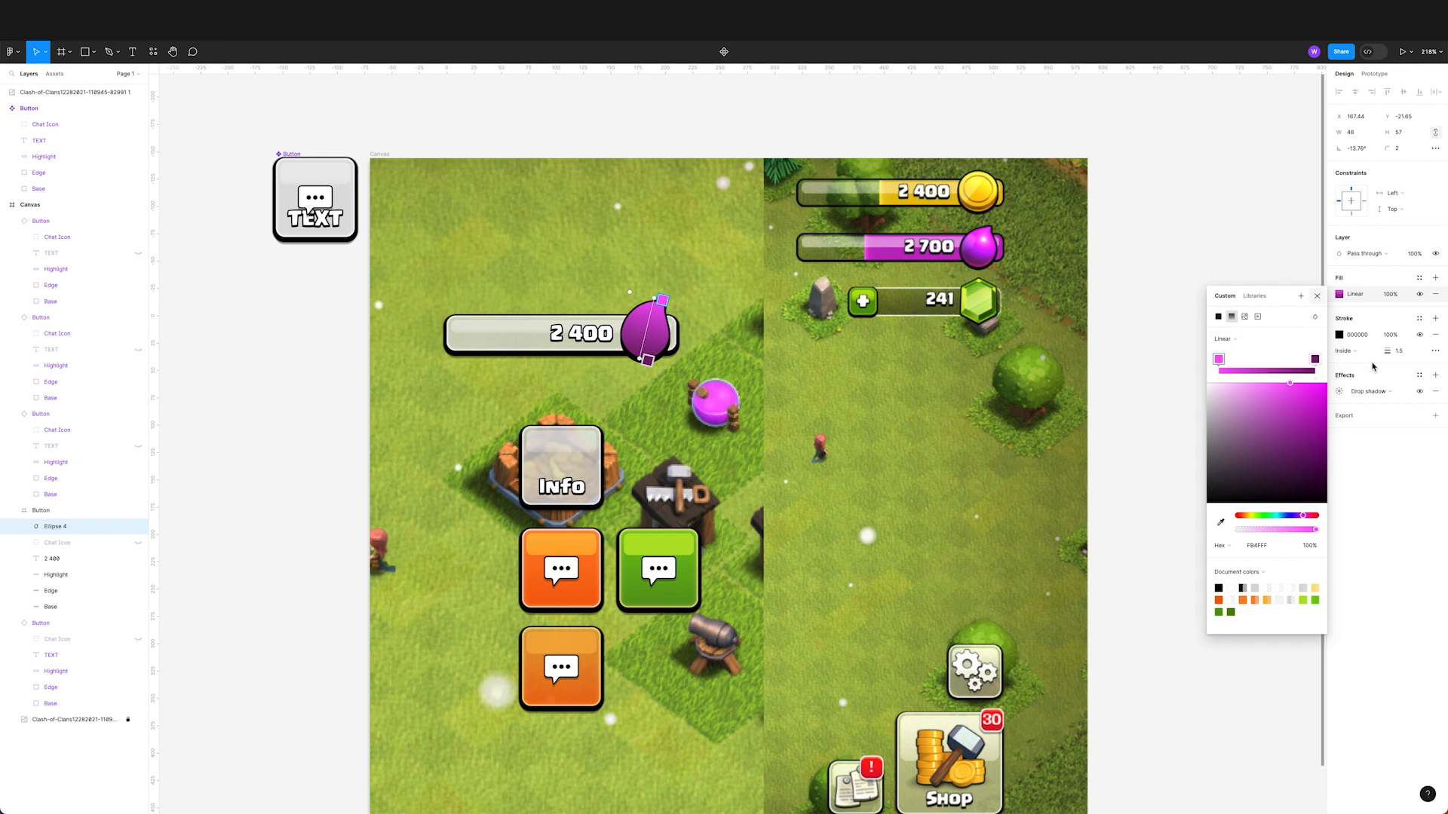
pyautogui.click(1317, 296)
# Step: Add a second effect to the droplet as an inner shadow with offsets X -2 and Y -5
pyautogui.click(1435, 375)
pyautogui.click(1340, 392)
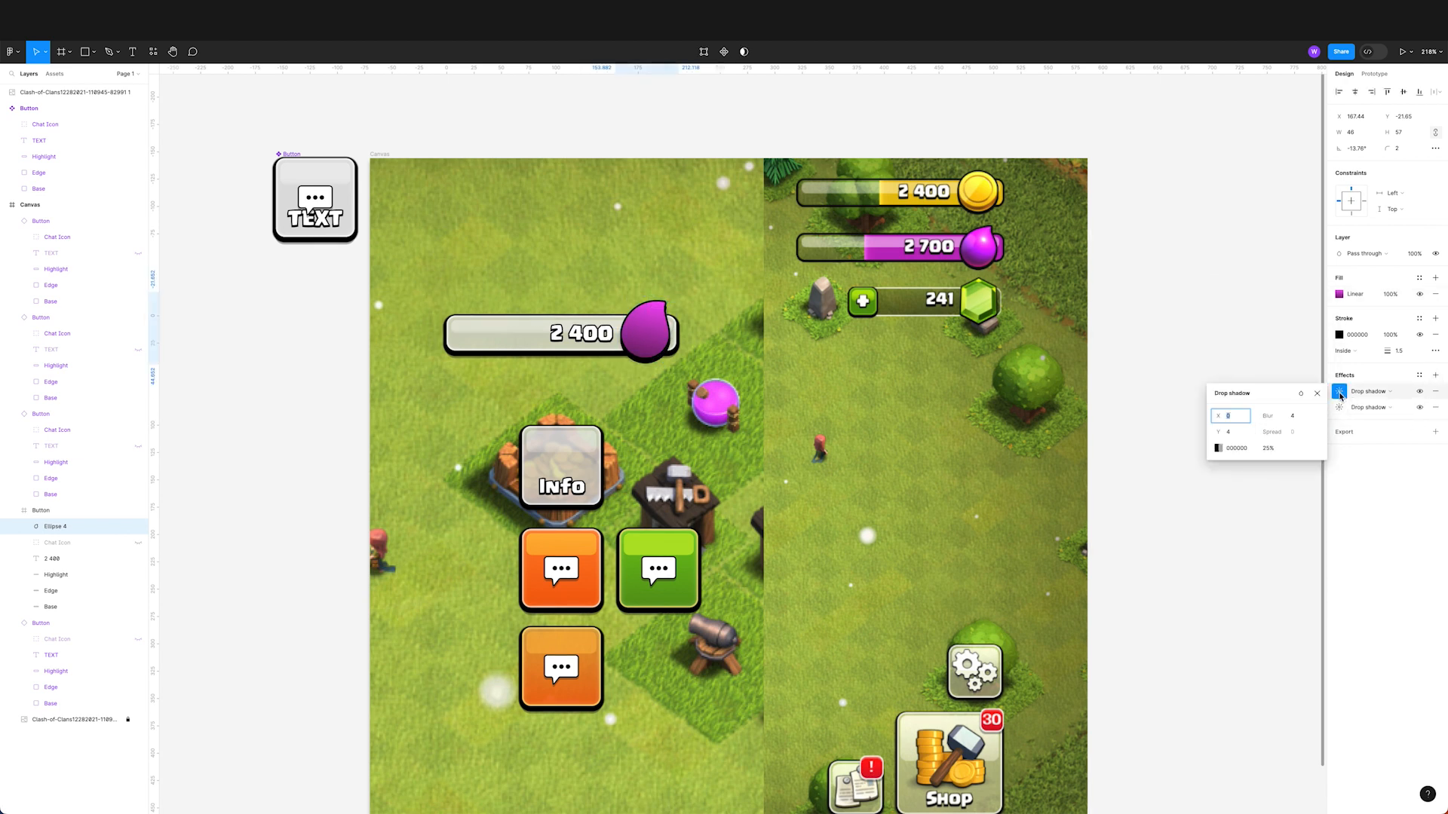
pyautogui.click(1233, 420)
pyautogui.click(1317, 393)
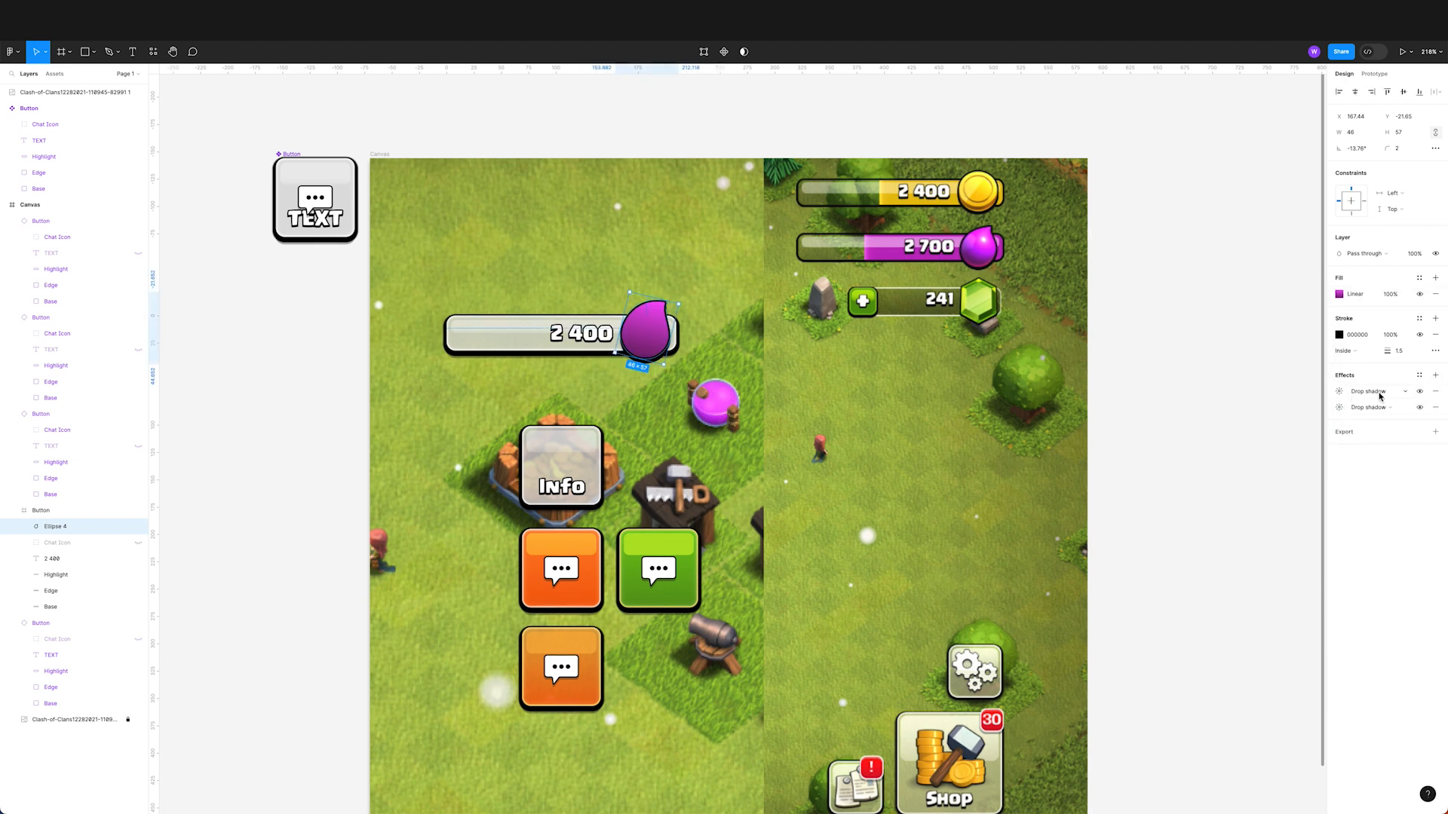
pyautogui.click(1380, 393)
pyautogui.click(1377, 381)
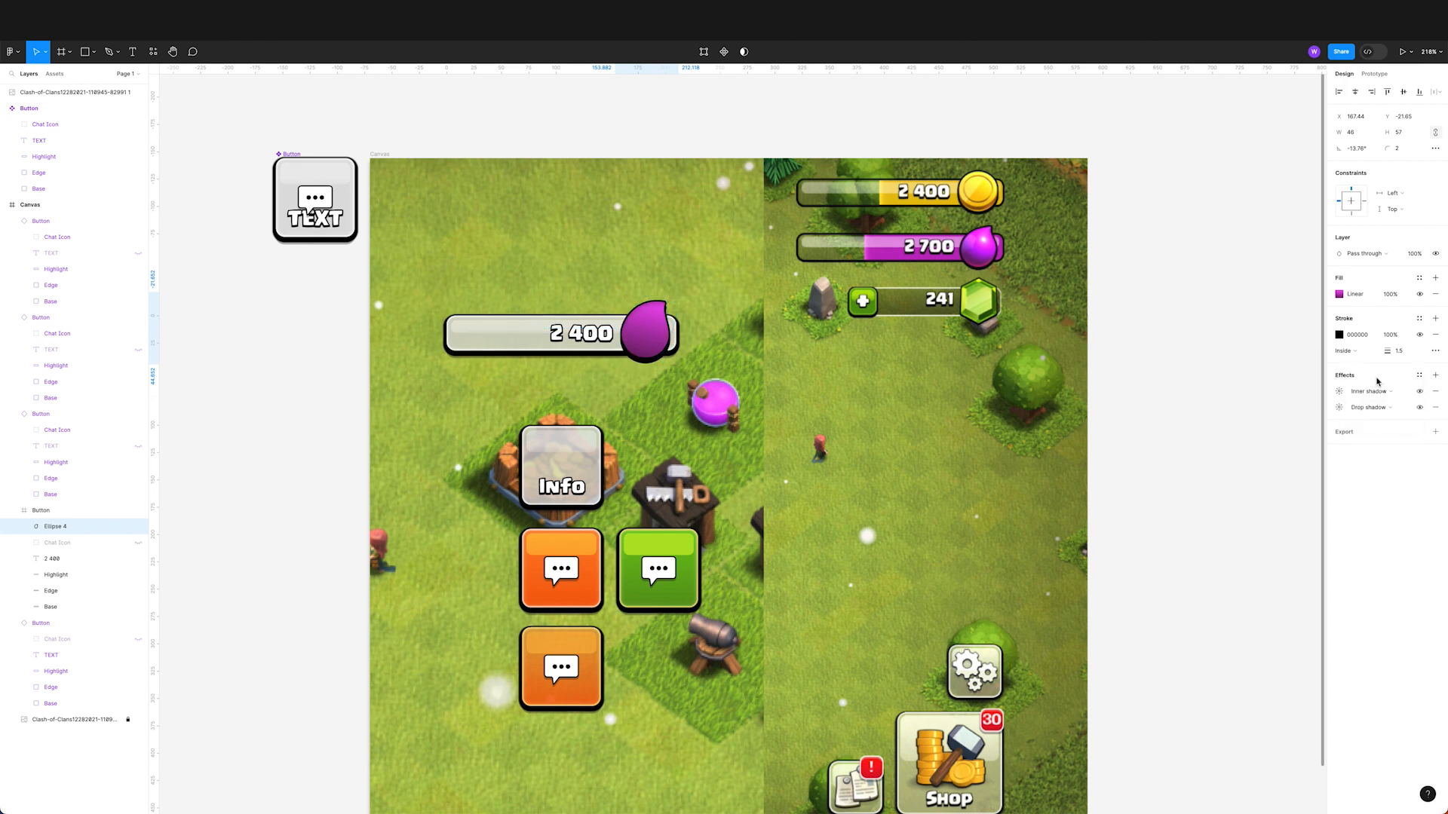
pyautogui.click(1340, 392)
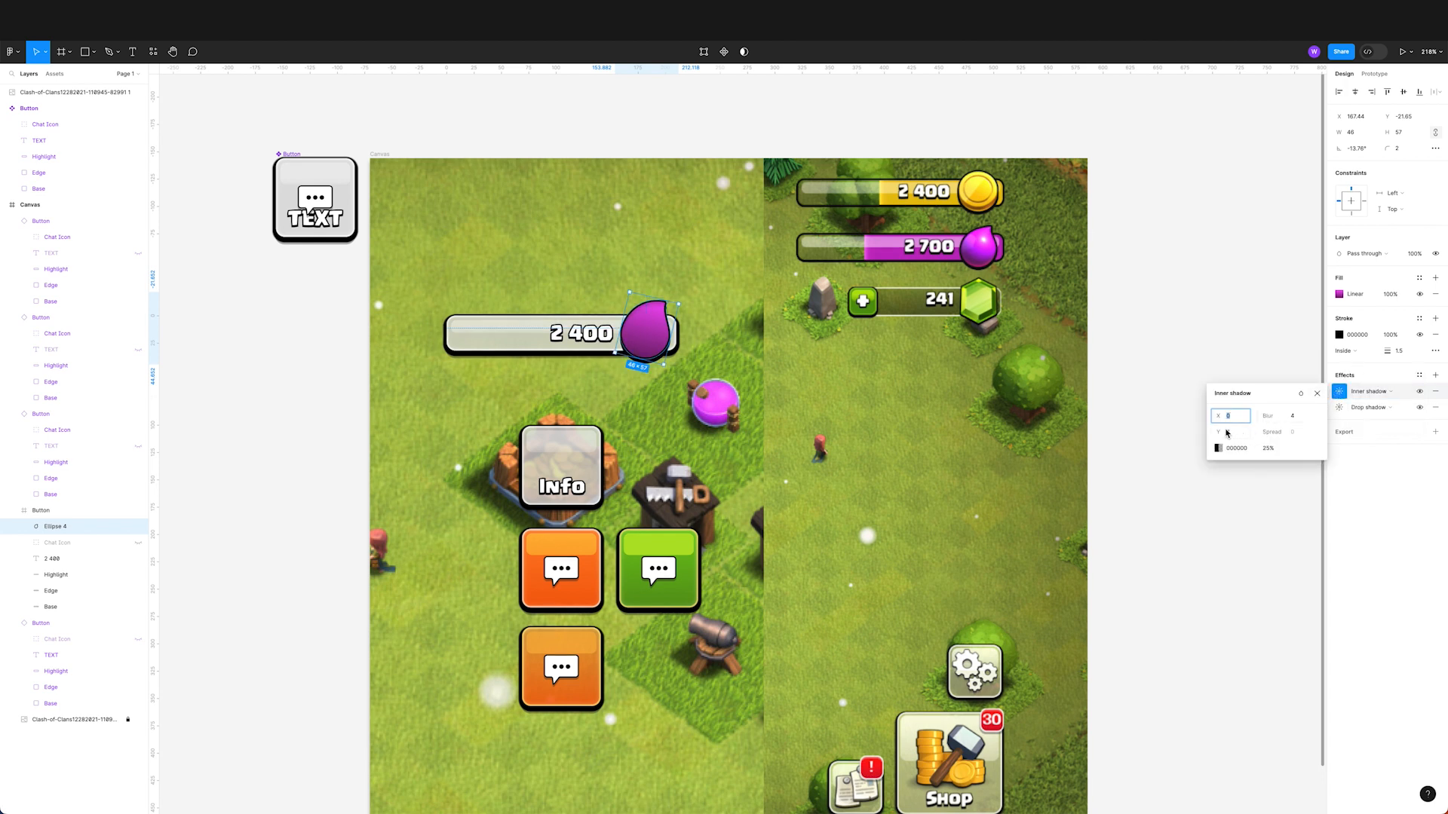
pyautogui.moveTo(1221, 416); pyautogui.dragTo(1209, 432)
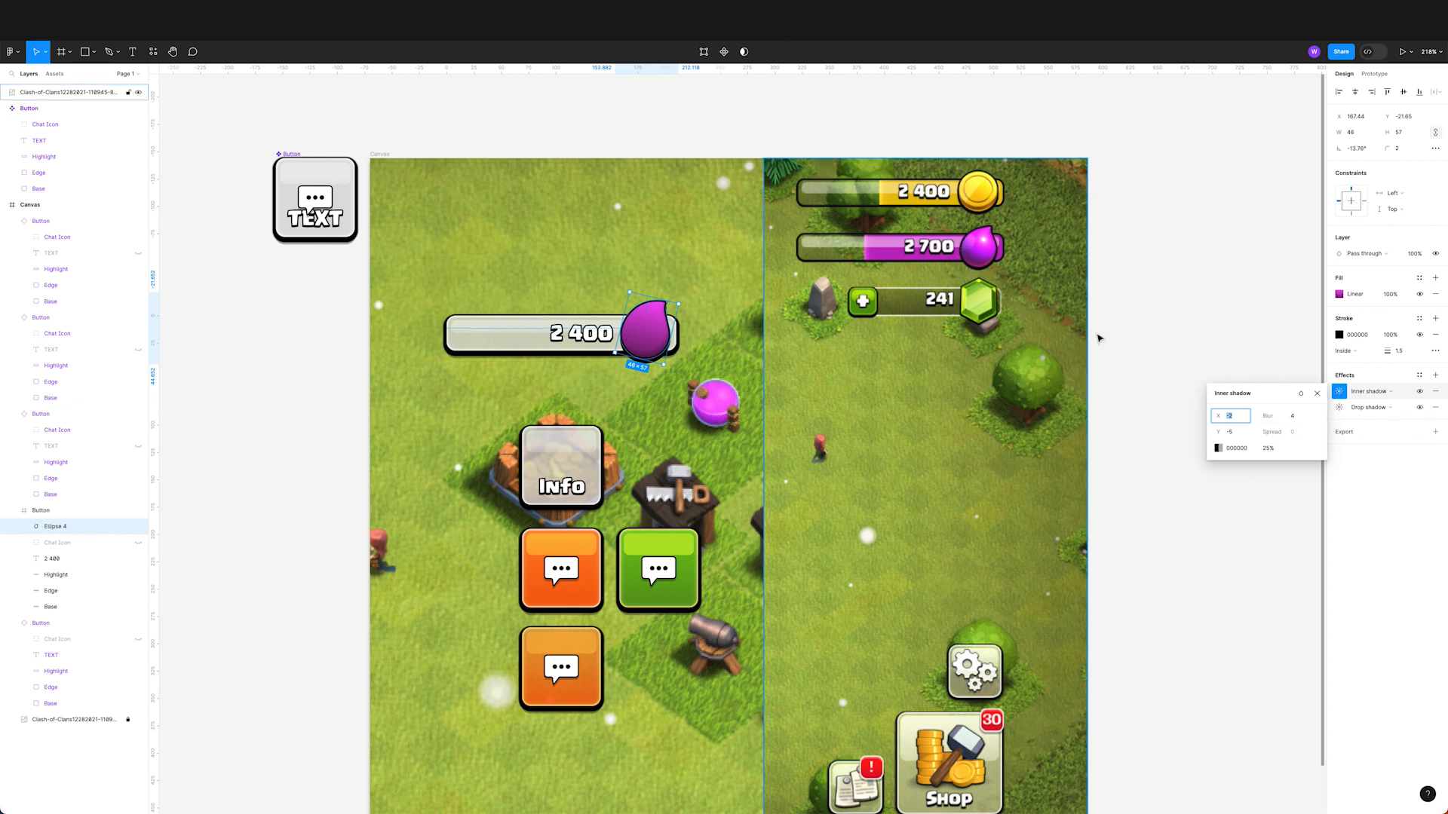
# Step: Recolour the droplet's inner shadow to a light magenta, FF5AF8
pyautogui.click(1217, 450)
pyautogui.click(1218, 452)
pyautogui.moveTo(1140, 505); pyautogui.dragTo(1149, 447)
pyautogui.moveTo(1178, 594); pyautogui.dragTo(1184, 595)
pyautogui.moveTo(1168, 485); pyautogui.dragTo(1164, 456)
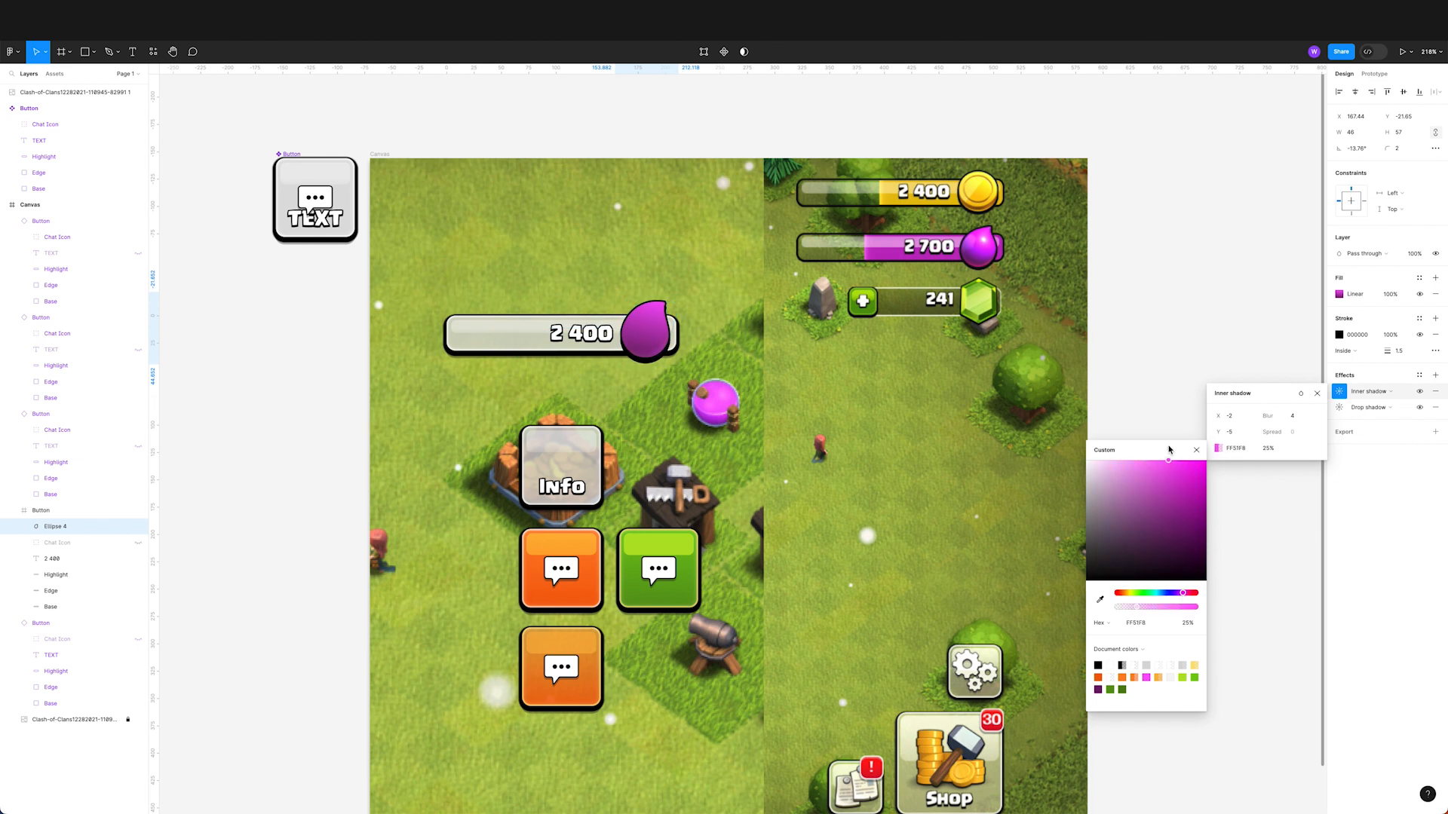
pyautogui.click(1209, 453)
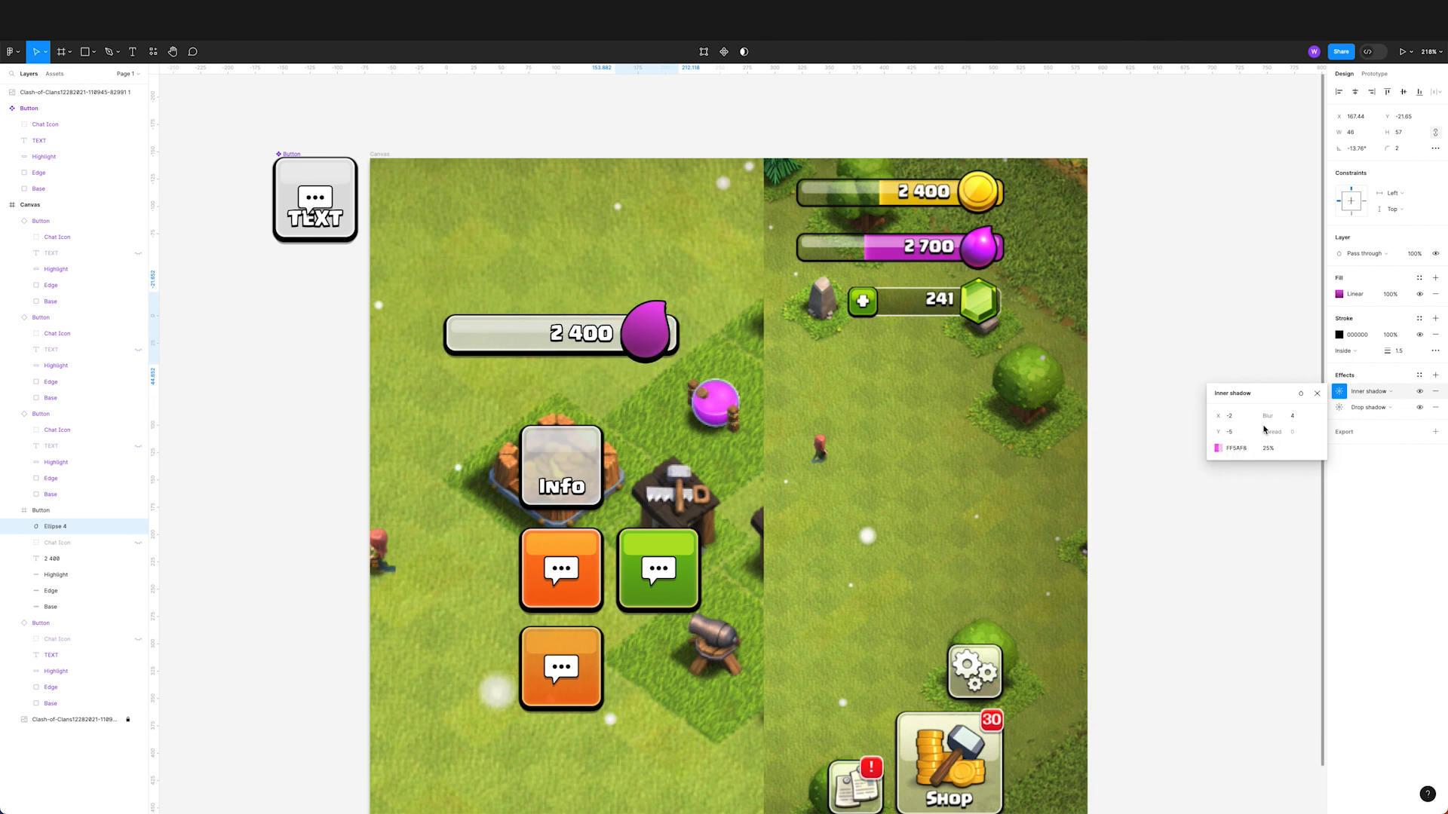
# Step: Set the inner shadow's blur to 2, its blend mode to Overlay and its opacity to 60%
pyautogui.moveTo(1267, 416); pyautogui.dragTo(1240, 418)
pyautogui.click(1301, 393)
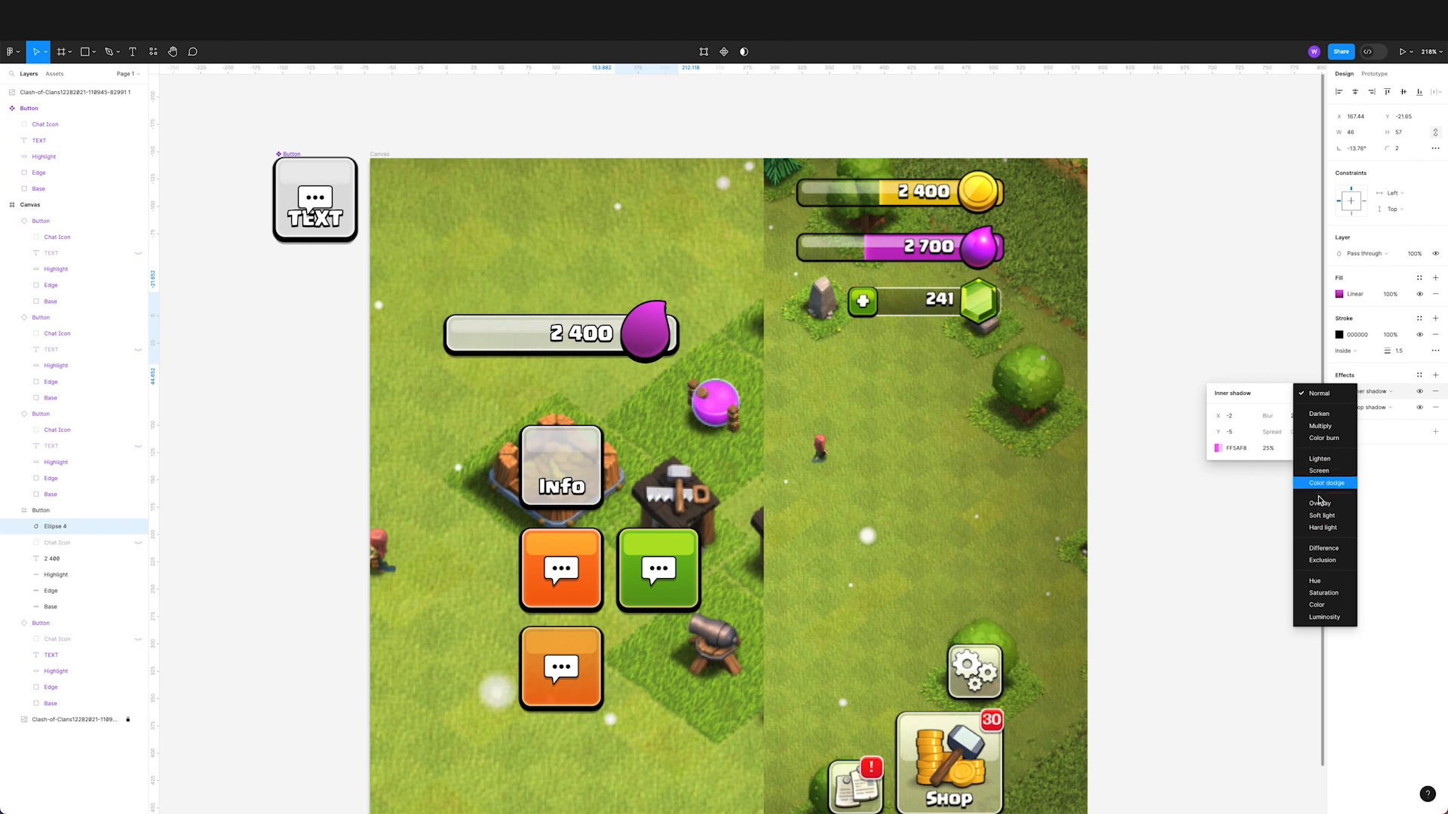
pyautogui.click(1319, 503)
pyautogui.click(1274, 450)
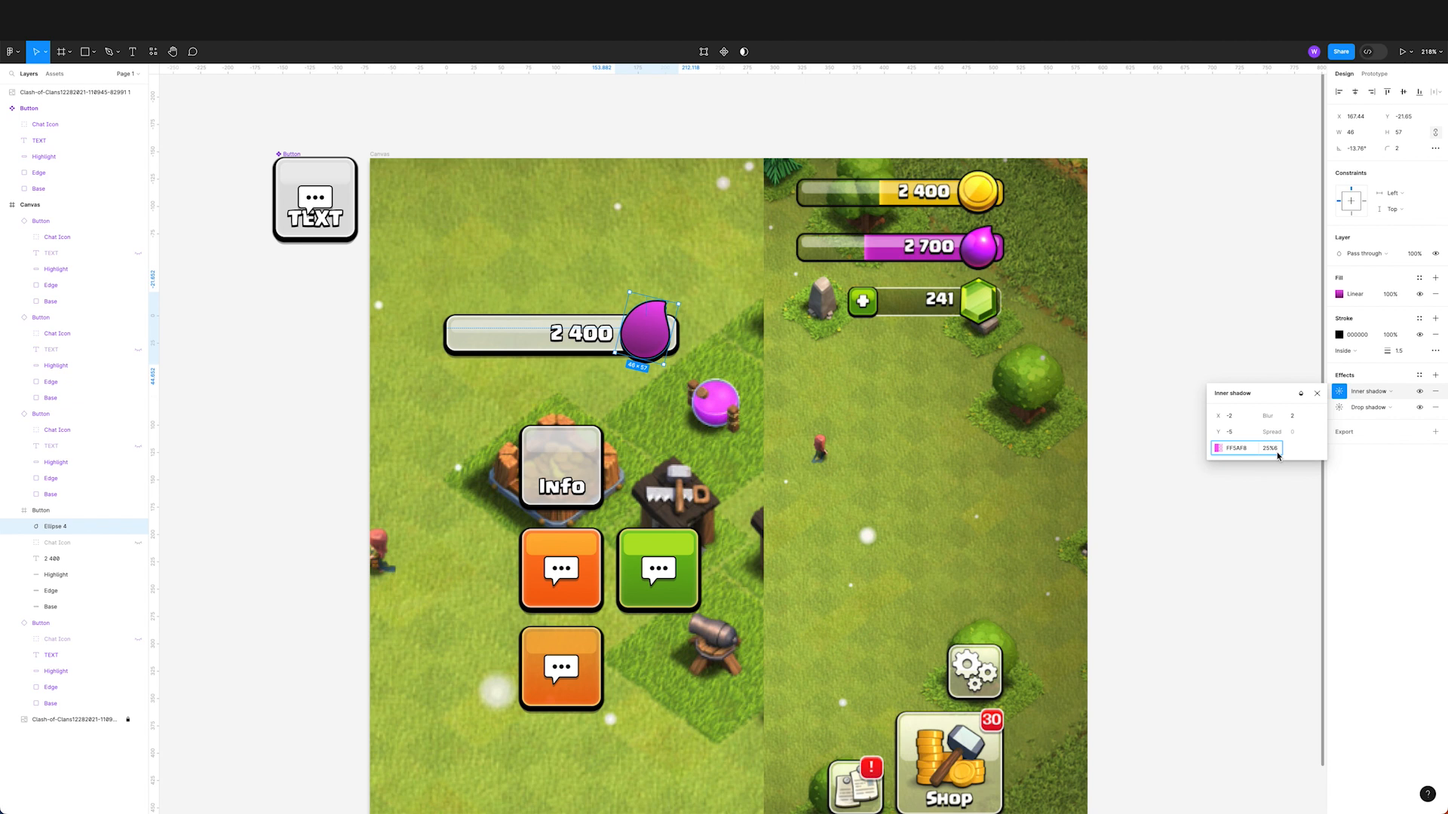
pyautogui.write('60')
pyautogui.press('Return')
# Step: Set the inner shadow's offsets to X 0 and Y -4
pyautogui.click(1237, 433)
pyautogui.press('Down')
pyautogui.press('Down')
pyautogui.press('Down')
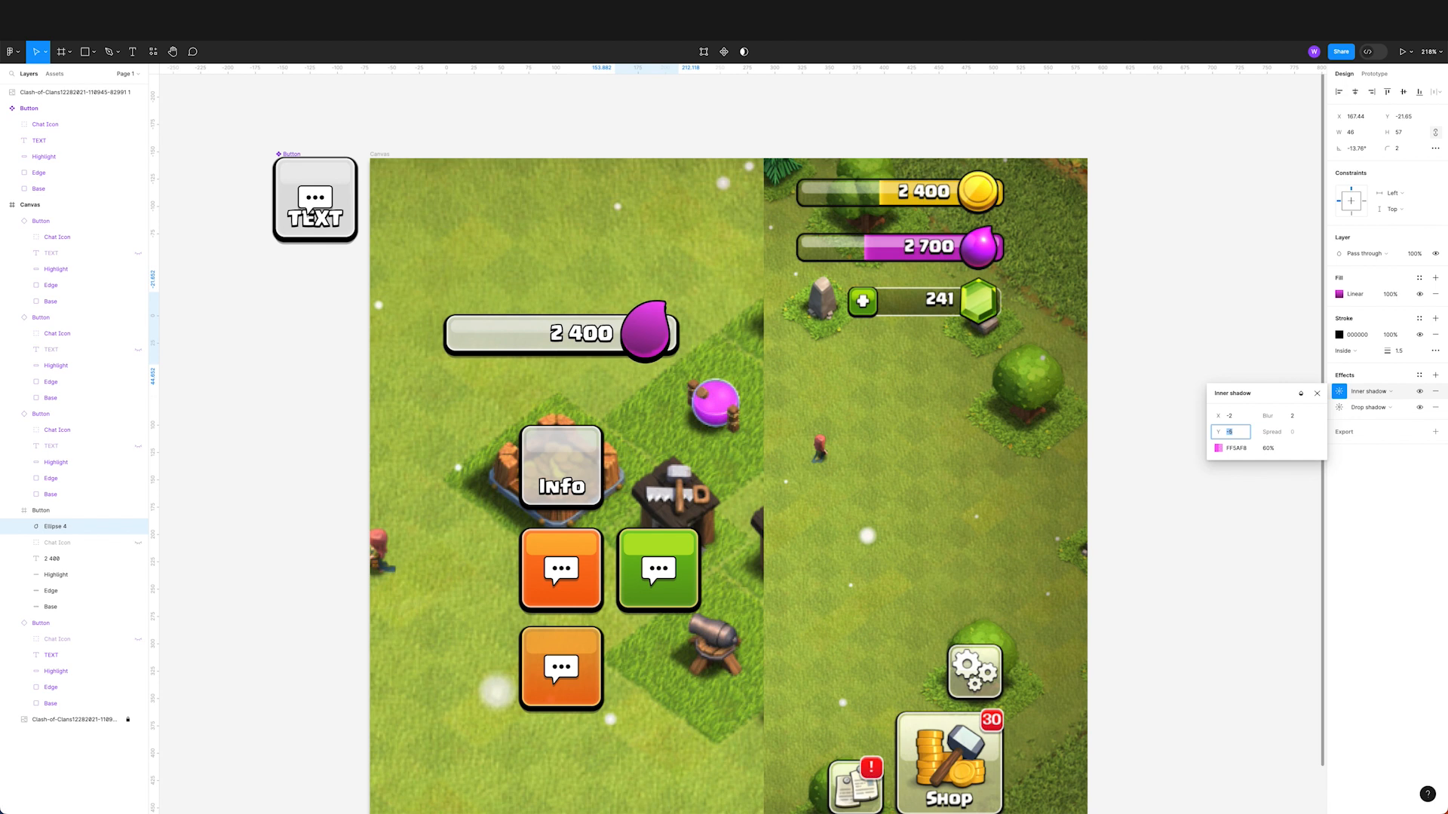
pyautogui.click(1233, 417)
pyautogui.click(1235, 434)
# Step: Shift the inner shadow's hue to a pinkish red, FF5A82, and close its settings
pyautogui.click(1218, 447)
pyautogui.moveTo(1183, 595); pyautogui.dragTo(1187, 595)
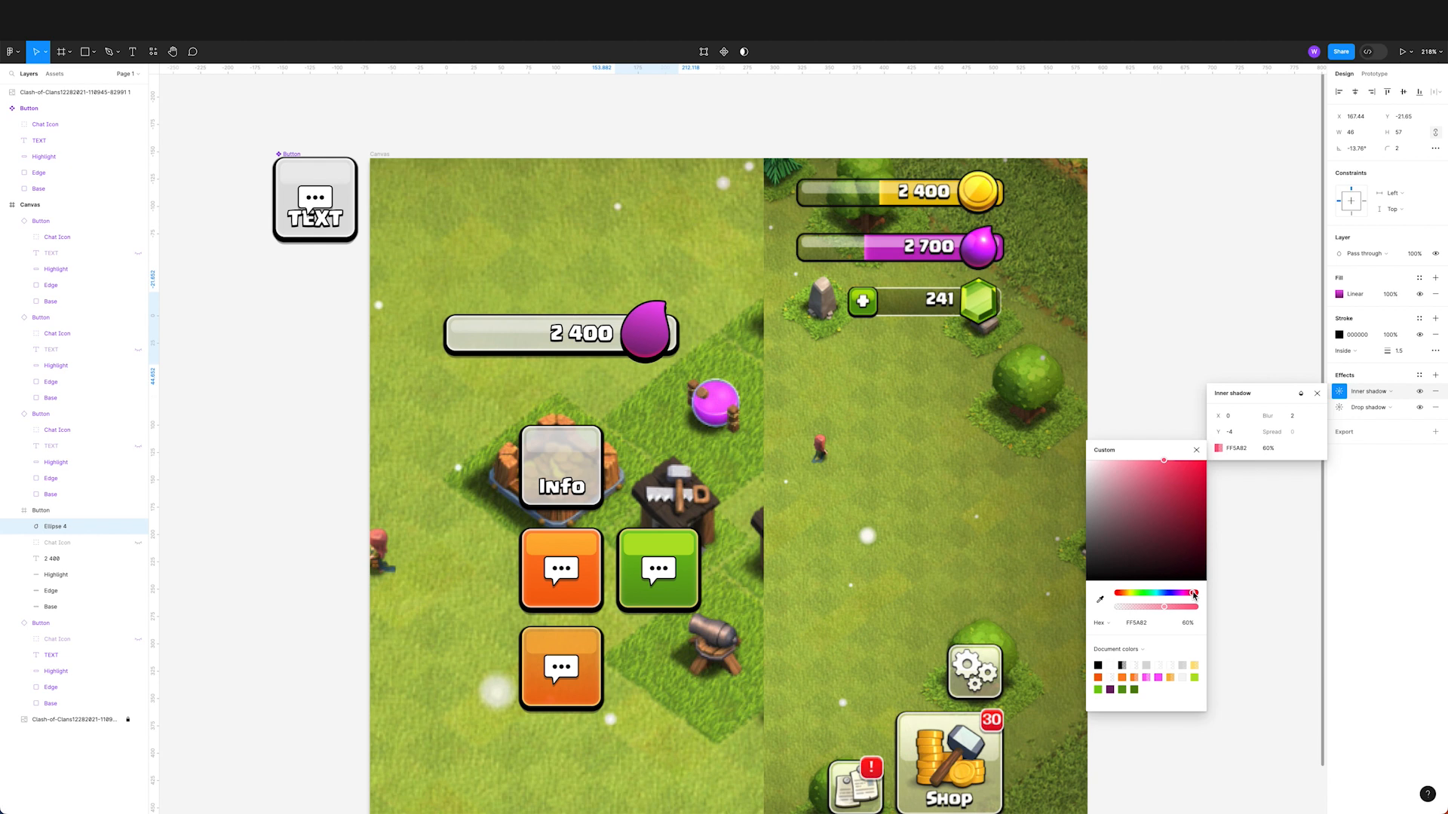
pyautogui.moveTo(1192, 595); pyautogui.dragTo(1193, 595)
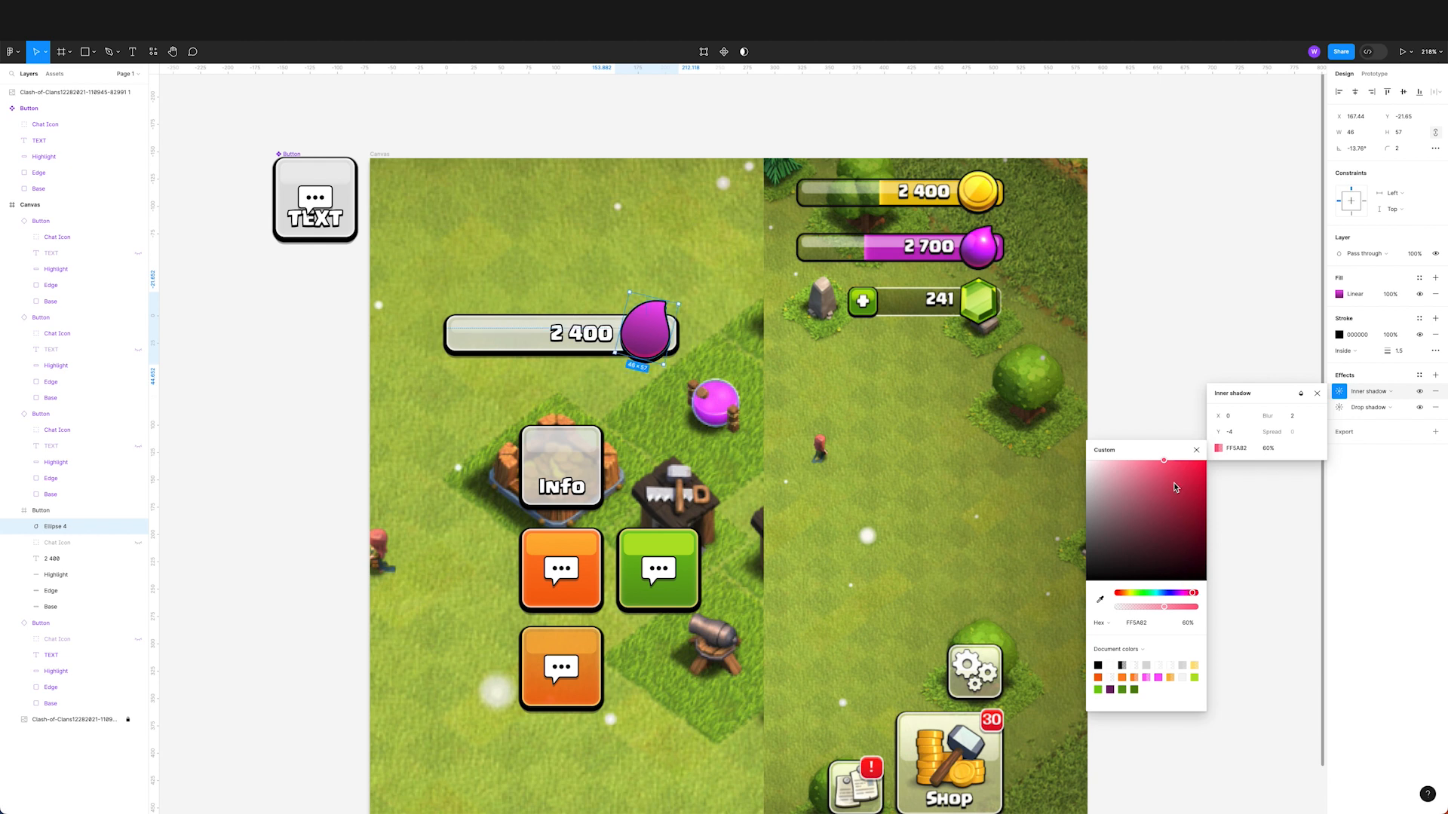
pyautogui.click(1197, 451)
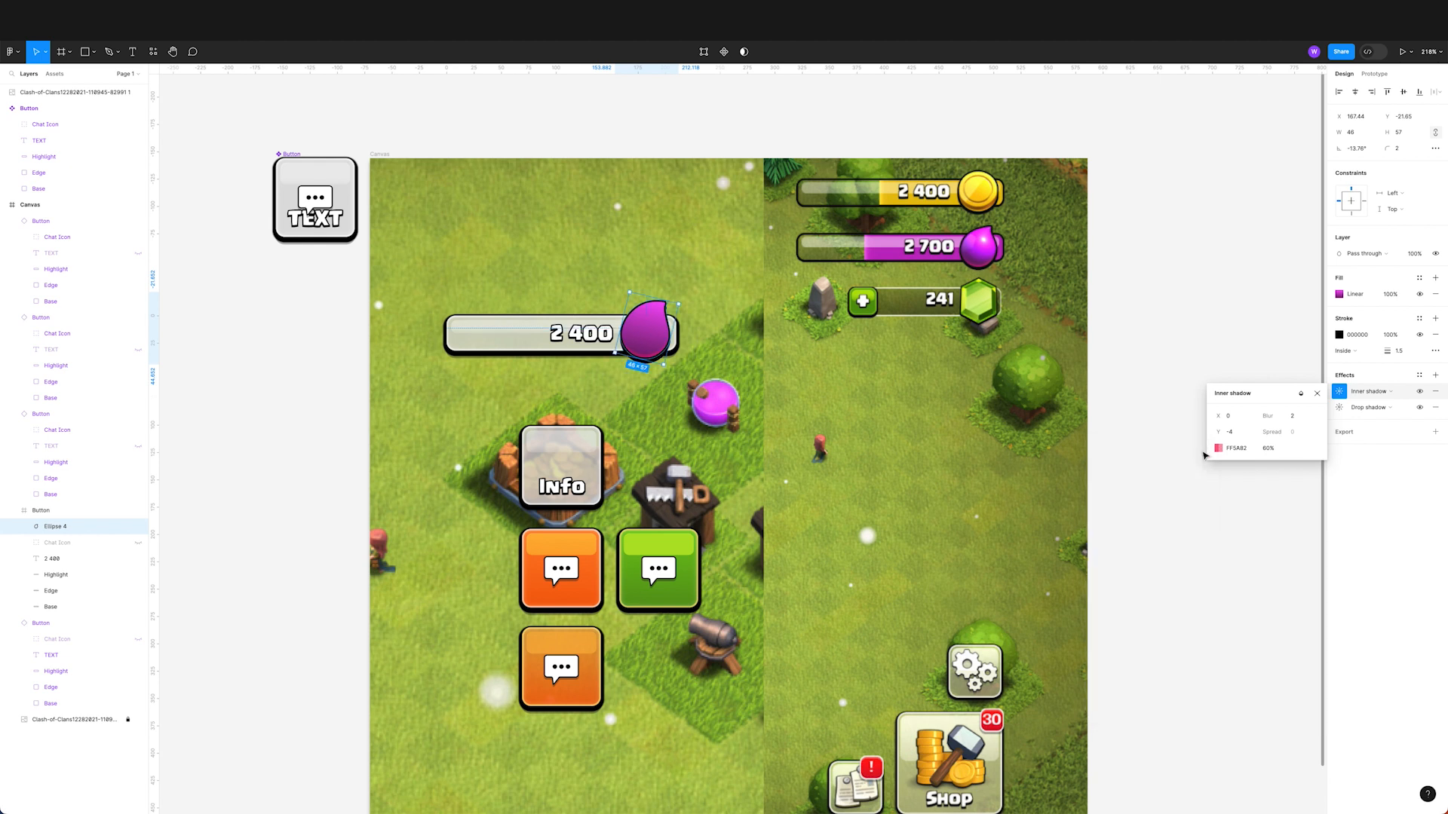
pyautogui.click(1317, 393)
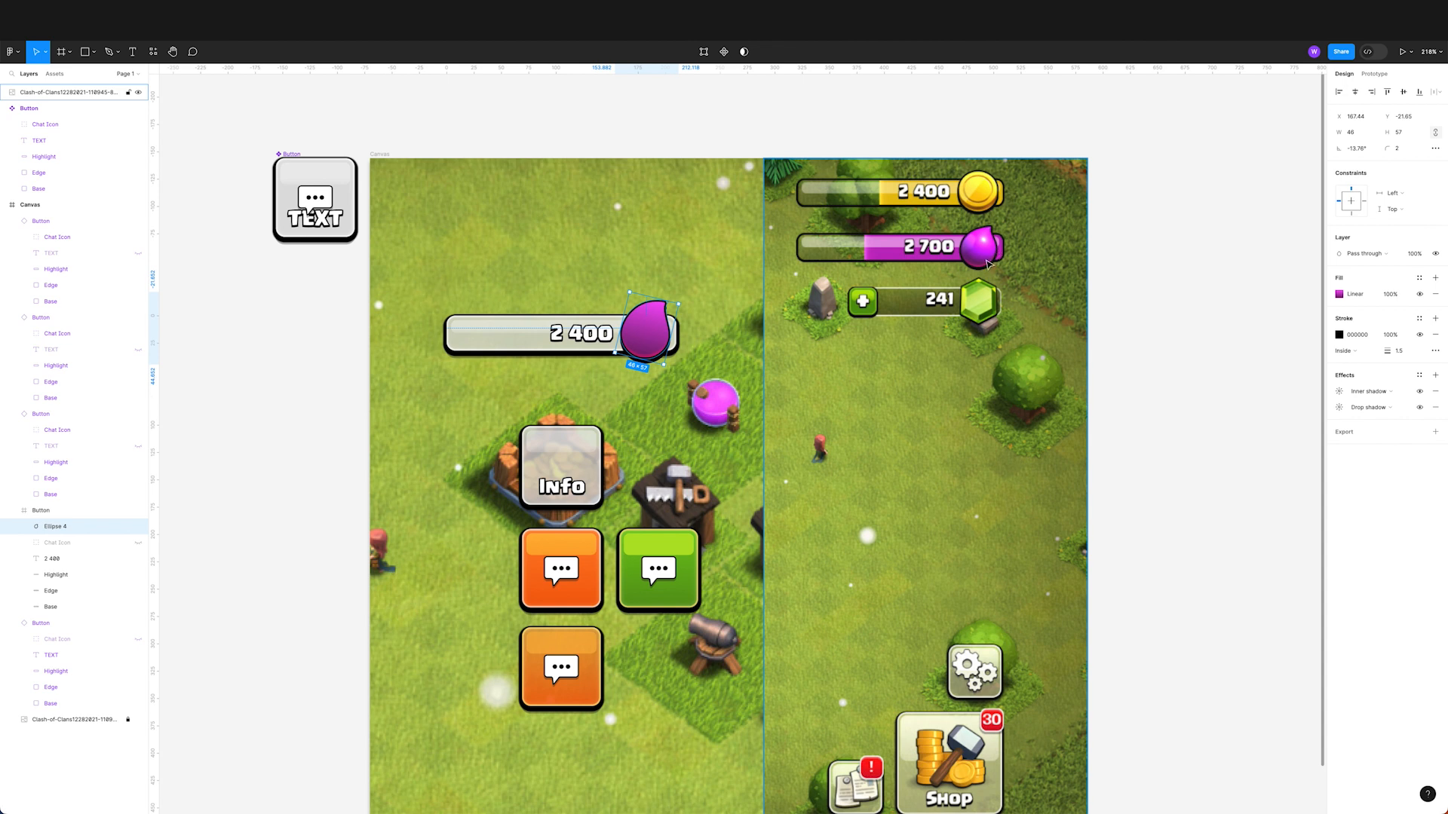
# Step: Add a second fill to the droplet as a black radial gradient at 20% opacity and place its handles over the droplet's lower-right part
pyautogui.click(1435, 277)
pyautogui.click(1340, 294)
pyautogui.click(1231, 317)
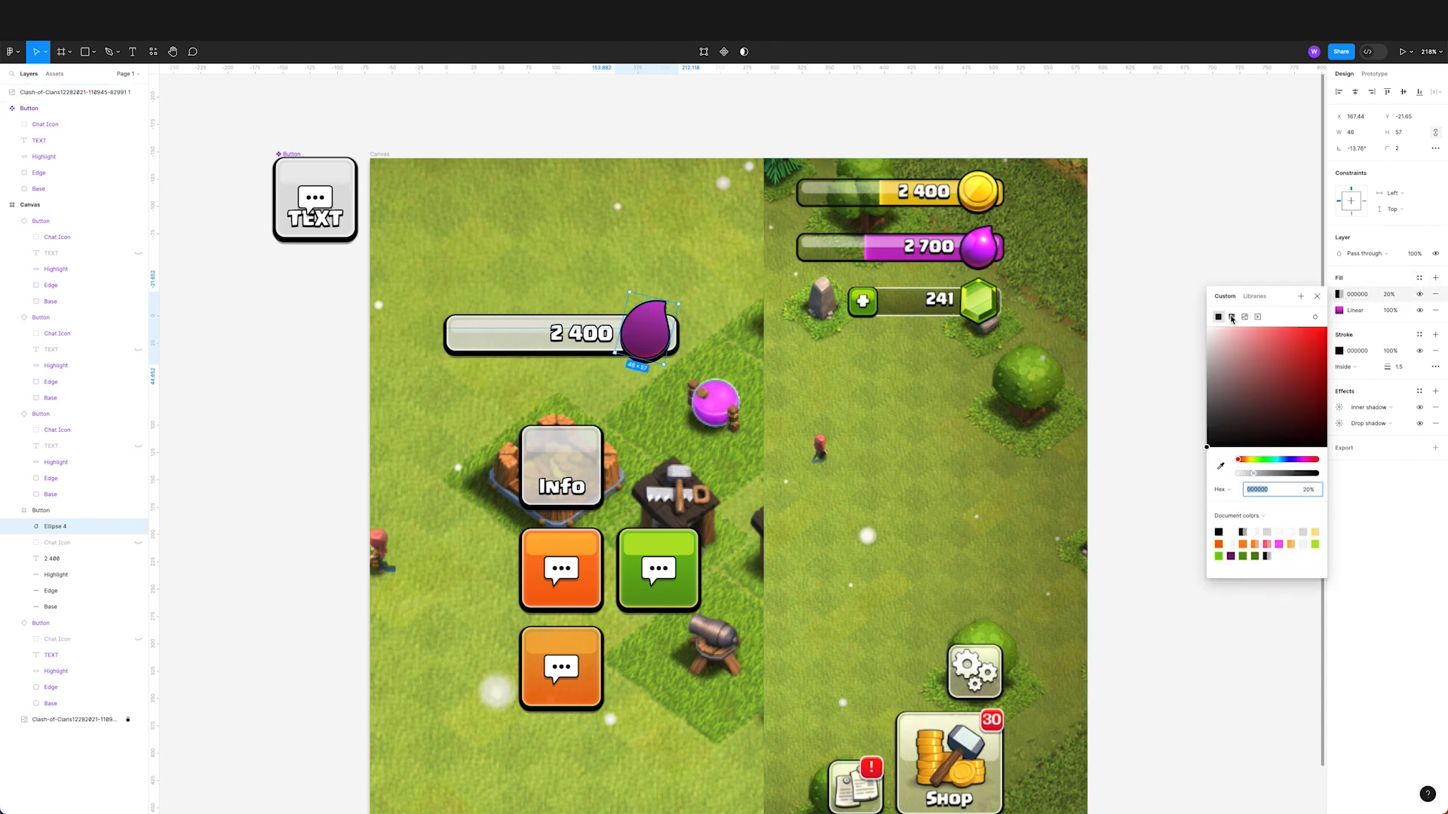
pyautogui.click(1225, 340)
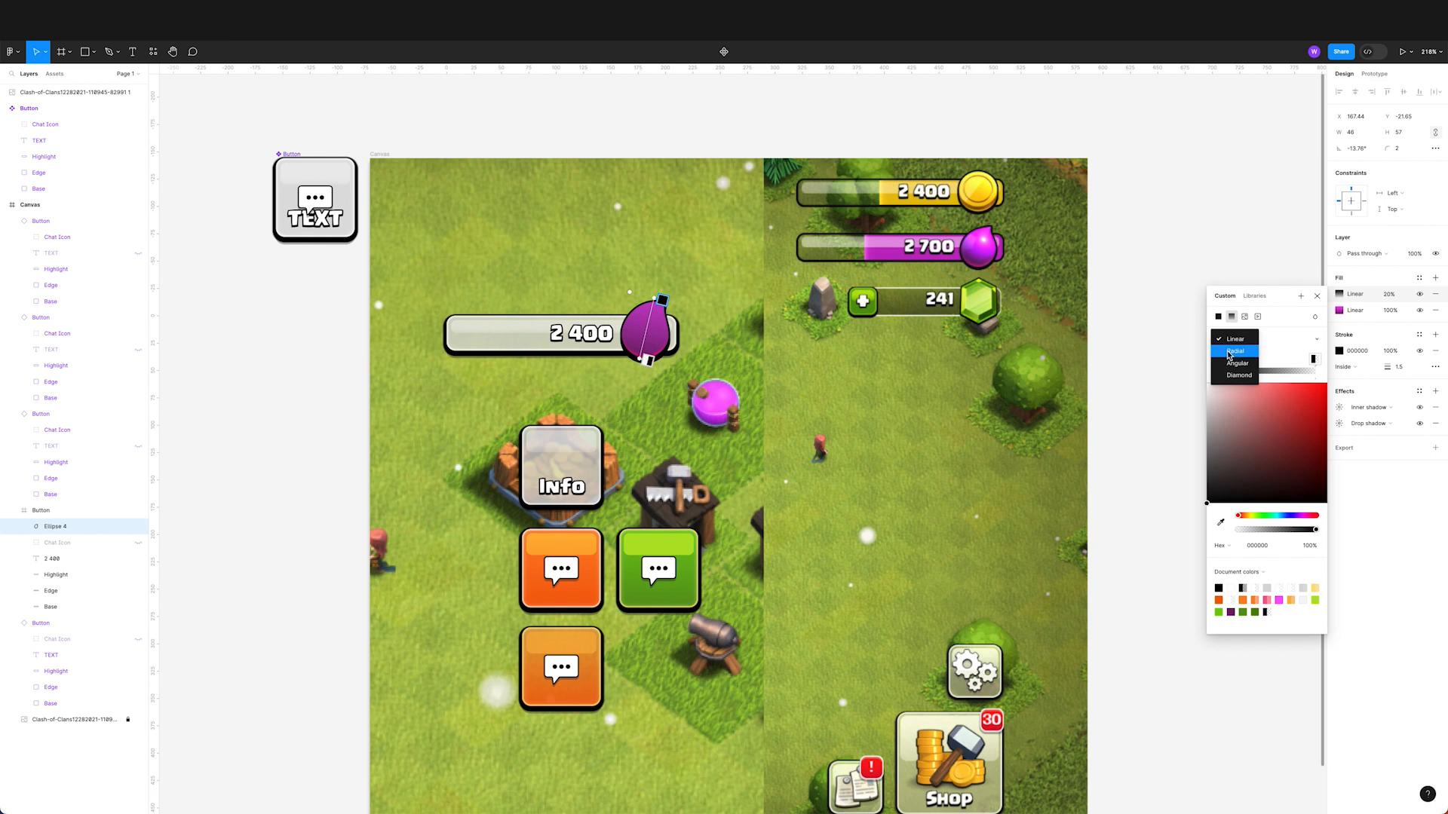
pyautogui.click(1229, 354)
pyautogui.moveTo(655, 331)
pyautogui.mouseDown()
pyautogui.moveTo(657, 308)
pyautogui.moveTo(640, 352)
pyautogui.moveTo(653, 343)
pyautogui.mouseUp()
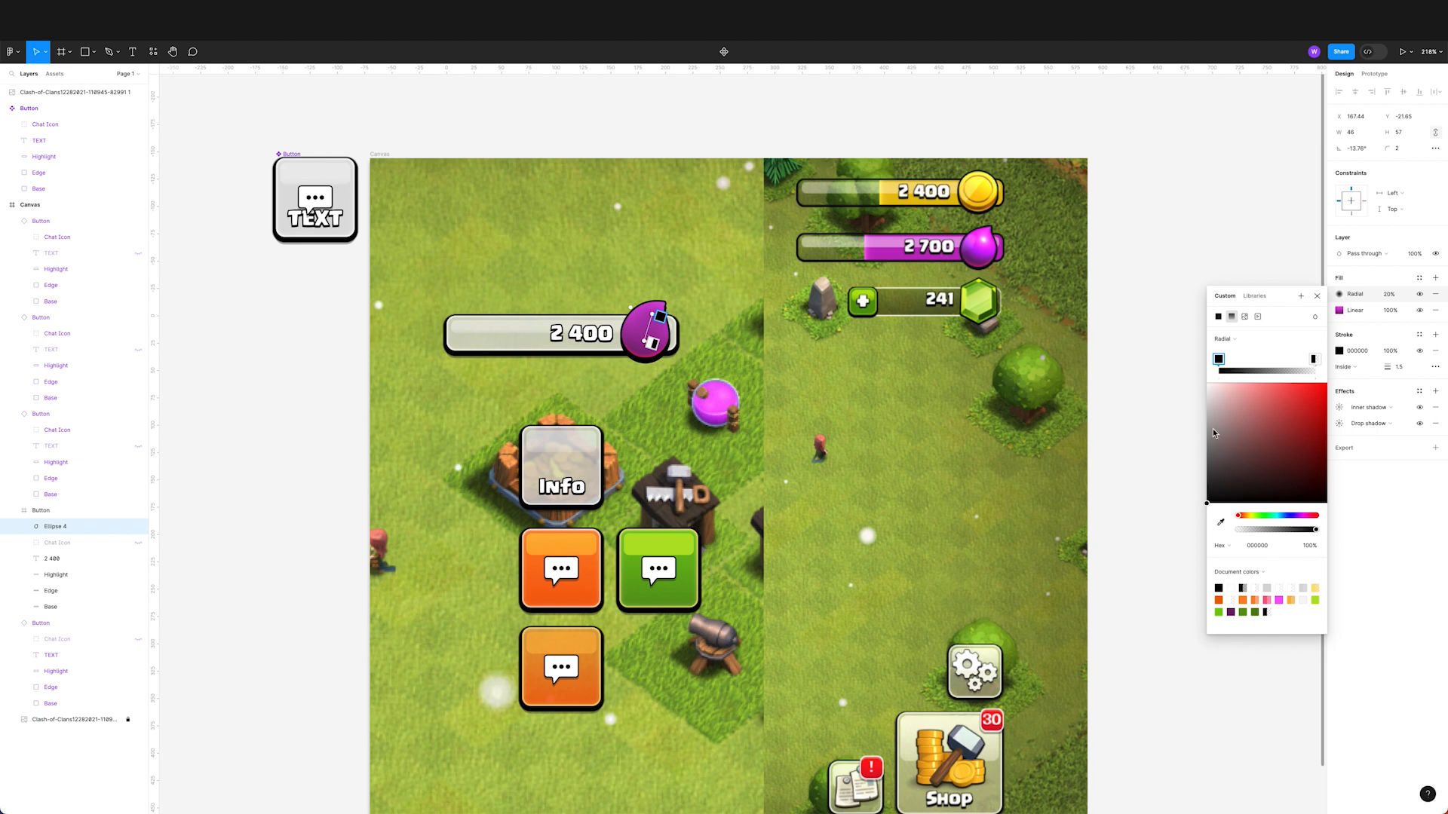
# Step: Make the black radial gradient's transparent end stop fully opaque and recolour it dark violet, 4D0089
pyautogui.click(1314, 359)
pyautogui.moveTo(1260, 533); pyautogui.dragTo(1382, 534)
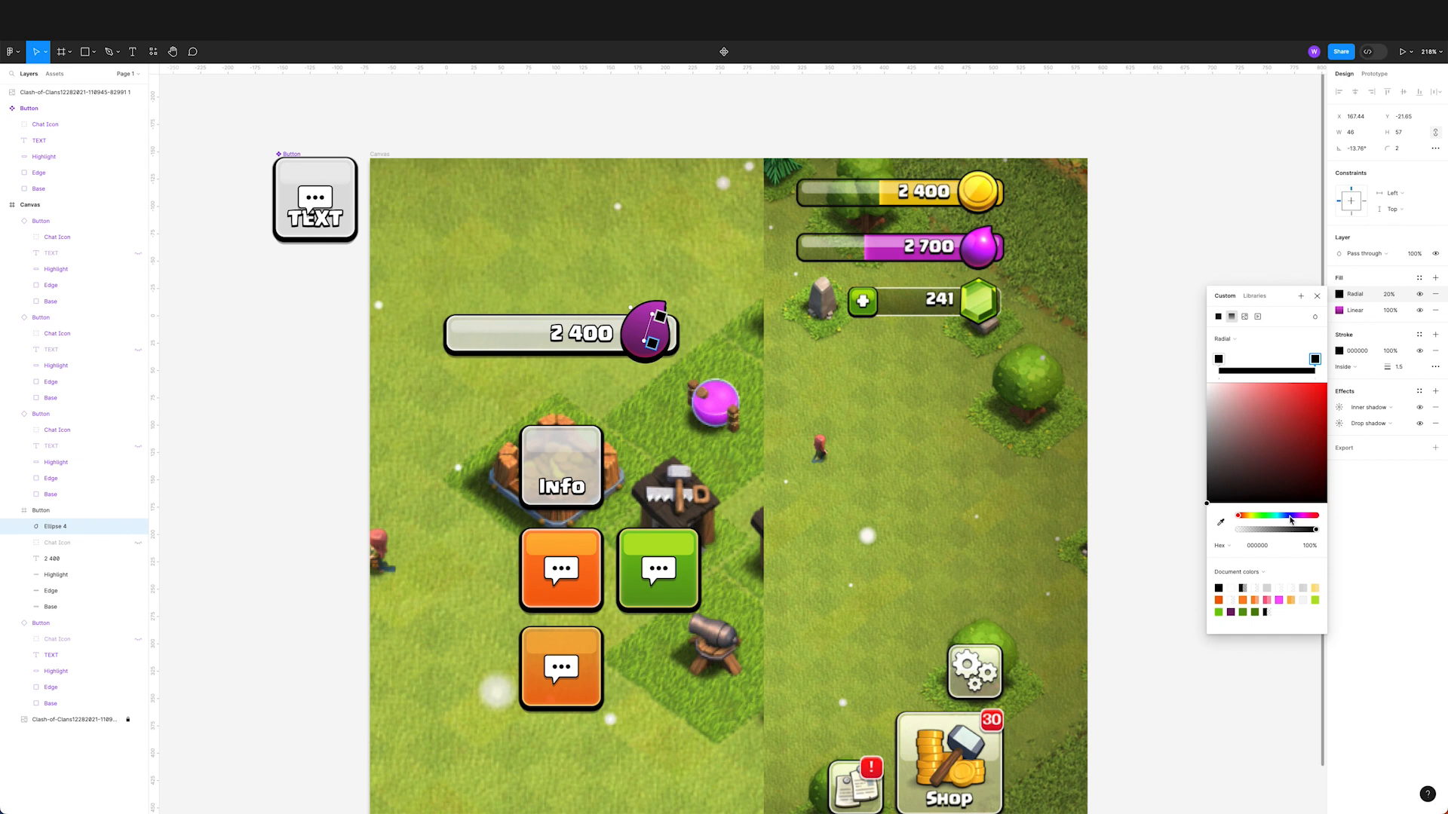
pyautogui.moveTo(1296, 518); pyautogui.dragTo(1297, 518)
pyautogui.moveTo(1316, 396); pyautogui.dragTo(1339, 367)
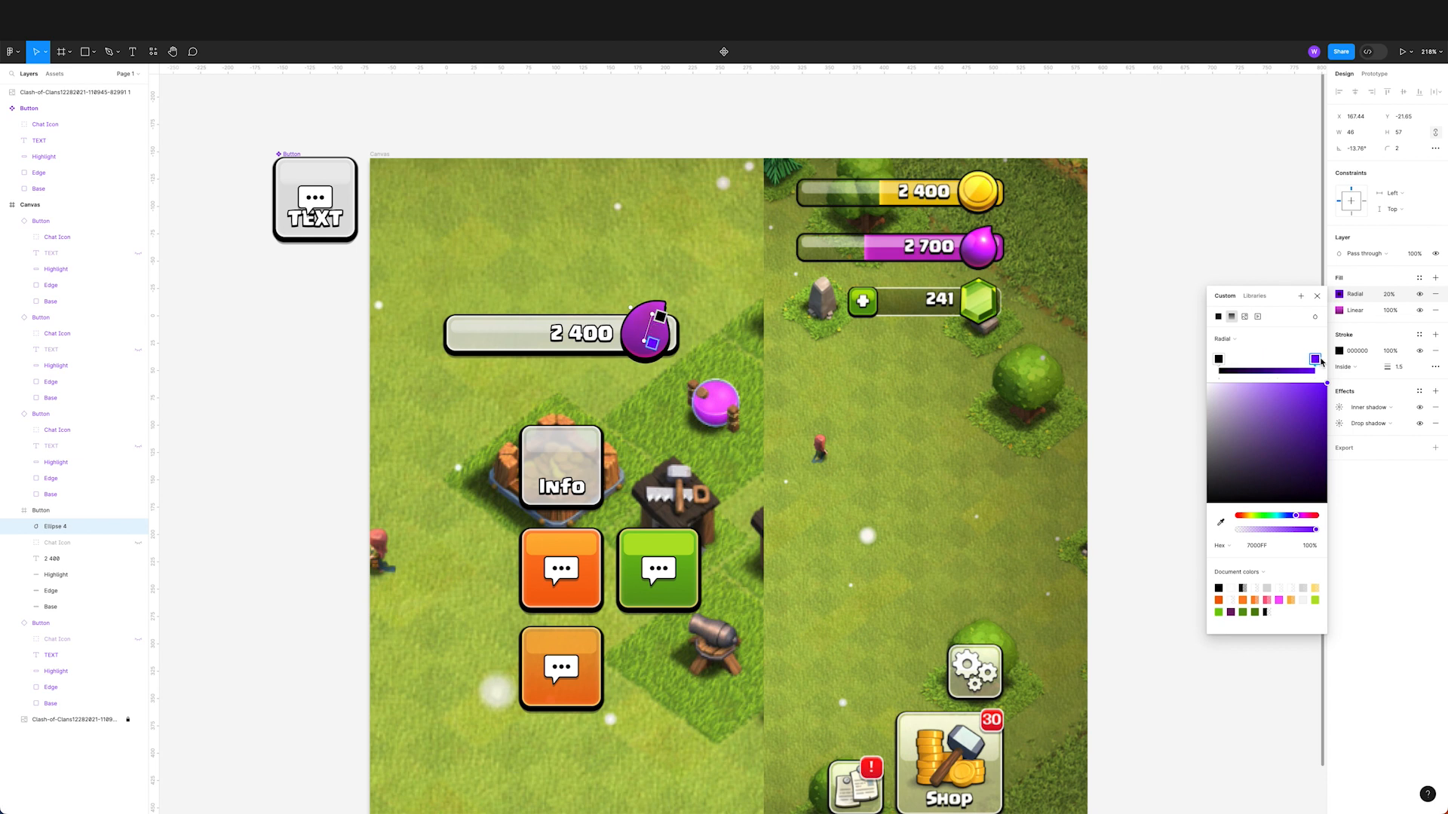
pyautogui.moveTo(1310, 413); pyautogui.dragTo(1353, 447)
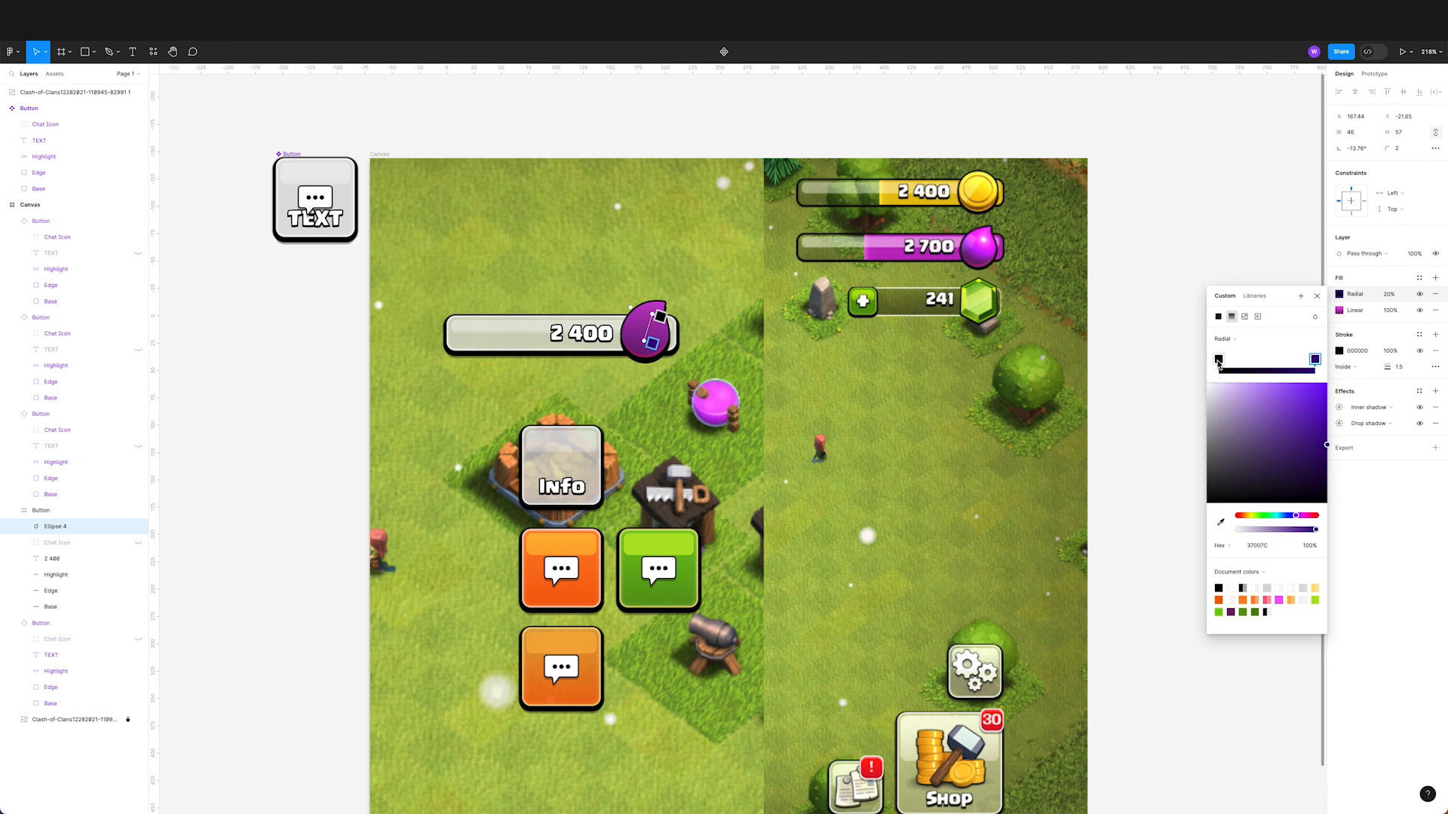
pyautogui.click(1218, 361)
pyautogui.click(1315, 361)
pyautogui.moveTo(1315, 440)
pyautogui.mouseDown()
pyautogui.moveTo(1337, 485)
pyautogui.moveTo(1333, 418)
pyautogui.moveTo(1335, 443)
pyautogui.mouseUp()
# Step: Set the droplet's radial gradient fill to 100% opacity
pyautogui.click(1390, 296)
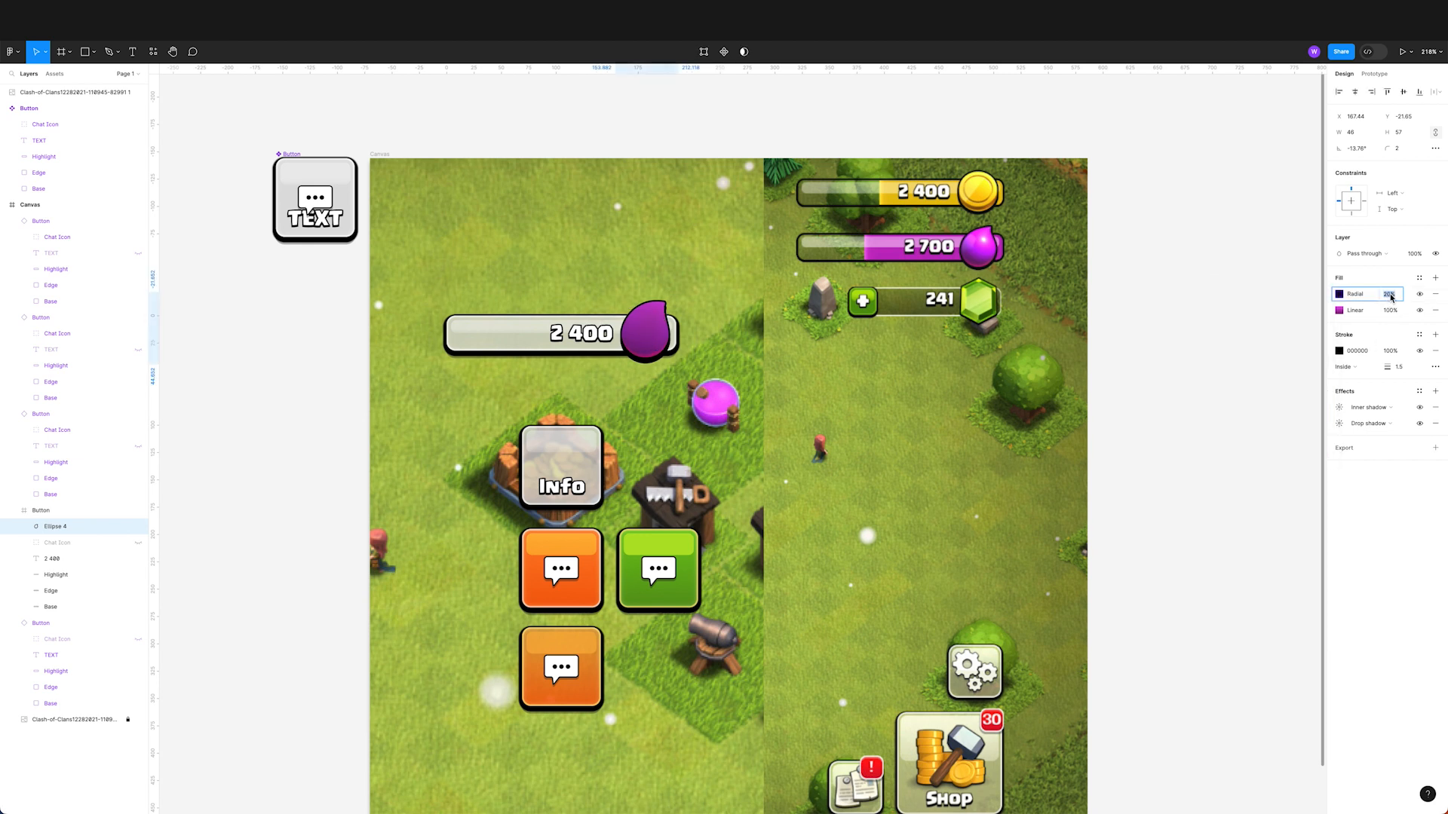
pyautogui.write('100')
pyautogui.press('Return')
# Step: Recolour the radial gradient's start stop to bright magenta, F721FA, sampled from the reference elixir droplet
pyautogui.click(1339, 294)
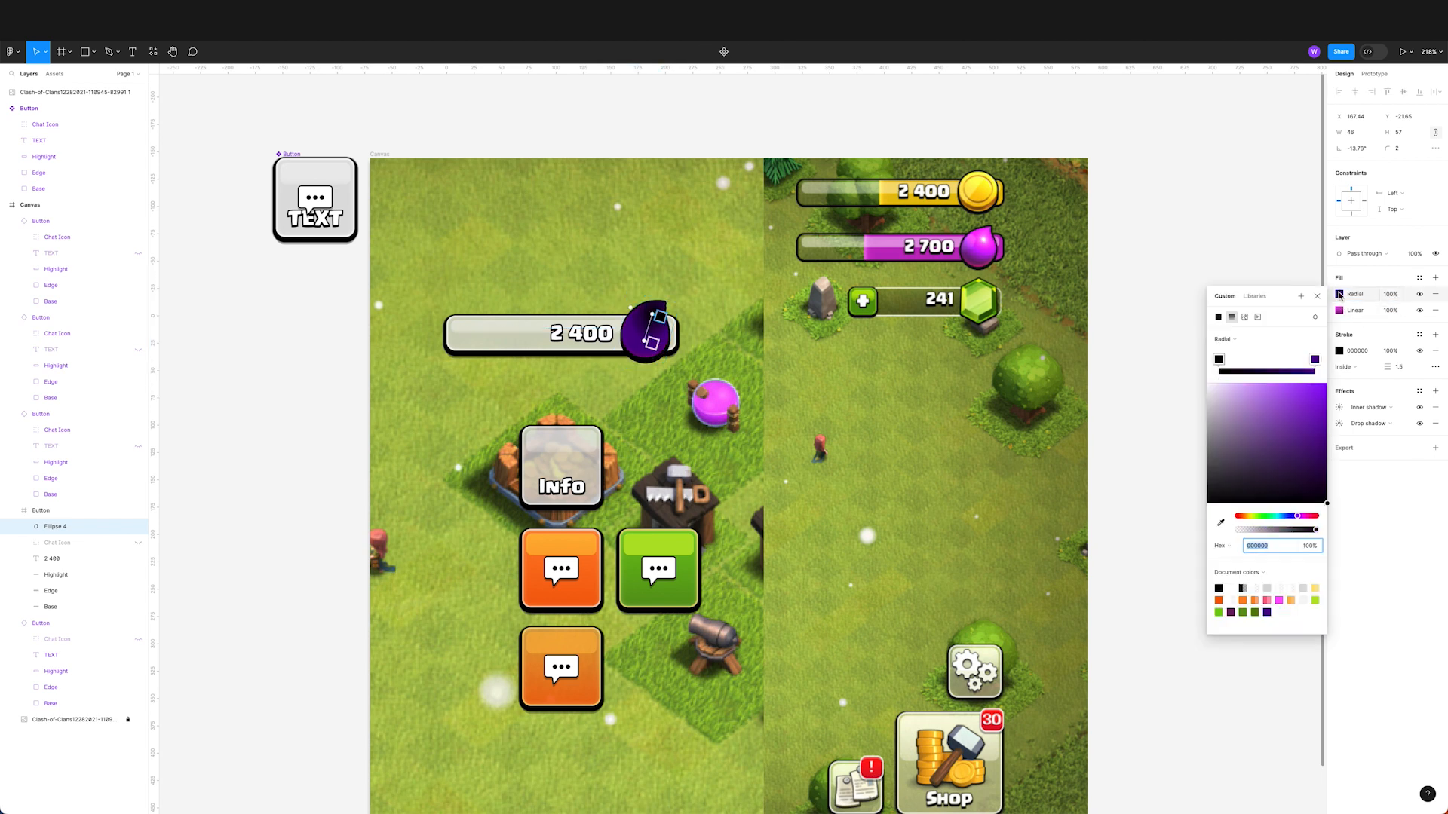
pyautogui.click(1220, 360)
pyautogui.click(1221, 525)
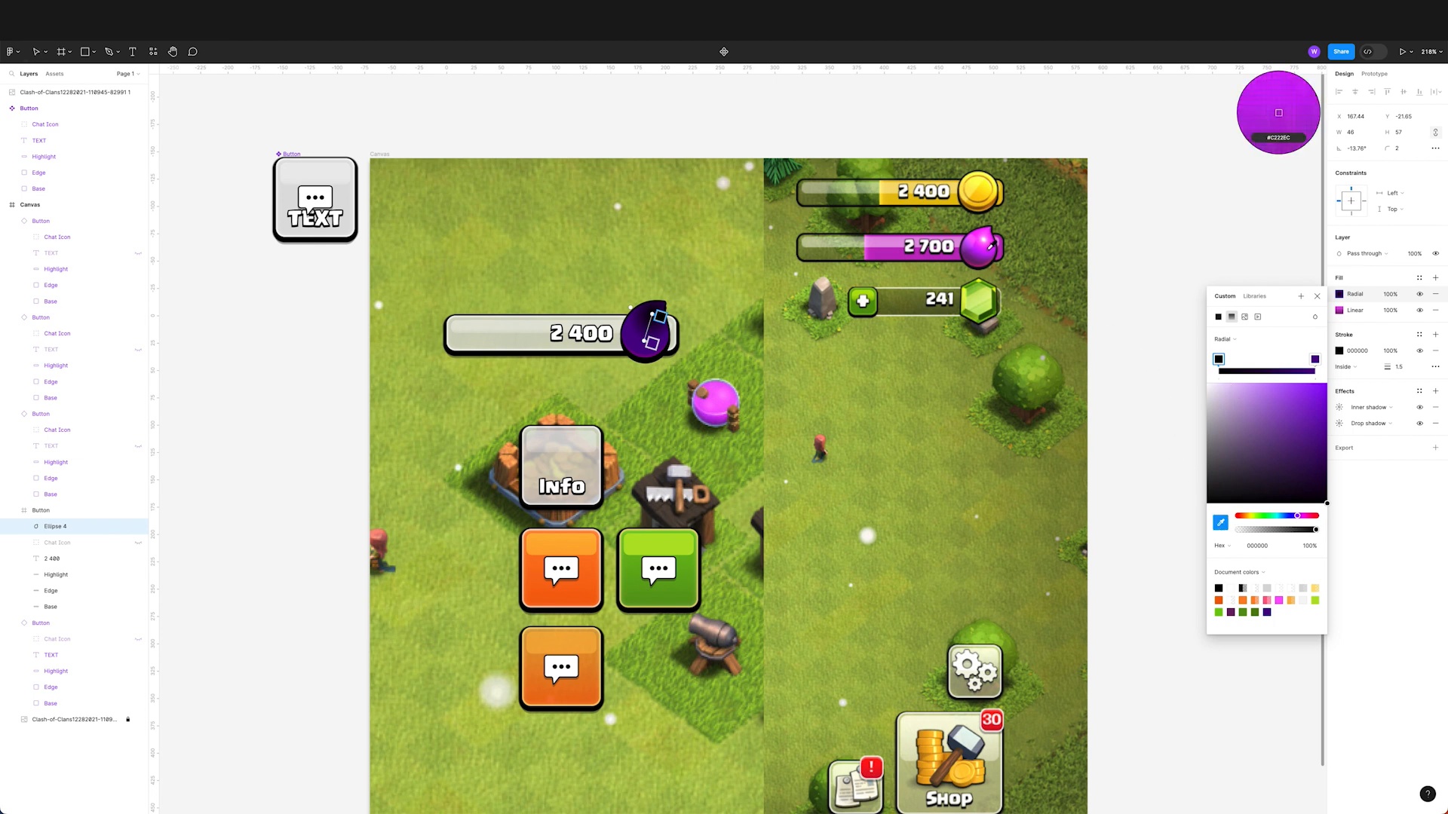
pyautogui.click(984, 234)
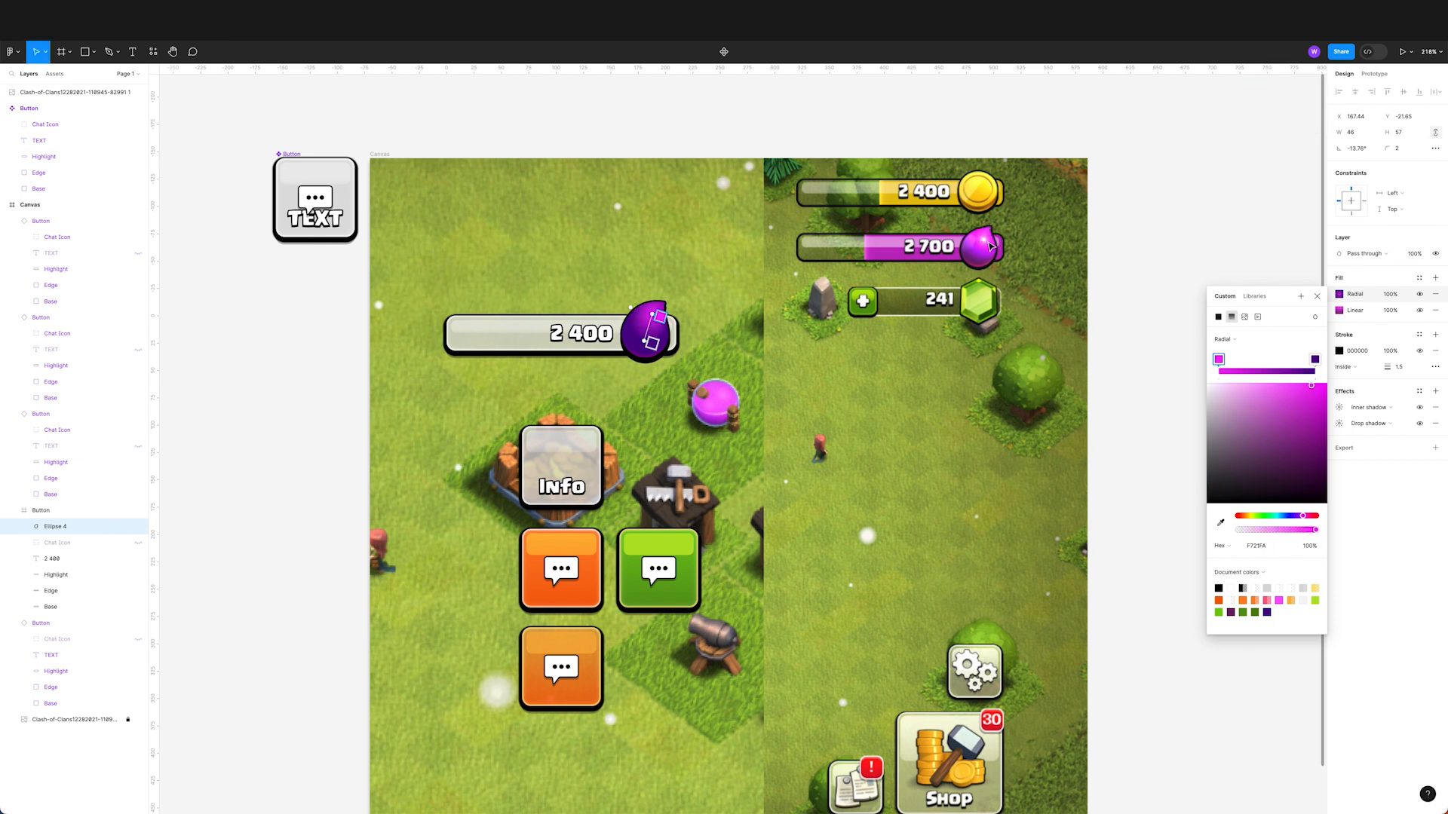
# Step: Make the radial gradient's dark violet end stop partly transparent
pyautogui.click(1315, 360)
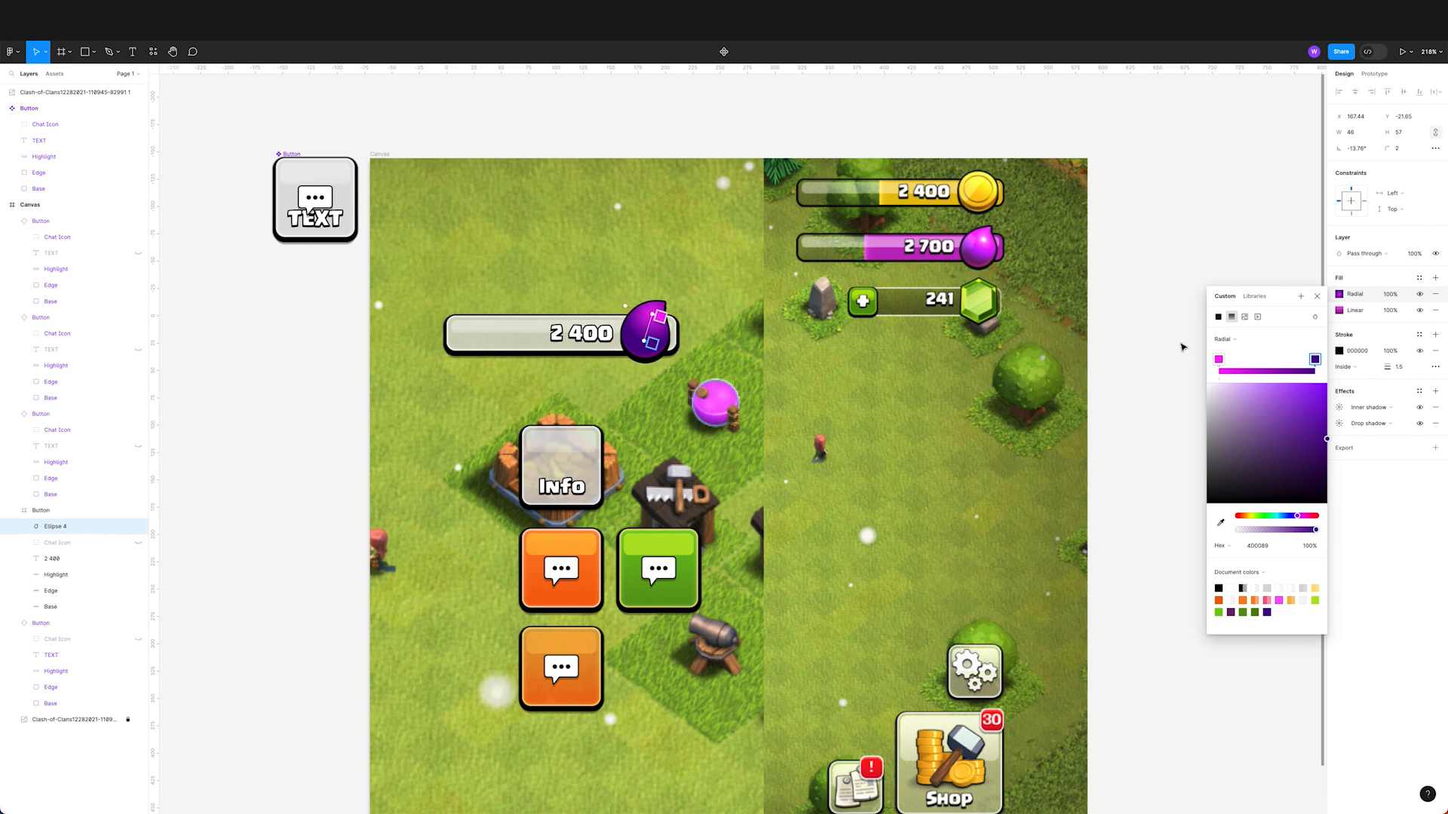
pyautogui.moveTo(1316, 530); pyautogui.dragTo(1283, 536)
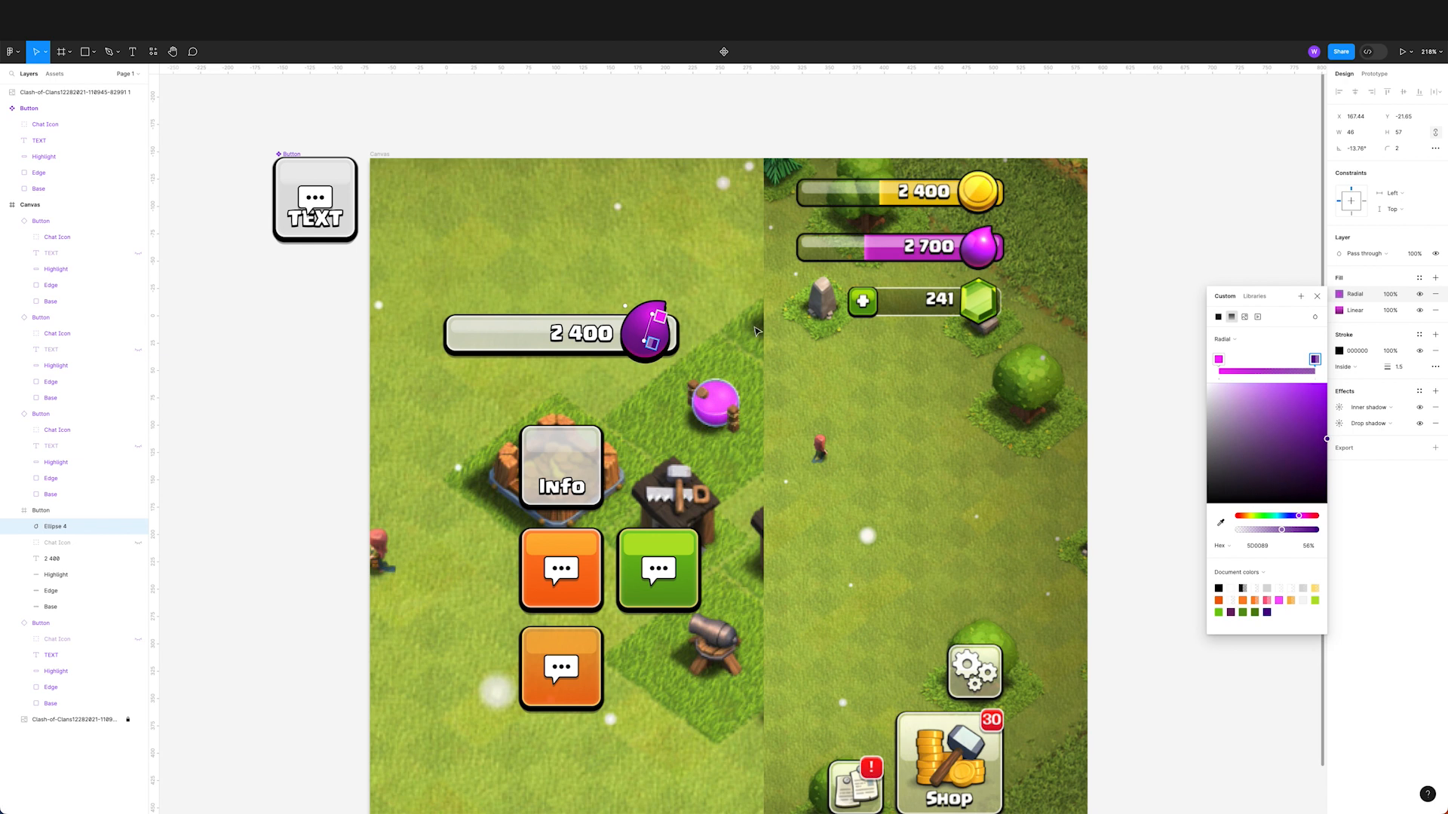
pyautogui.moveTo(1284, 531); pyautogui.dragTo(1298, 532)
# Step: Move the magenta stop inward and adjust the radial gradient over the droplet, then close the fill settings and deselect
pyautogui.moveTo(1220, 363)
pyautogui.mouseDown()
pyautogui.moveTo(1245, 363)
pyautogui.moveTo(1219, 365)
pyautogui.mouseUp()
pyautogui.moveTo(653, 314); pyautogui.dragTo(663, 320)
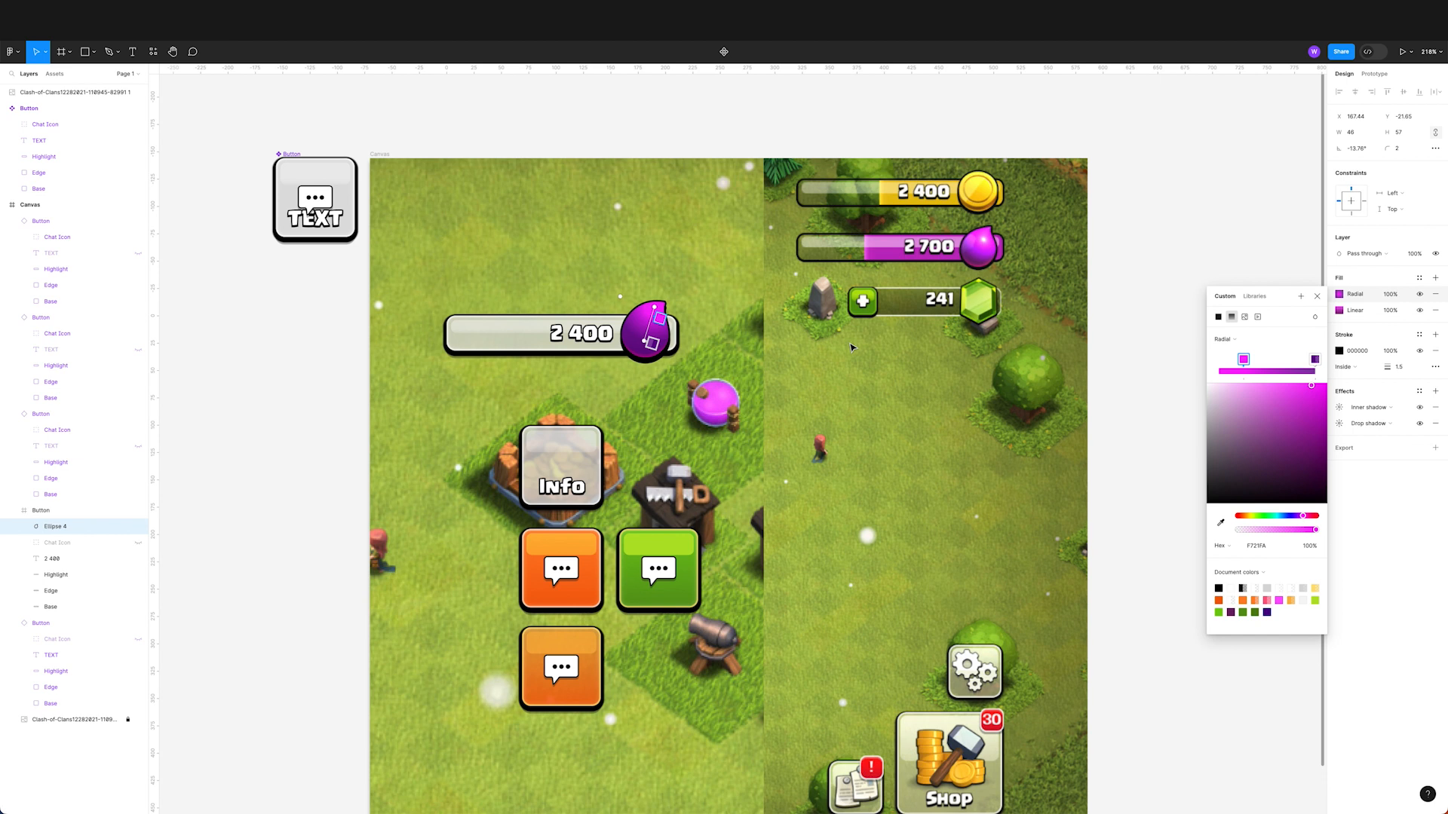
pyautogui.moveTo(644, 341); pyautogui.dragTo(642, 344)
pyautogui.click(1316, 296)
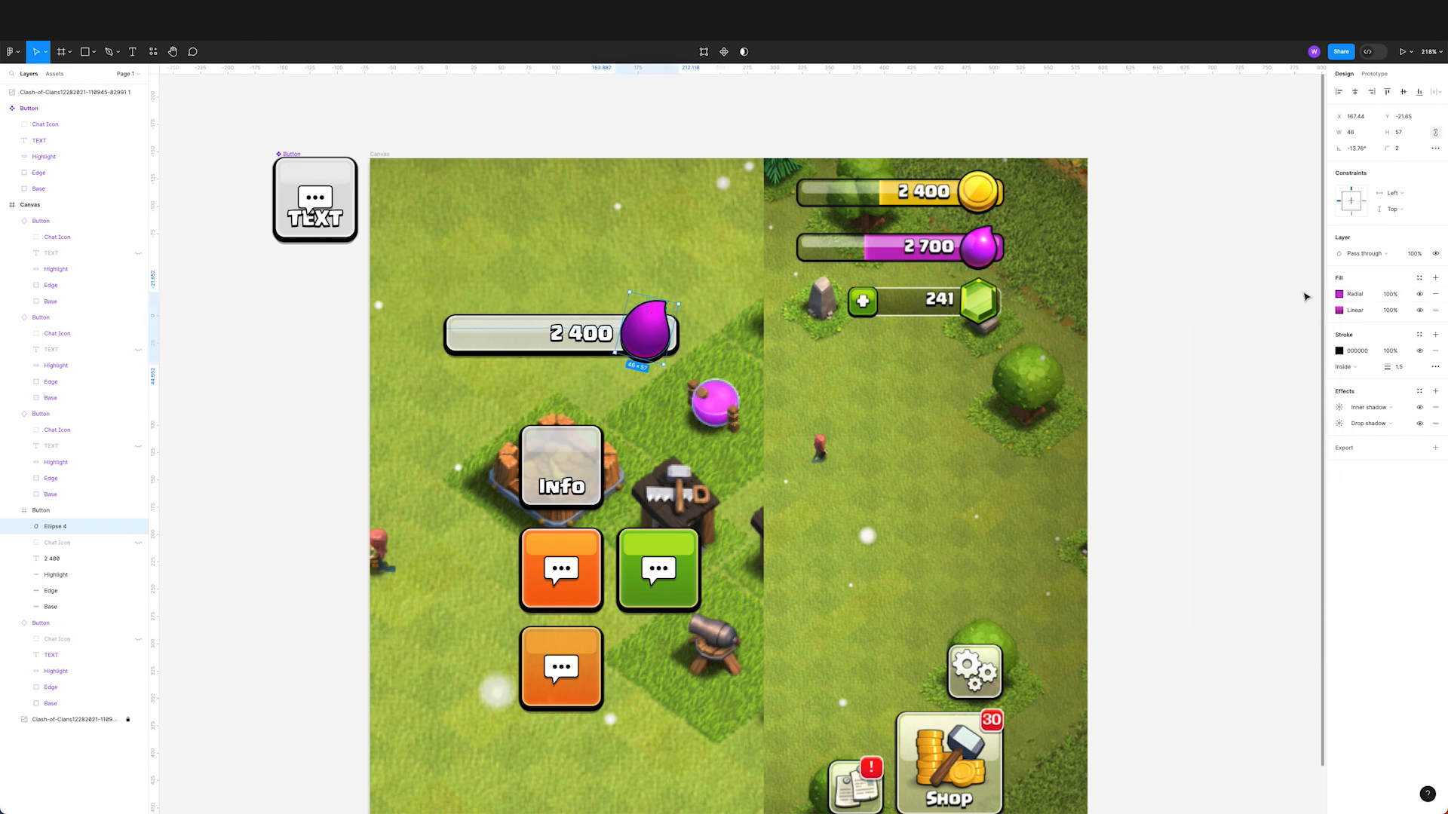
pyautogui.click(1149, 285)
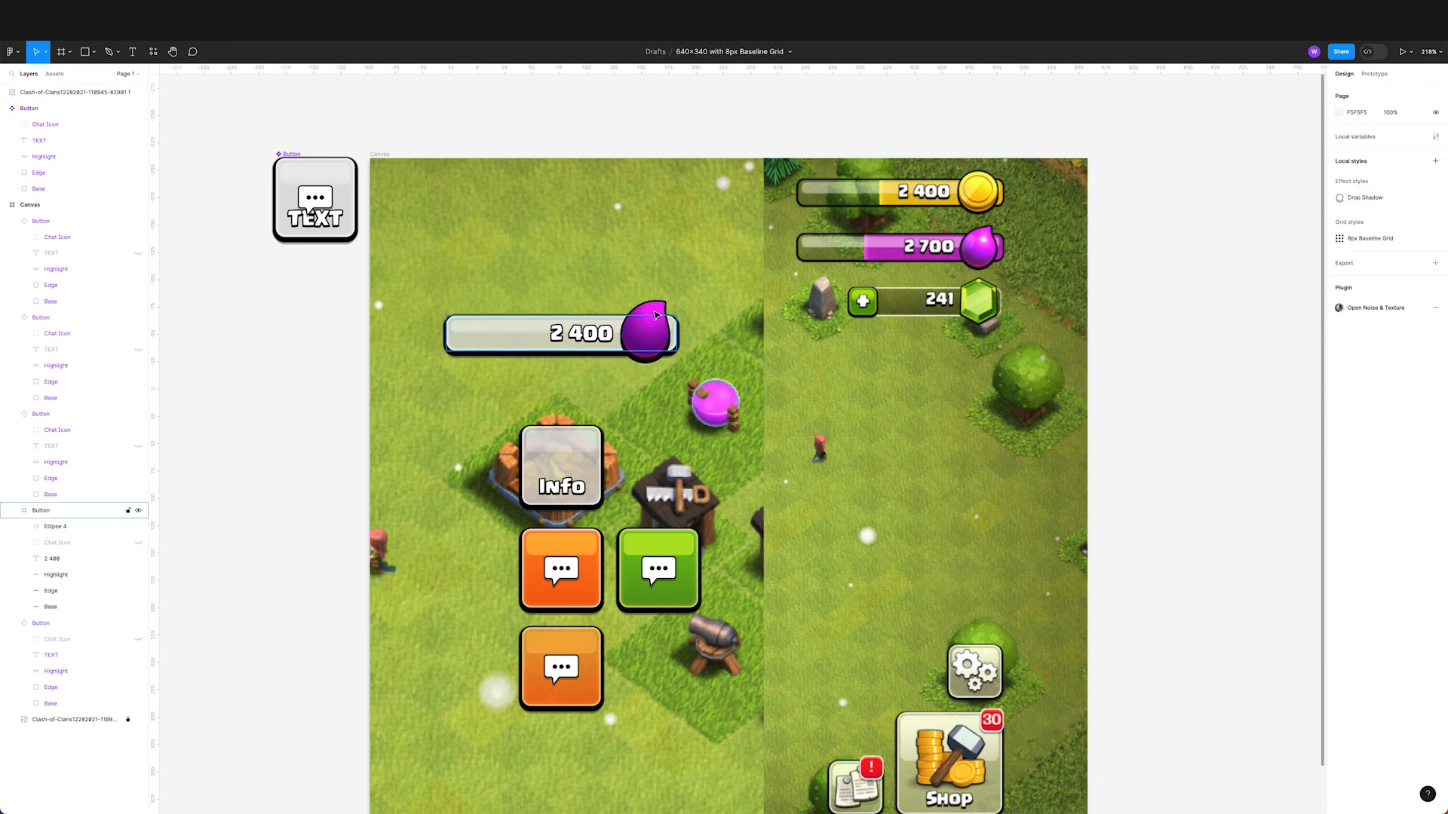
# Step: Add a third fill to the droplet as a linear gradient from white FFFFFF to white at 0% opacity
pyautogui.click(662, 315)
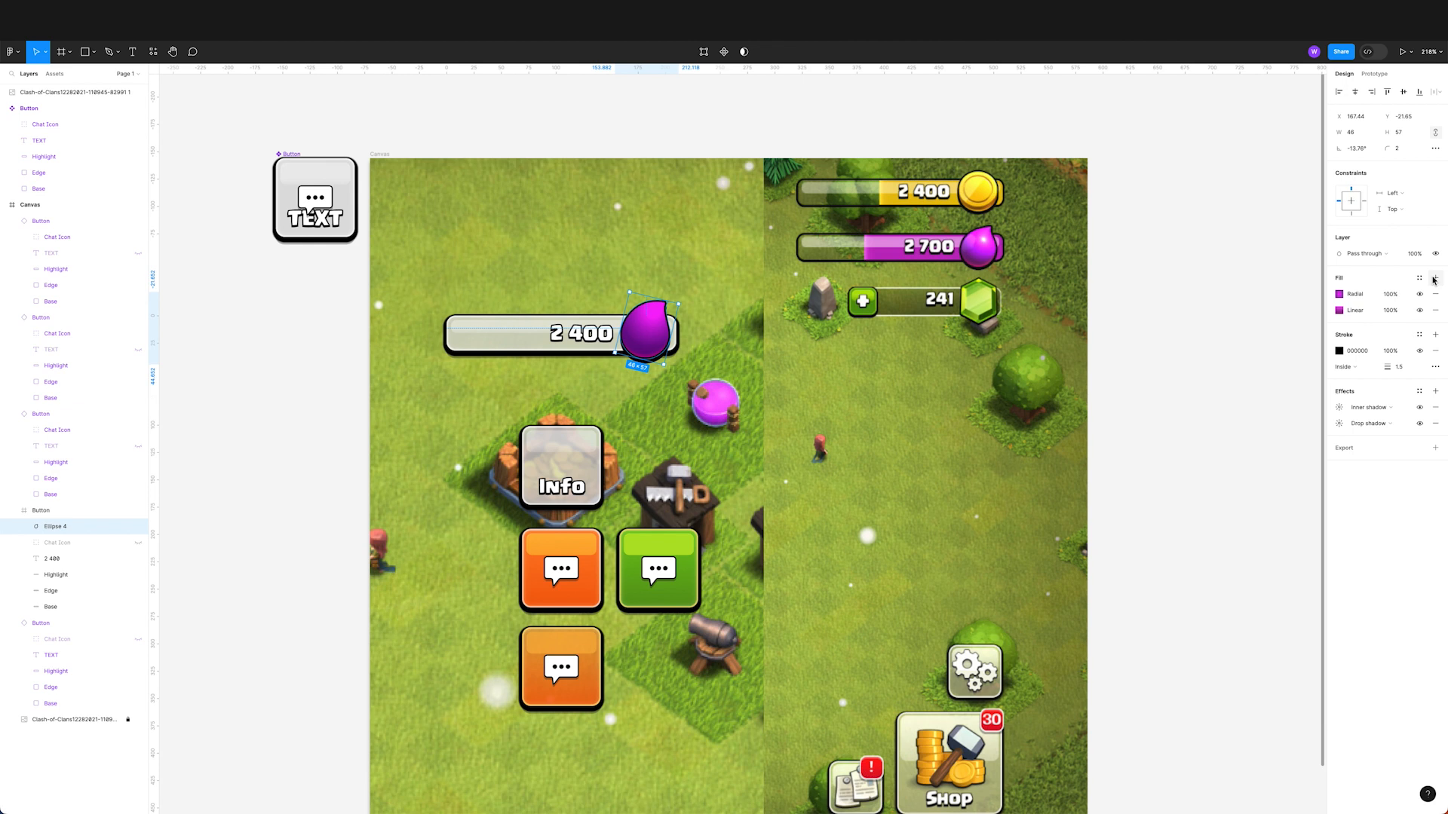
pyautogui.click(1435, 278)
pyautogui.click(1339, 294)
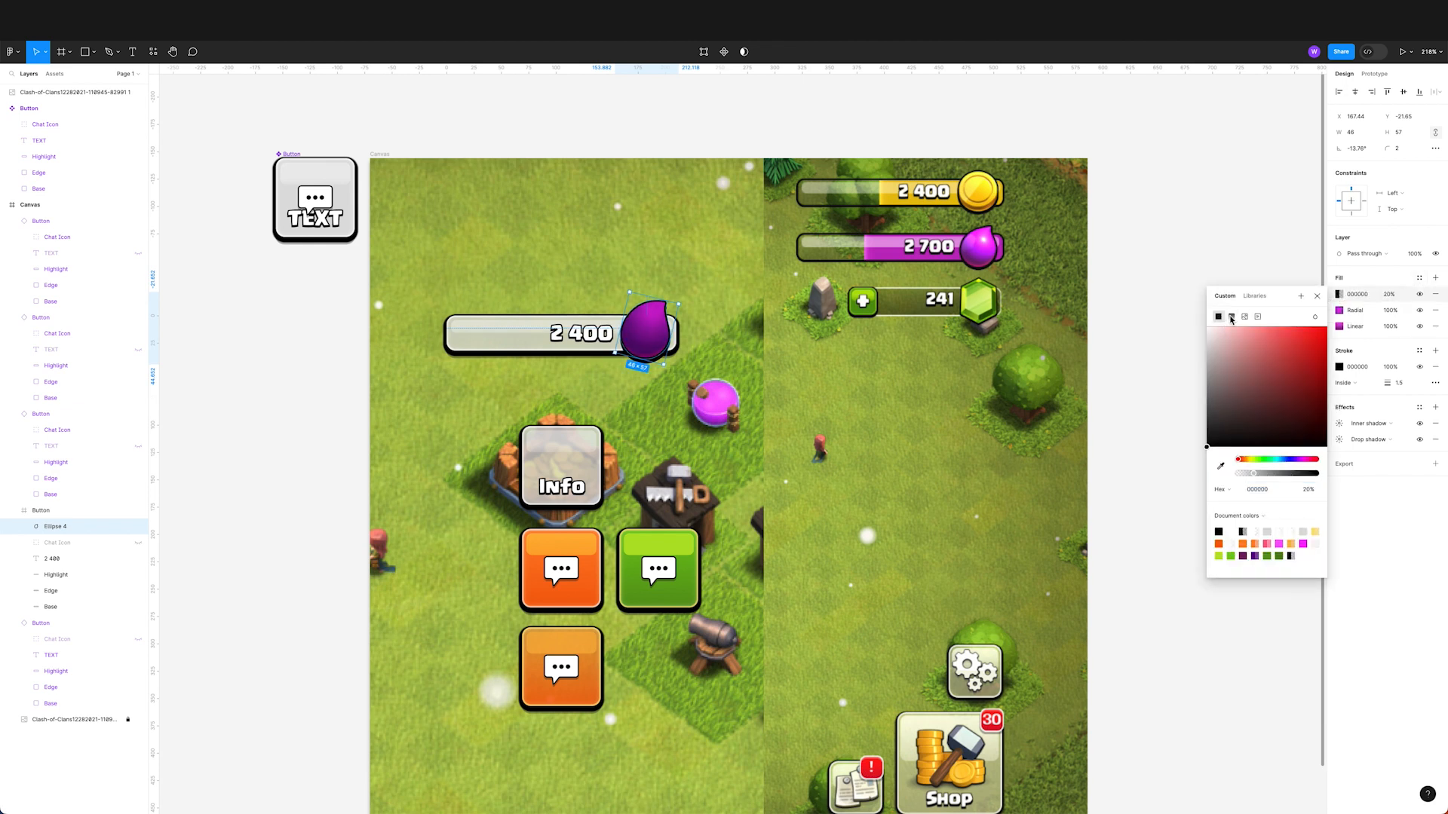
pyautogui.click(1232, 318)
pyautogui.click(1219, 359)
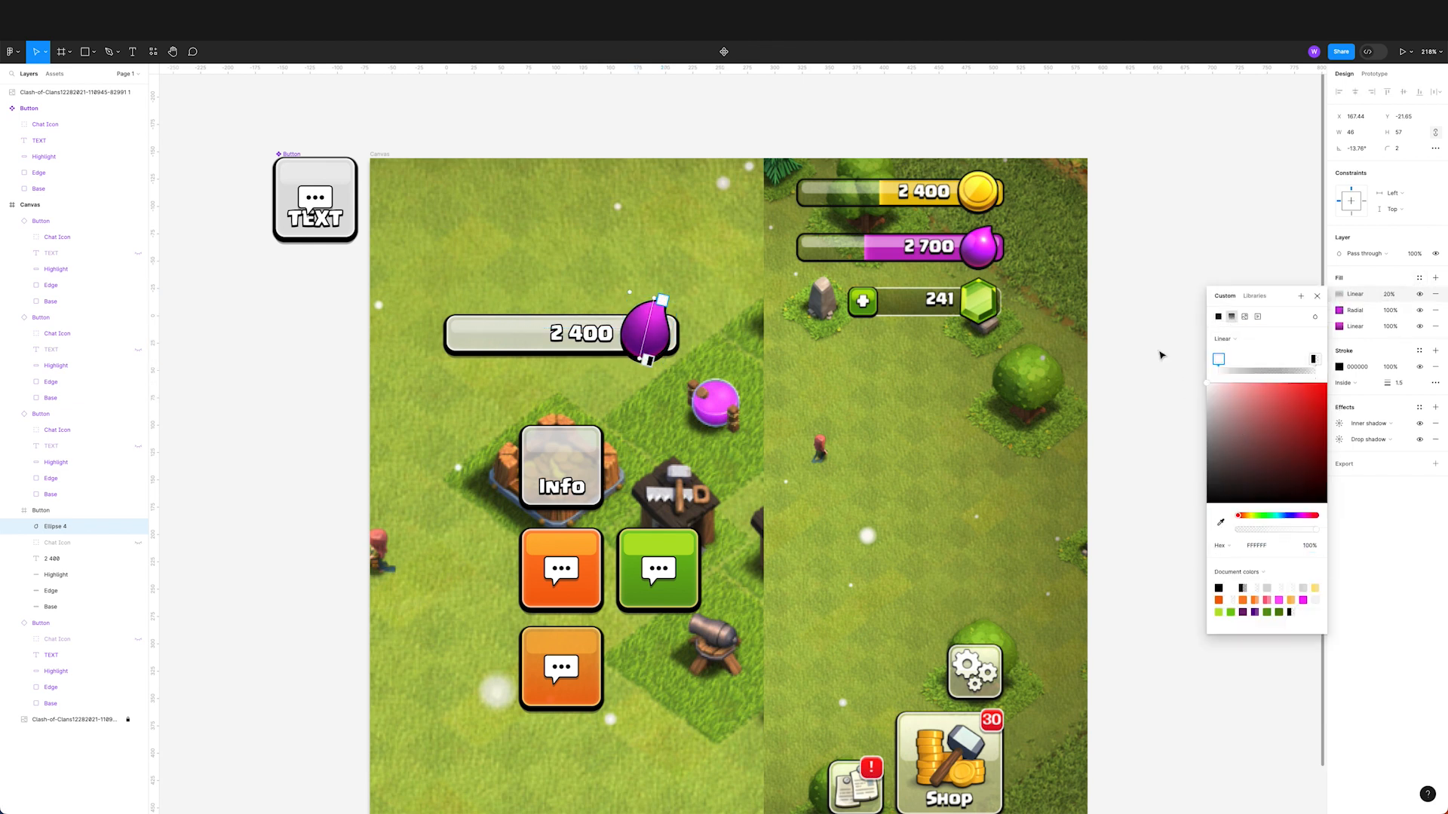
pyautogui.click(1315, 363)
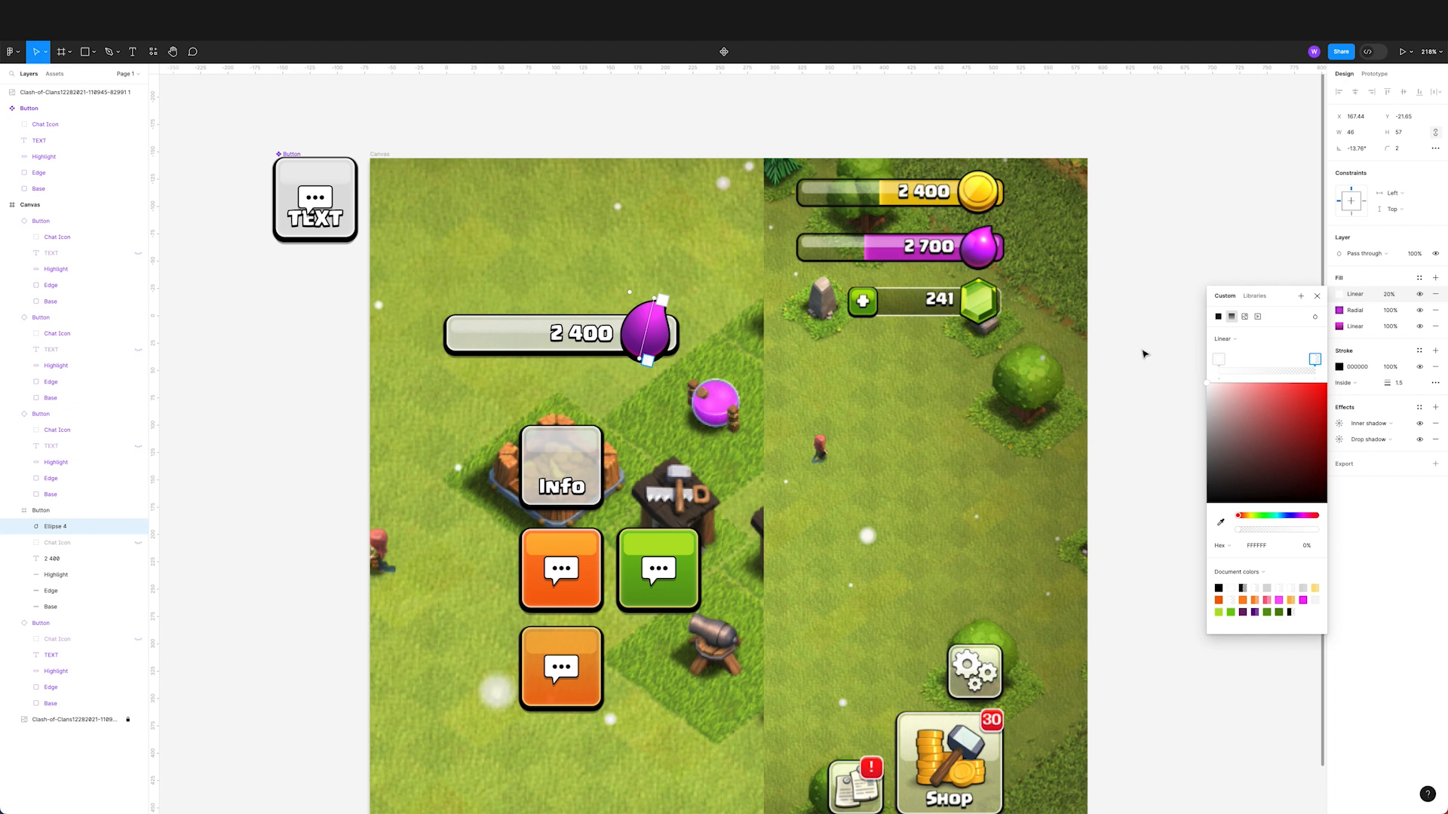
# Step: Pull the white gradient's transparent end stop up near the droplet's tip and set the fill's opacity to 100%
pyautogui.moveTo(649, 357); pyautogui.dragTo(659, 313)
pyautogui.click(1396, 296)
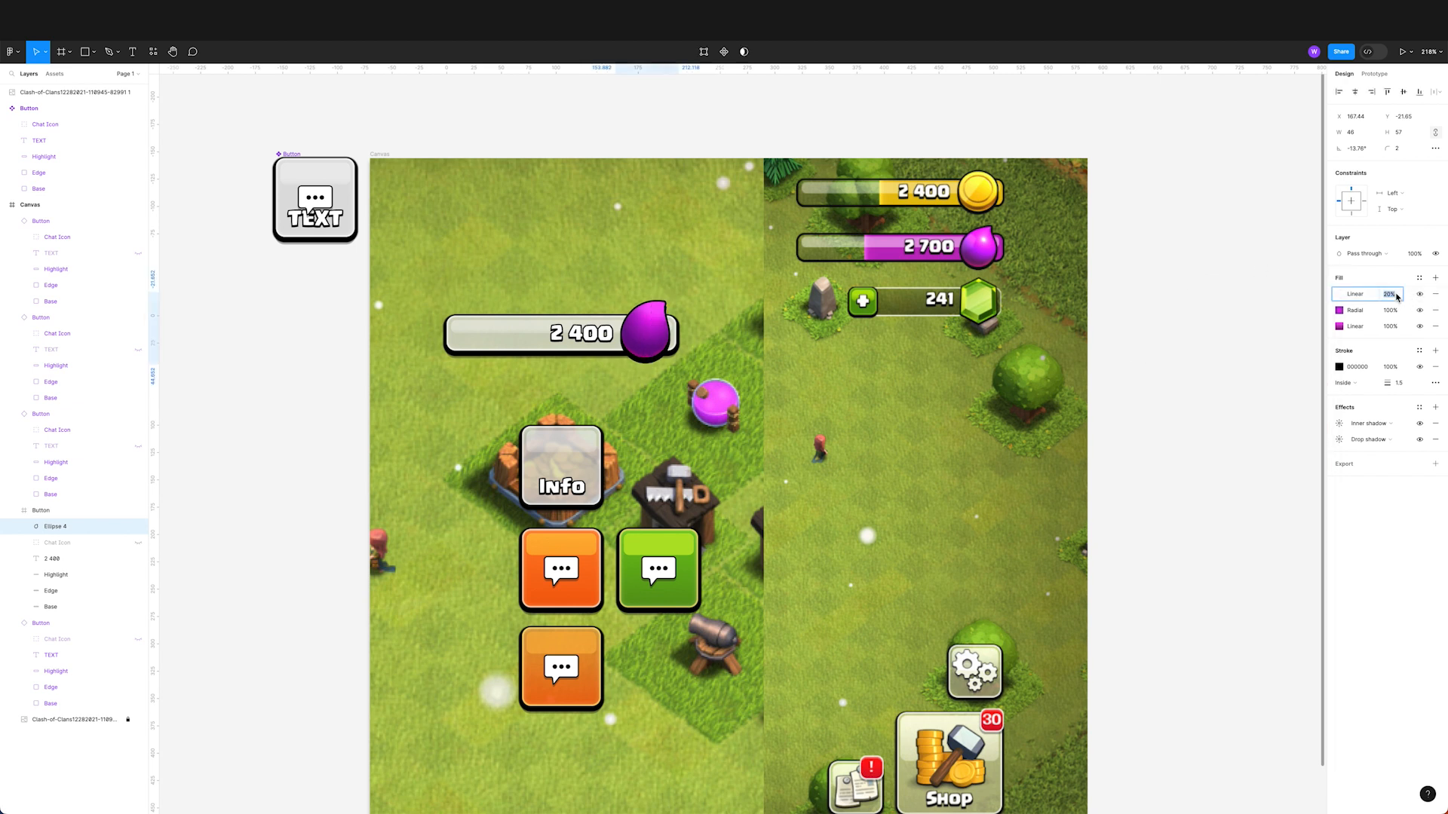
pyautogui.write('100')
pyautogui.press('Return')
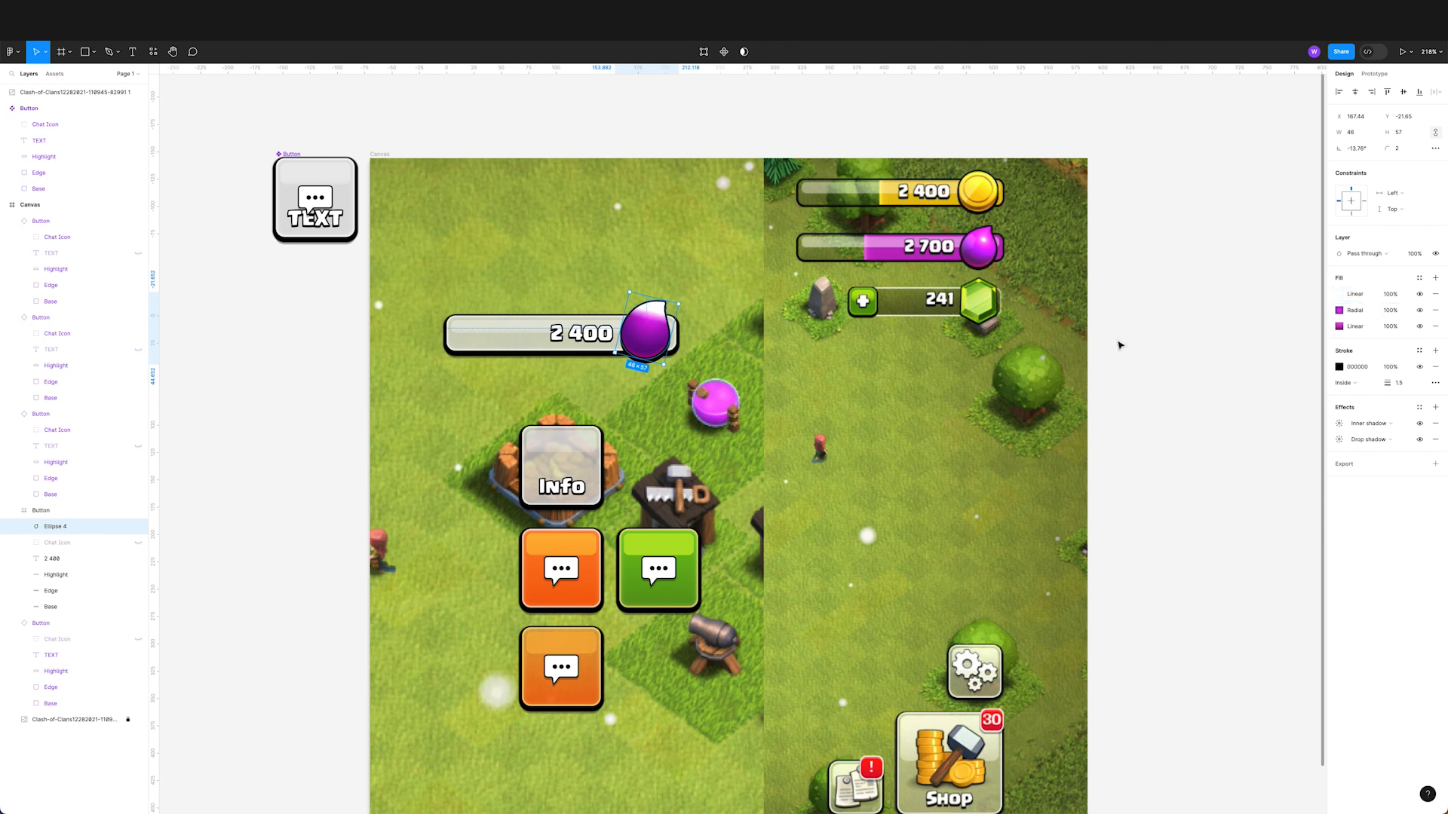
# Step: Change the white gradient to Radial and shrink and centre it as a small highlight on the droplet's upper part
pyautogui.click(1339, 294)
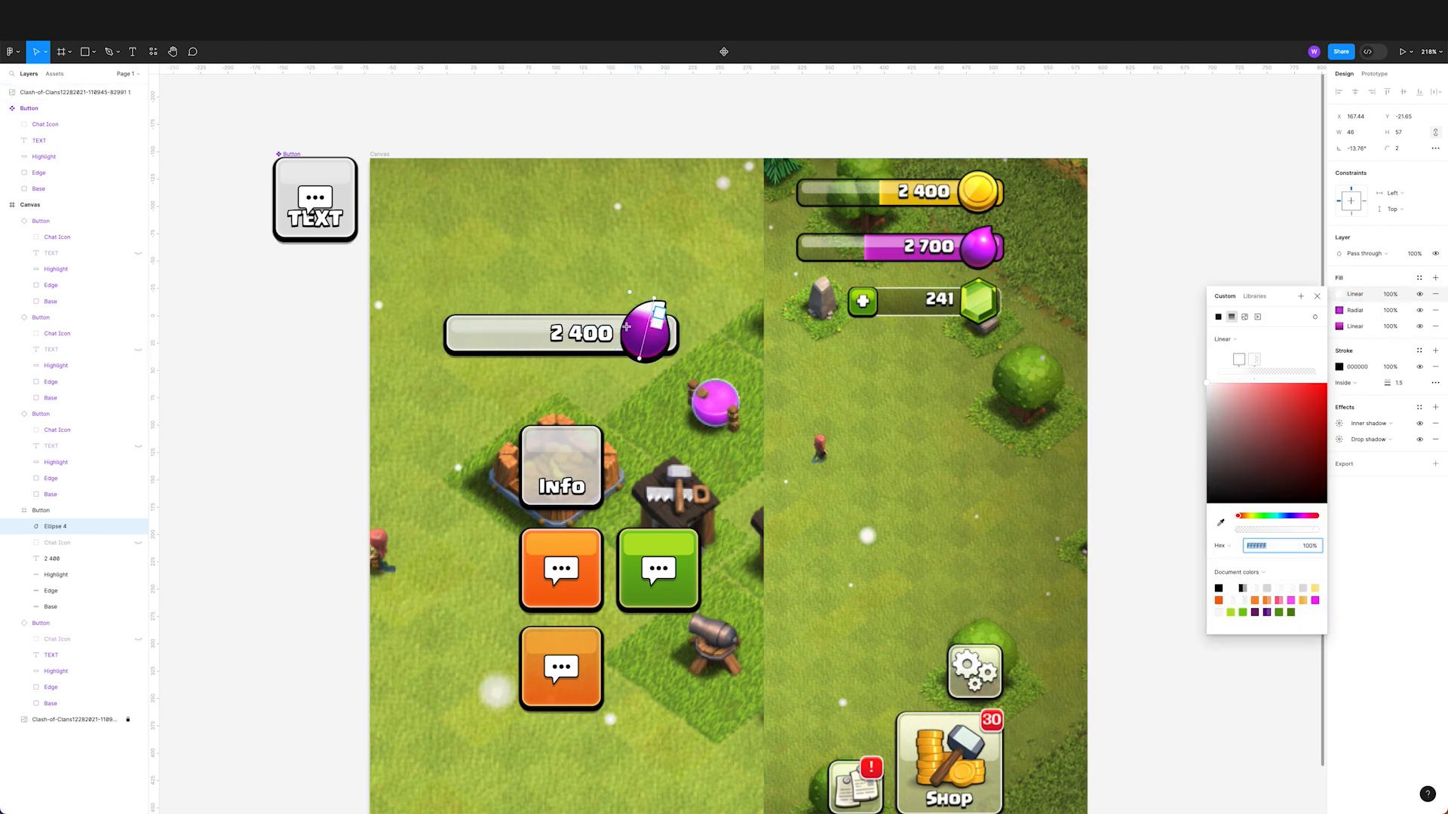
pyautogui.click(646, 299)
pyautogui.moveTo(635, 357); pyautogui.dragTo(643, 337)
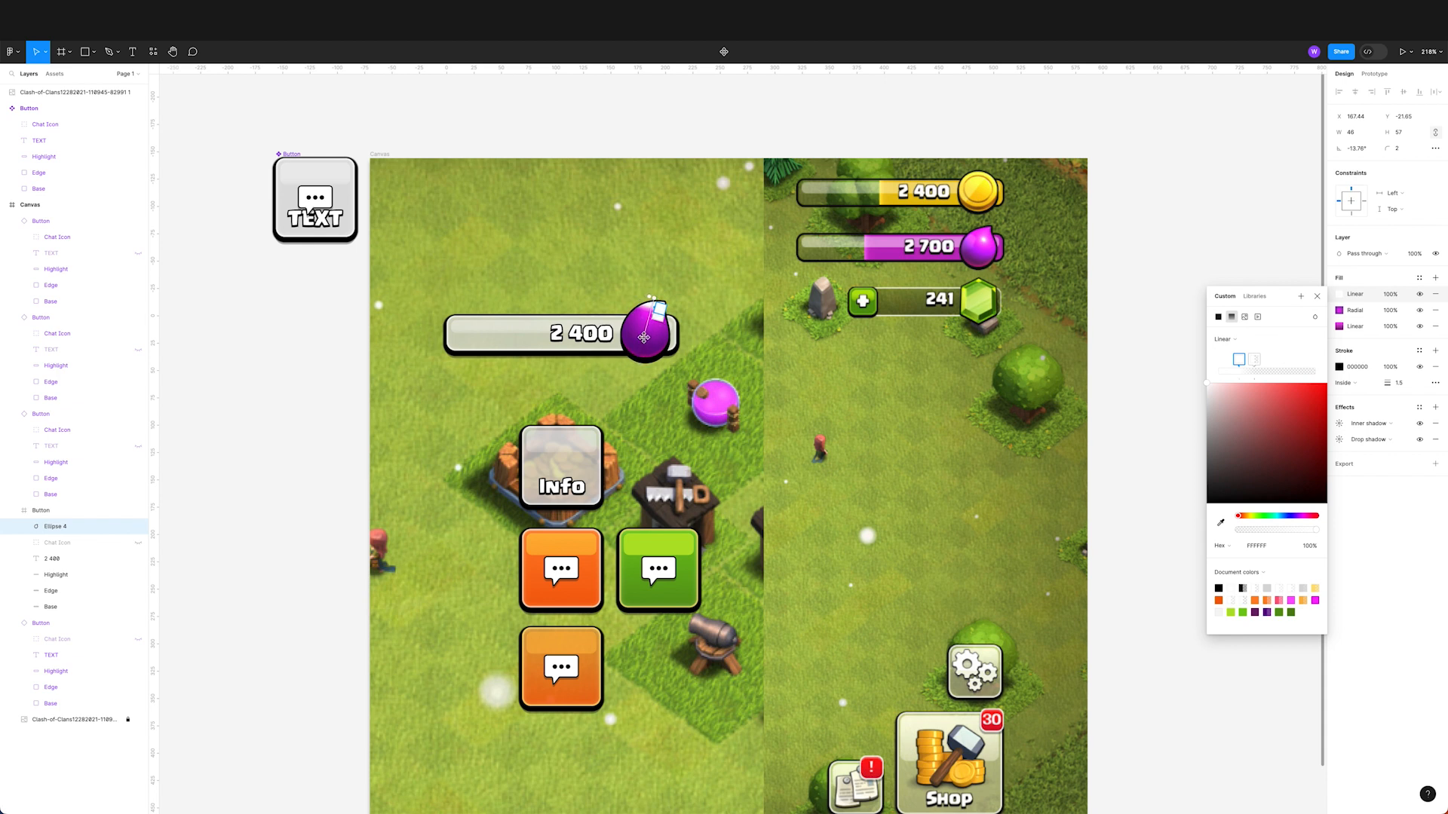
pyautogui.click(1236, 341)
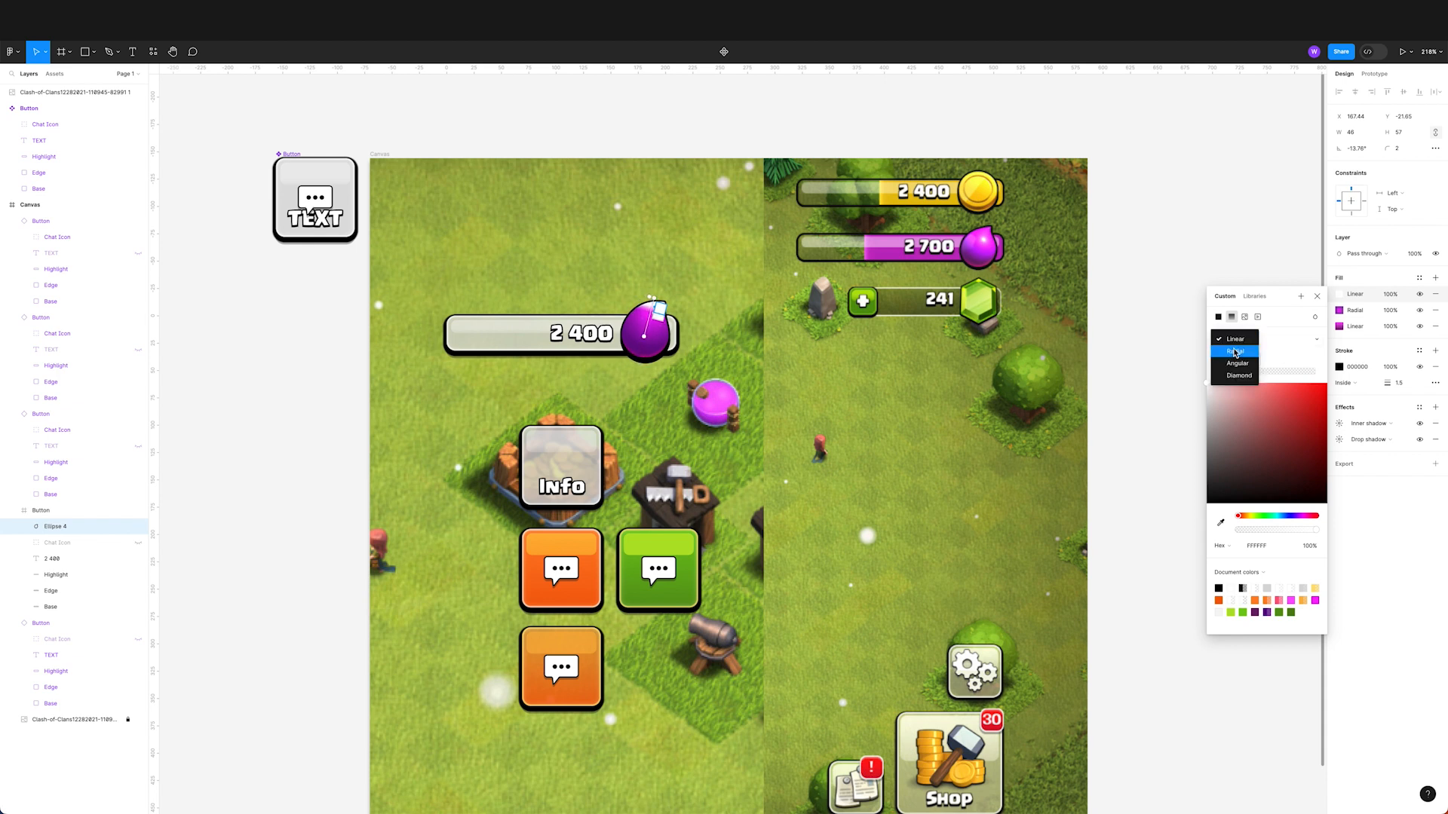
pyautogui.click(1236, 353)
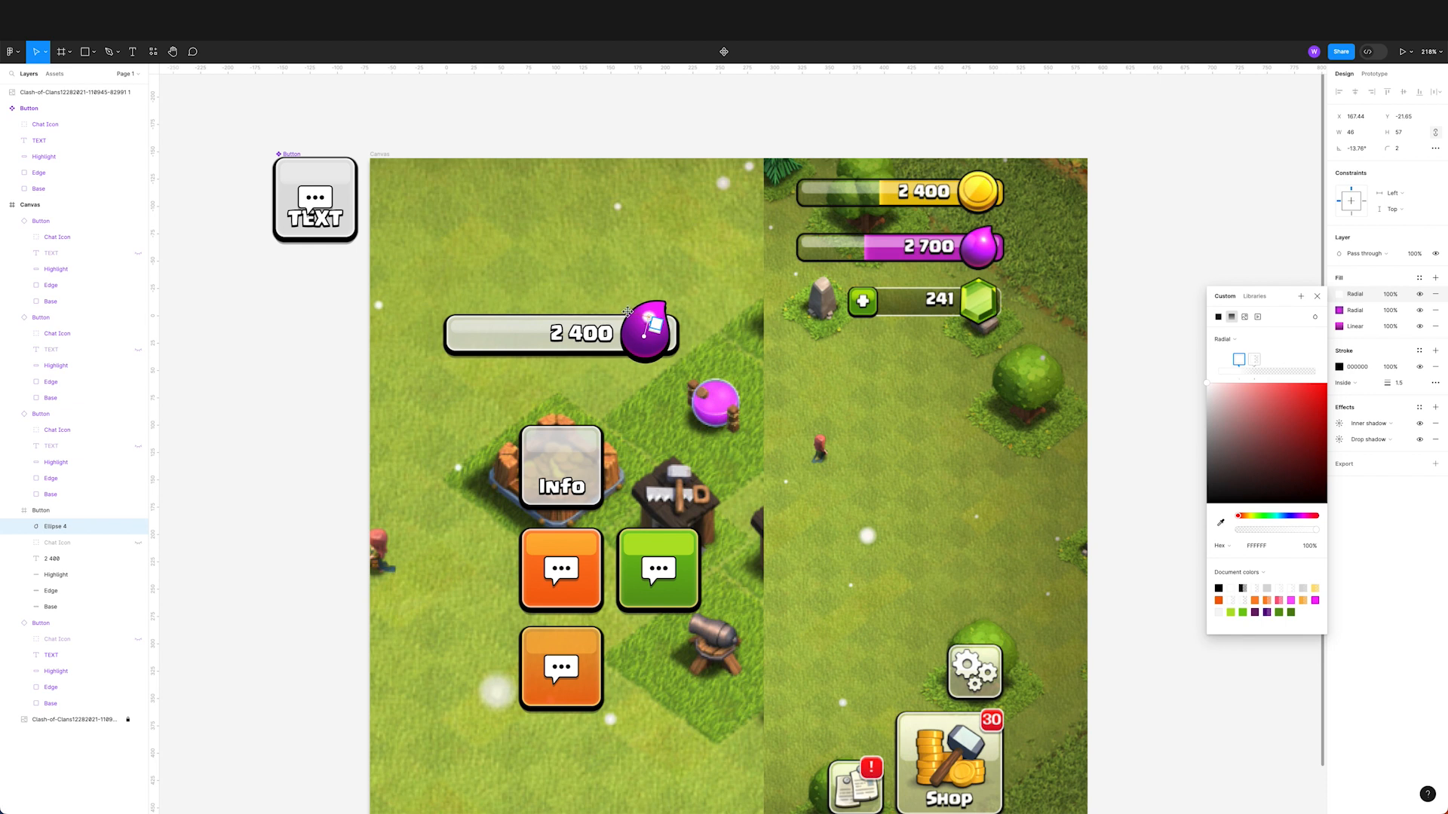
pyautogui.moveTo(643, 335); pyautogui.dragTo(647, 316)
# Step: Try a 60% opacity on the highlight gradient's inner white stop, and undo it
pyautogui.click(1311, 548)
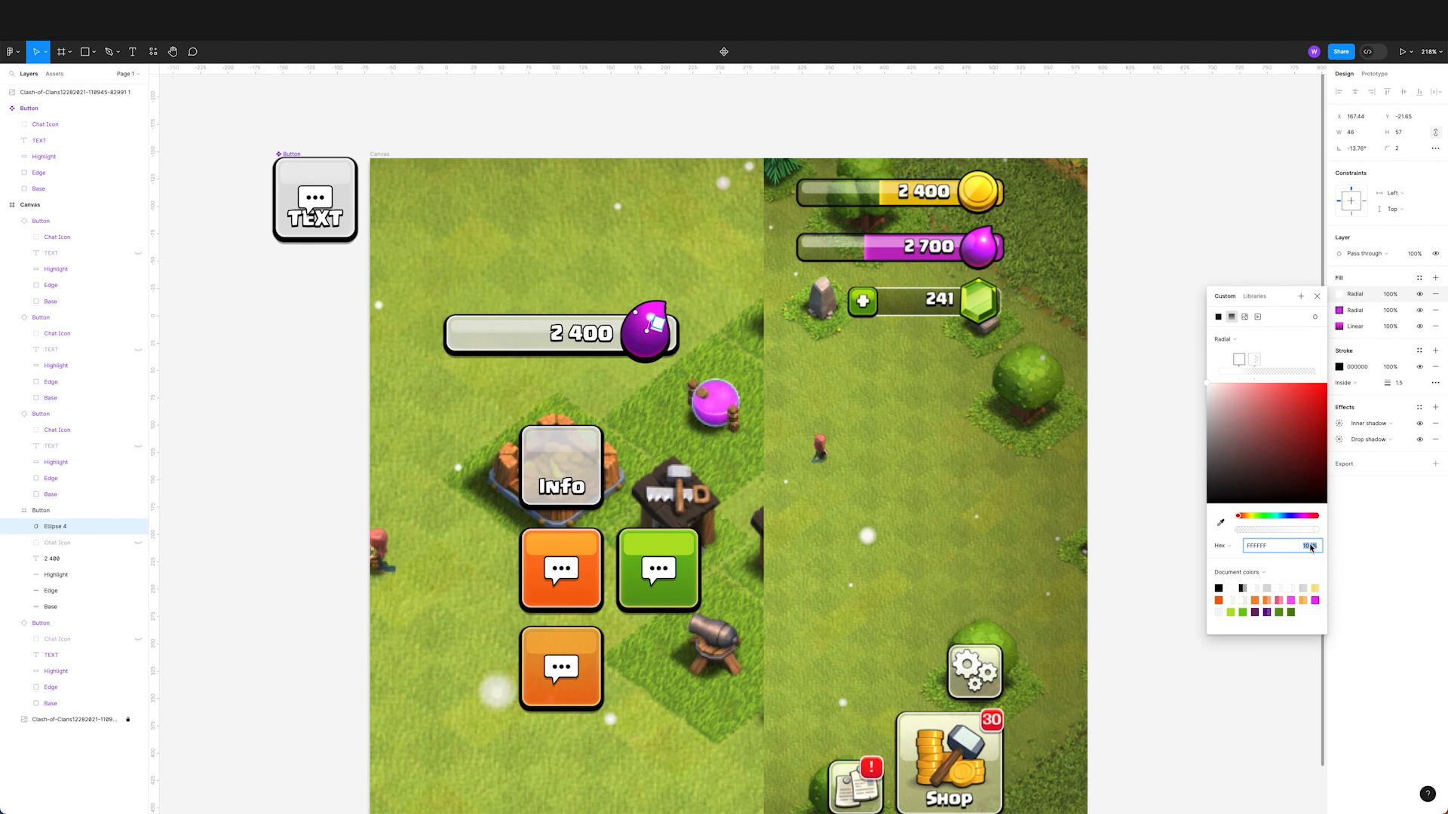
pyautogui.write('60')
pyautogui.press('Return')
pyautogui.press('super+z')
pyautogui.click(1311, 550)
pyautogui.press('Return')
# Step: Tighten the highlight by moving its white and transparent stops toward the centre, keep the outer stop at 0%, and deselect
pyautogui.moveTo(656, 326); pyautogui.dragTo(660, 319)
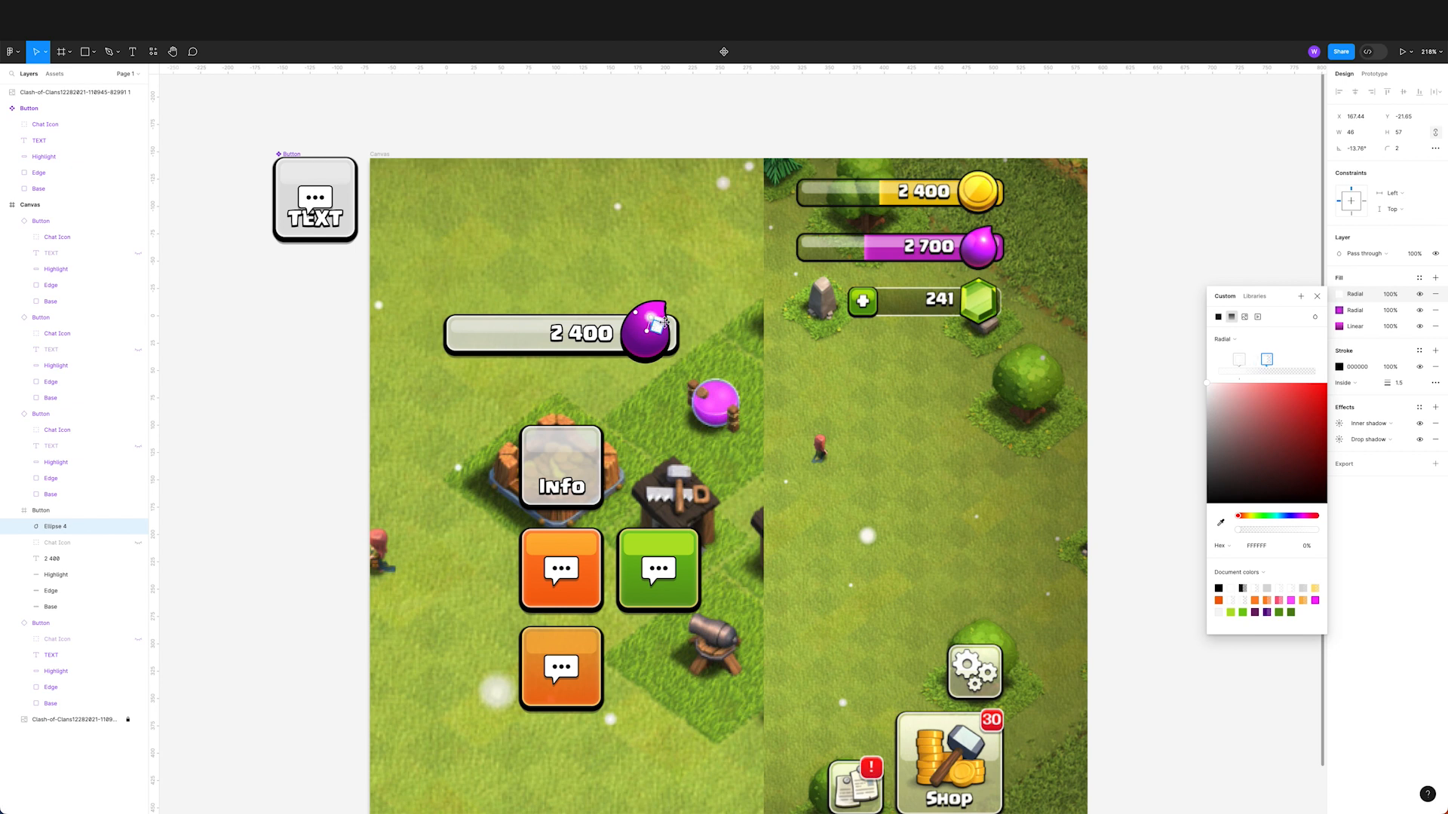
pyautogui.moveTo(1251, 531); pyautogui.dragTo(1201, 528)
pyautogui.scroll(10, 673, 330)
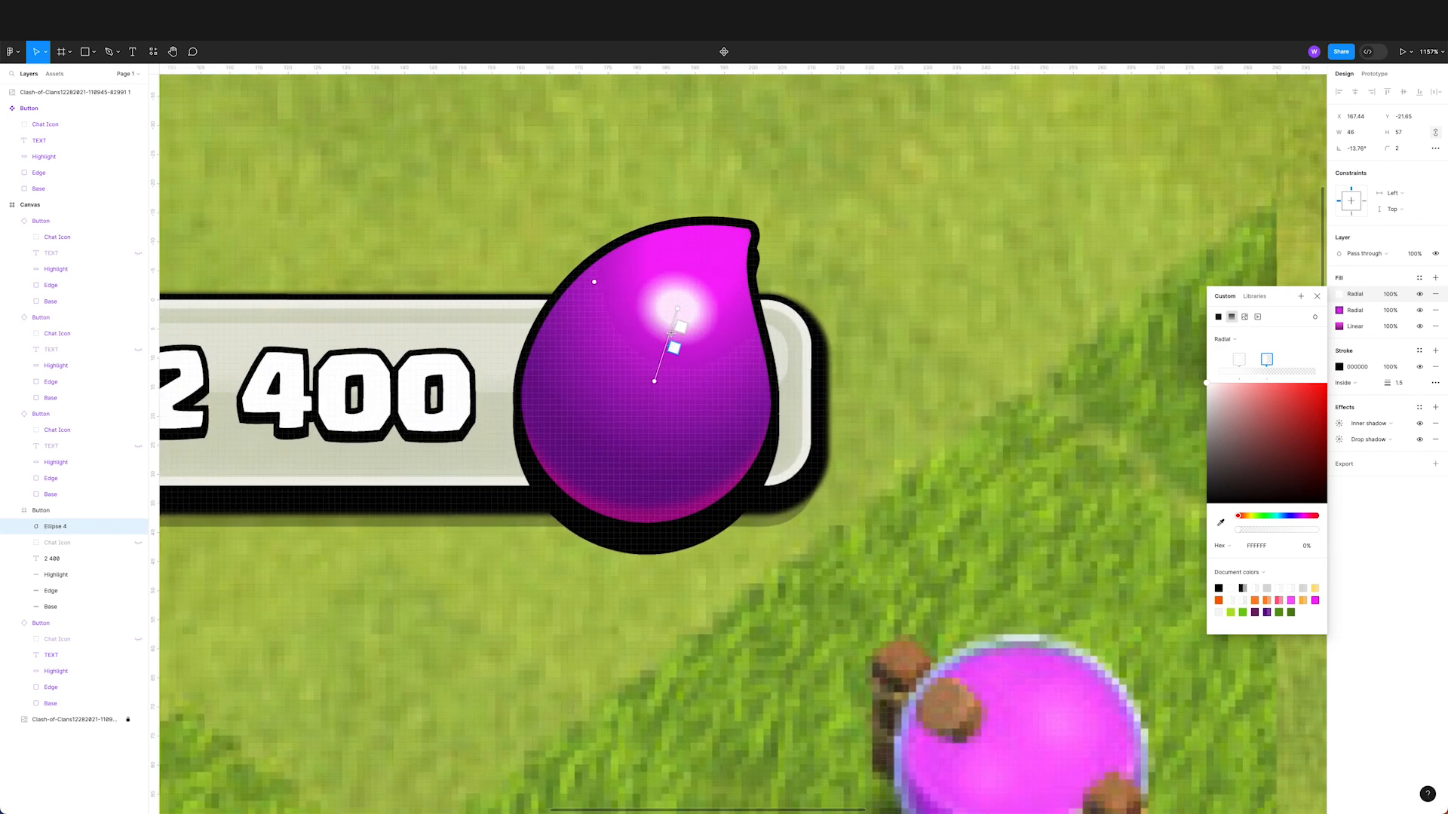
pyautogui.click(651, 321)
pyautogui.moveTo(682, 318)
pyautogui.mouseDown()
pyautogui.moveTo(676, 304)
pyautogui.moveTo(672, 348)
pyautogui.moveTo(678, 334)
pyautogui.mouseUp()
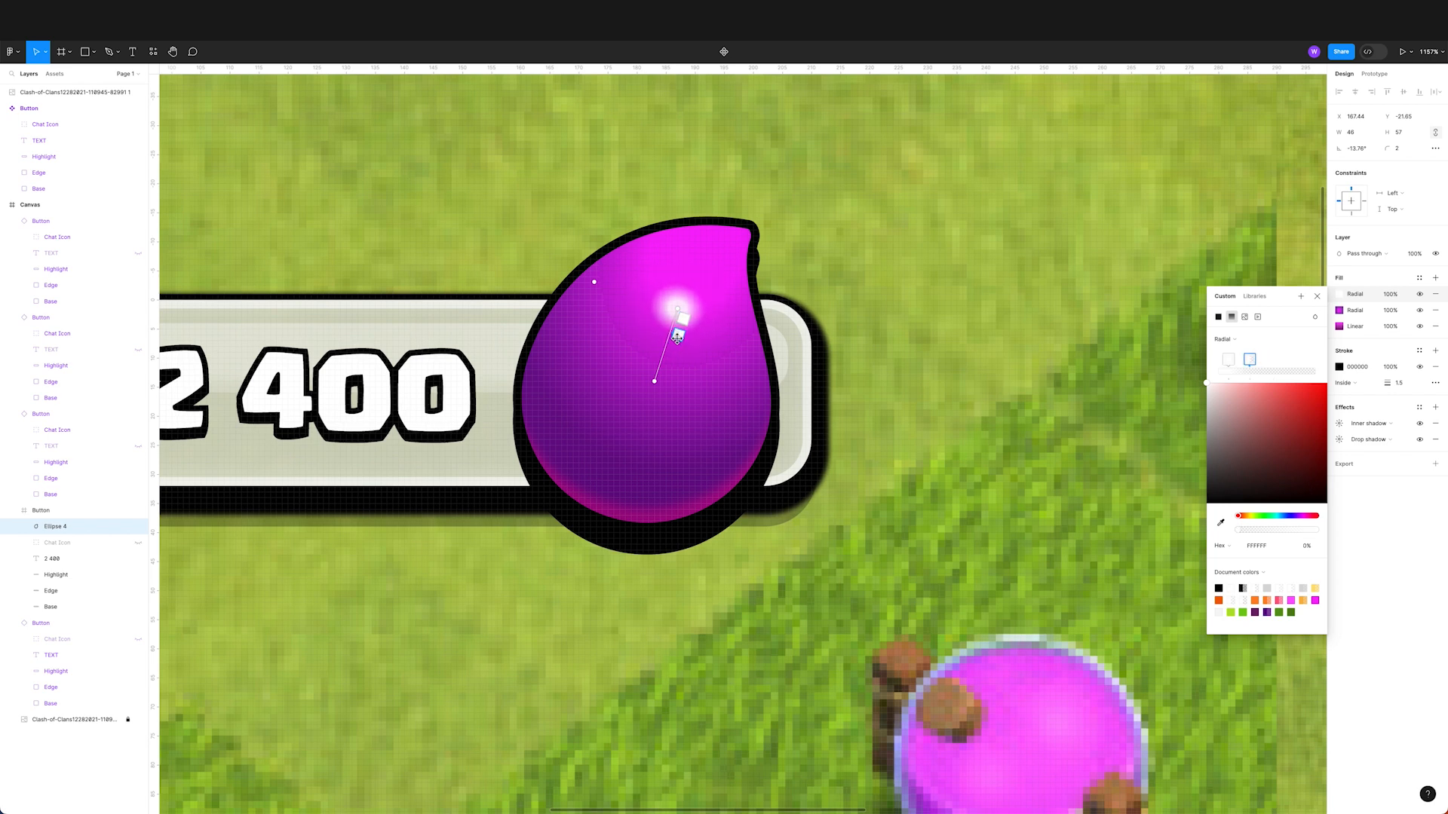
pyautogui.click(285, 249)
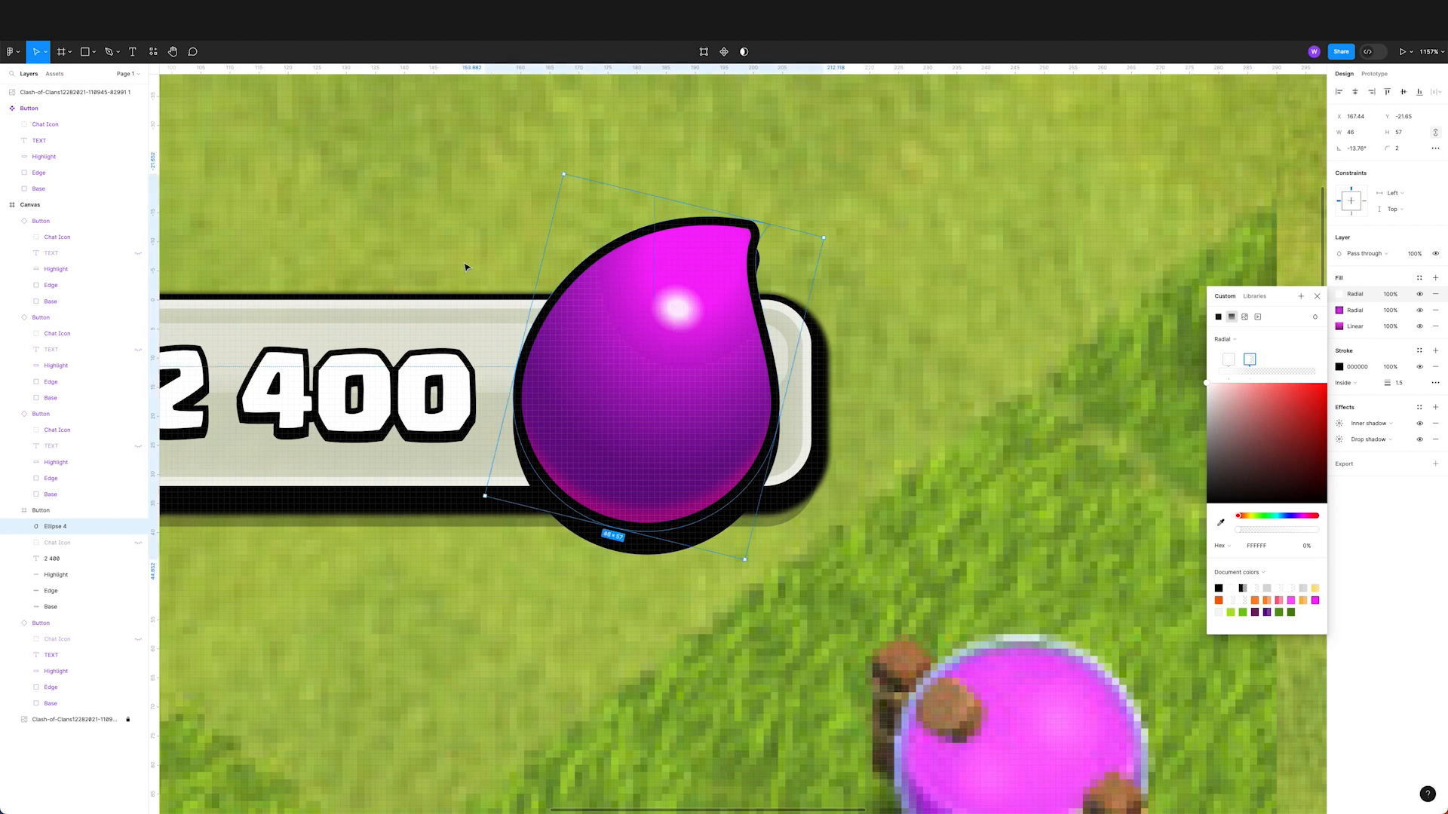
pyautogui.click(465, 263)
# Step: Draw a three-point path with the Pen tool over the droplet's left part
pyautogui.press('super+minus')
pyautogui.press('super+minus')
pyautogui.press('super+minus')
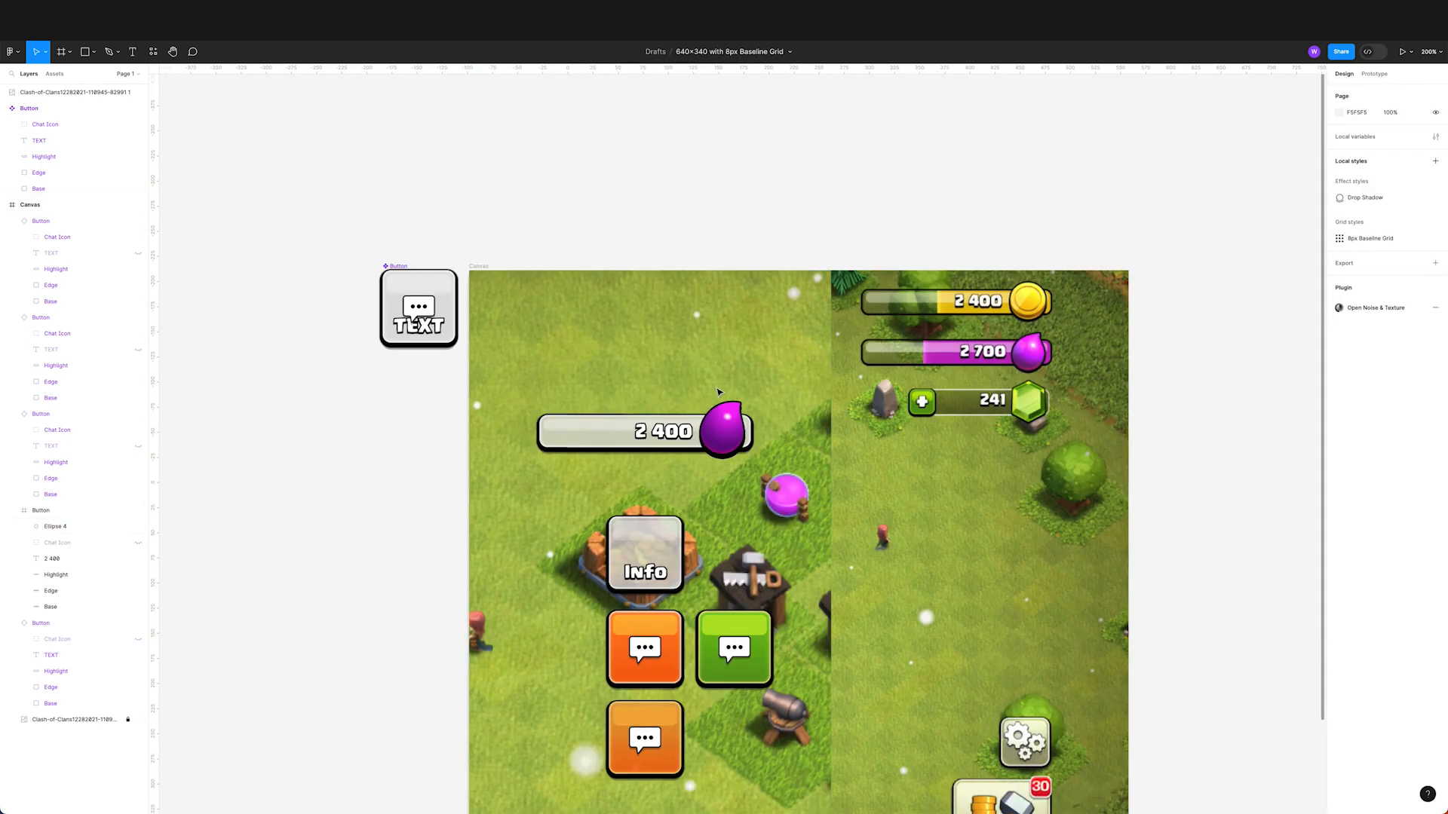
pyautogui.click(751, 426)
pyautogui.press('super+plus')
pyautogui.press('Escape')
pyautogui.scroll(-3, 752, 426)
pyautogui.click(119, 51)
pyautogui.click(89, 76)
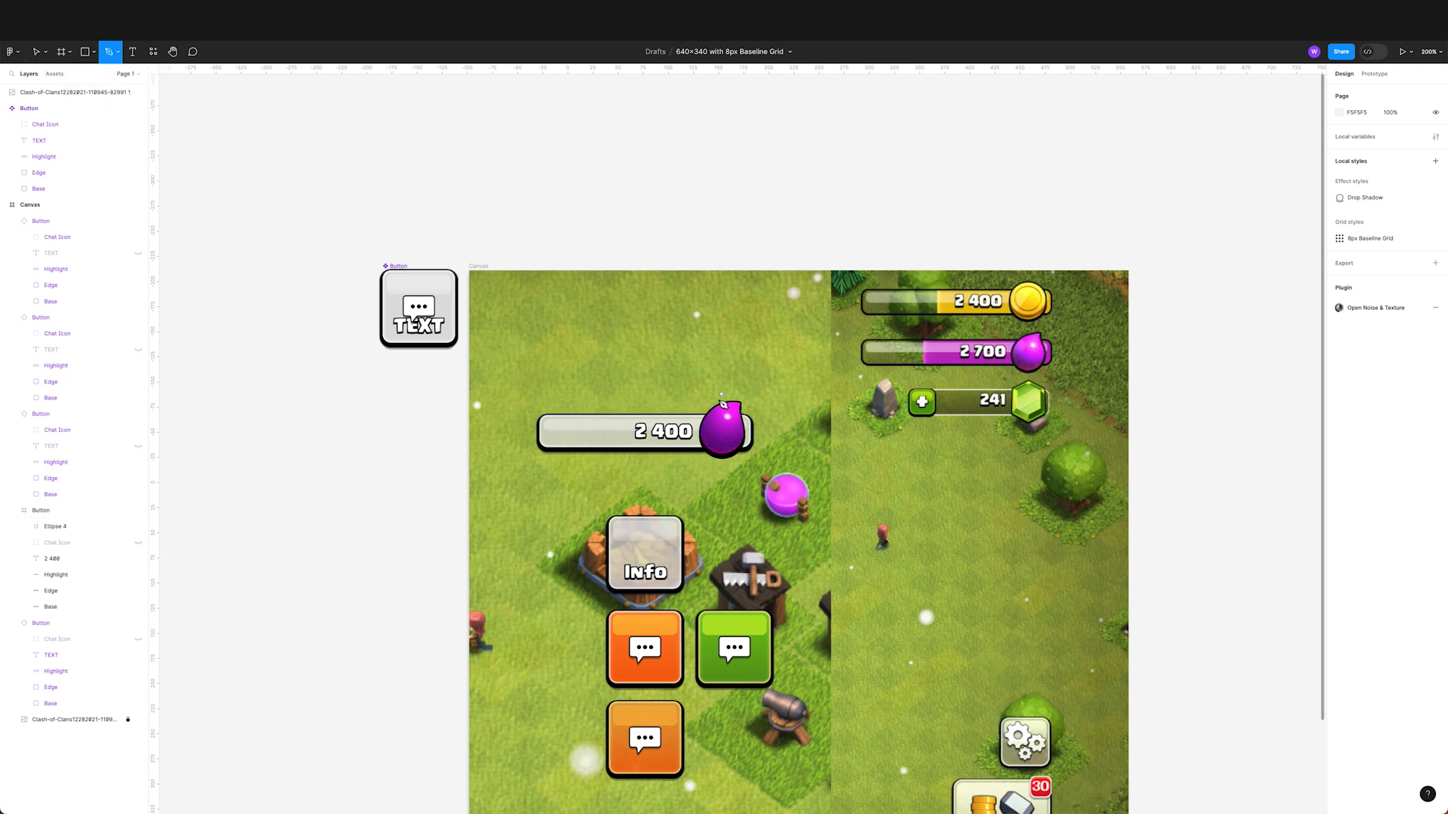
pyautogui.click(718, 416)
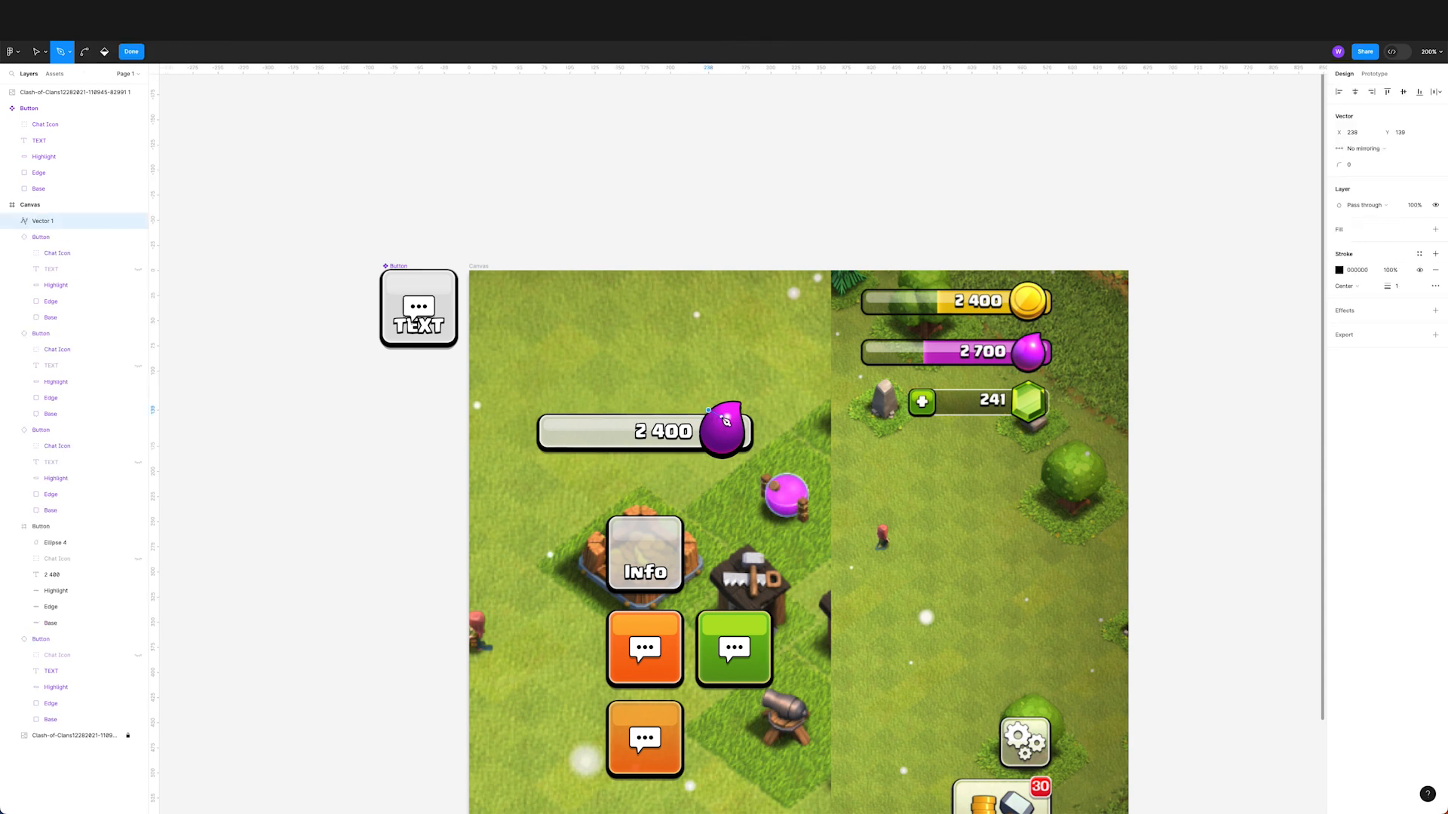
pyautogui.click(713, 431)
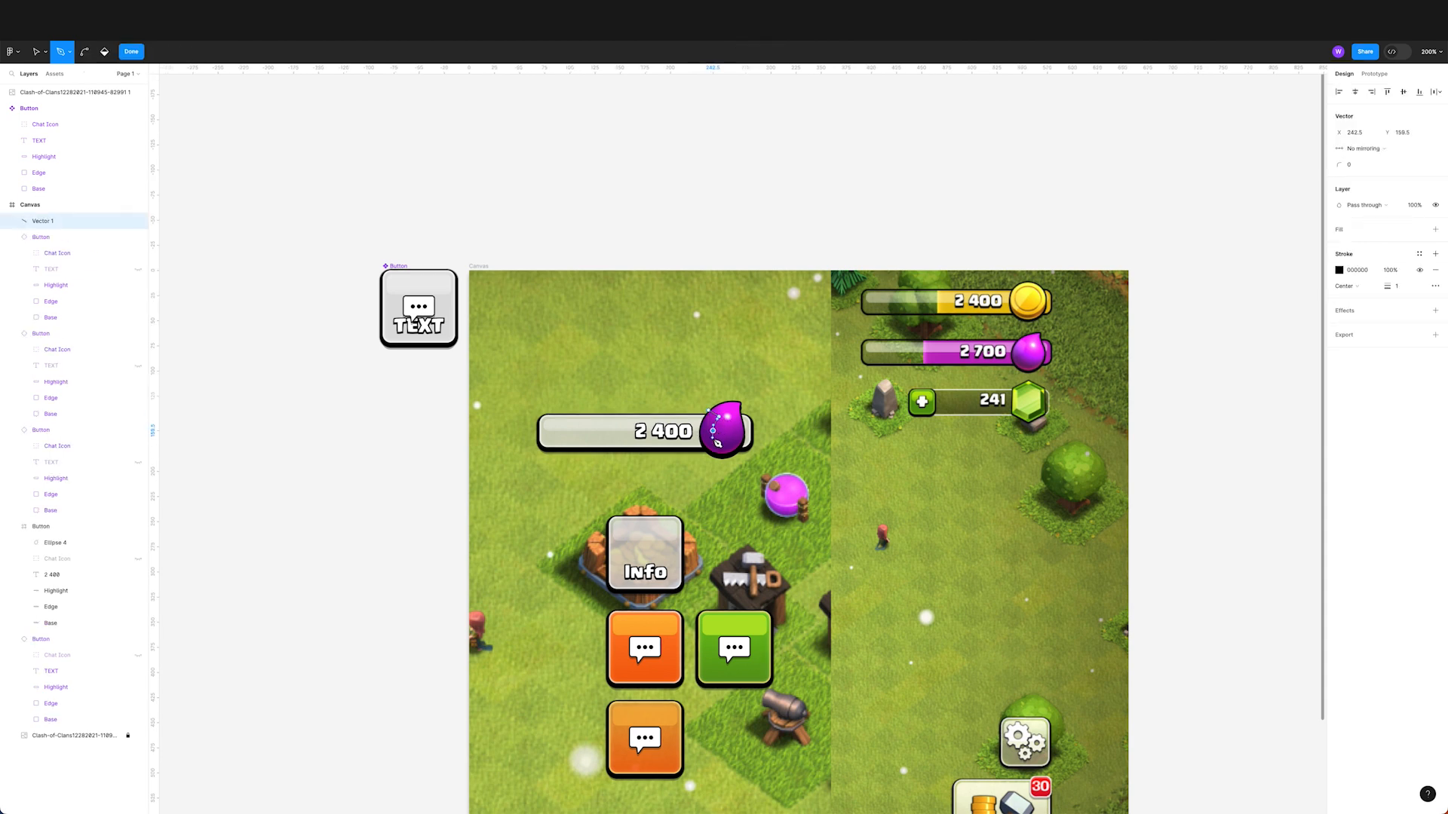
pyautogui.click(698, 442)
# Step: Close the path and bend its segments into a curved shape about 22 × 31, then finish vector editing
pyautogui.press('ctrl')
pyautogui.click(708, 410)
pyautogui.moveTo(727, 390); pyautogui.dragTo(728, 394)
pyautogui.press('ctrl')
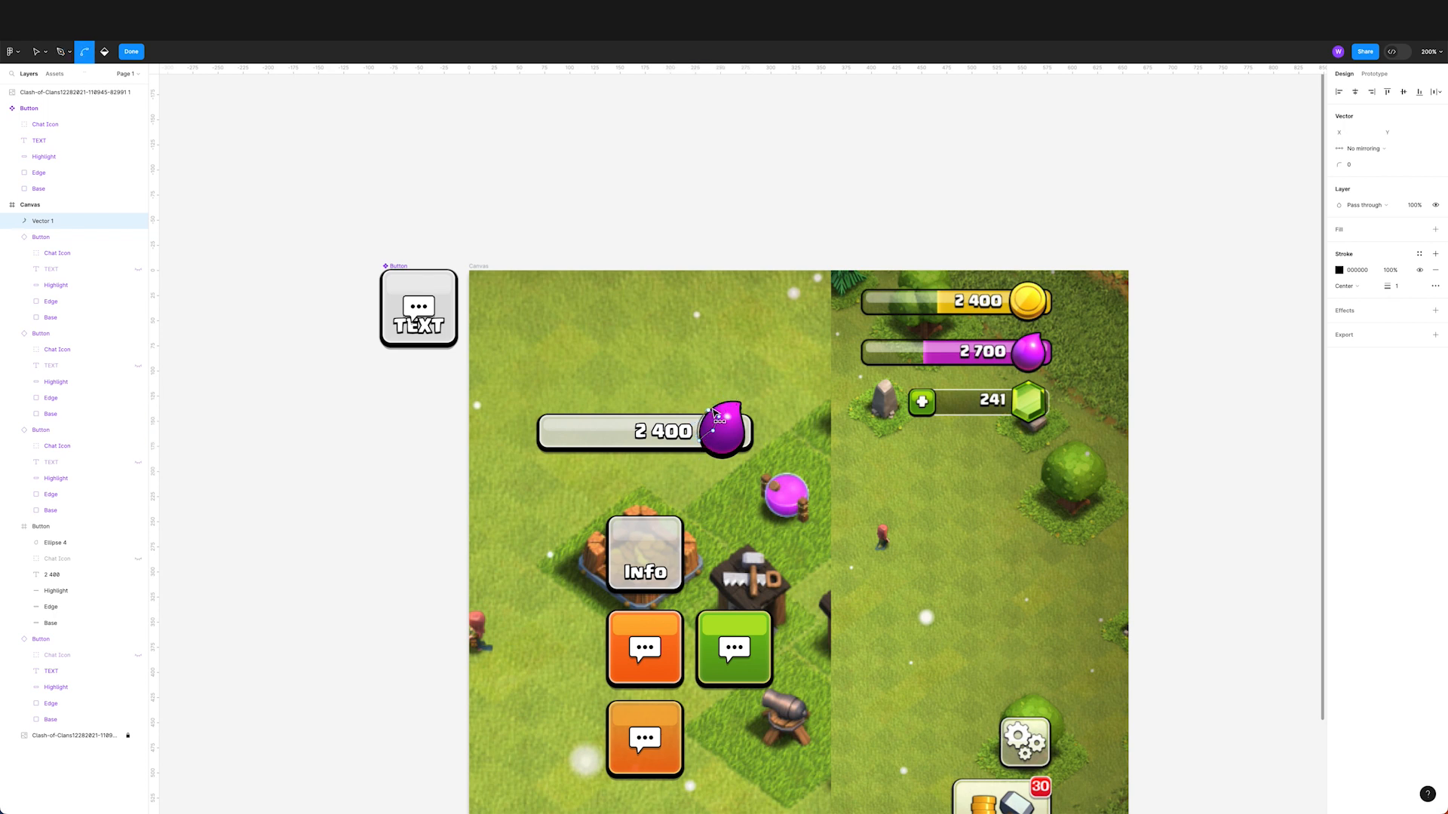
pyautogui.press('ctrl')
pyautogui.click(718, 416)
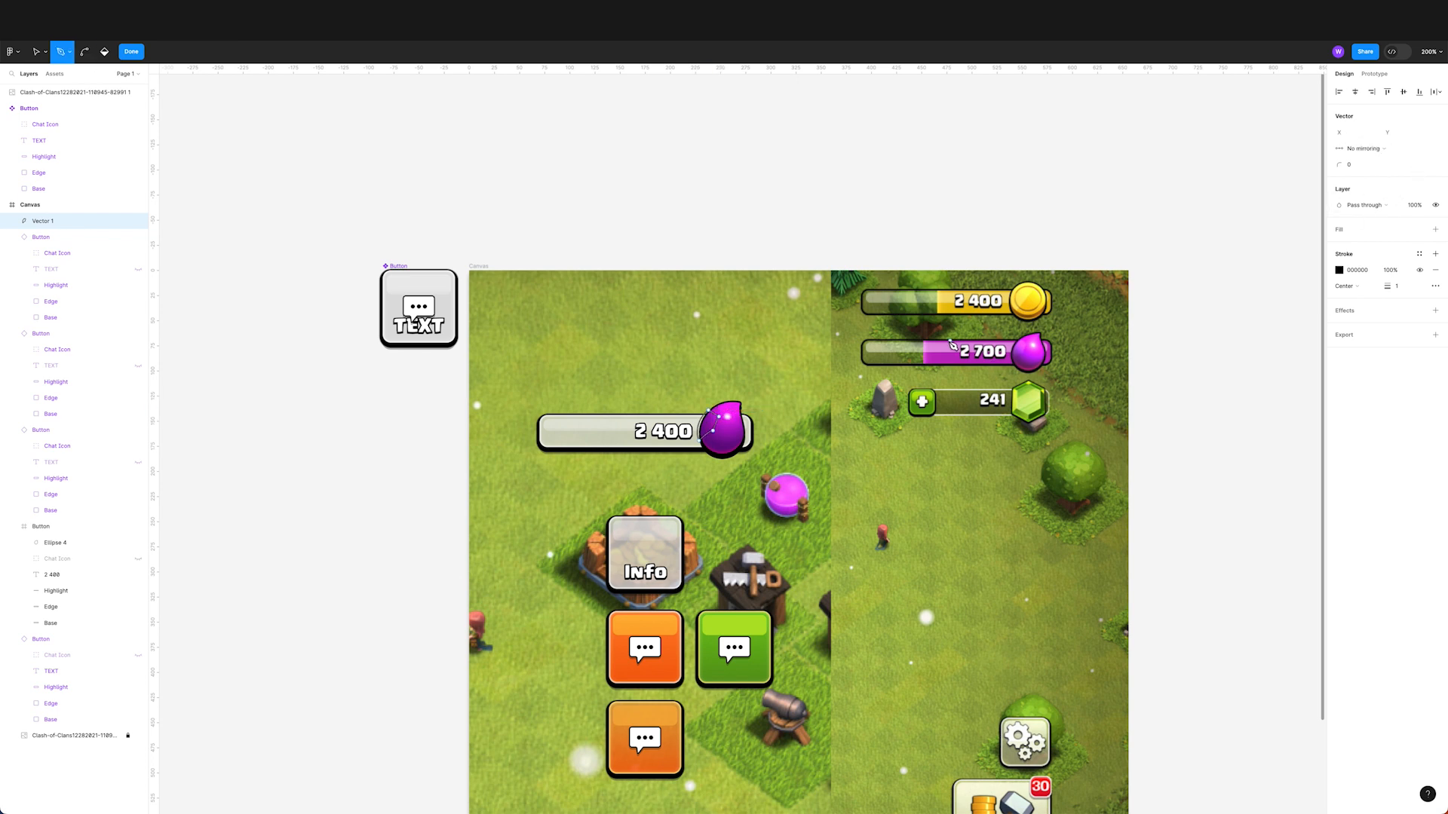
pyautogui.press('Escape')
pyautogui.press('Escape')
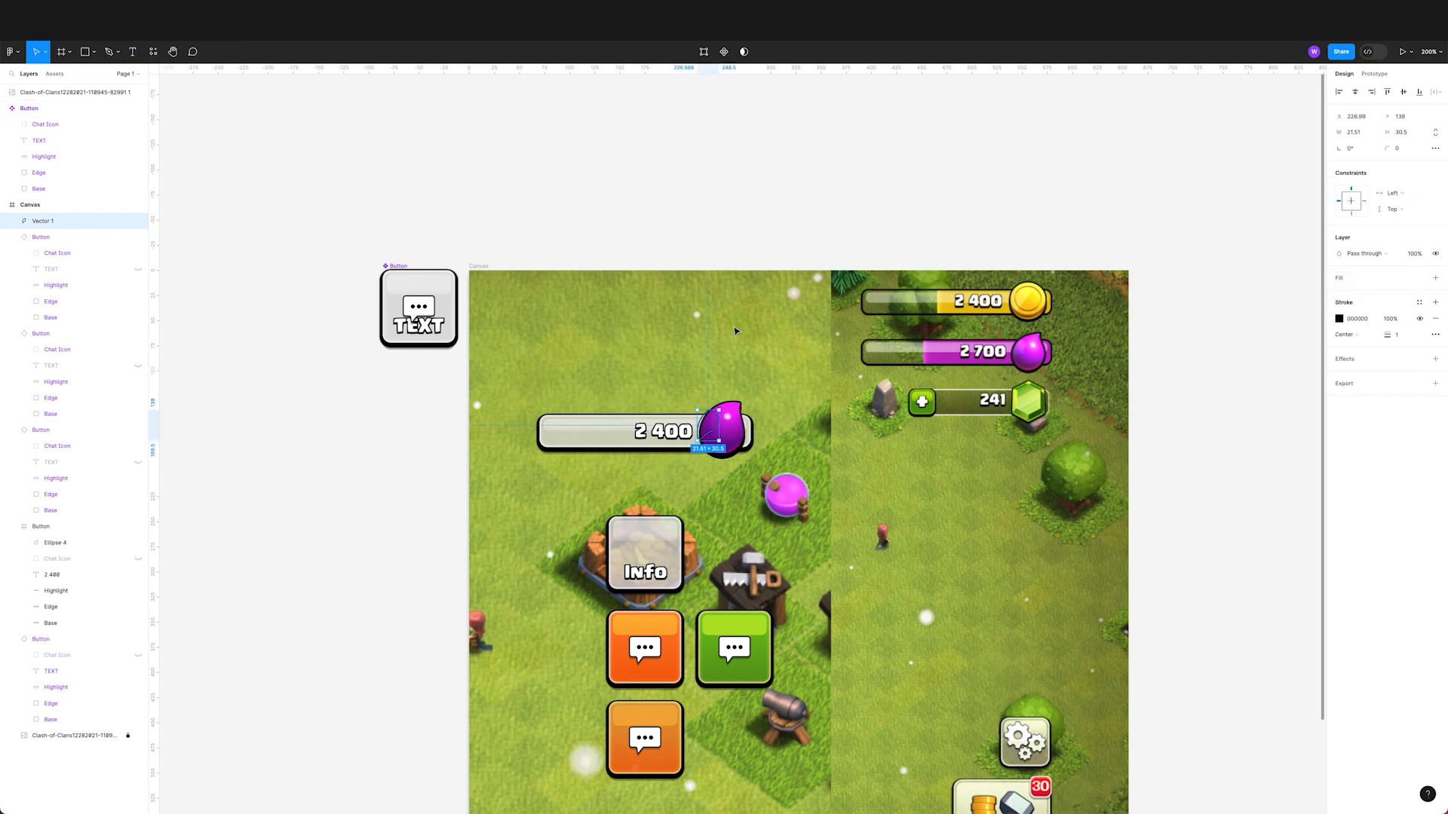
# Step: Round the curved highlight shape's corners to 2, remove its stroke, and add a fill
pyautogui.click(1401, 148)
pyautogui.write('1')
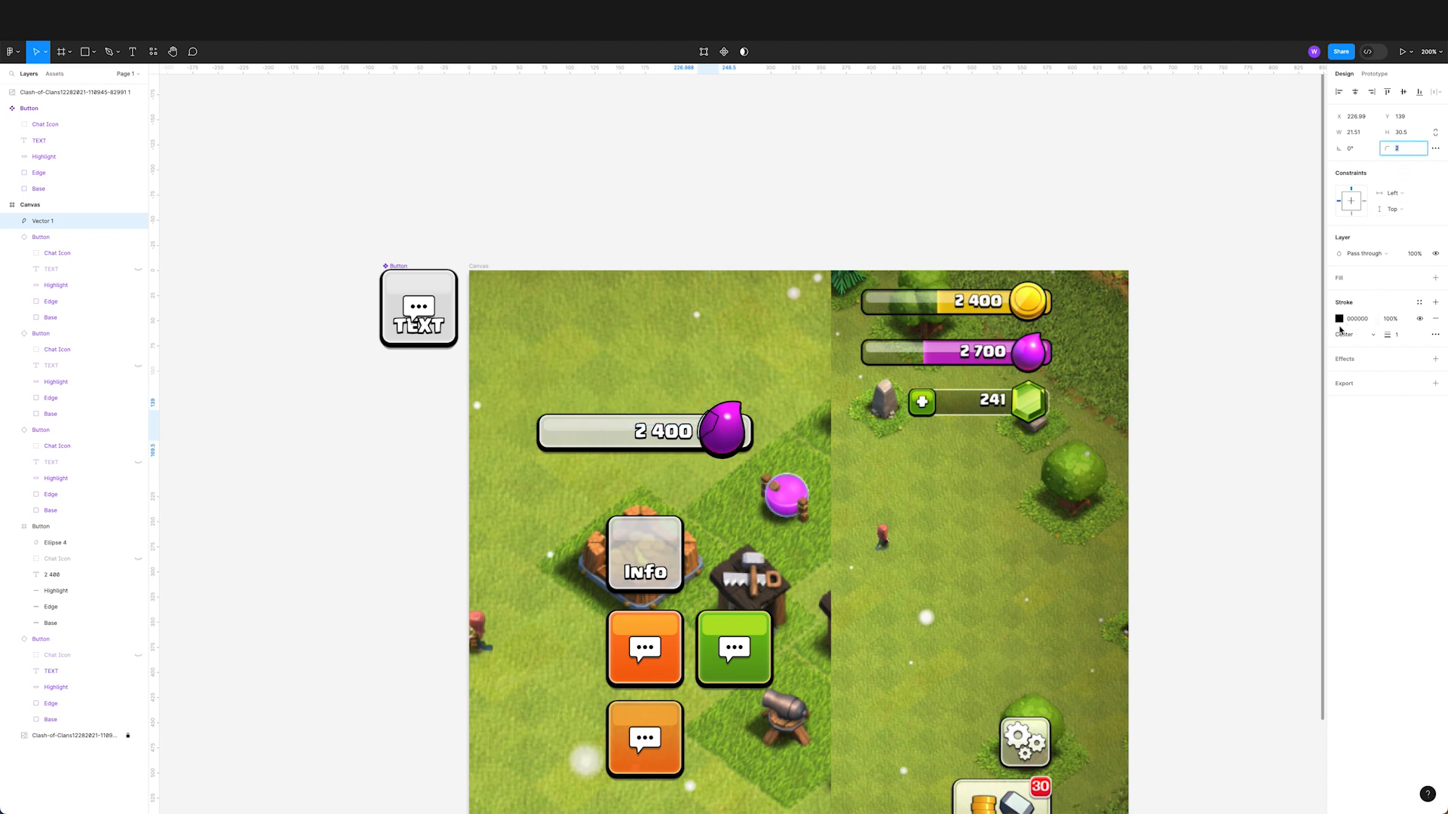
pyautogui.click(1435, 318)
pyautogui.click(1436, 278)
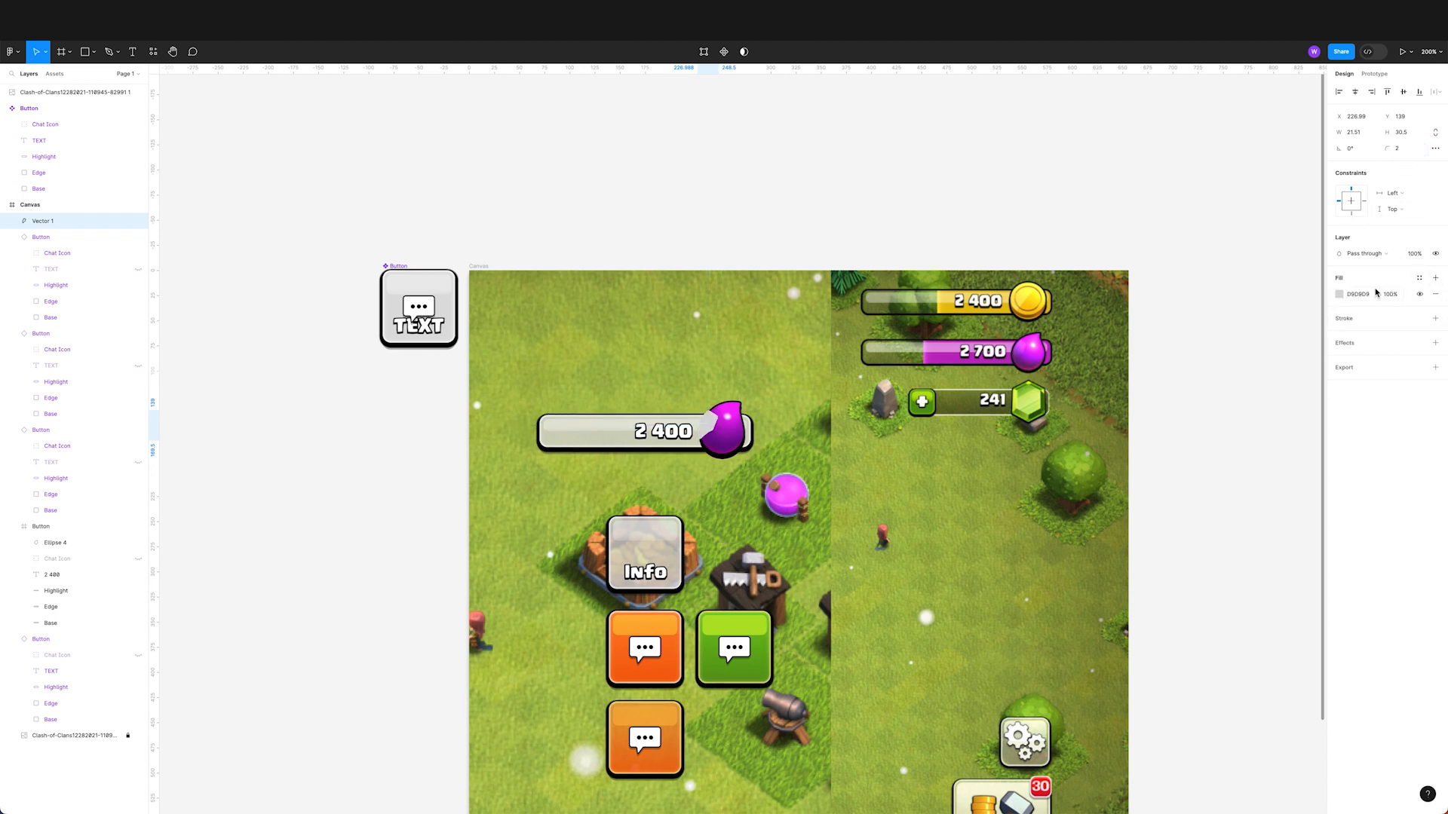
# Step: Set the curved shape's fill to the Overlay blend mode at 40% opacity
pyautogui.click(1340, 295)
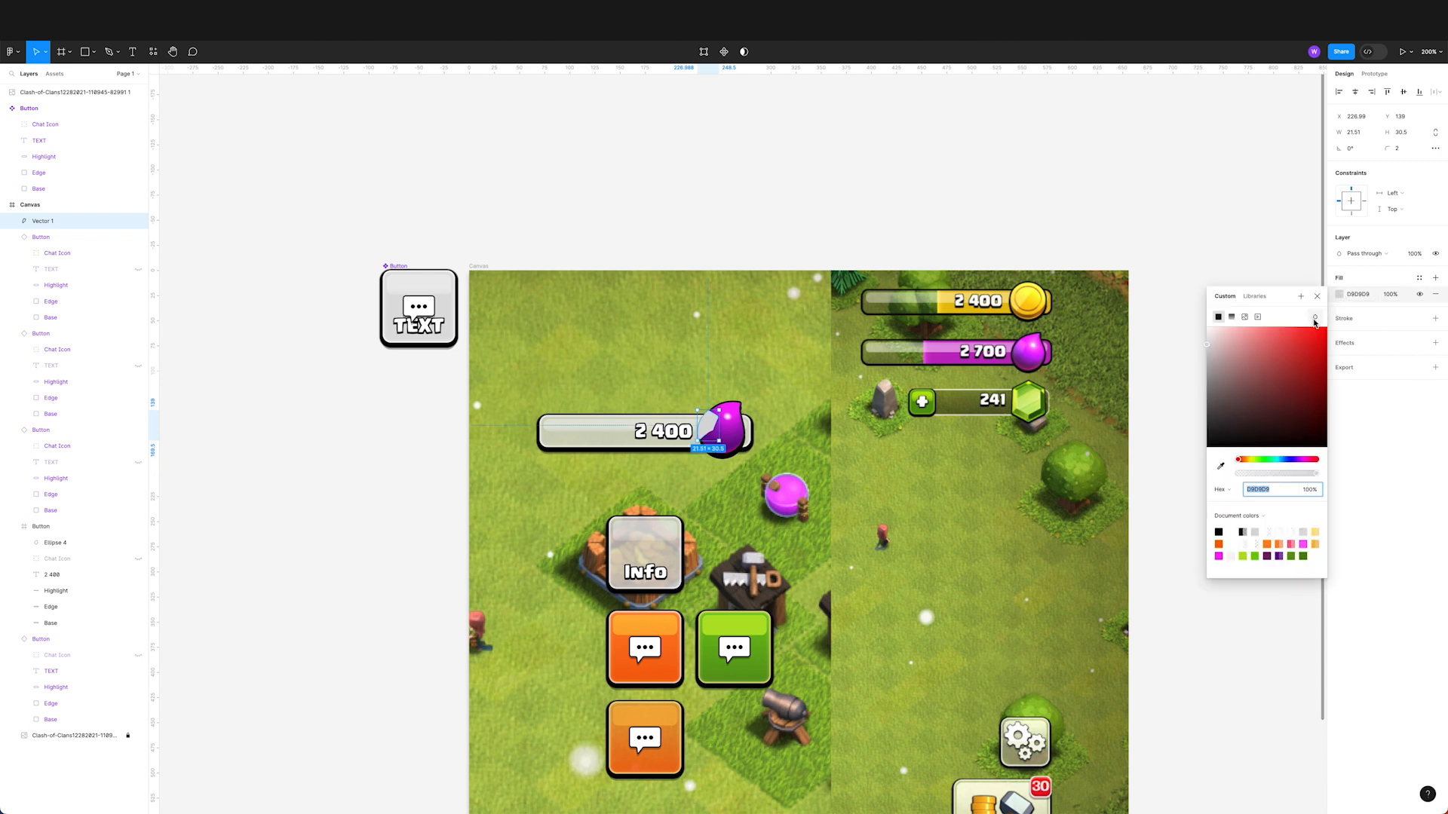
pyautogui.click(1312, 318)
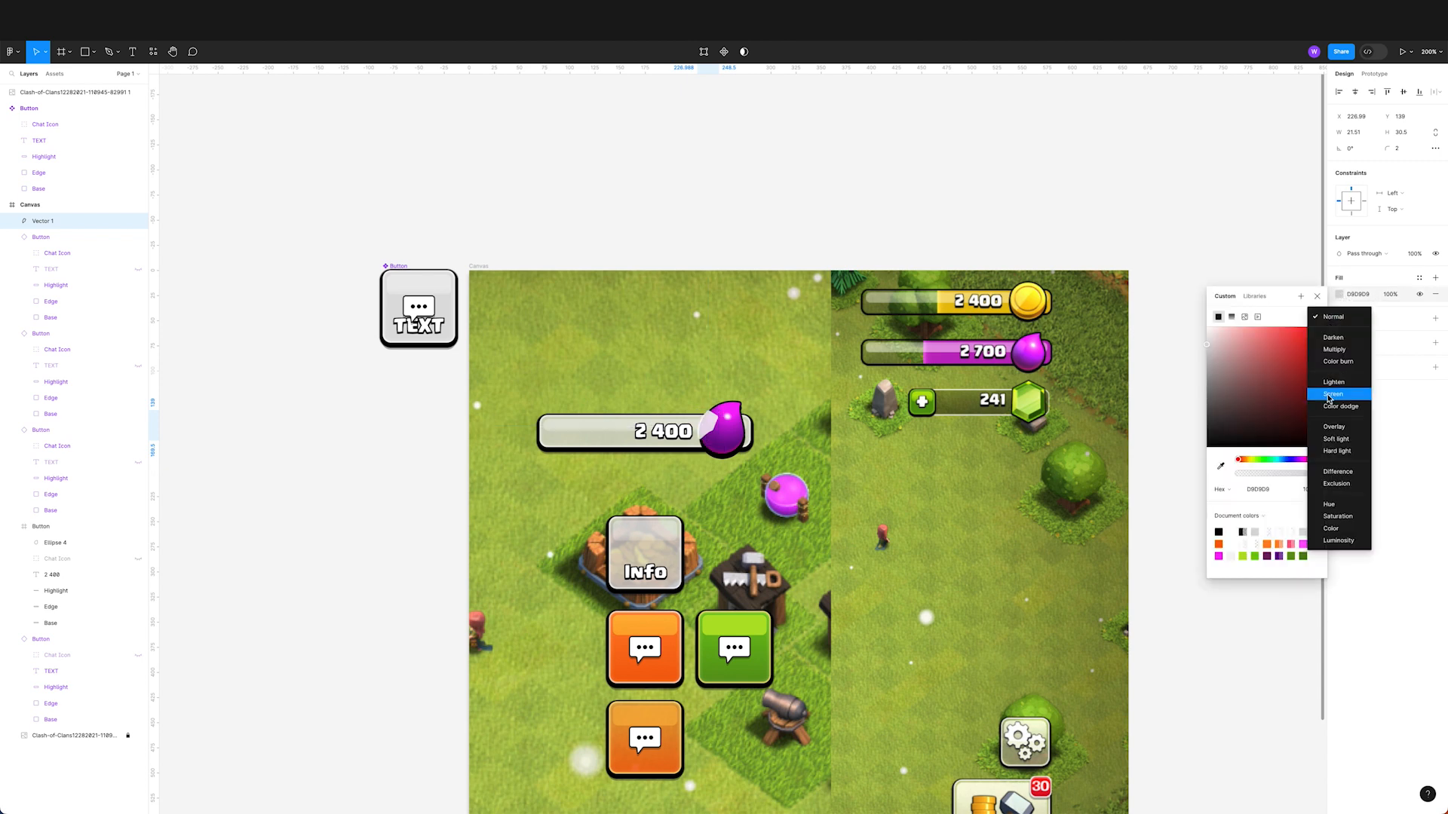
pyautogui.click(1336, 428)
pyautogui.click(1394, 294)
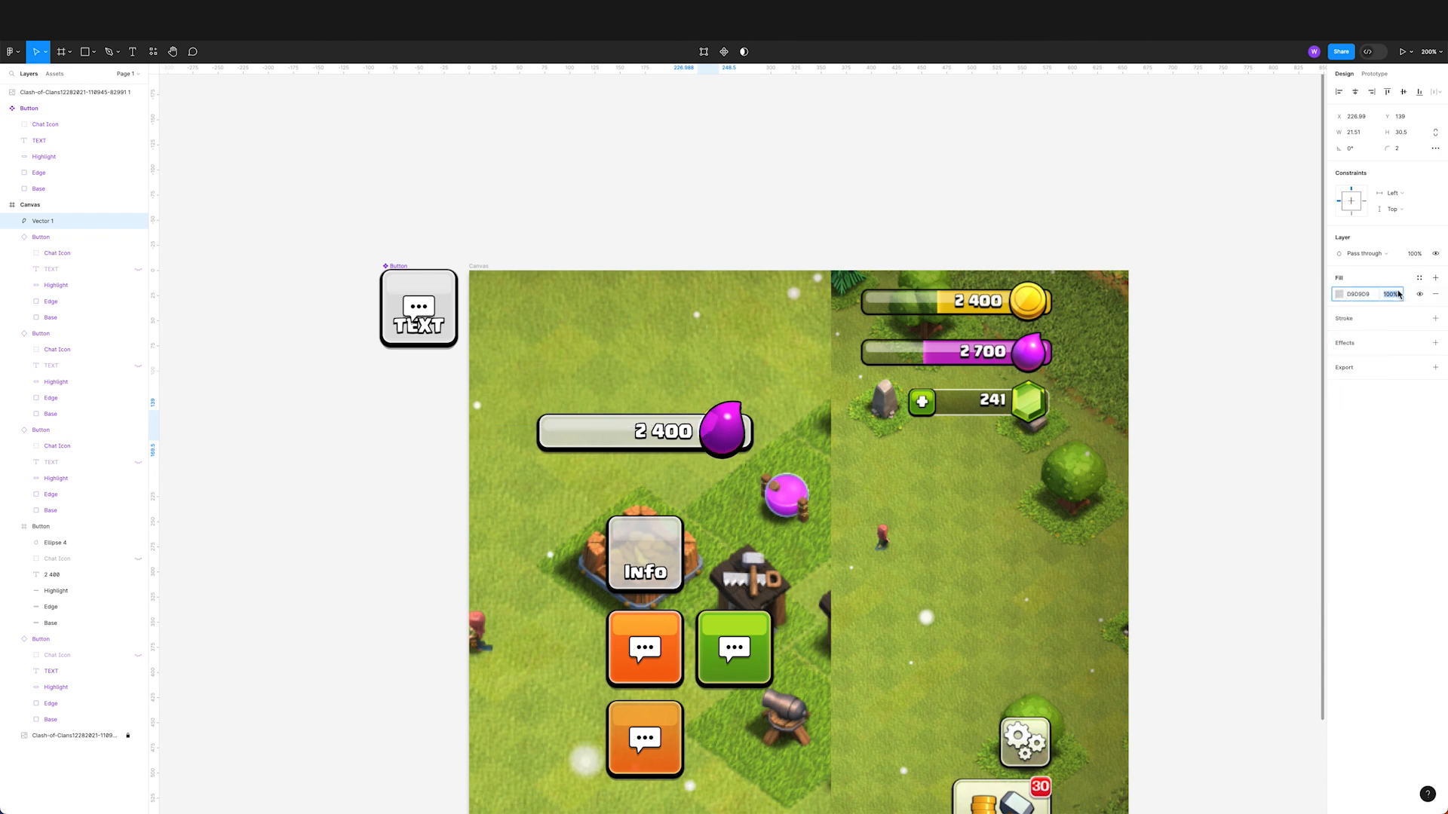
pyautogui.press('Return')
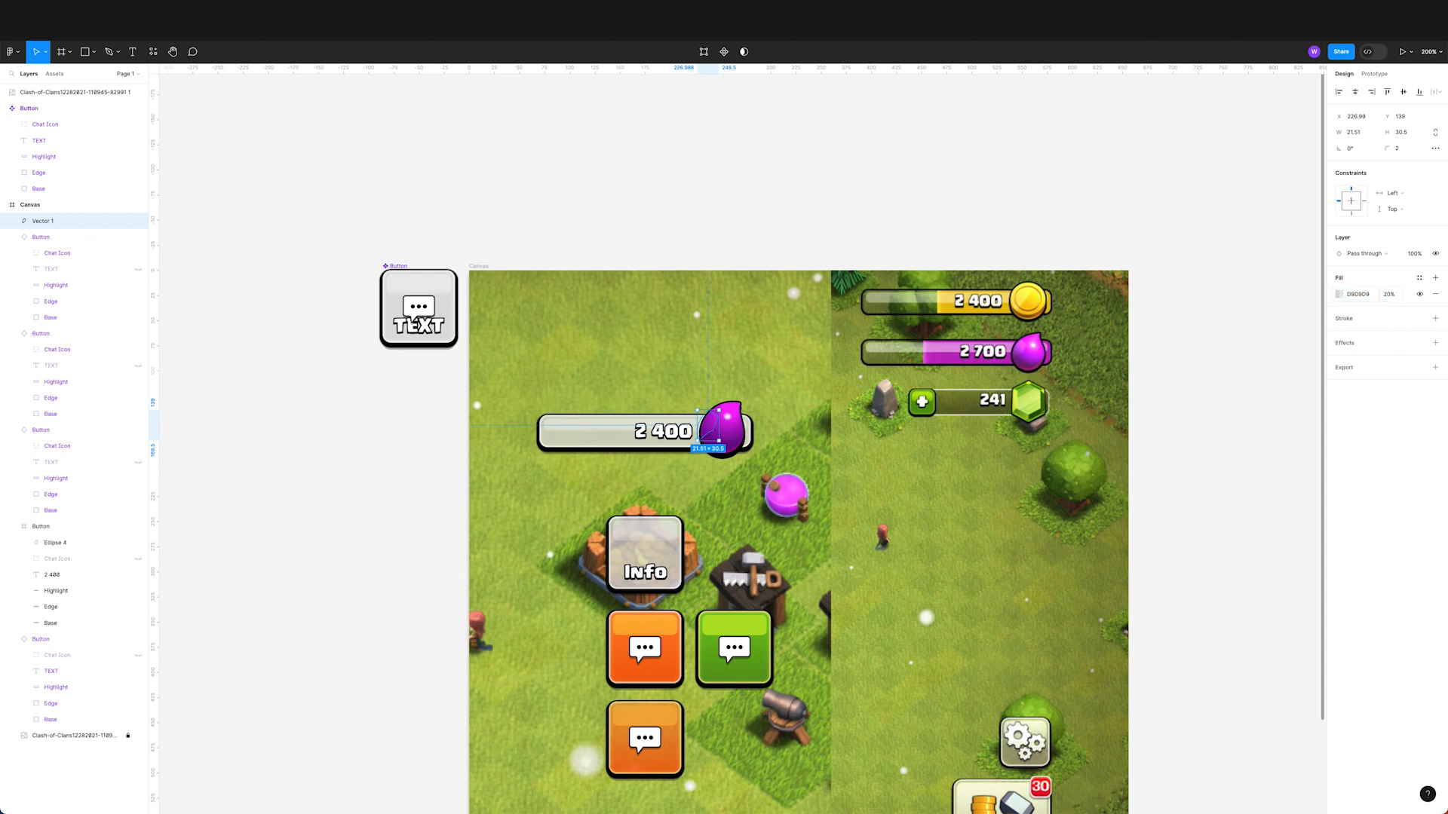
pyautogui.write('40')
pyautogui.press('Return')
# Step: Change the curved shape's fill to white FFFFFF, convert it to a linear gradient, and deselect
pyautogui.click(1340, 295)
pyautogui.moveTo(1229, 368); pyautogui.dragTo(1174, 291)
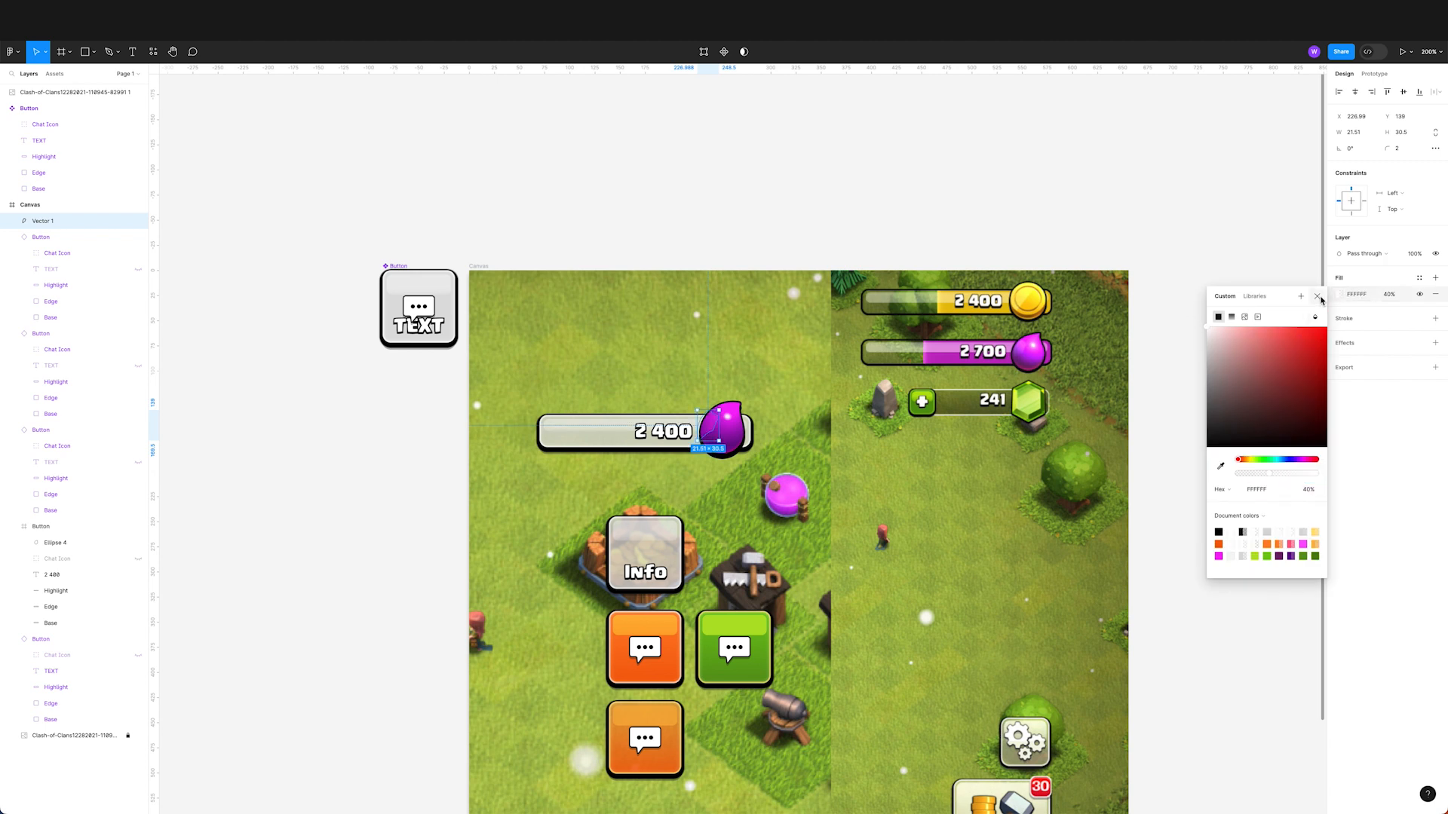
pyautogui.click(1317, 297)
pyautogui.click(1340, 295)
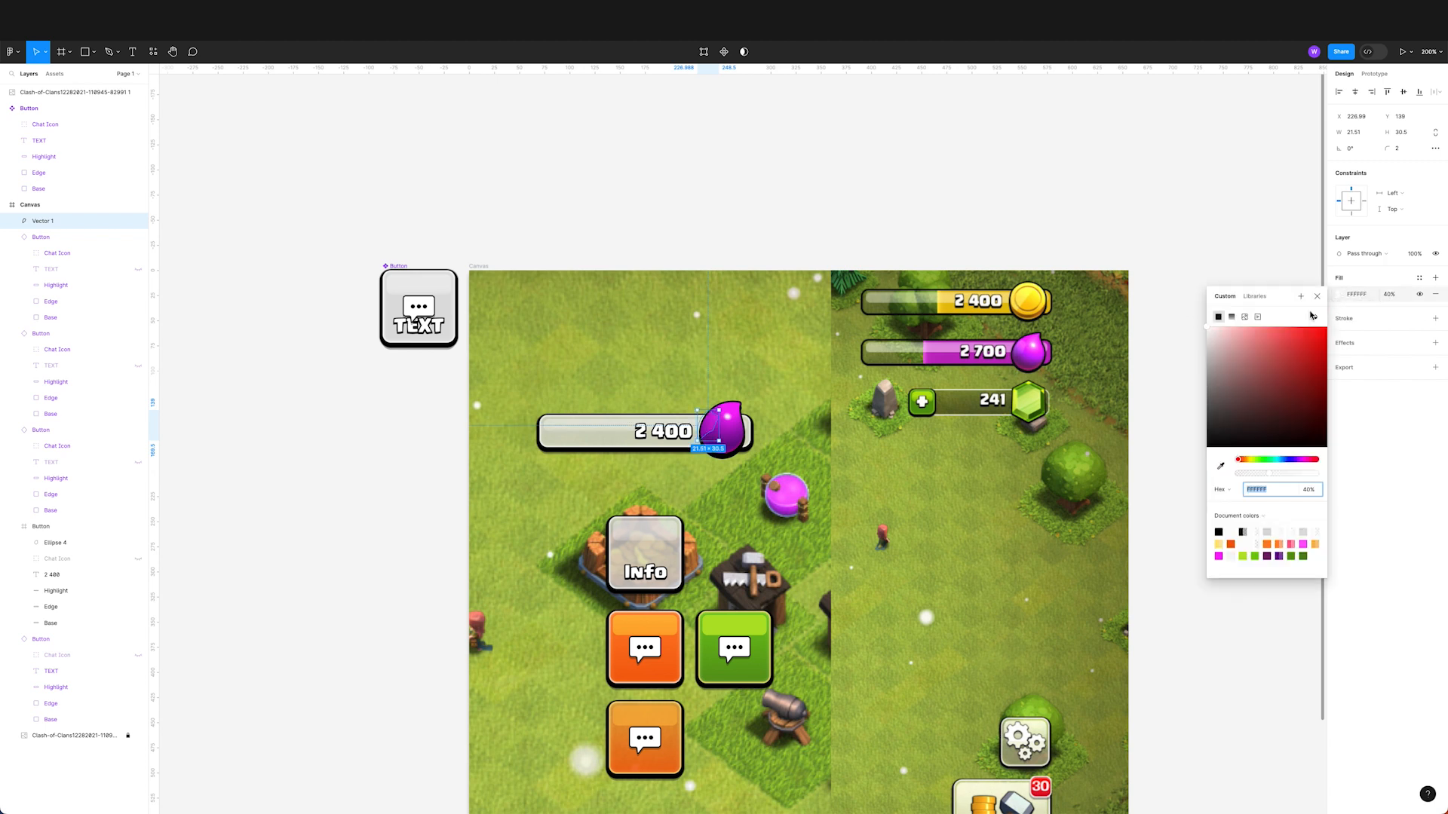
pyautogui.click(1229, 316)
pyautogui.click(1220, 359)
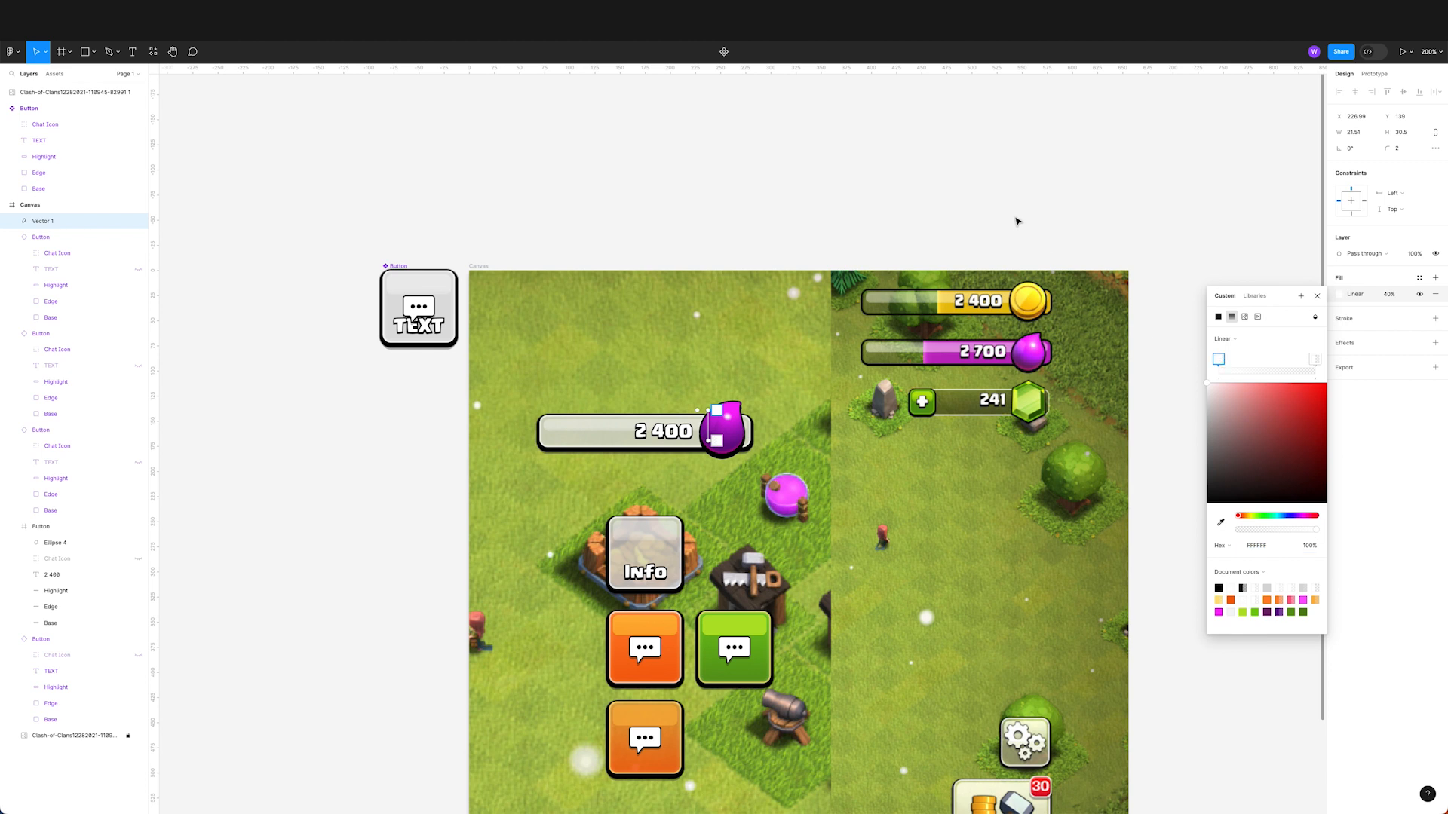
pyautogui.click(1317, 296)
pyautogui.click(1298, 300)
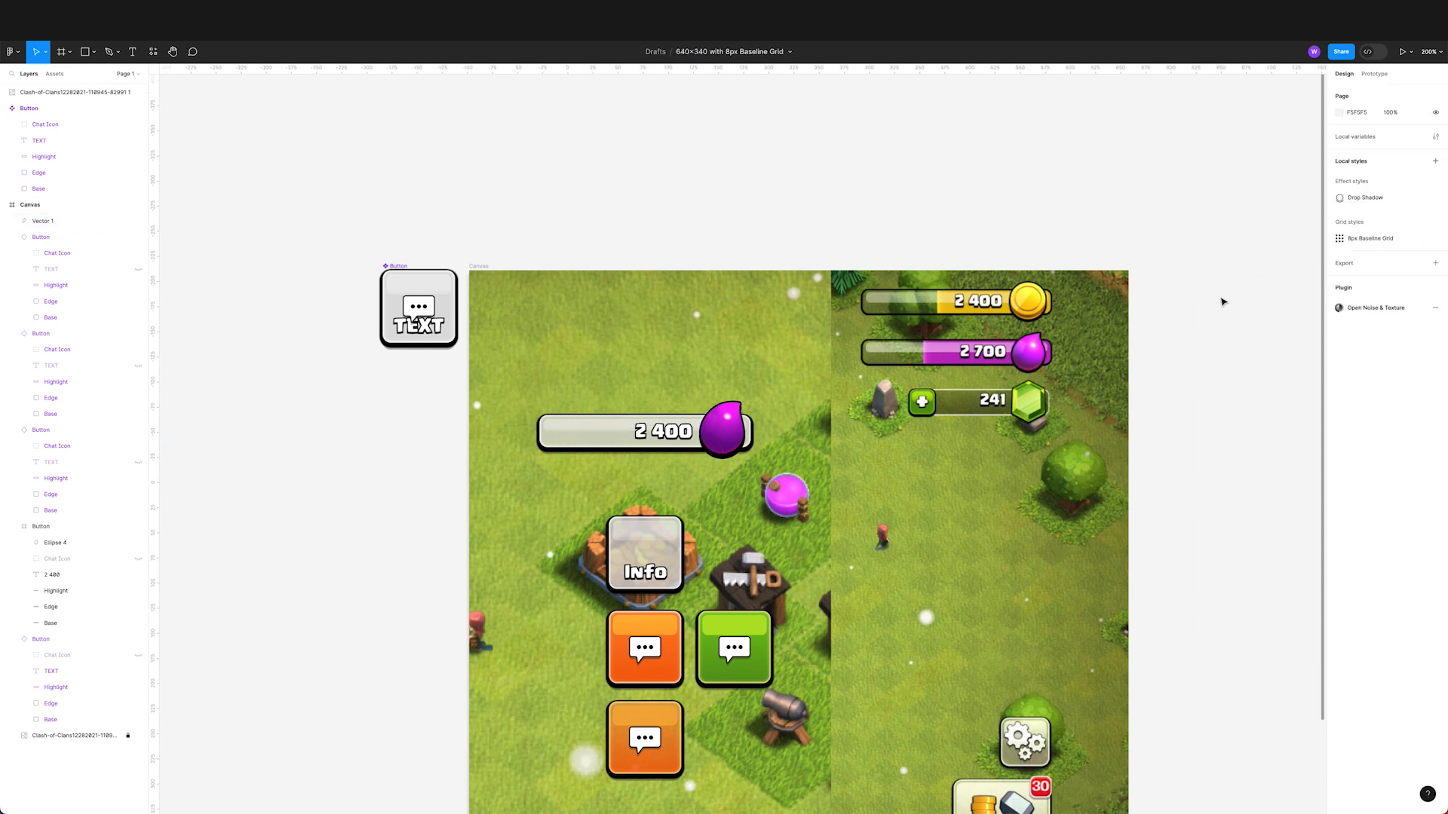
# Step: Set the purple droplet's corner radius to 1
pyautogui.click(730, 414)
pyautogui.click(1410, 149)
pyautogui.write('1')
pyautogui.press('Return')
# Step: Duplicate the droplet Ellipse 4 in place and move the Vector 1 layer into the resource bar's Button frame, above the copy
pyautogui.click(720, 439)
pyautogui.click(735, 431)
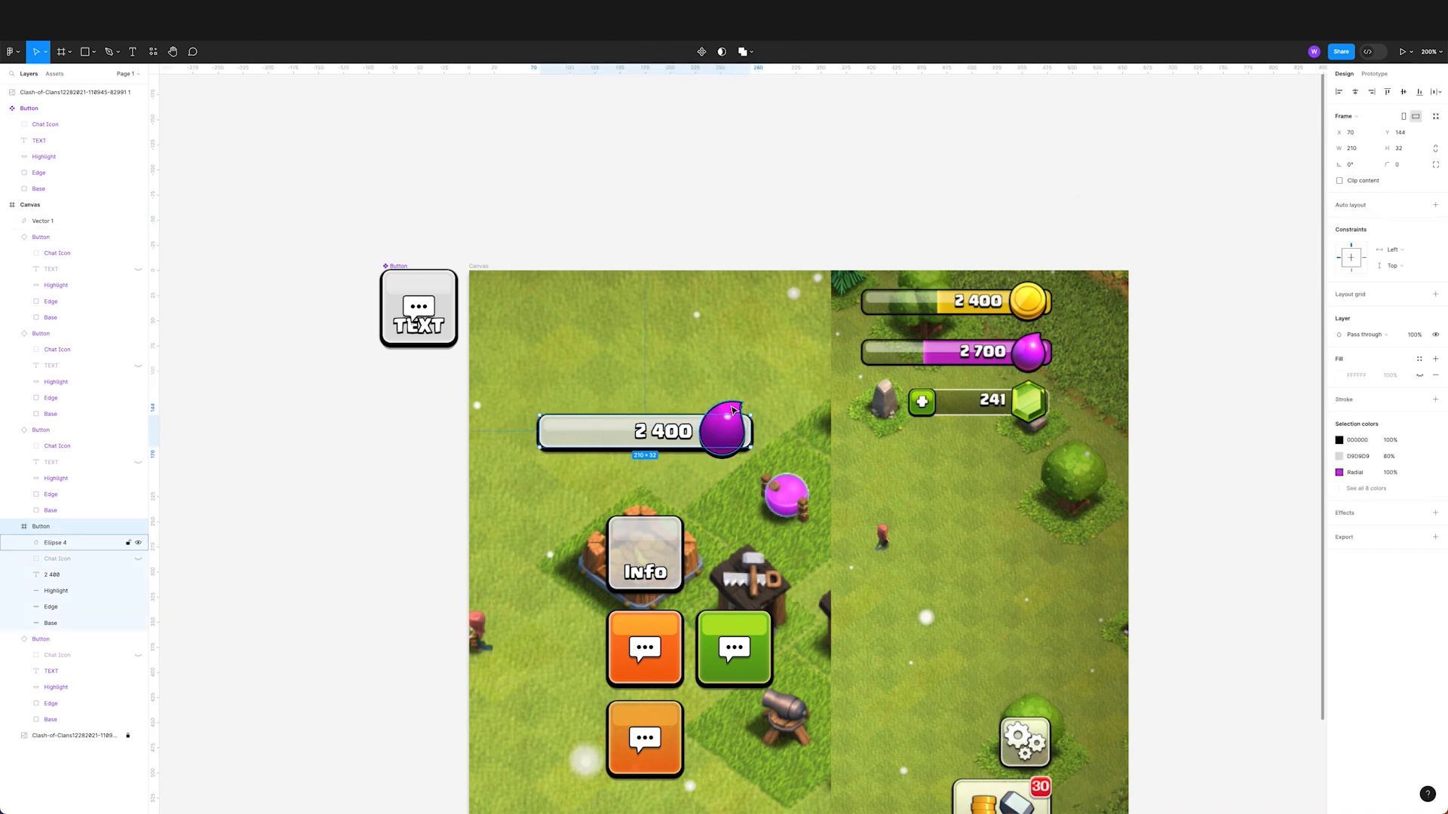
pyautogui.keyDown('super'); pyautogui.click(733, 412); pyautogui.keyUp('super')
pyautogui.press('super+d')
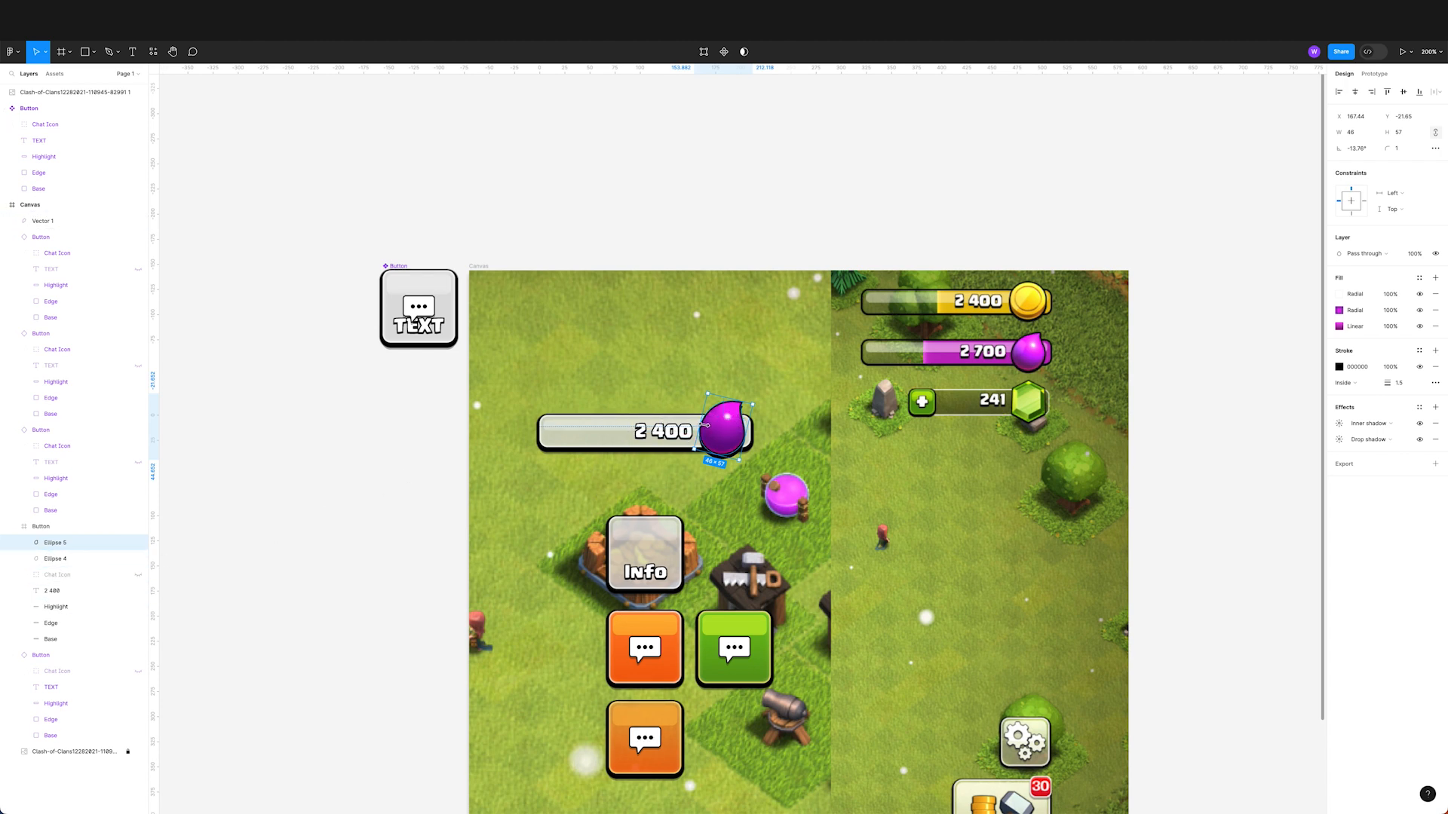
pyautogui.click(705, 426)
pyautogui.moveTo(87, 229); pyautogui.dragTo(60, 522)
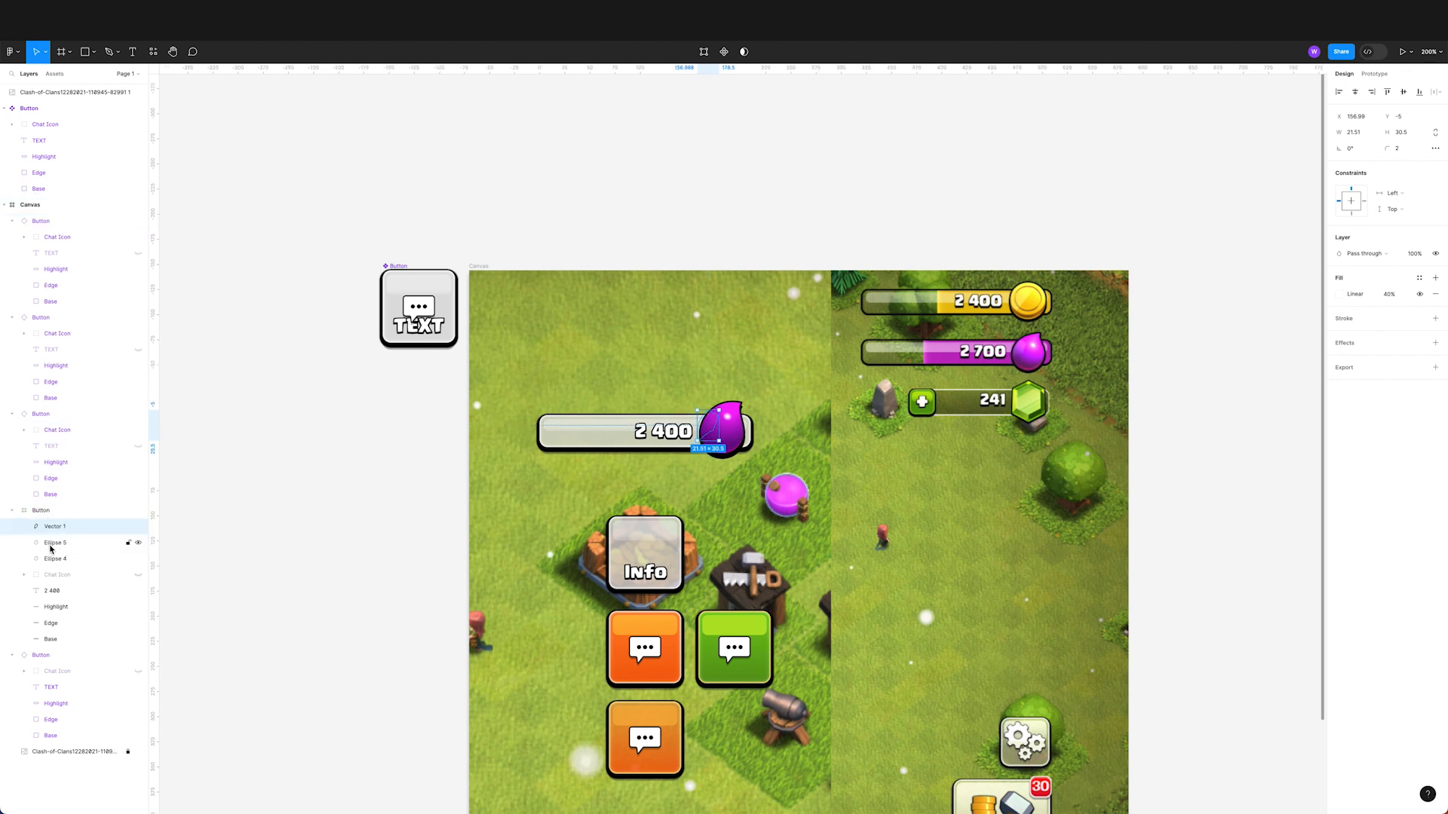
# Step: Rename the Vector 1 layer as Mana Icon Highlight
pyautogui.click(60, 544)
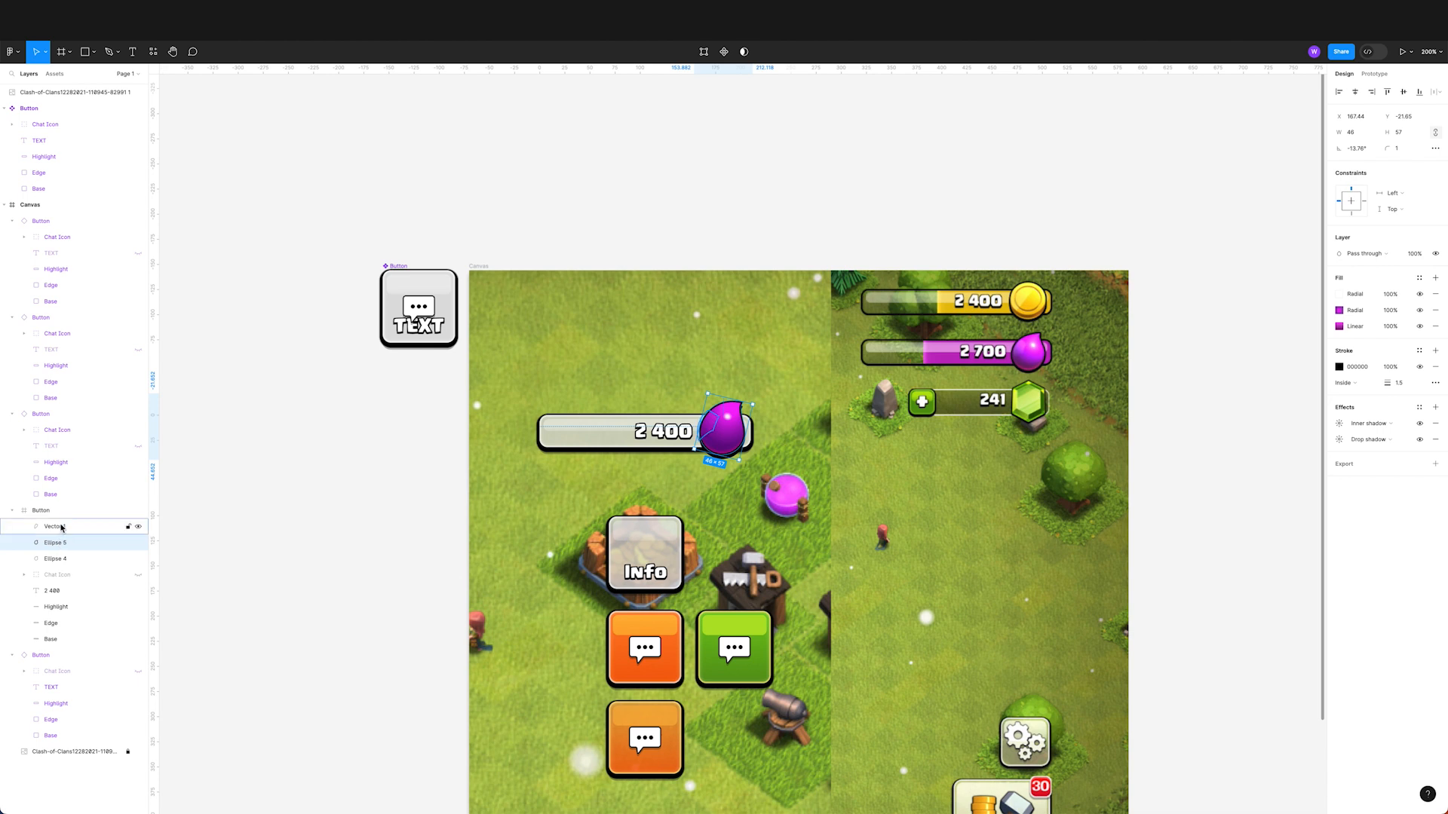
pyautogui.click(65, 530)
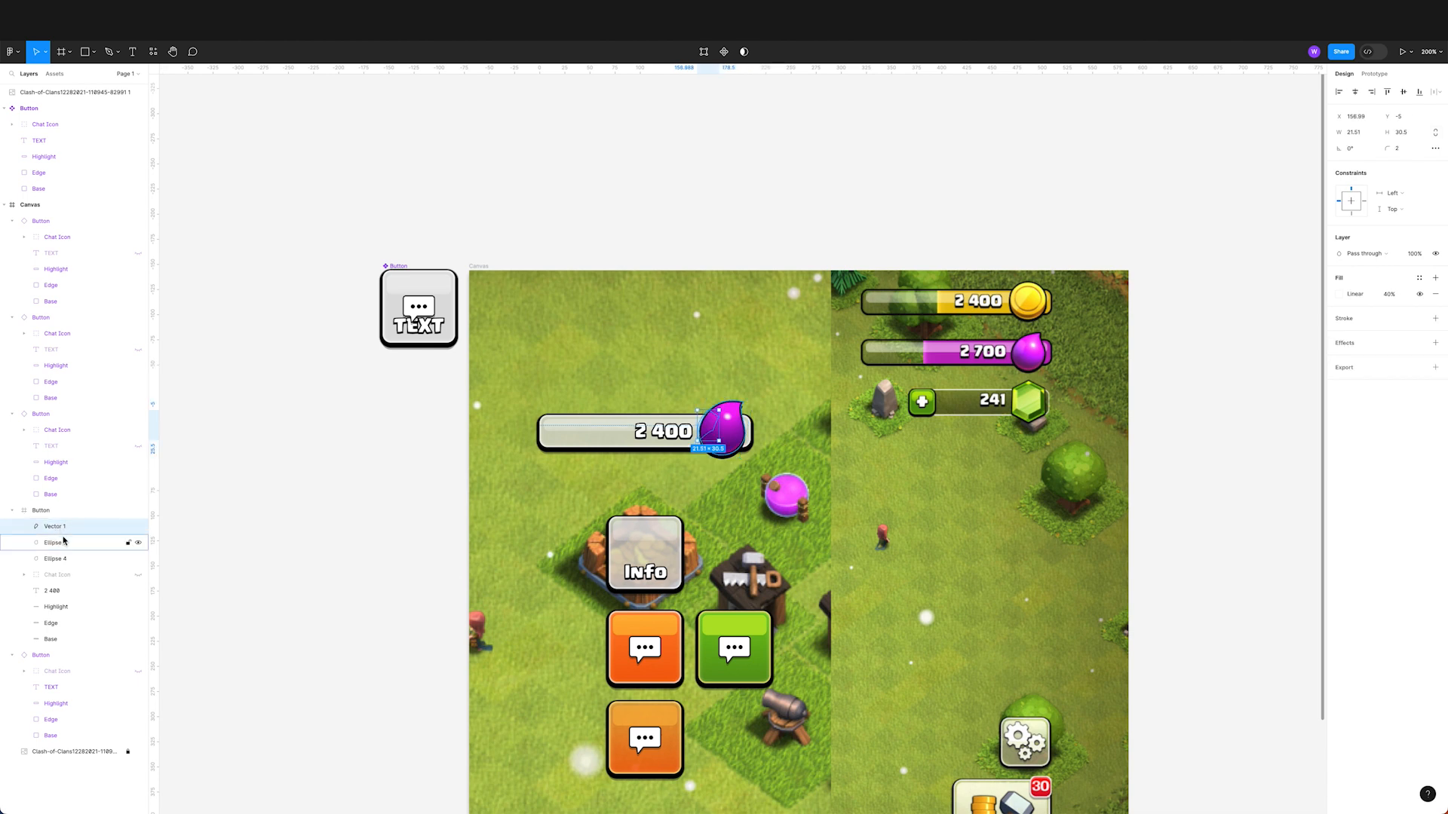
pyautogui.doubleClick(60, 528)
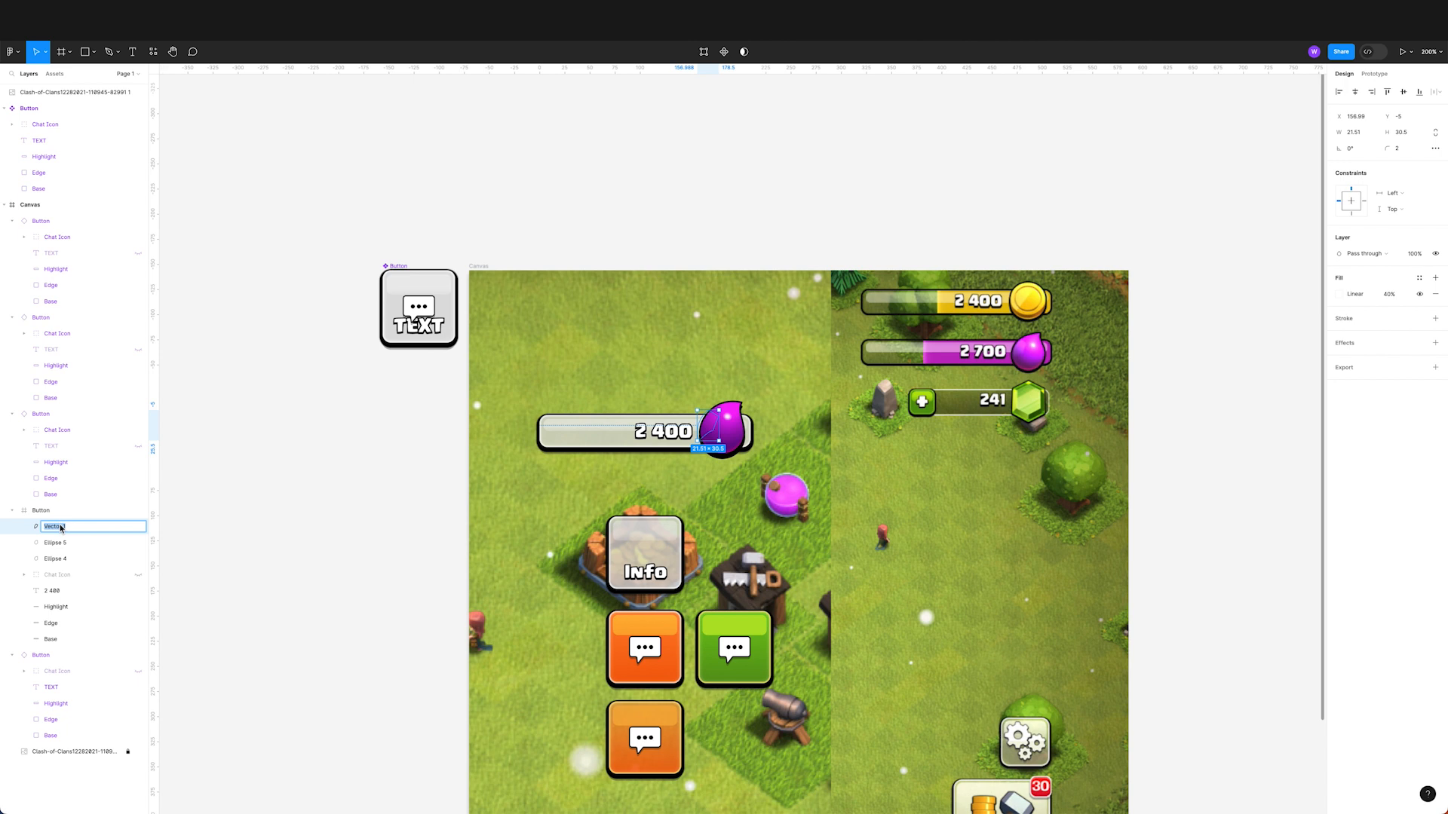
pyautogui.write('Mana Icon Highlight')
pyautogui.press('Return')
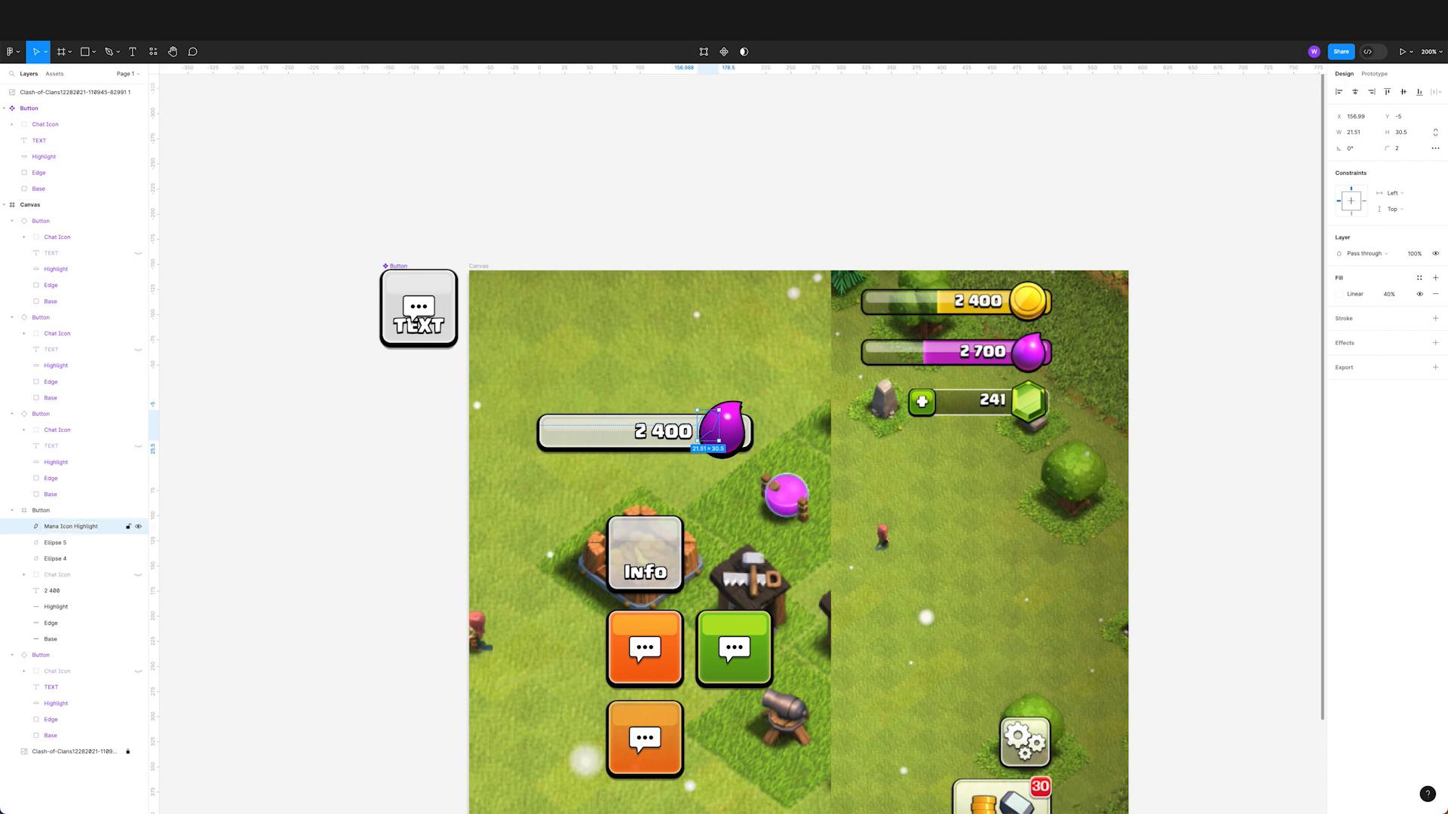
# Step: Mask the Mana Icon Highlight with the droplet copy Ellipse 5, and deselect
pyautogui.doubleClick(74, 543)
pyautogui.press('Return')
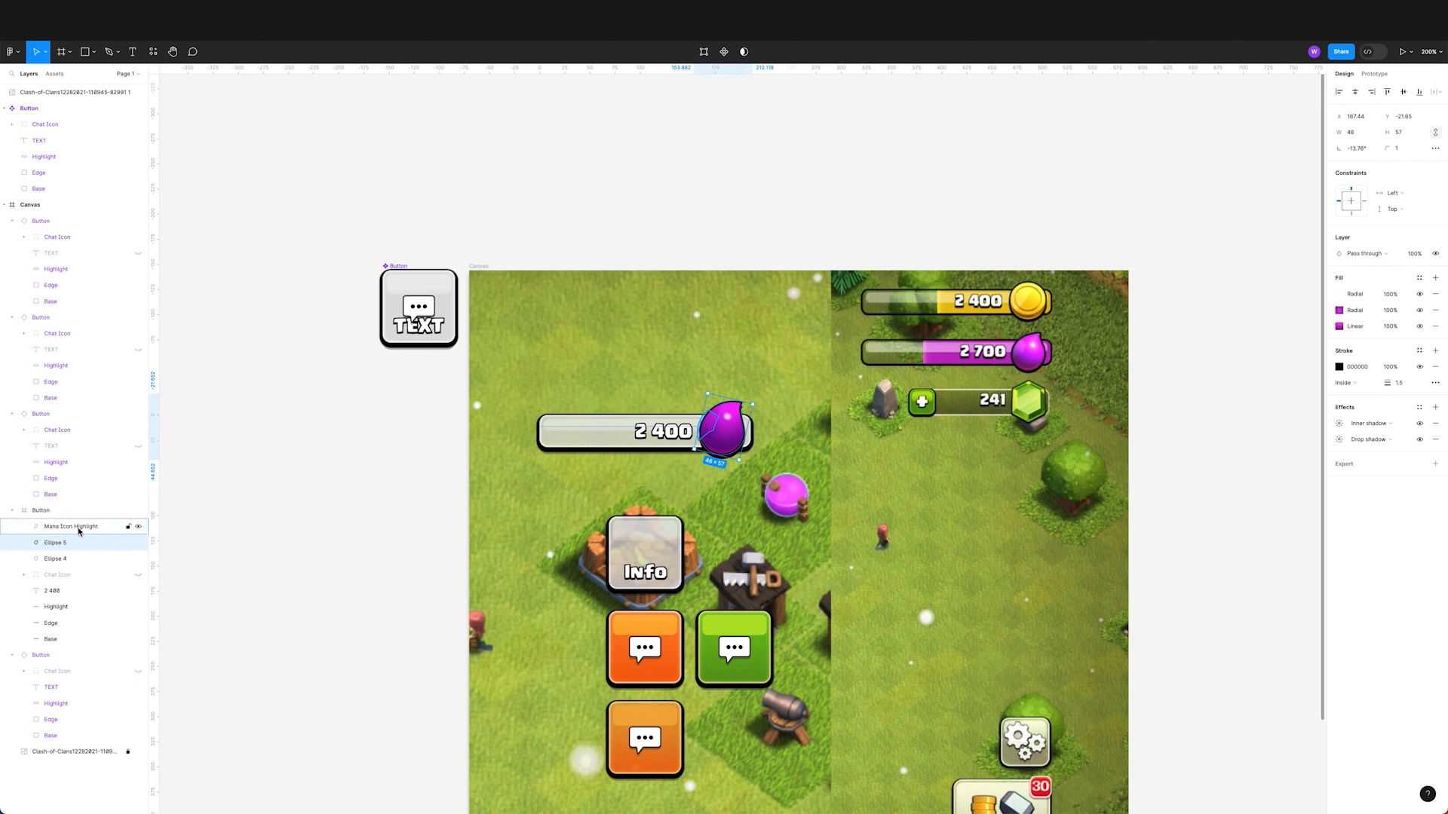
pyautogui.keyDown('shift'); pyautogui.click(75, 527); pyautogui.keyUp('shift')
pyautogui.rightClick(80, 526)
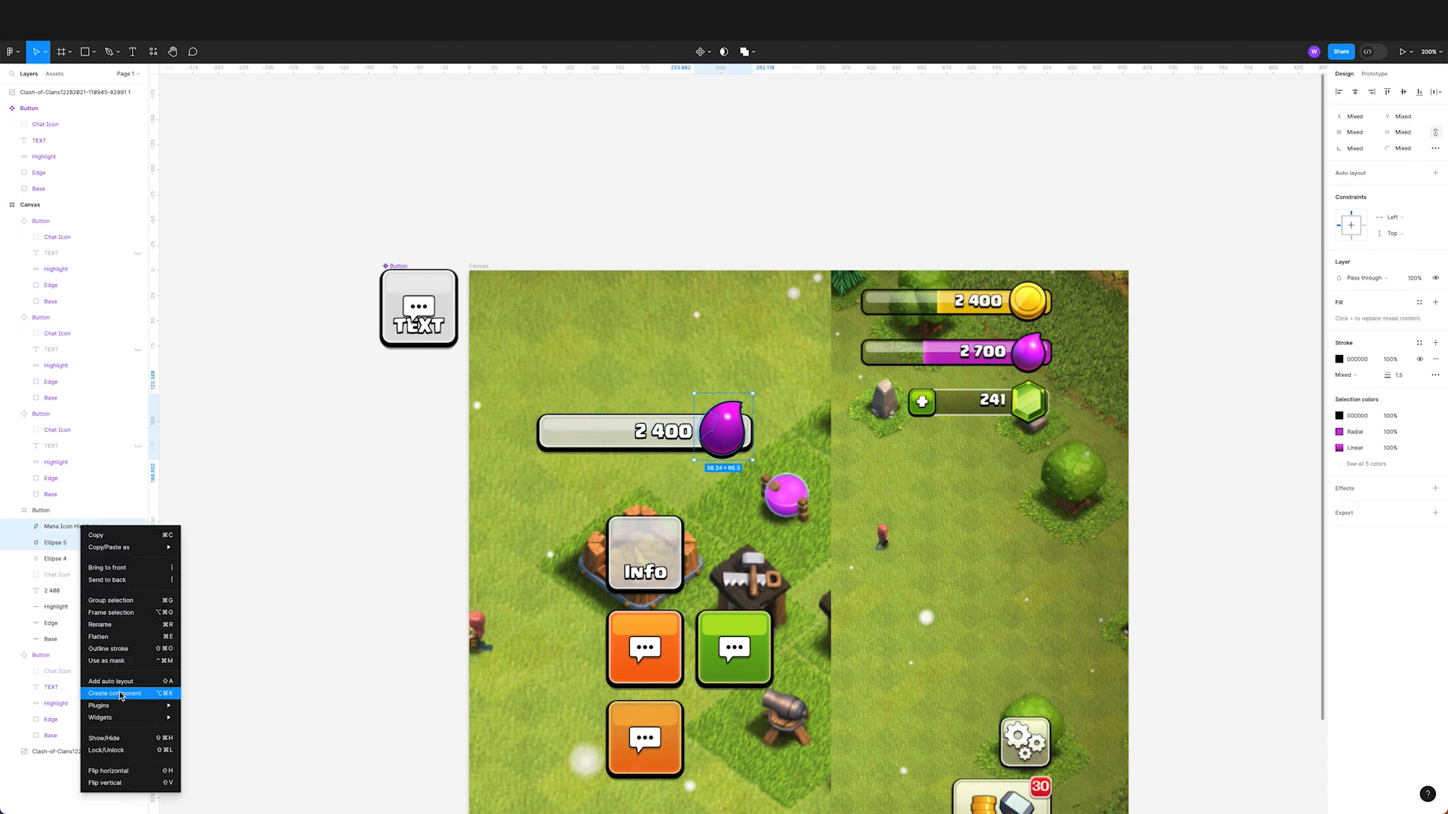
pyautogui.click(106, 661)
pyautogui.click(317, 540)
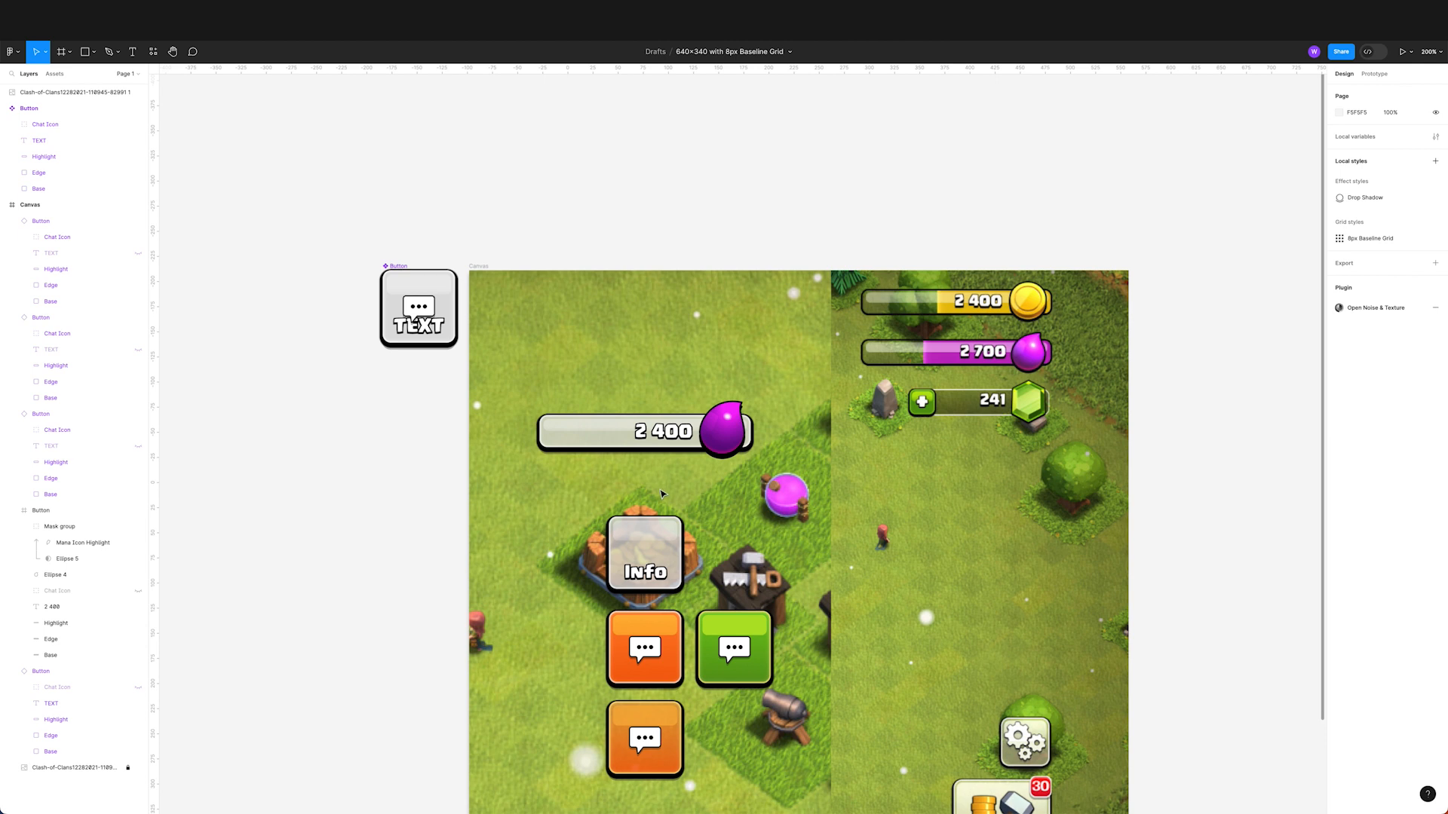
# Step: Edit the Mana Icon Highlight's vector path by moving its upper inner point slightly upward, then finish editing and deselect
pyautogui.keyDown('super'); pyautogui.click(716, 420); pyautogui.keyUp('super')
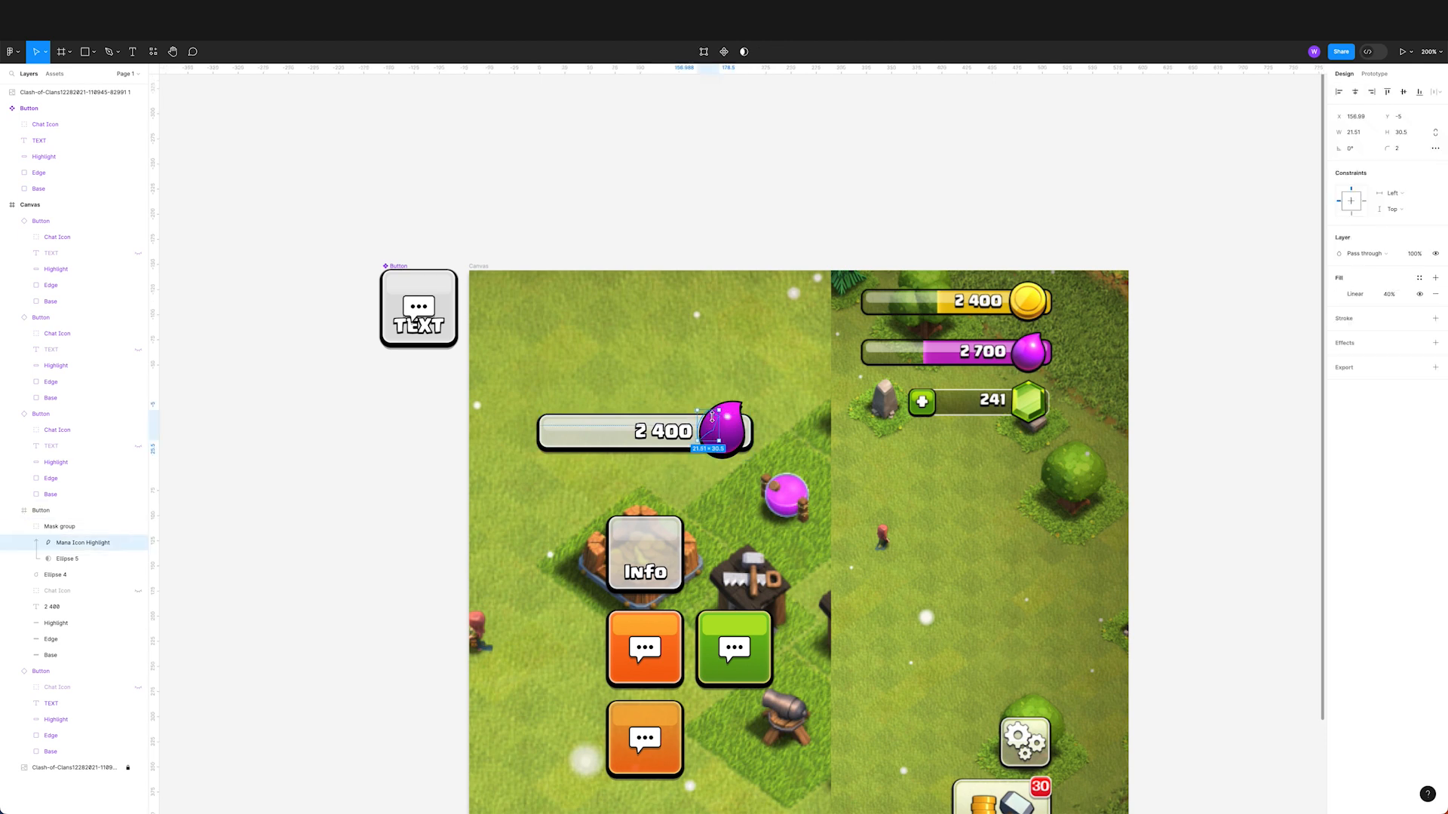
pyautogui.doubleClick(716, 421)
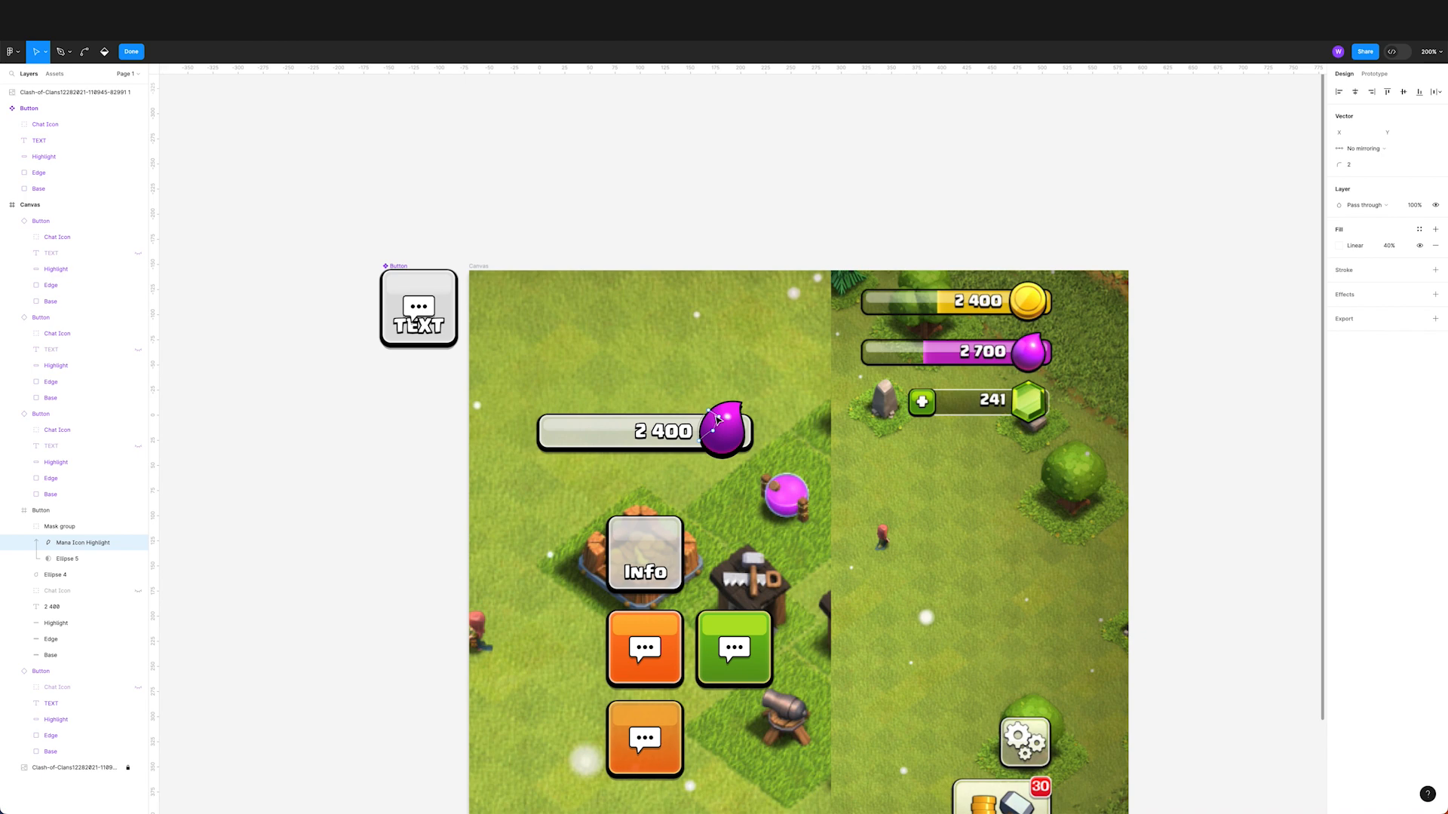
pyautogui.click(716, 419)
pyautogui.scroll(10, 716, 419)
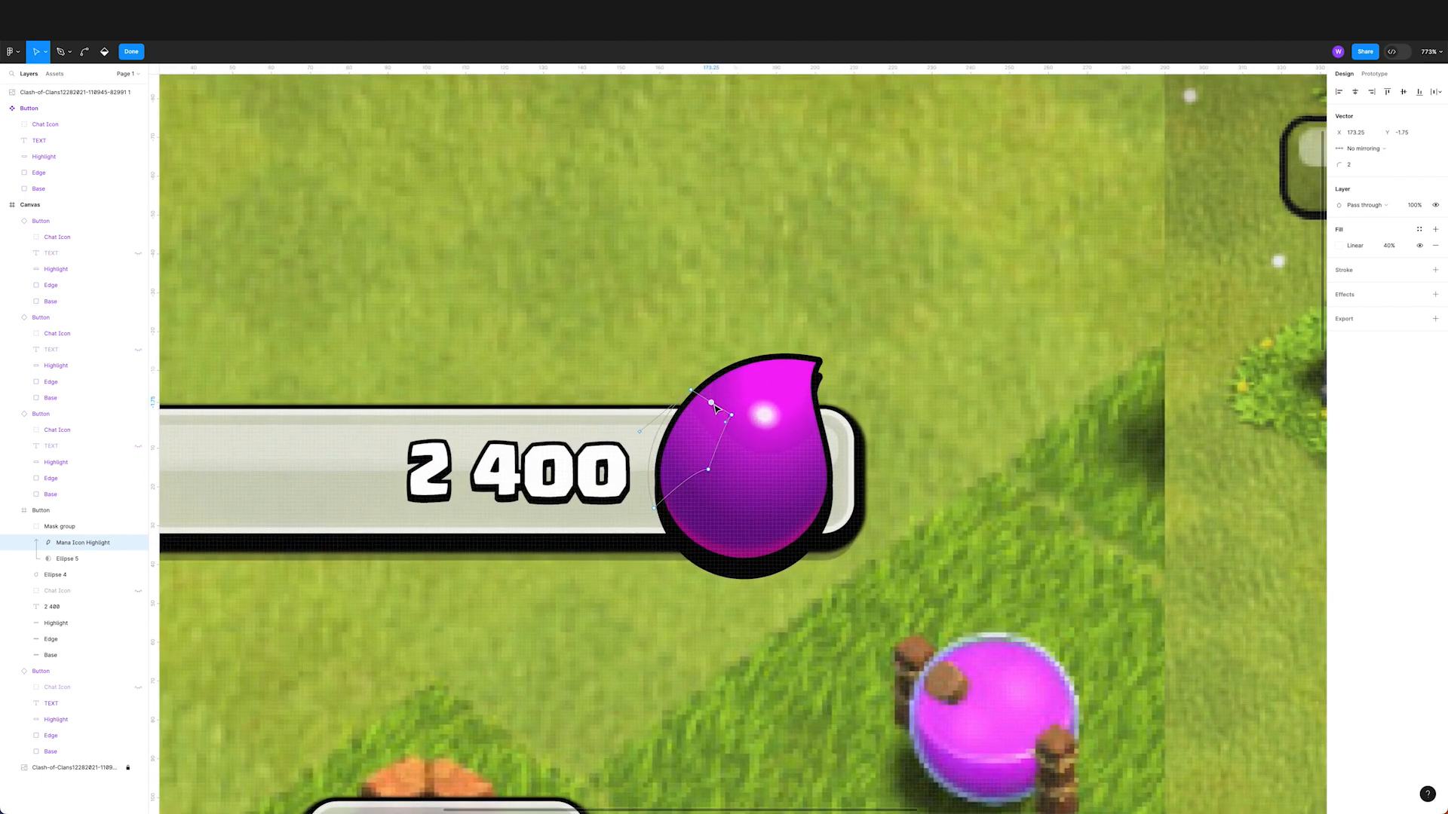
pyautogui.press('super')
pyautogui.moveTo(712, 403)
pyautogui.mouseDown()
pyautogui.moveTo(721, 413)
pyautogui.moveTo(716, 398)
pyautogui.mouseUp()
pyautogui.scroll(-10, 718, 426)
pyautogui.hotkey('ctrl', '-')
pyautogui.press('Escape')
pyautogui.hotkey('ctrl', '+')
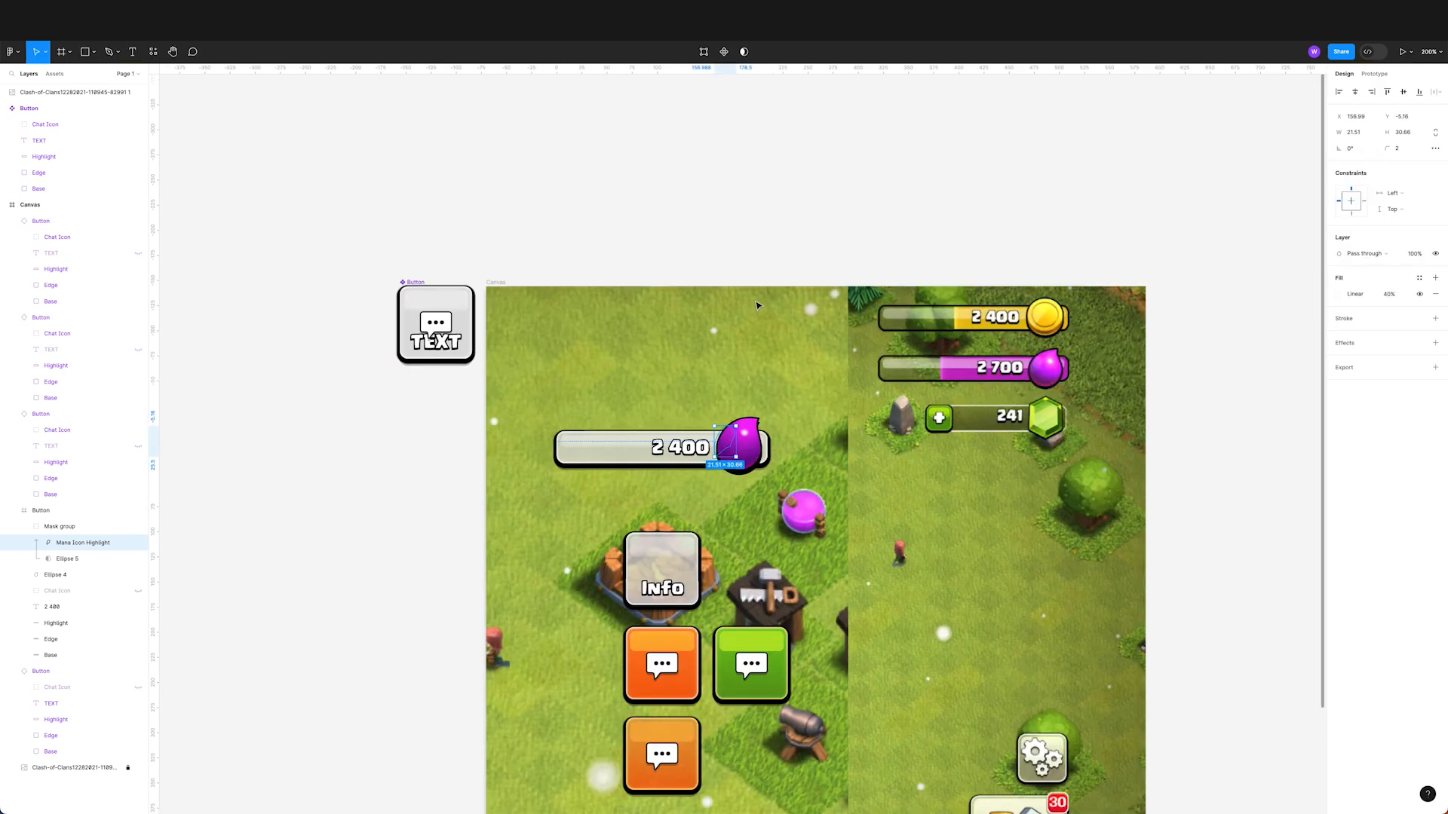
pyautogui.click(759, 221)
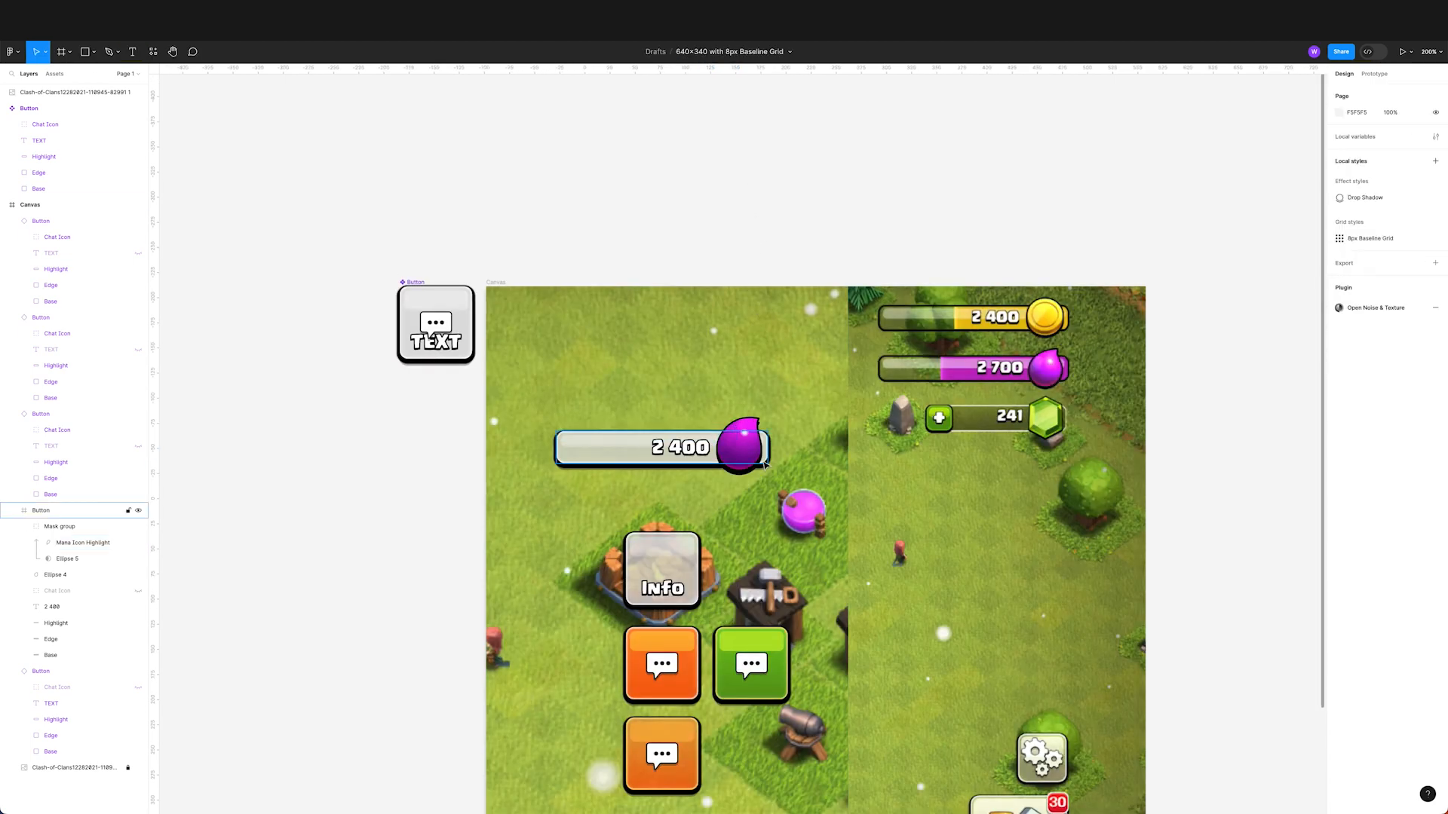
# Step: Rotate and shrink the mask group and Ellipse 4 together, bringing the droplet to about -6.2° and 46 × 55, and nudge them down
pyautogui.click(29, 531)
pyautogui.click(24, 527)
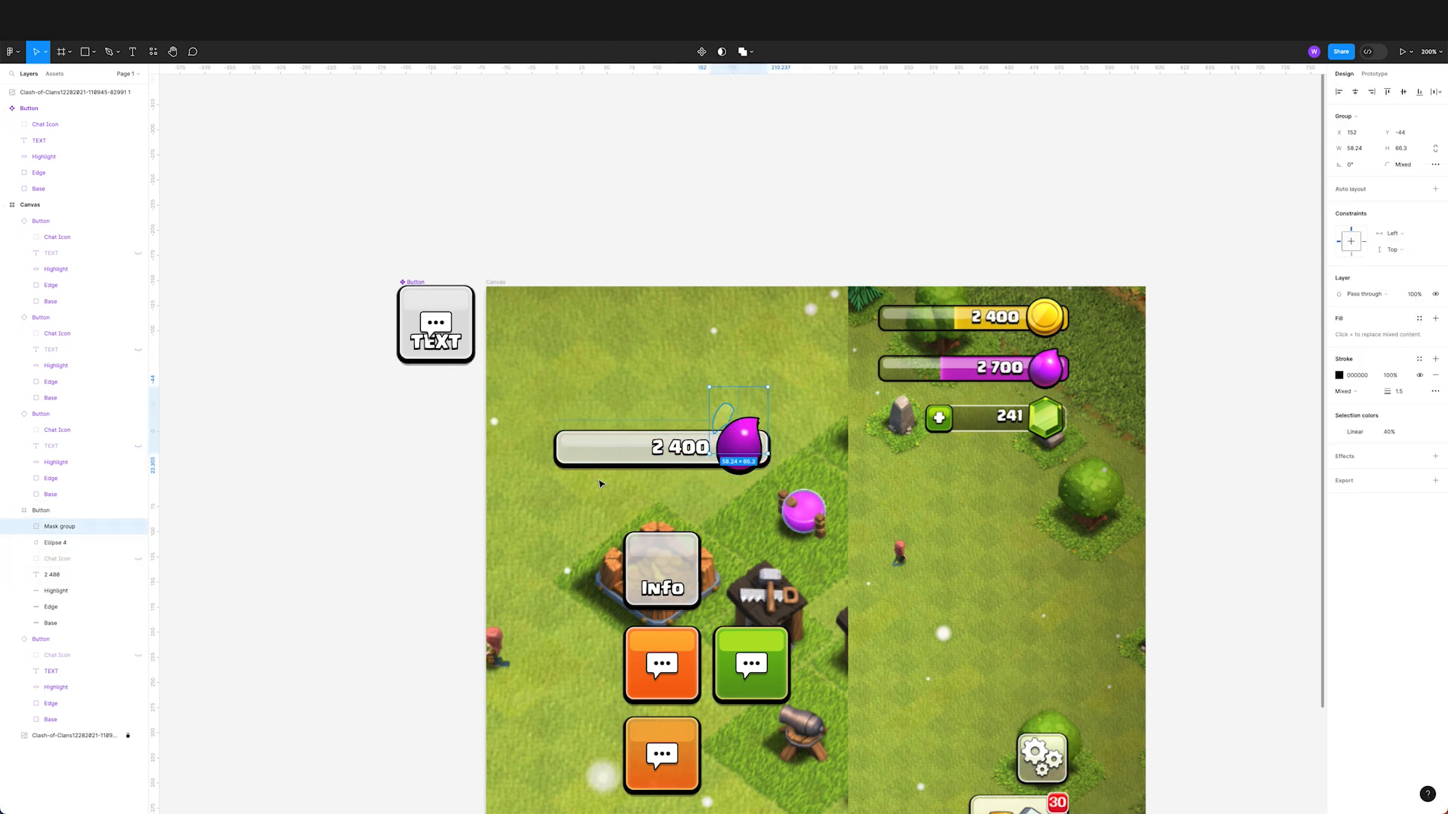
pyautogui.keyDown('shift'); pyautogui.click(65, 549); pyautogui.keyUp('shift')
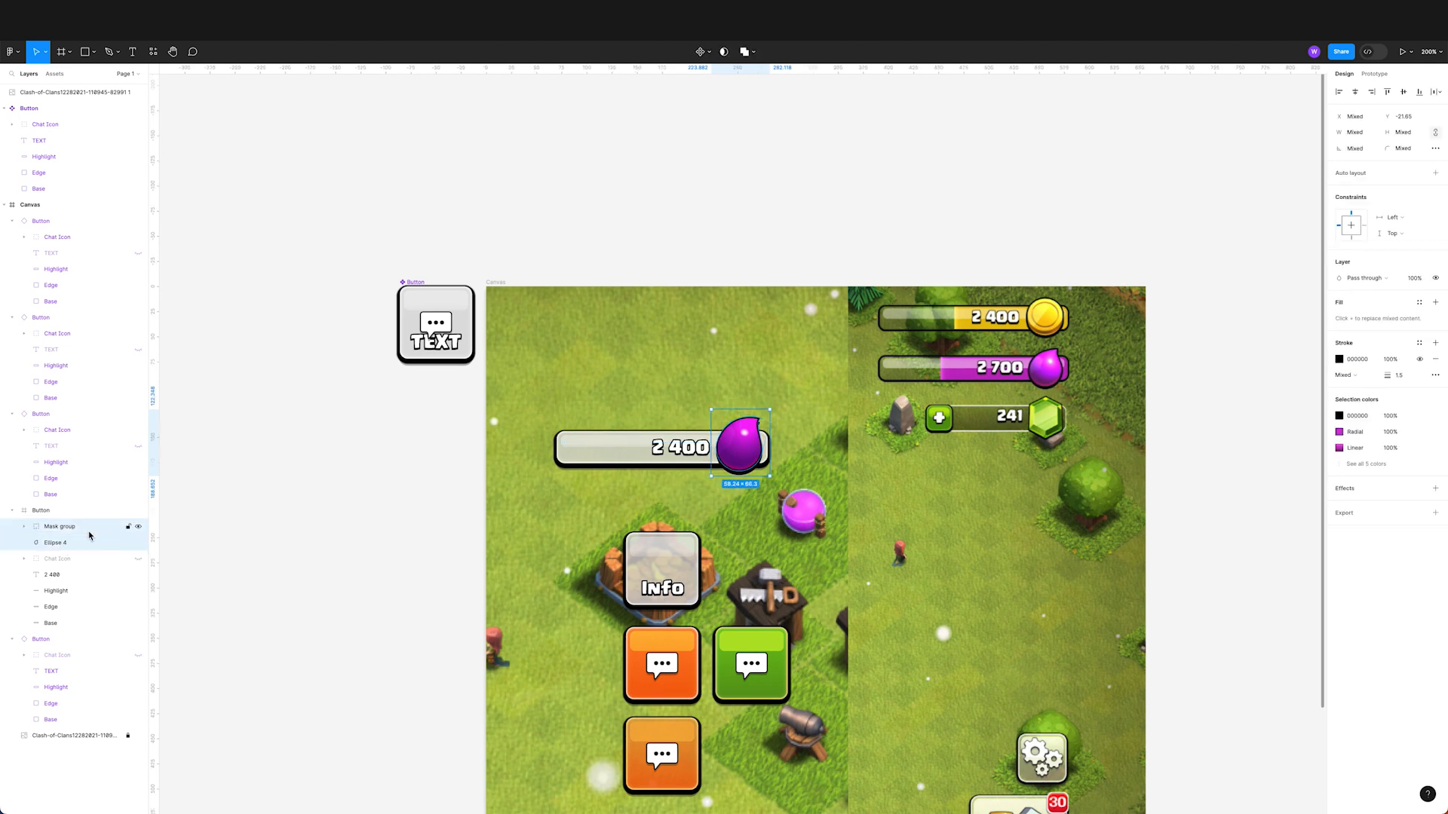
pyautogui.moveTo(758, 409); pyautogui.dragTo(772, 405)
pyautogui.press('Down')
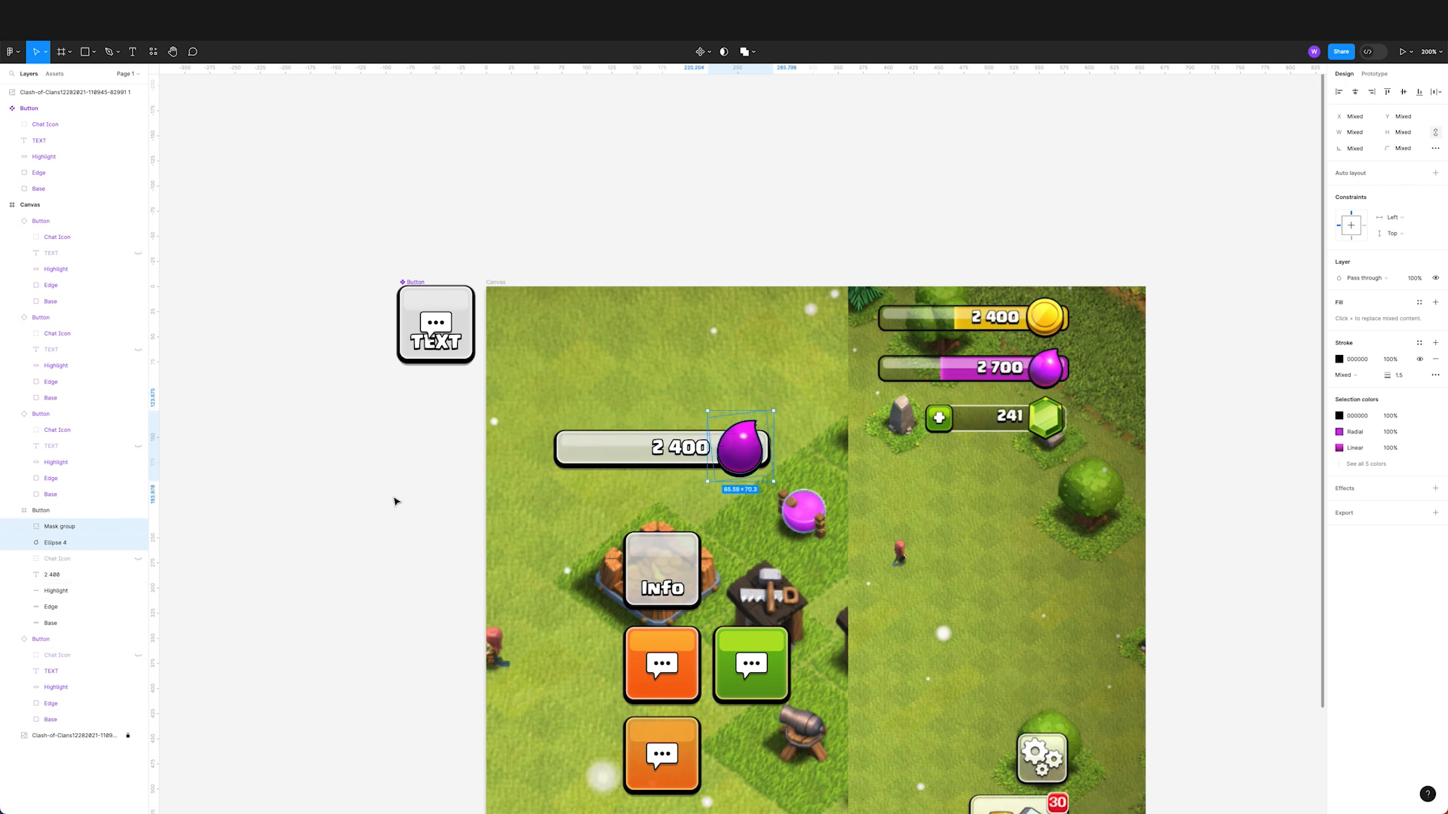
pyautogui.click(395, 501)
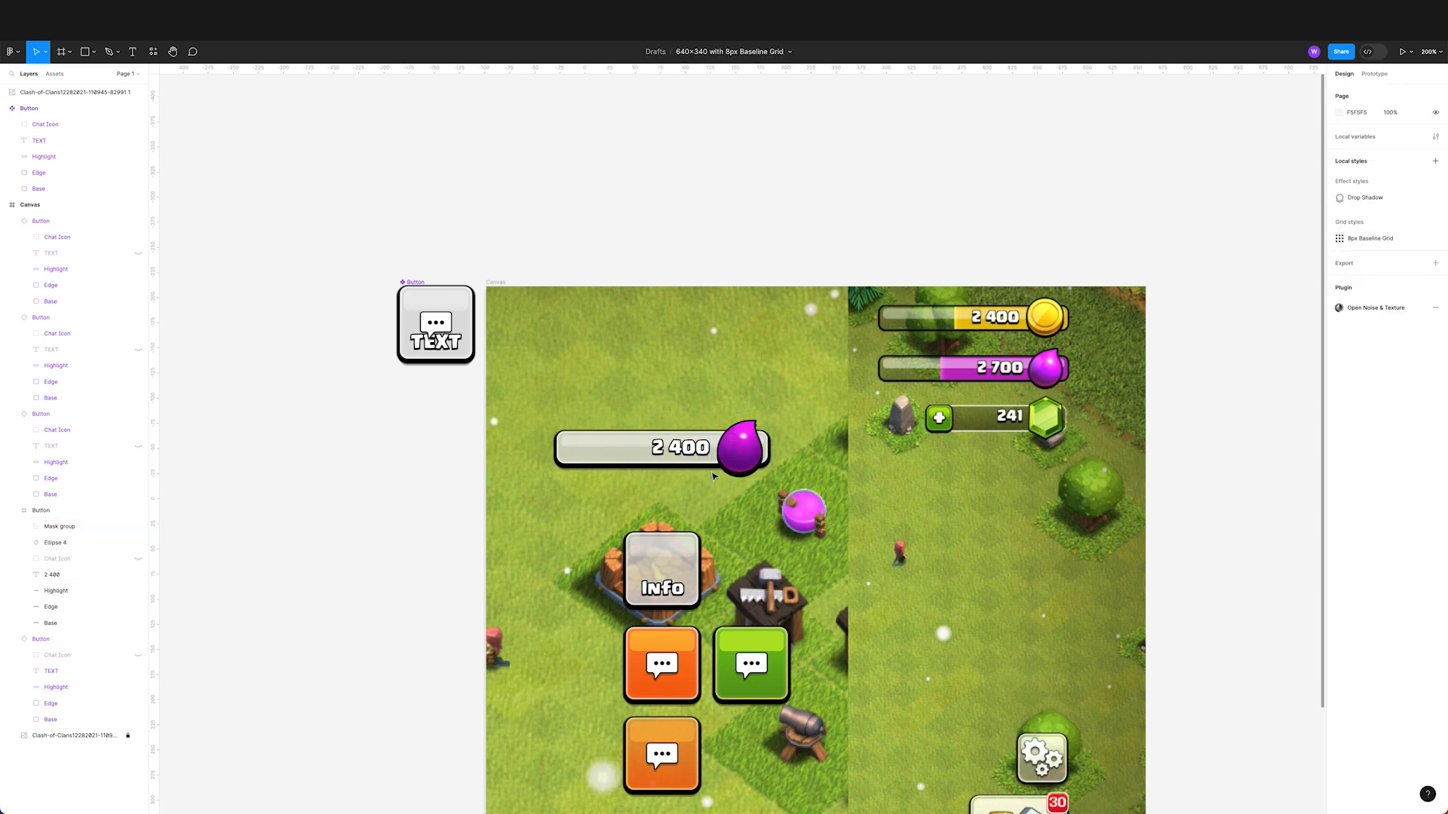
# Step: Edit the droplet Ellipse 4's vector shape by shifting its left point slightly outward to about 46.1 wide, then deselect
pyautogui.click(742, 452)
pyautogui.doubleClick(735, 457)
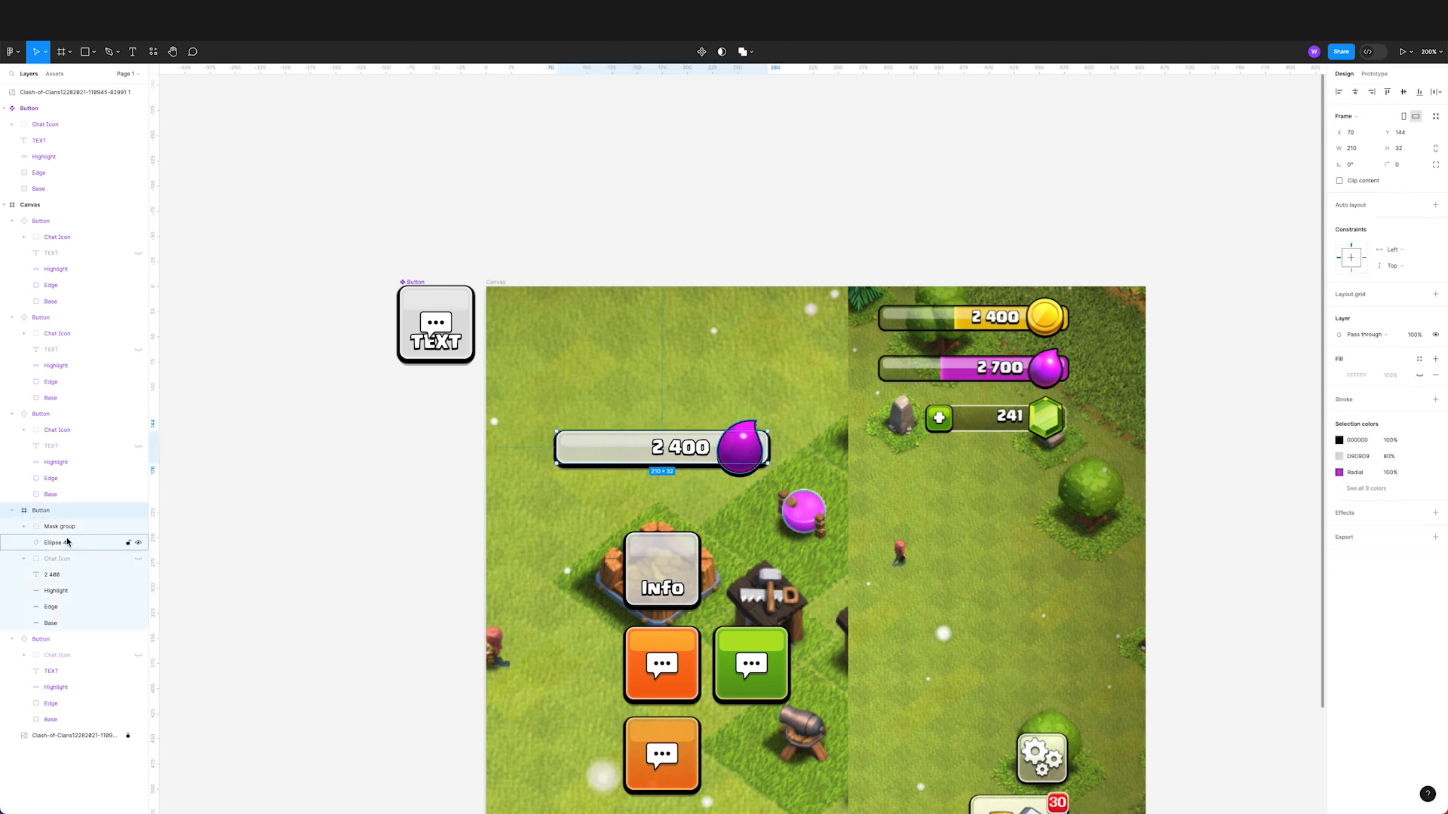
pyautogui.doubleClick(725, 462)
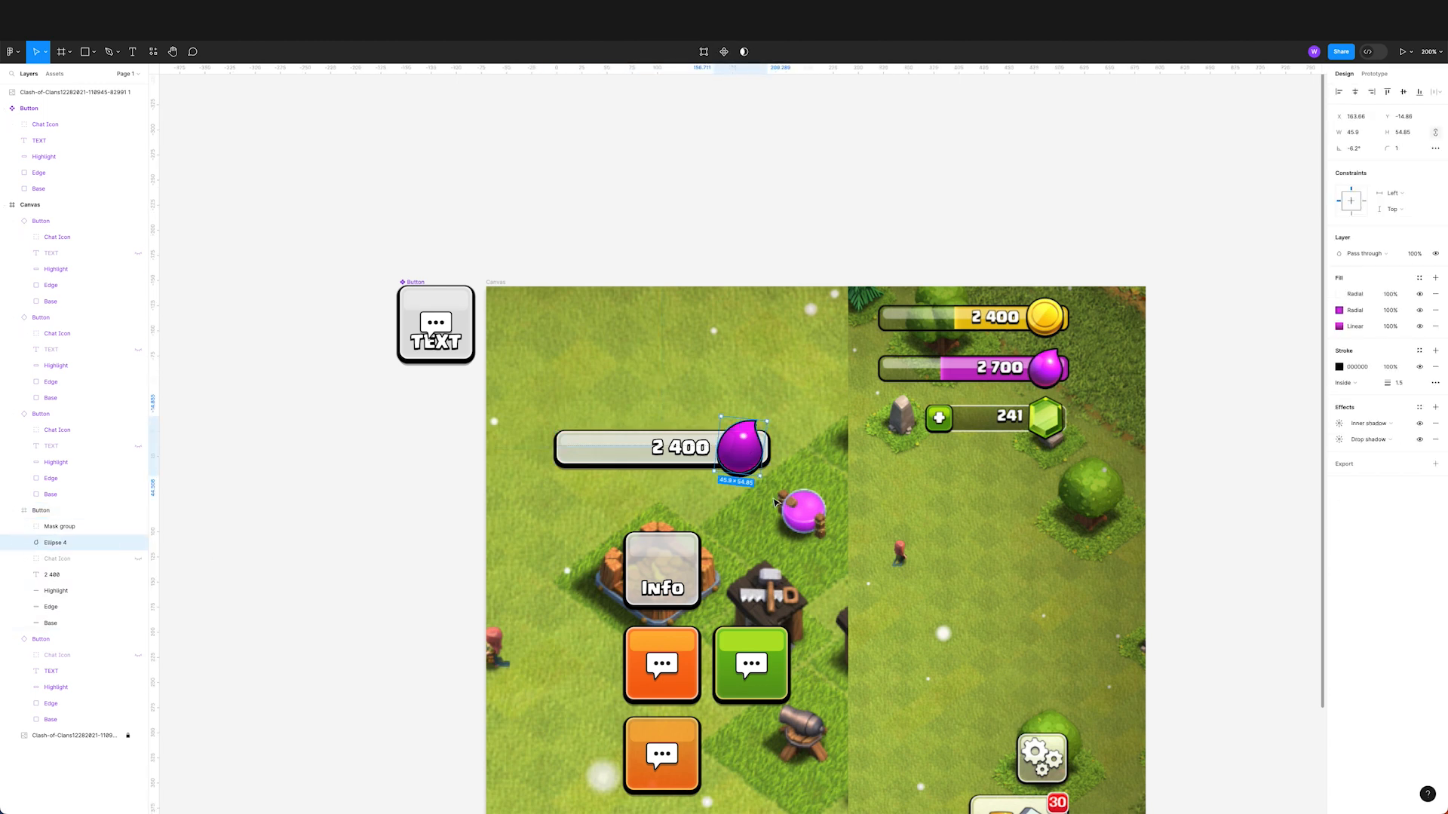
pyautogui.click(719, 450)
pyautogui.moveTo(718, 437); pyautogui.dragTo(718, 437)
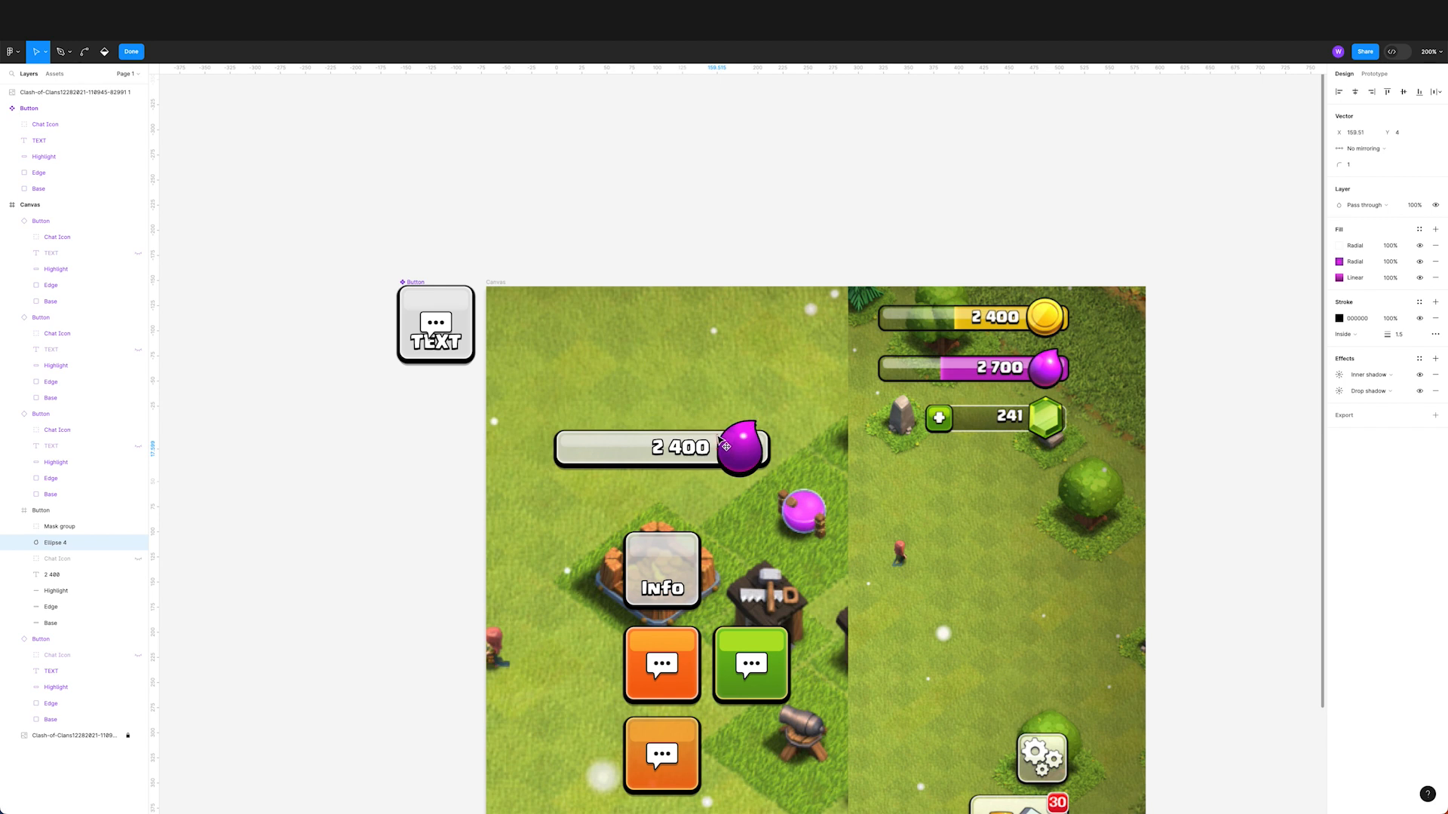
pyautogui.press('Escape')
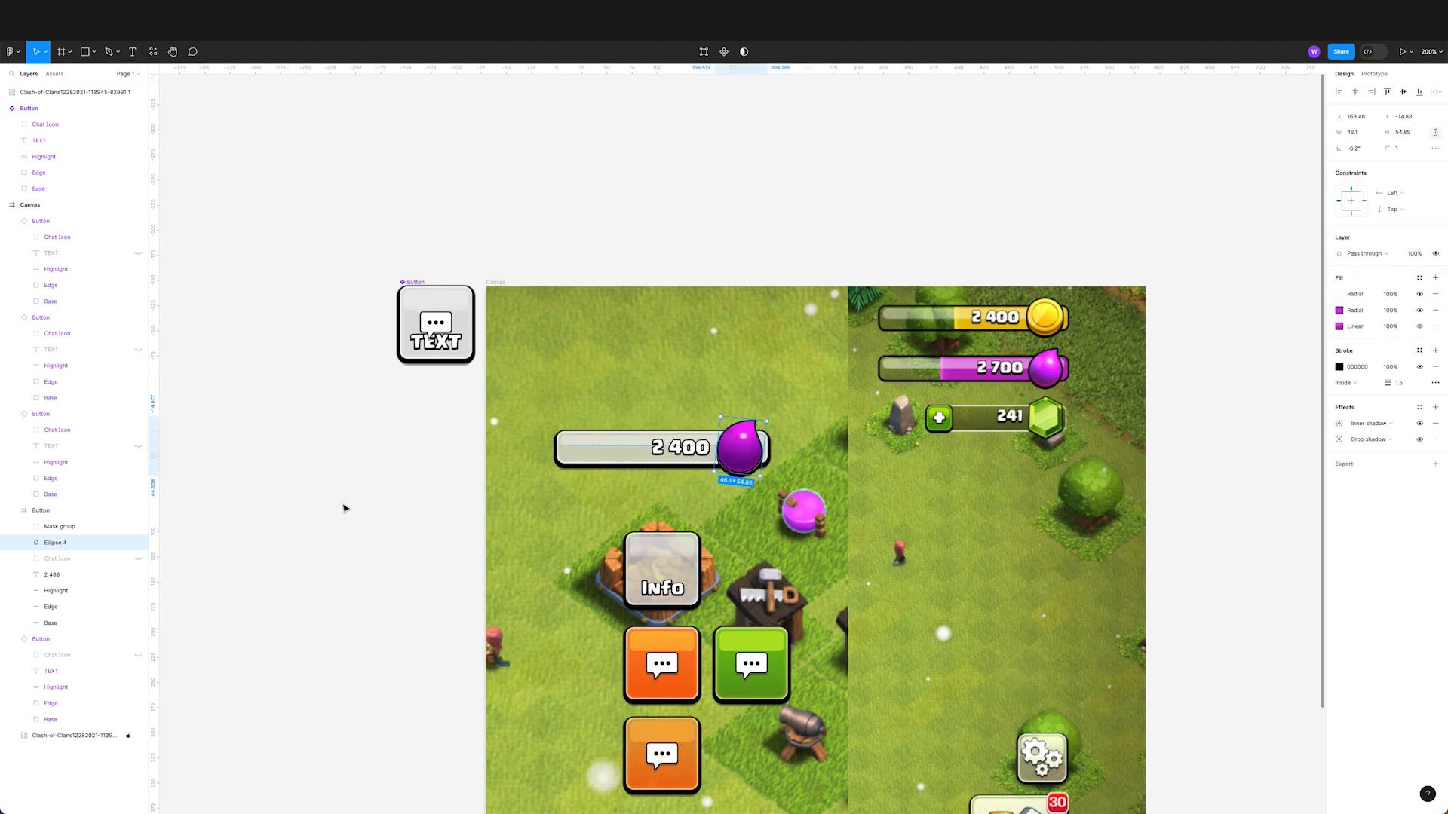
pyautogui.click(344, 509)
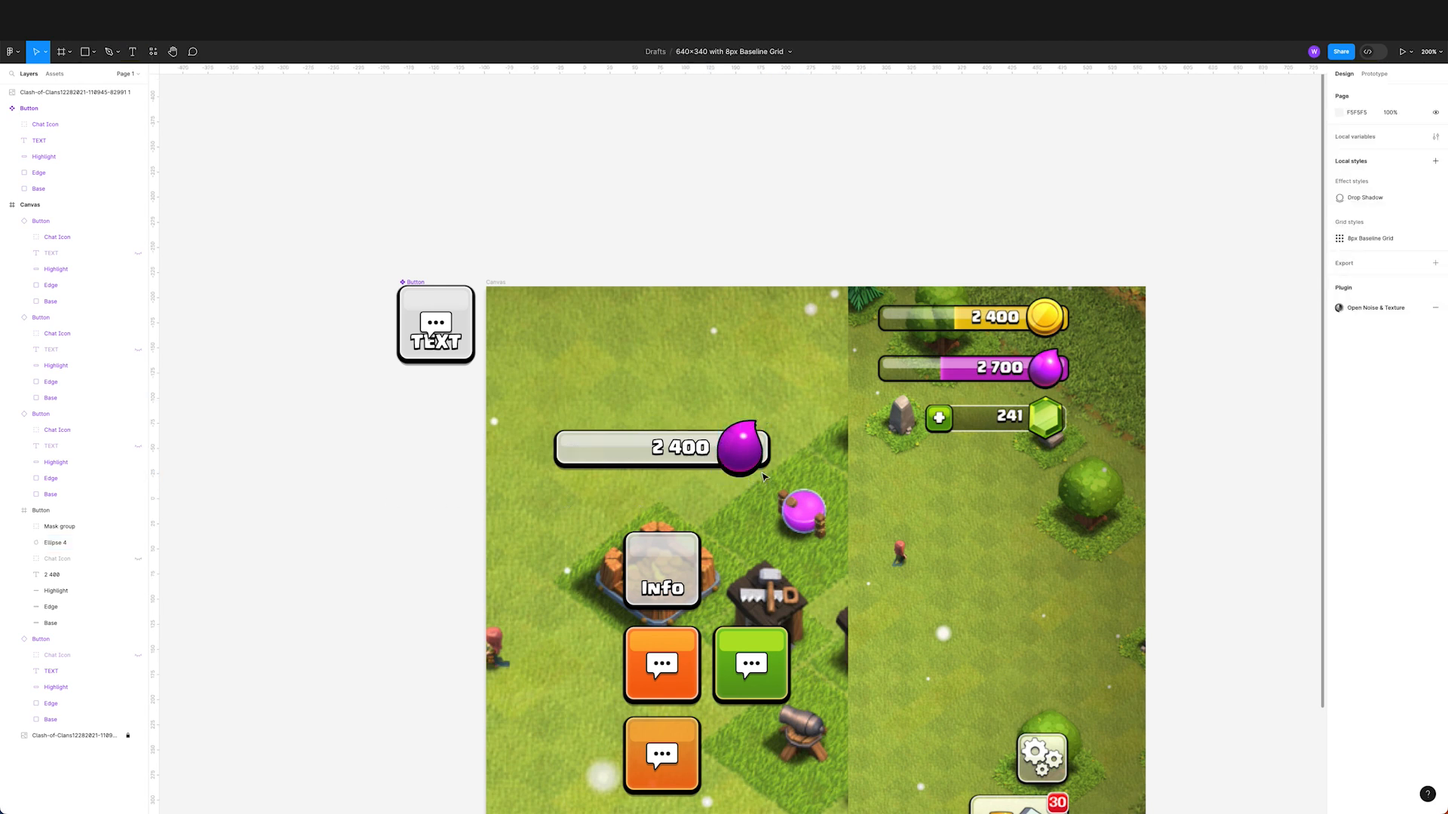
pyautogui.doubleClick(754, 428)
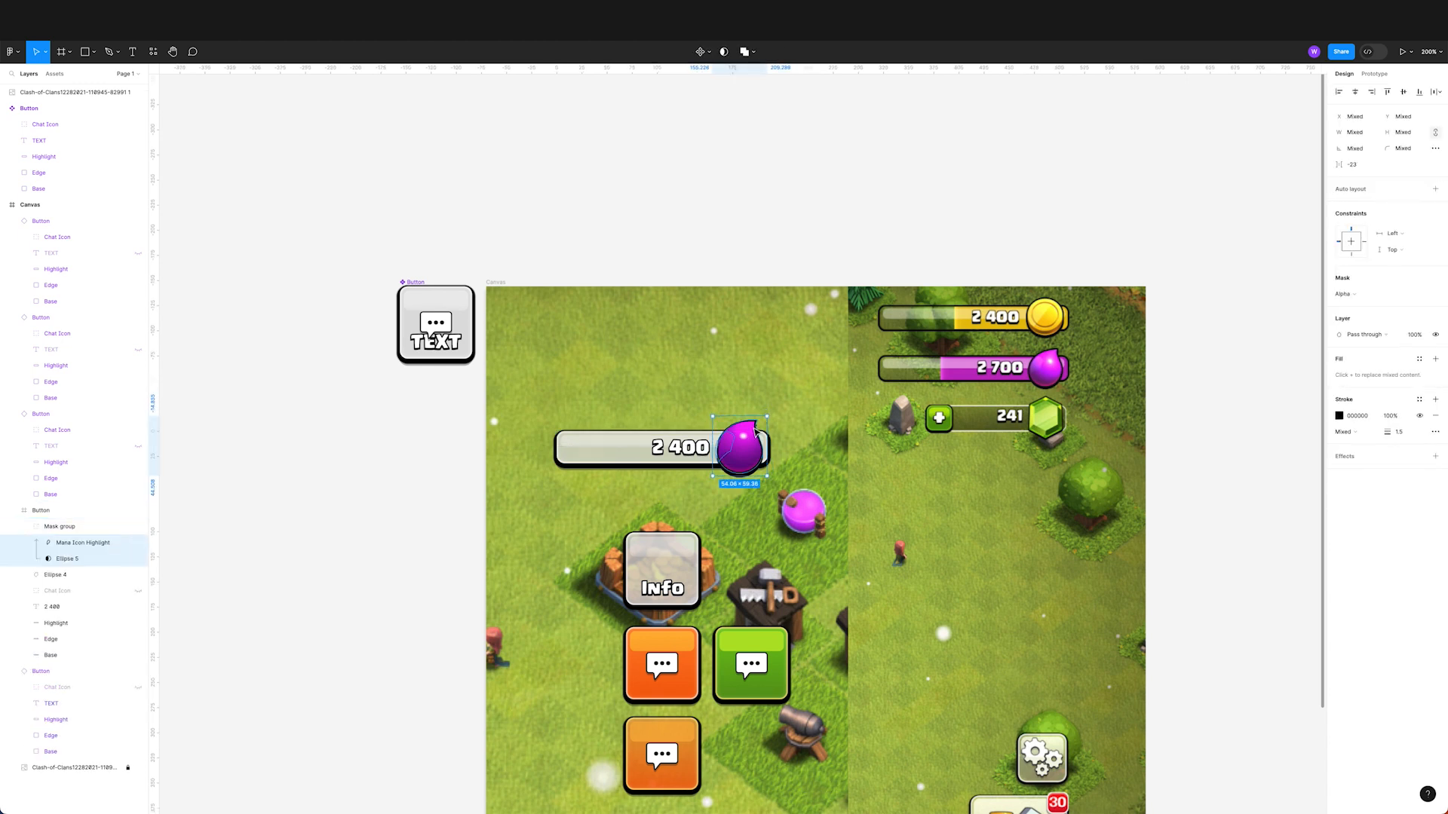
pyautogui.doubleClick(757, 434)
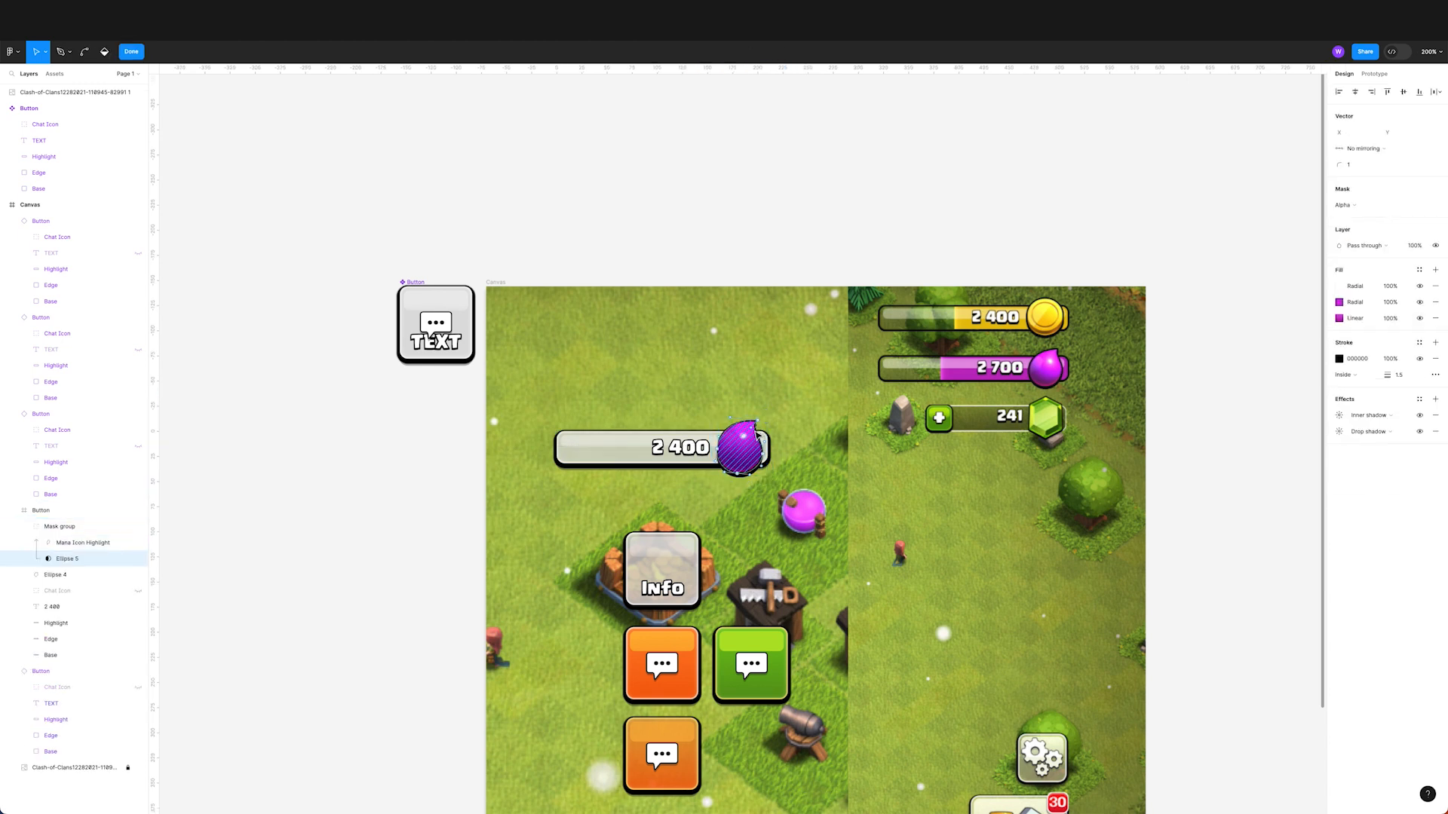
pyautogui.click(748, 433)
pyautogui.click(725, 455)
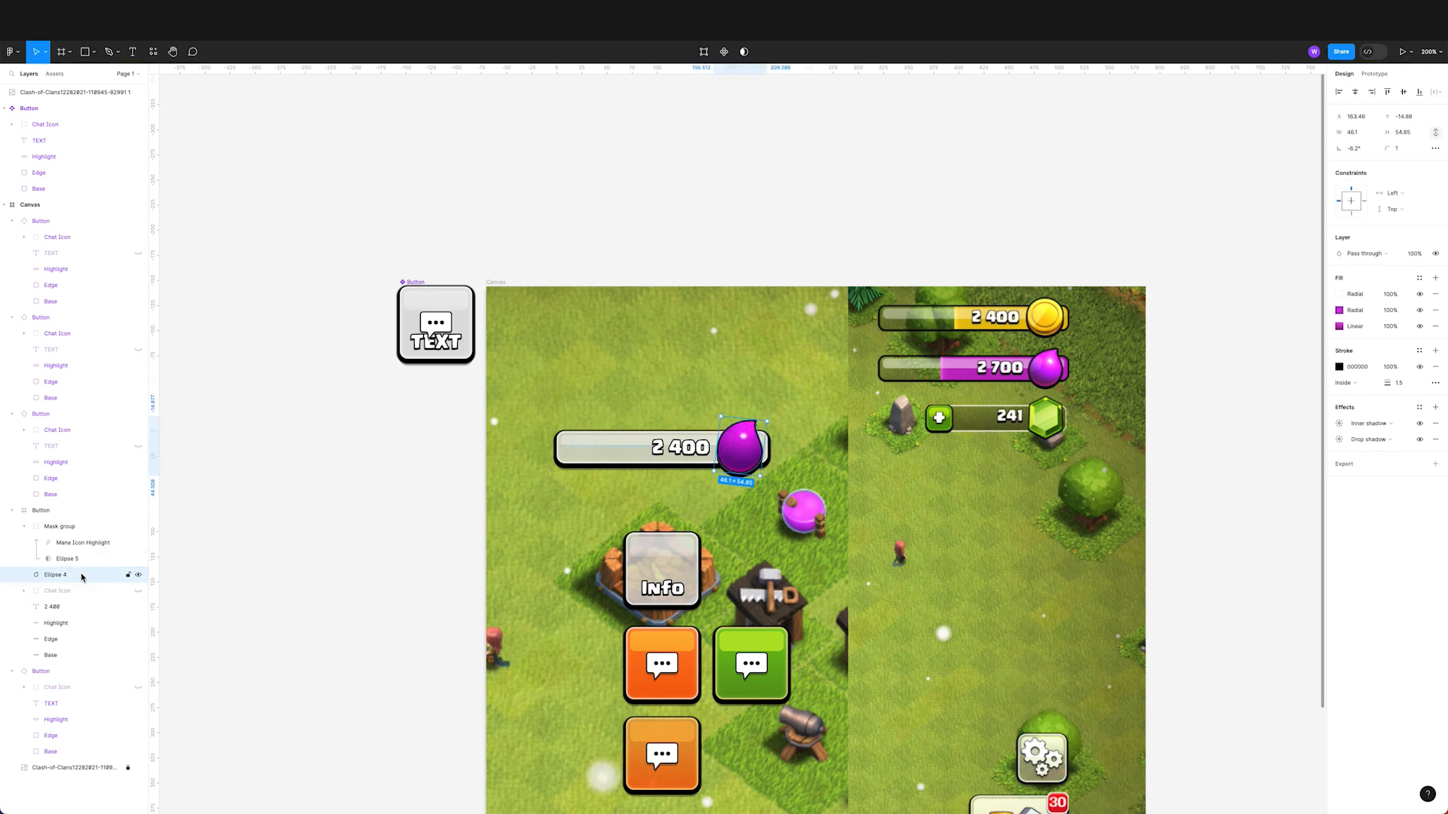
# Step: Open the droplet Ellipse 4's vector path for editing and select the anchor point at its tip
pyautogui.press('Return')
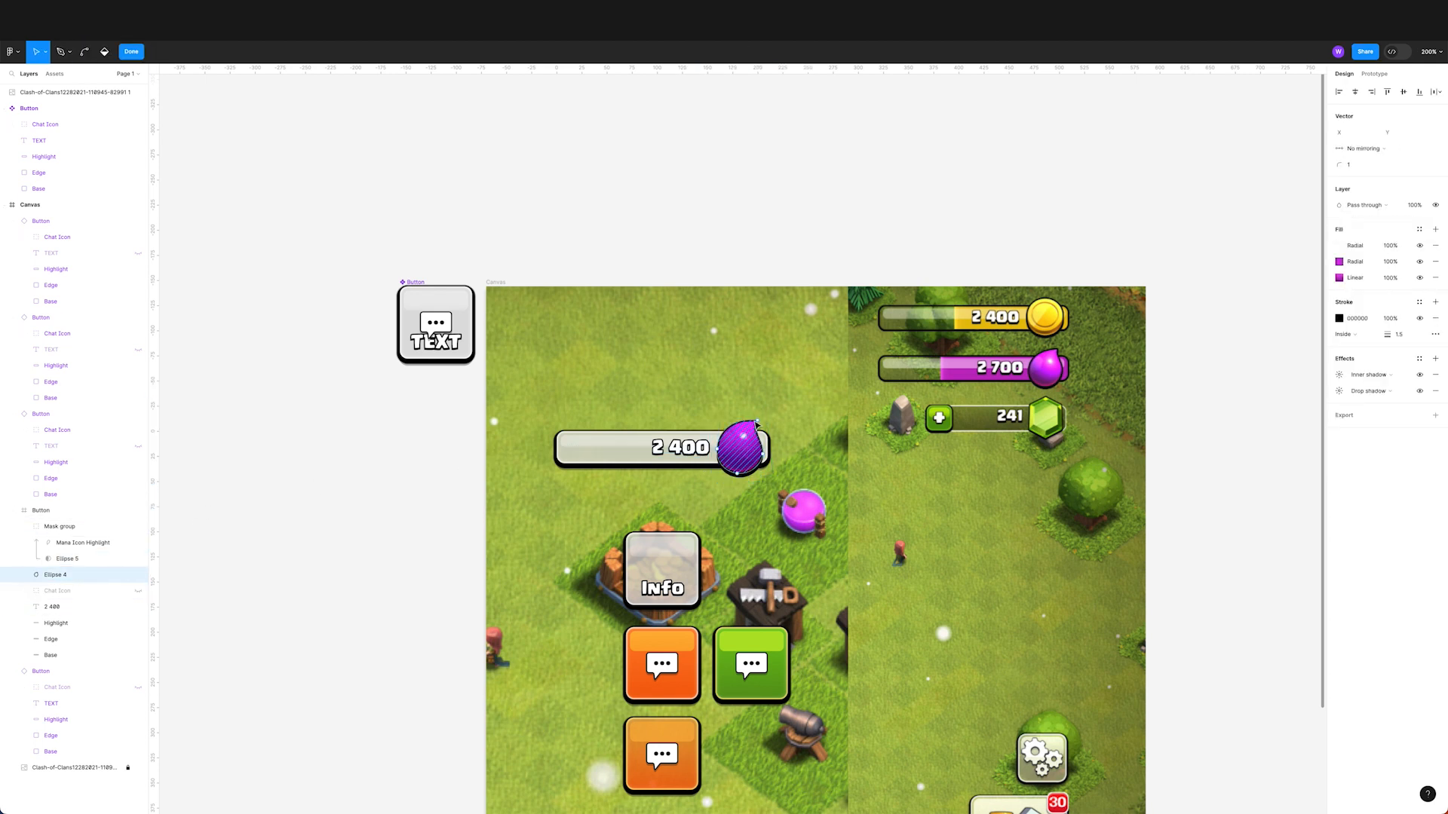
pyautogui.click(757, 421)
pyautogui.click(751, 430)
pyautogui.press('super+z')
pyautogui.keyDown('ctrl'); pyautogui.scroll(10, 752, 431); pyautogui.keyUp('ctrl')
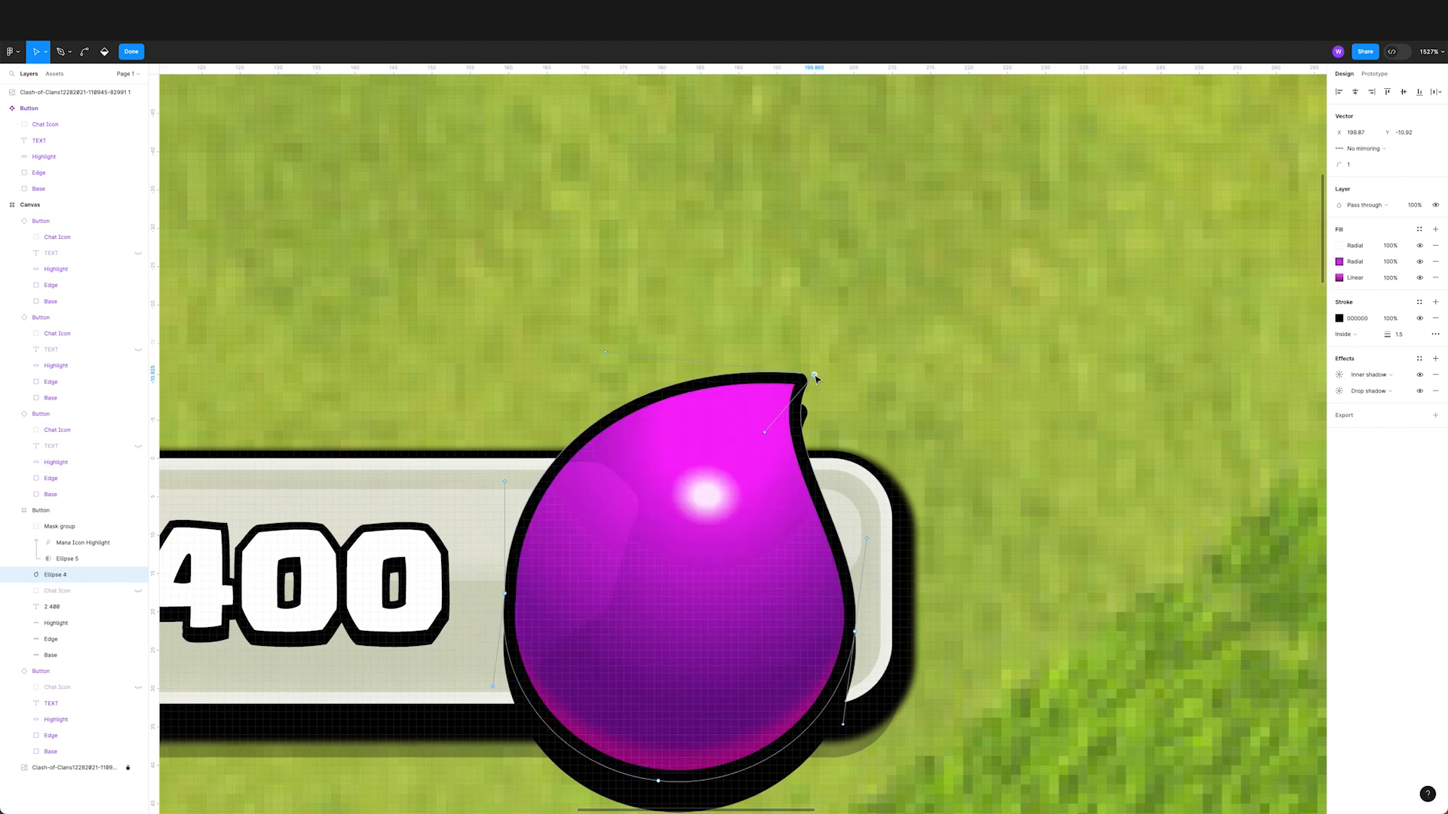
pyautogui.moveTo(765, 435); pyautogui.dragTo(762, 439)
pyautogui.press('super+z')
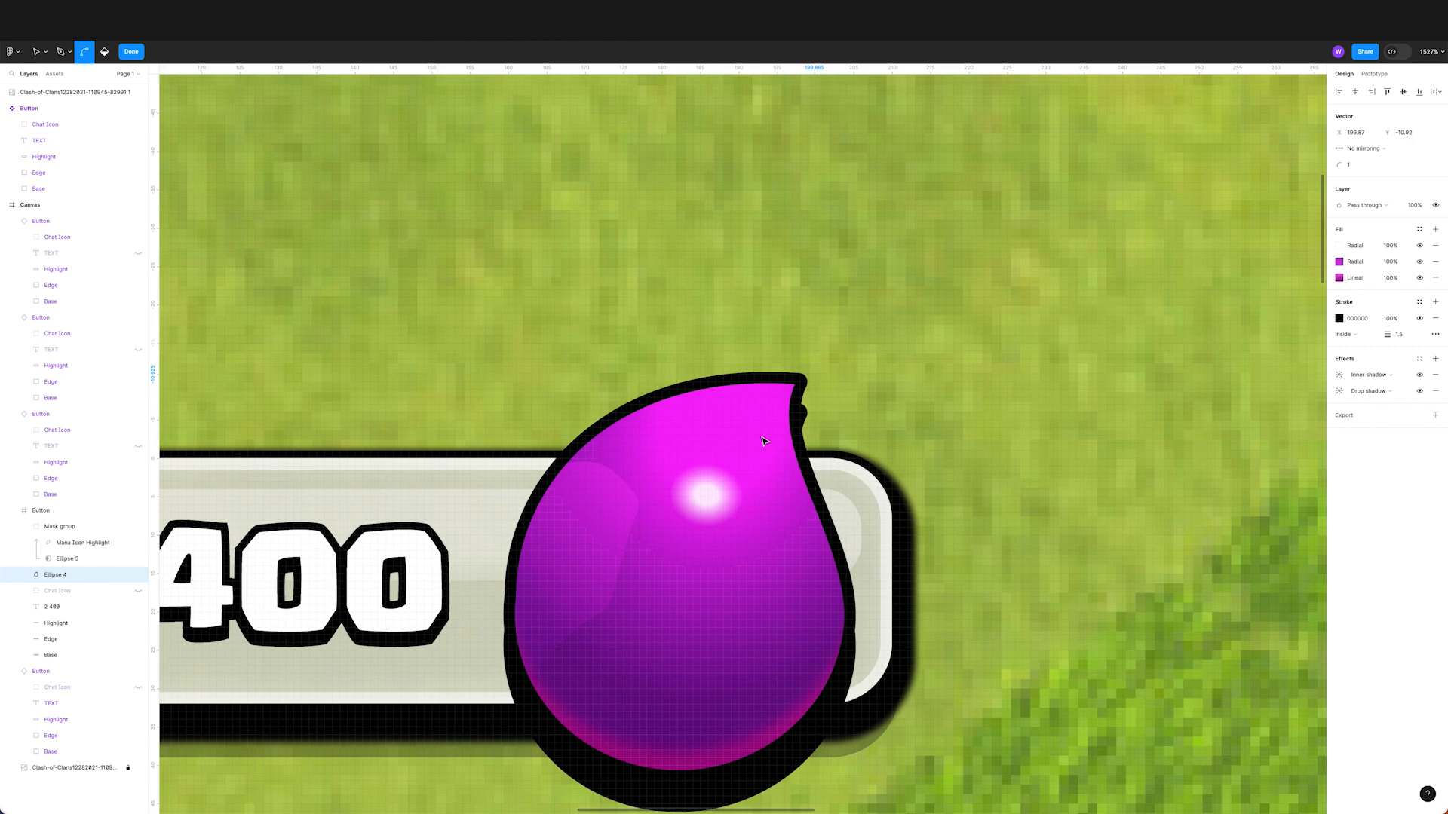
pyautogui.keyDown('super'); pyautogui.click(764, 433); pyautogui.keyUp('super')
pyautogui.moveTo(764, 443); pyautogui.dragTo(768, 443)
pyautogui.press('super+z')
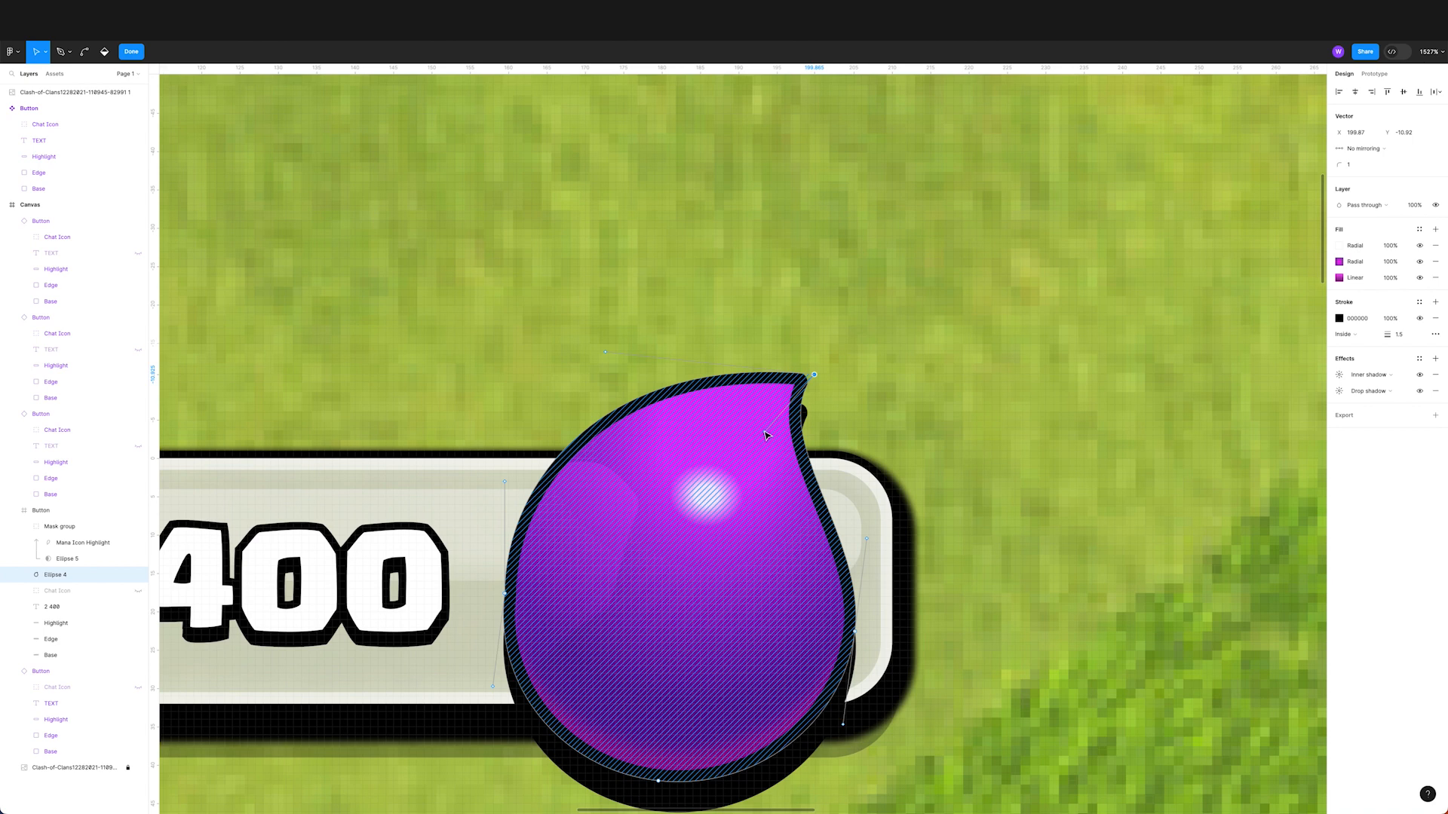
# Step: Reshape Ellipse 4's right edge by extending the tip's lower curve handle and slightly lengthening the right point's upper handle, then finish editing
pyautogui.moveTo(765, 432); pyautogui.dragTo(749, 445)
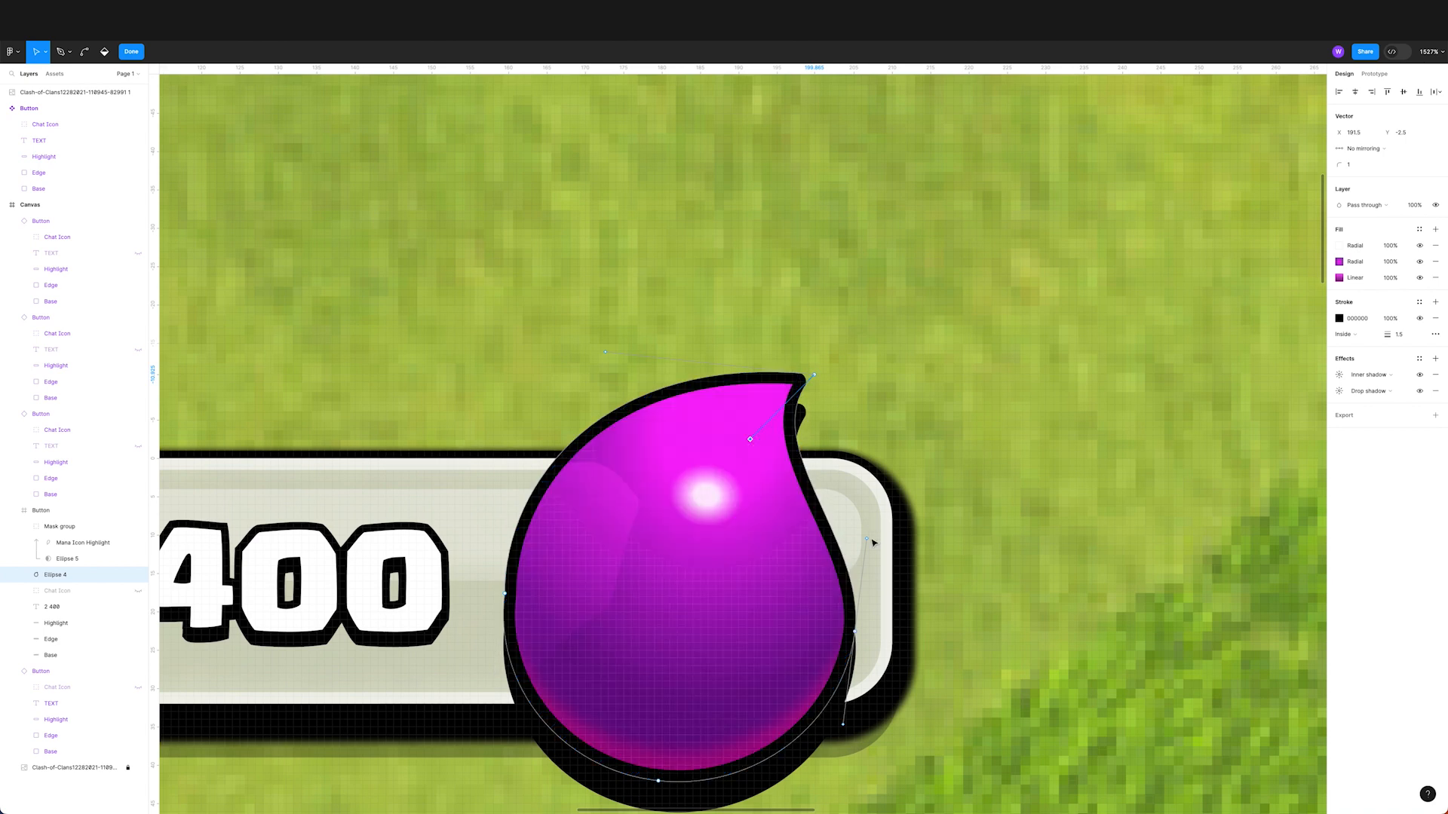
pyautogui.moveTo(868, 538); pyautogui.dragTo(870, 519)
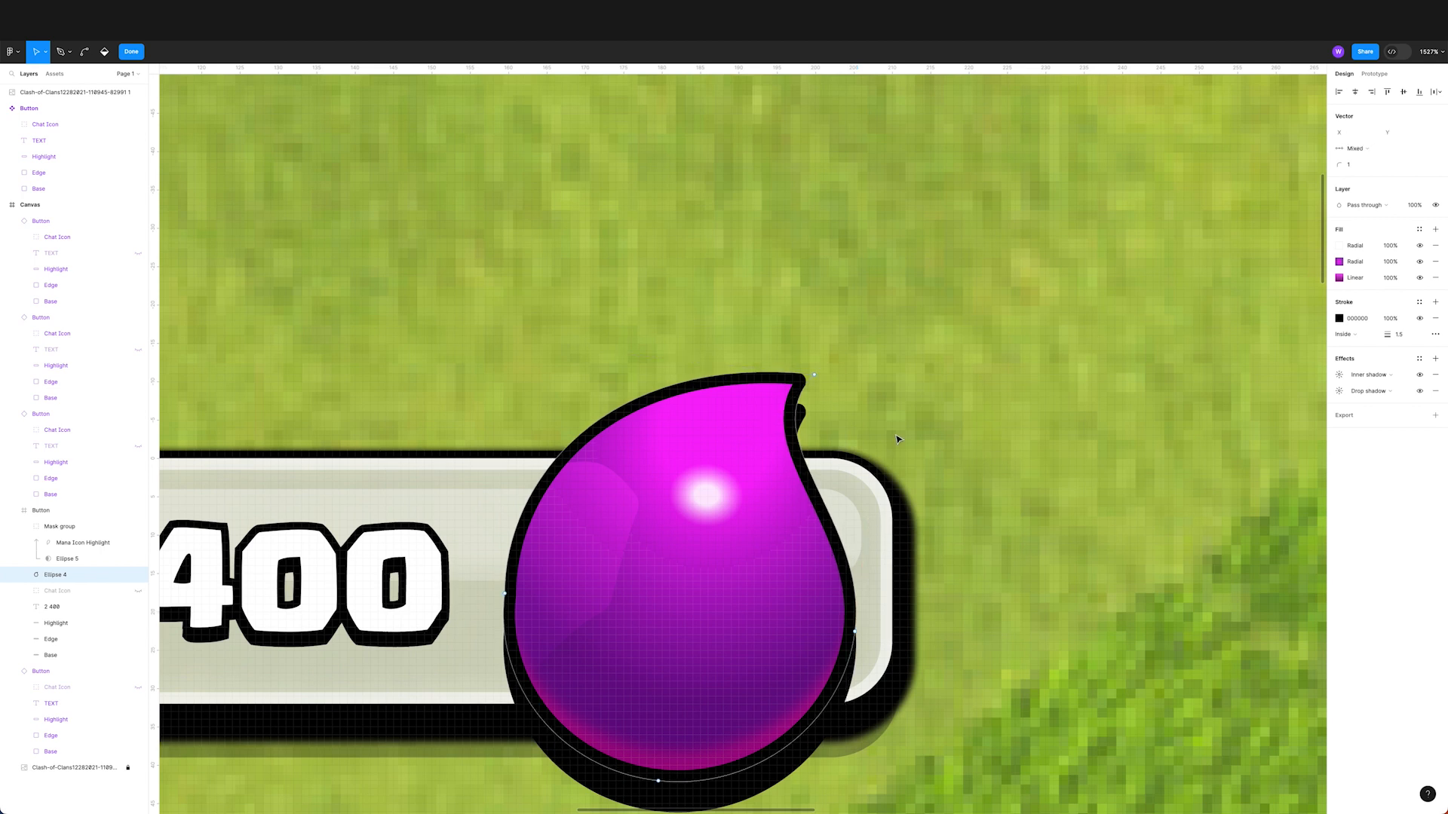
pyautogui.scroll(-2, 898, 445)
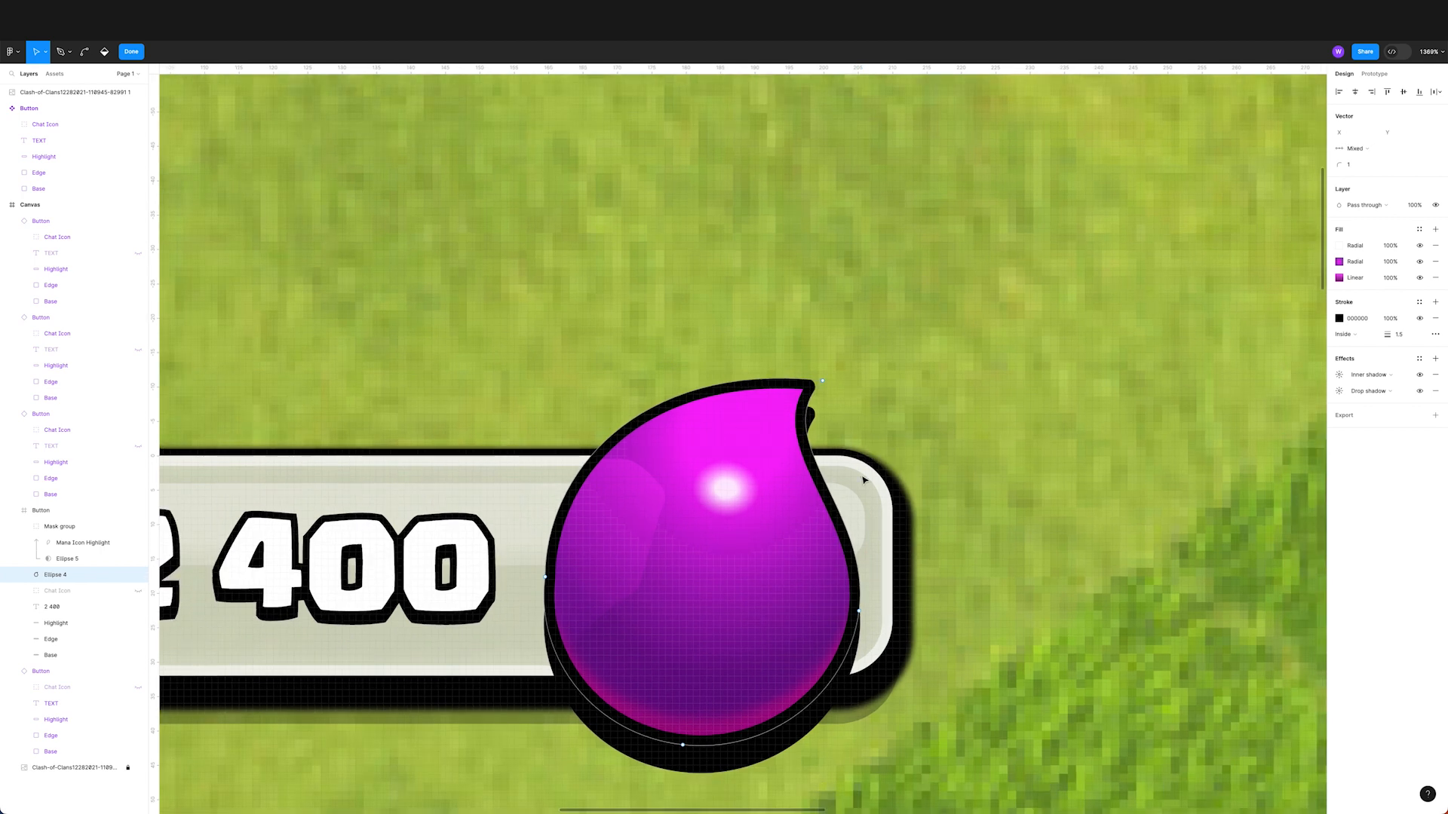
pyautogui.press('Escape')
pyautogui.press('Escape')
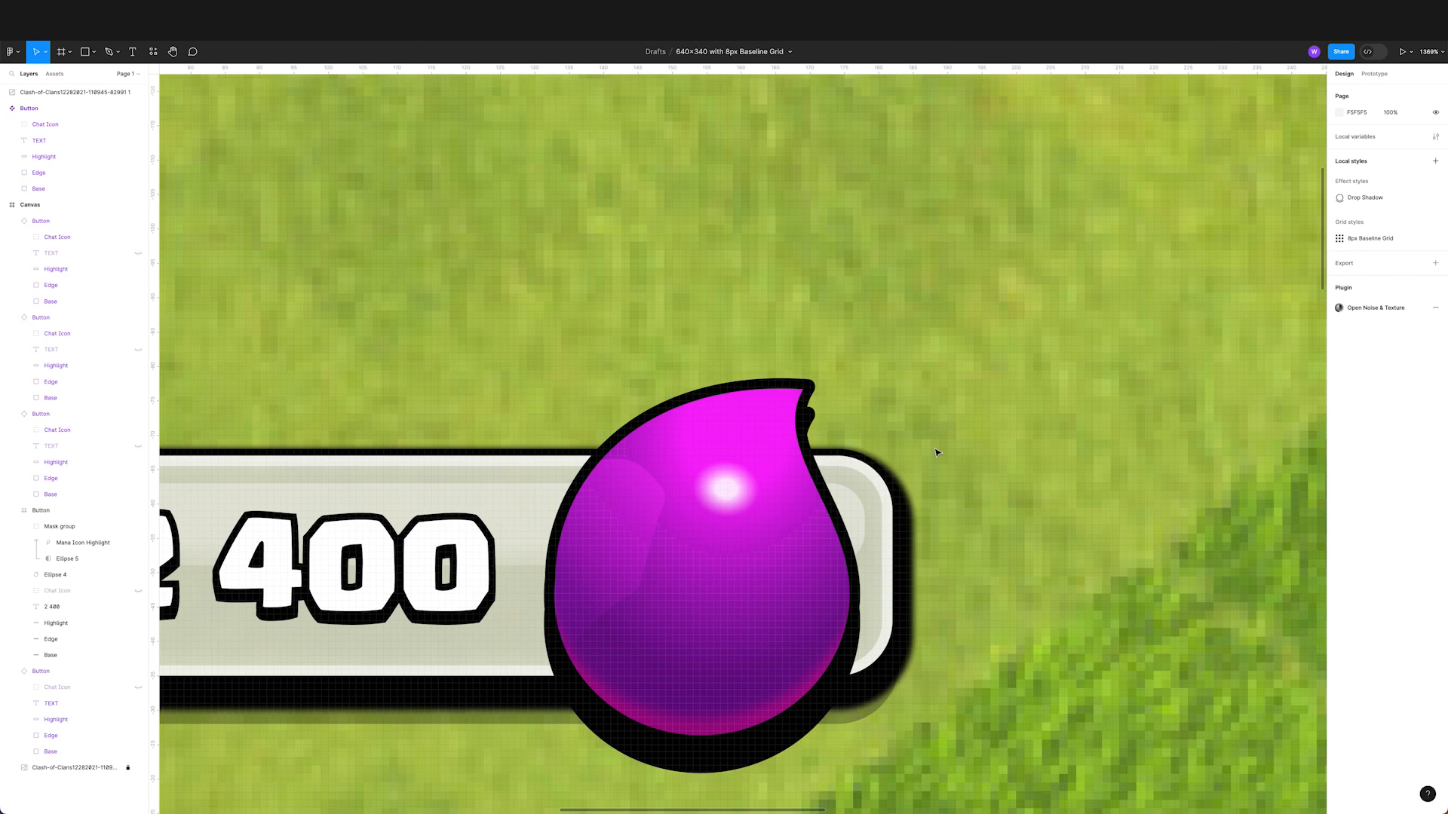
# Step: Group the droplet's mask group with Ellipse 4 and rename the group Mana Icon
pyautogui.scroll(-10, 935, 453)
pyautogui.scroll(3, 935, 452)
pyautogui.scroll(-2, 938, 452)
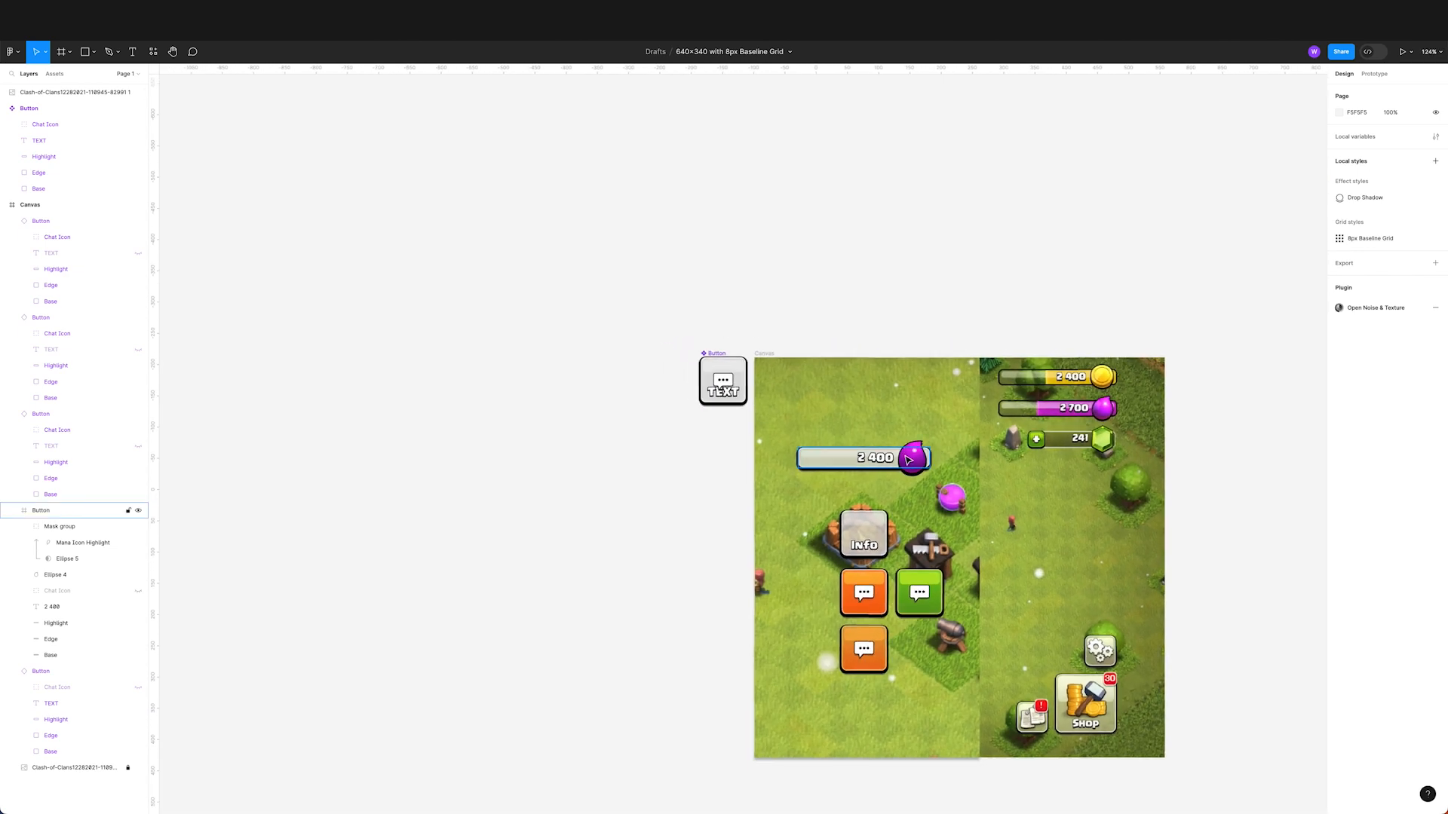
pyautogui.click(68, 511)
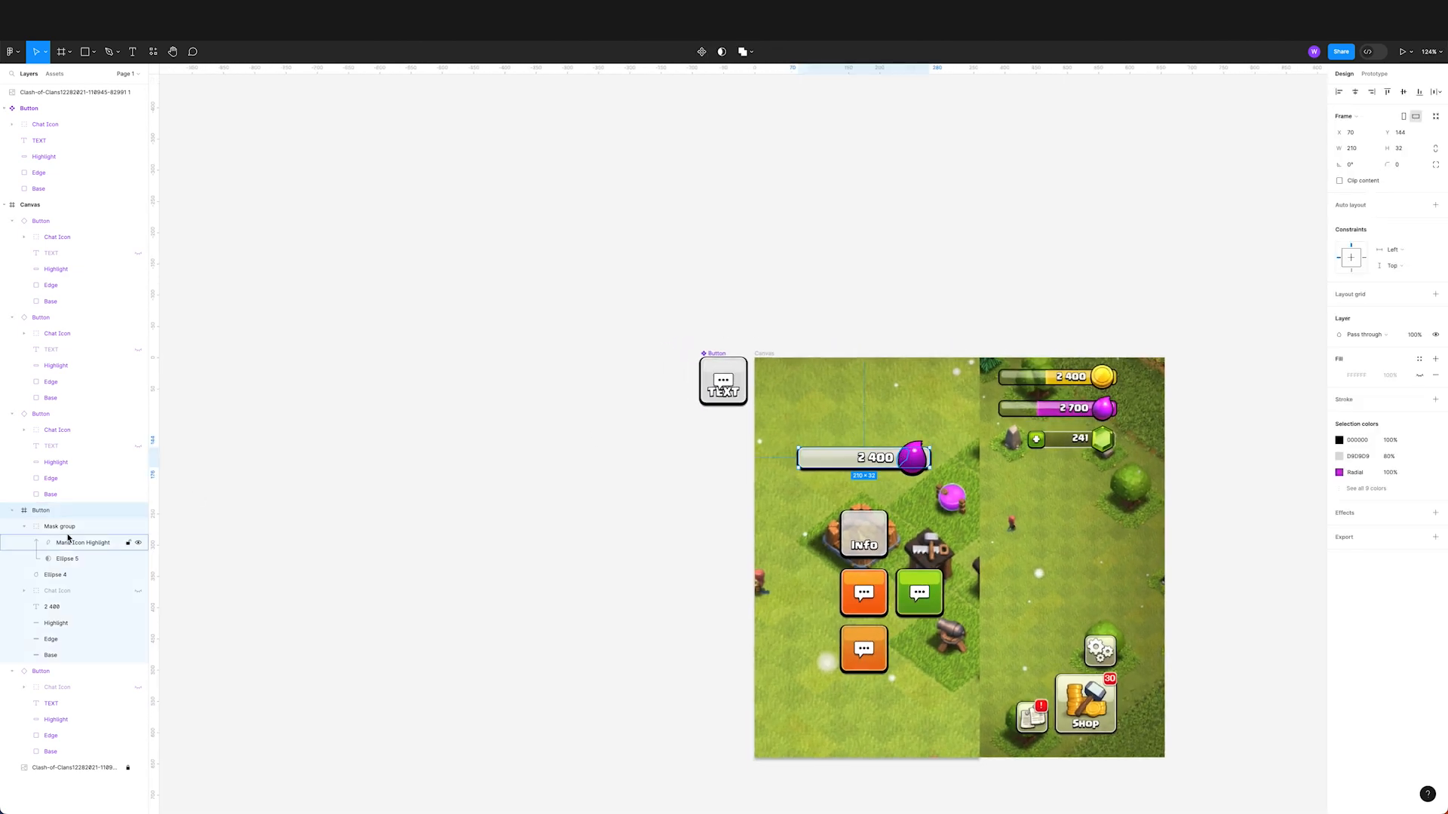
pyautogui.click(66, 575)
pyautogui.click(26, 528)
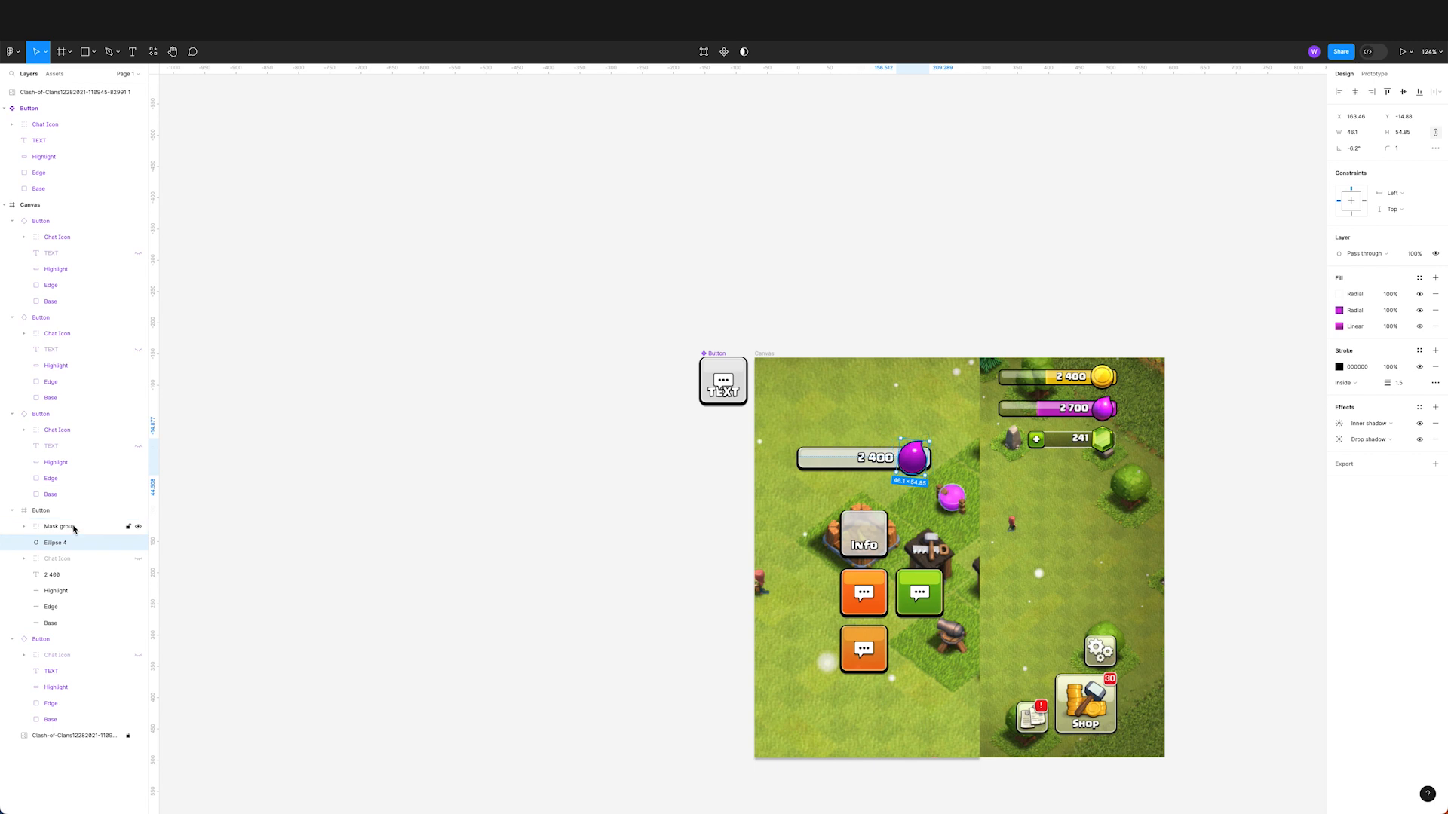
pyautogui.keyDown('shift'); pyautogui.click(74, 531); pyautogui.keyUp('shift')
pyautogui.hotkey('ctrl', 'g')
pyautogui.doubleClick(68, 527)
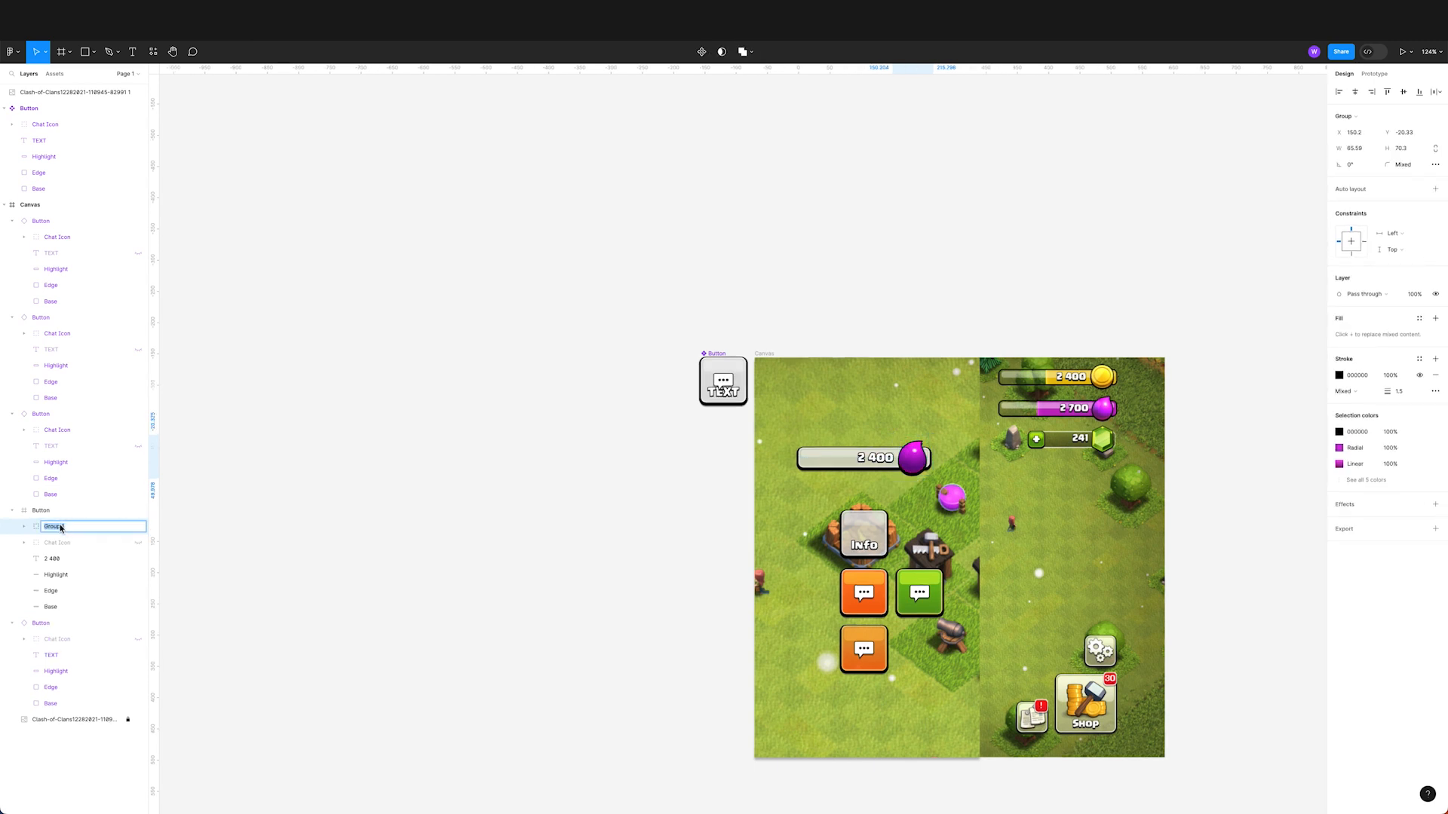
pyautogui.write('Mana Icon')
pyautogui.press('Return')
pyautogui.click(843, 218)
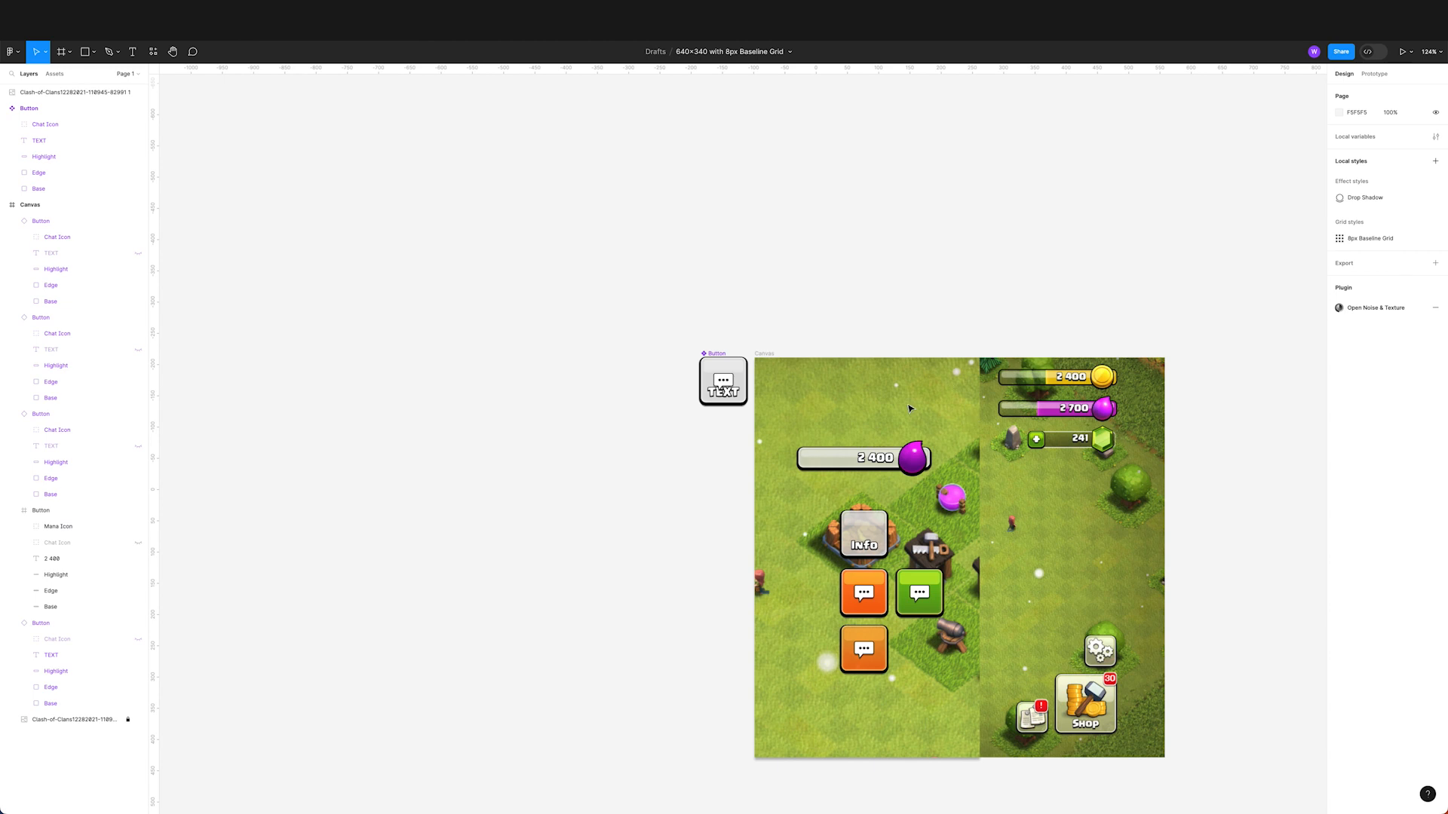
# Step: Duplicate the resource bar's Base layer and shorten the copy from its left side to about 143 × 32
pyautogui.doubleClick(823, 463)
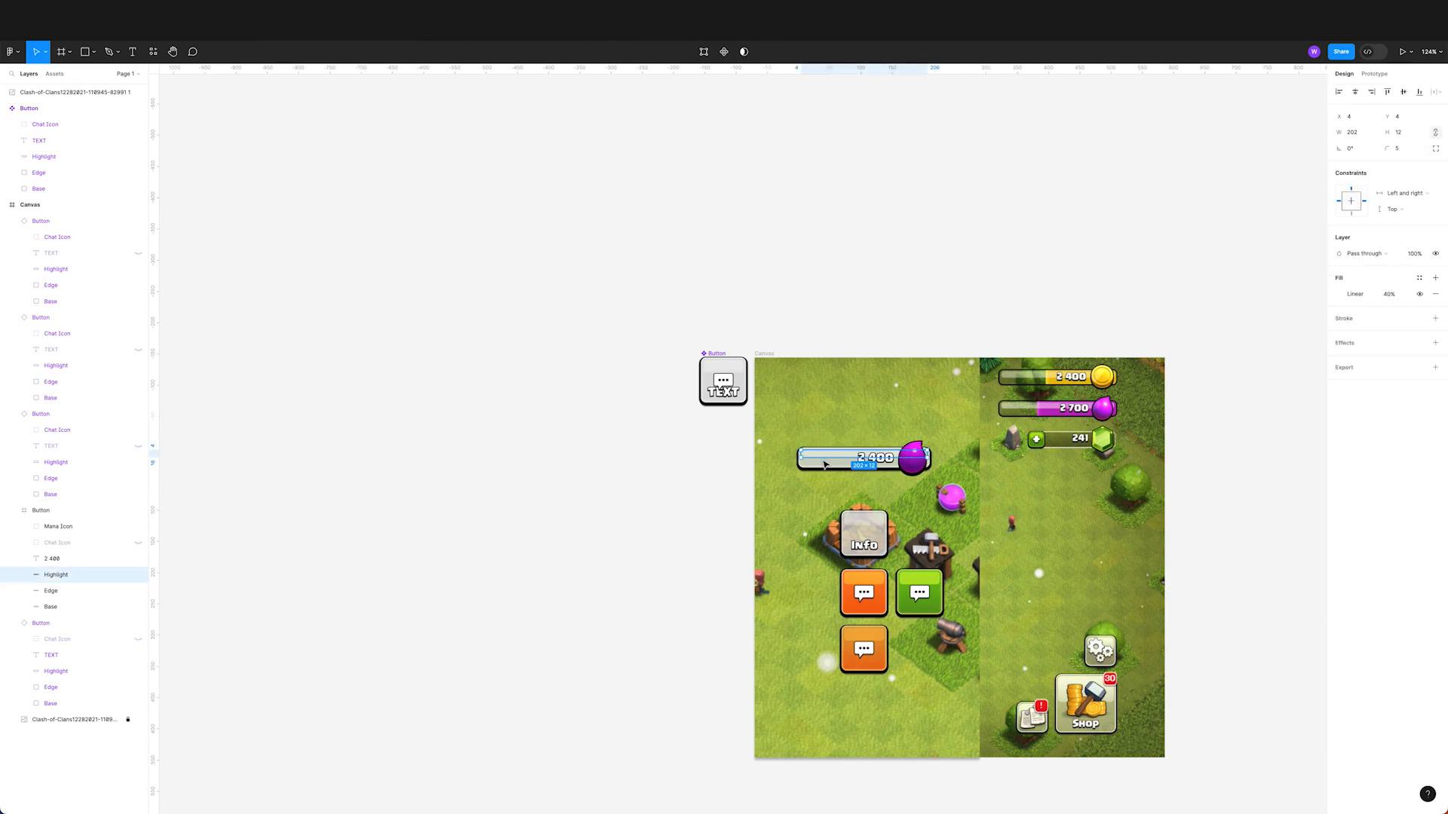
pyautogui.click(828, 468)
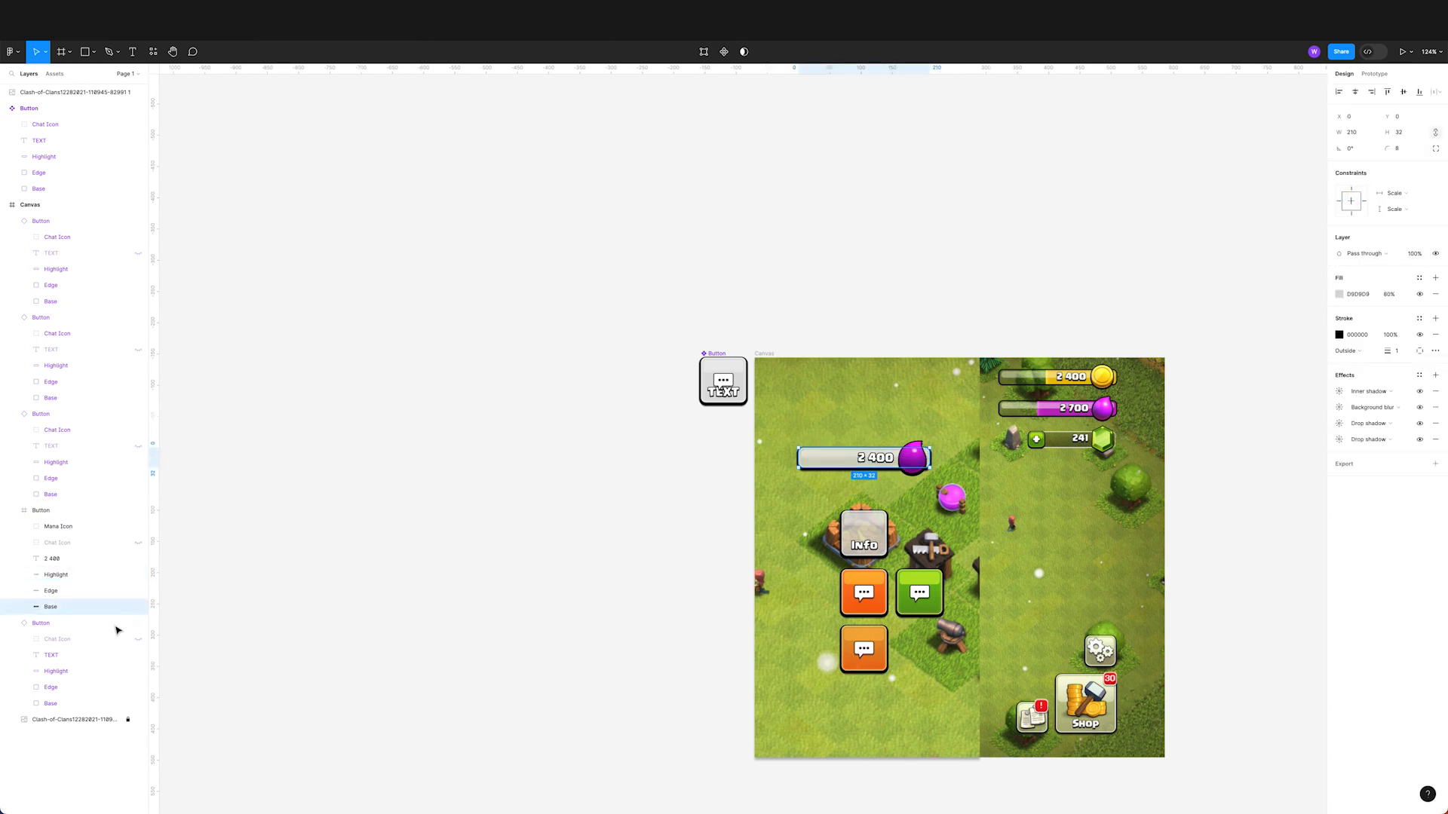
pyautogui.hotkey('ctrl', 'd')
pyautogui.moveTo(794, 453); pyautogui.dragTo(840, 453)
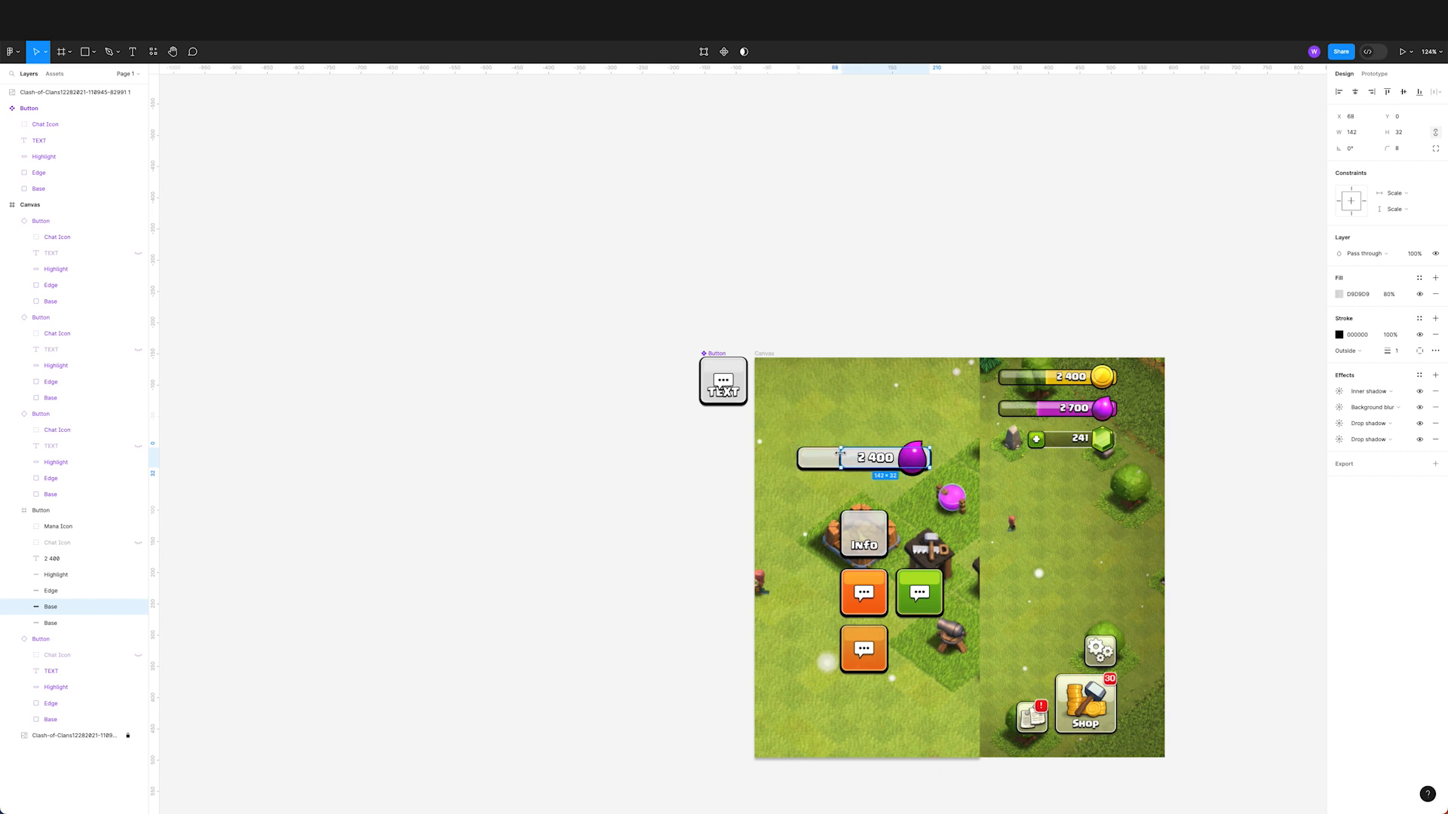
# Step: Set the shortened Base copy's corner radius to 0 and remove all its effects and its stroke
pyautogui.click(1408, 154)
pyautogui.write('0')
pyautogui.press('Return')
pyautogui.click(1434, 391)
pyautogui.click(1435, 392)
pyautogui.click(1435, 391)
pyautogui.click(1435, 391)
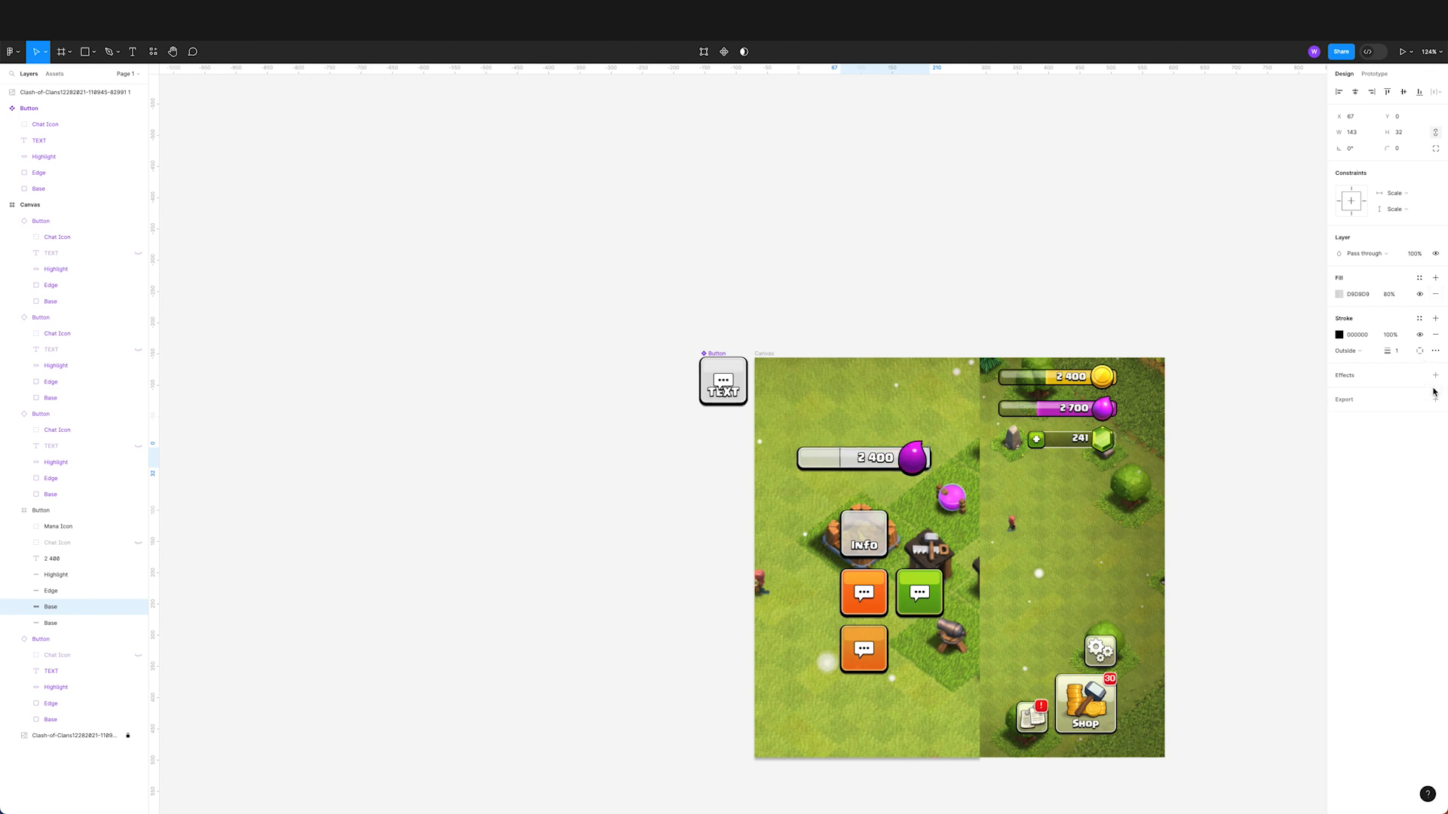
pyautogui.click(1435, 334)
# Step: Change the Base copy's fill to magenta DA16DD at 100% opacity and deselect it
pyautogui.click(1339, 295)
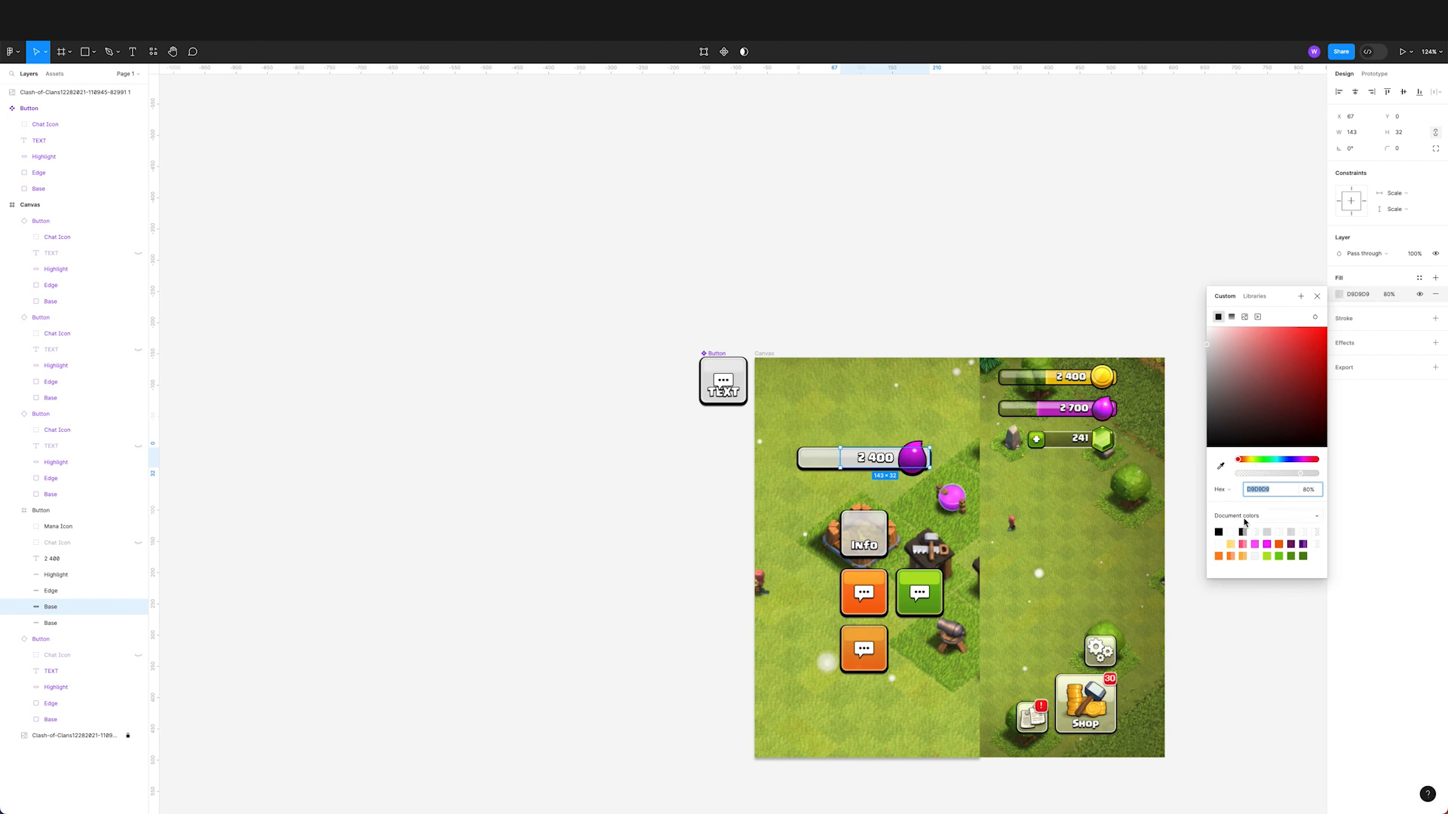
pyautogui.click(1267, 542)
pyautogui.moveTo(1296, 352); pyautogui.dragTo(1316, 349)
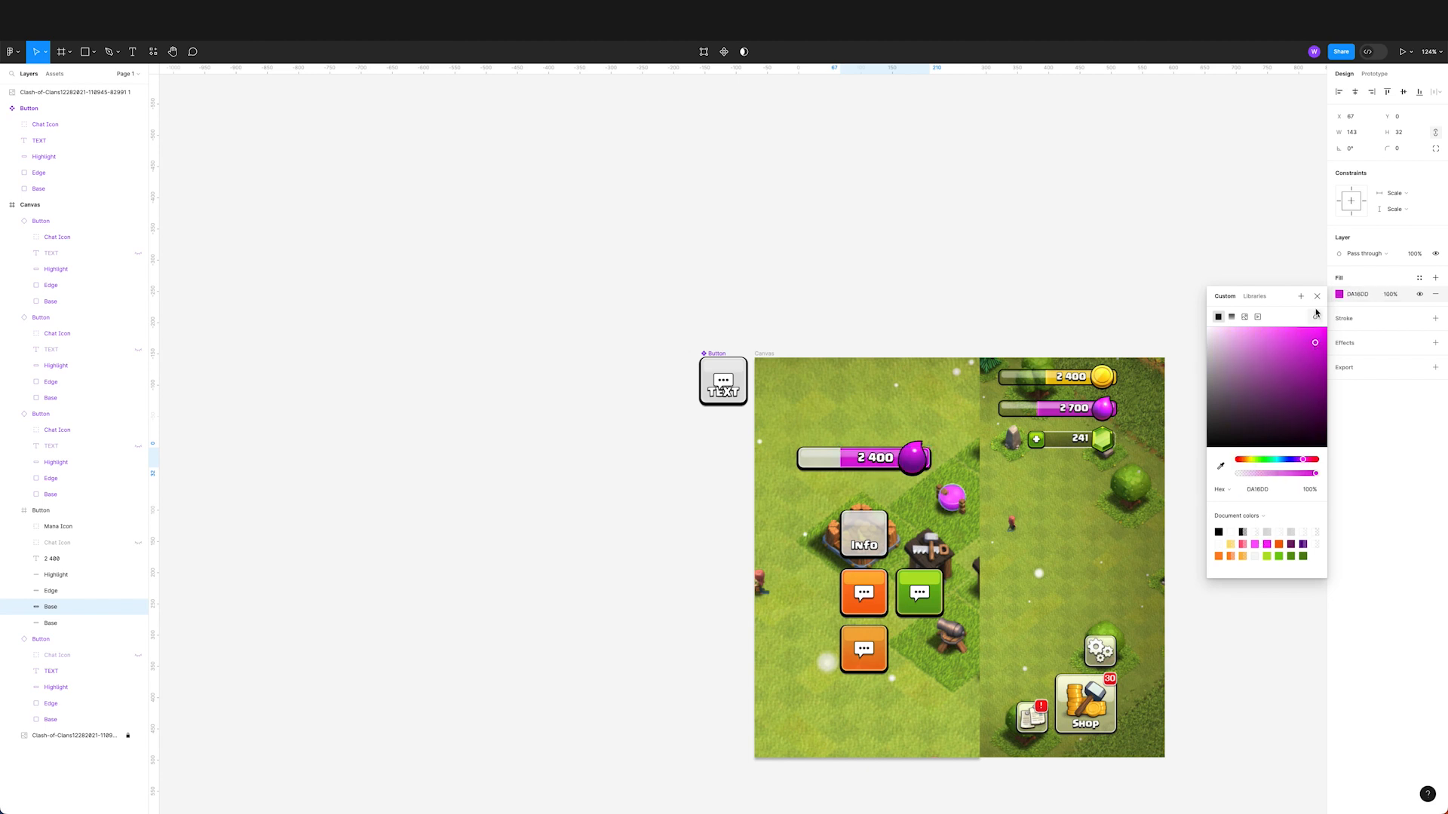
pyautogui.click(1139, 398)
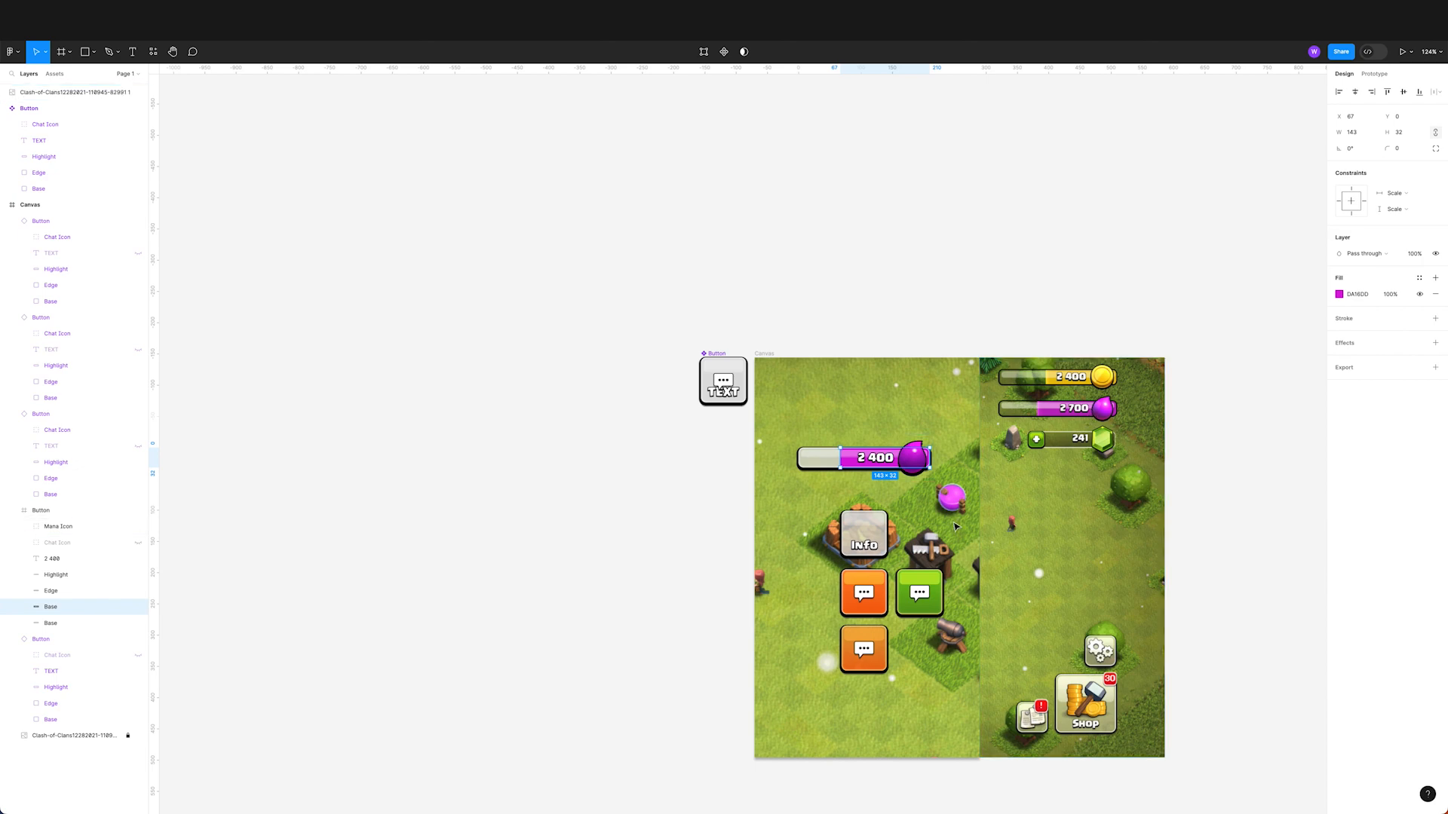
pyautogui.click(853, 479)
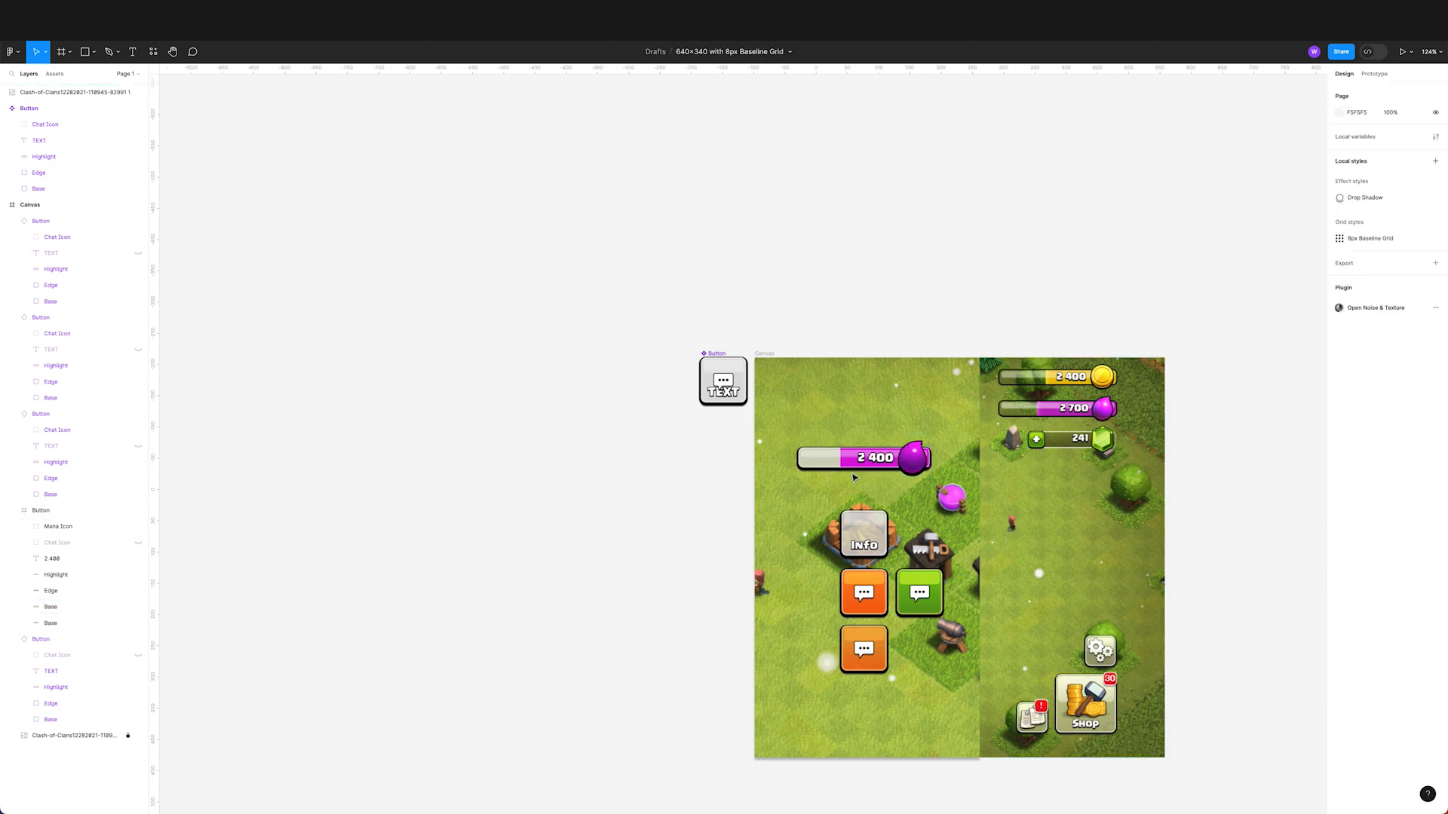
# Step: Add an inner shadow to the magenta Base copy with an X offset of 3 and a Y offset of 0
pyautogui.scroll(5, 868, 490)
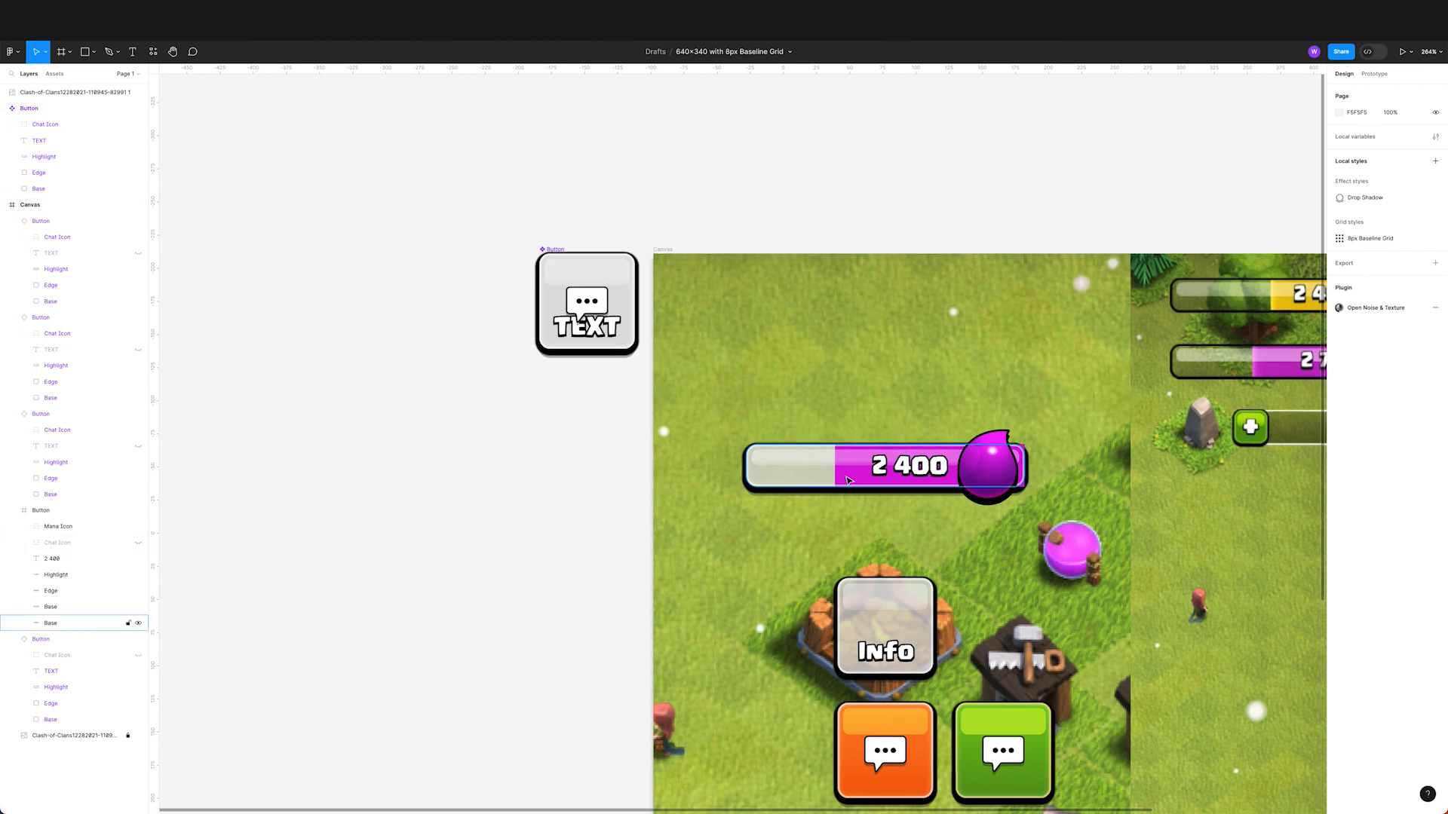
pyautogui.click(847, 480)
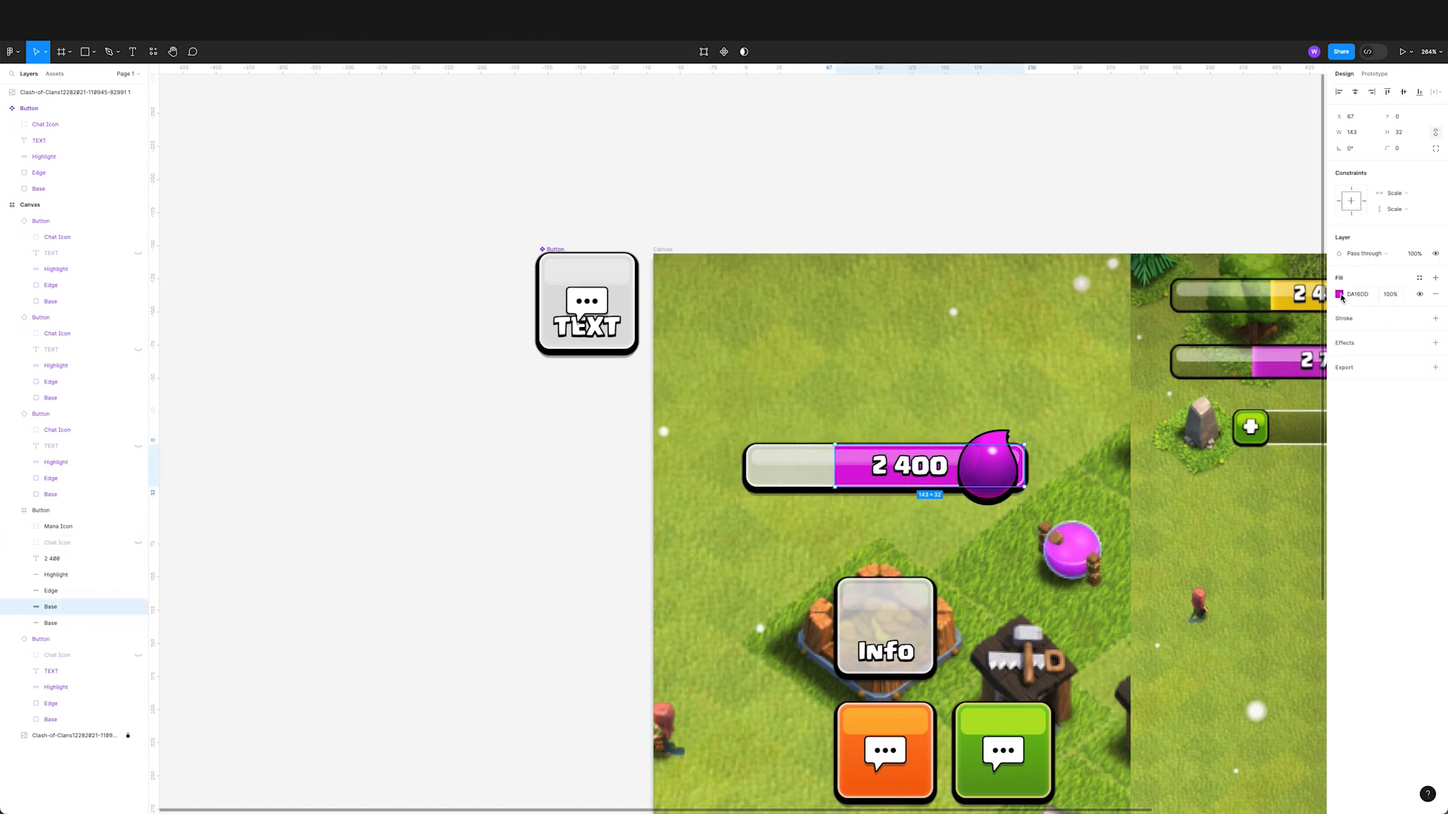
pyautogui.click(1435, 342)
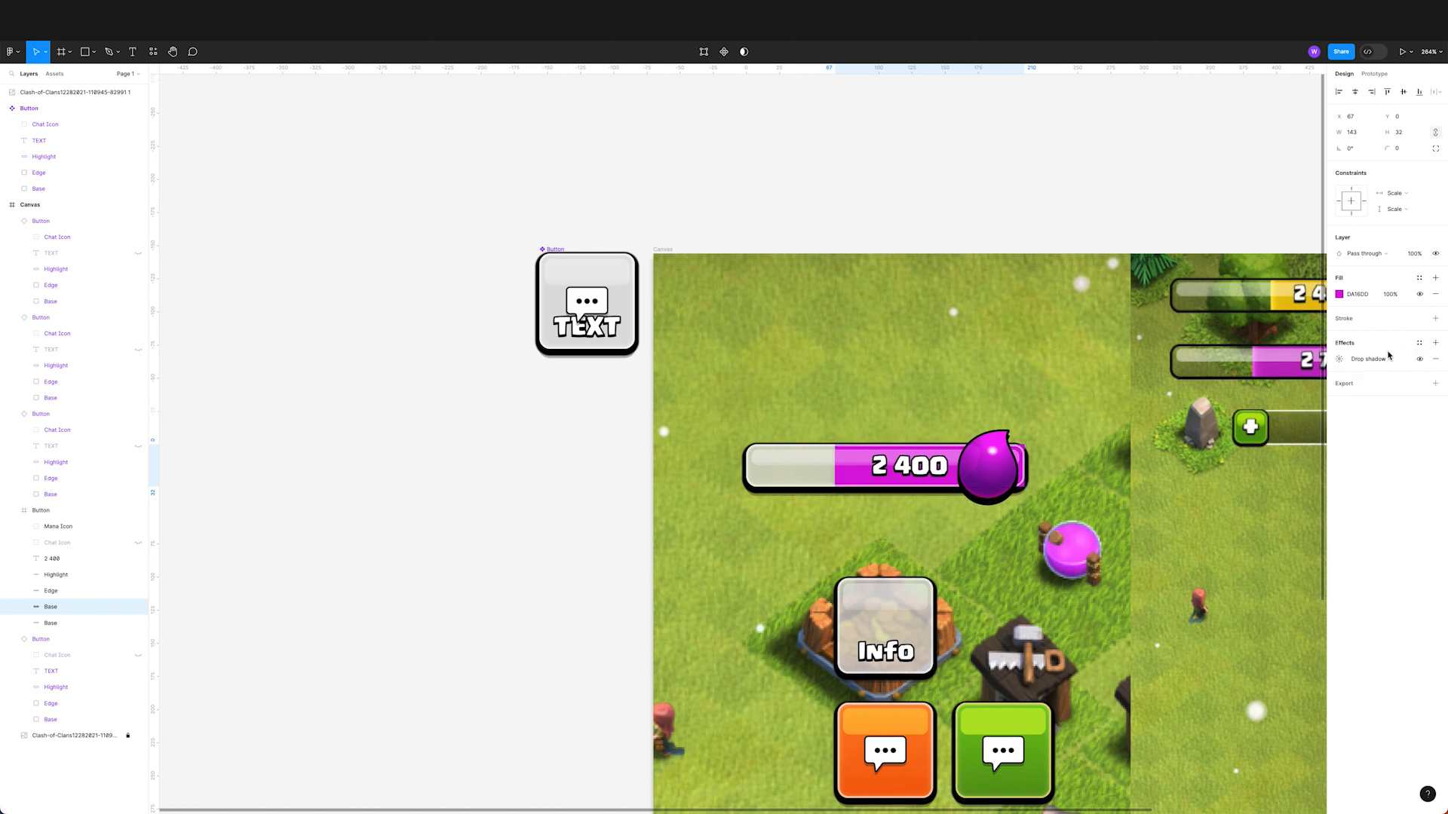
pyautogui.click(1338, 362)
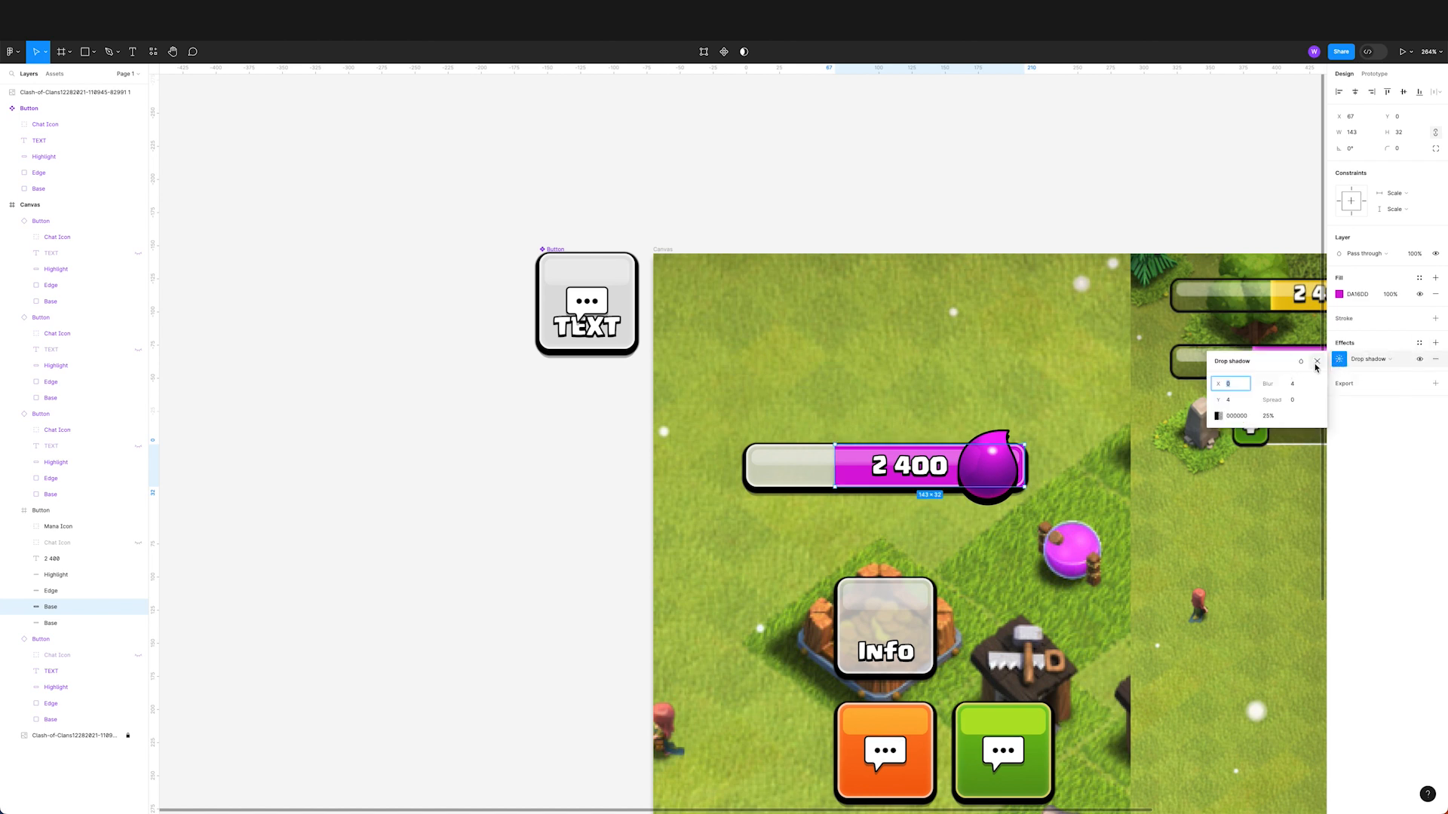
pyautogui.click(1316, 363)
pyautogui.click(1368, 360)
pyautogui.click(1372, 348)
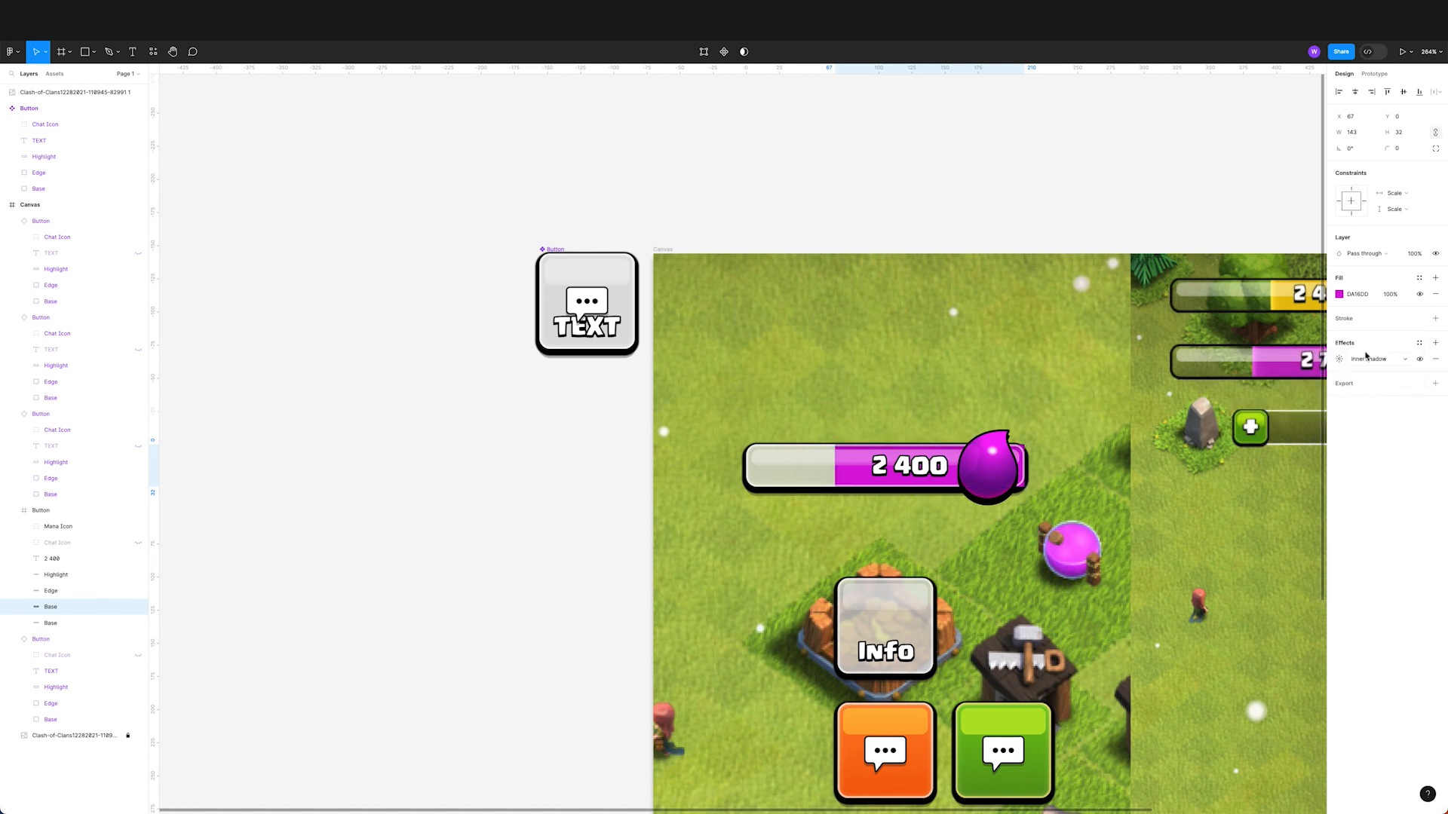
pyautogui.click(1340, 360)
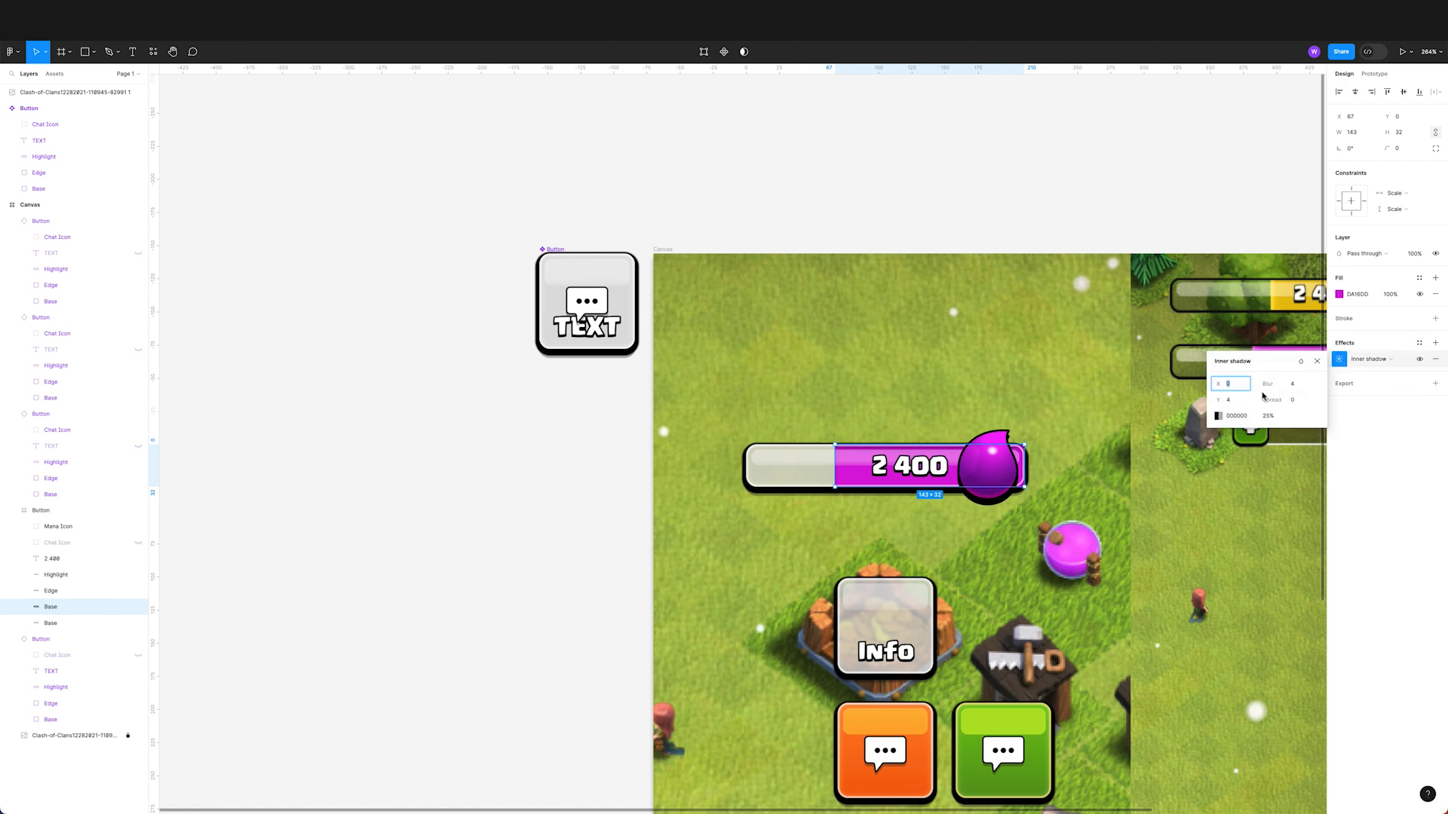
pyautogui.click(1238, 404)
pyautogui.write('0')
pyautogui.click(1237, 385)
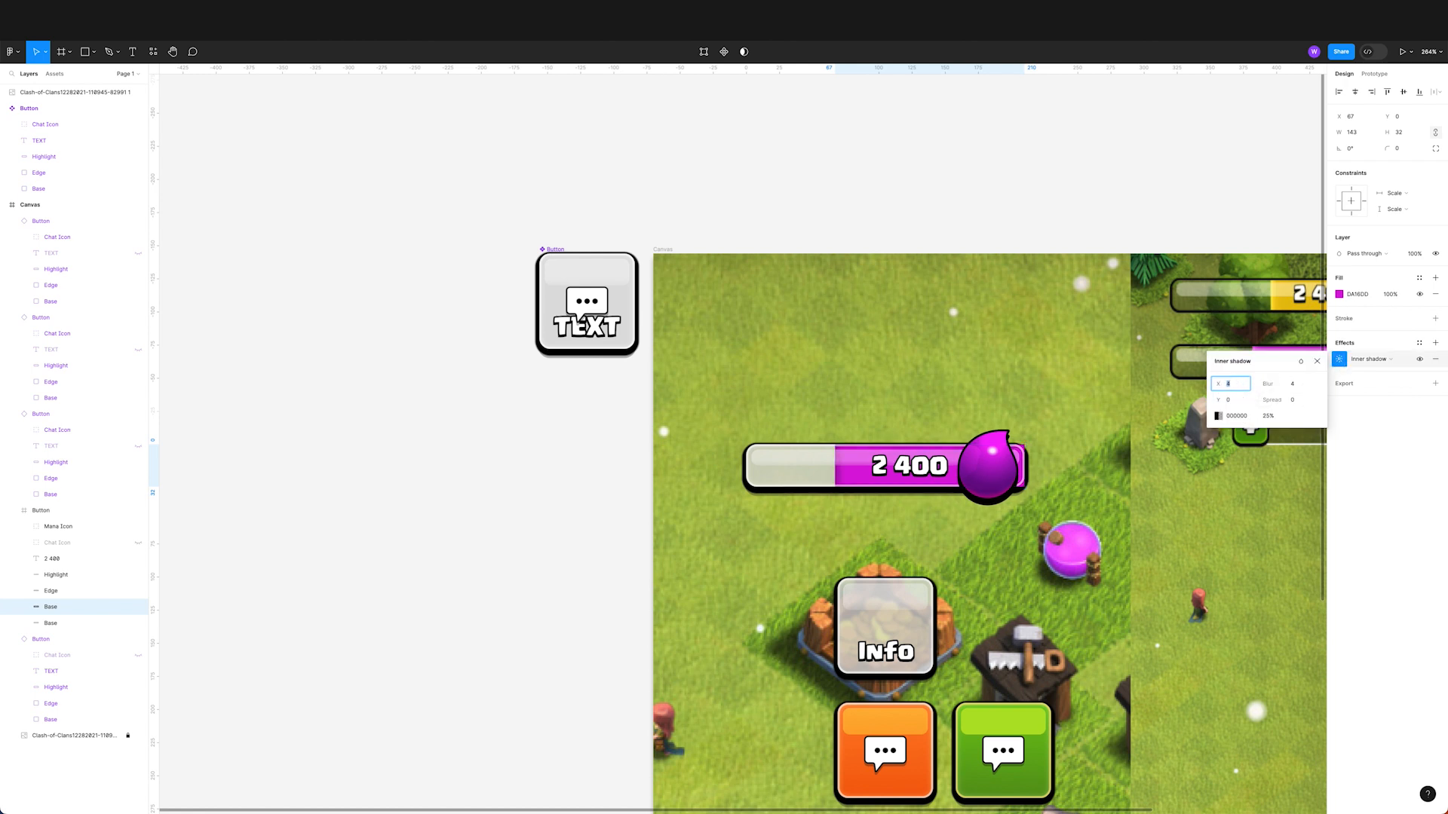
pyautogui.write('3')
# Step: Set the inner shadow's colour to light pink FD89FF at 79% opacity and close its settings
pyautogui.click(1219, 416)
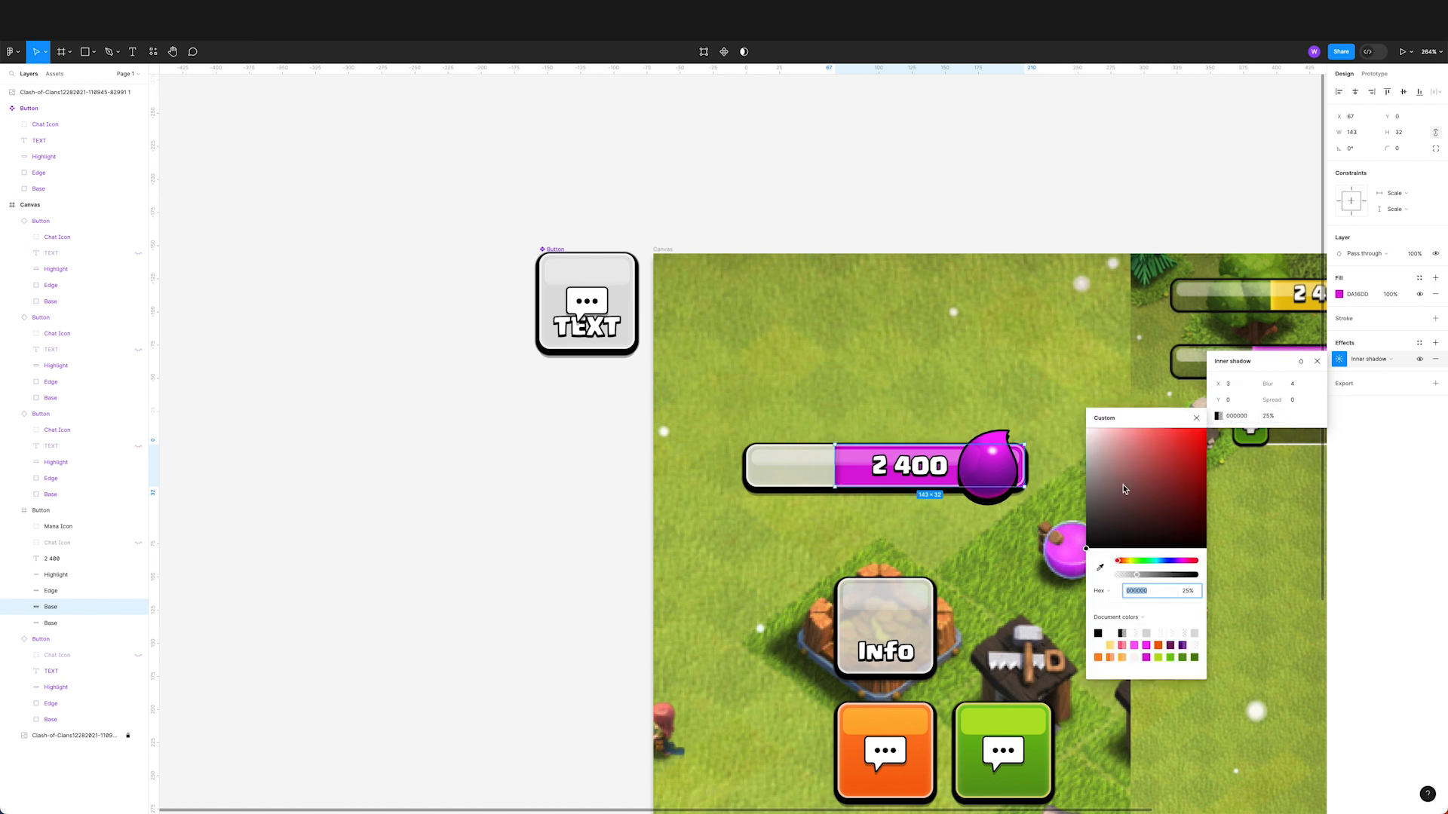
pyautogui.moveTo(1133, 473); pyautogui.dragTo(1146, 429)
pyautogui.moveTo(1154, 564); pyautogui.dragTo(1184, 565)
pyautogui.click(1143, 426)
pyautogui.moveTo(1172, 577); pyautogui.dragTo(1180, 575)
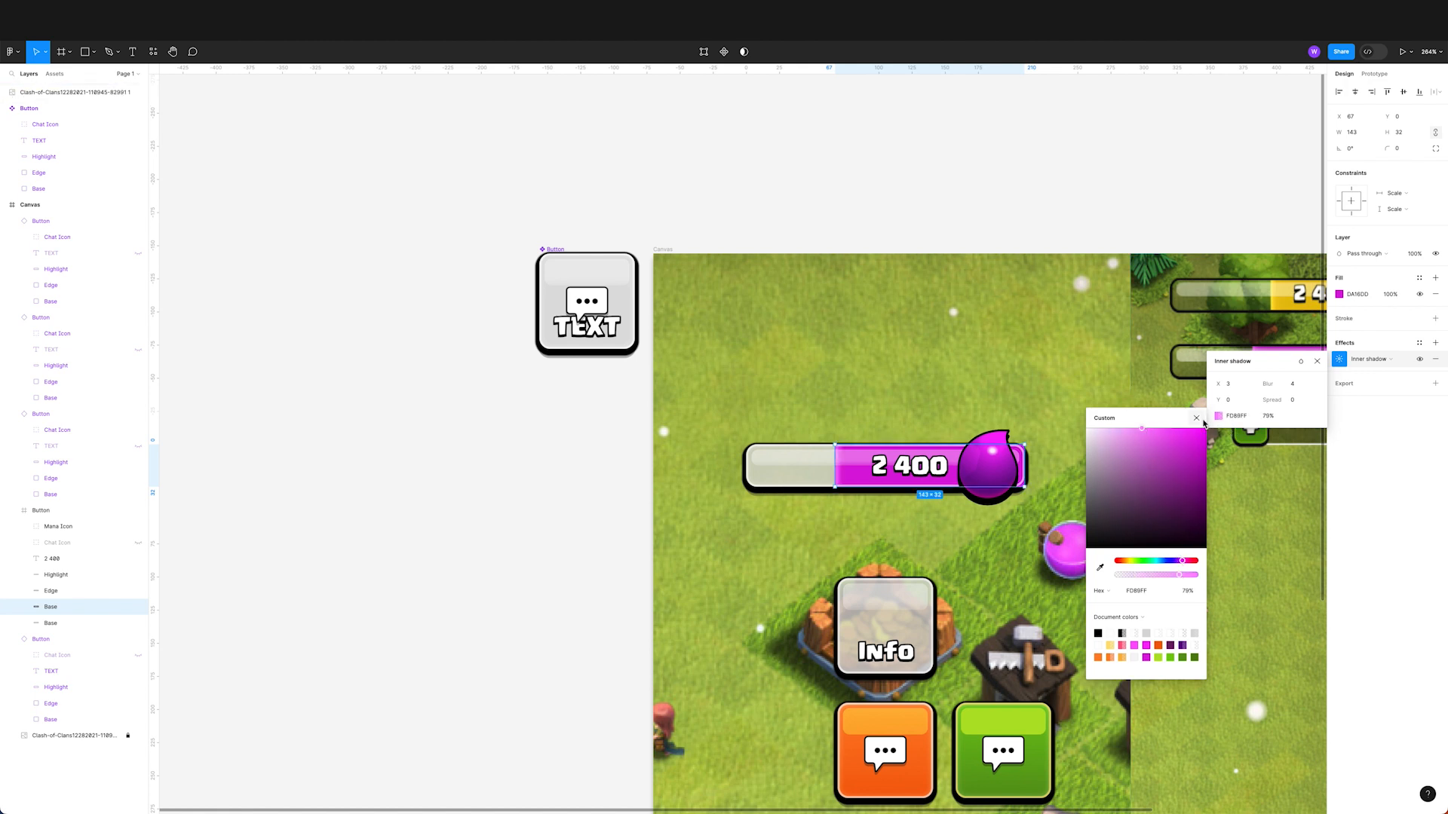
pyautogui.click(1197, 418)
pyautogui.click(1316, 362)
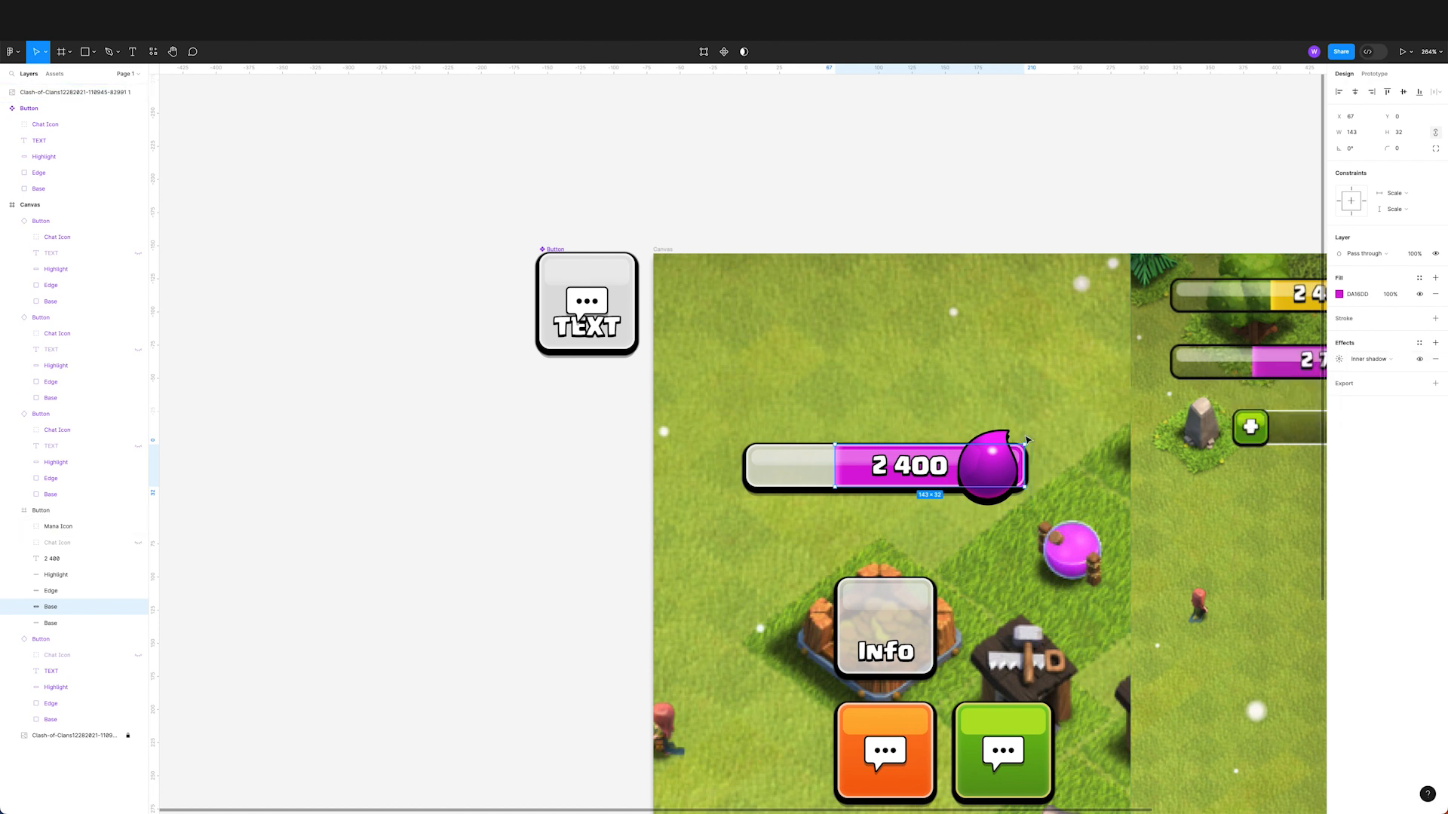
# Step: Set individual corner radii on the magenta Base copy, rounding its two right corners to 8, and deselect it
pyautogui.click(1434, 150)
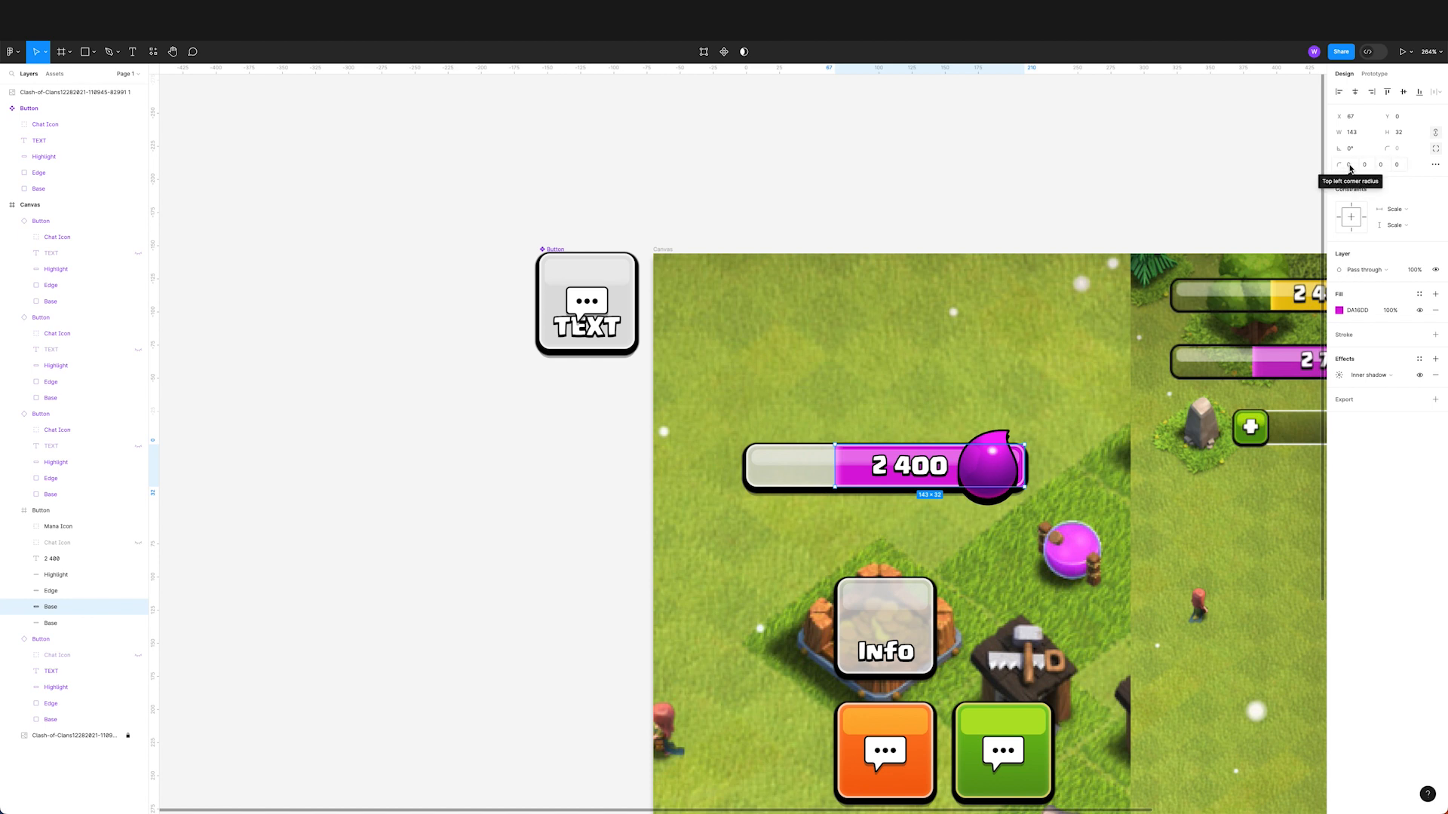
pyautogui.click(1365, 166)
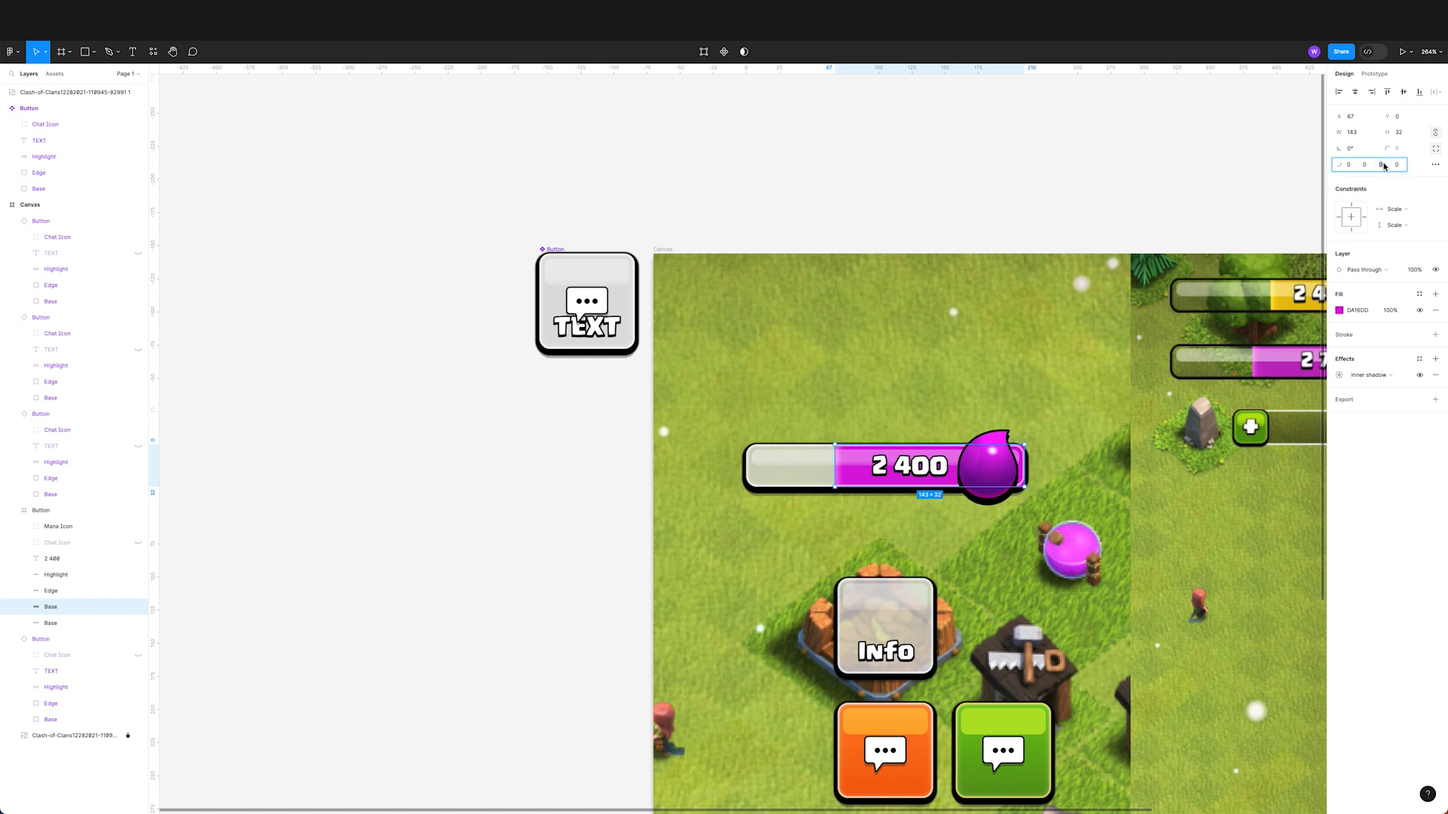
pyautogui.press('Tab')
pyautogui.click(1380, 165)
pyautogui.write('2')
pyautogui.press('Return')
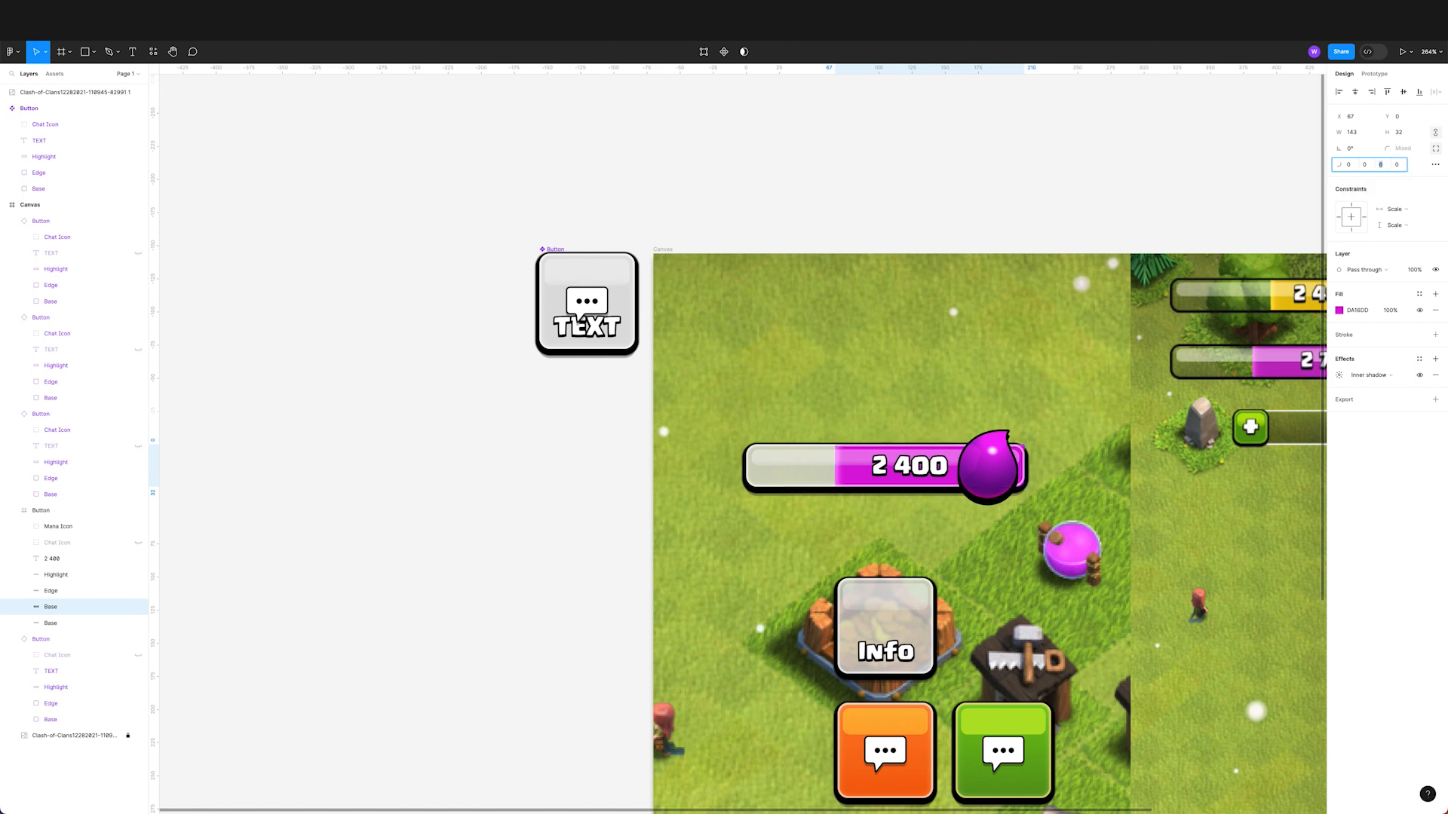
pyautogui.click(1397, 166)
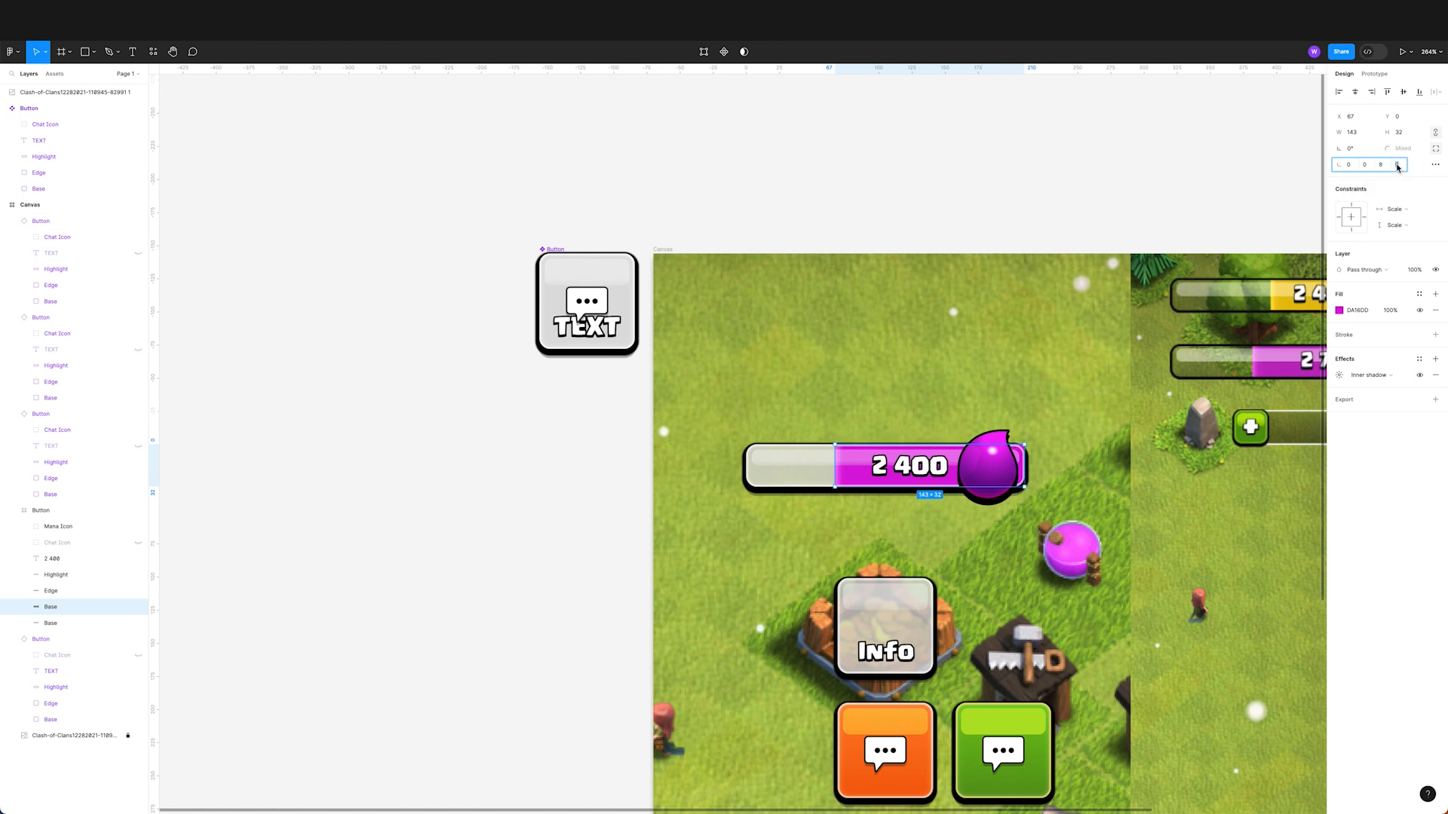
pyautogui.write('2')
pyautogui.press('Return')
pyautogui.press('Down')
pyautogui.press('Down')
pyautogui.press('Down')
pyautogui.press('Down')
pyautogui.click(1365, 168)
pyautogui.press('Up')
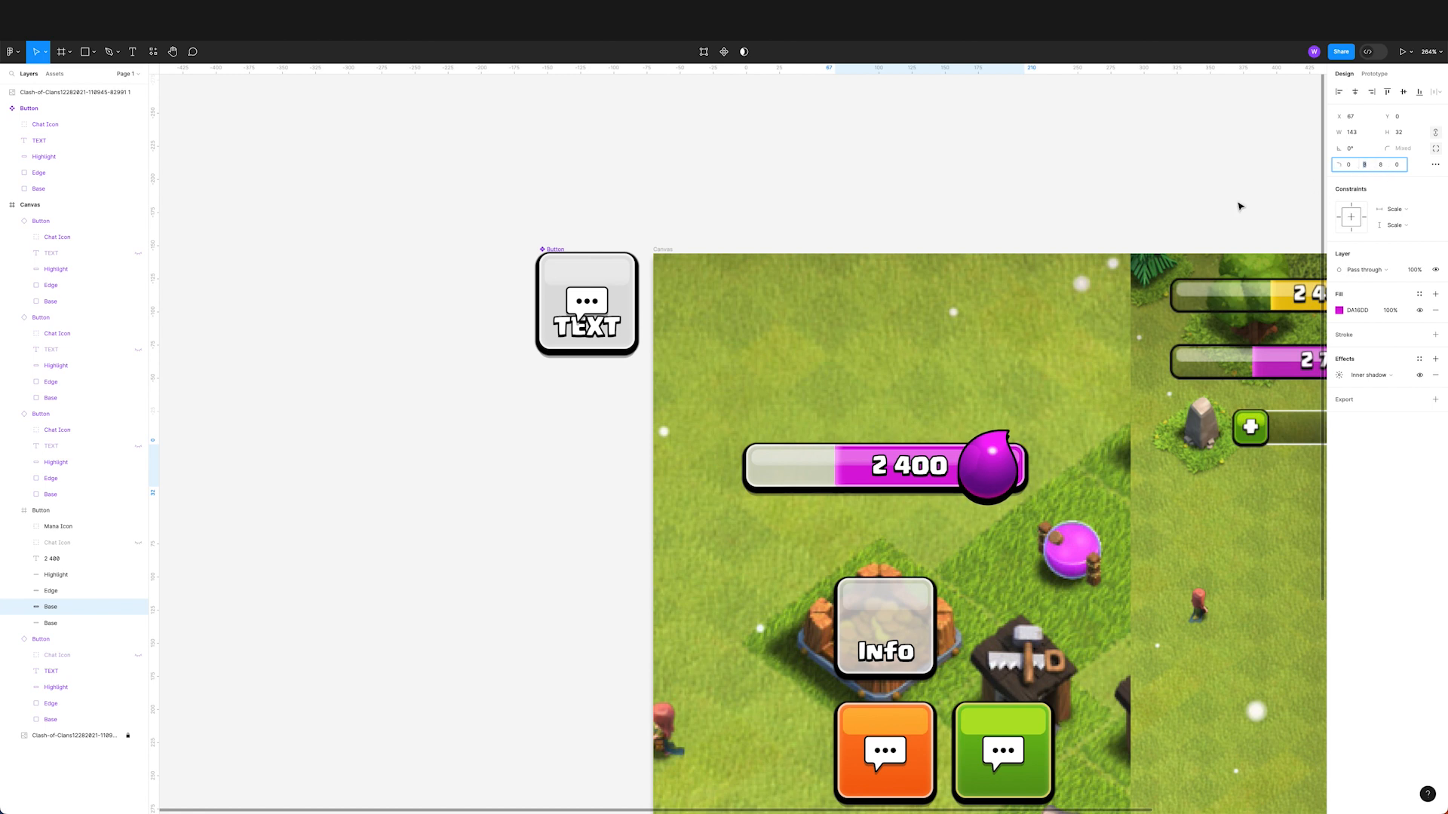
pyautogui.click(1151, 214)
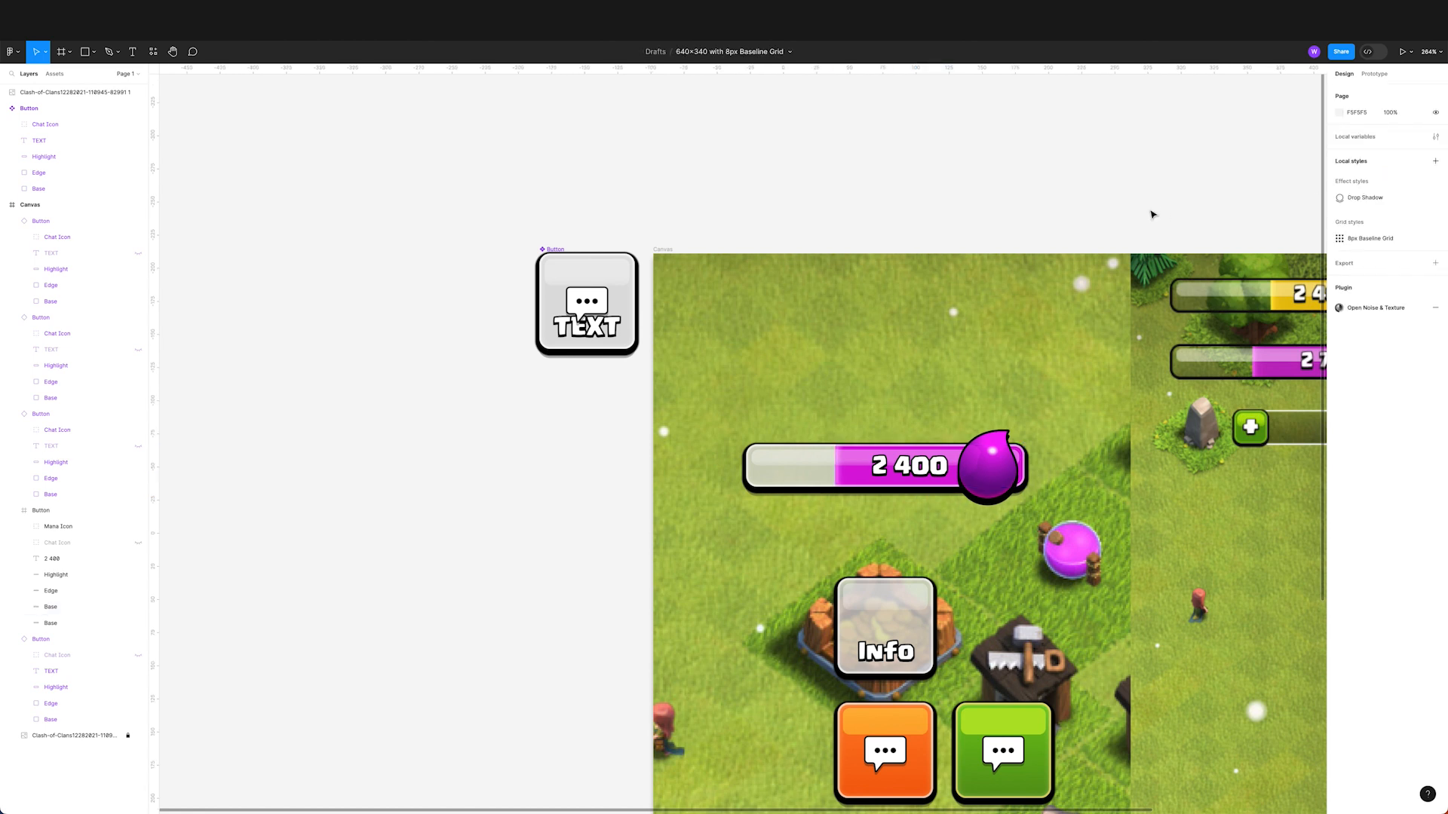
# Step: Lower the fill opacity of the resource bar's original grey Base to 20% and deselect it
pyautogui.scroll(-2, 1152, 218)
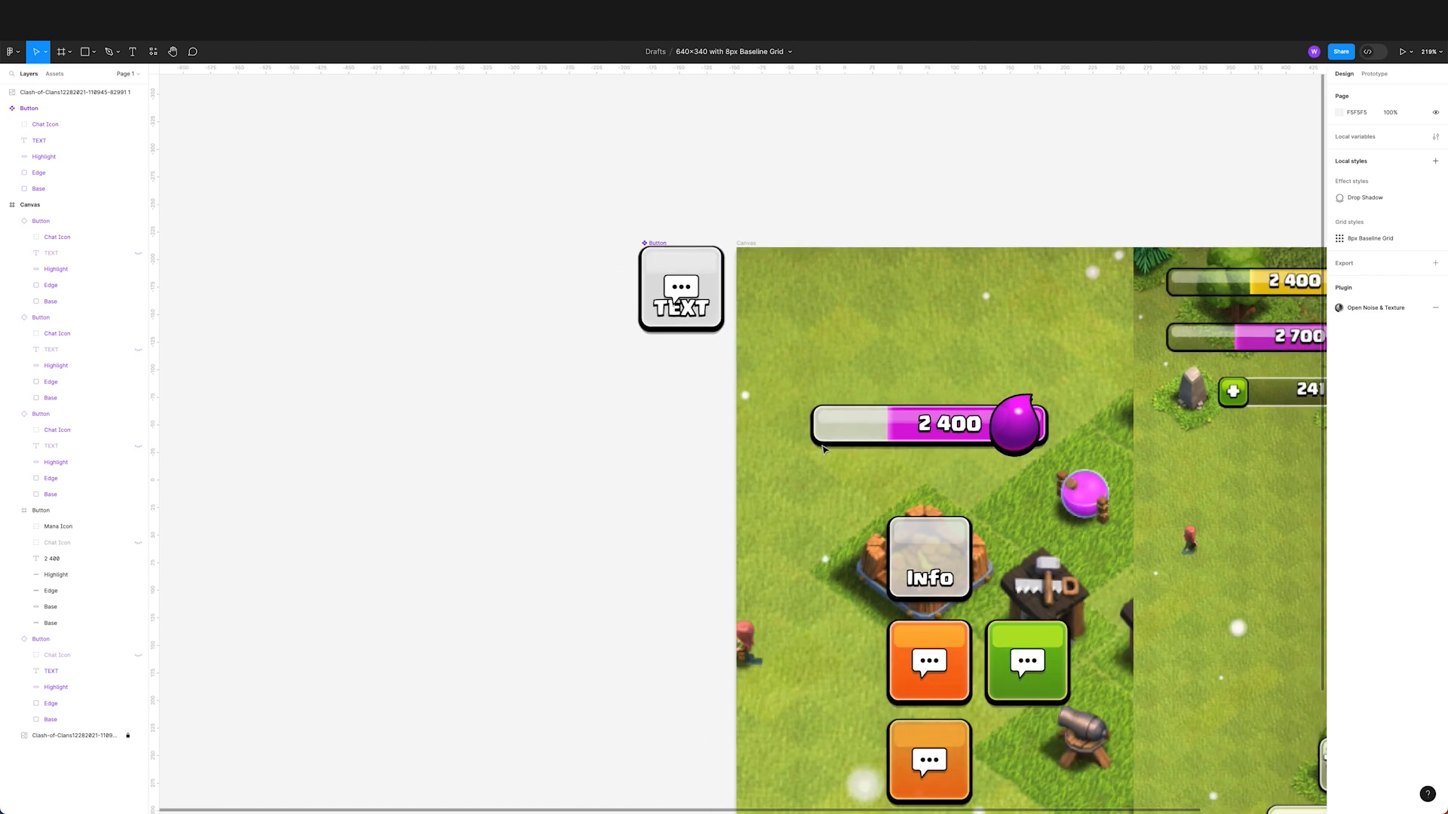
pyautogui.click(832, 437)
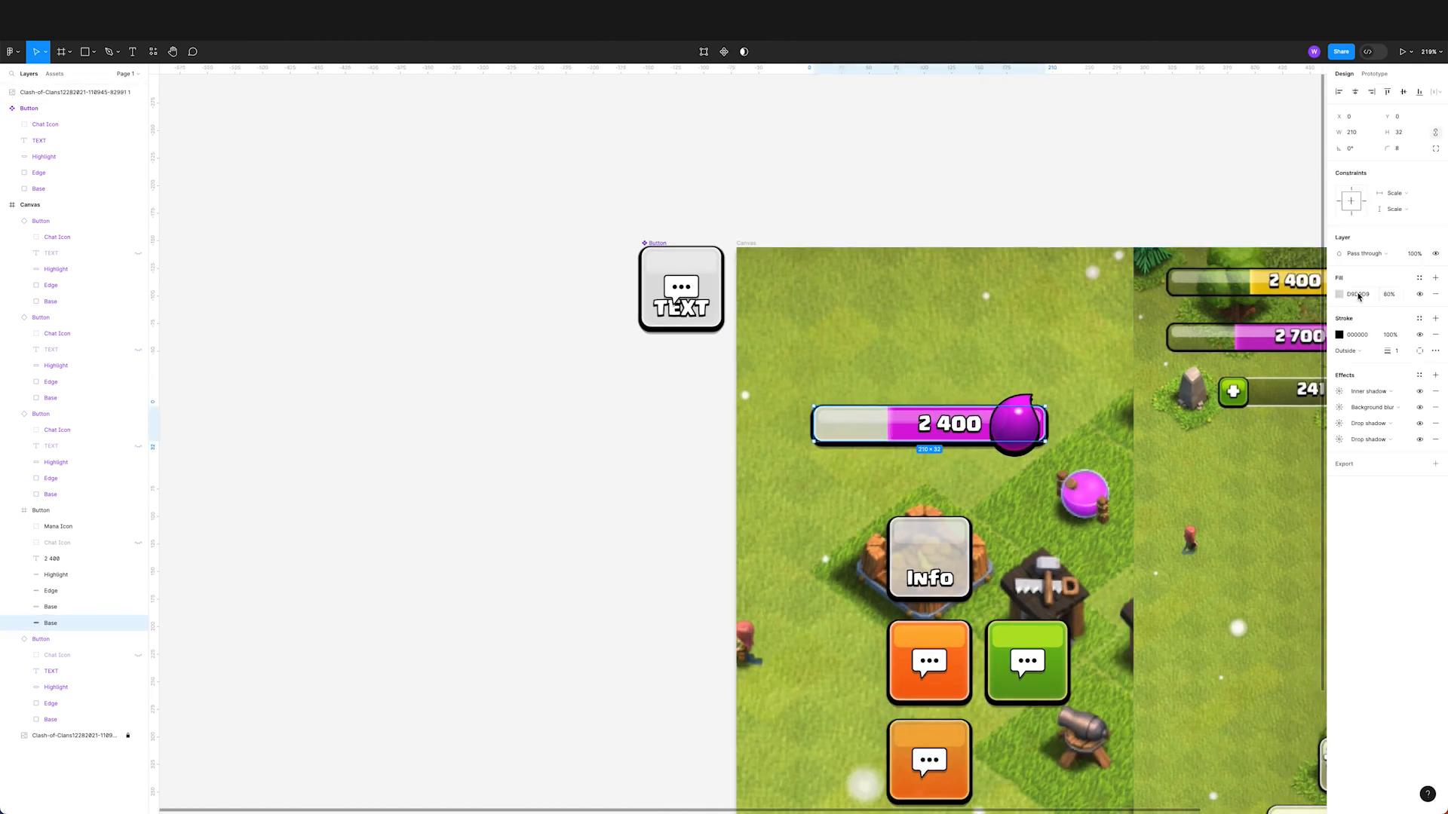
pyautogui.click(1389, 295)
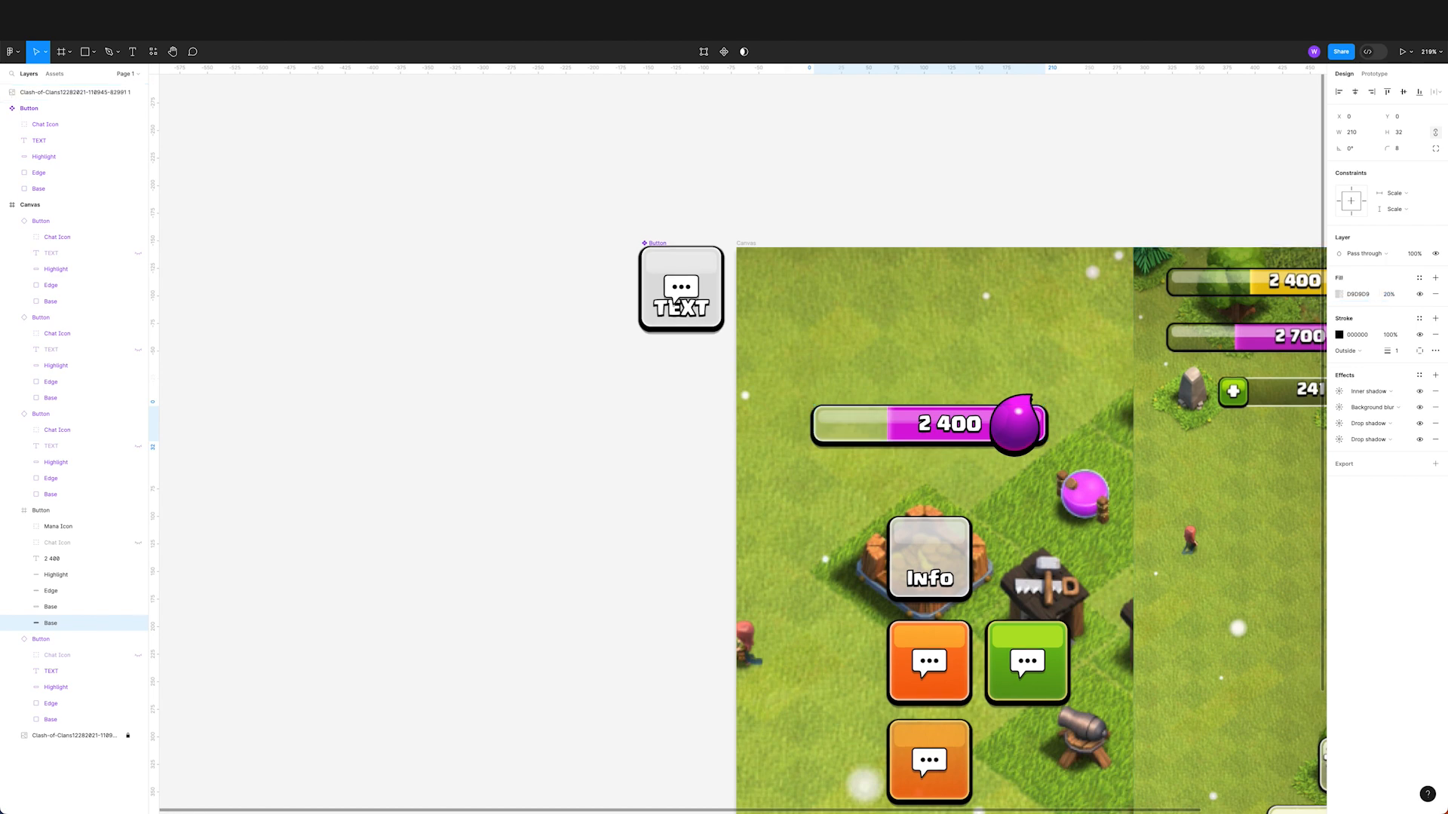
pyautogui.click(953, 193)
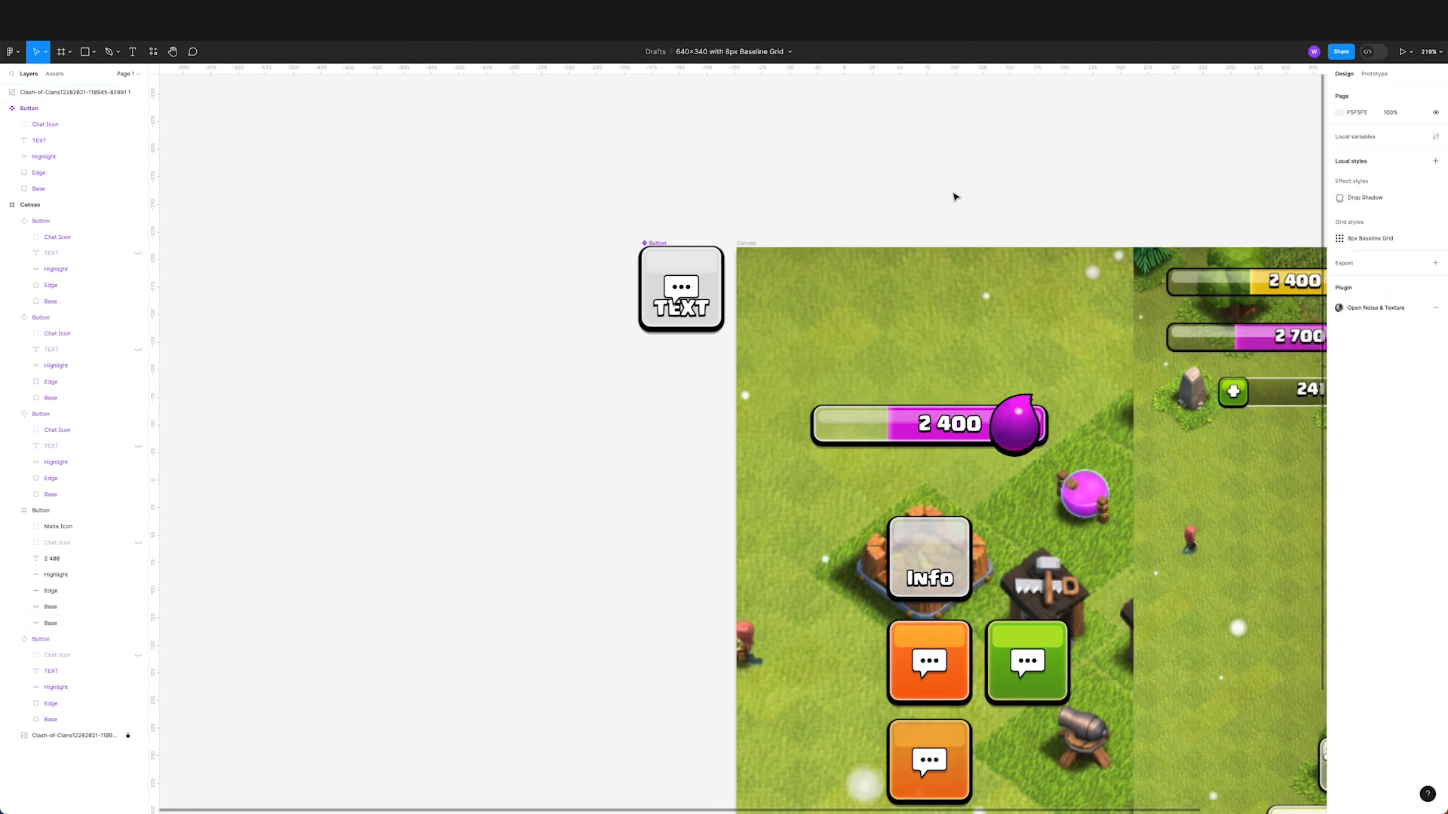
# Step: Move the whole elixir resource bar down to X 76, Y 179, closer above the Info button
pyautogui.scroll(-5, 953, 197)
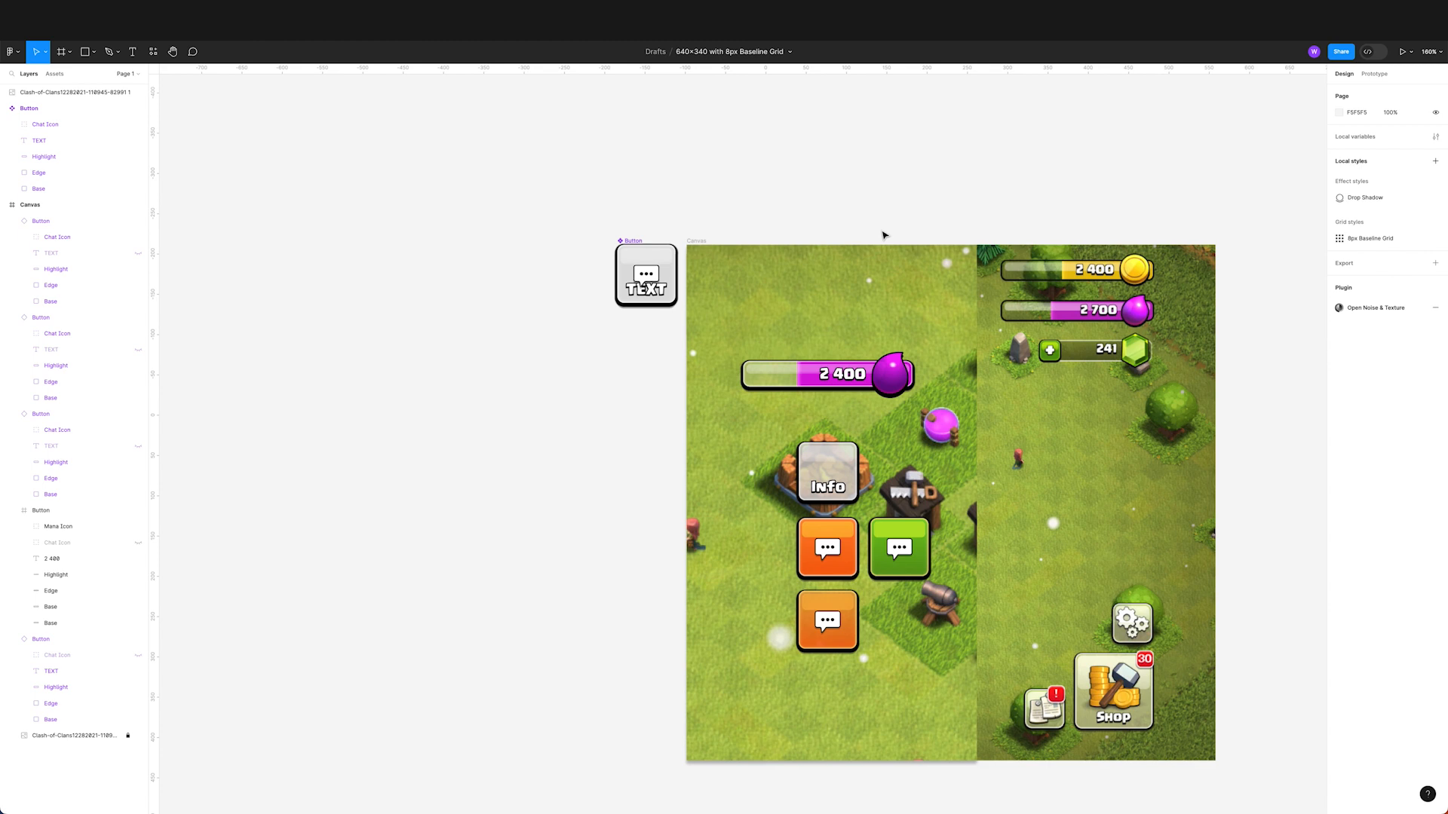
pyautogui.hscroll(2, 909, 298)
pyautogui.scroll(-1, 909, 298)
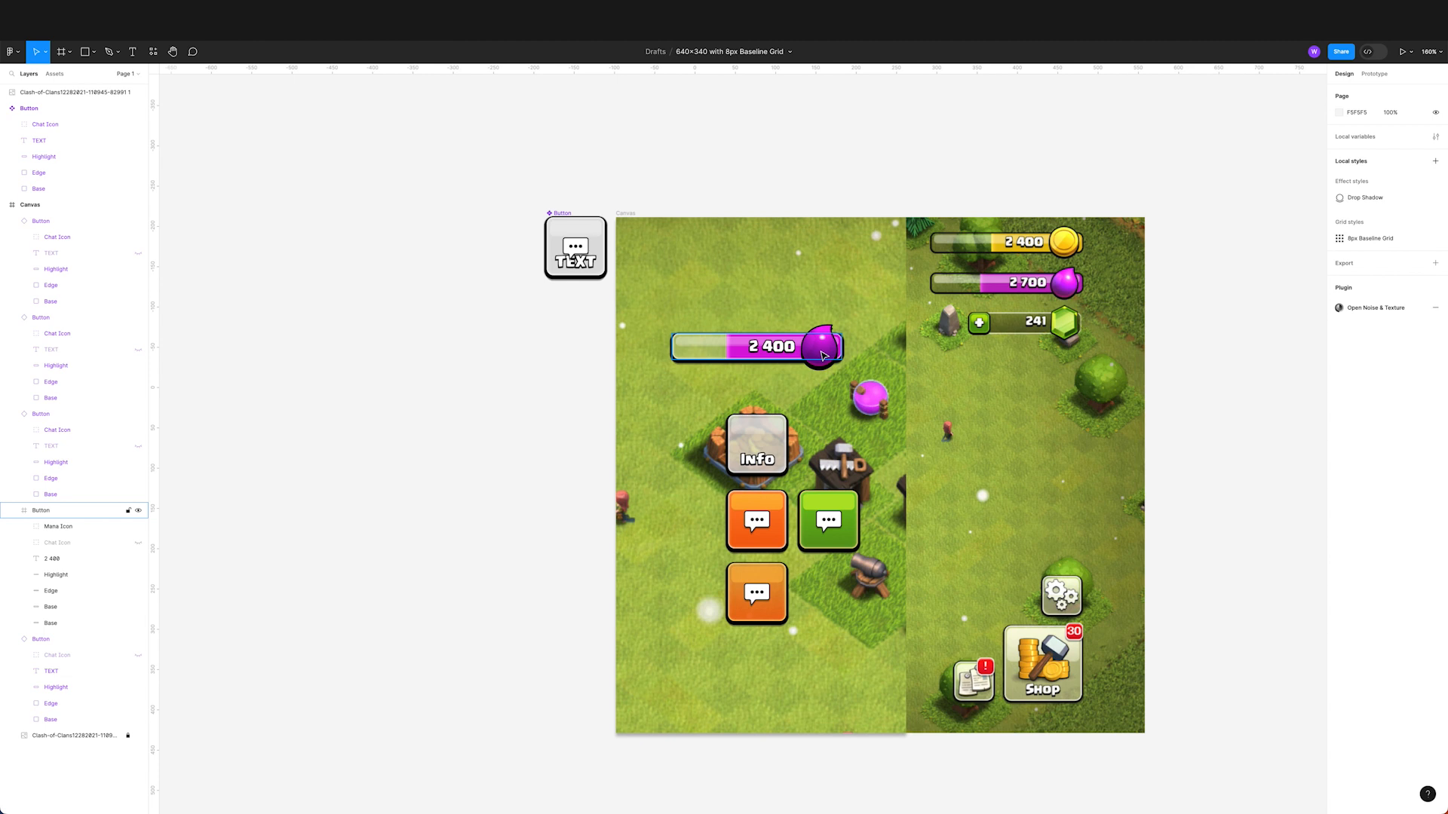
pyautogui.click(824, 357)
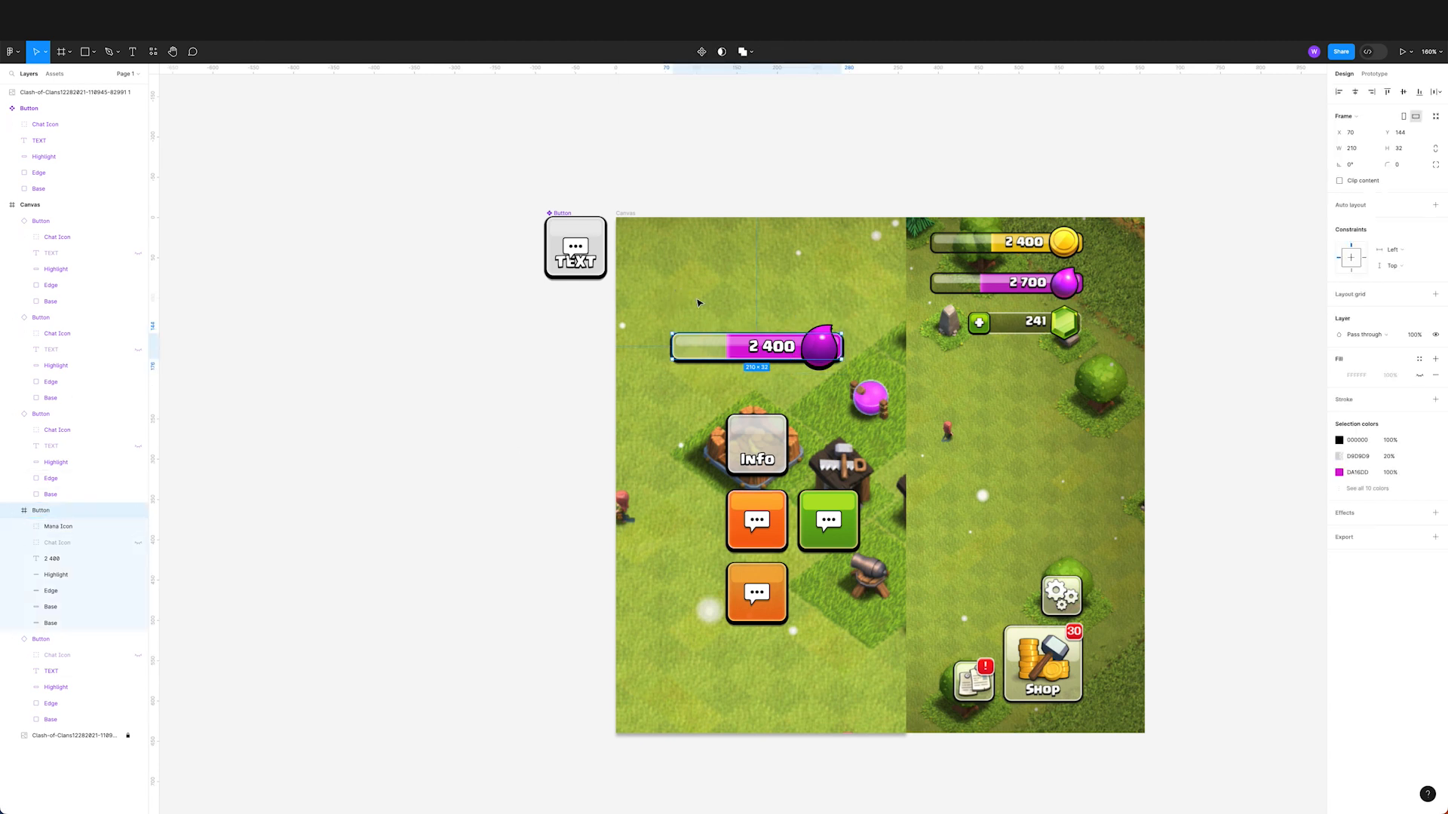
pyautogui.moveTo(827, 350); pyautogui.dragTo(834, 381)
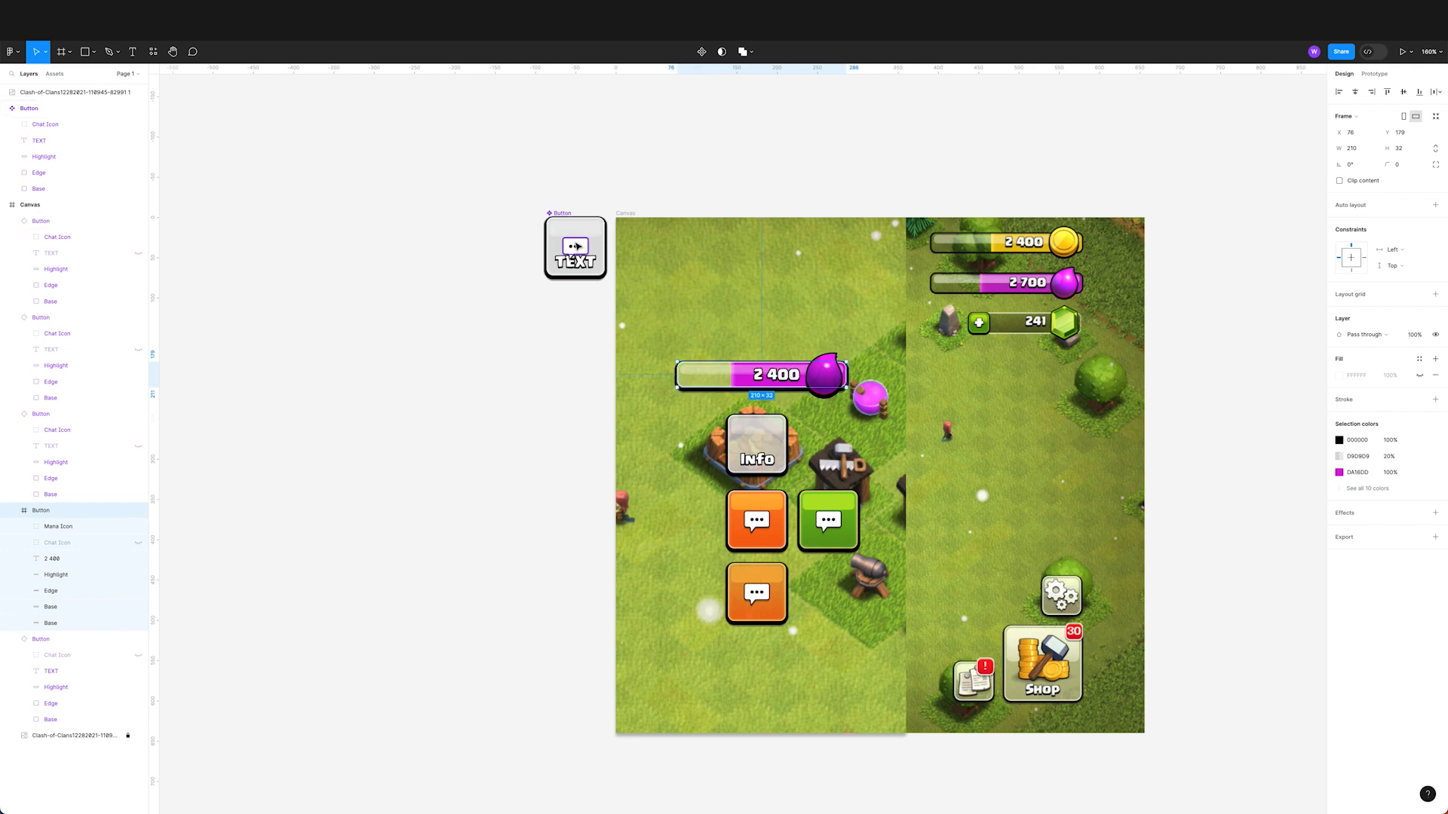
# Step: Scale up the Chat Icon group in the main Button component to about 48 by 41, keeping its proportions
pyautogui.keyDown('ctrl'); pyautogui.click(575, 247); pyautogui.keyUp('ctrl')
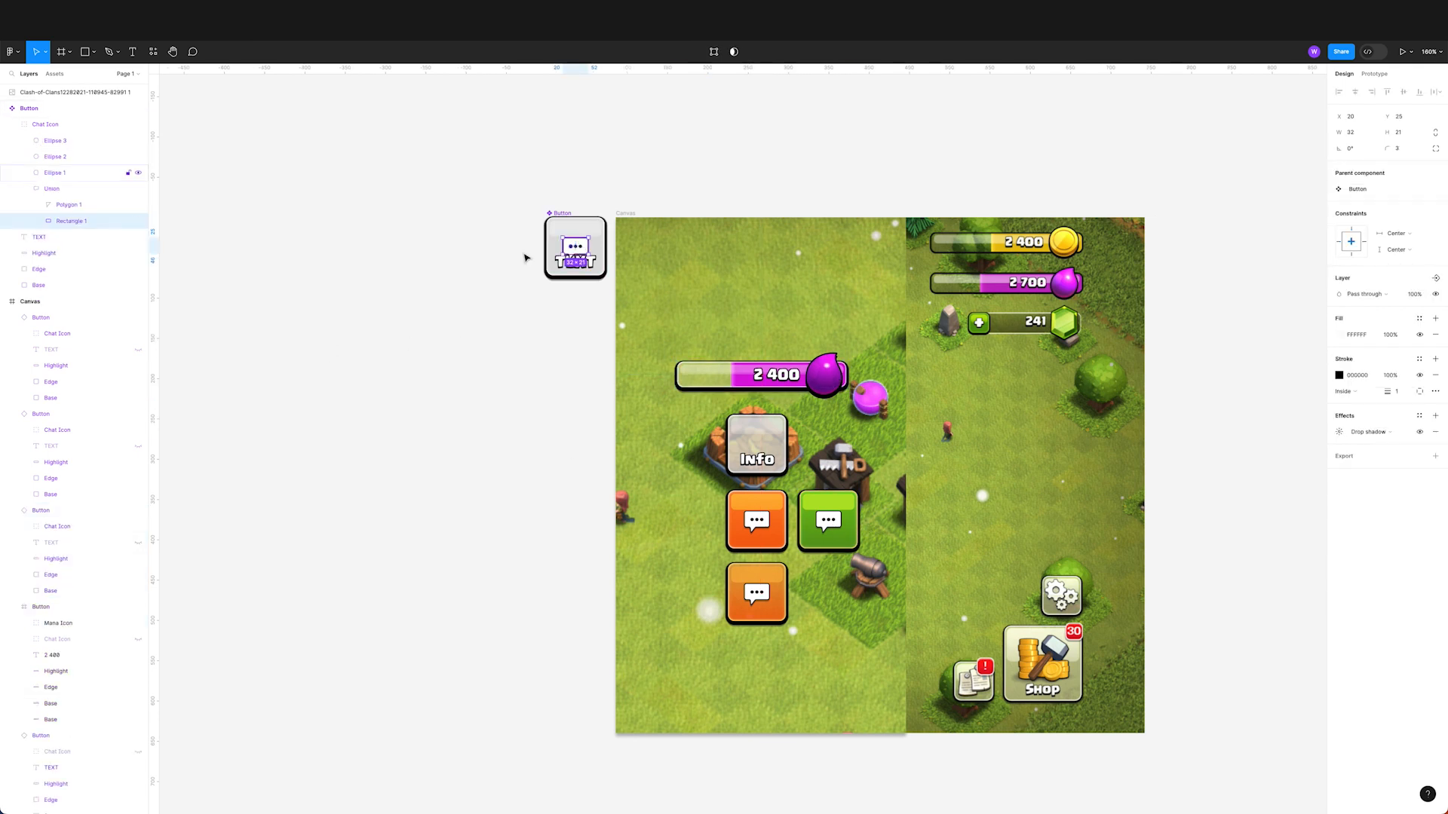
pyautogui.click(25, 188)
pyautogui.click(49, 125)
pyautogui.press('k')
pyautogui.moveTo(589, 238); pyautogui.dragTo(599, 228)
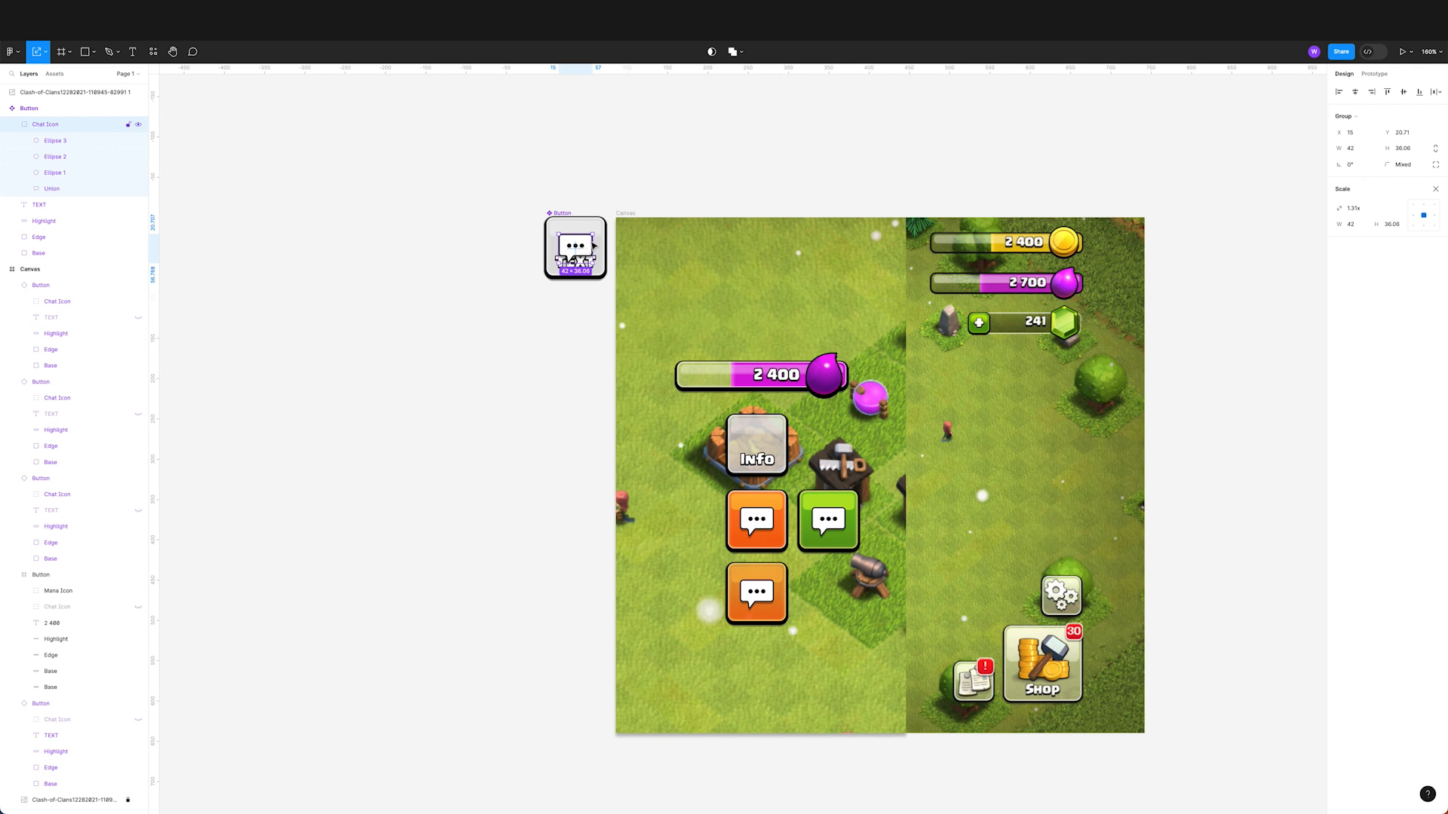
pyautogui.moveTo(593, 231); pyautogui.dragTo(596, 228)
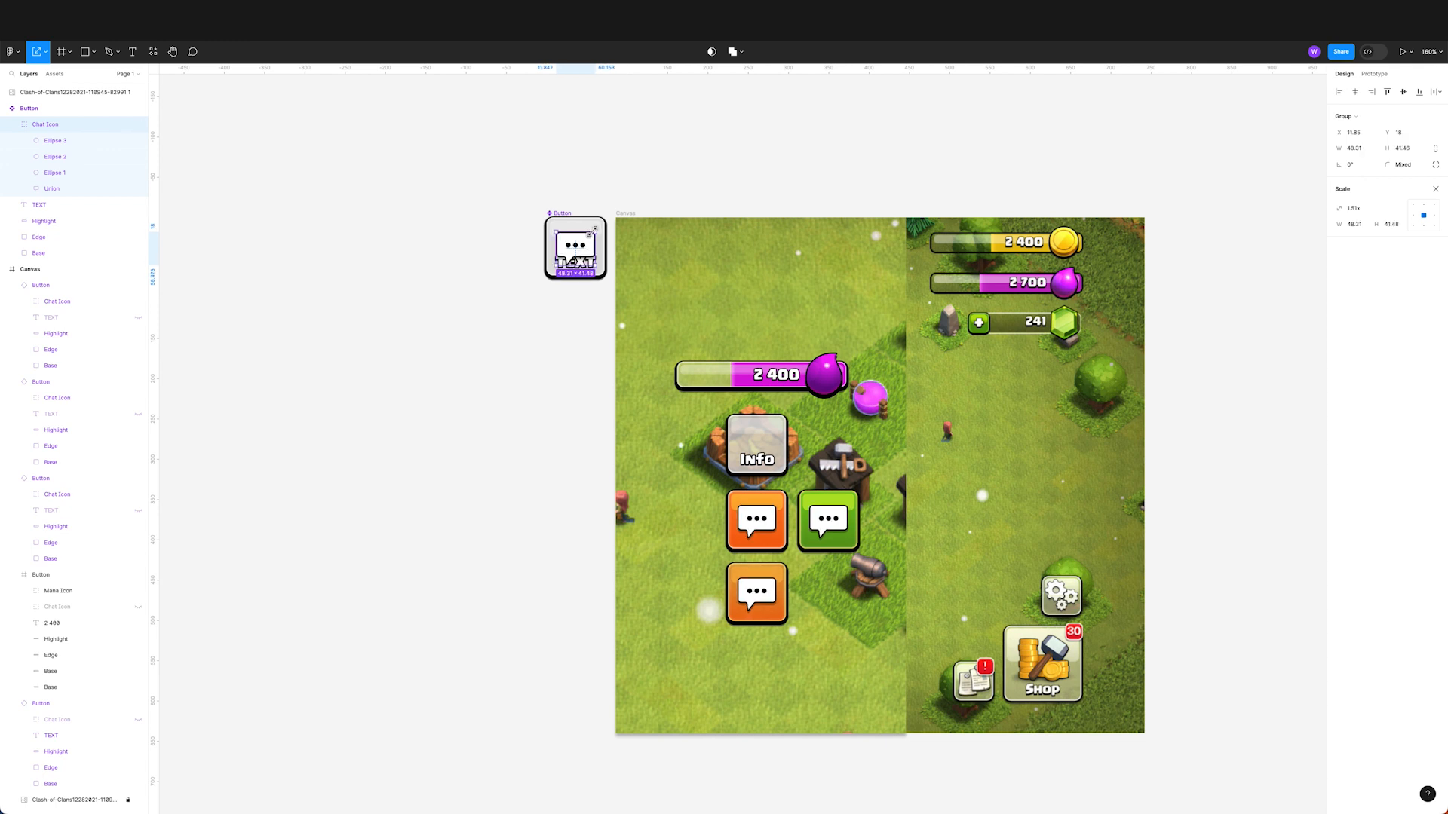
pyautogui.click(541, 377)
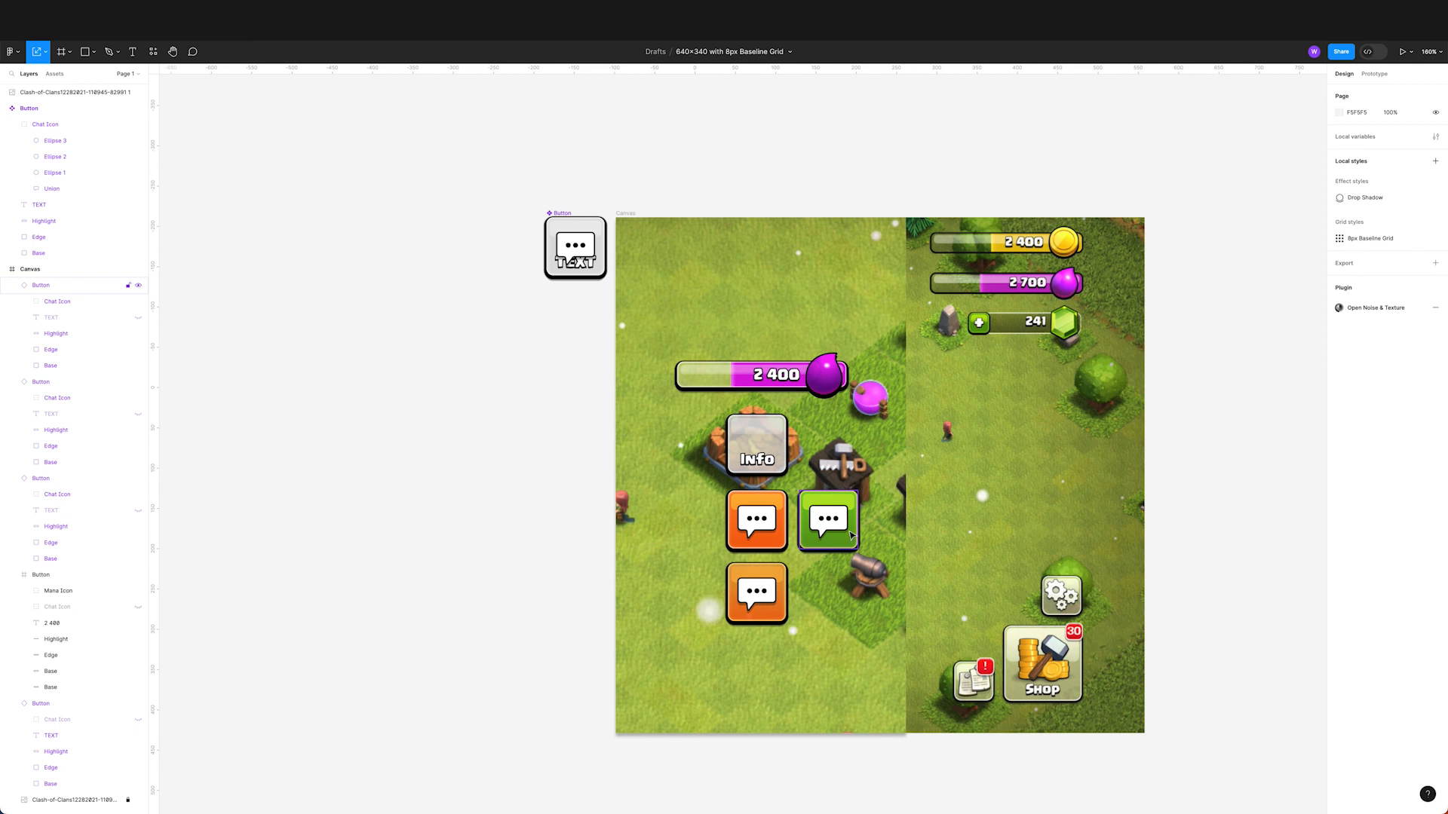
pyautogui.moveTo(987, 546); pyautogui.dragTo(915, 535)
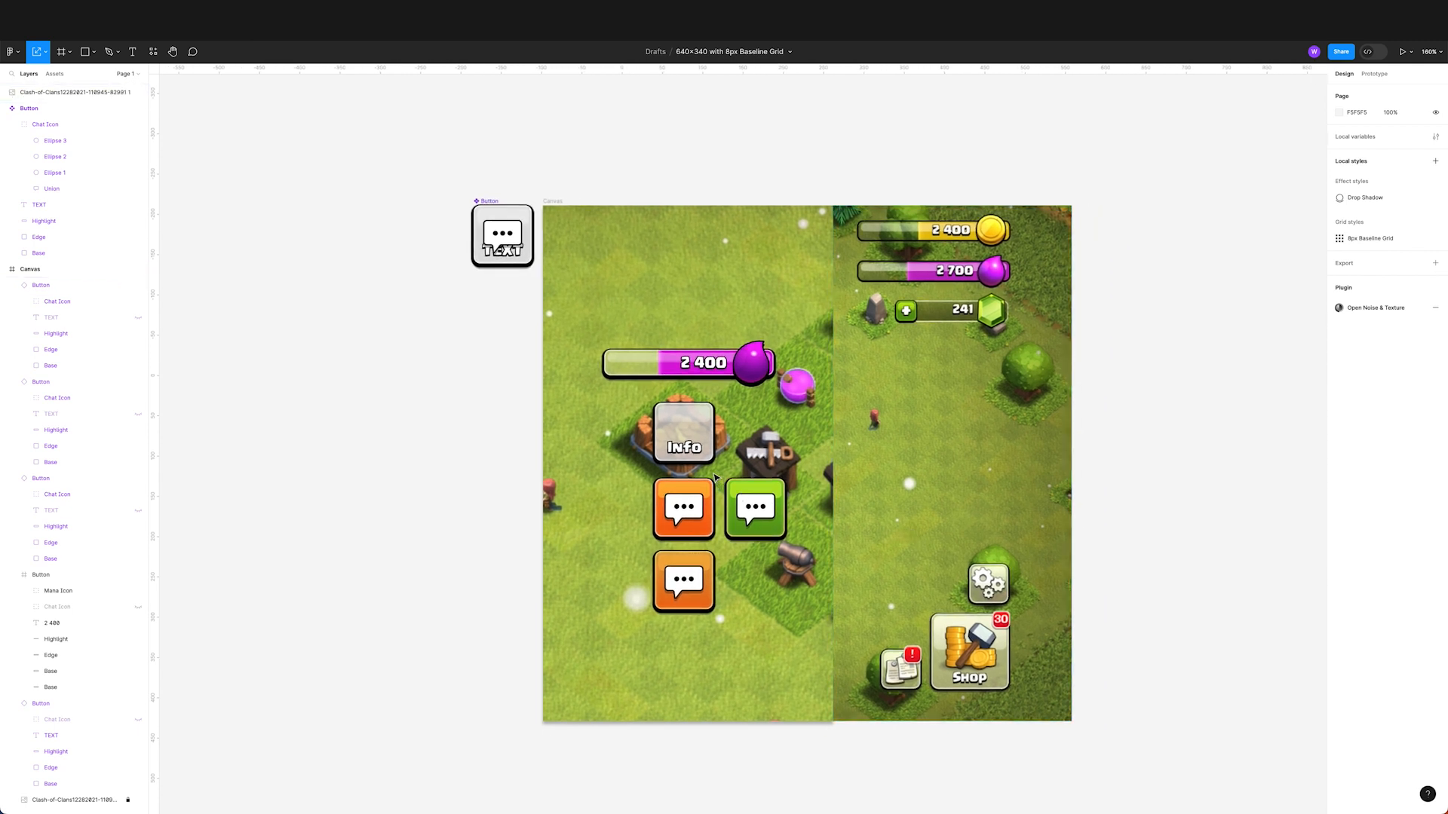
pyautogui.moveTo(899, 444); pyautogui.dragTo(799, 451)
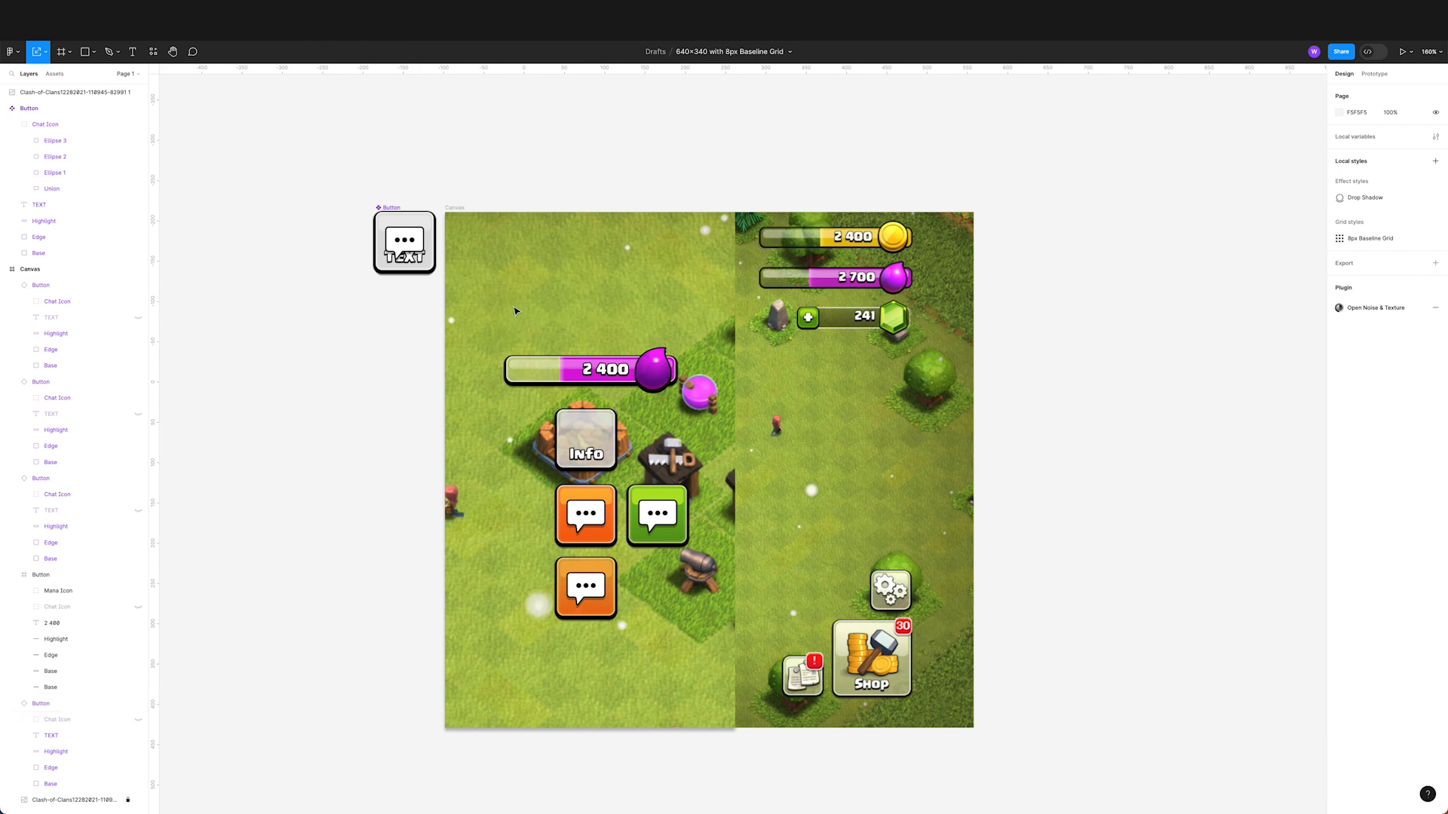
pyautogui.moveTo(513, 311); pyautogui.dragTo(675, 638)
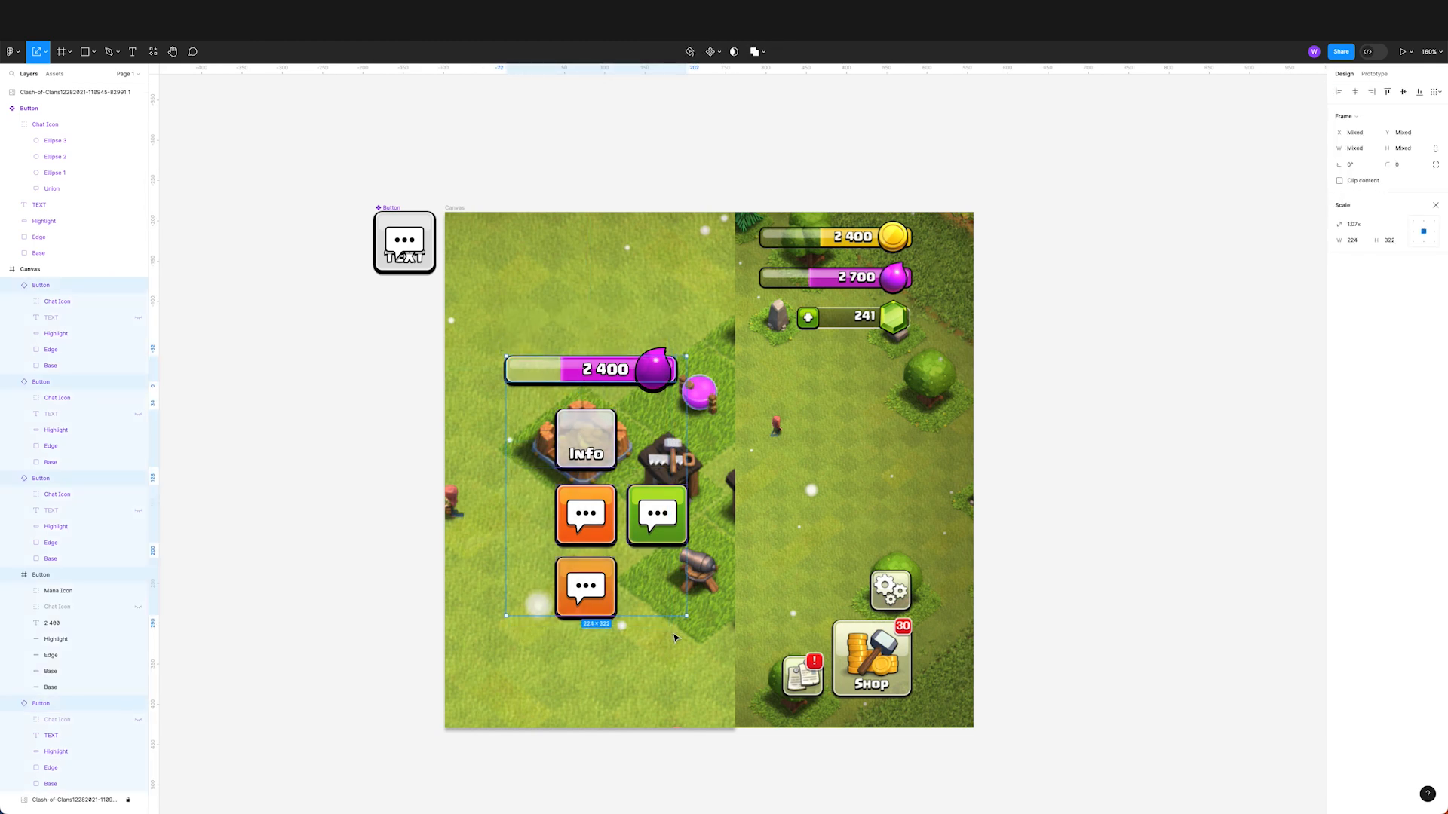
pyautogui.click(675, 650)
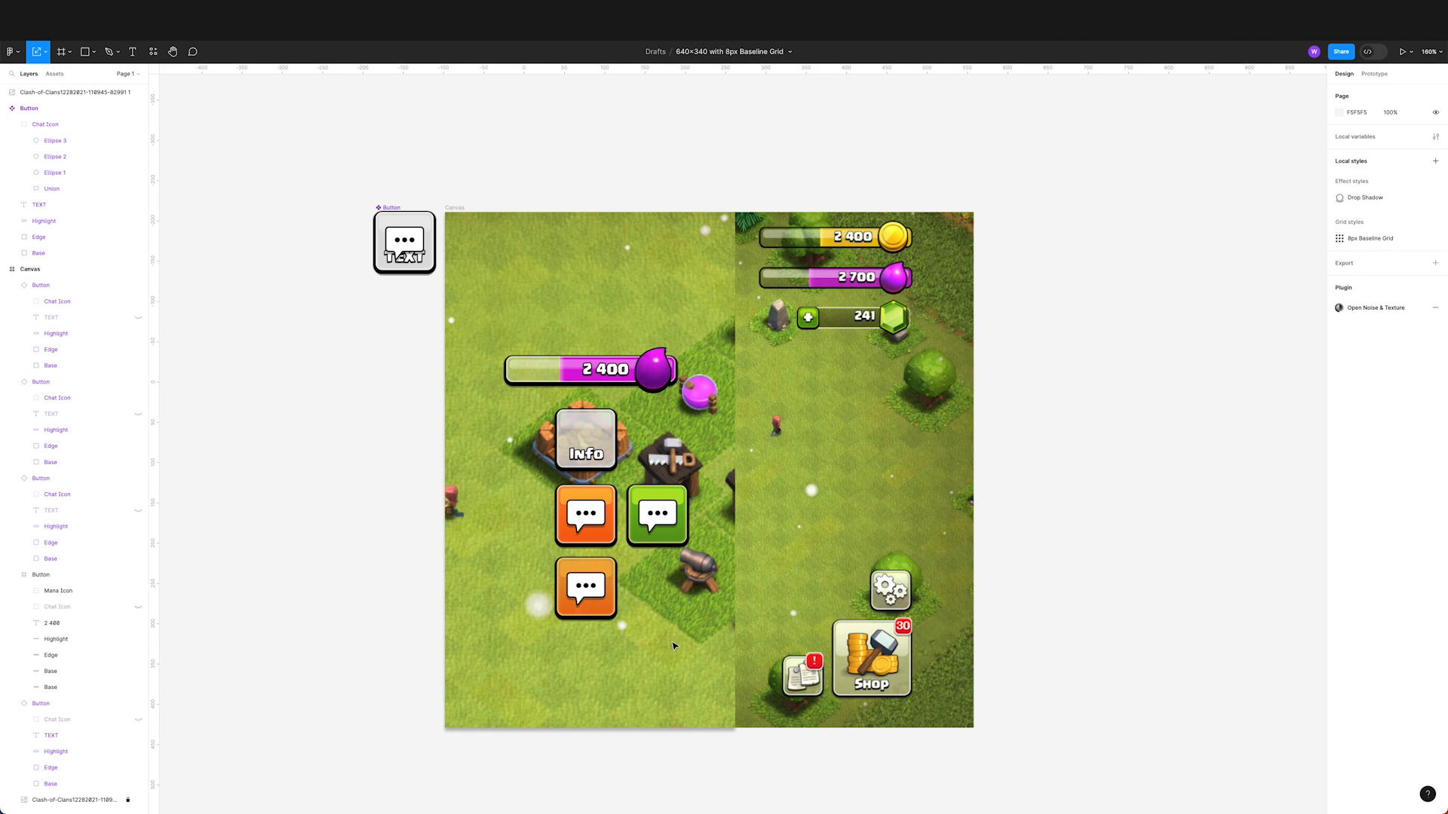
# Step: Check the inner shadow on the green button's Base by hiding it and showing it again
pyautogui.keyDown('super'); pyautogui.click(679, 532); pyautogui.keyUp('super')
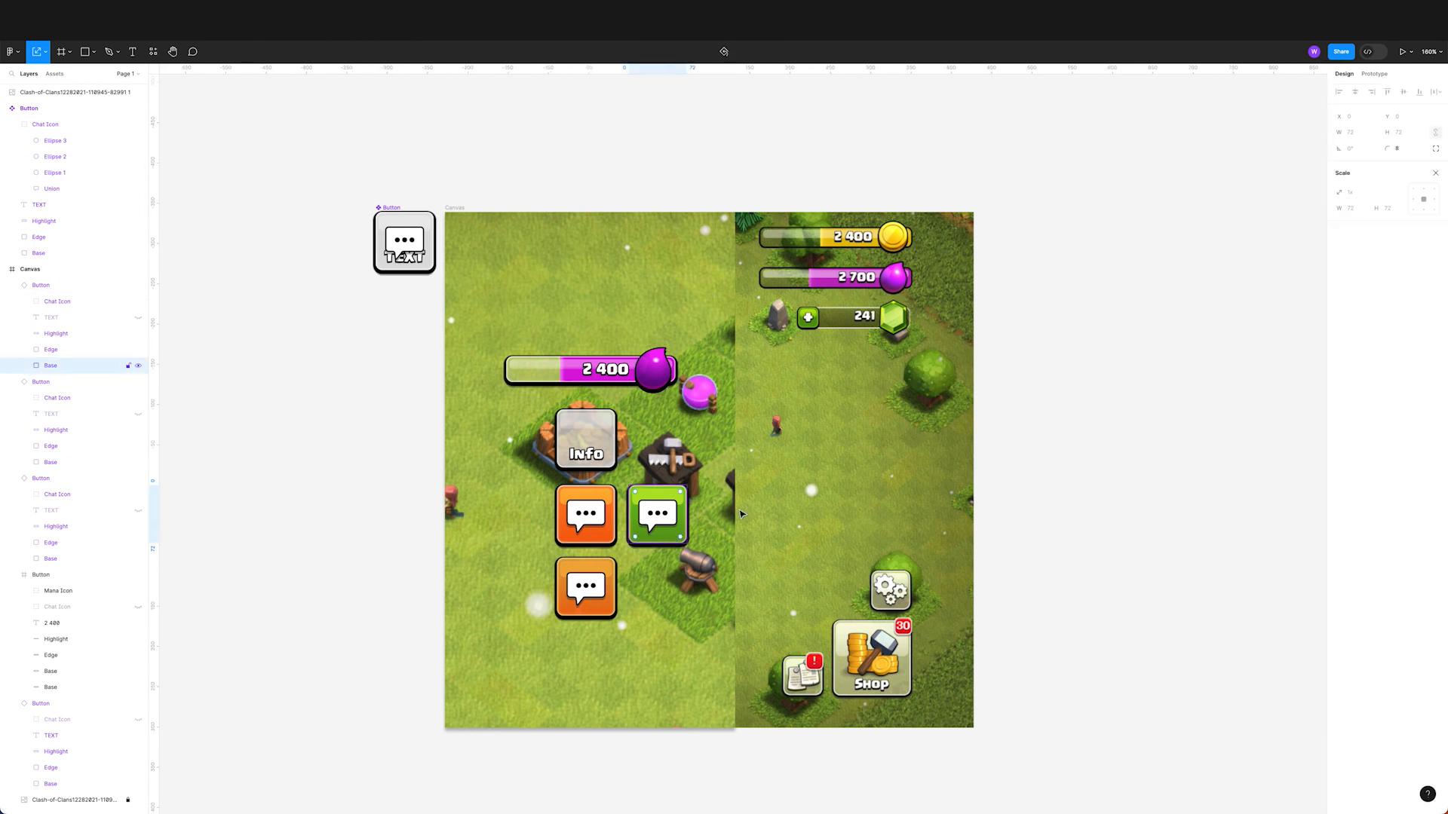
pyautogui.press('v')
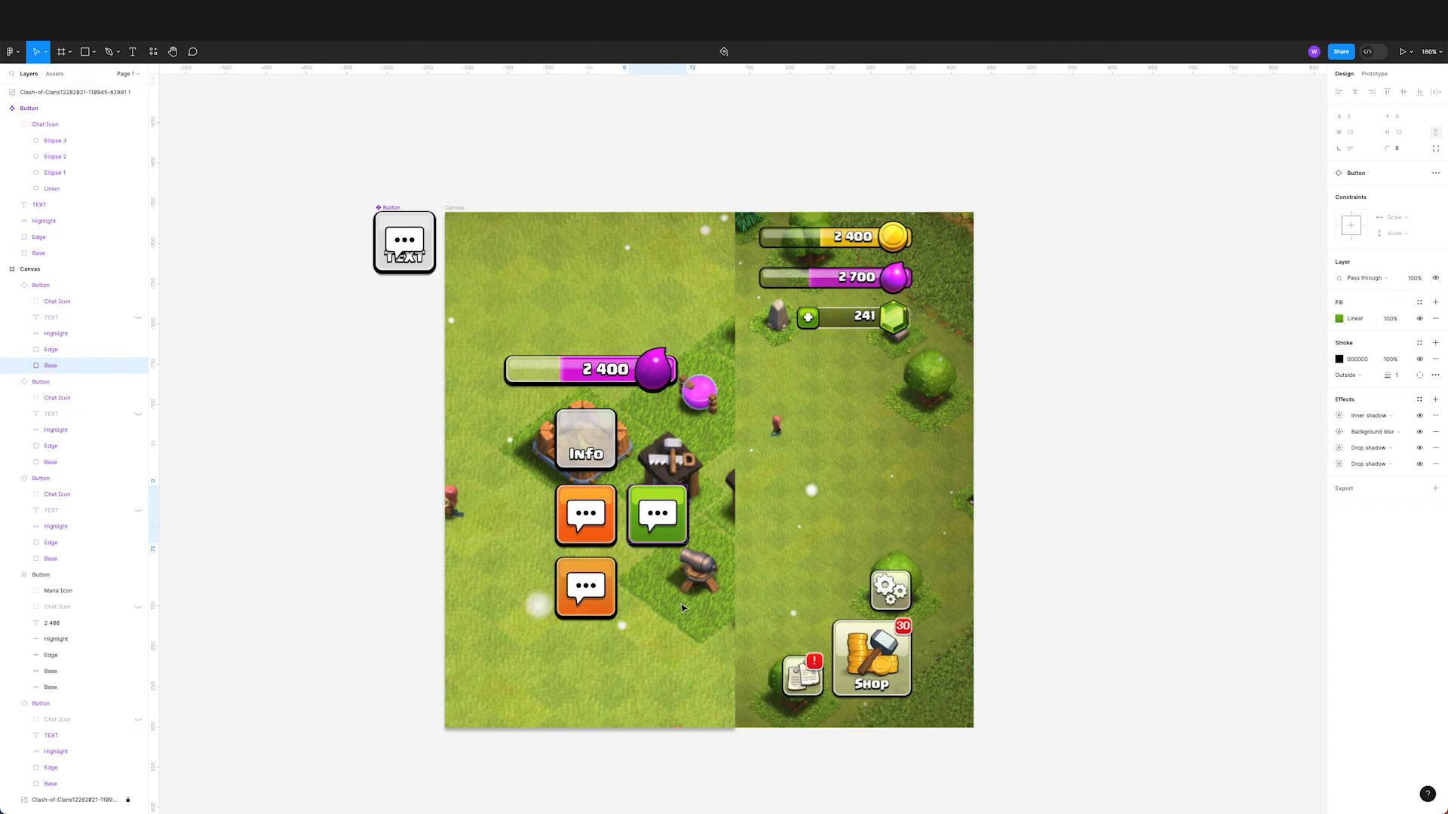
pyautogui.scroll(5, 677, 595)
pyautogui.scroll(-2, 676, 595)
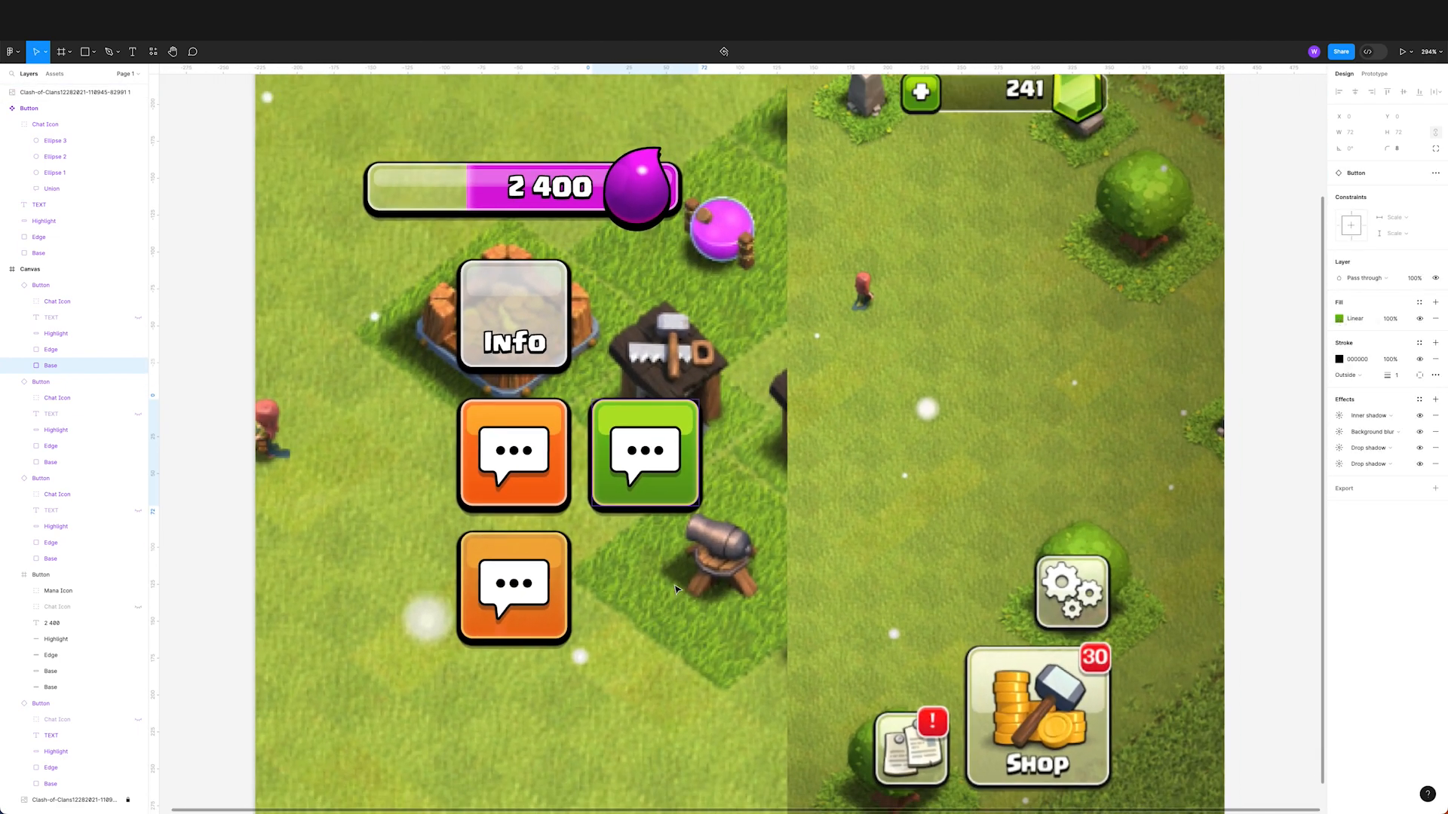
pyautogui.press('Escape')
pyautogui.doubleClick(674, 498)
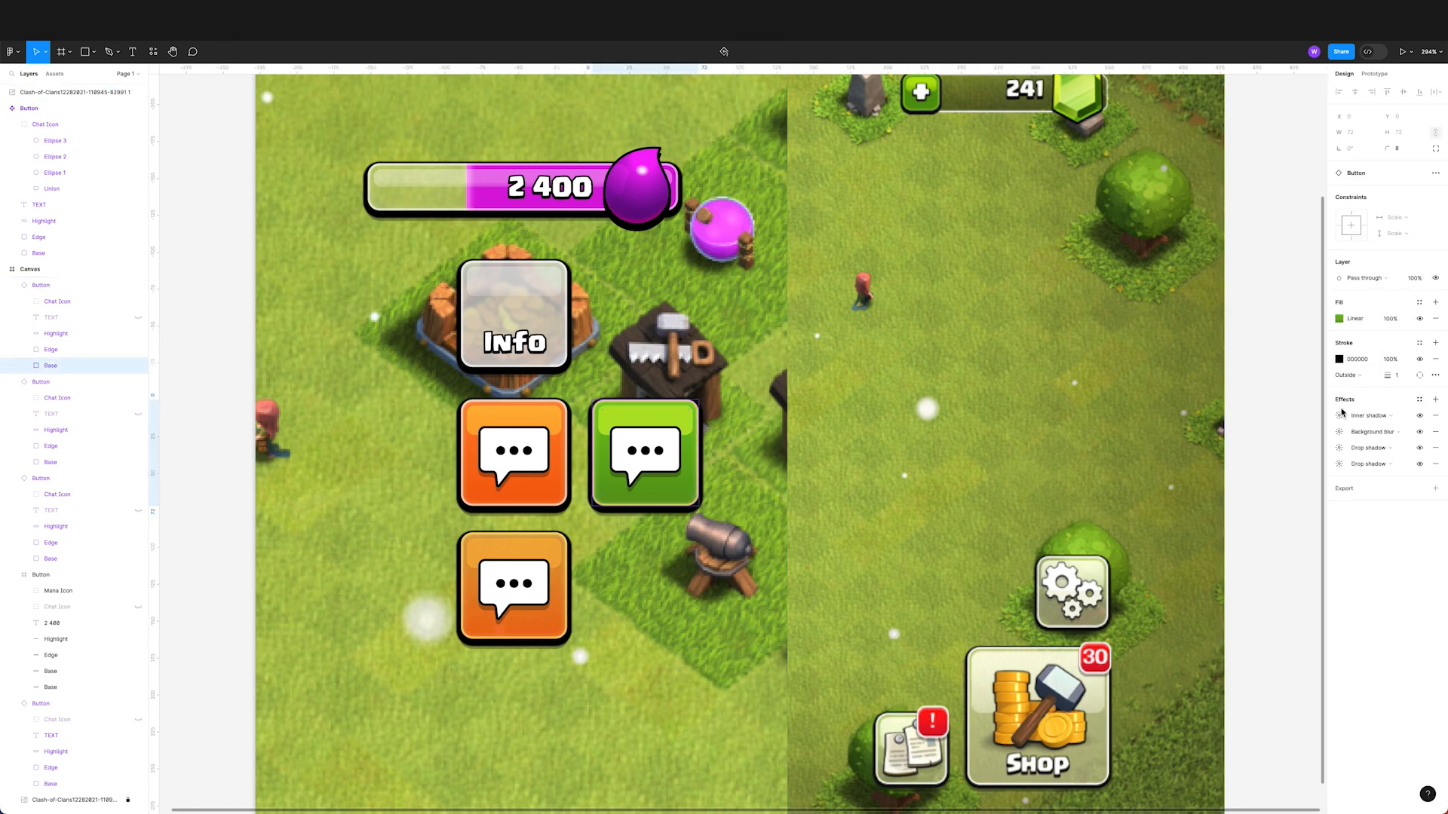
pyautogui.click(1421, 417)
pyautogui.click(1420, 417)
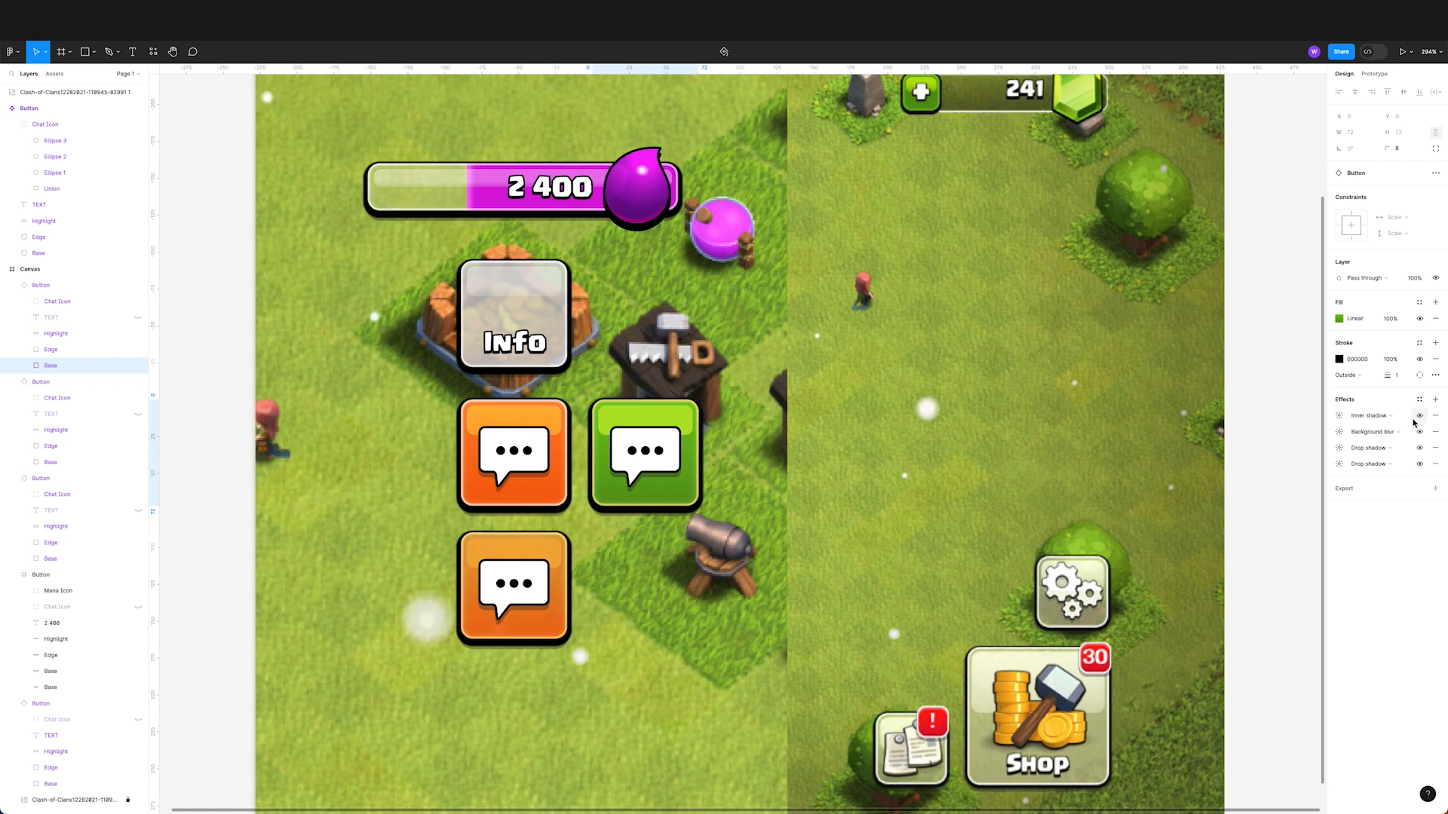
# Step: Change the green button's Edge stroke colour to light green C2FF74 at 71% opacity and clear the selection
pyautogui.click(103, 354)
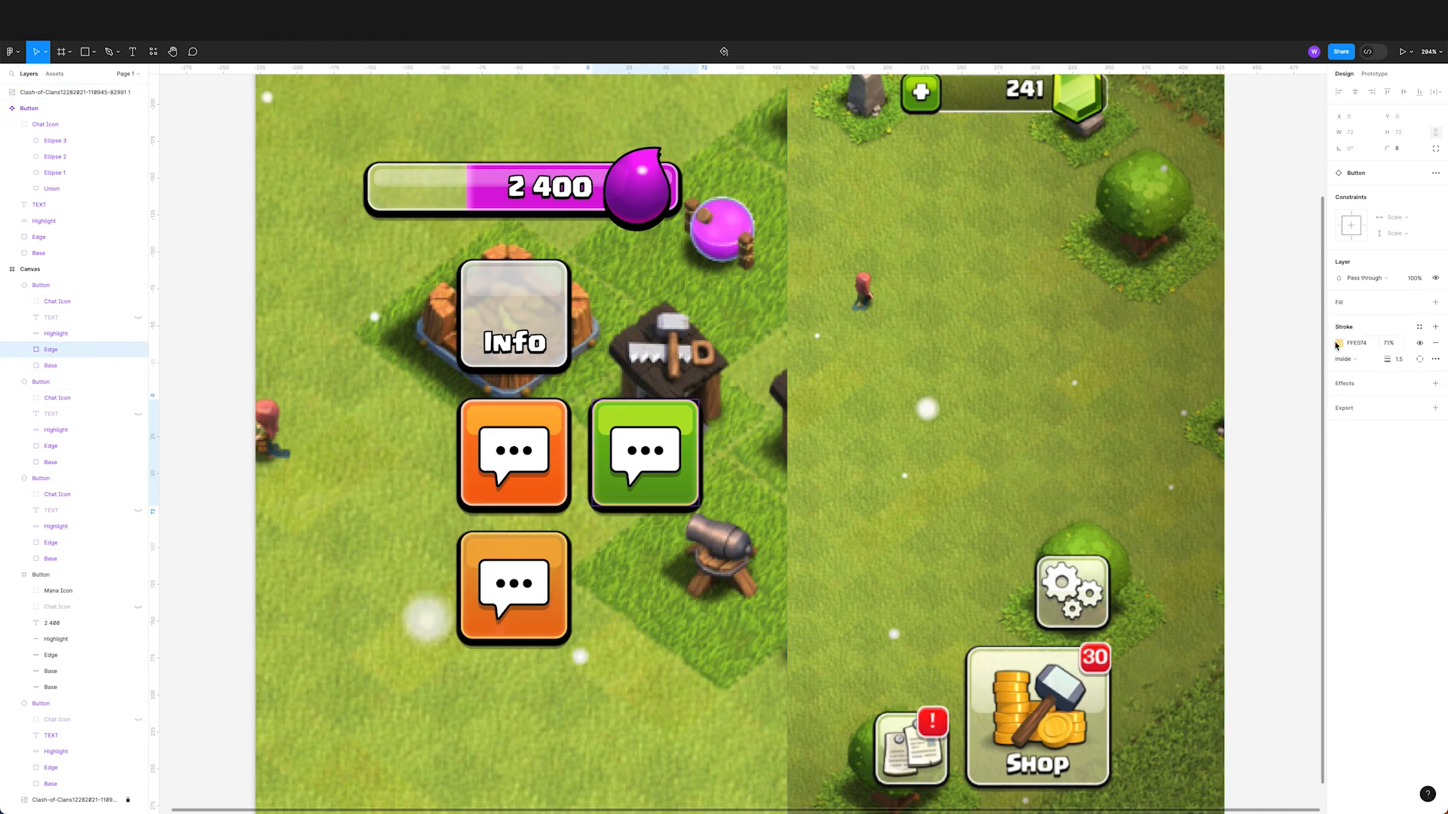
pyautogui.click(1337, 346)
pyautogui.moveTo(1263, 514); pyautogui.dragTo(1257, 513)
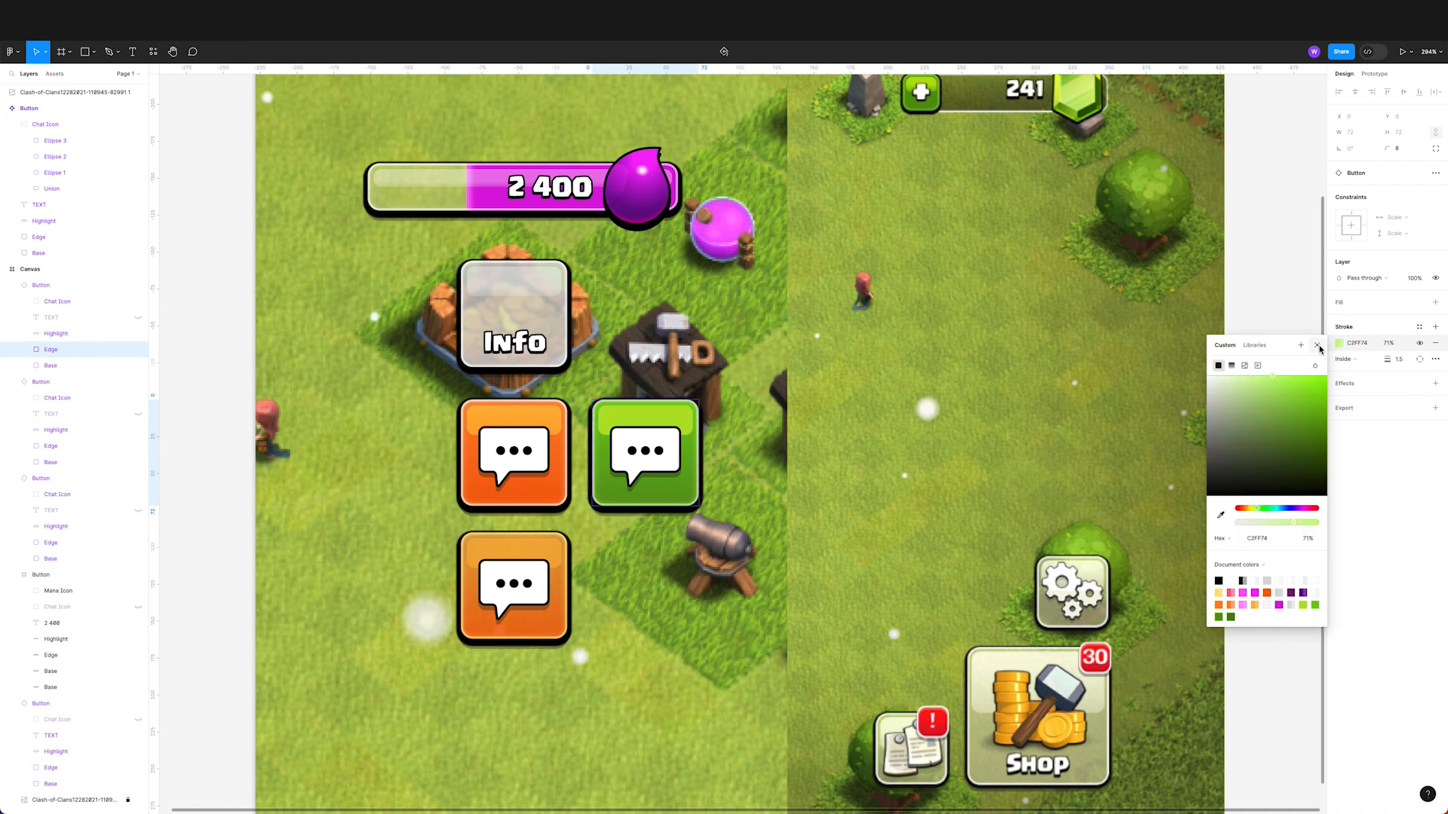
pyautogui.click(1317, 345)
pyautogui.click(948, 434)
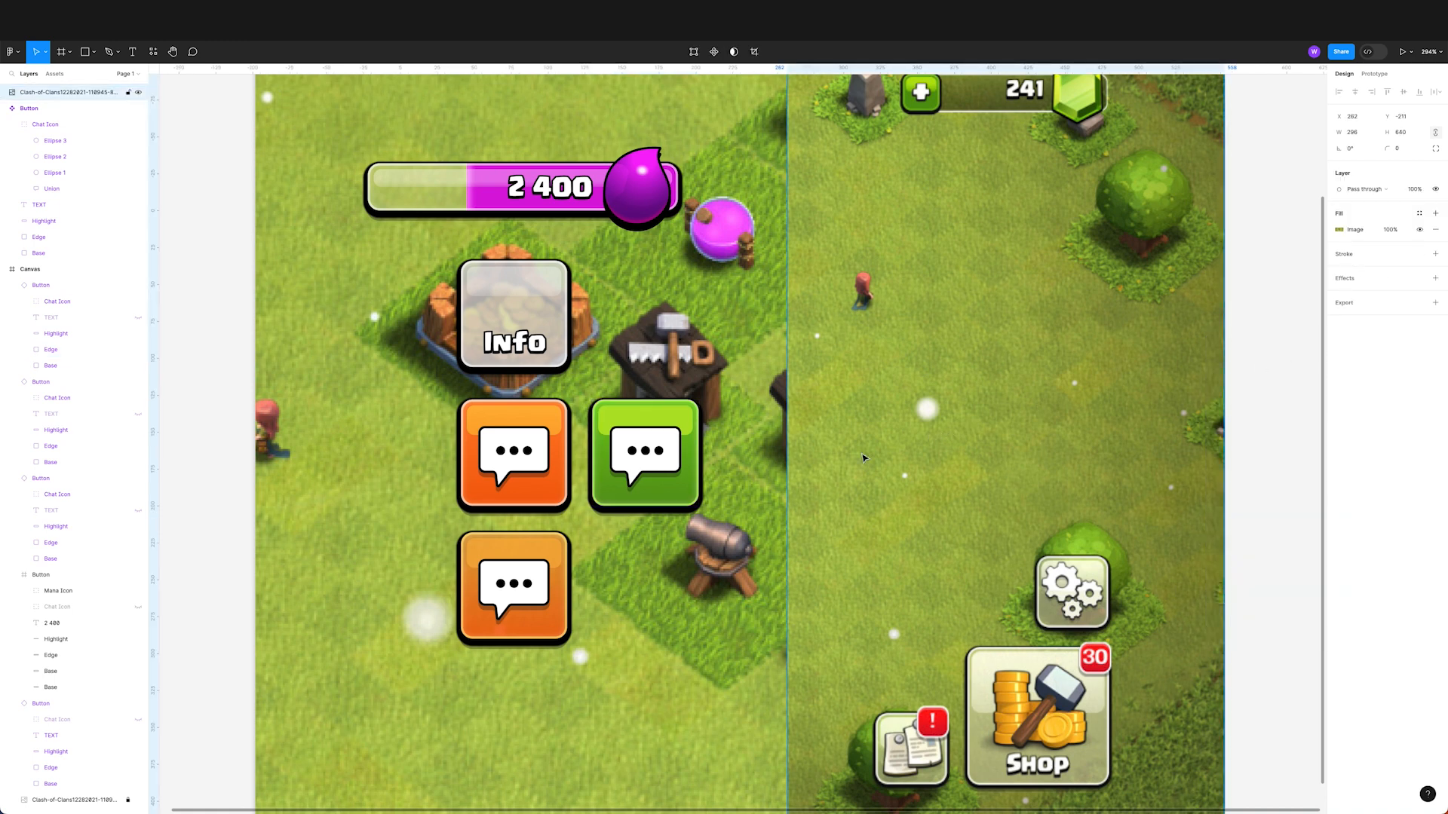
pyautogui.keyDown('ctrl'); pyautogui.scroll(-5, 864, 457); pyautogui.keyUp('ctrl')
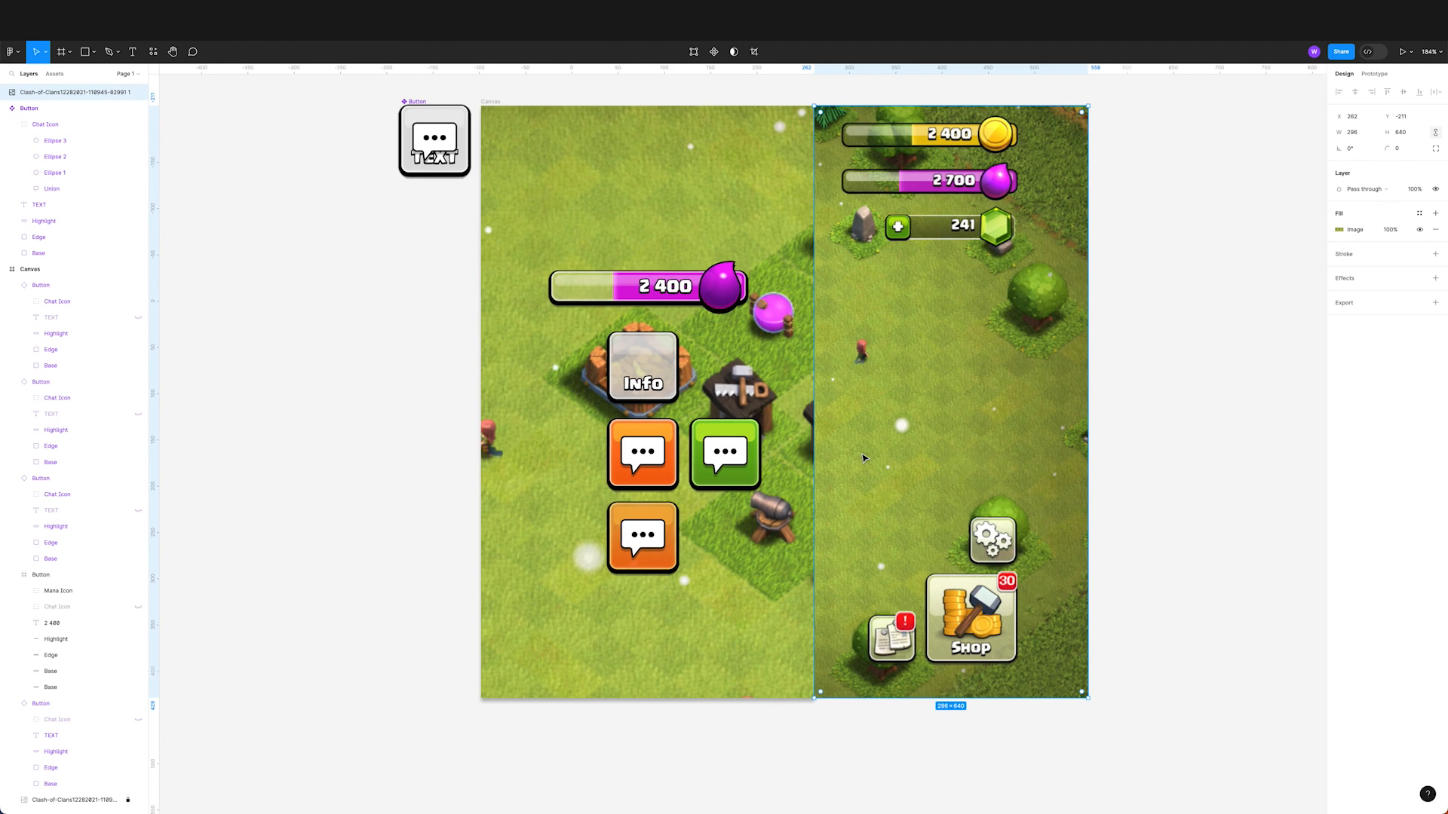
pyautogui.scroll(2, 1097, 287)
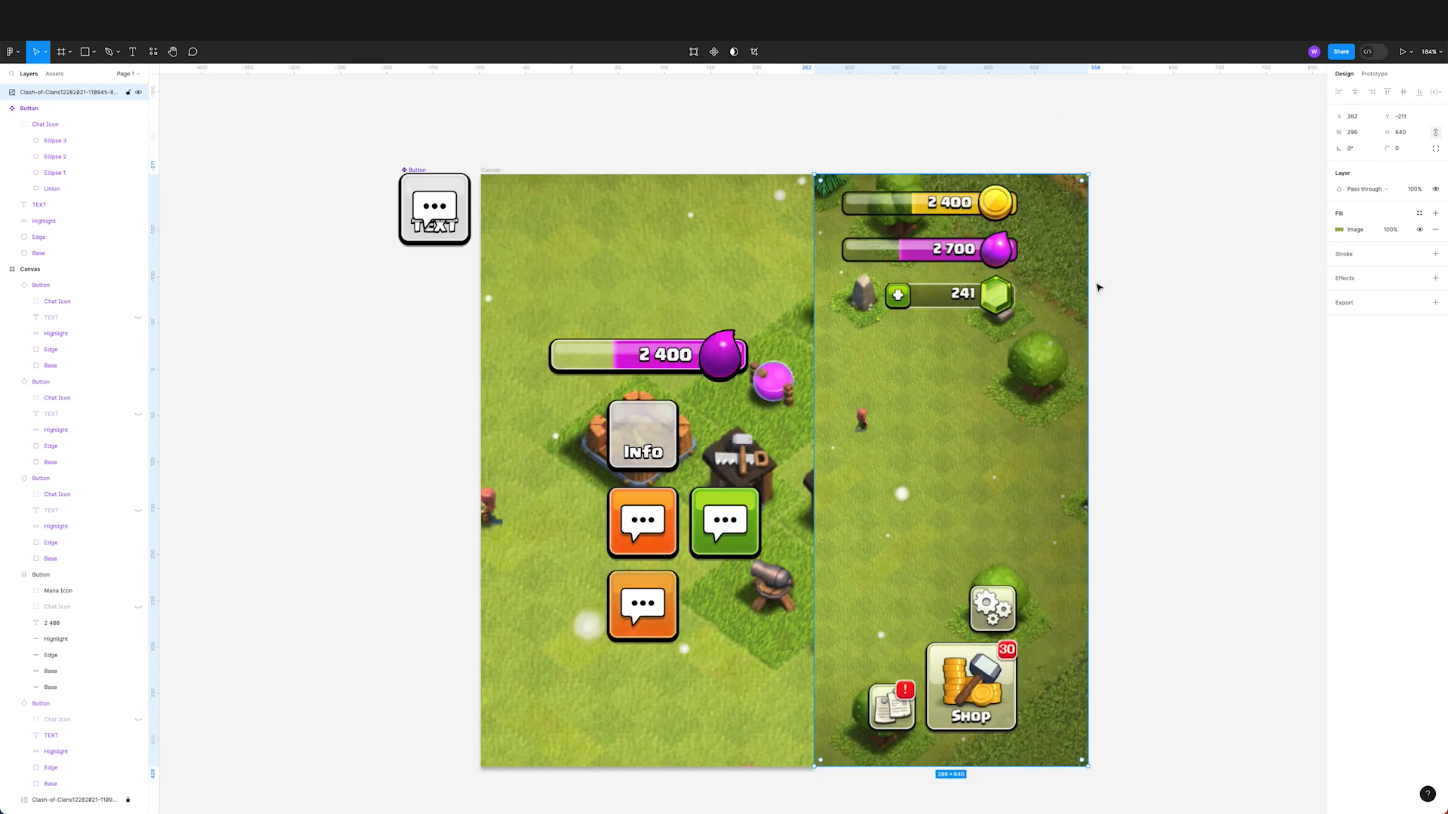
pyautogui.click(1176, 295)
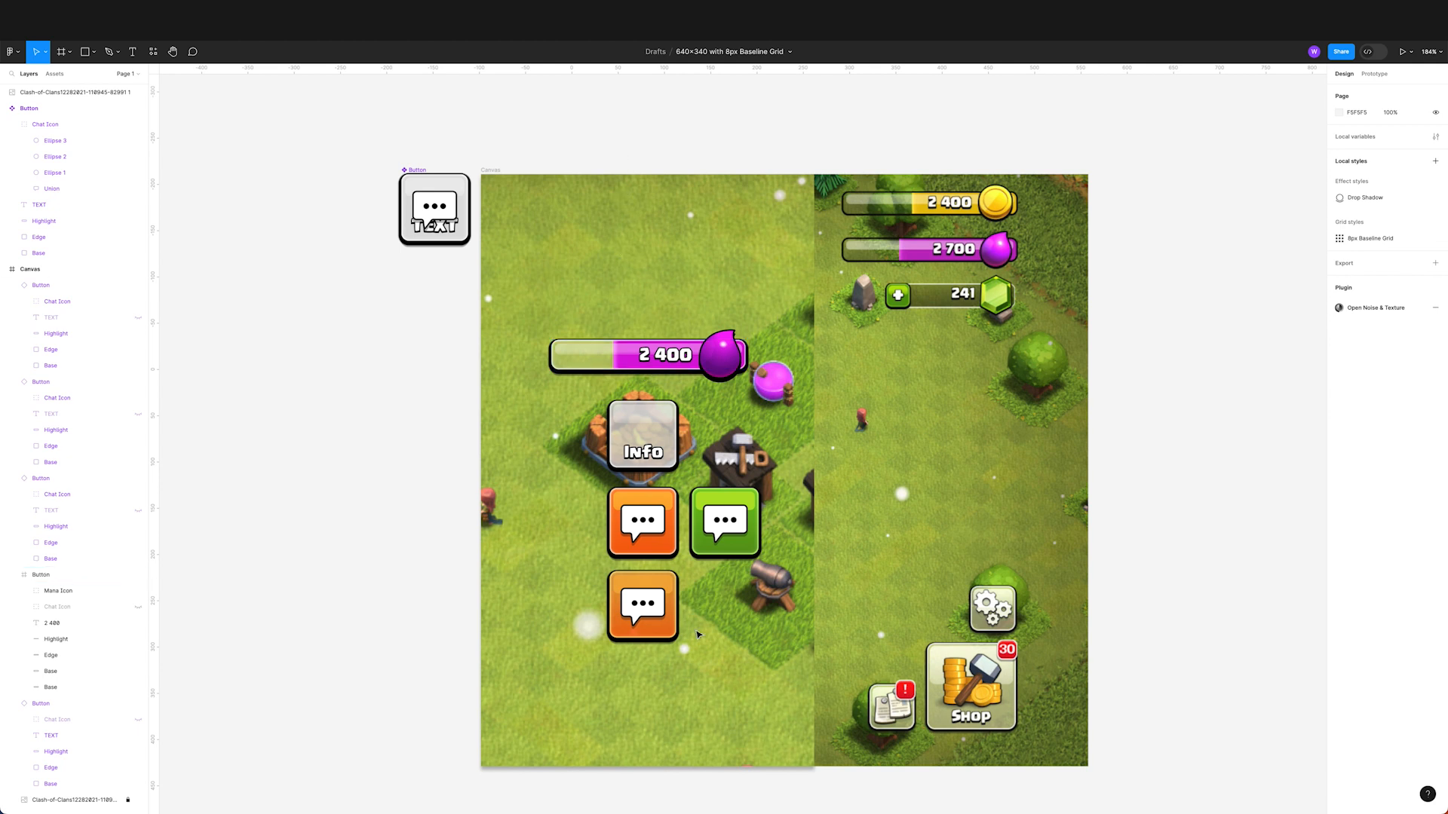
# Step: Collapse the elixir resource bar's frame and rename it Progress
pyautogui.click(661, 355)
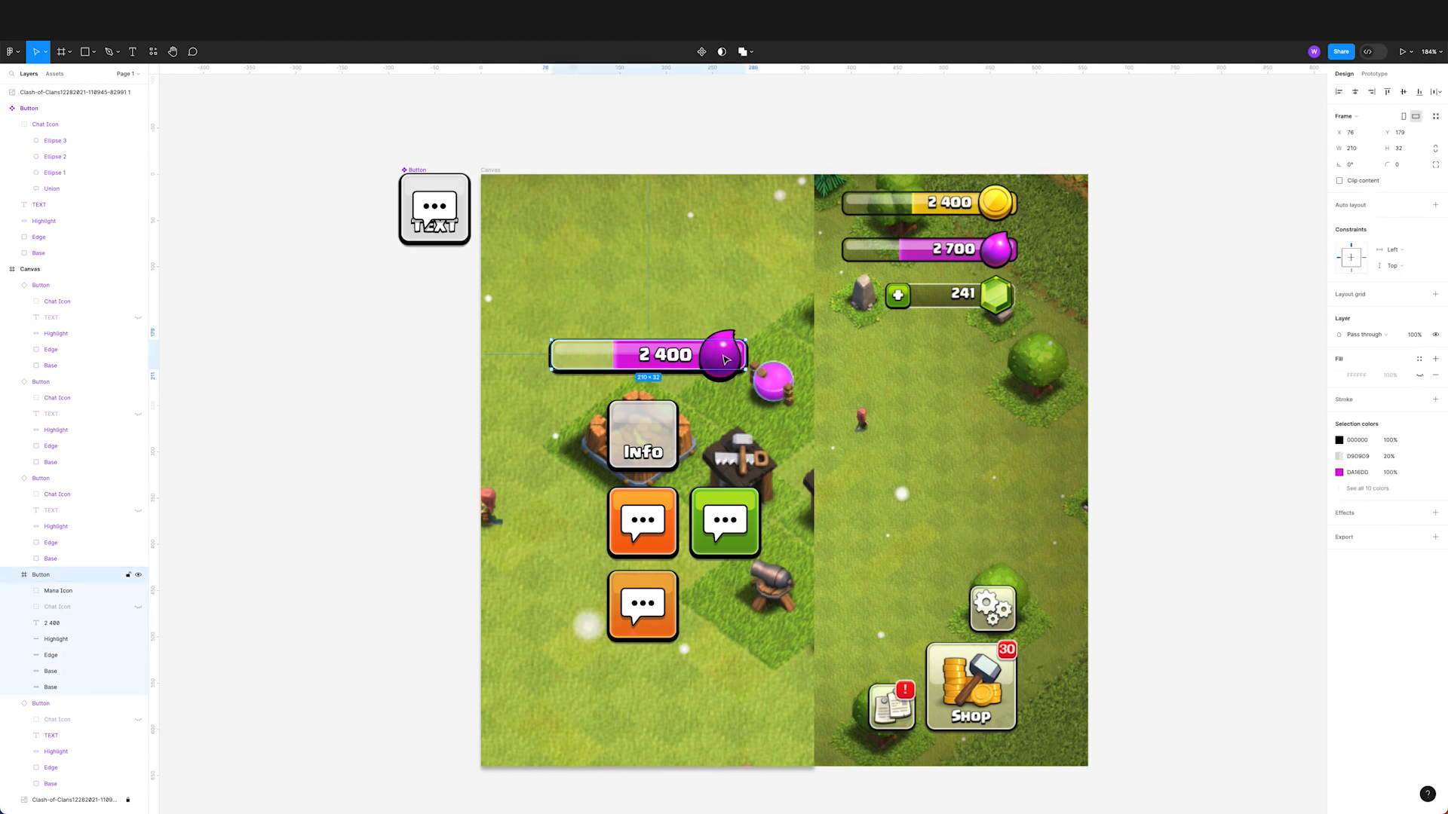
pyautogui.click(18, 577)
pyautogui.doubleClick(37, 575)
pyautogui.write('Progress')
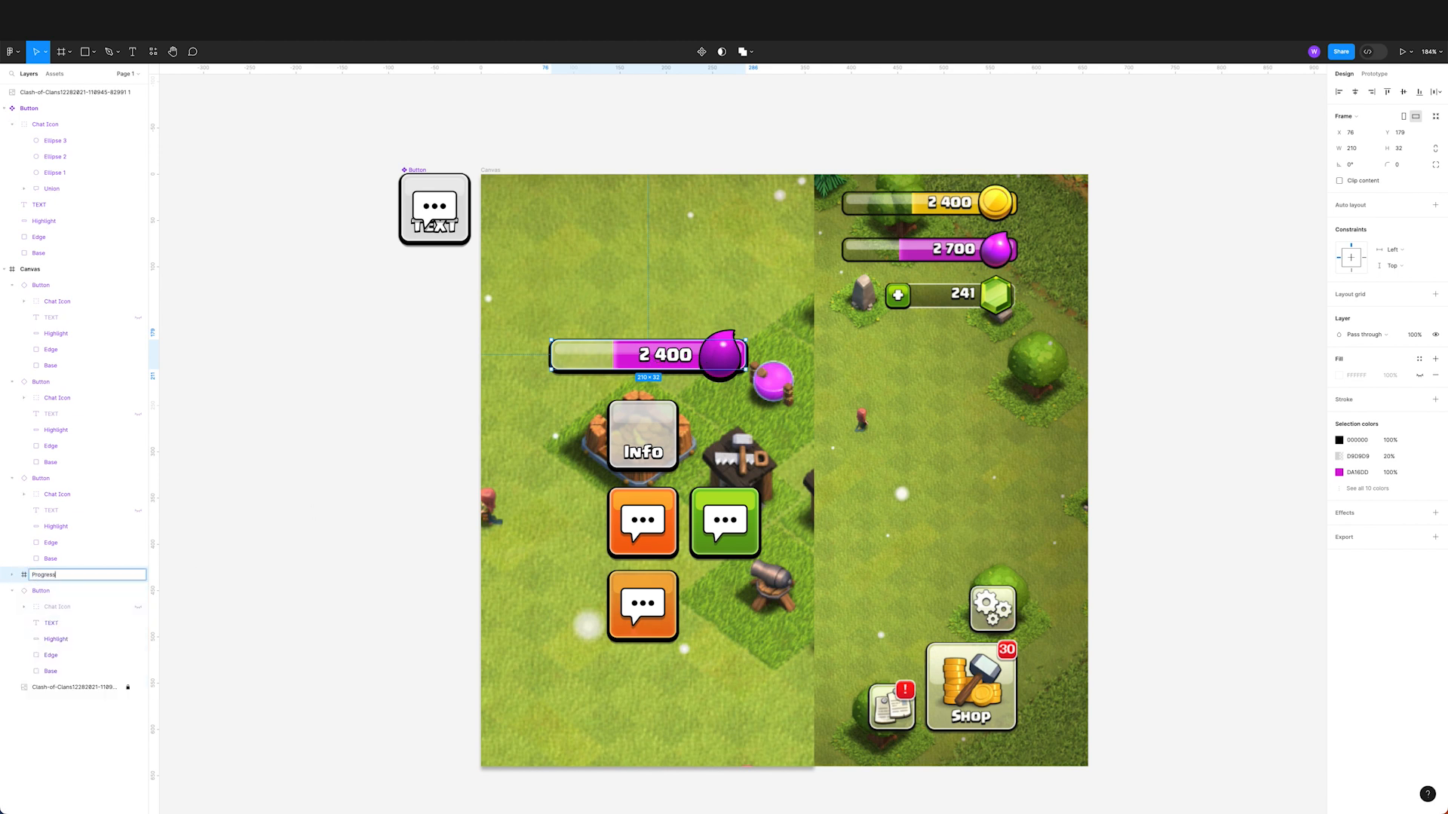
pyautogui.press('Return')
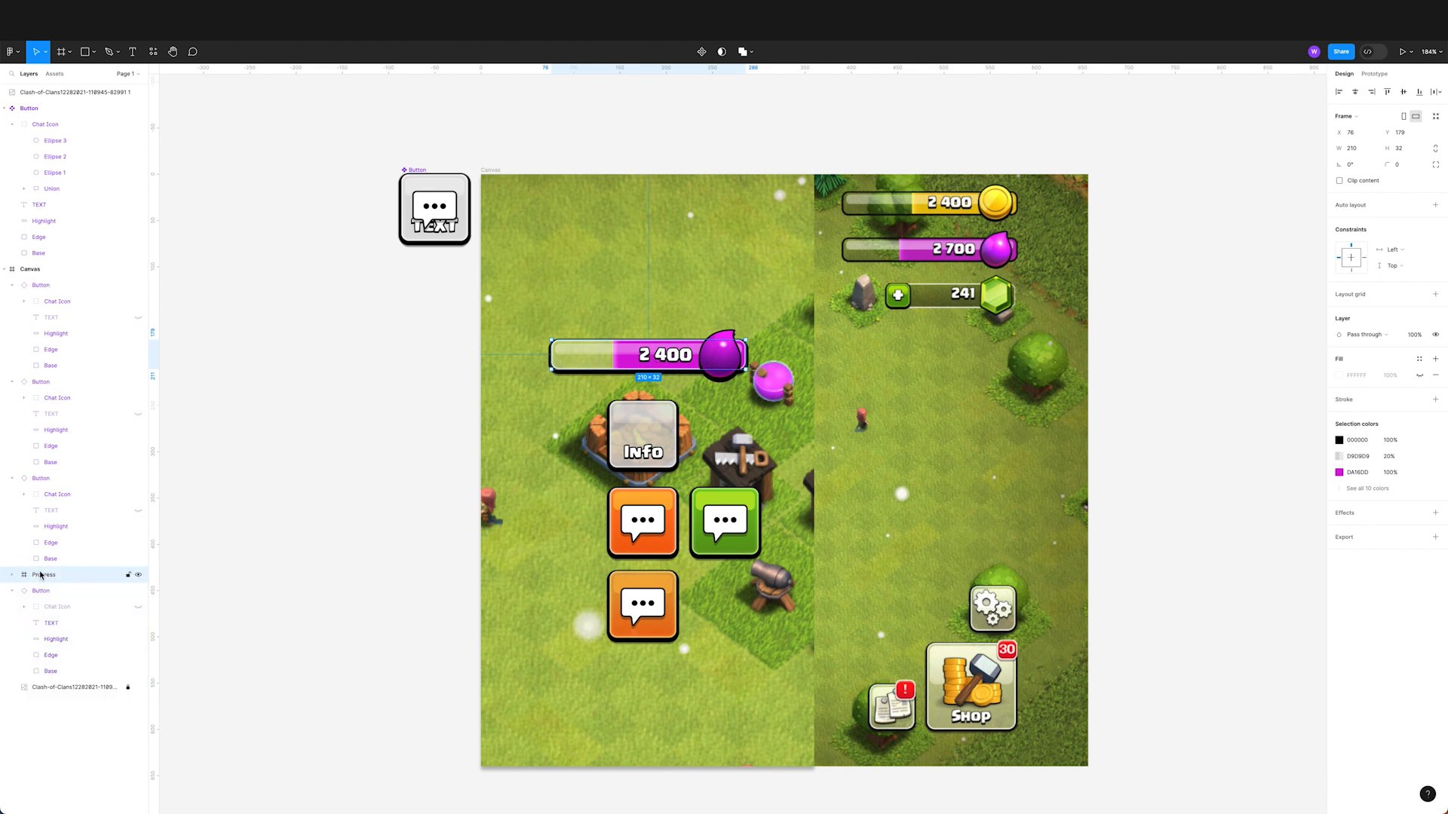
# Step: Turn the Progress bar into a component and move it off the canvas, directly below the main Button component
pyautogui.rightClick(620, 359)
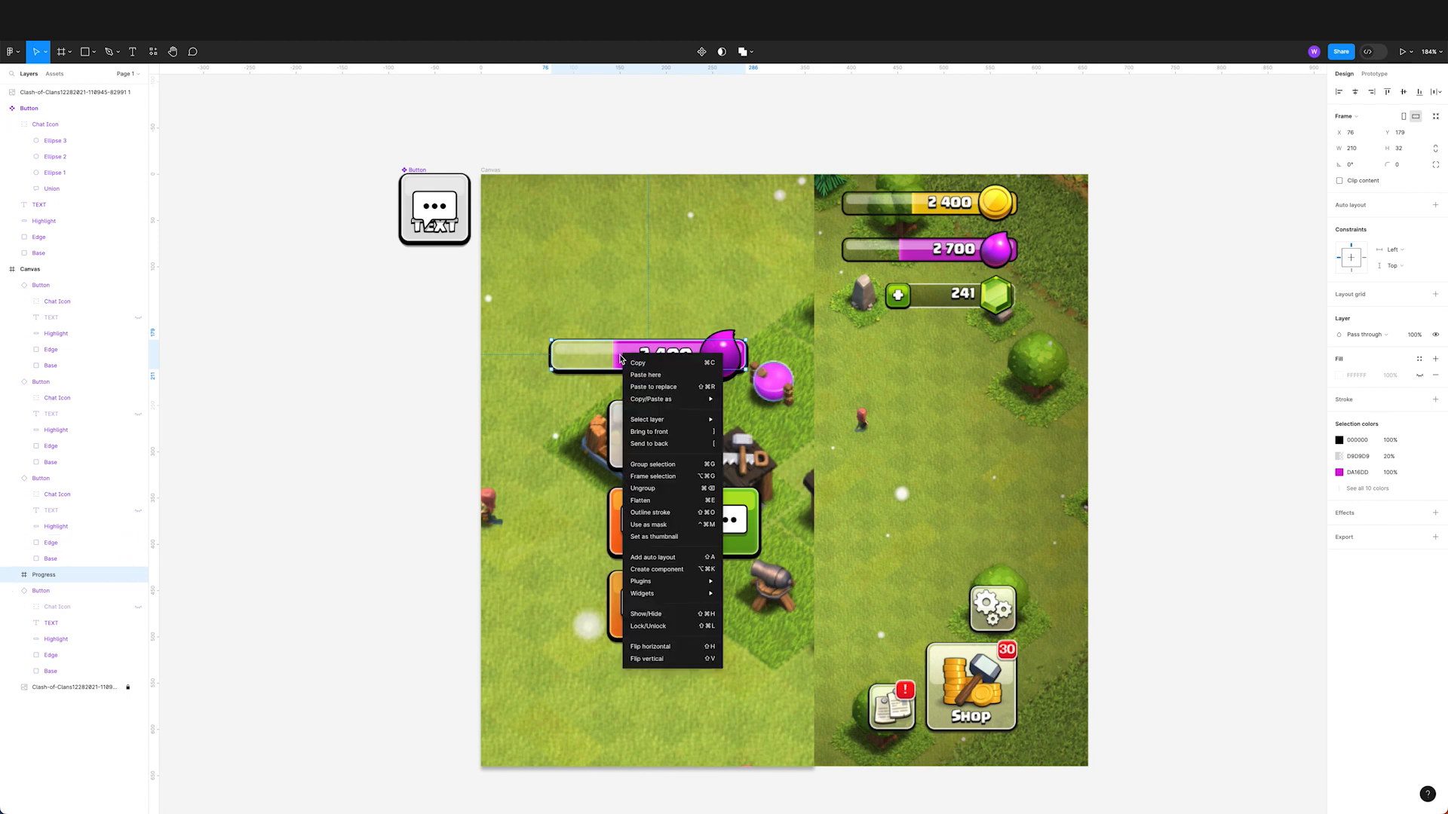
pyautogui.click(658, 571)
pyautogui.moveTo(641, 362); pyautogui.dragTo(396, 286)
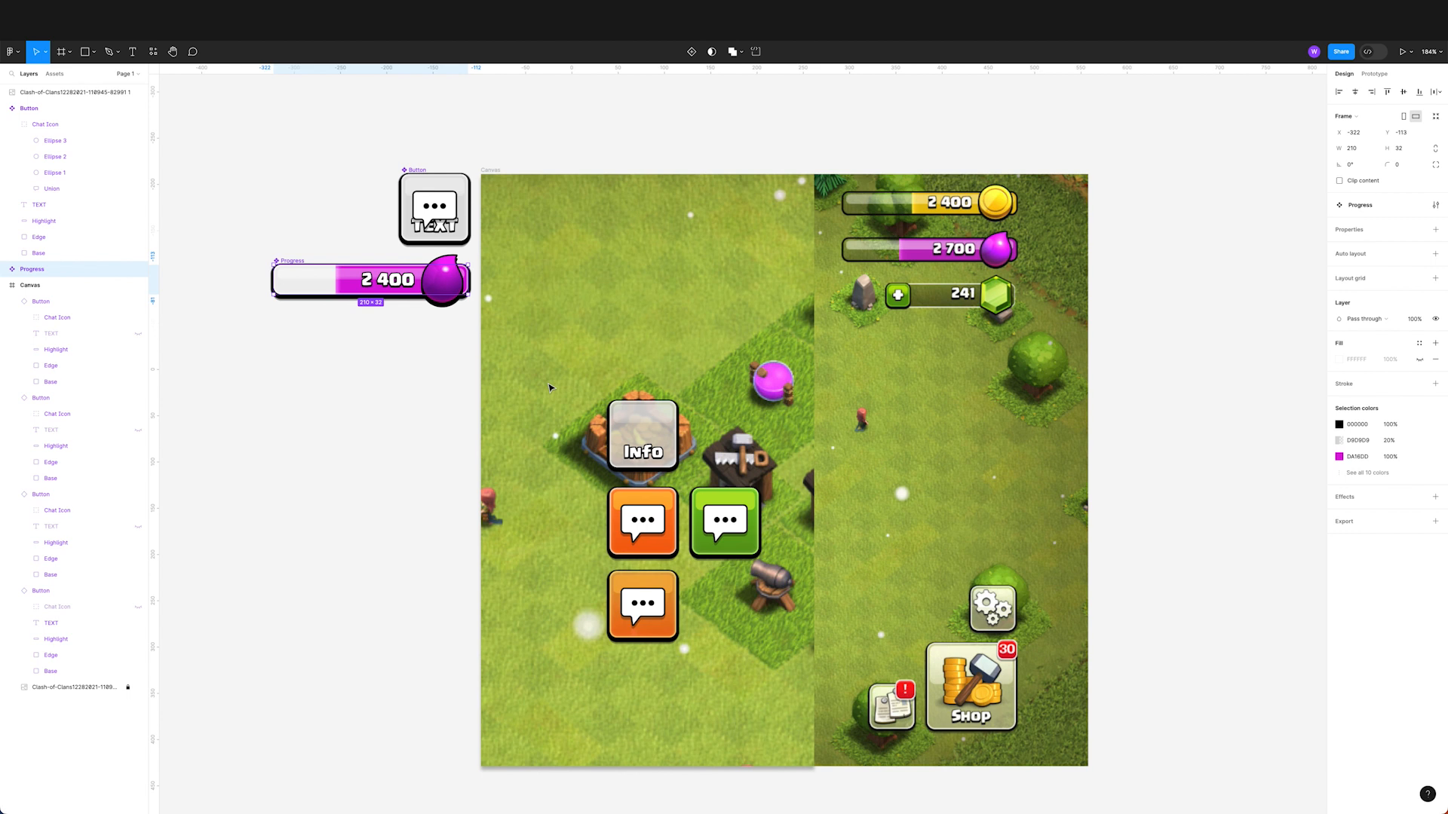
pyautogui.click(389, 348)
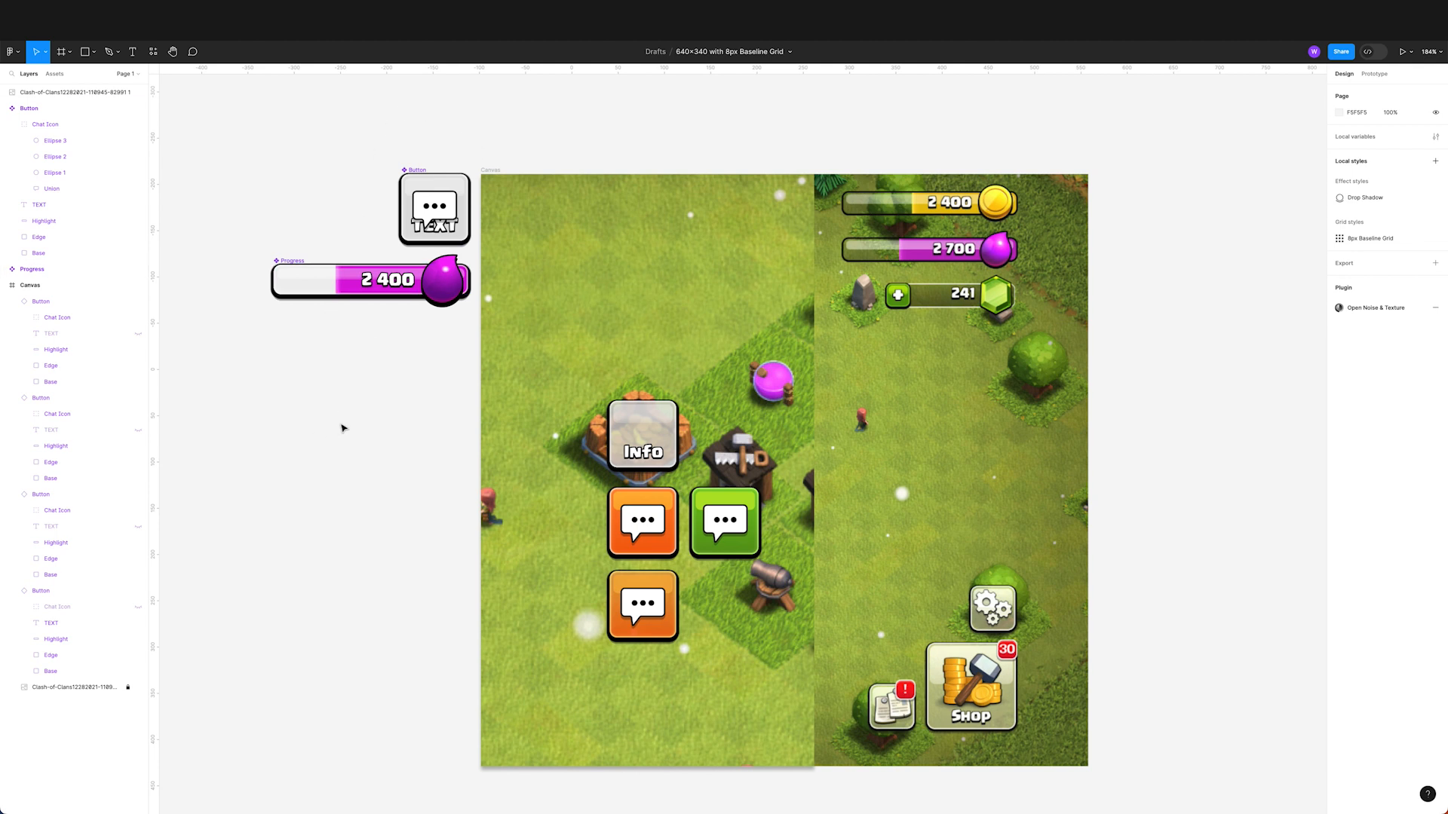
# Step: Move the Info button and the three chat buttons together off the canvas, placing them below the Progress component
pyautogui.moveTo(388, 432); pyautogui.dragTo(468, 418)
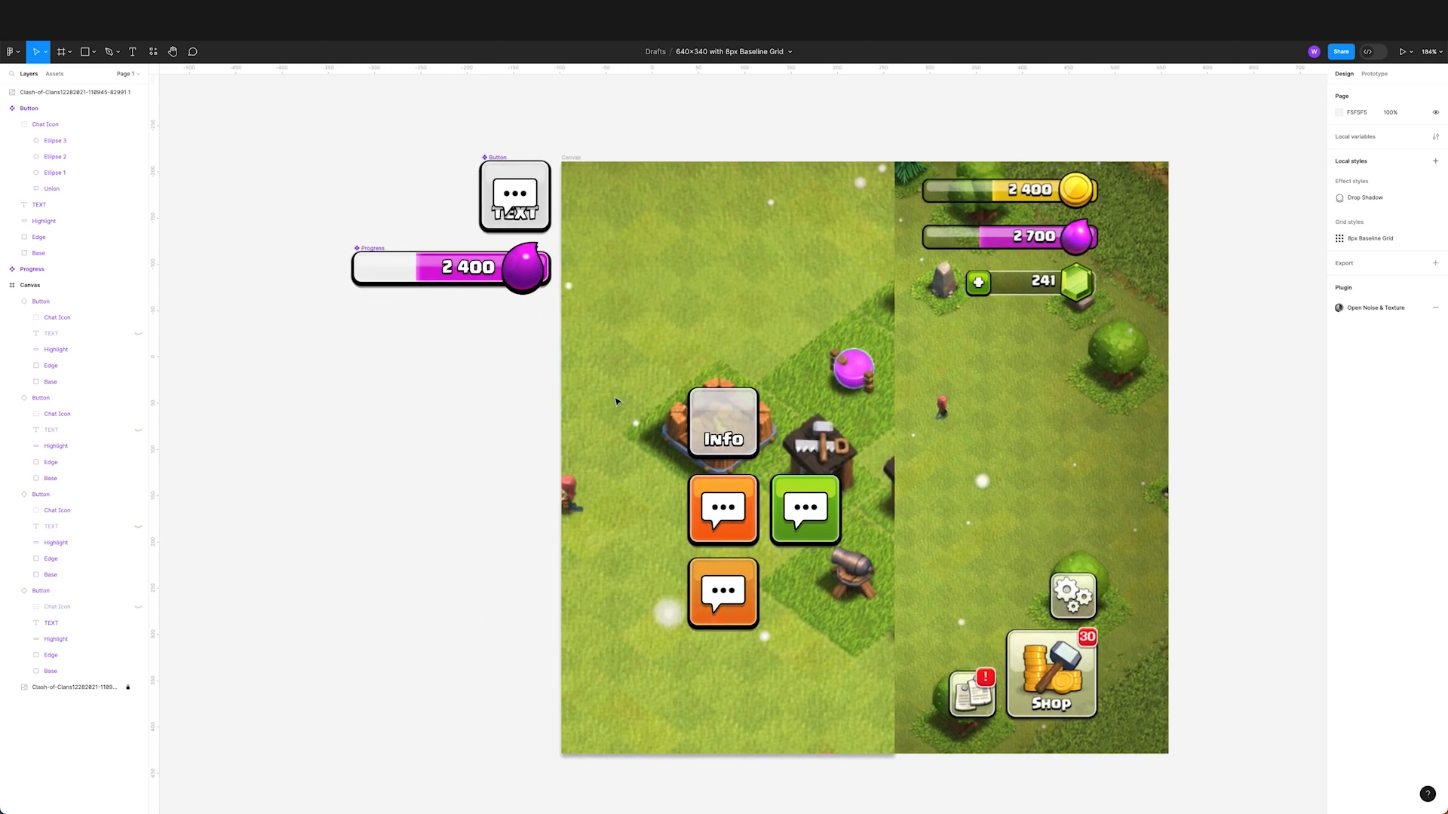
pyautogui.moveTo(752, 521); pyautogui.dragTo(504, 440)
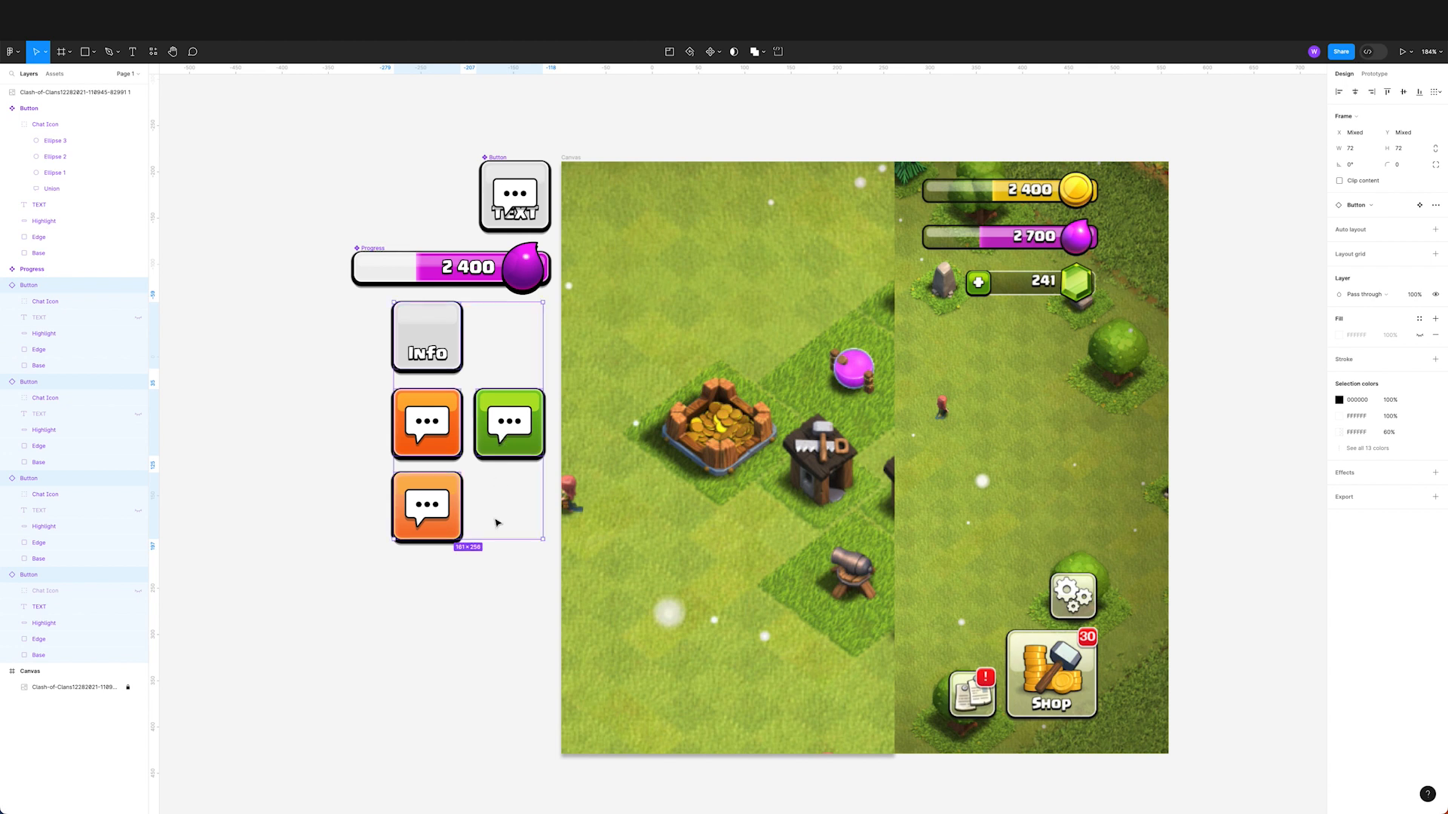
pyautogui.click(355, 351)
# Step: Align the Info button and the group of three chat buttons with the right edge of the main components above them
pyautogui.moveTo(441, 353); pyautogui.dragTo(528, 354)
pyautogui.moveTo(364, 390); pyautogui.dragTo(532, 543)
pyautogui.moveTo(521, 445); pyautogui.dragTo(529, 445)
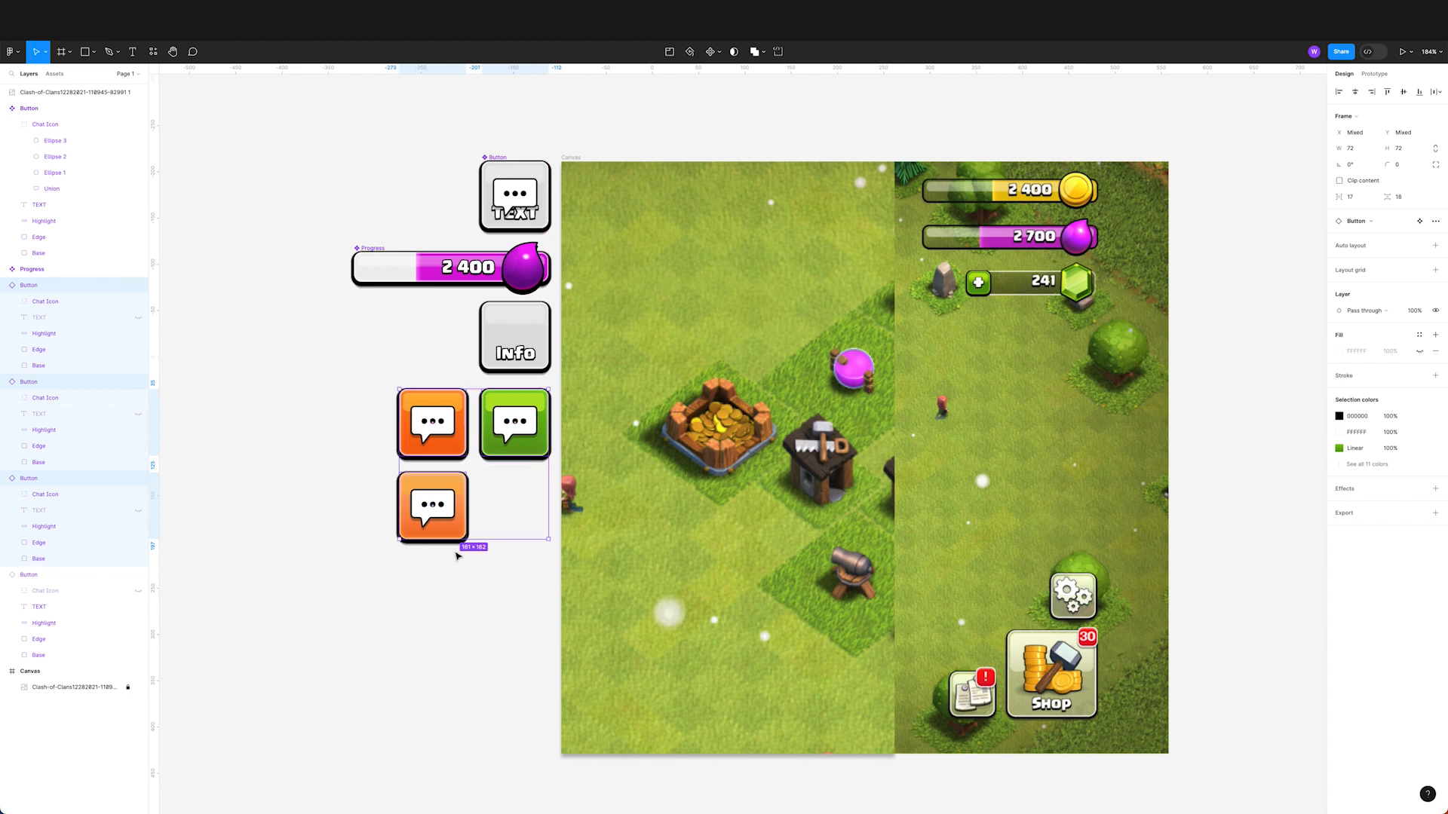
pyautogui.click(449, 632)
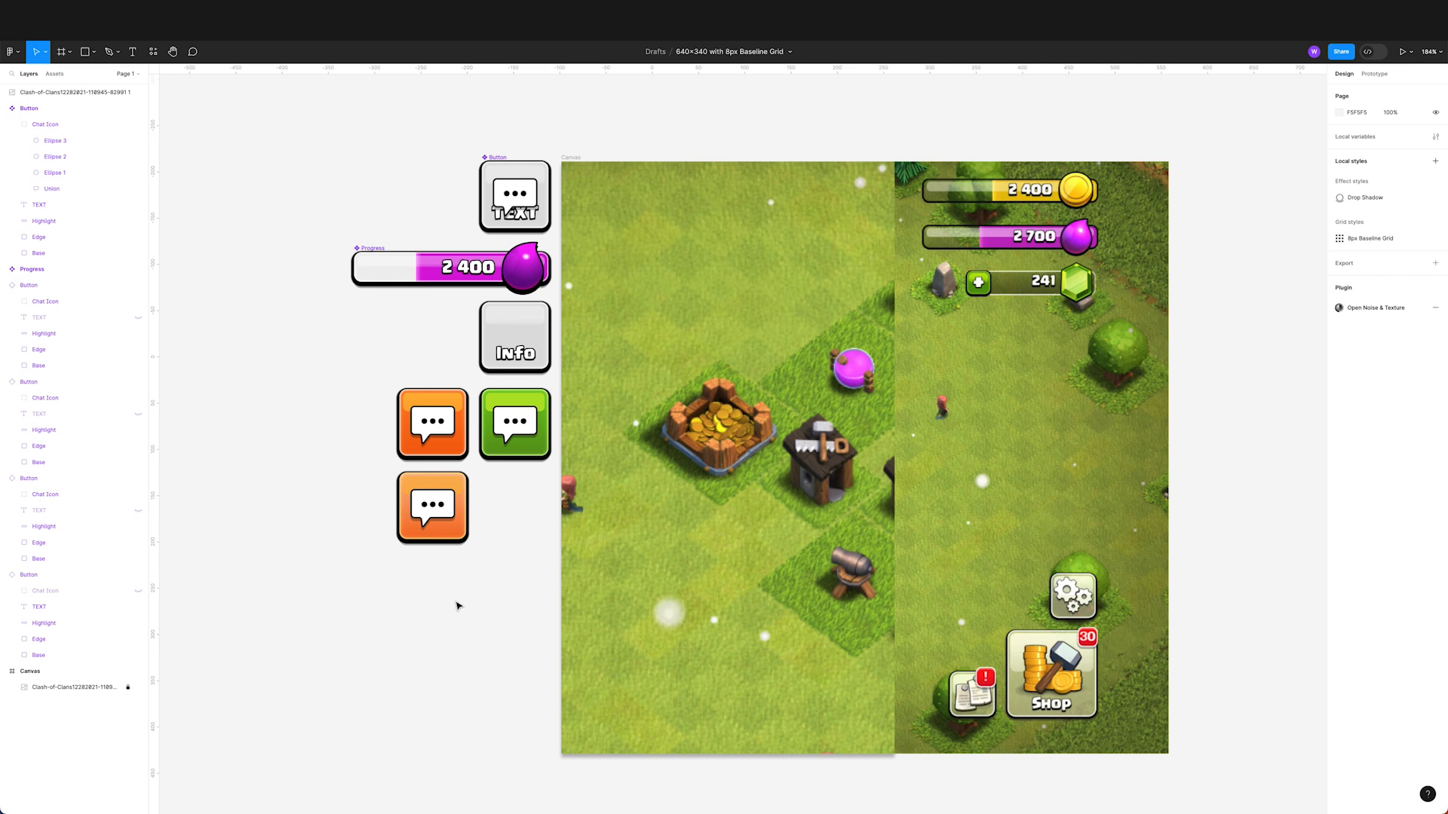
pyautogui.hscroll(1, 460, 592)
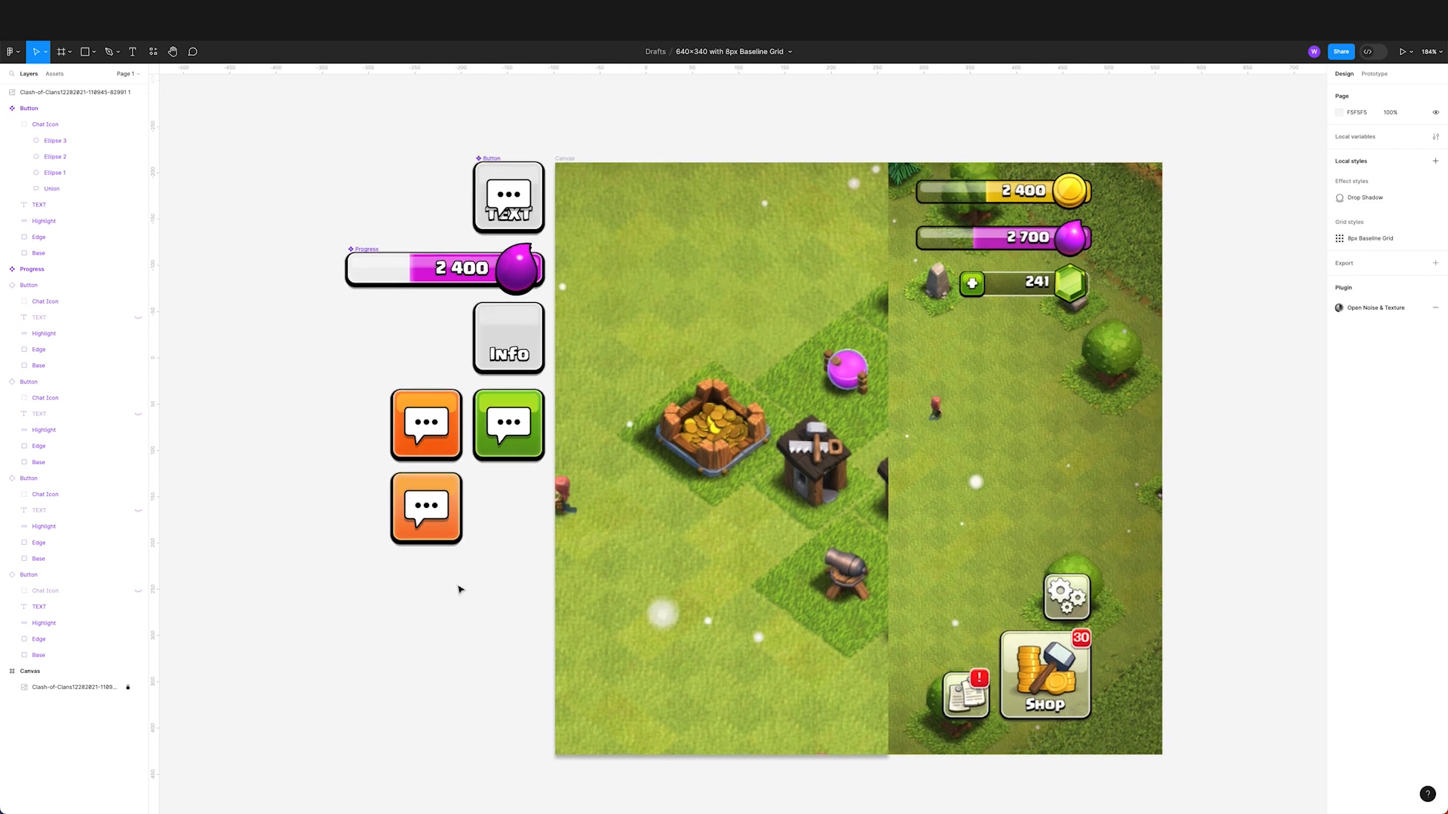